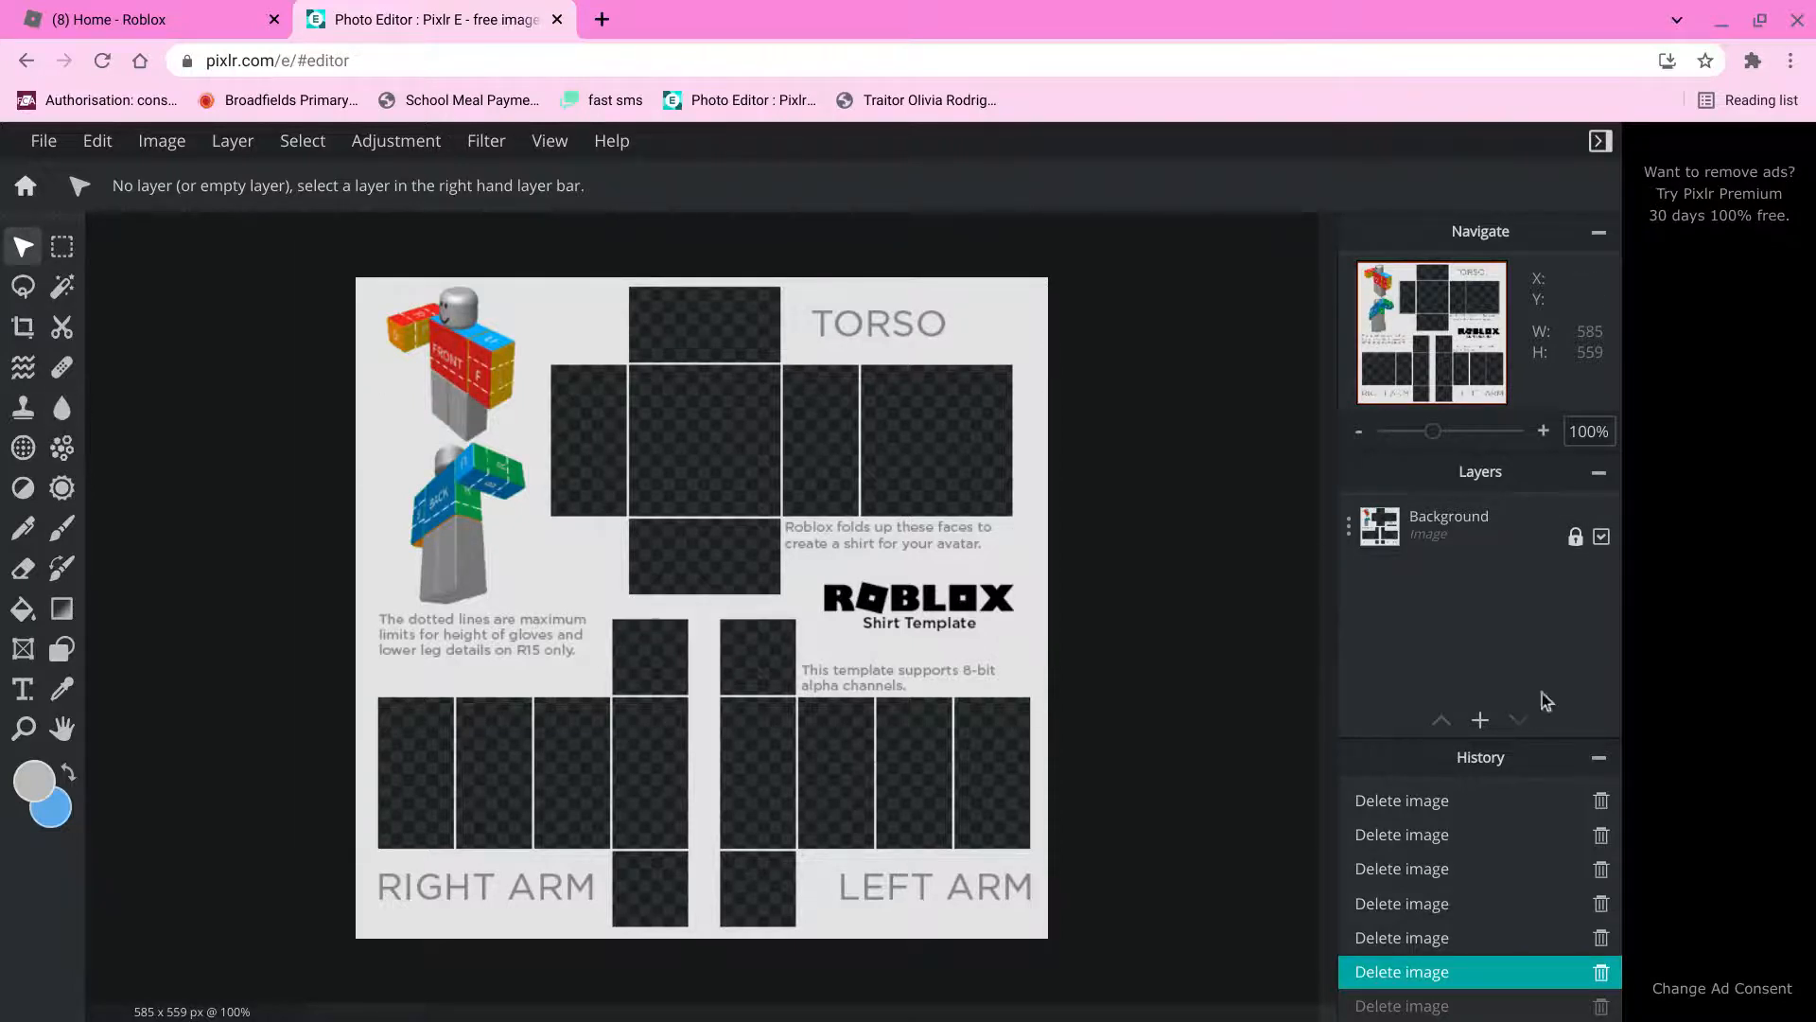
Add a new empty layer above the shirt template background.
mouse_move(1481, 721)
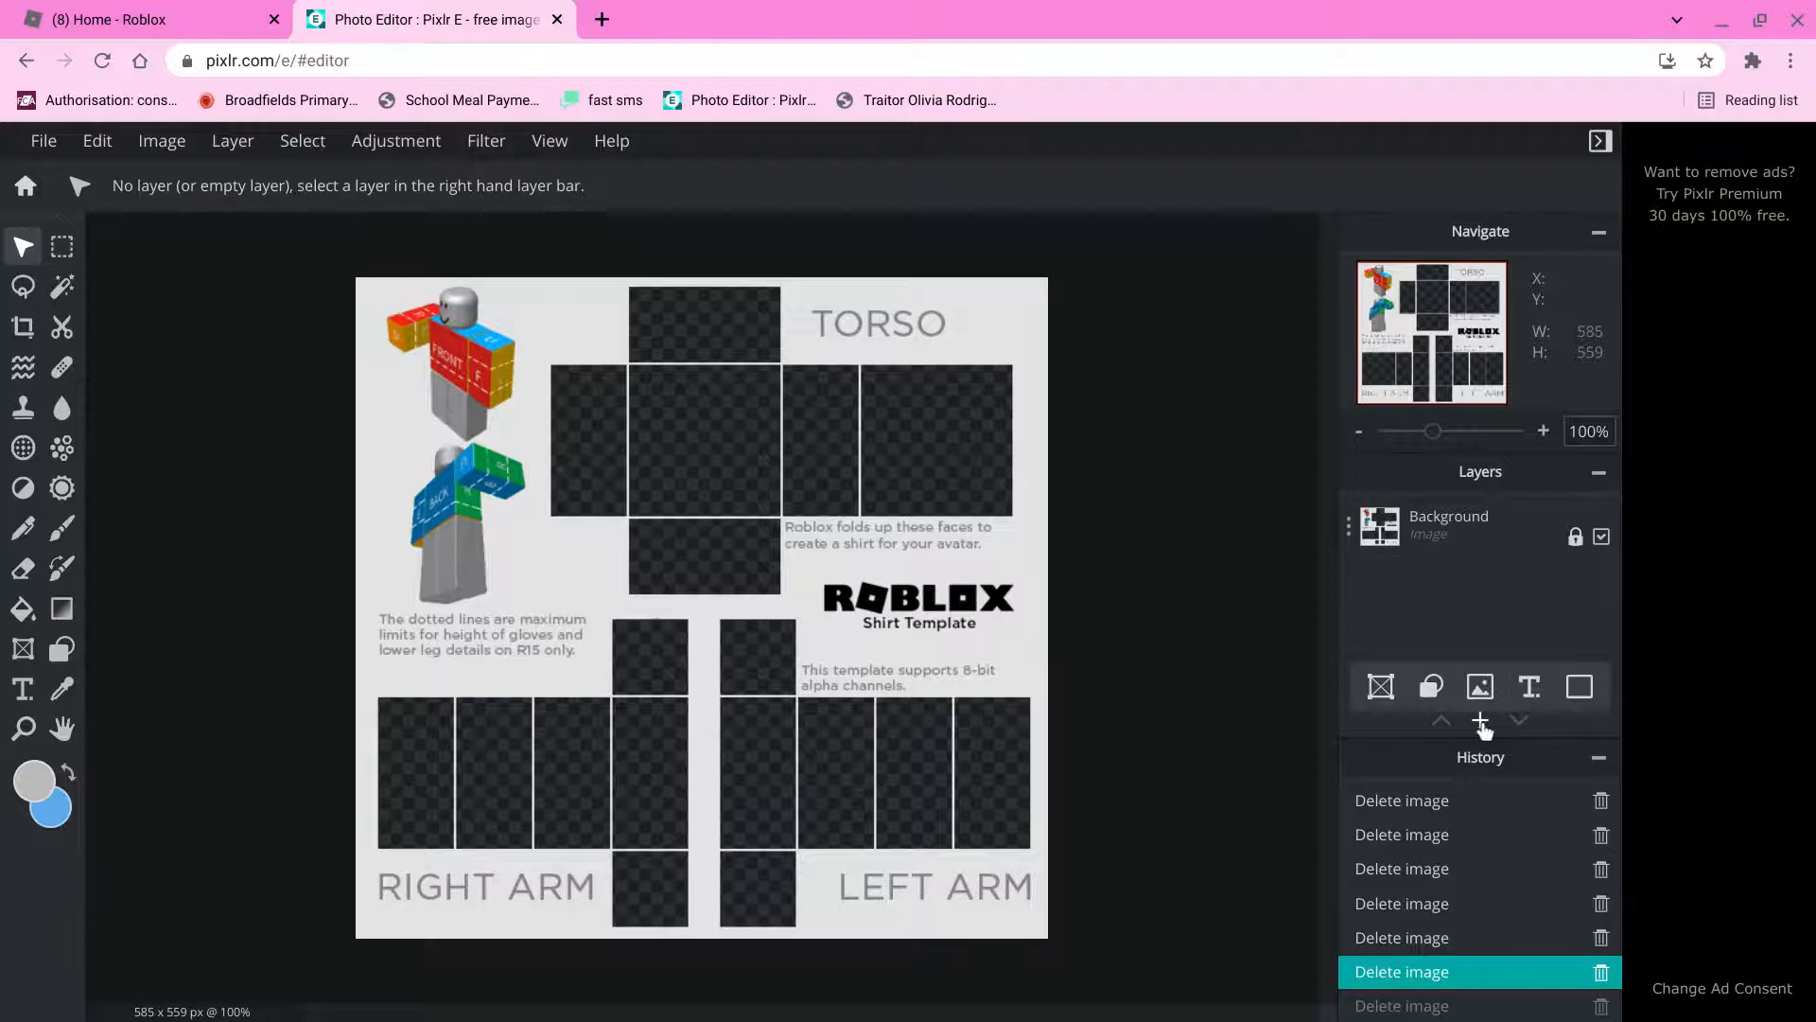
click(1478, 721)
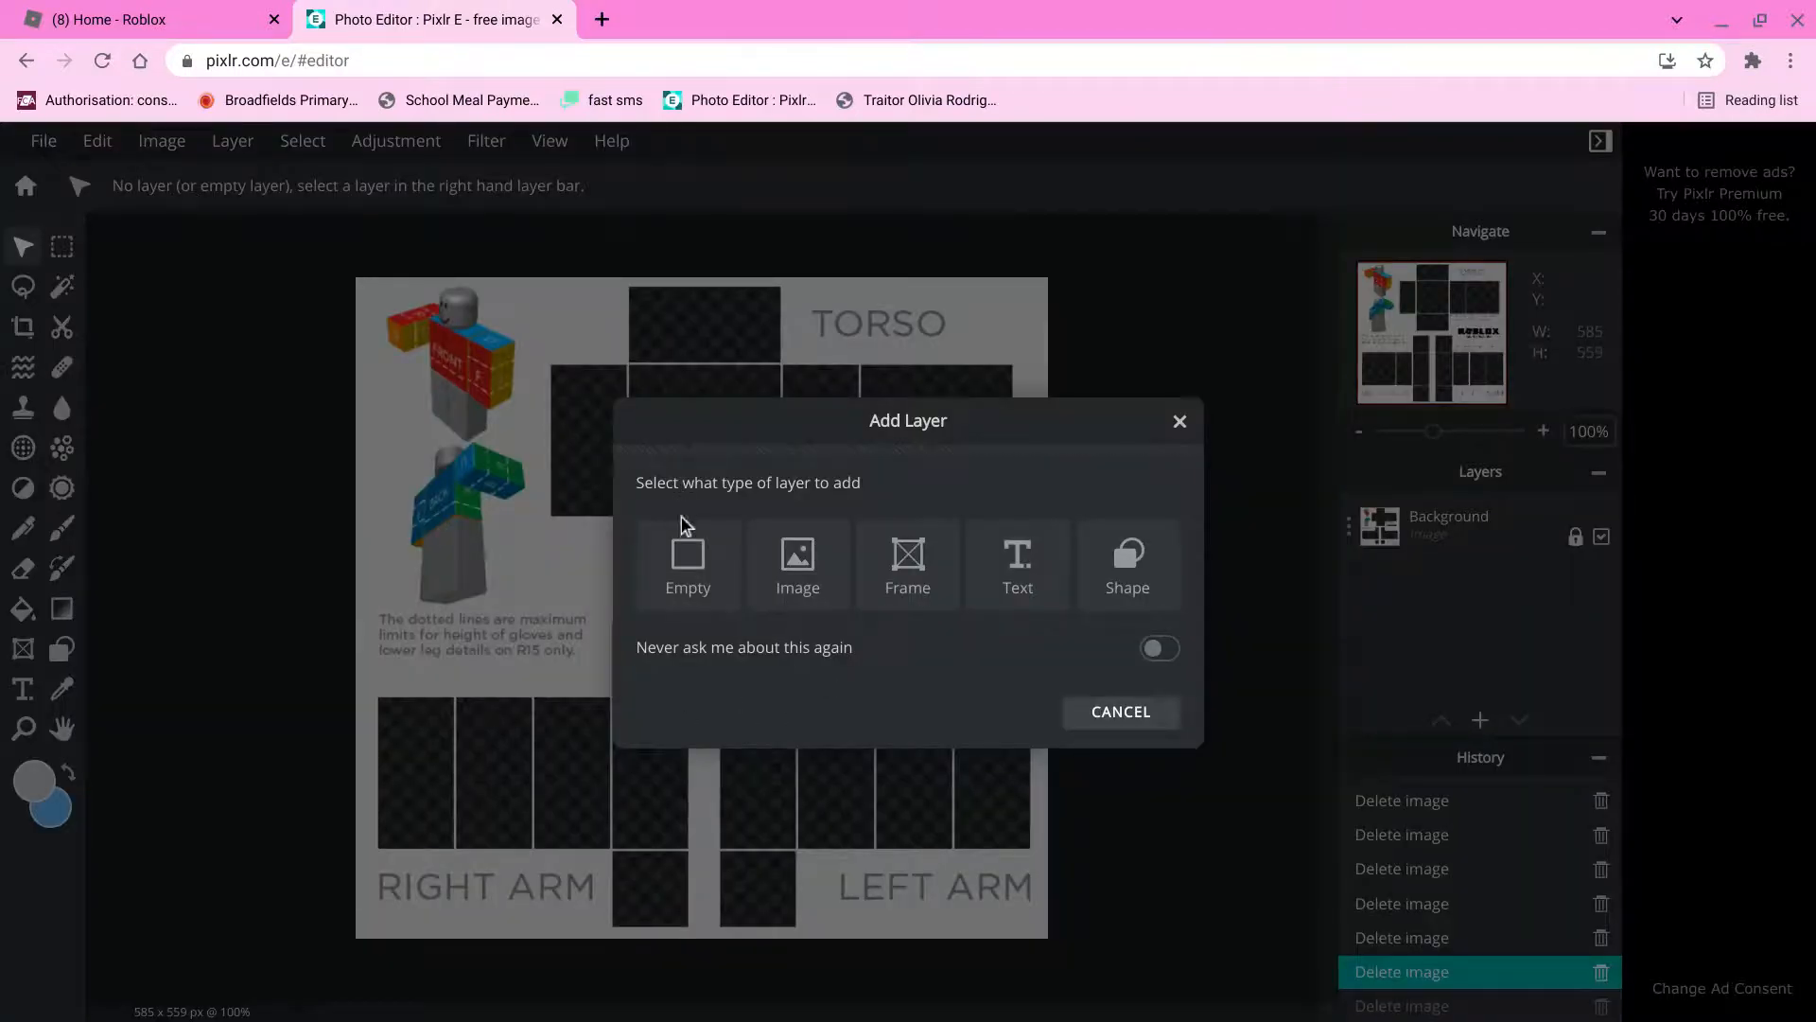
click(687, 560)
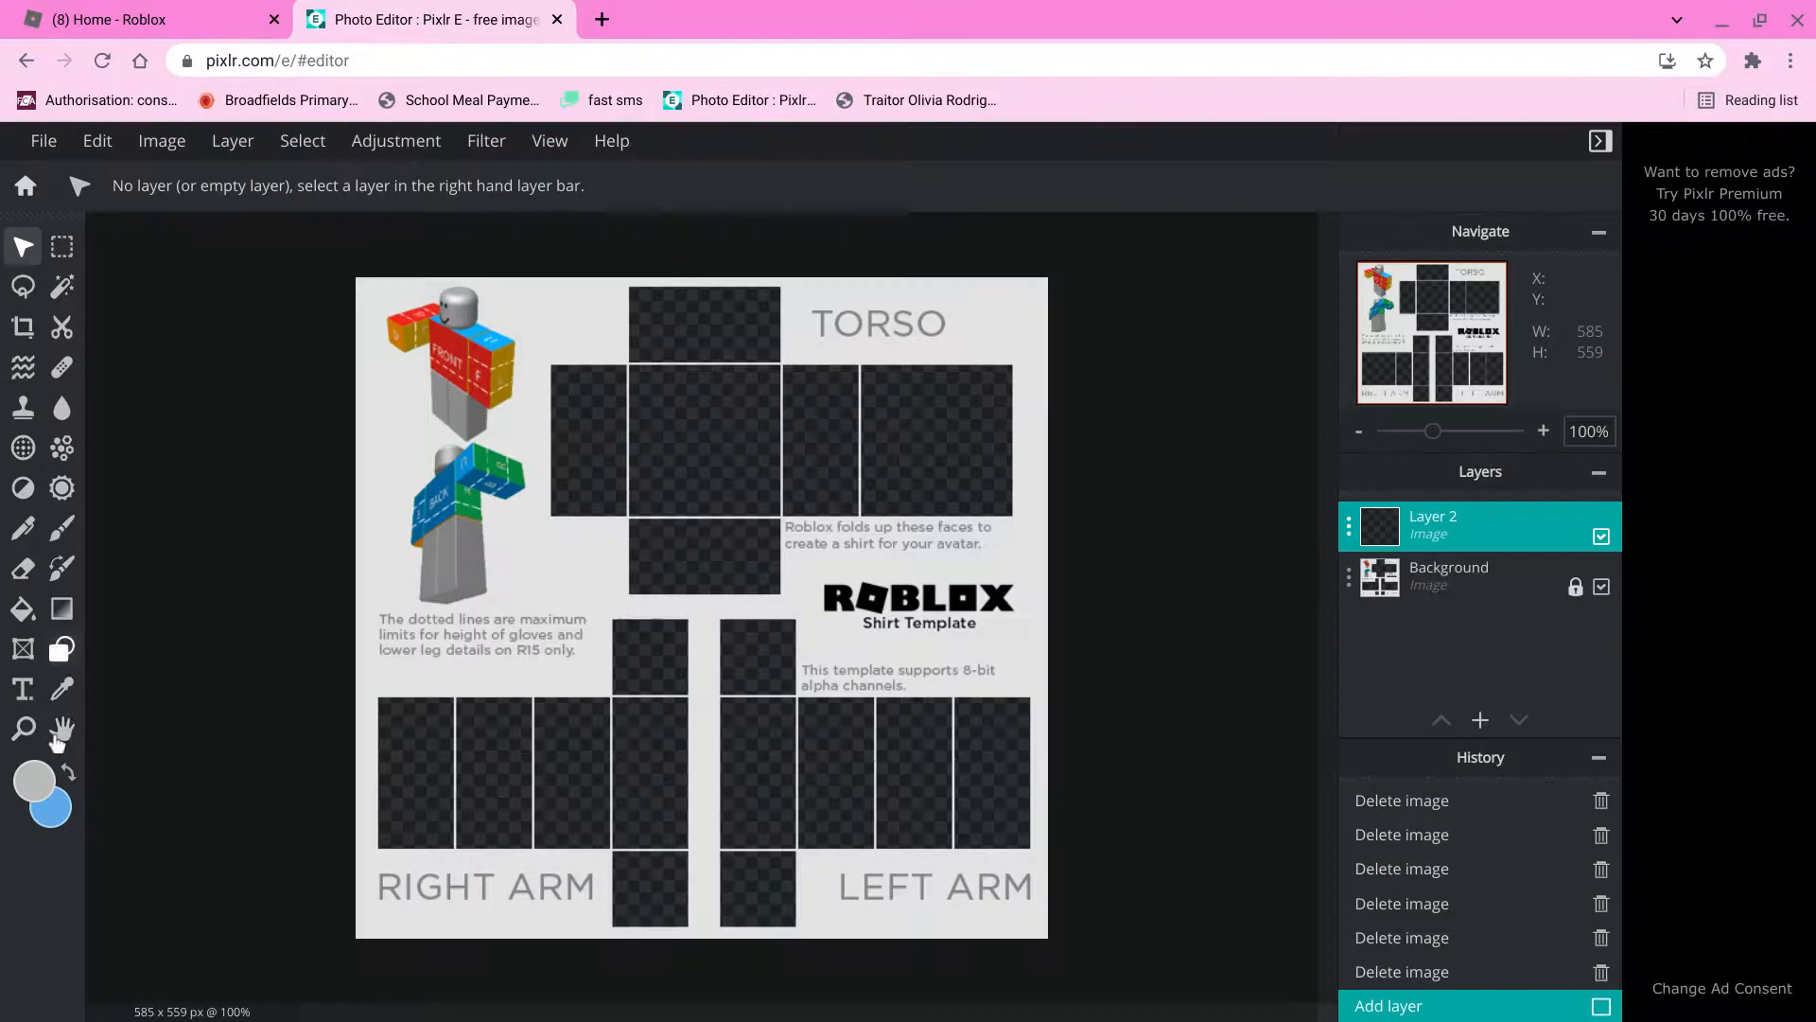
Set the secondary colour to pink #FF8FAD and swap it into the foreground.
click(44, 807)
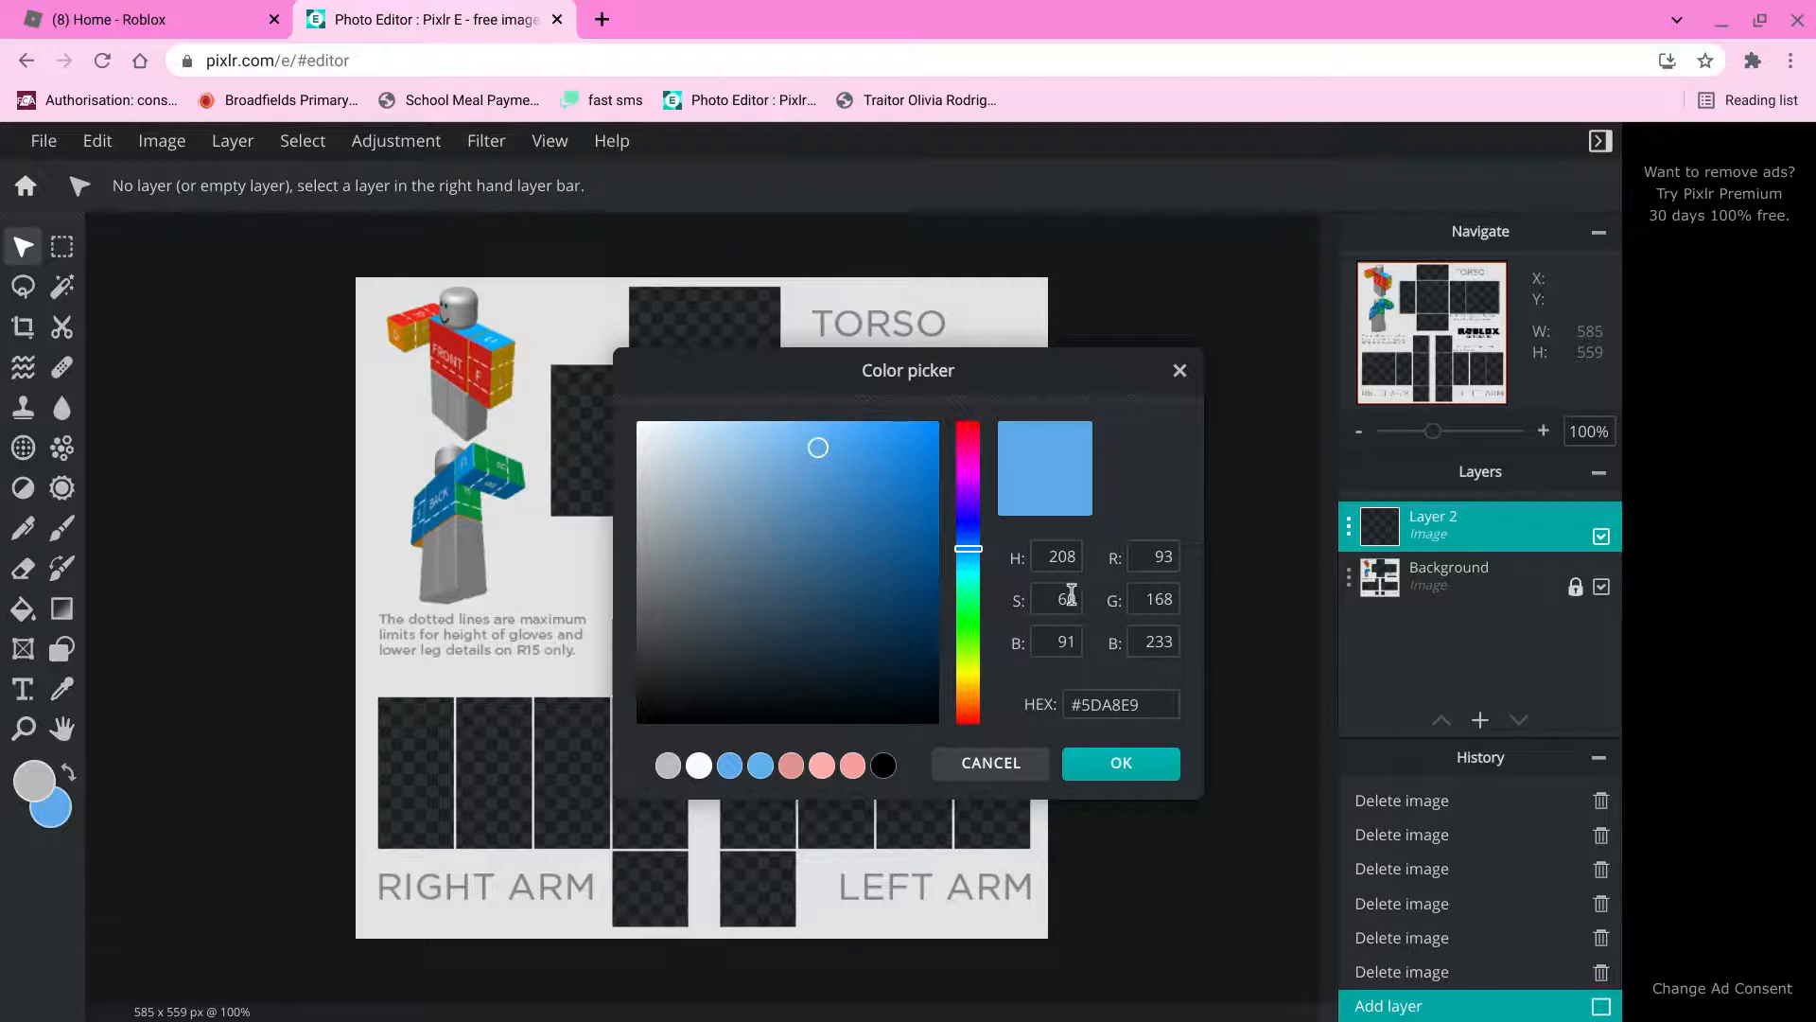
click(970, 553)
drag(972, 559, 965, 443)
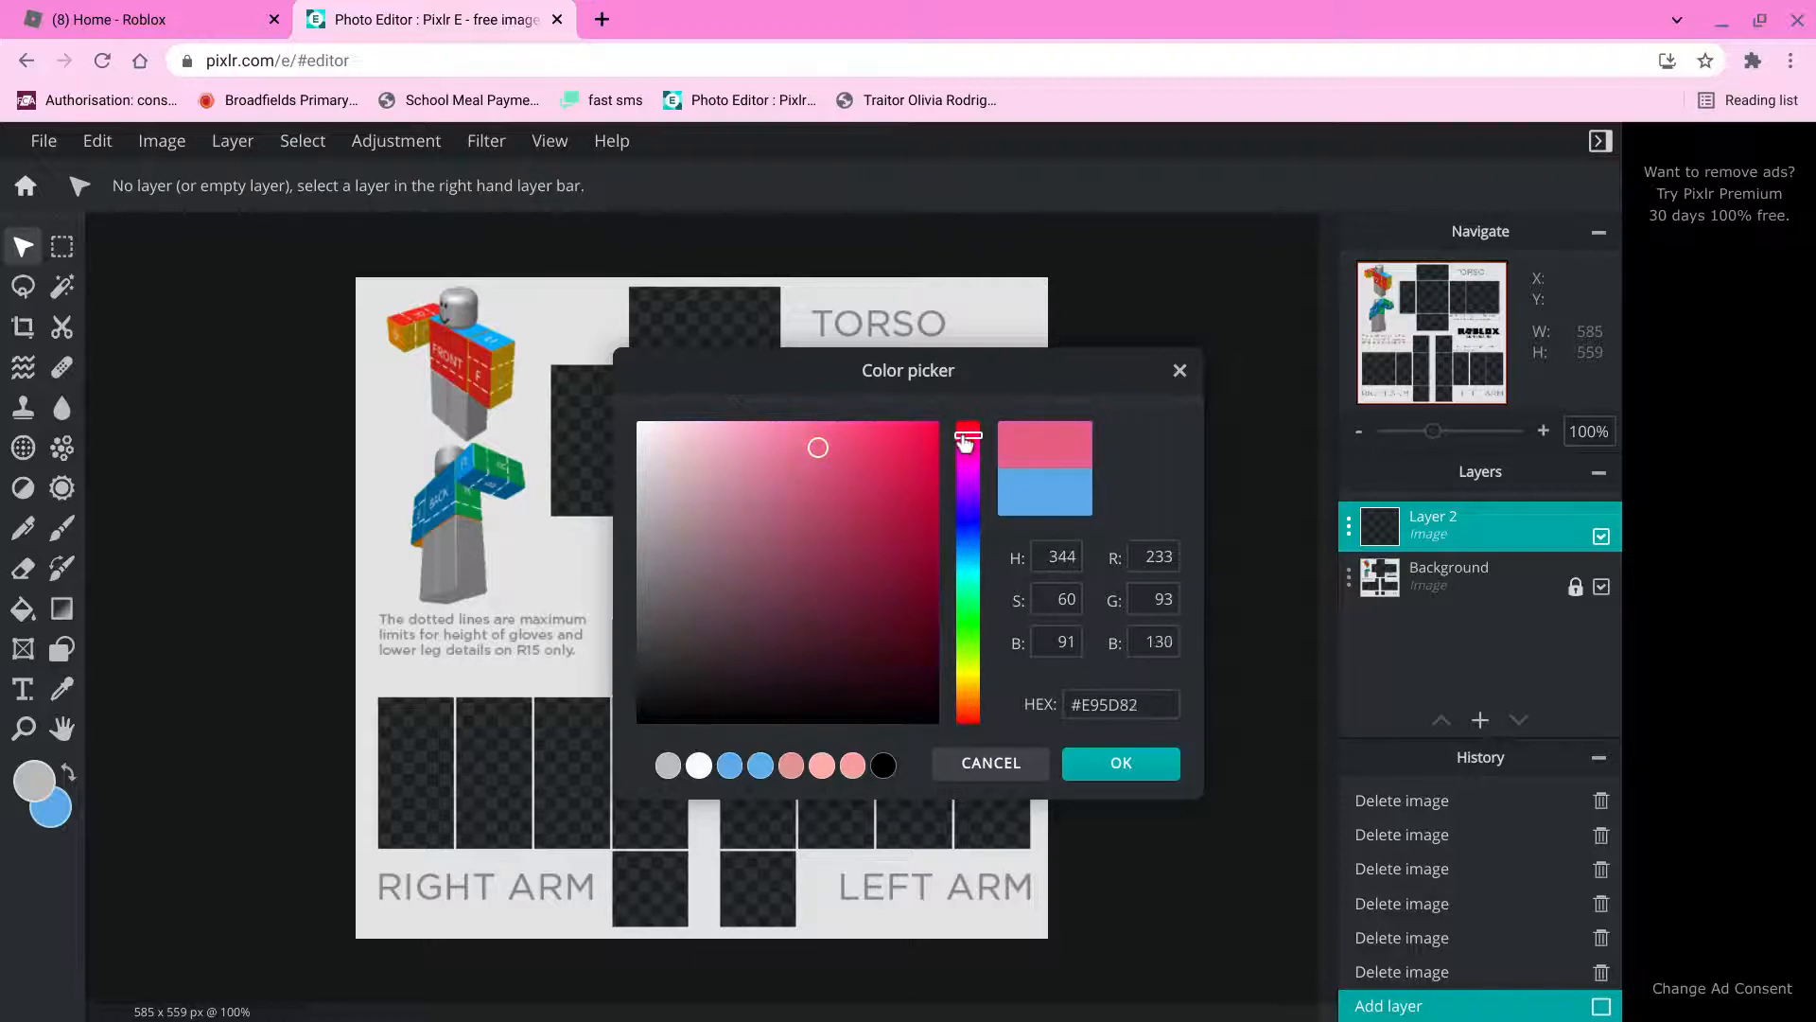
mouse_move(794, 444)
mouse_down()
mouse_move(759, 401)
mouse_move(820, 409)
mouse_move(798, 407)
mouse_up()
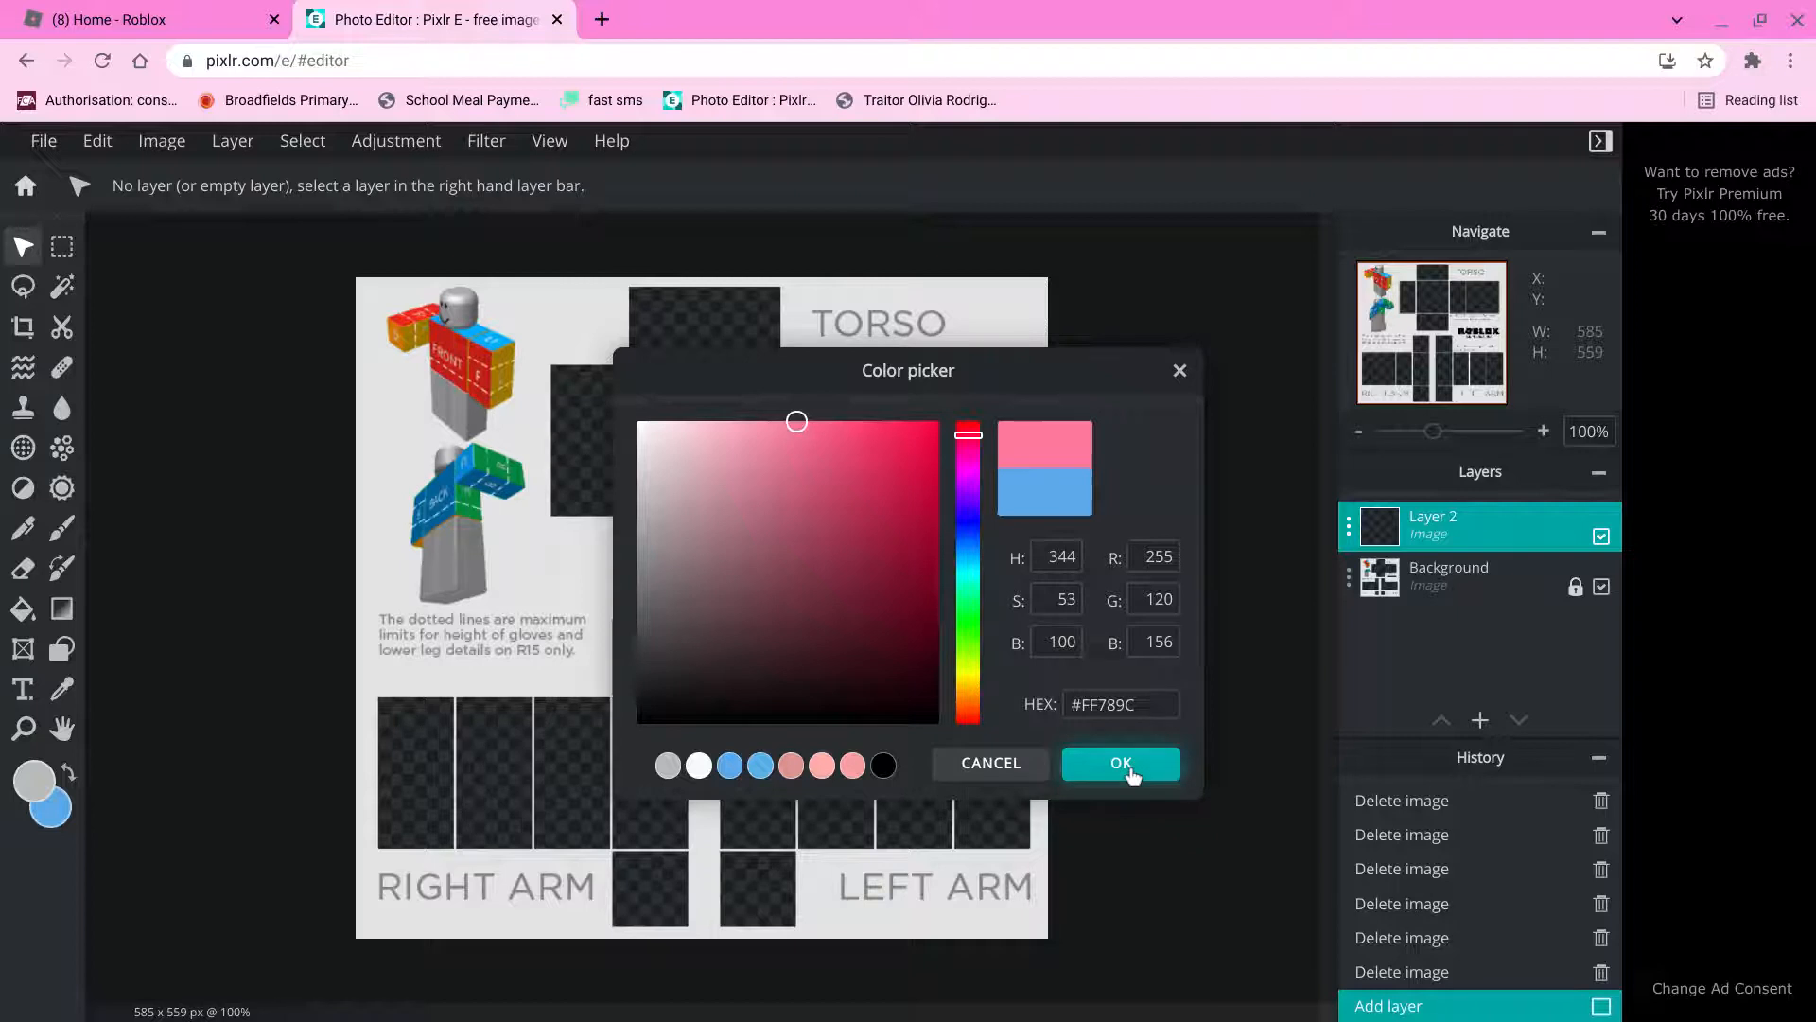
drag(752, 427, 769, 422)
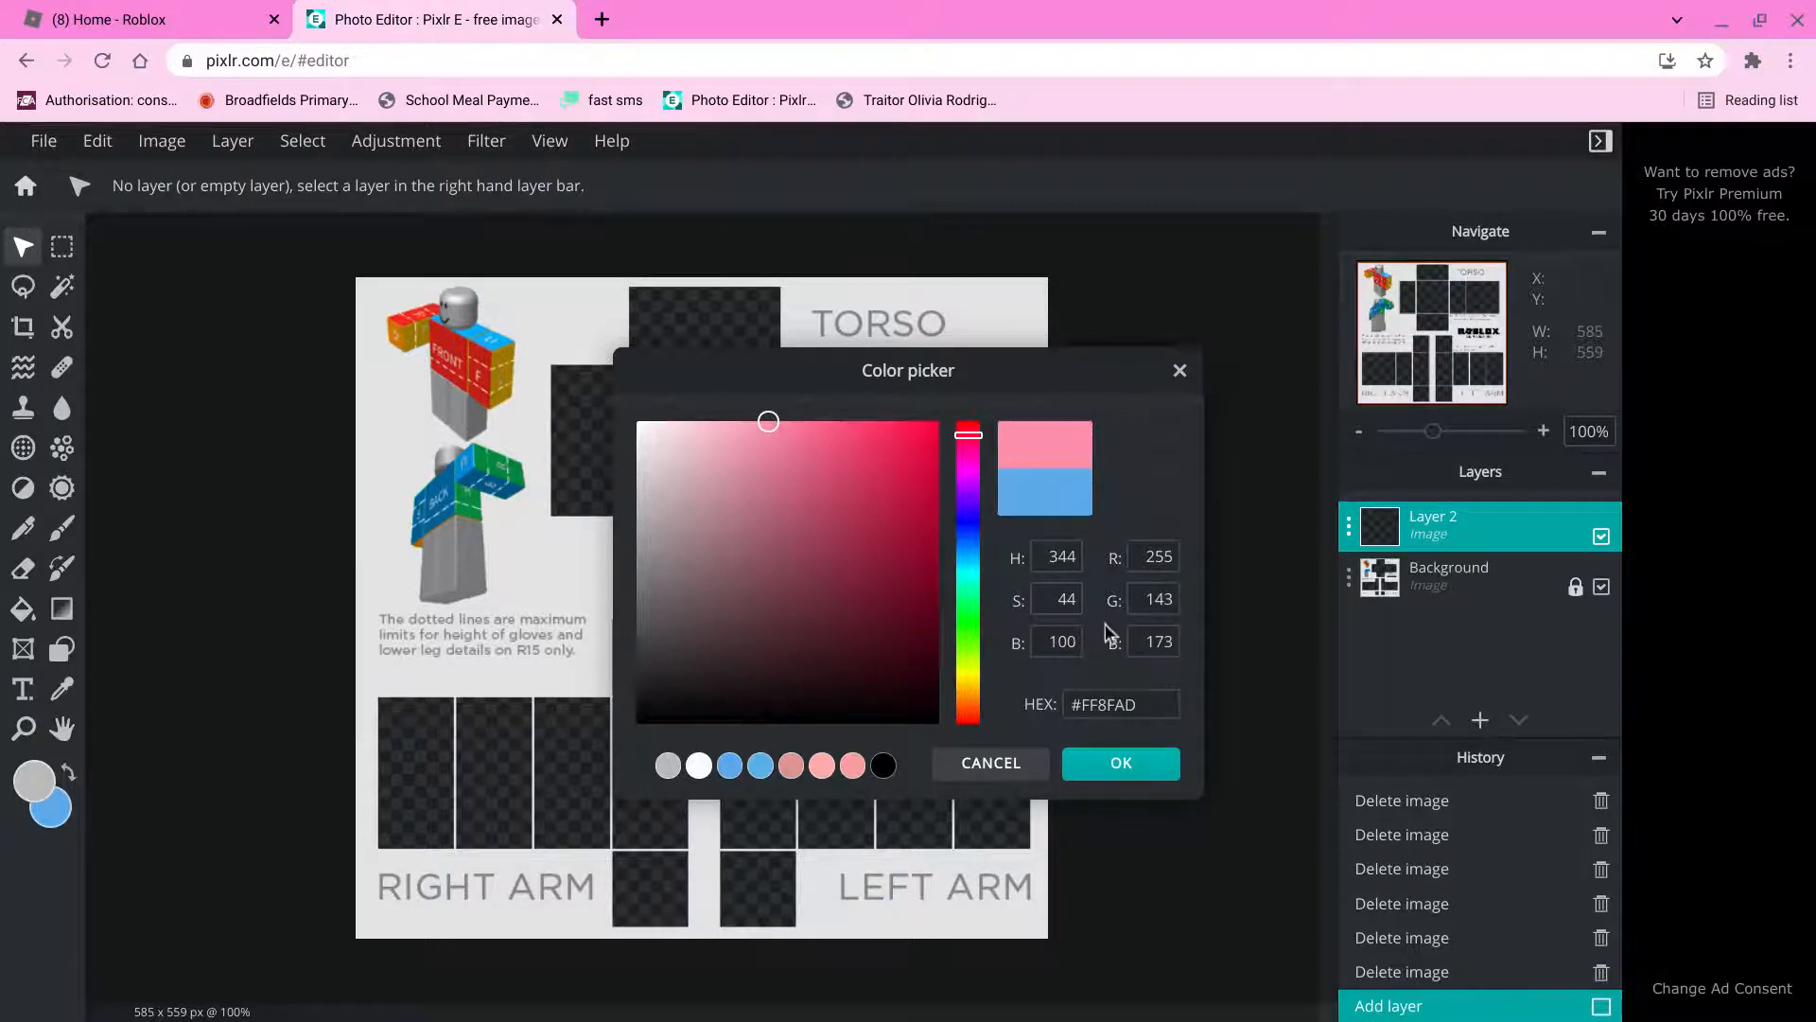
click(1128, 766)
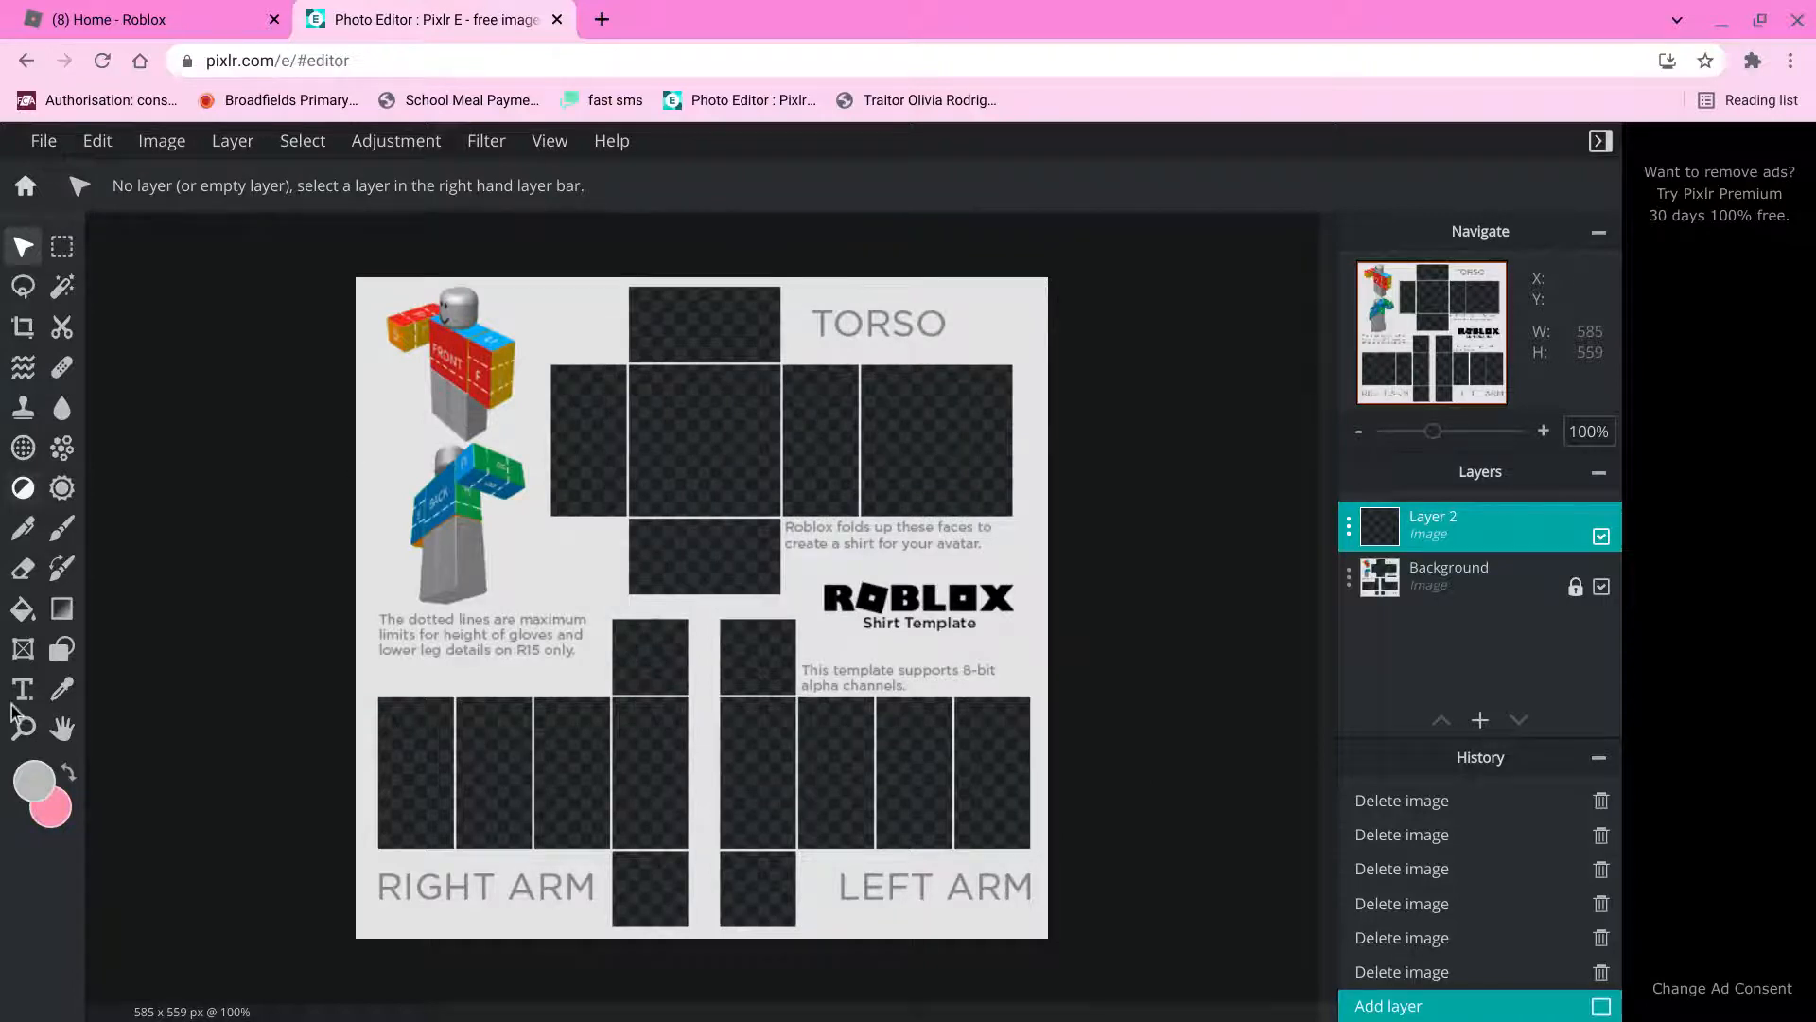
click(68, 777)
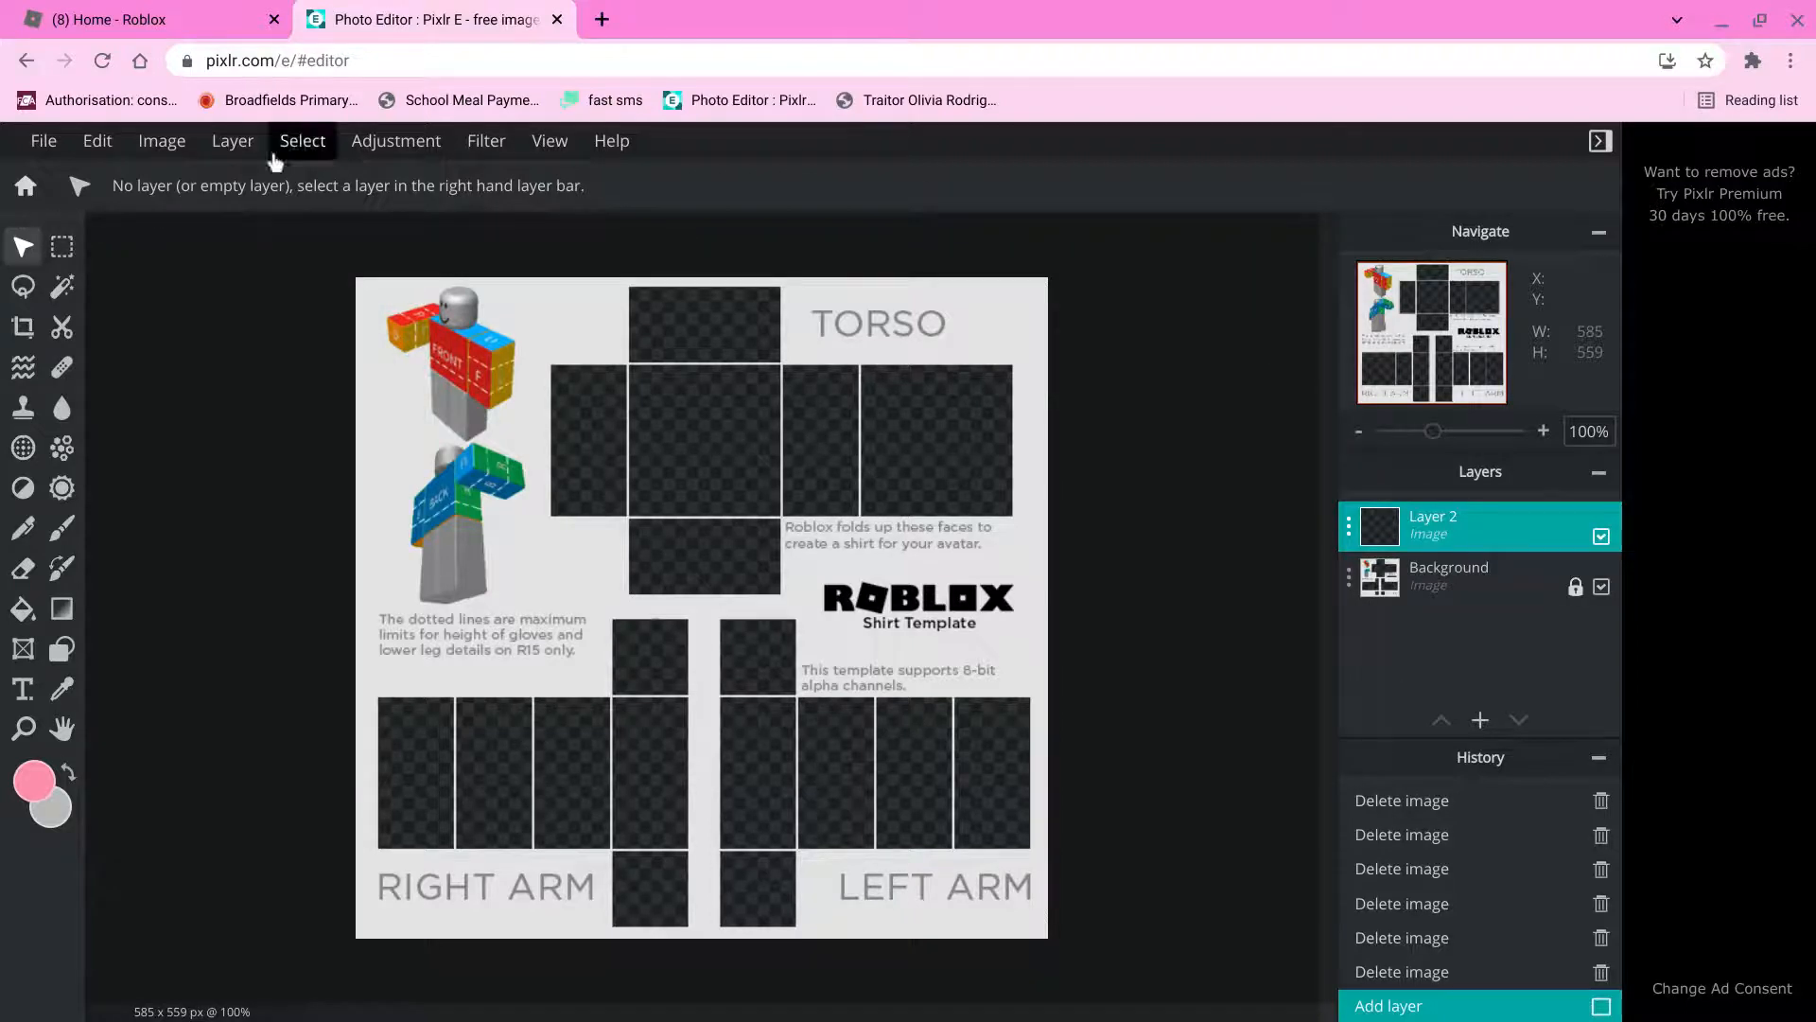
click(60, 257)
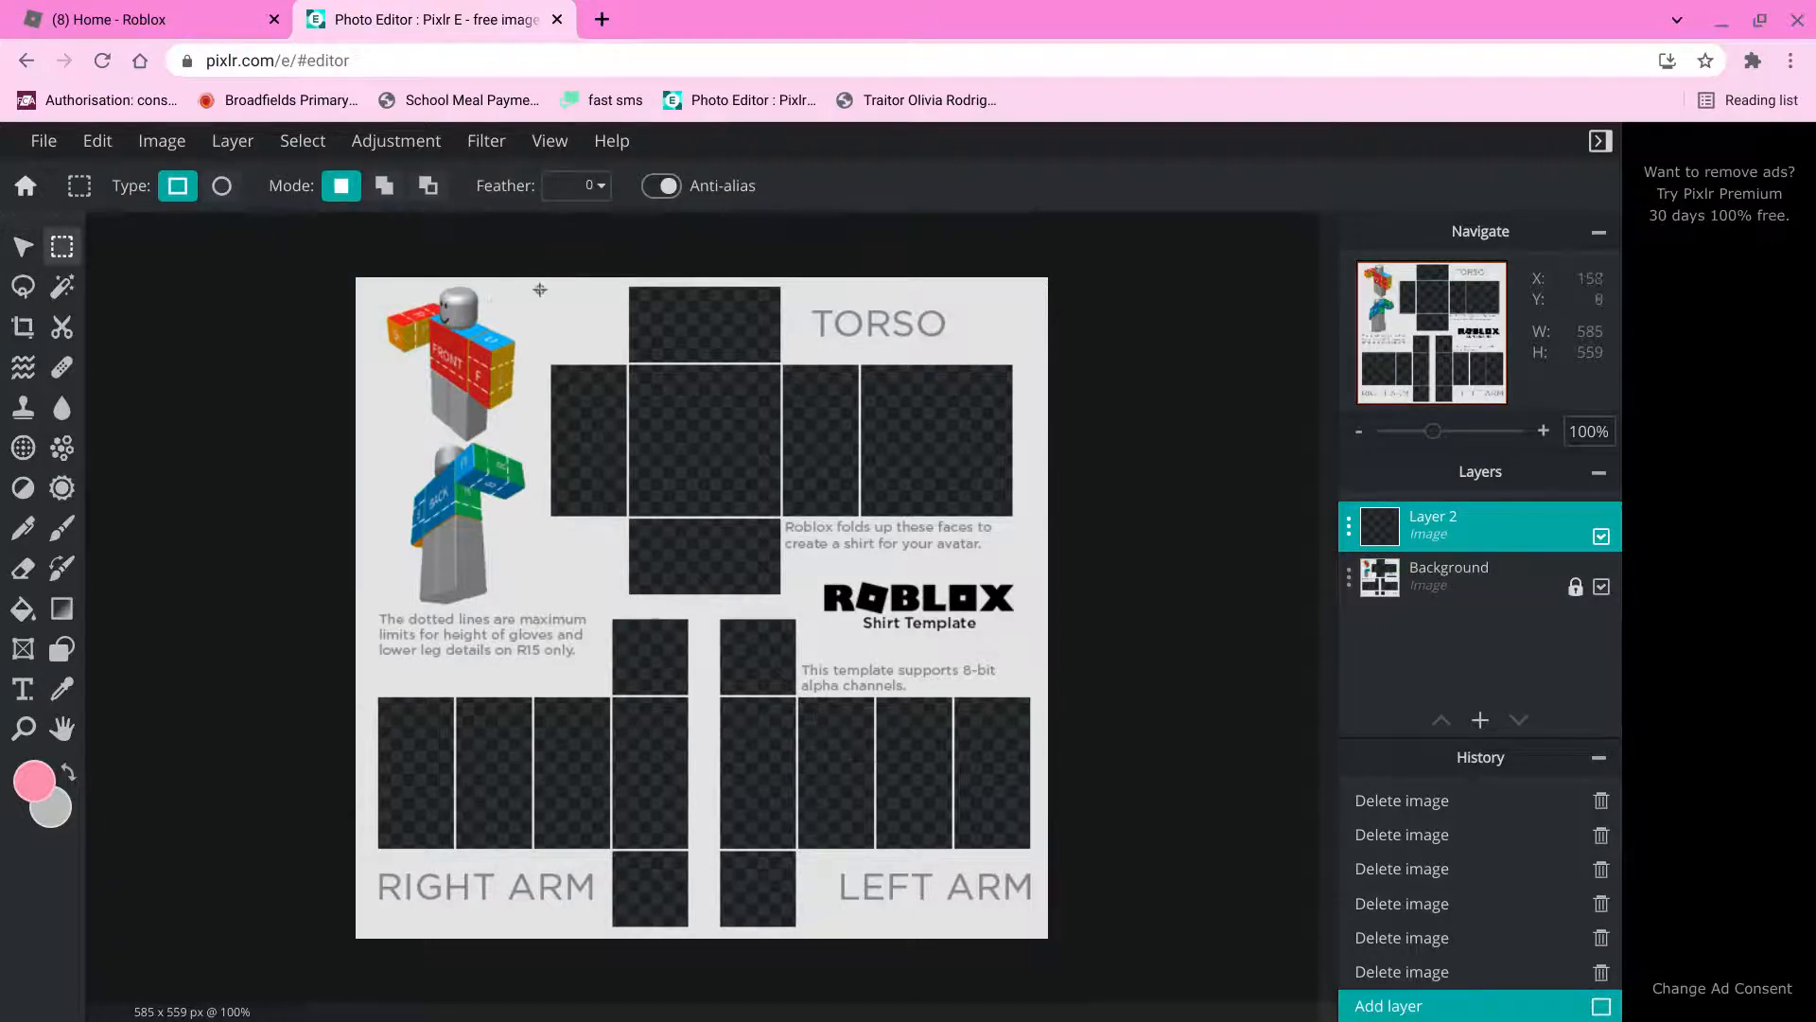
drag(532, 282, 1063, 450)
click(878, 527)
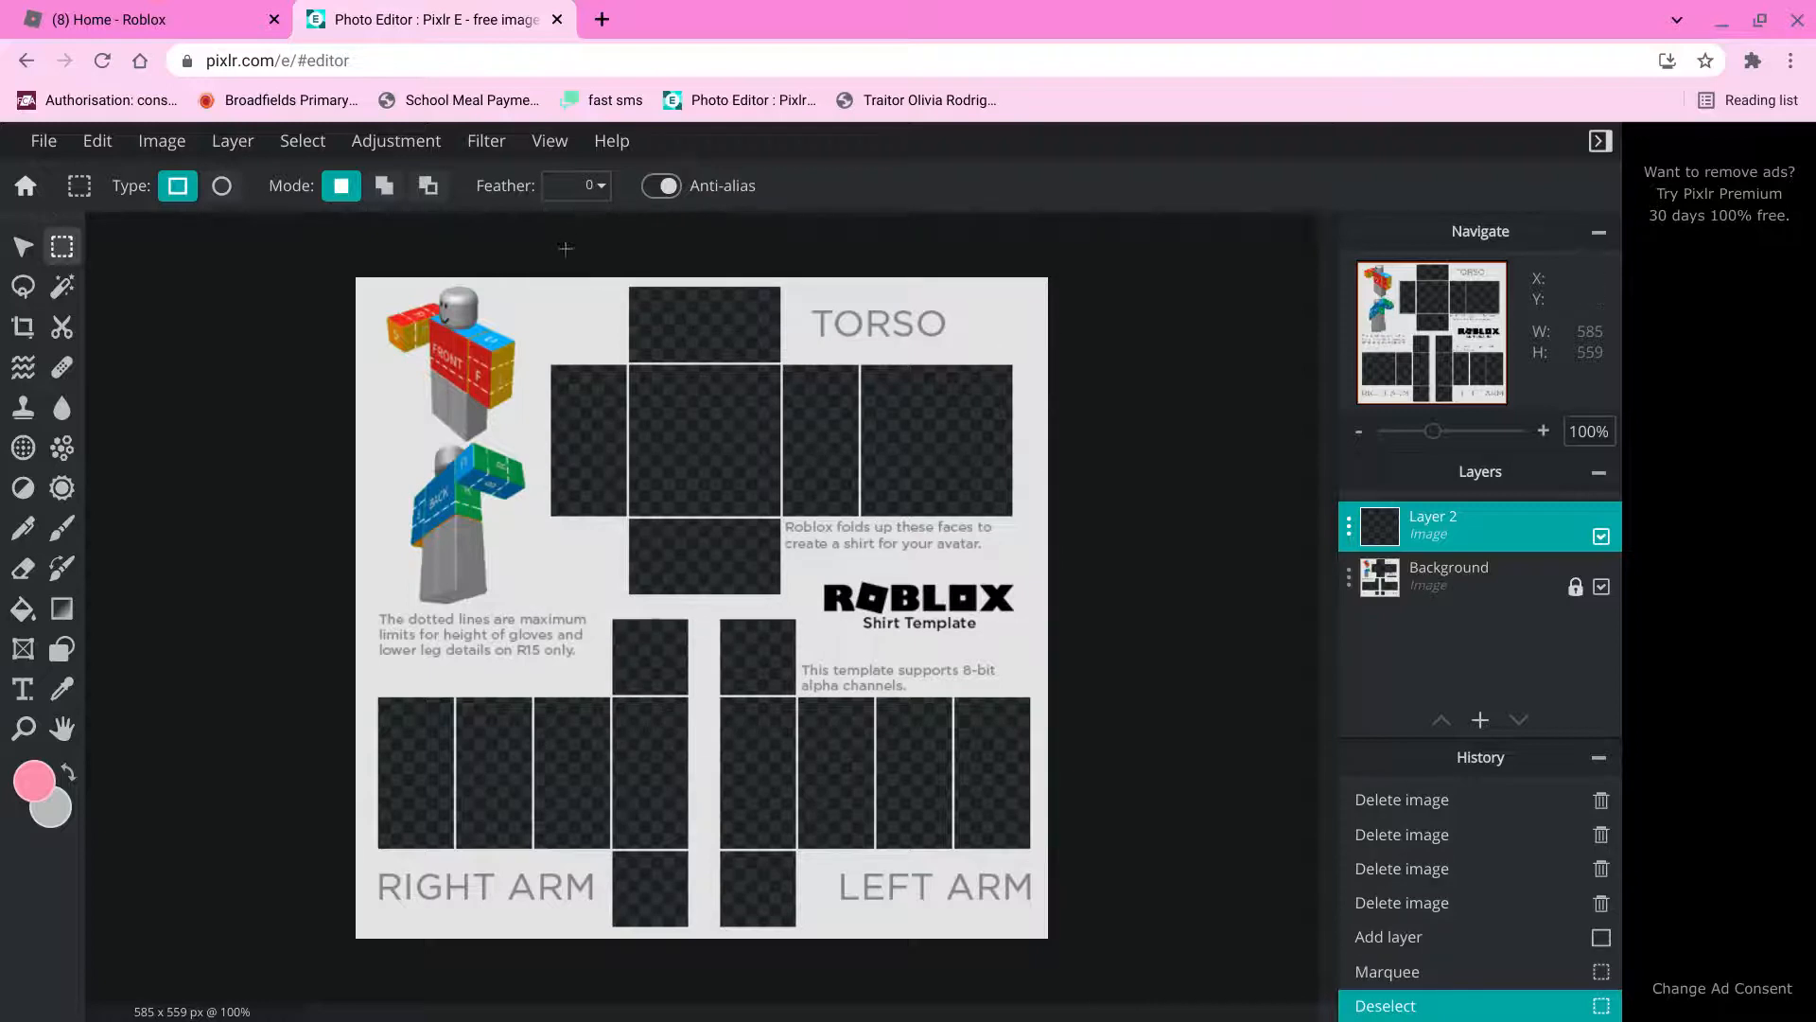
scroll(543, 265, up, 3)
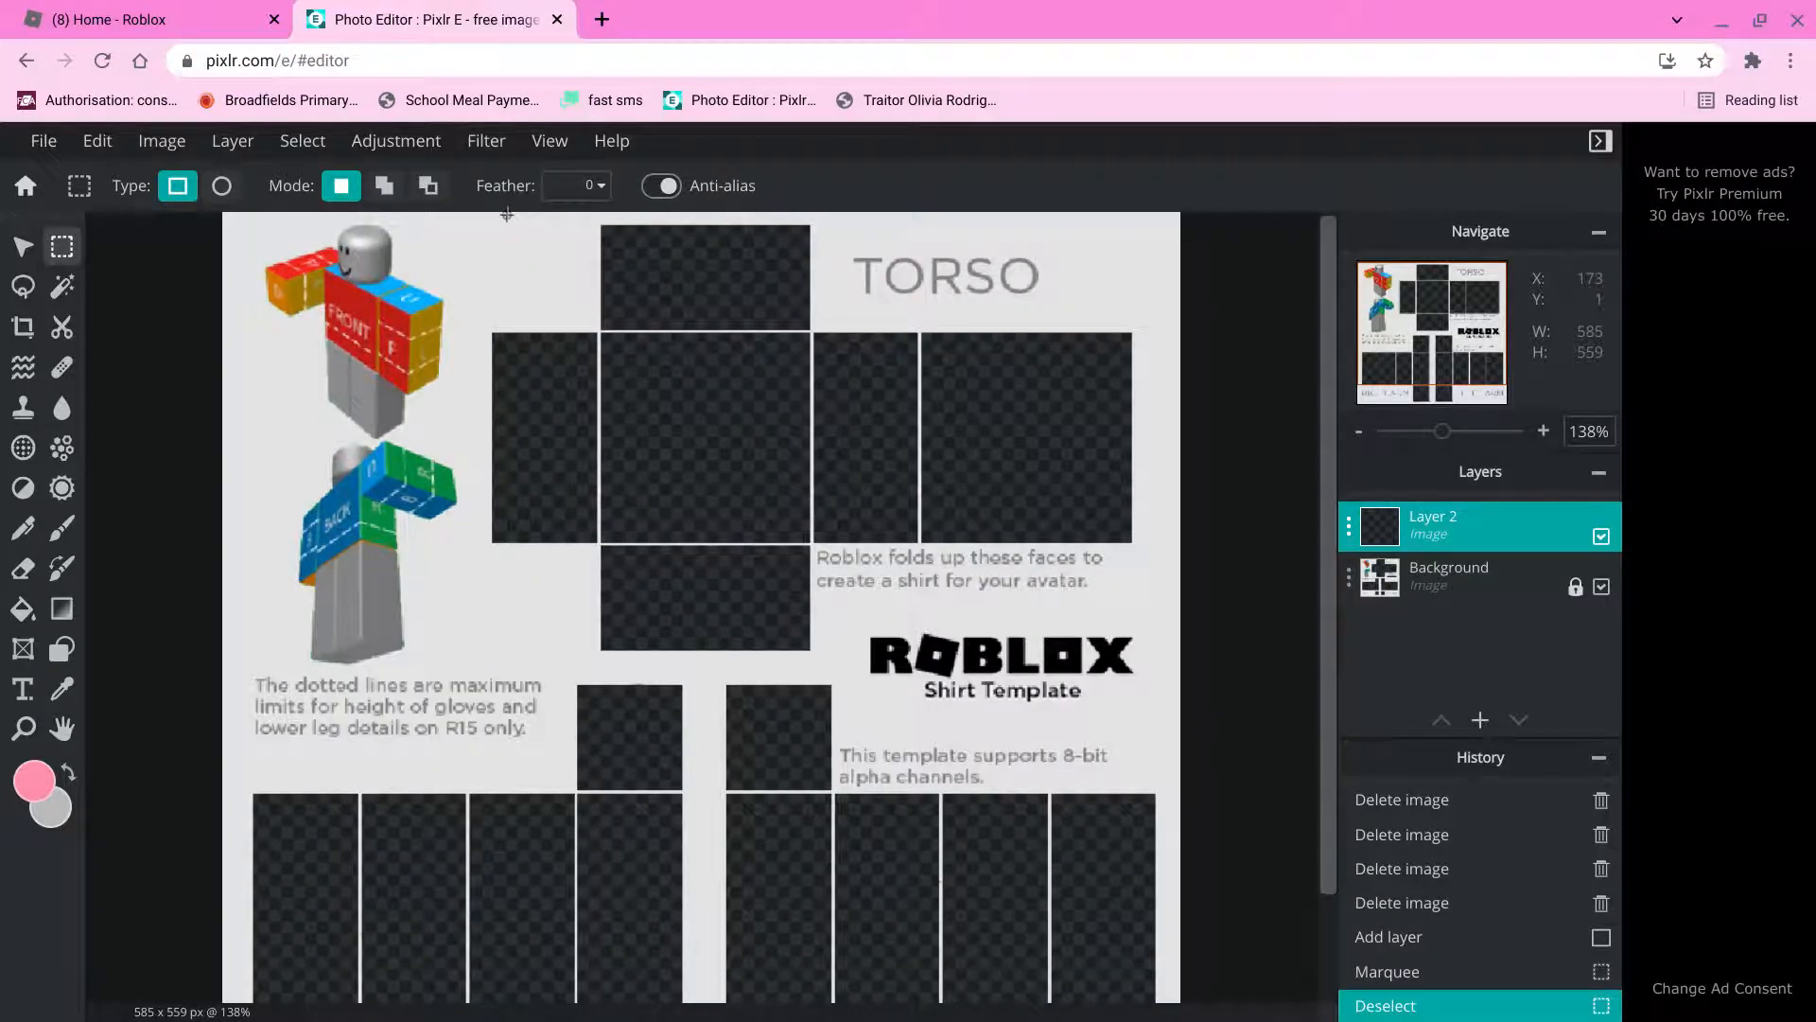
drag(510, 215, 1277, 528)
click(1198, 403)
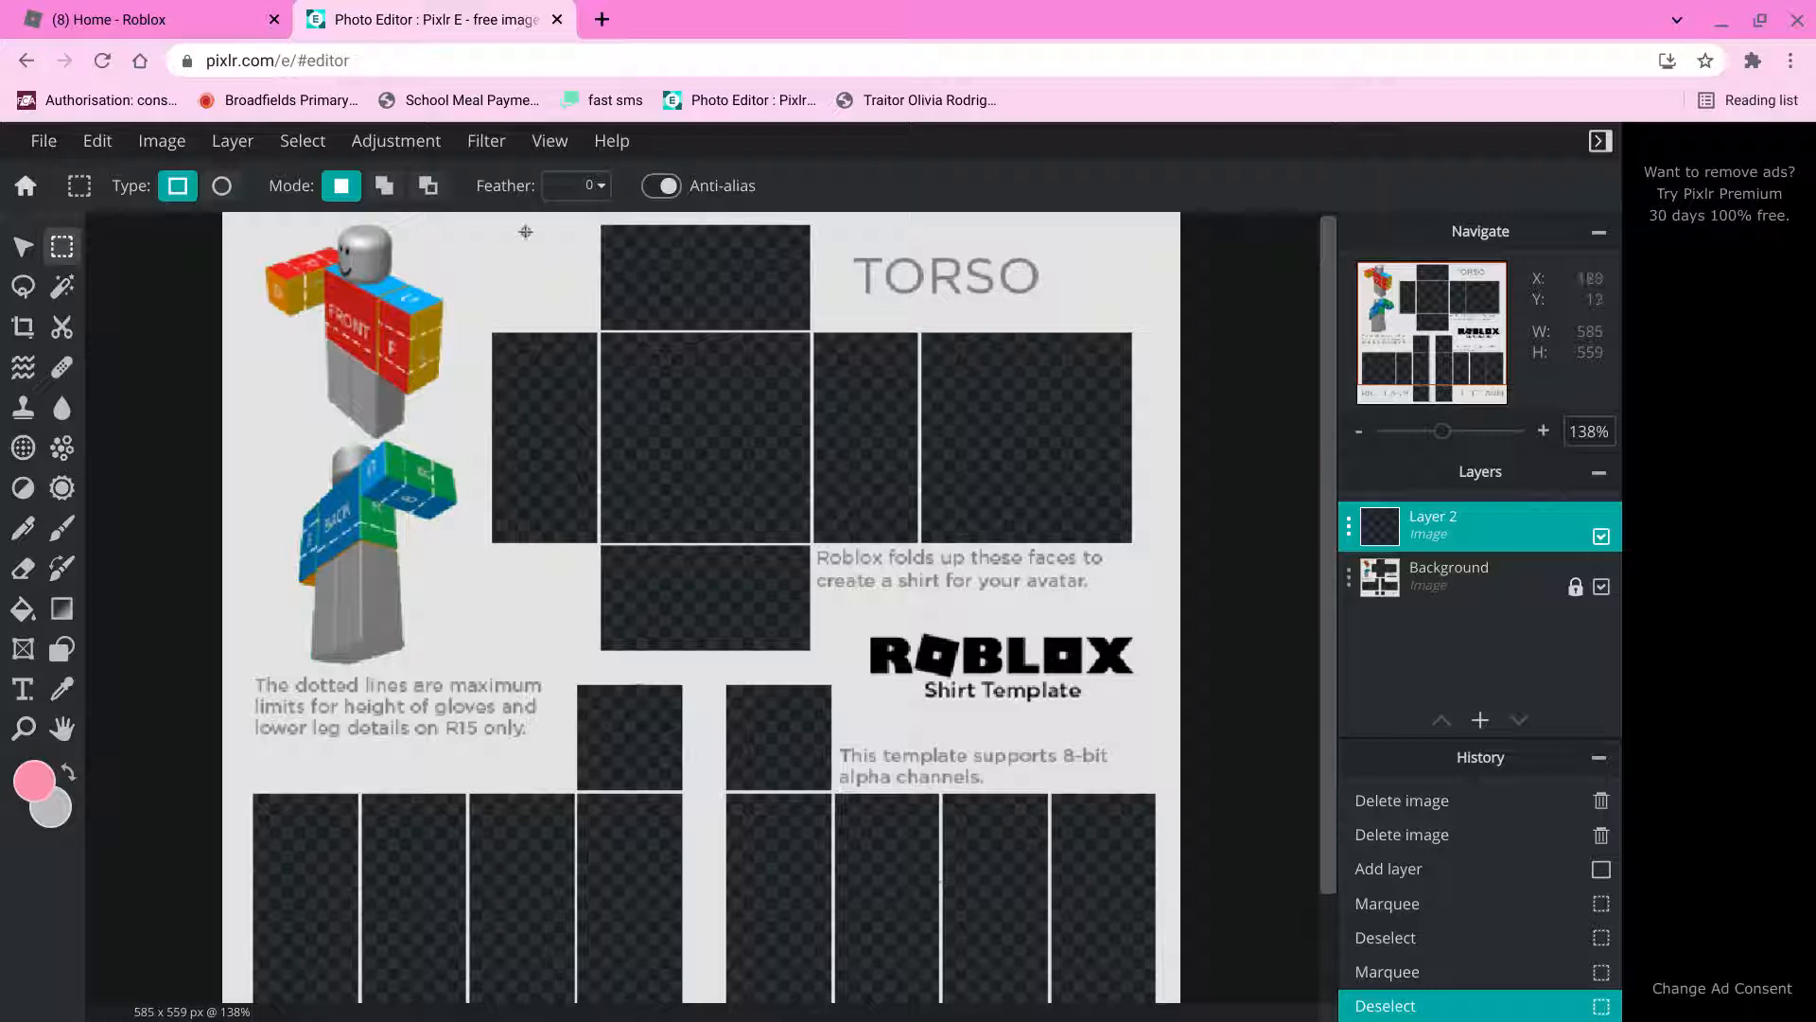
Marquee an area about 439 × 147 px across the upper torso panels, fill it with pink, and deselect.
drag(463, 230, 1181, 468)
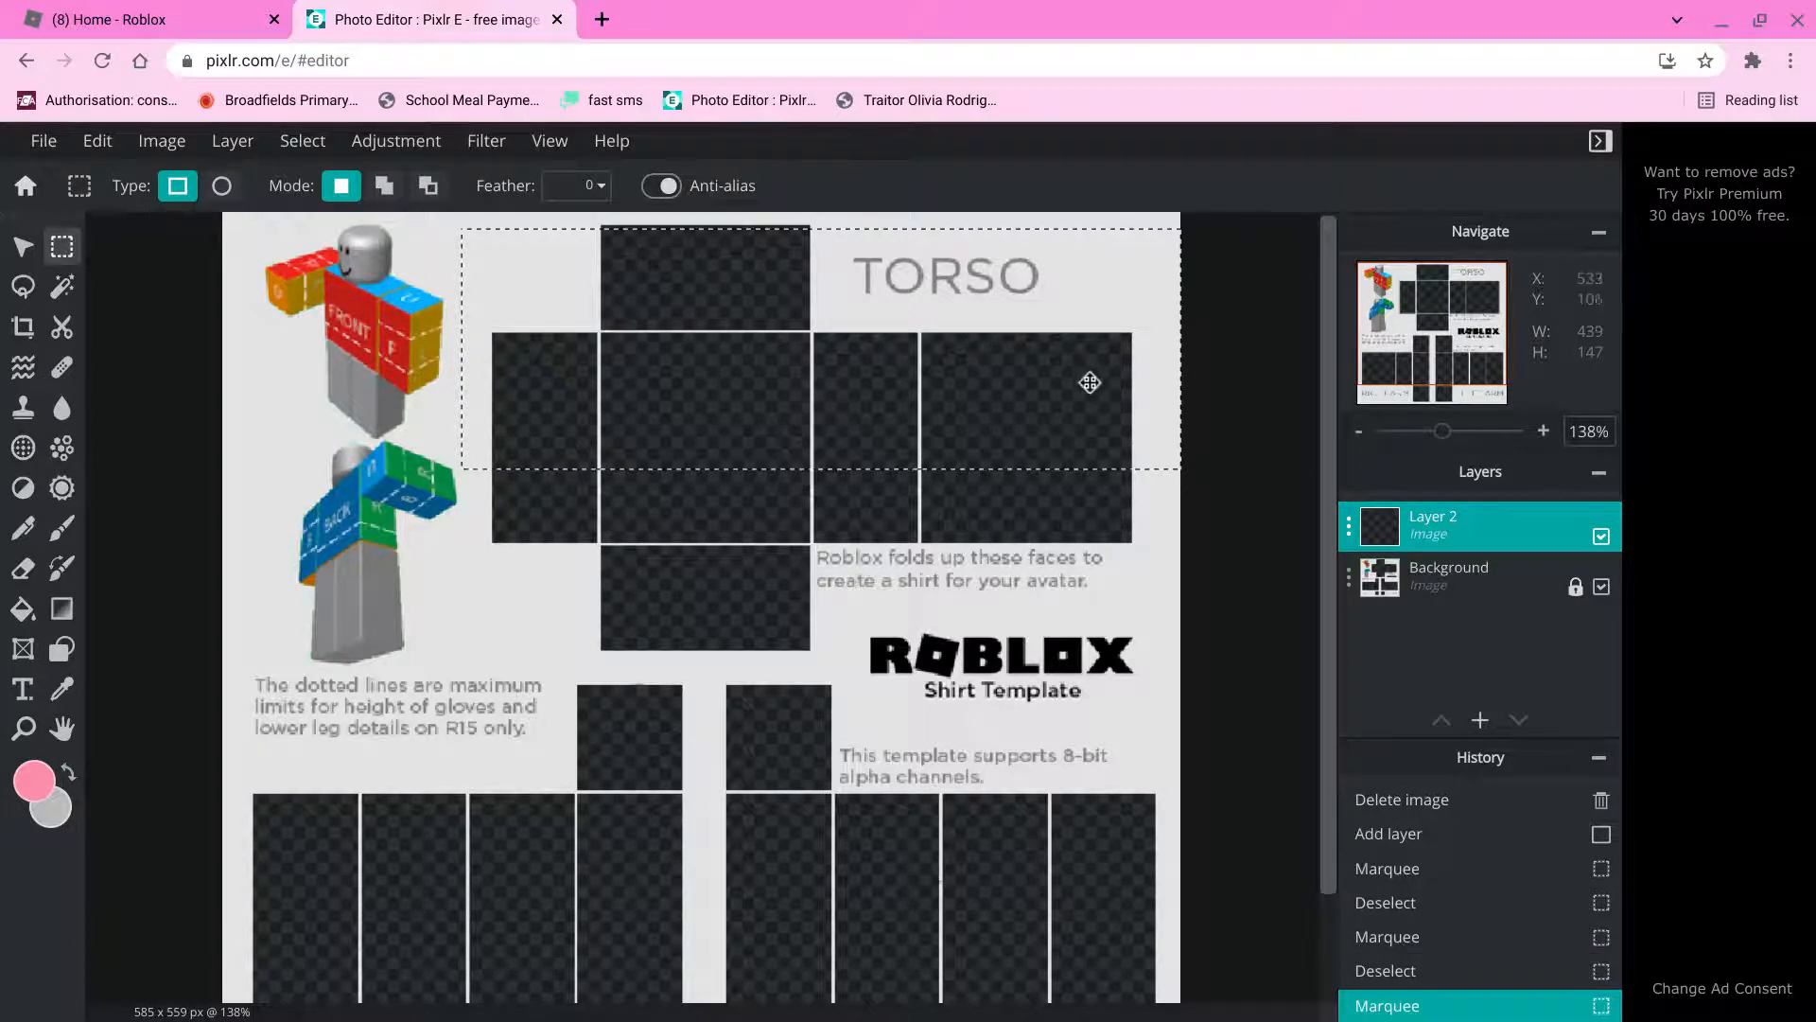
drag(1087, 381, 1081, 375)
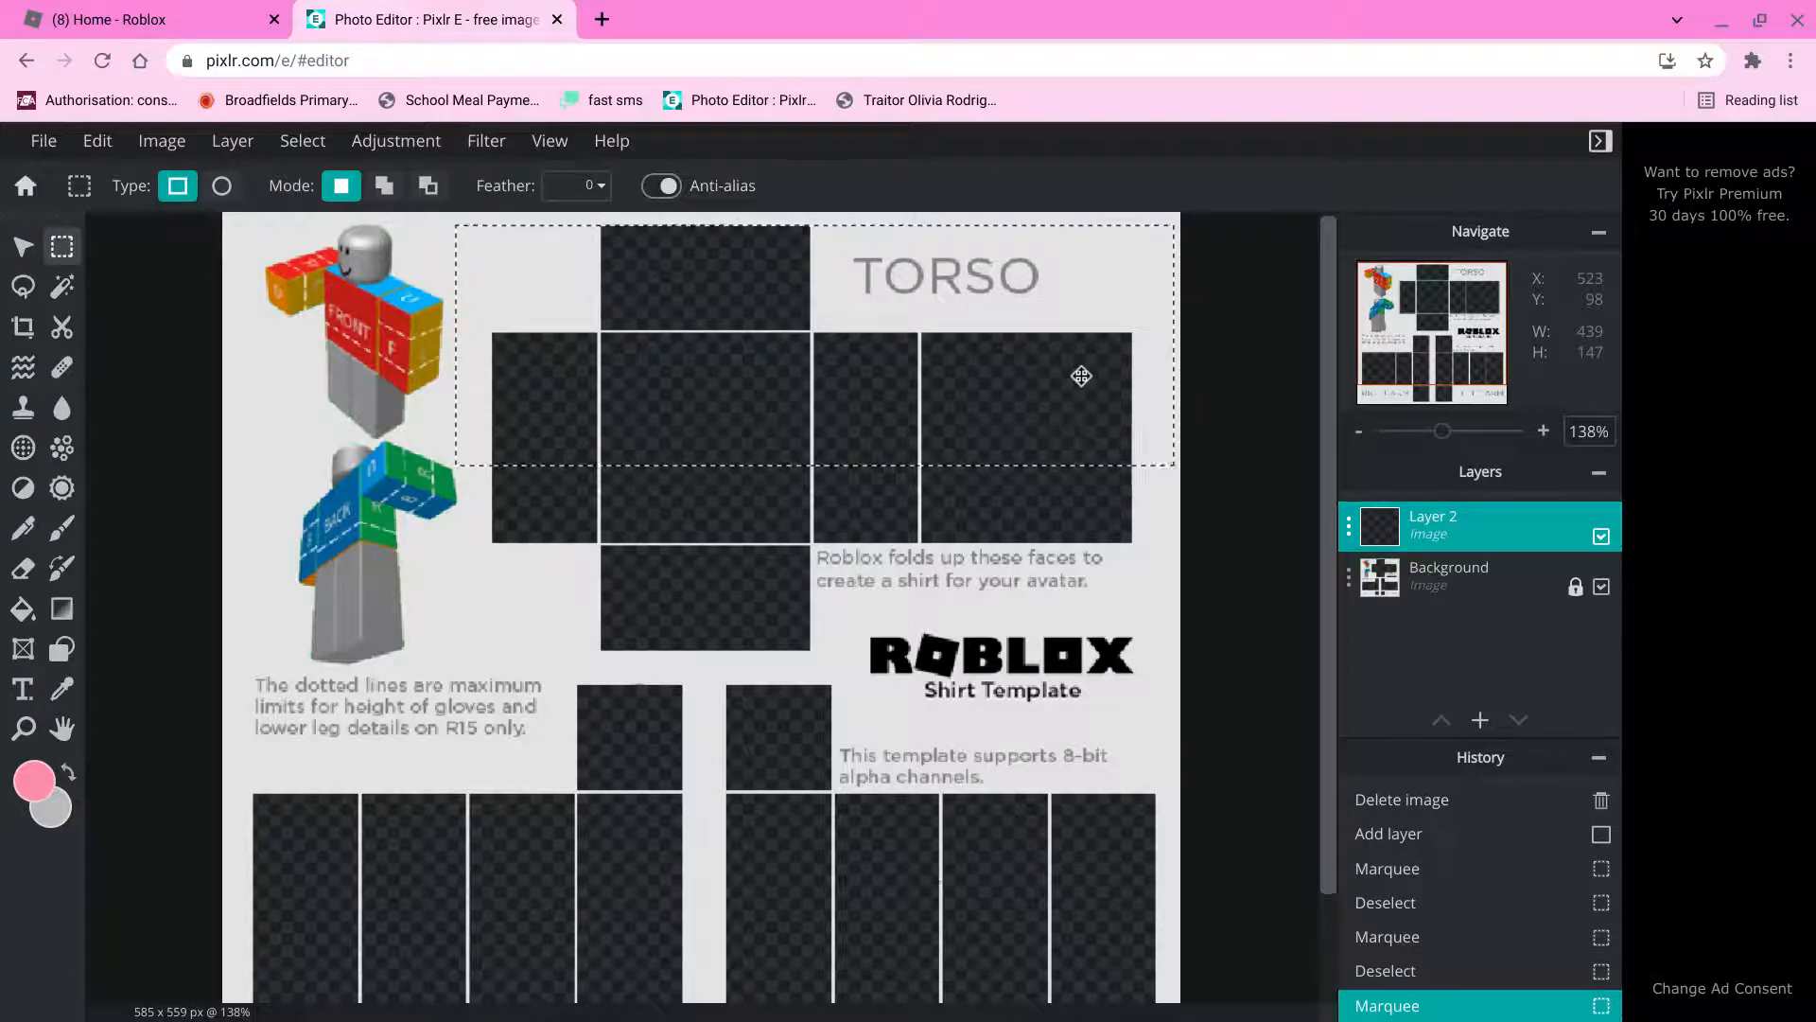
drag(1081, 374, 1081, 378)
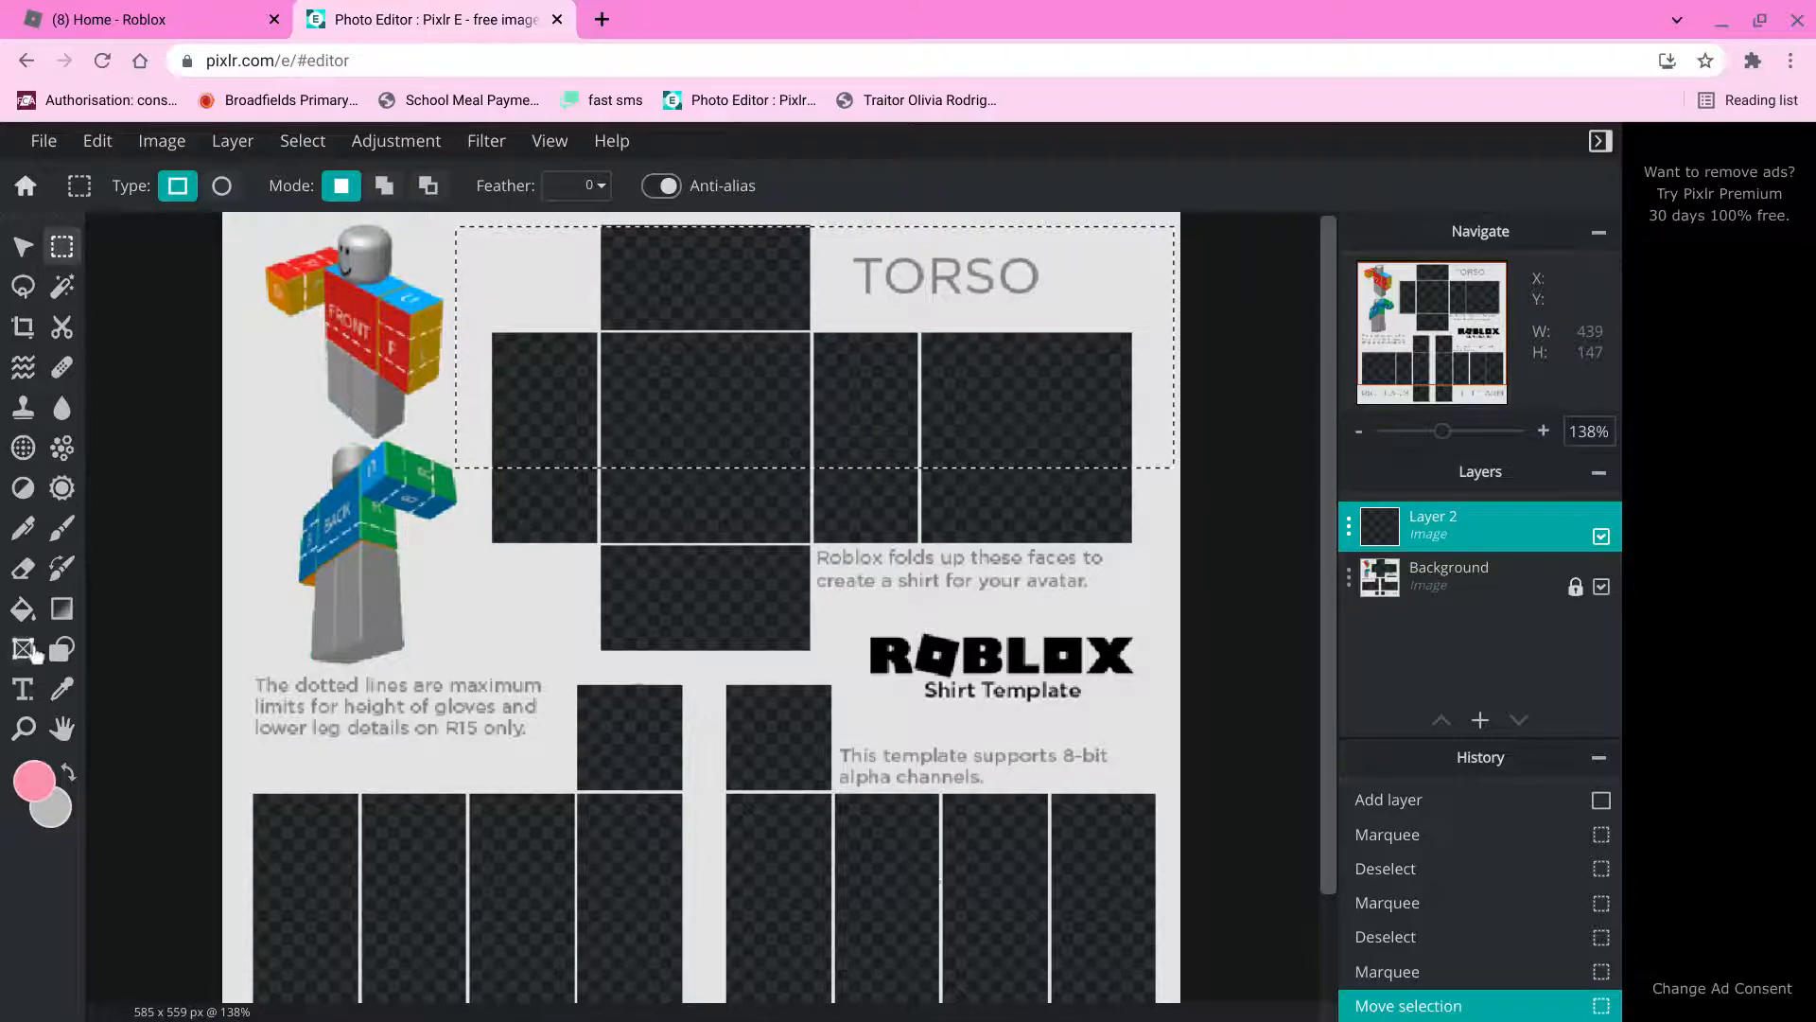
click(21, 609)
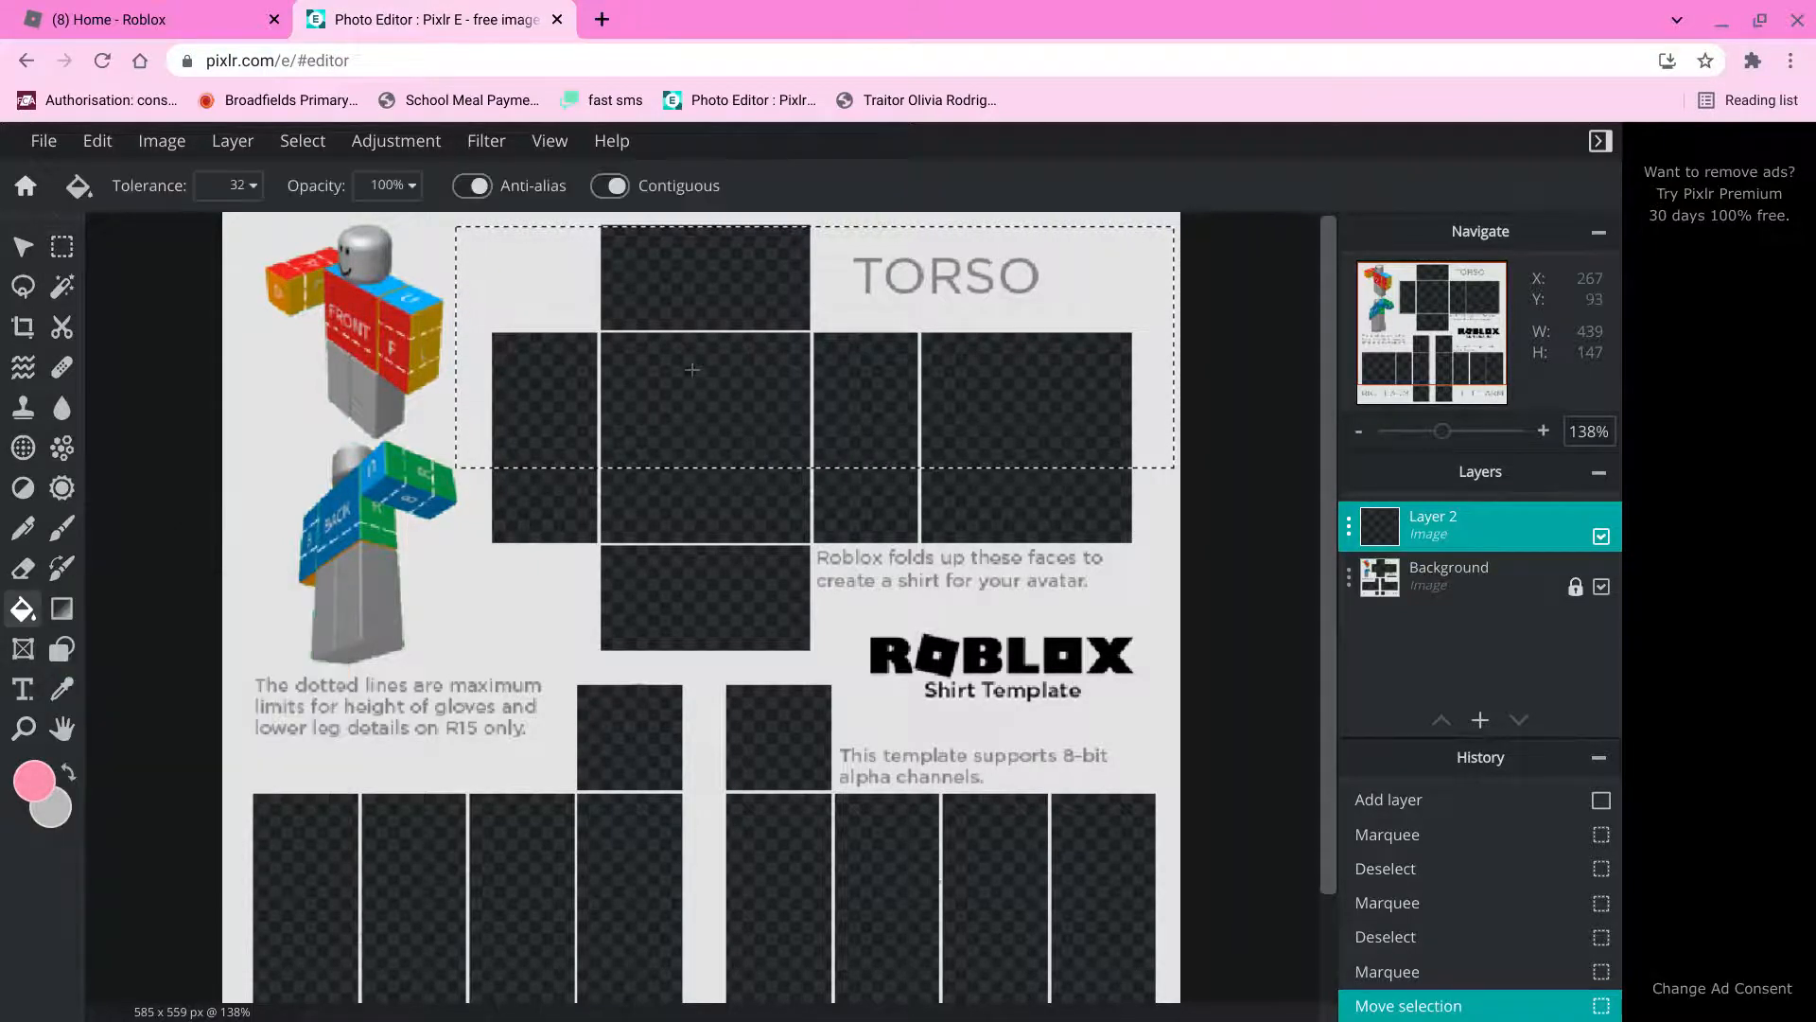
click(714, 385)
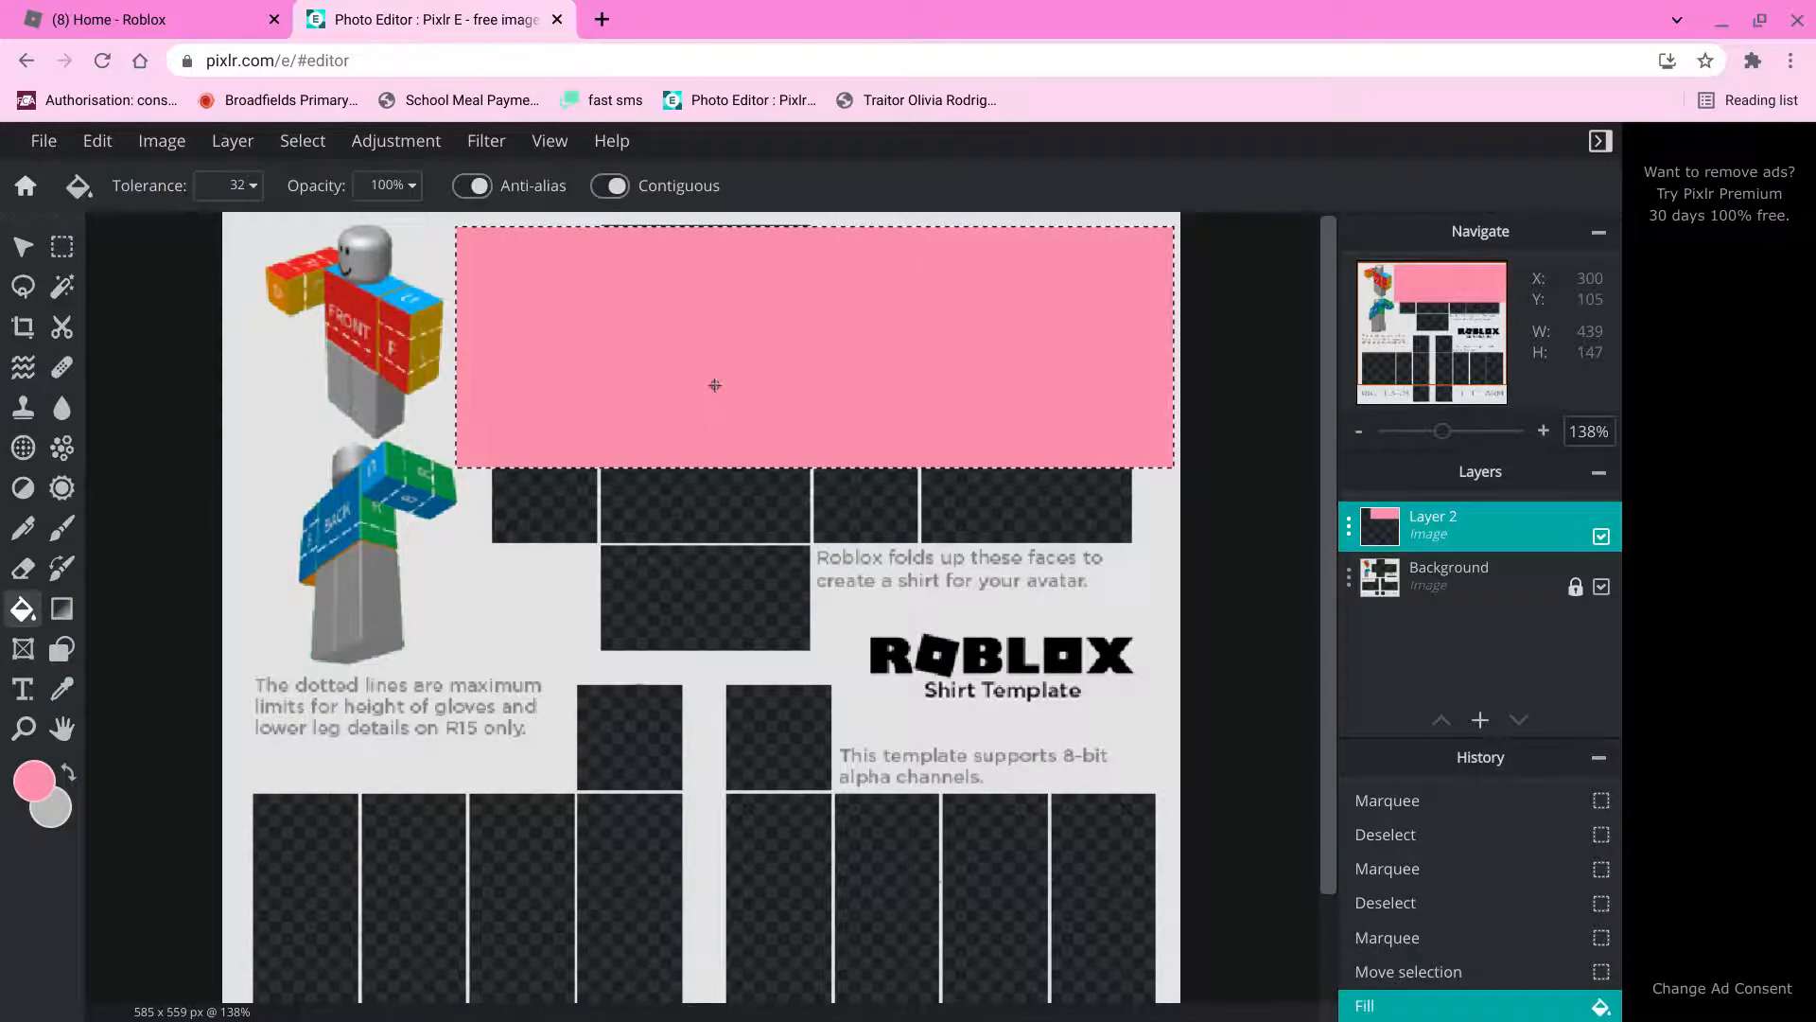
key(ctrl+d)
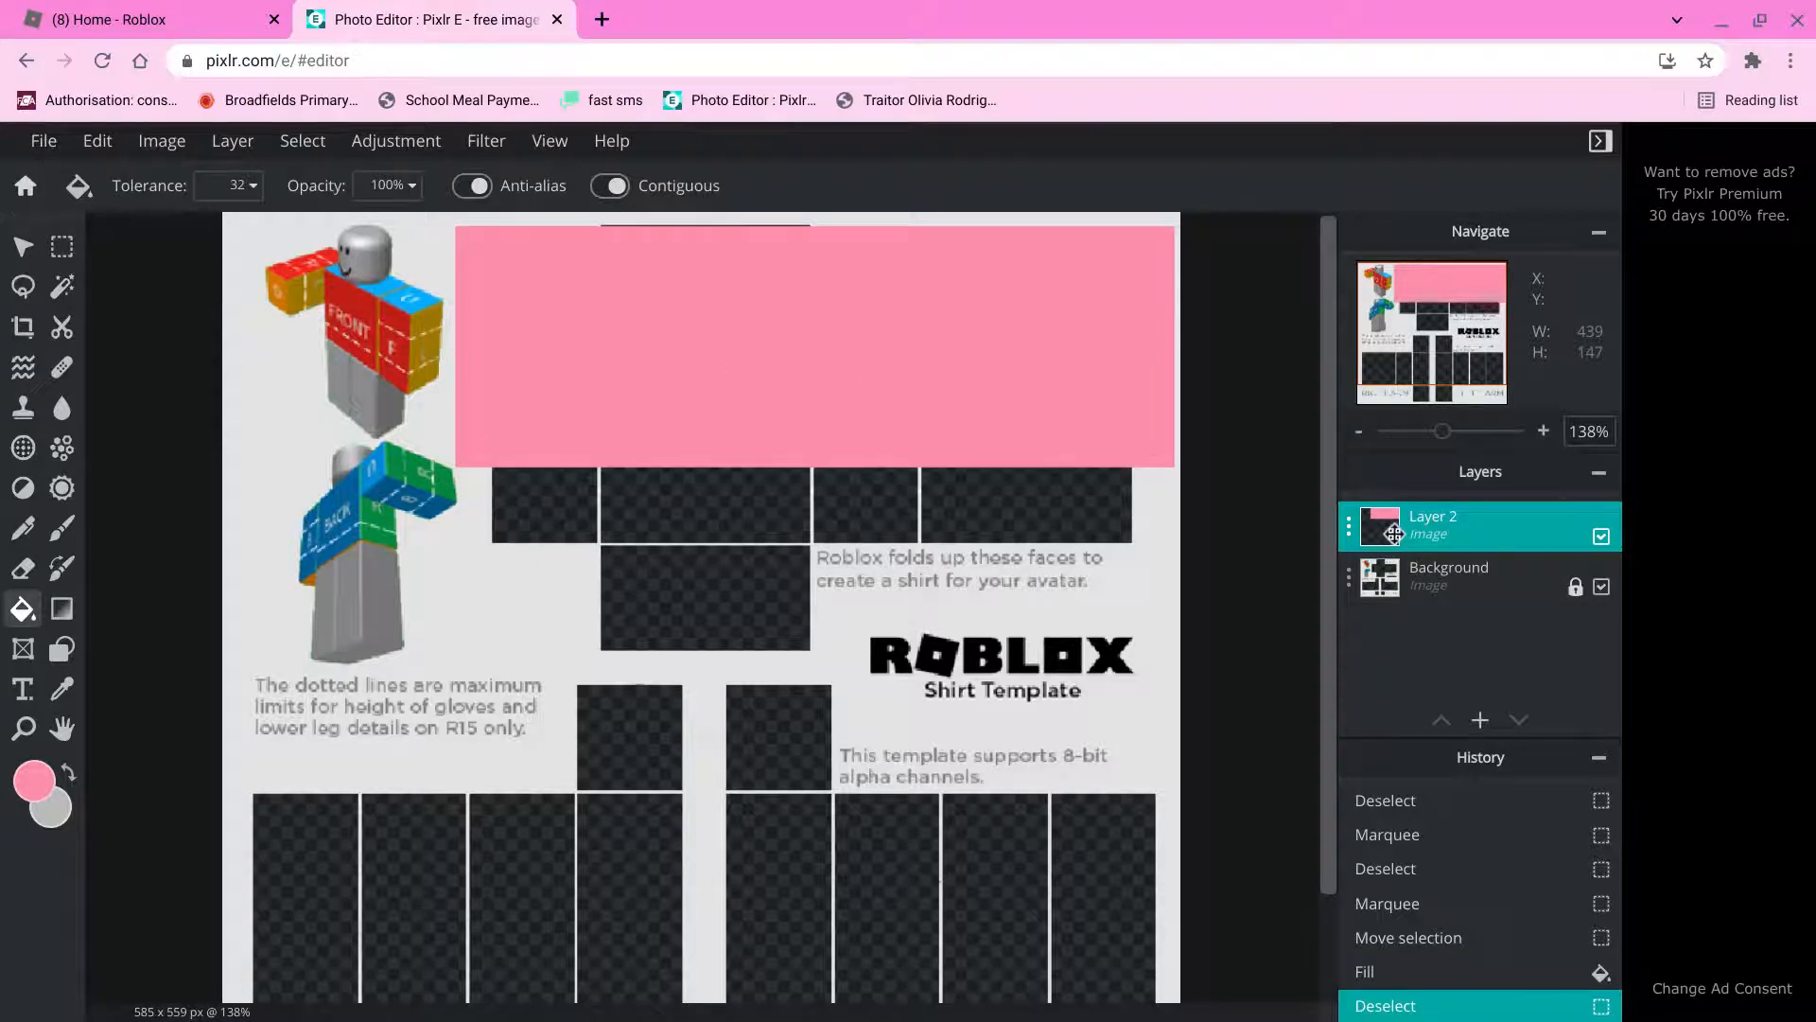
Enlarge the pink block to about 445 × 149 px and place its layer beneath the Background layer.
click(23, 246)
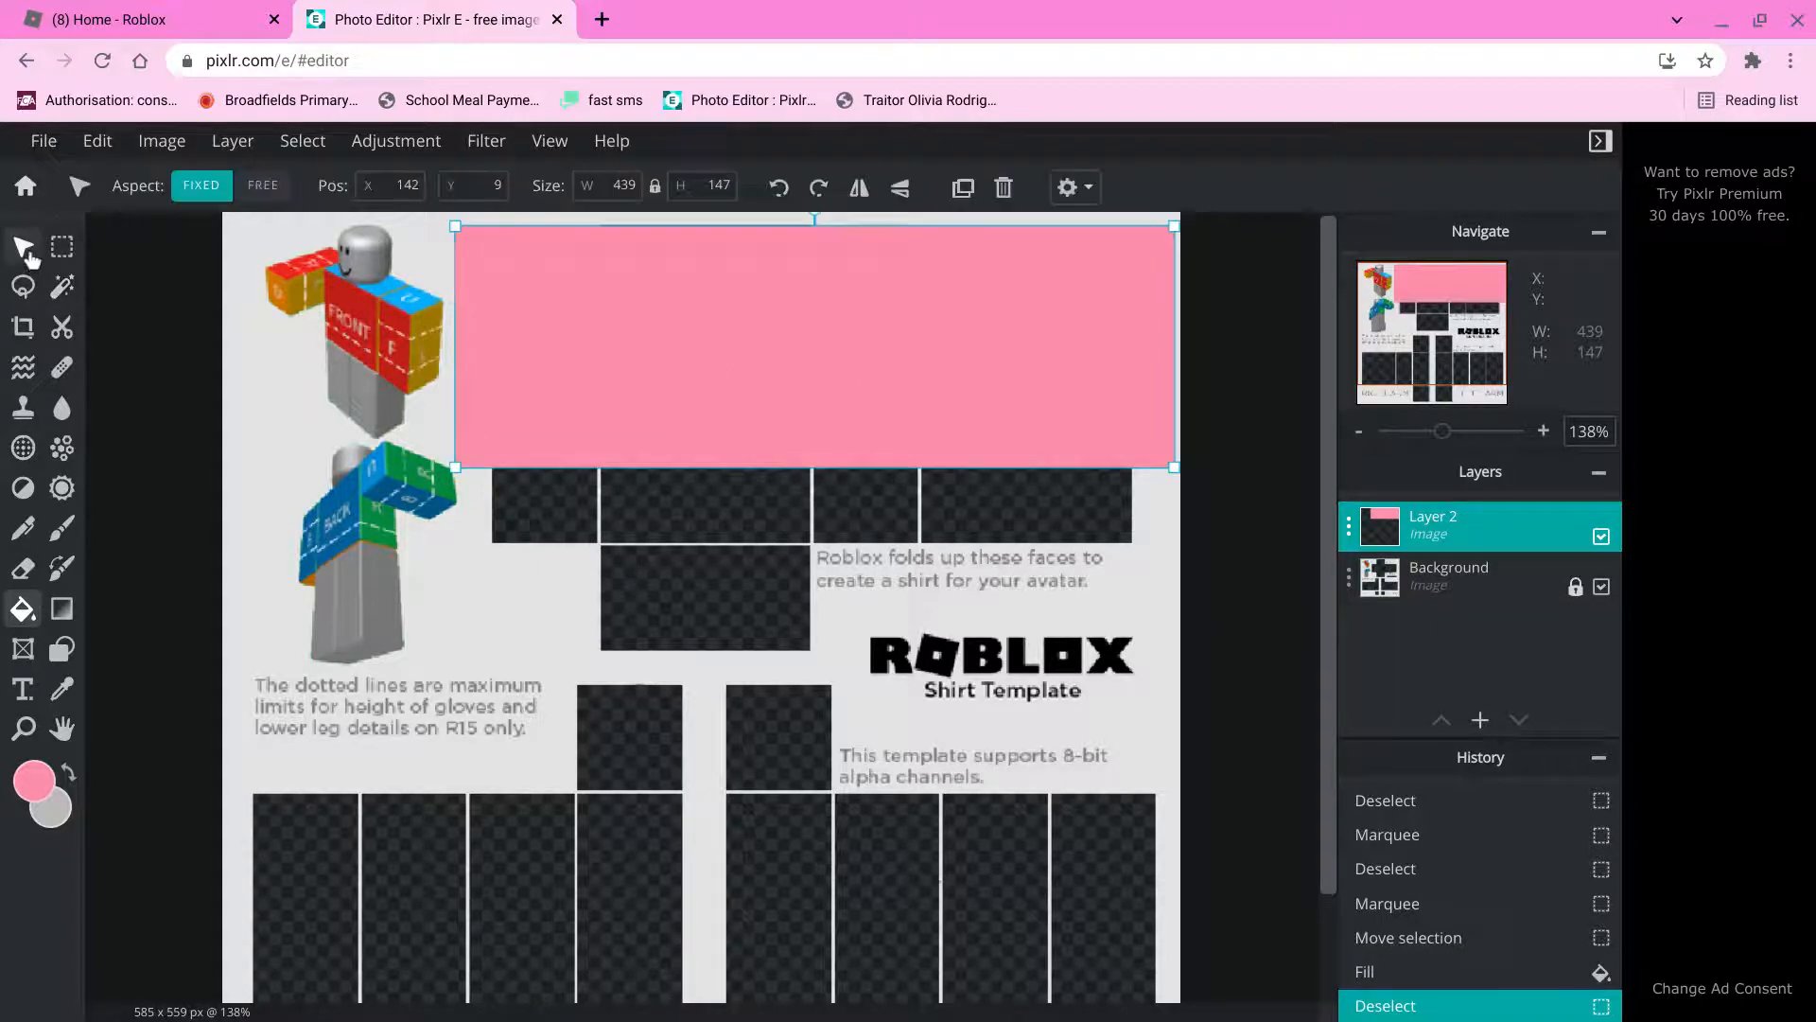
drag(452, 226, 440, 223)
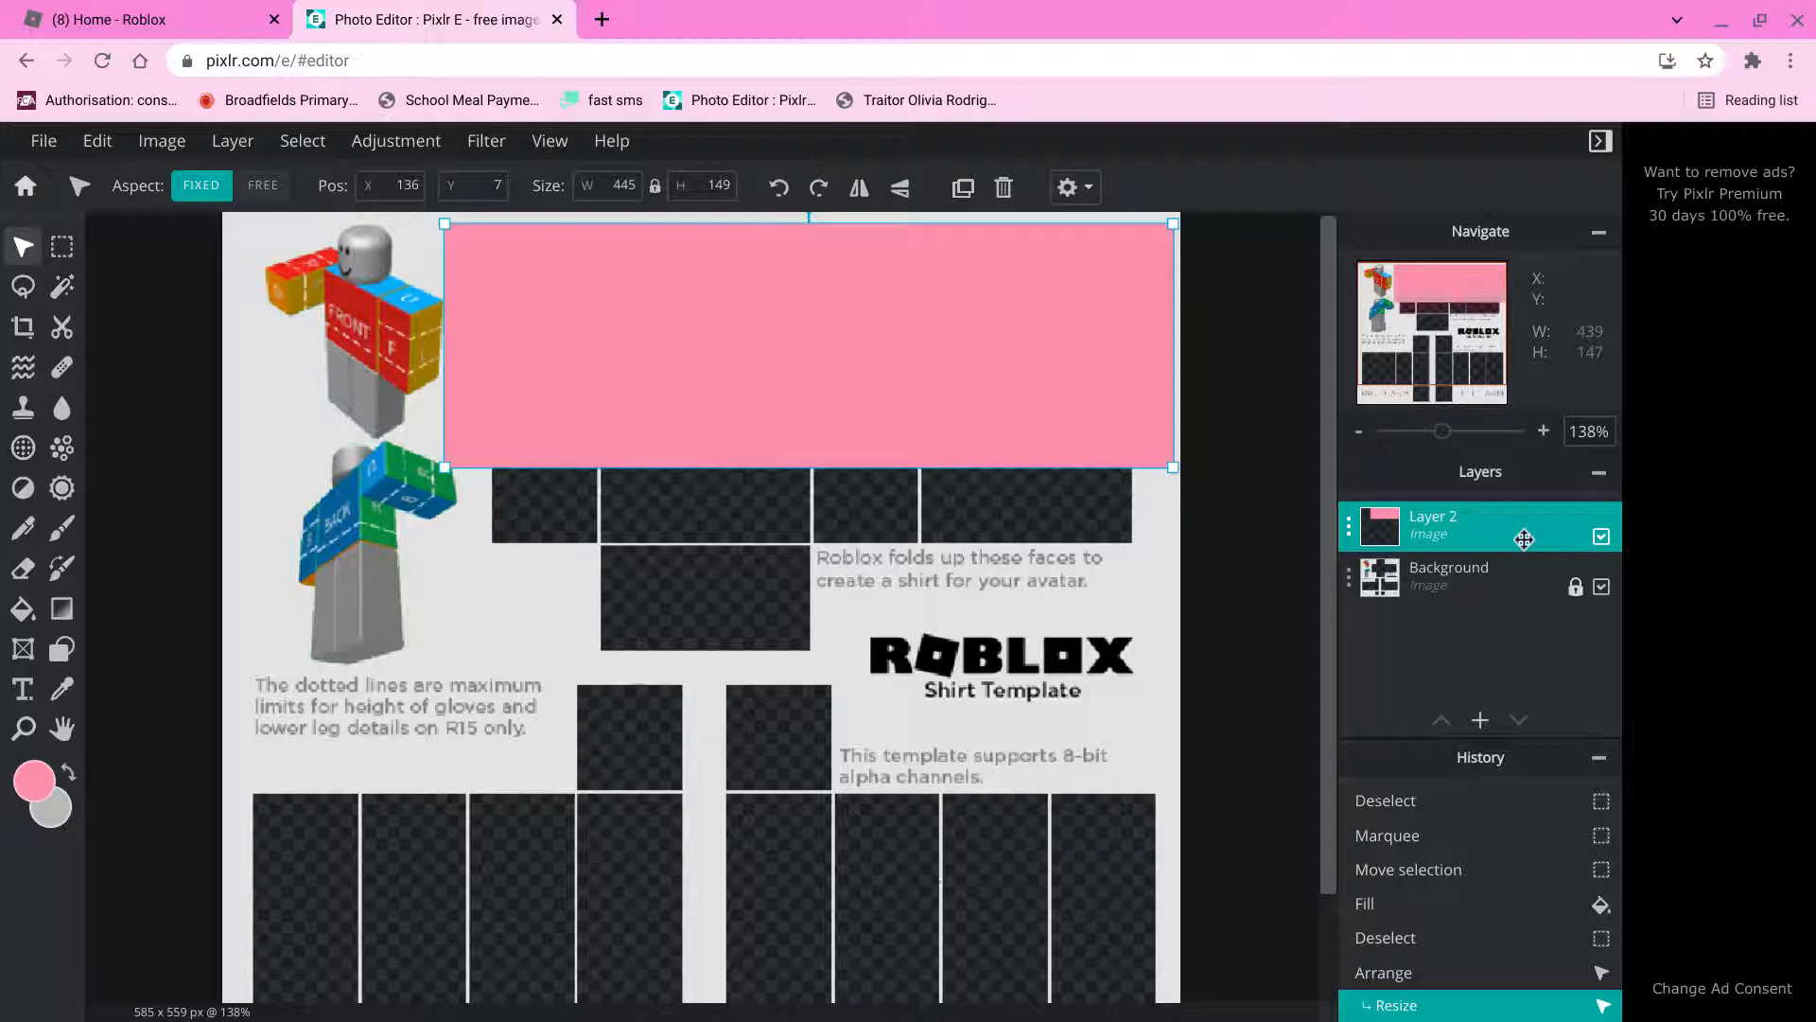
drag(1524, 539, 1532, 583)
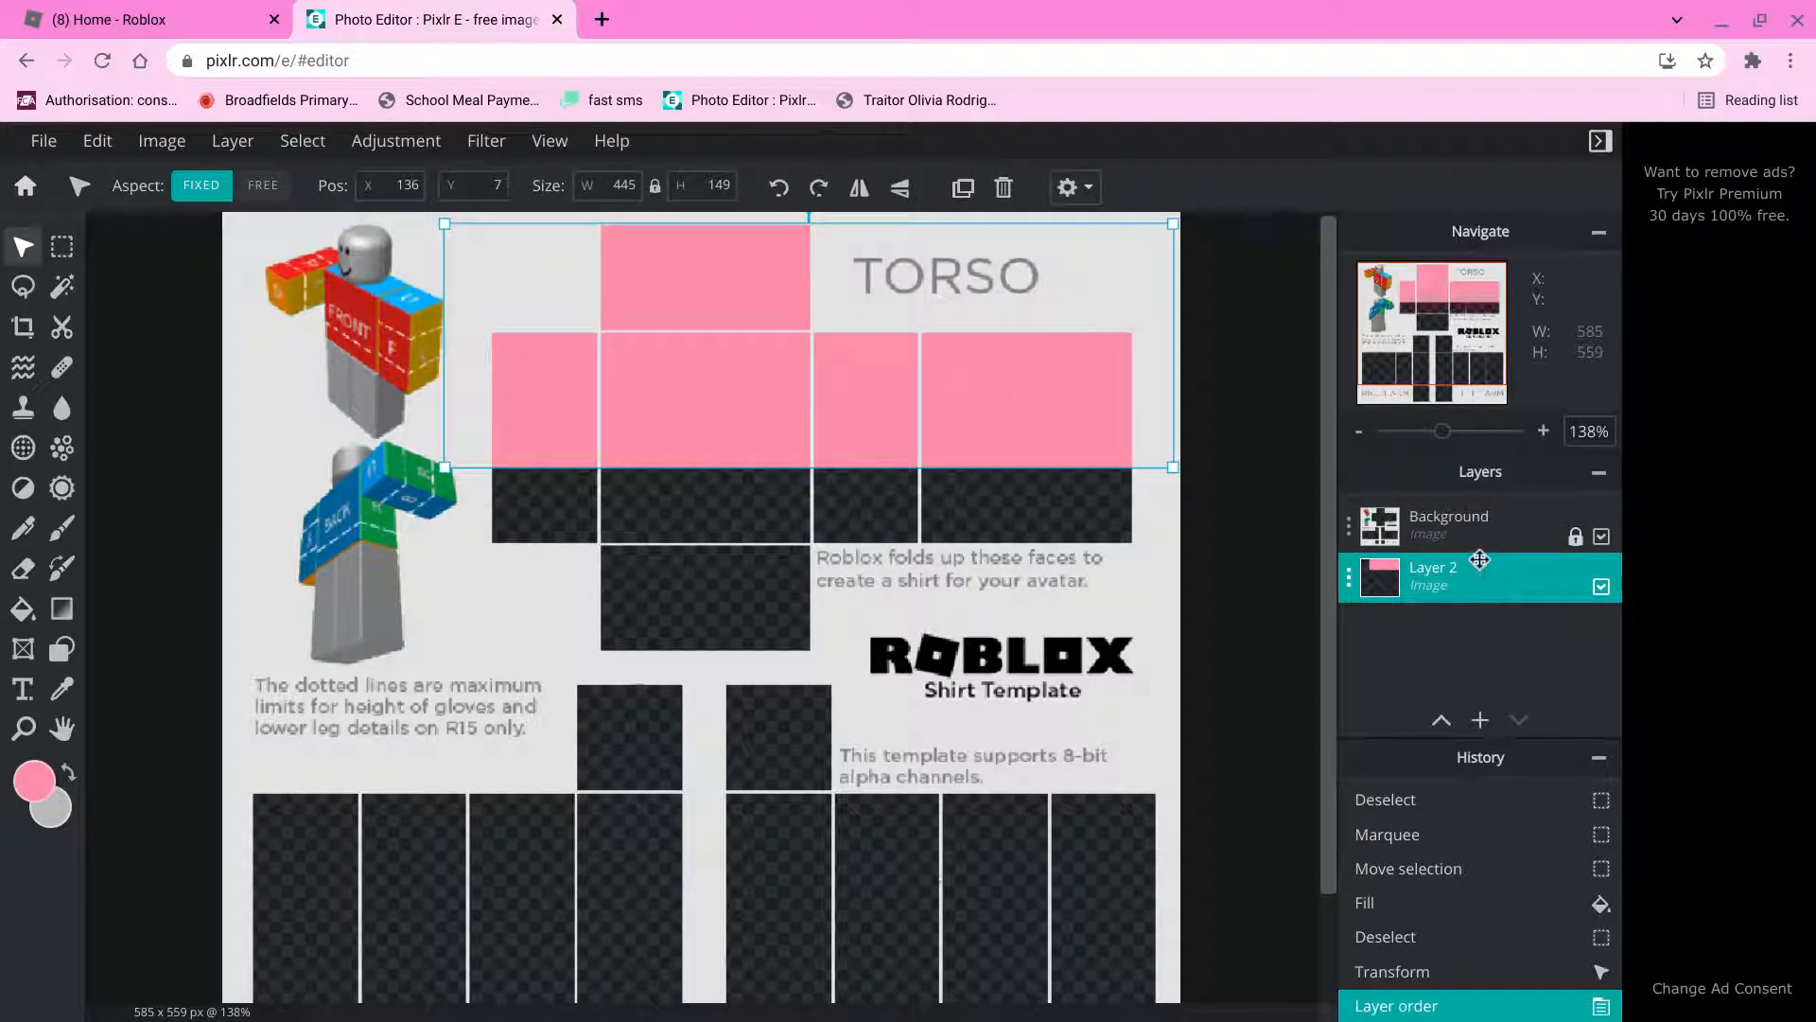
click(1441, 722)
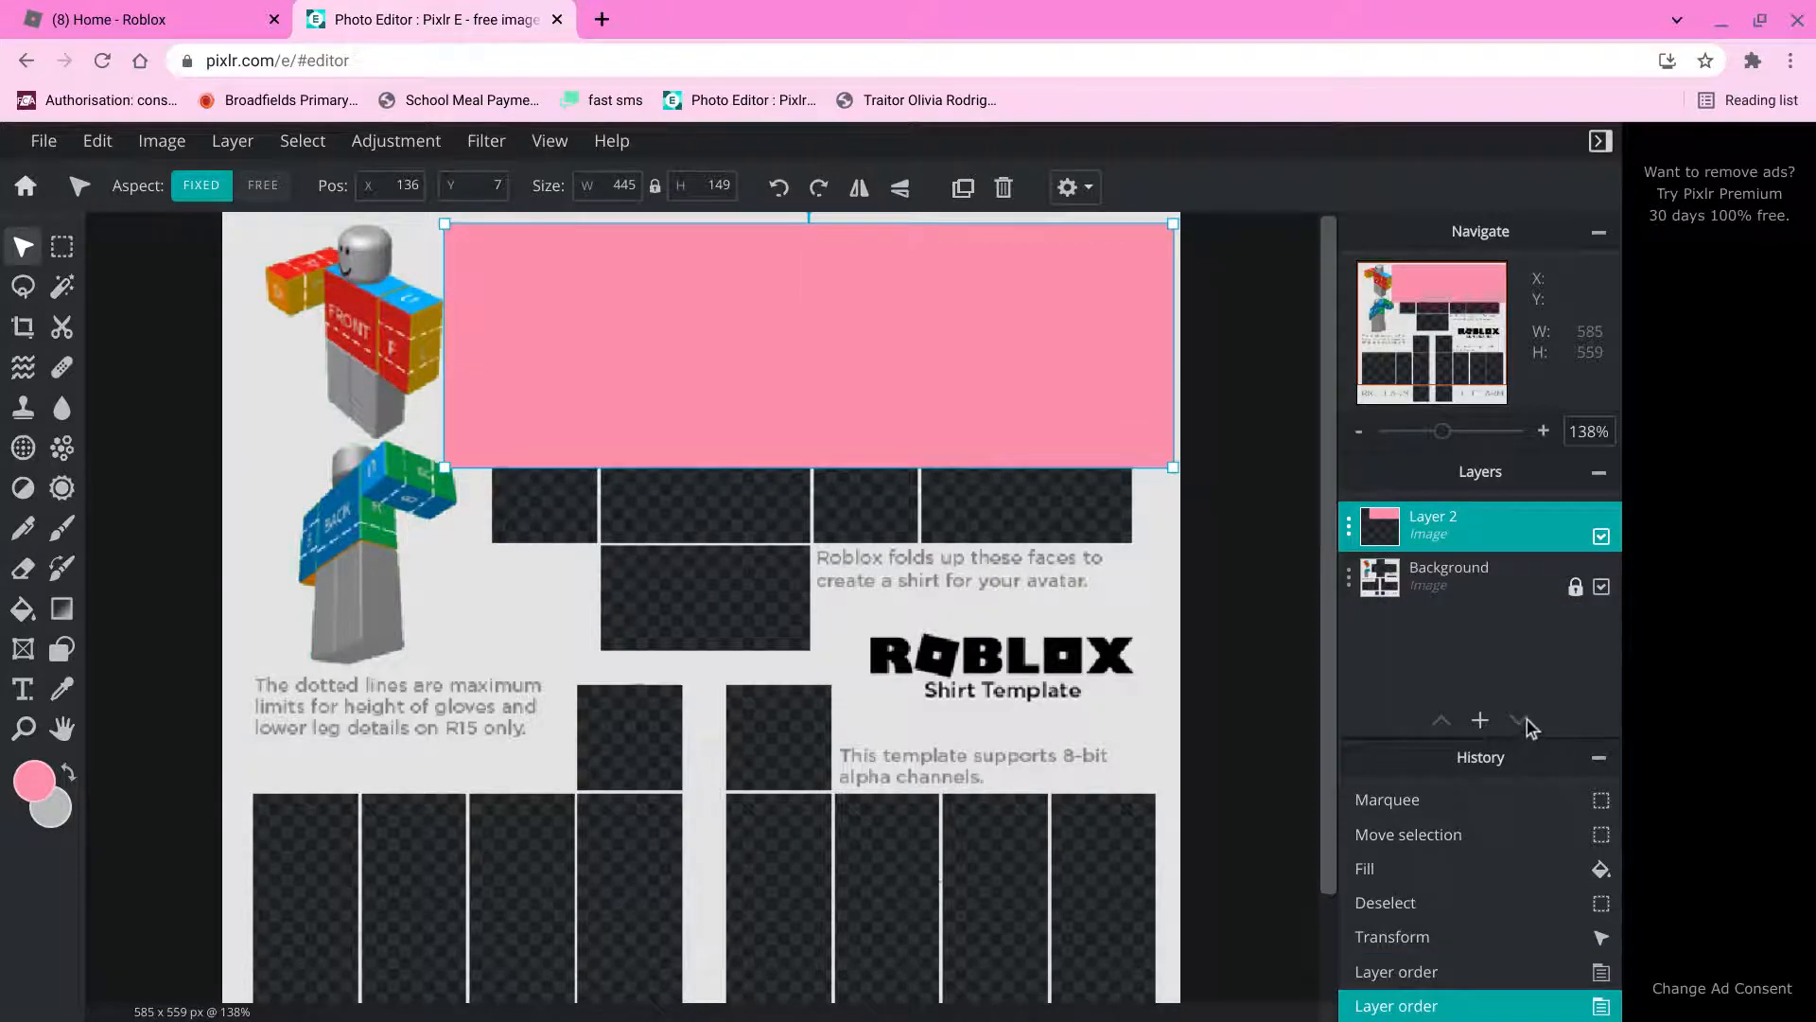
drag(1426, 516, 1439, 571)
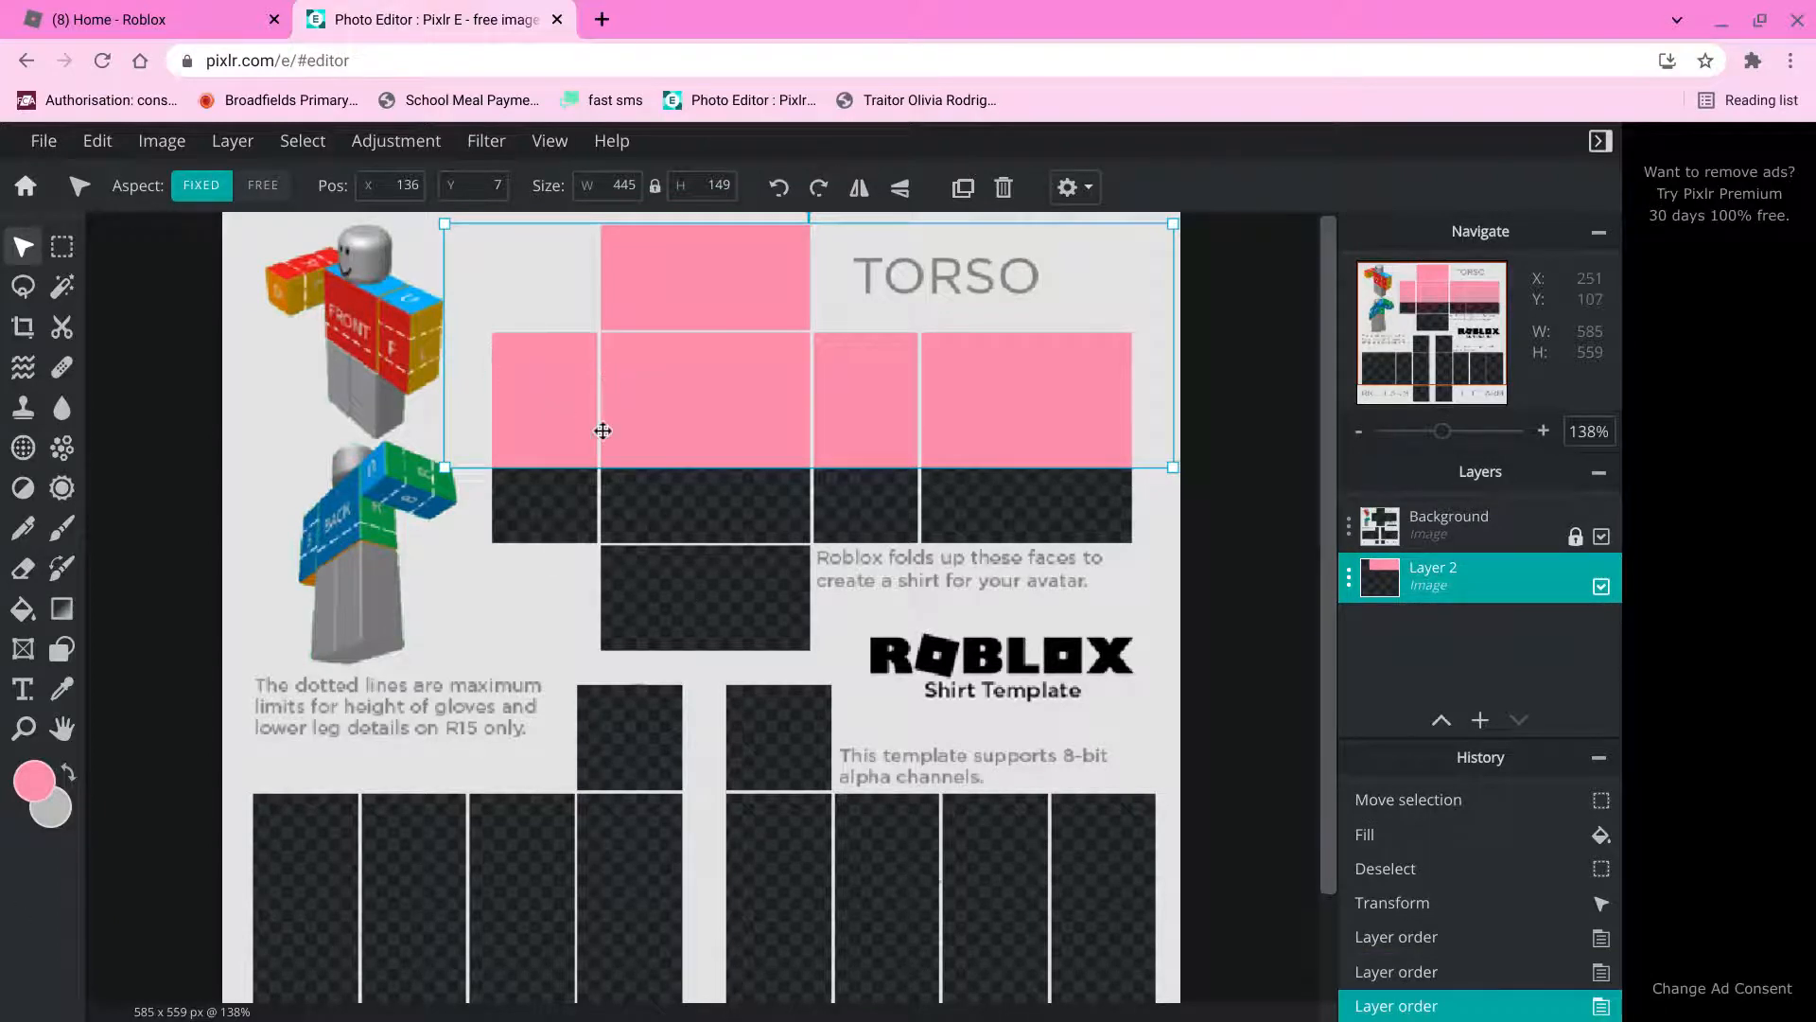
Resize the pink block proportionally so it reaches down over about 70% of the main torso panels' height.
drag(439, 465, 381, 521)
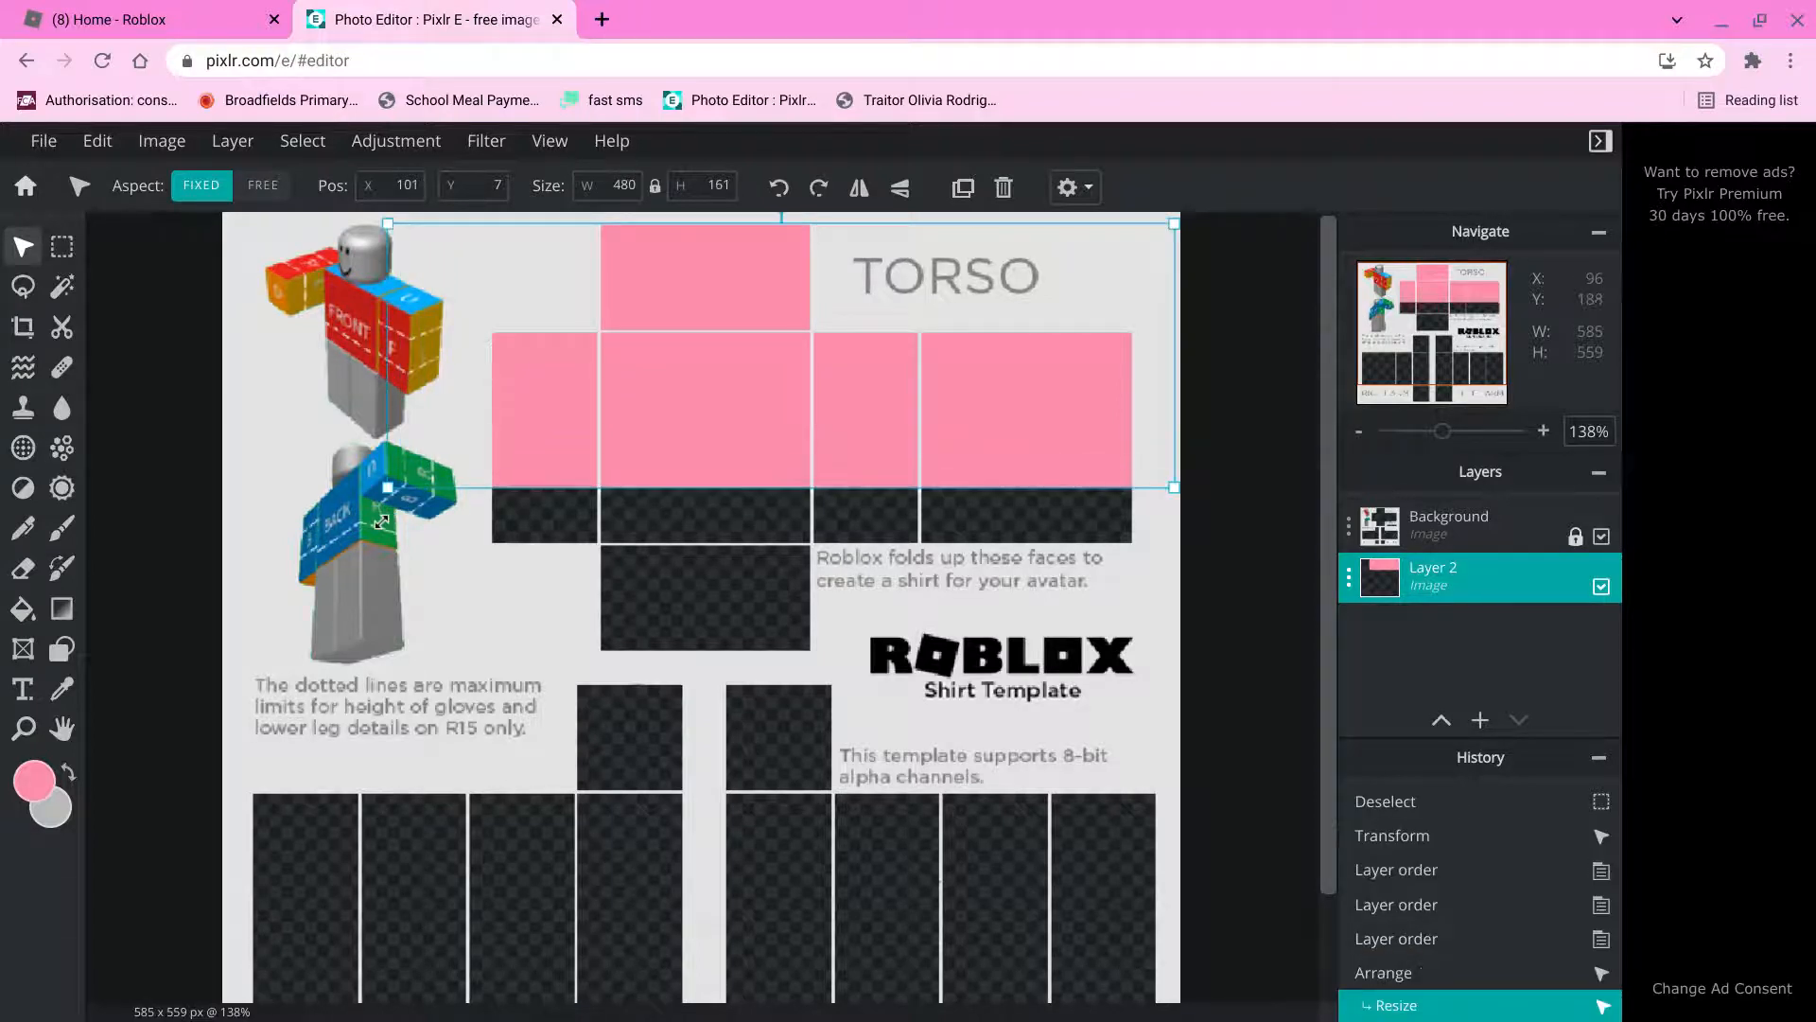
click(381, 522)
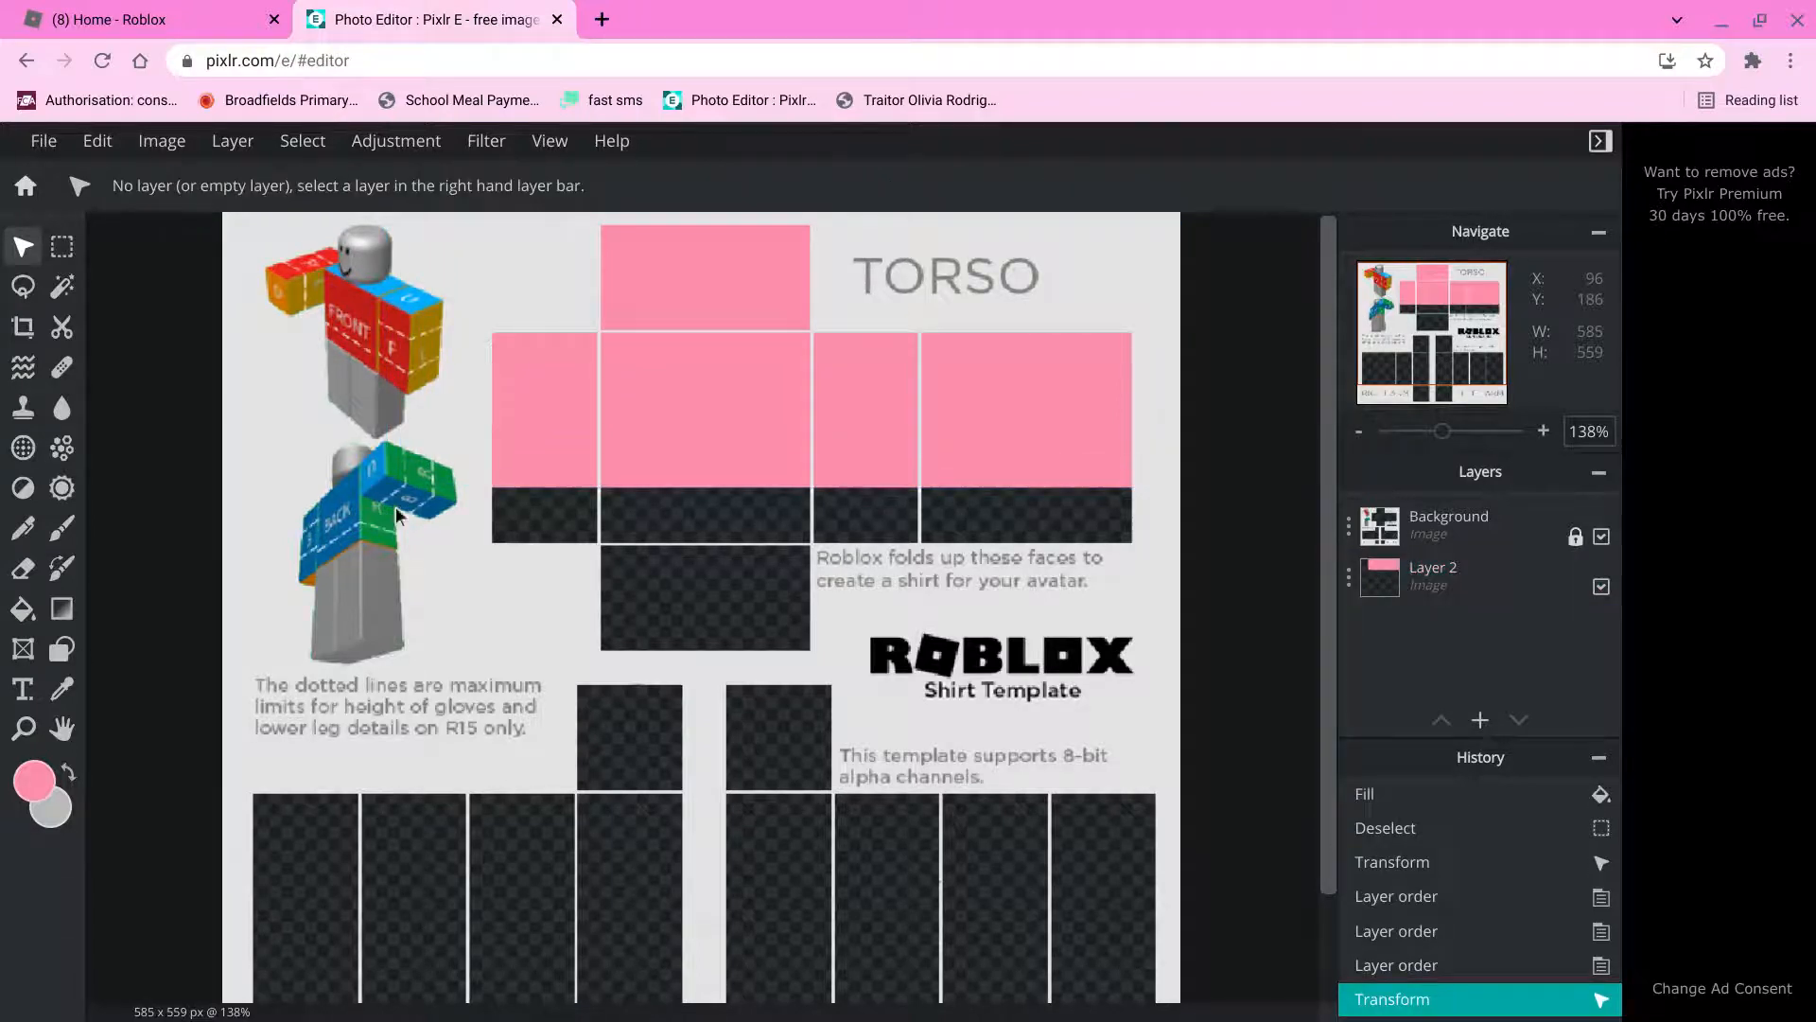
click(525, 425)
drag(387, 487, 393, 463)
click(494, 275)
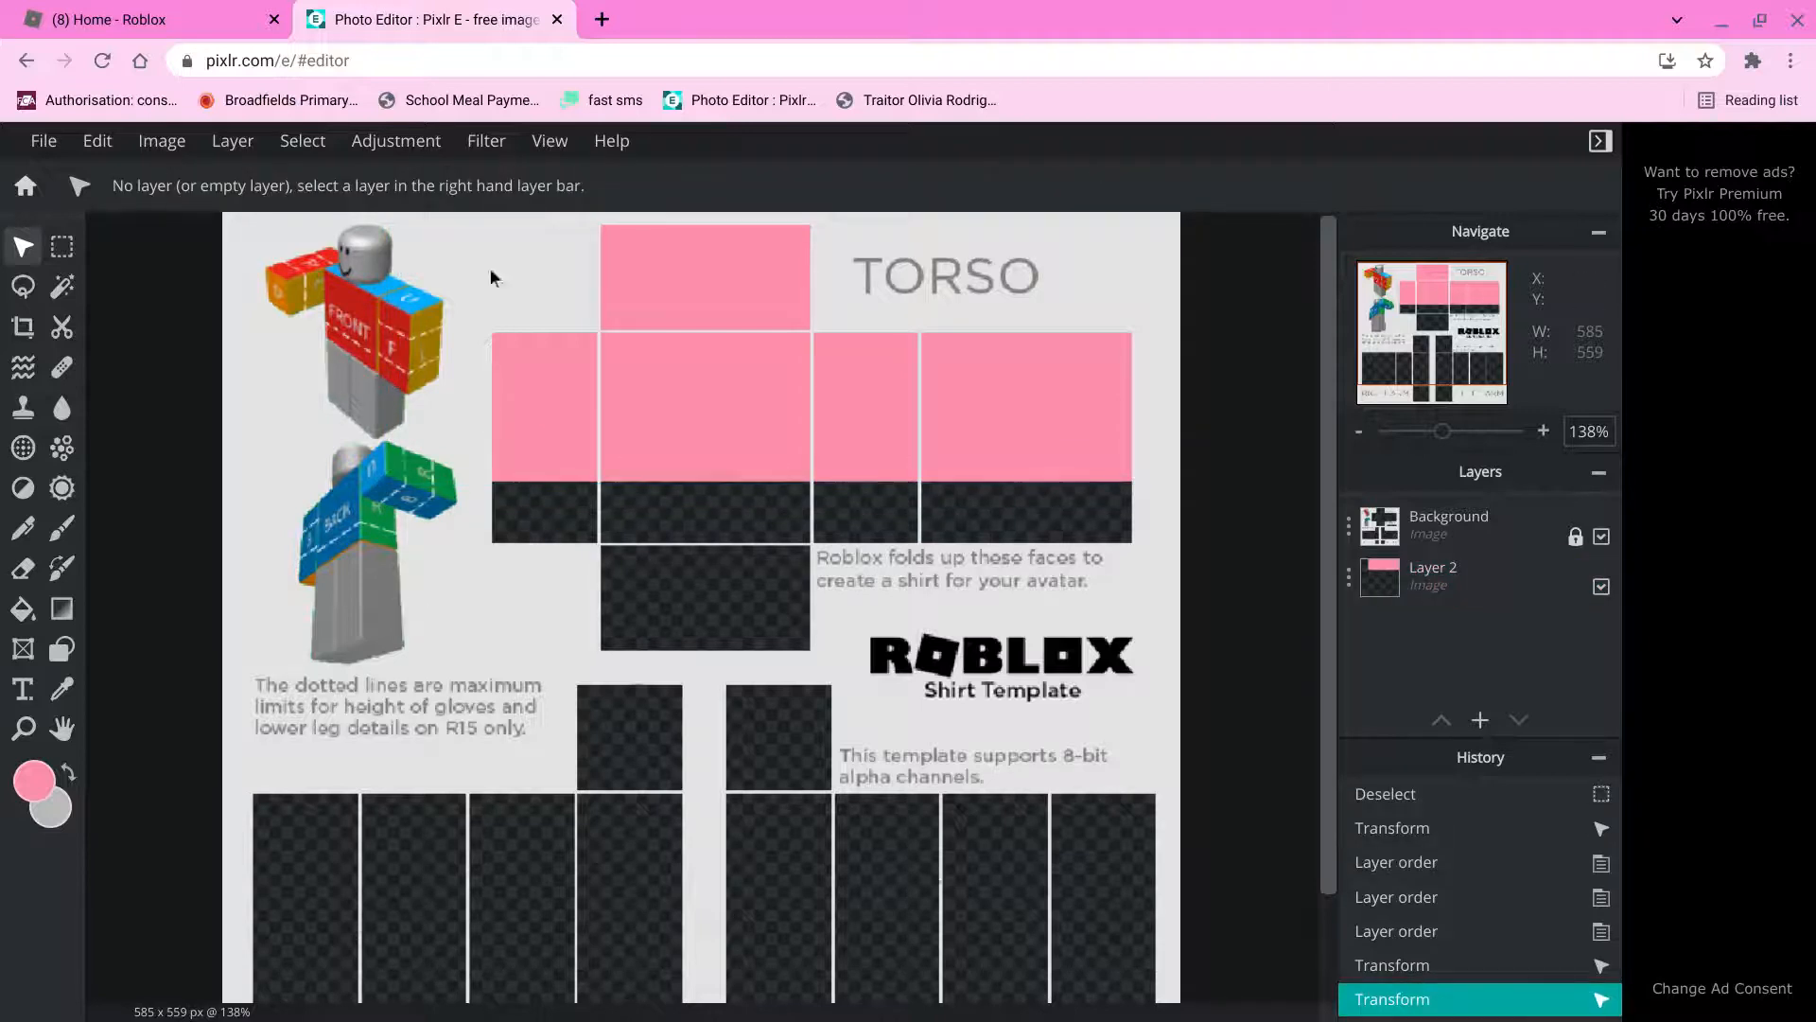
Erase a neckline at the top of the torso front on the pink layer using a 64 px pentagon brush, 0% softness, rotated 90°.
click(13, 579)
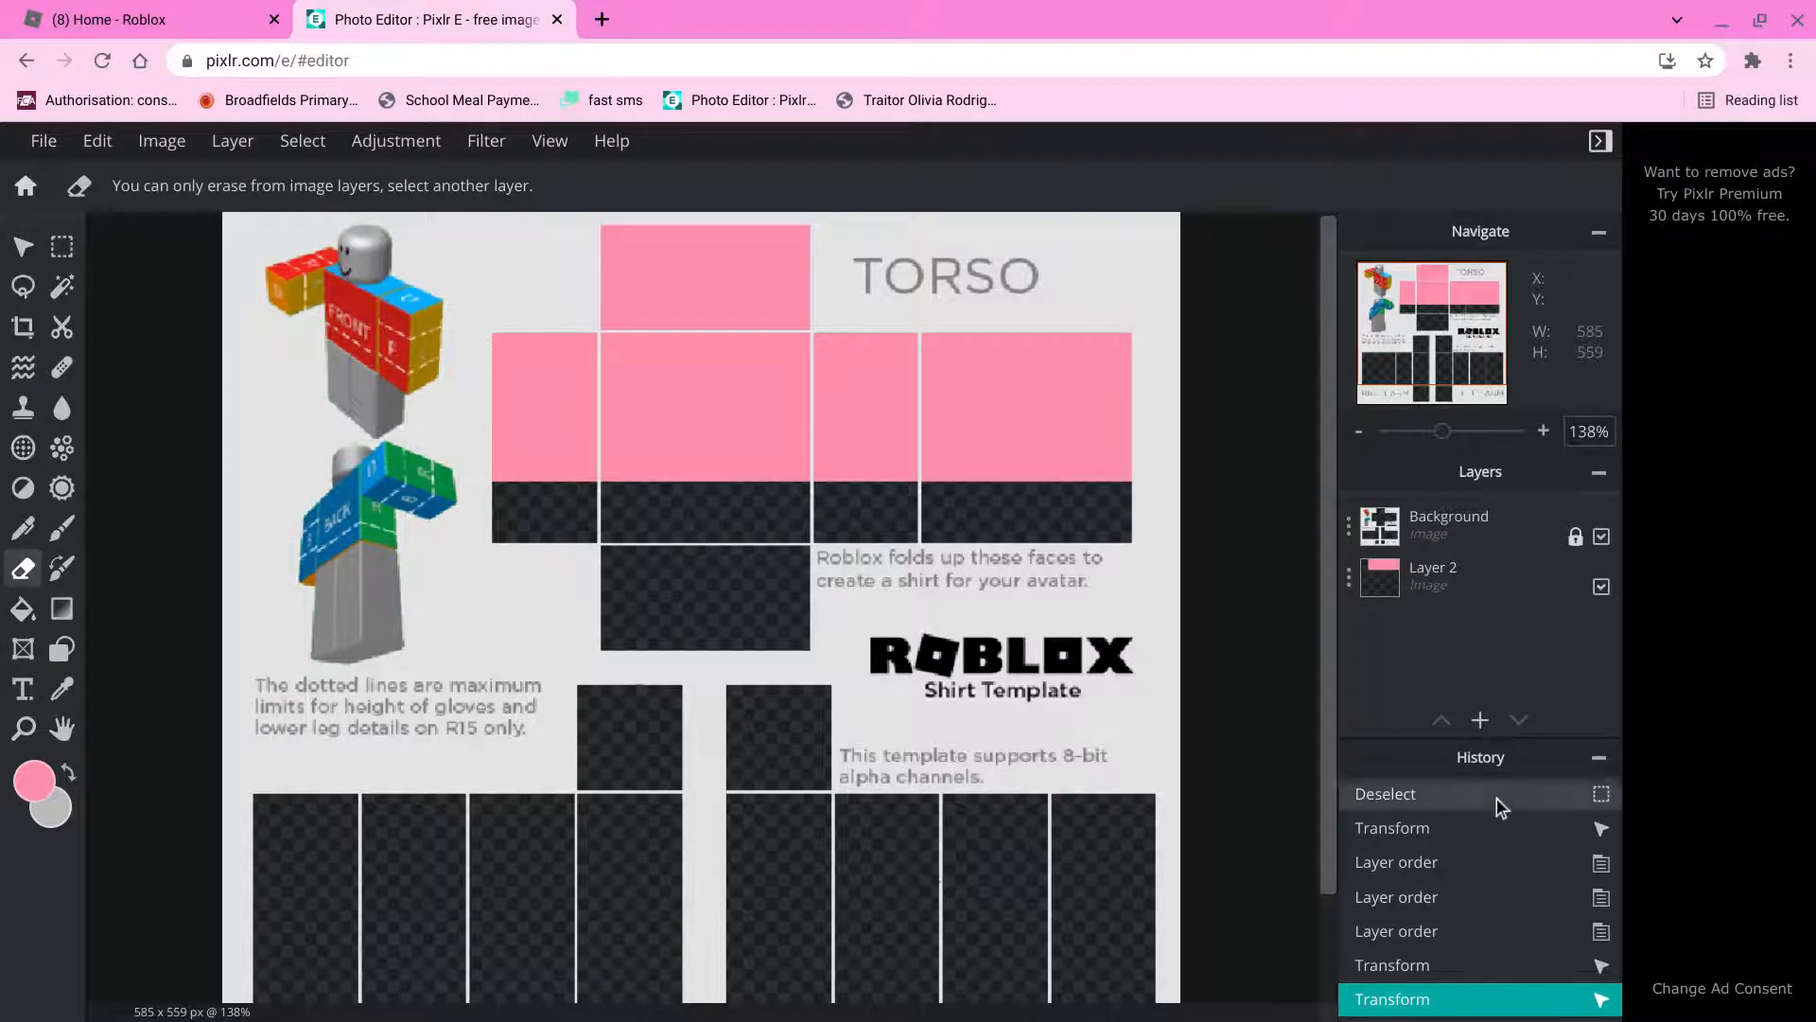
click(1463, 569)
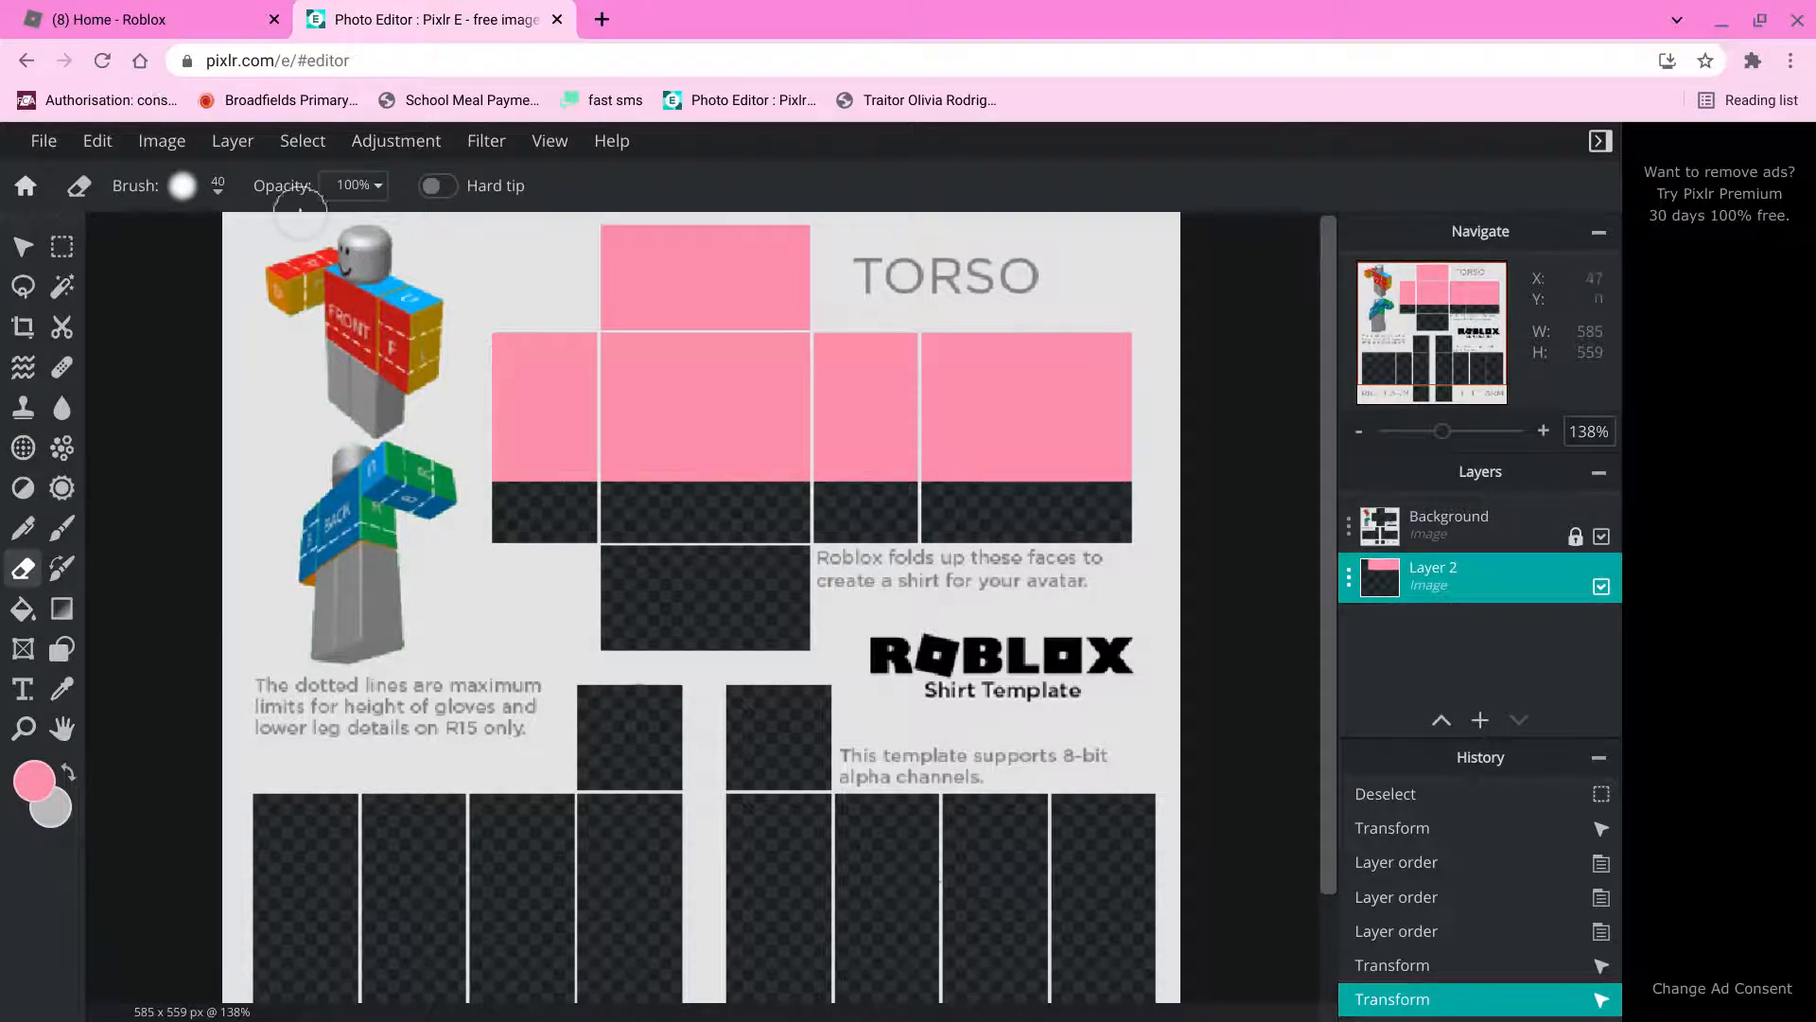
click(217, 192)
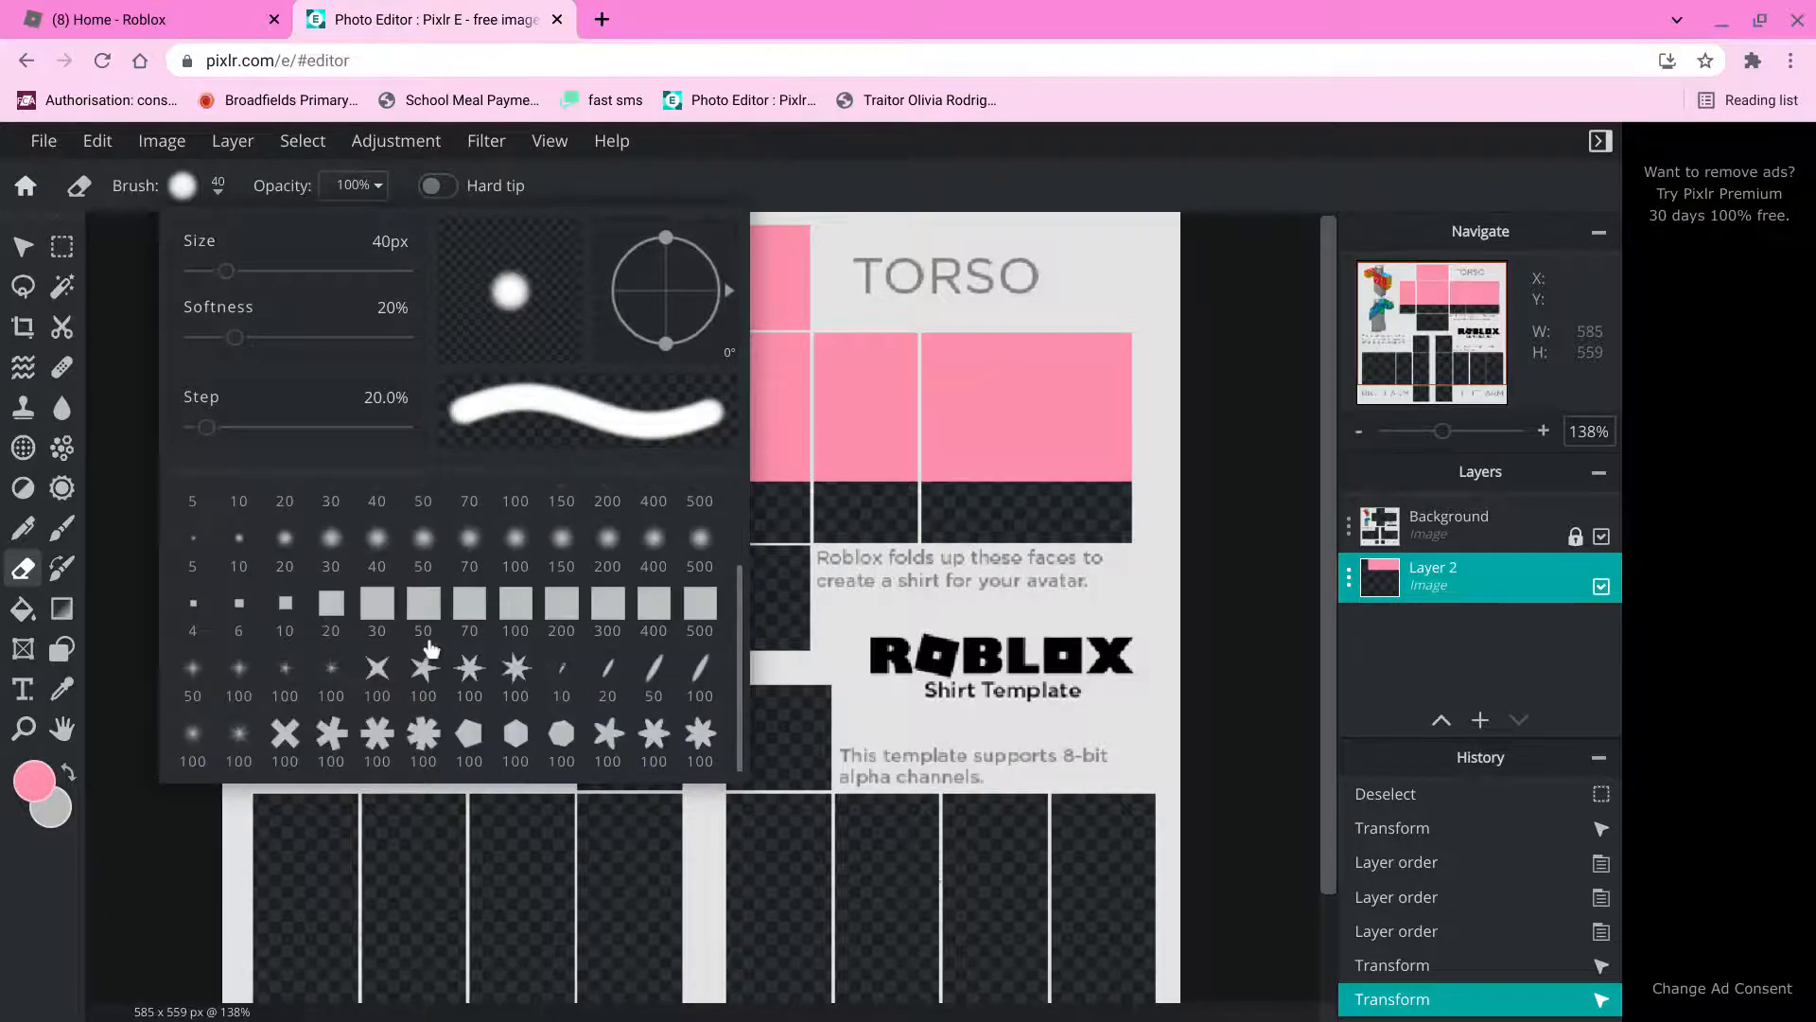
click(469, 734)
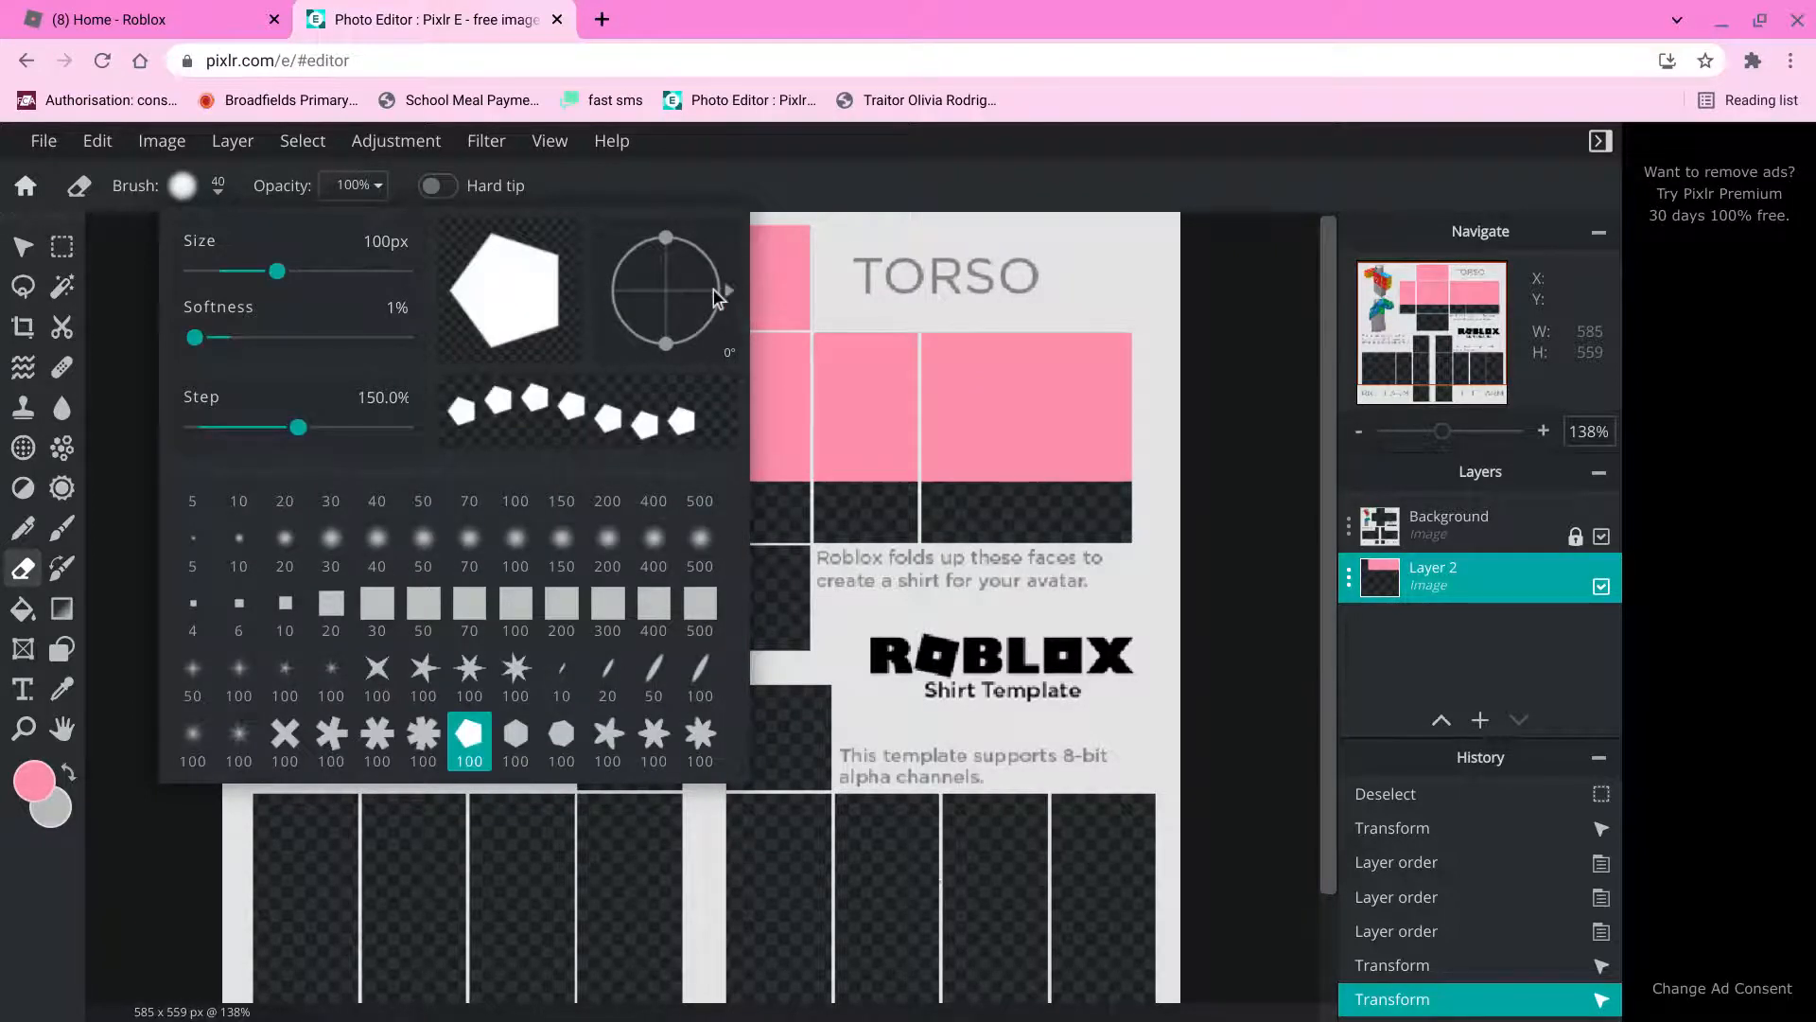
mouse_move(736, 295)
mouse_down()
mouse_move(728, 327)
mouse_move(663, 348)
mouse_move(615, 322)
mouse_move(641, 264)
mouse_move(666, 264)
mouse_up()
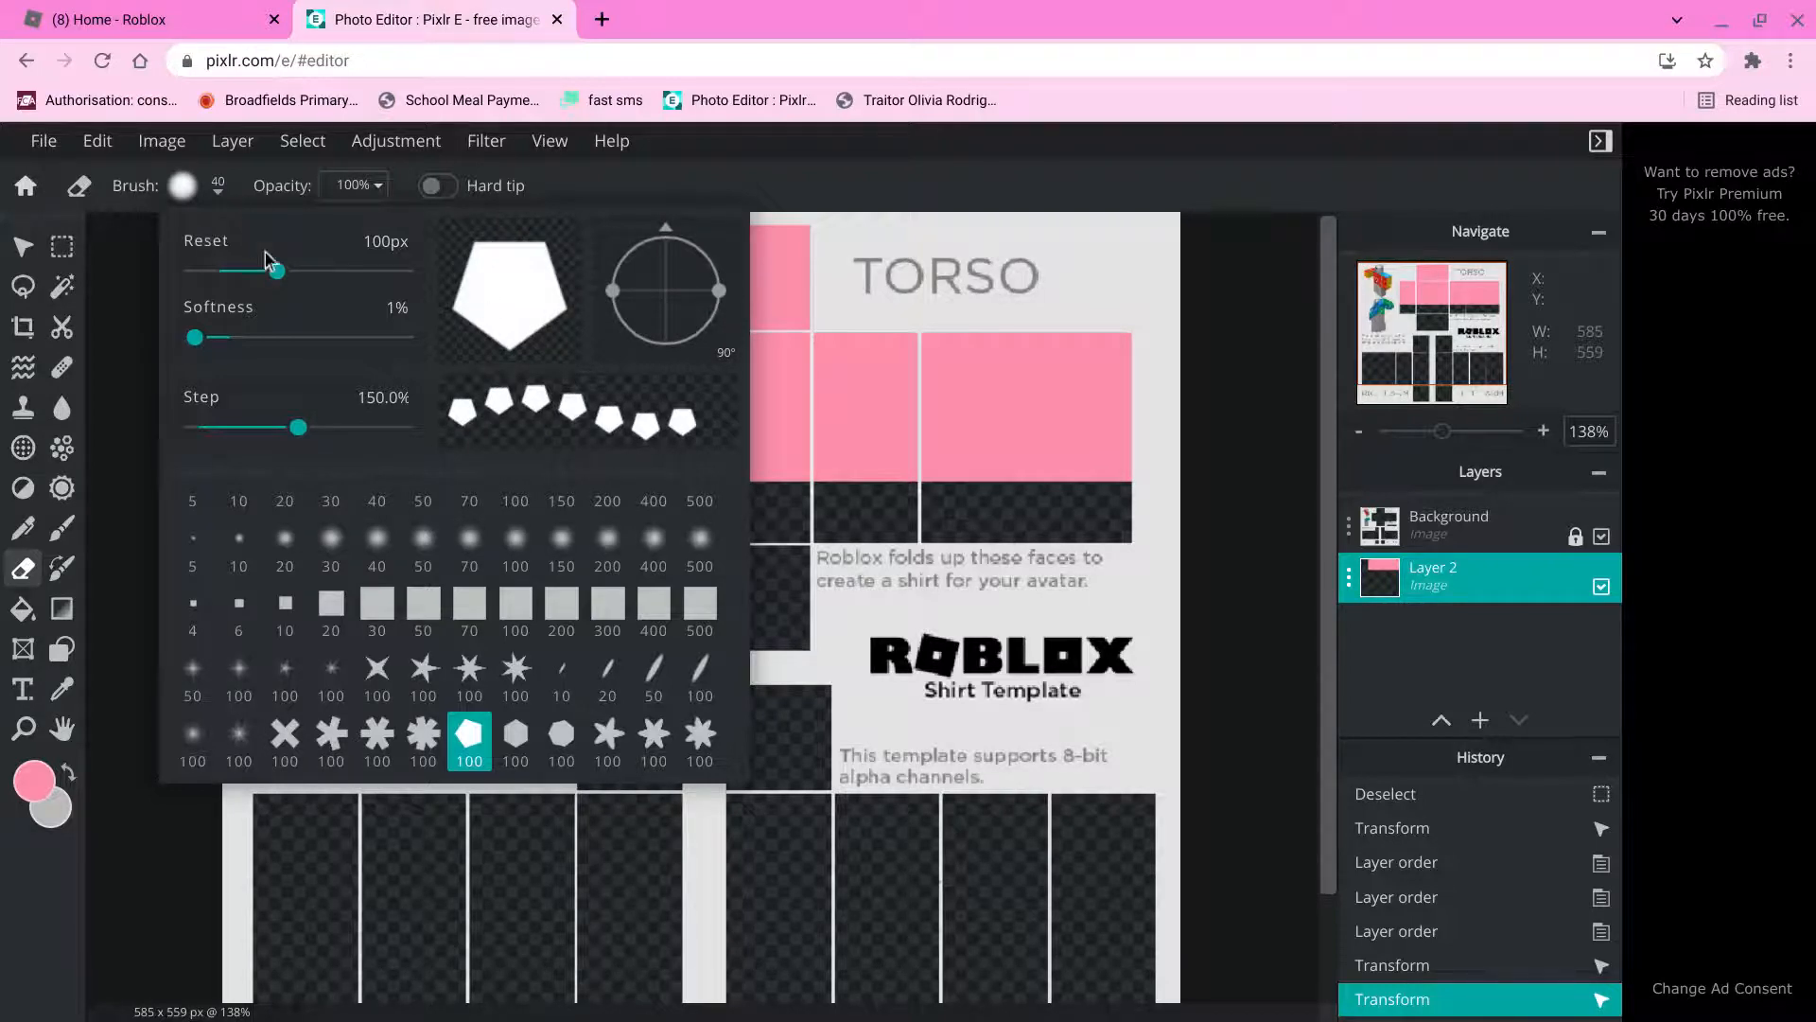
drag(277, 271, 121, 346)
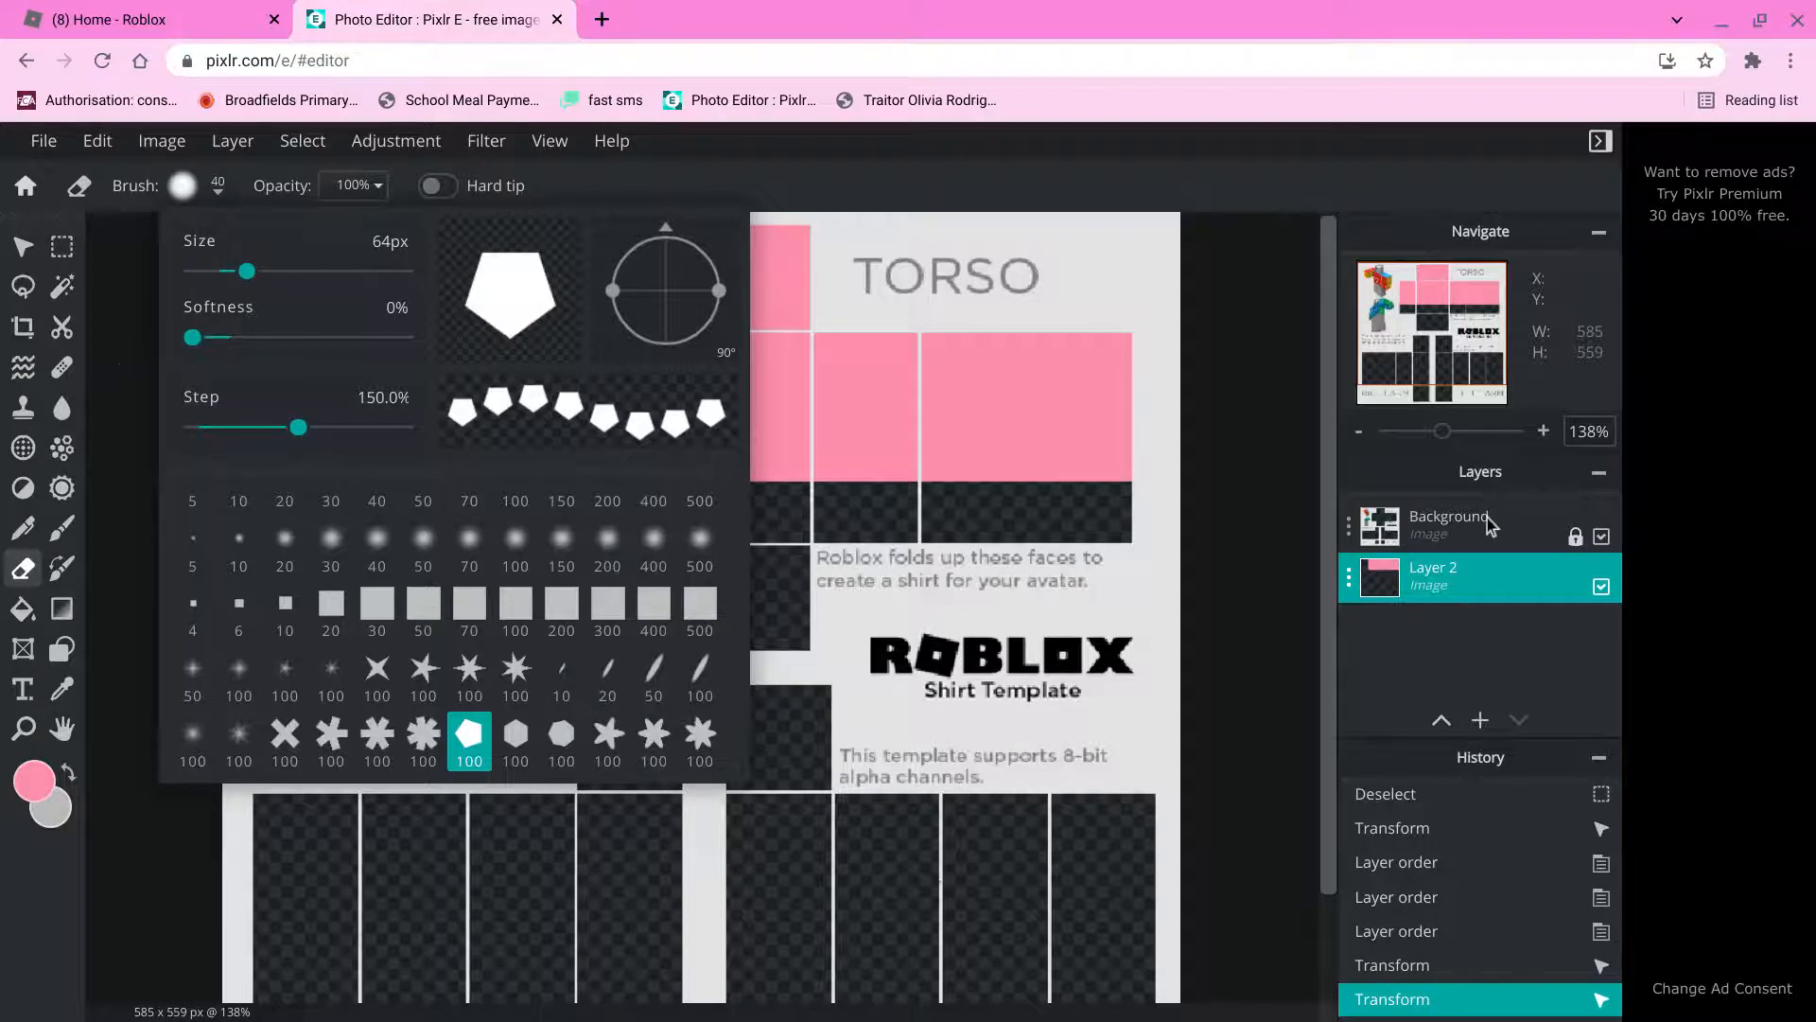
click(1092, 514)
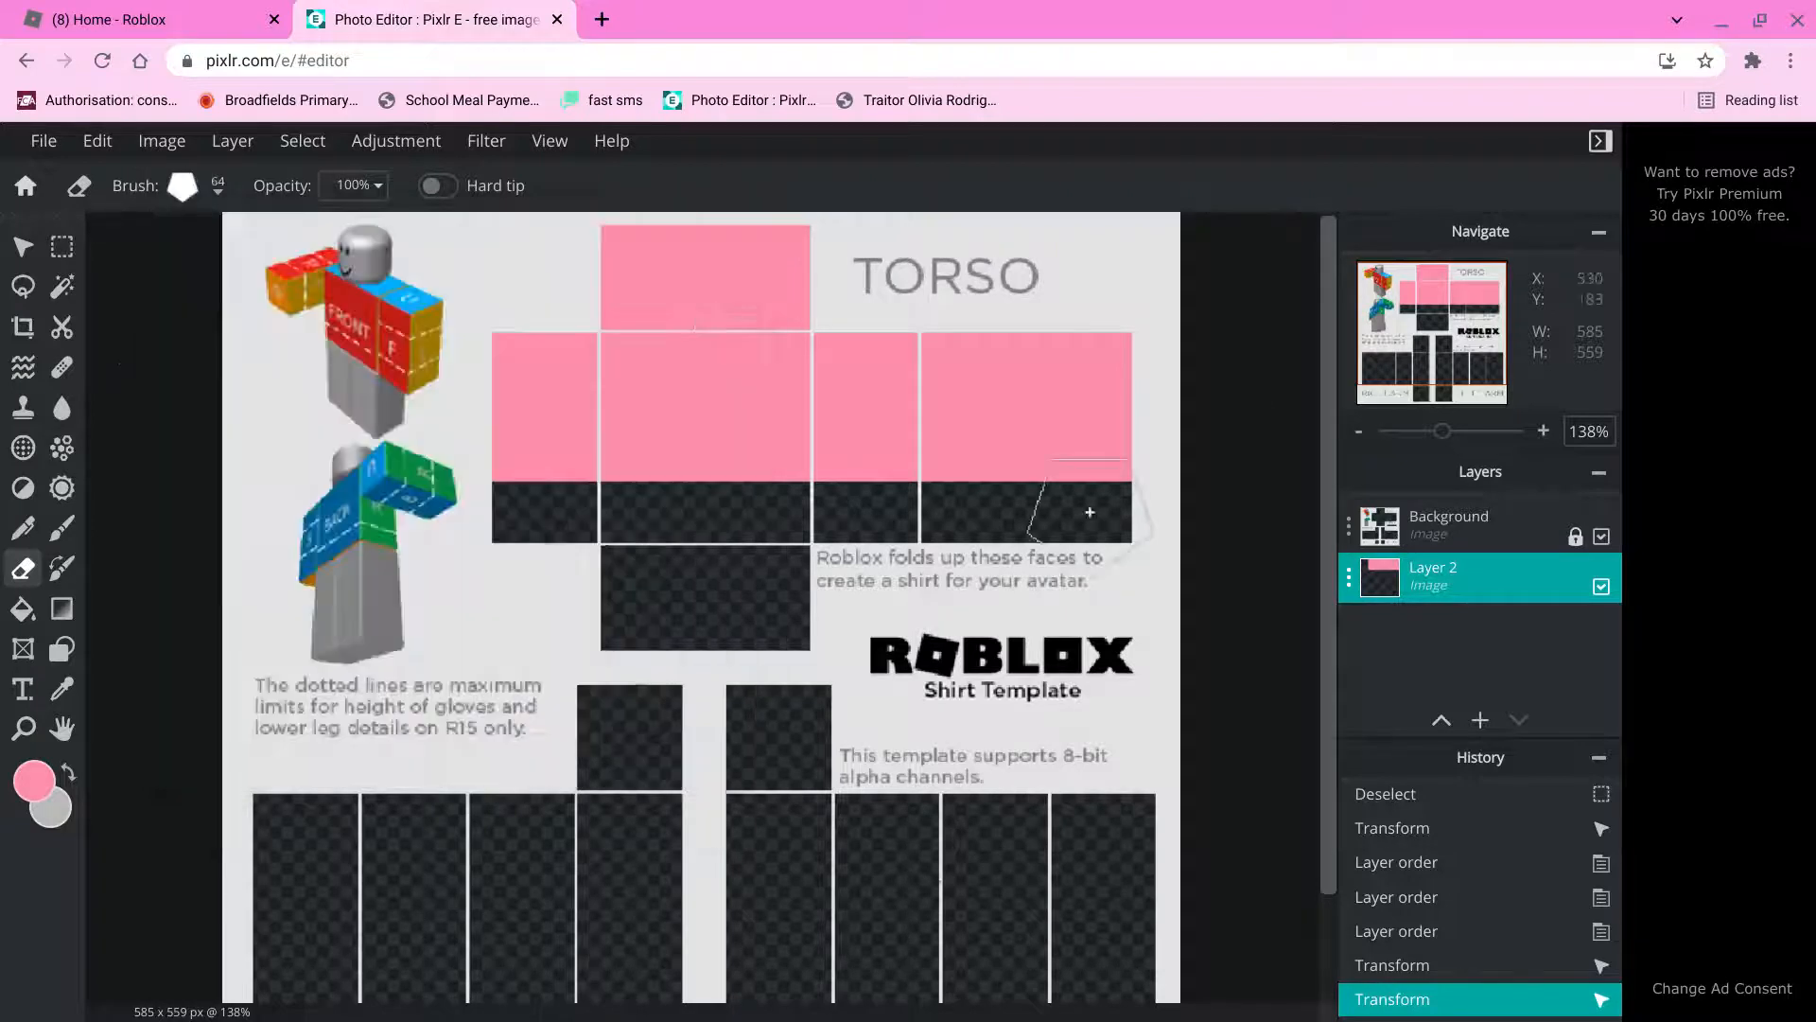
click(707, 323)
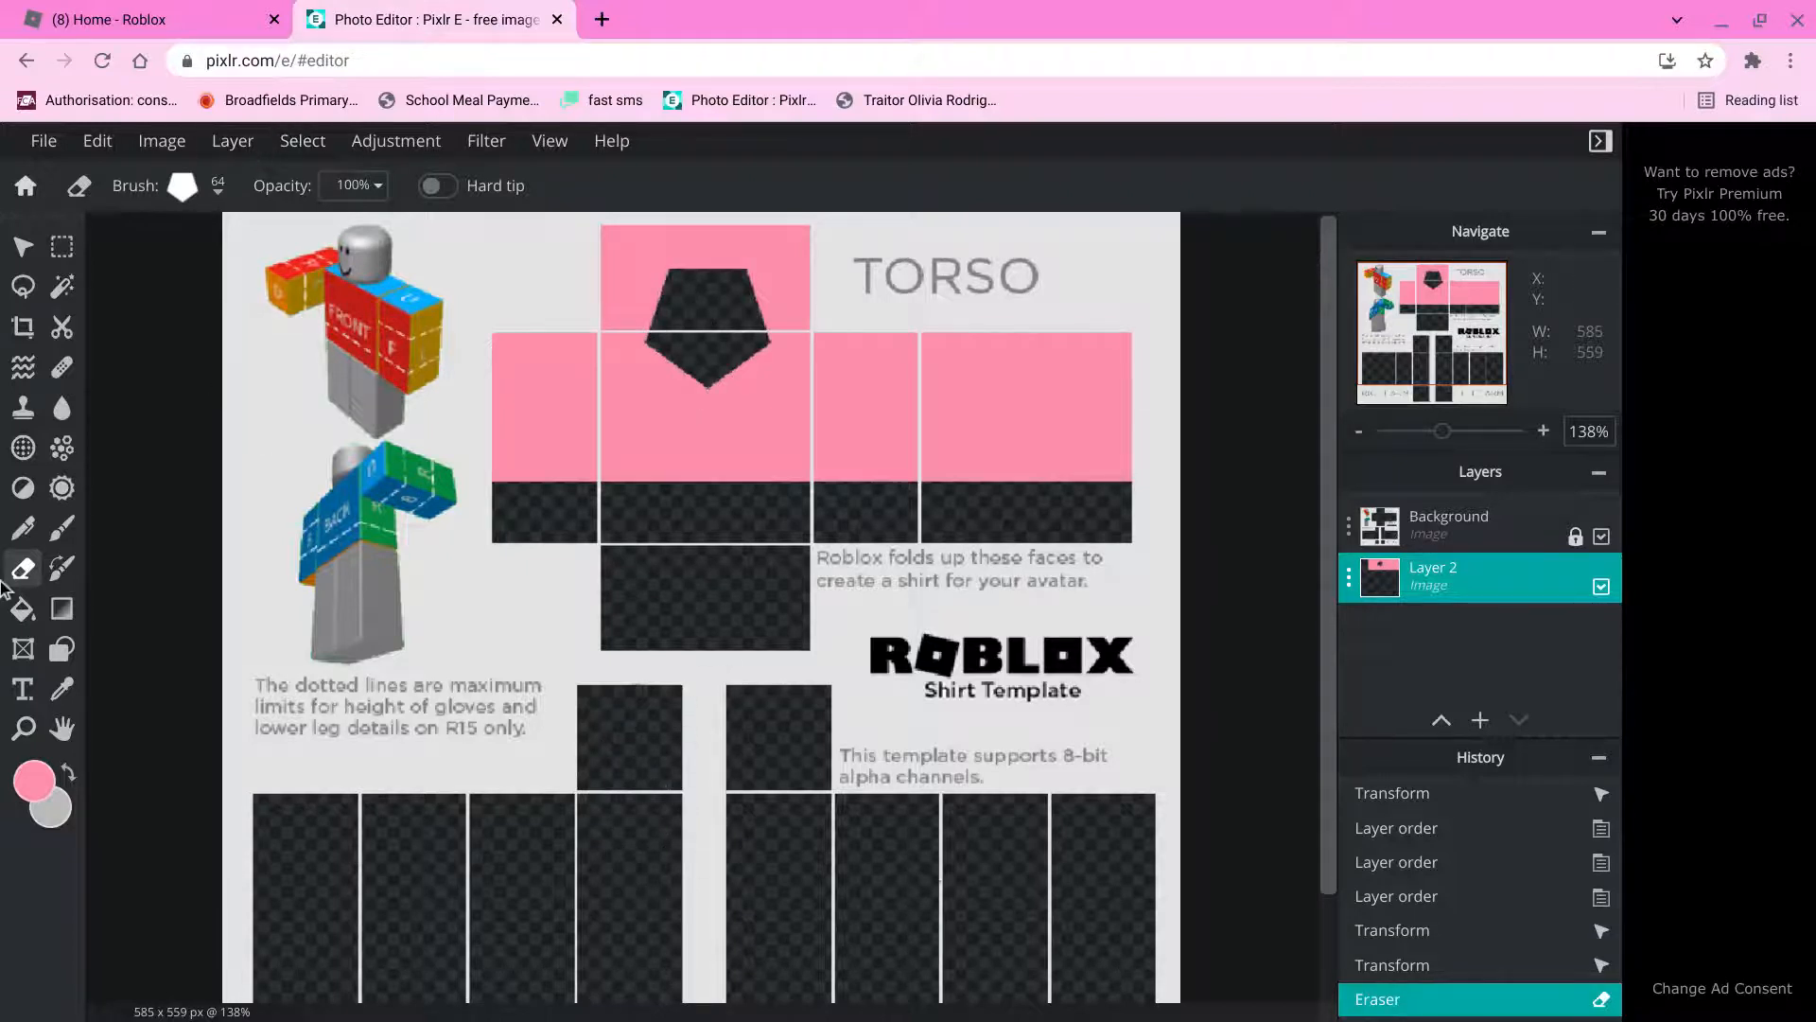
Set the eraser brush to the four-pointed star at 73 px, 0% softness, rotated 90°.
click(218, 187)
click(227, 190)
click(219, 188)
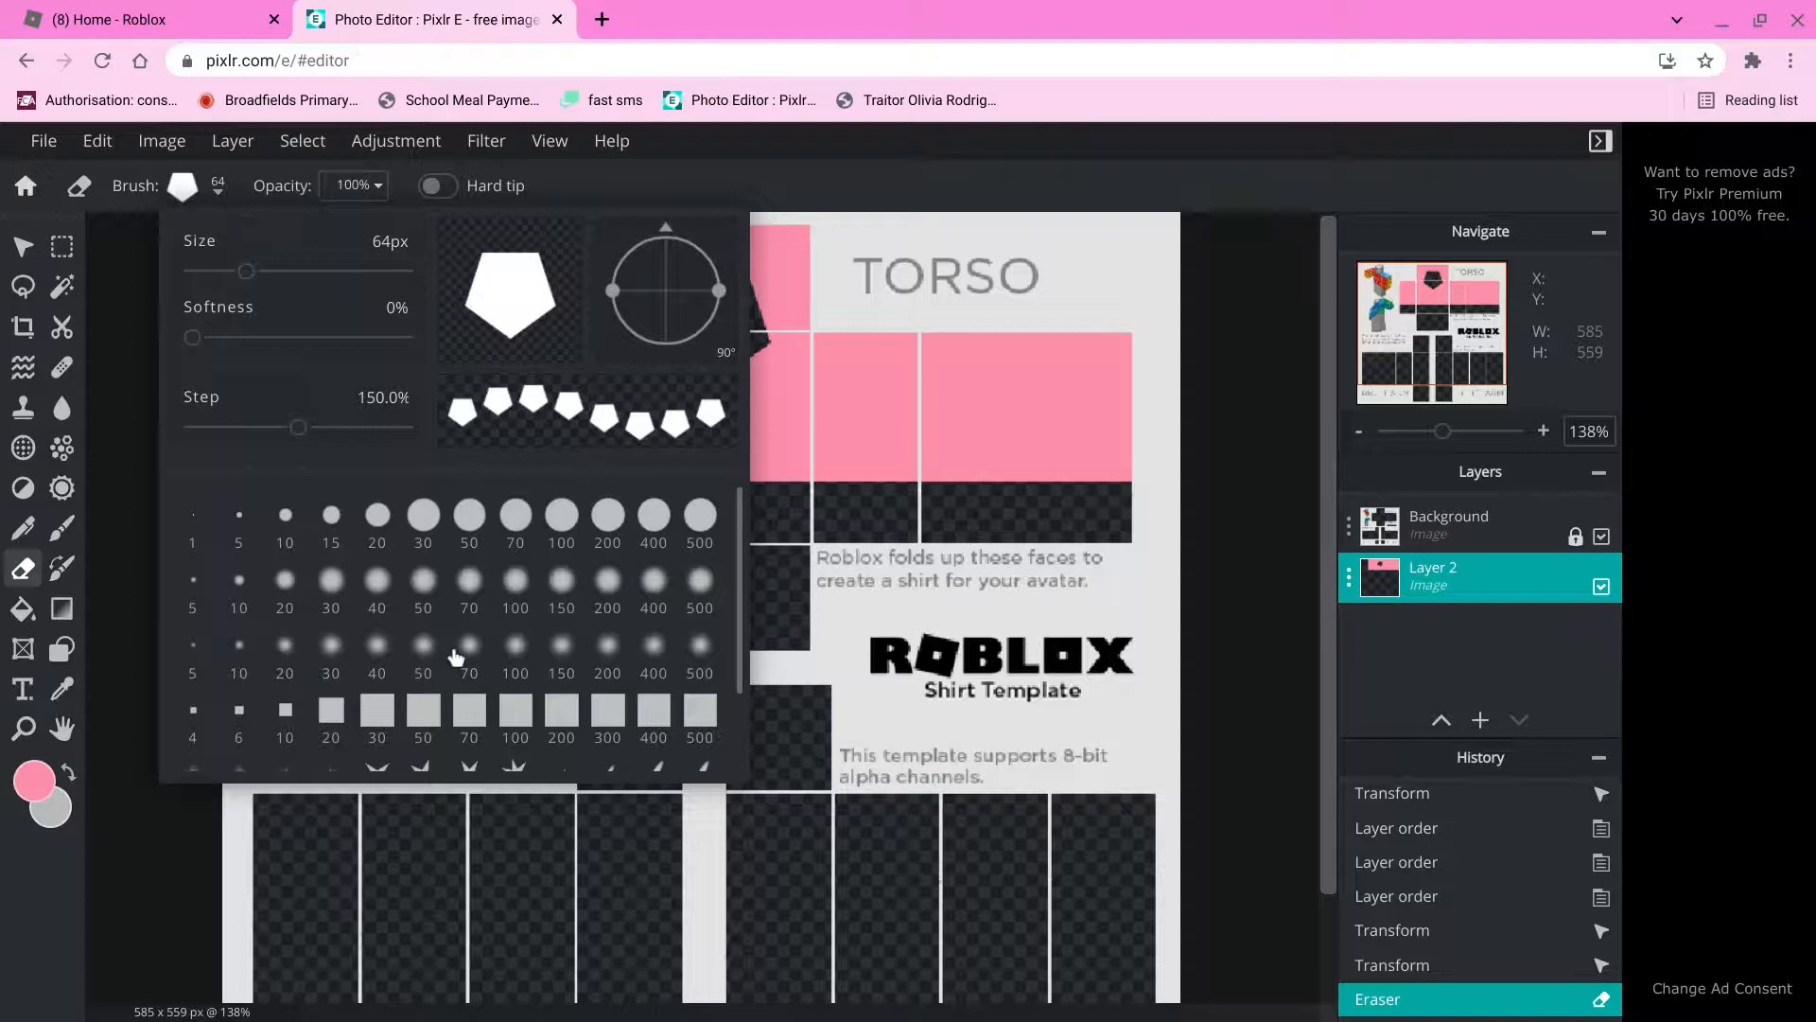
scroll(457, 659, down, 2)
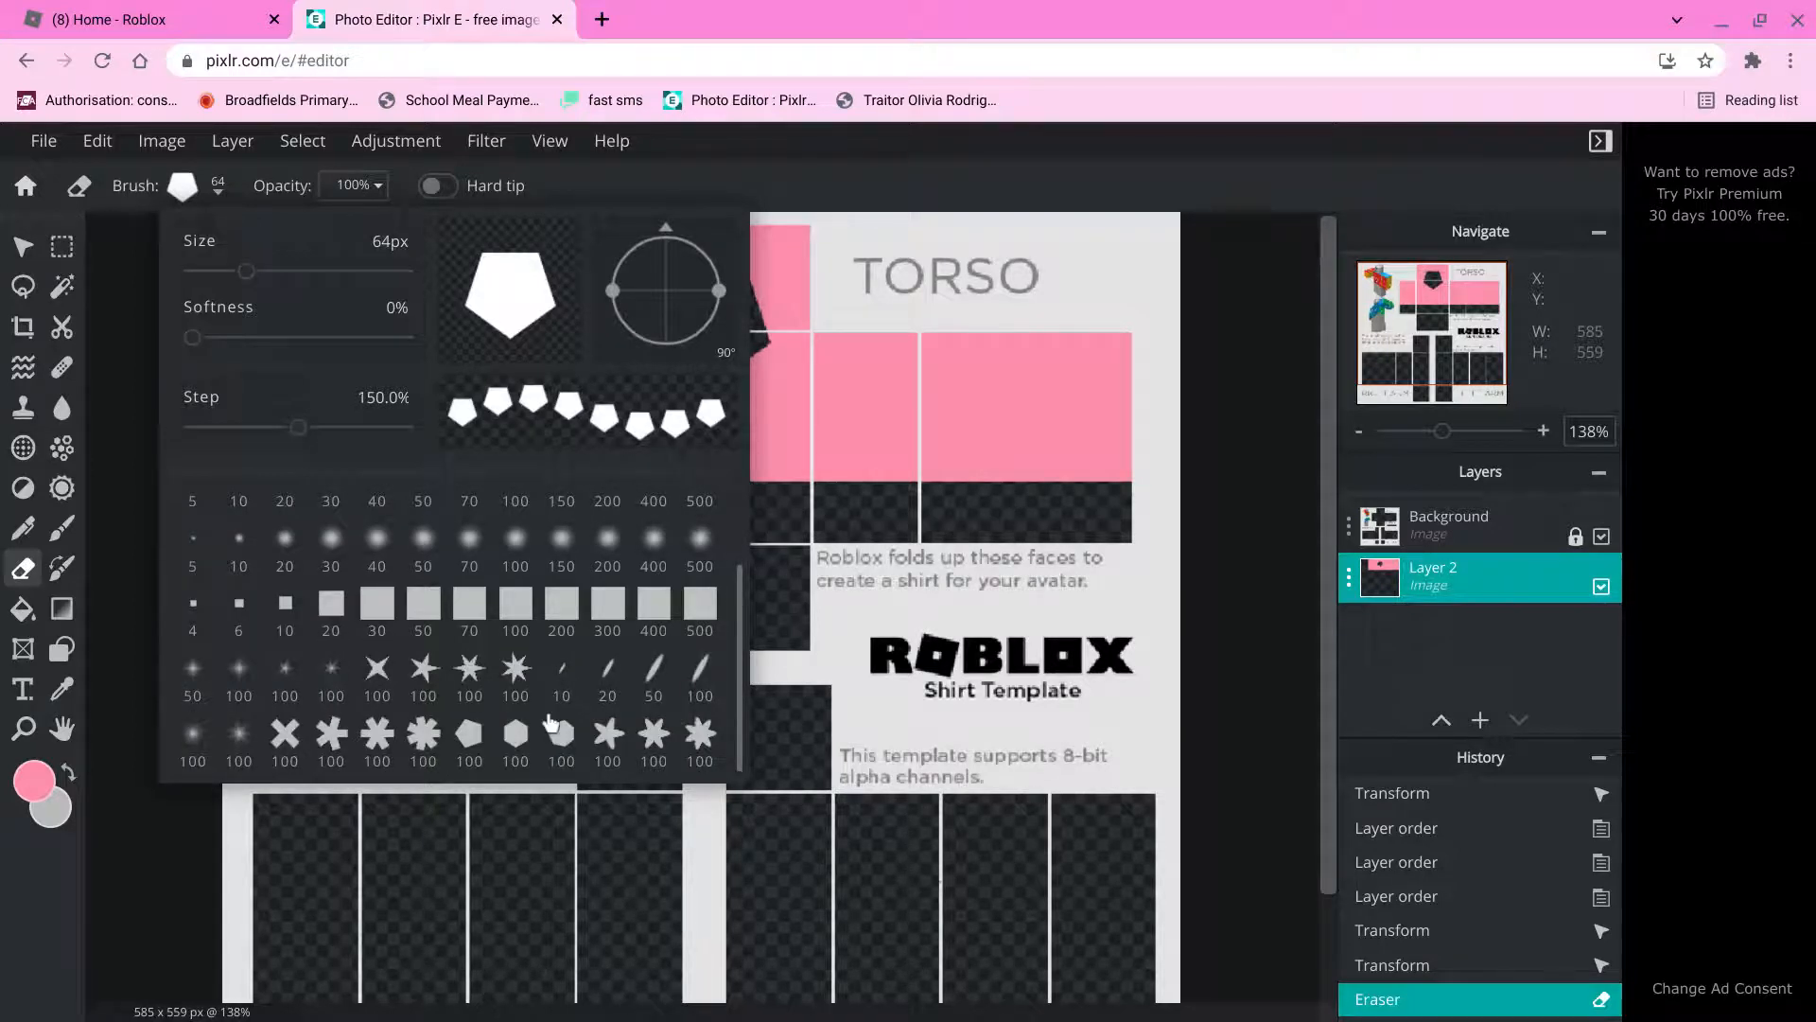
click(383, 681)
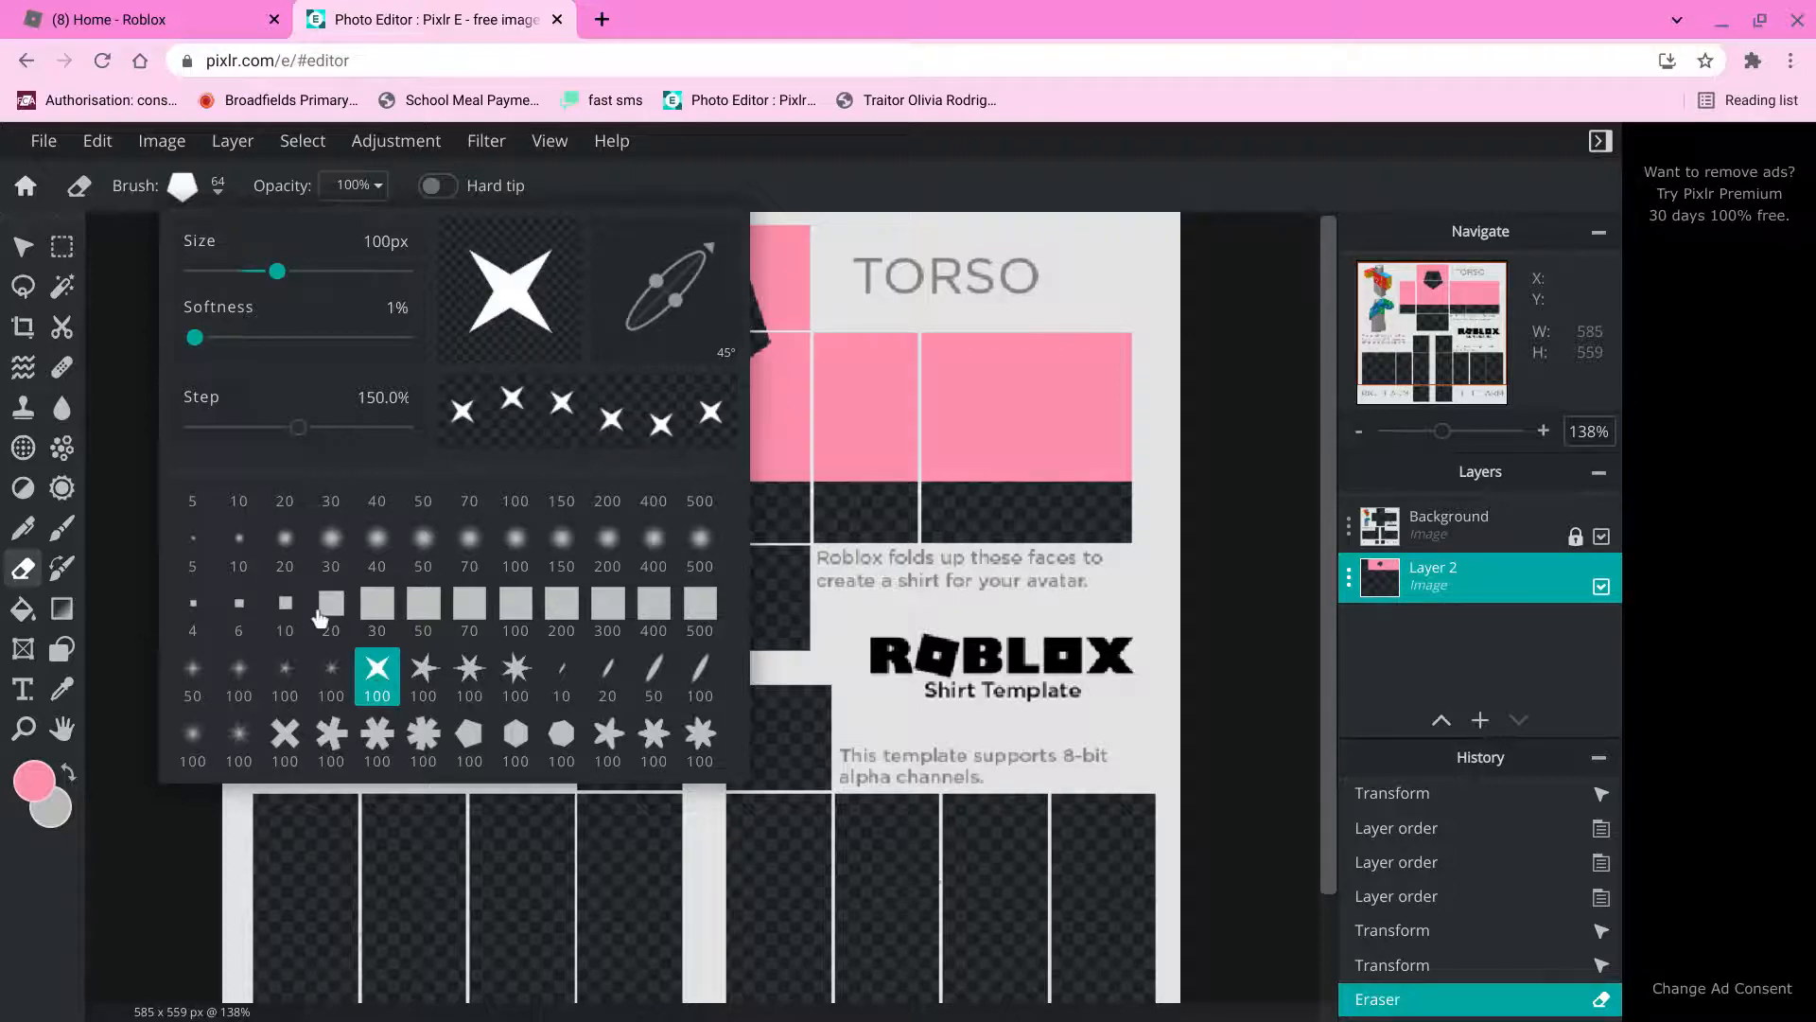
drag(212, 337, 178, 339)
mouse_move(221, 271)
mouse_down()
mouse_move(271, 280)
mouse_move(253, 276)
mouse_up()
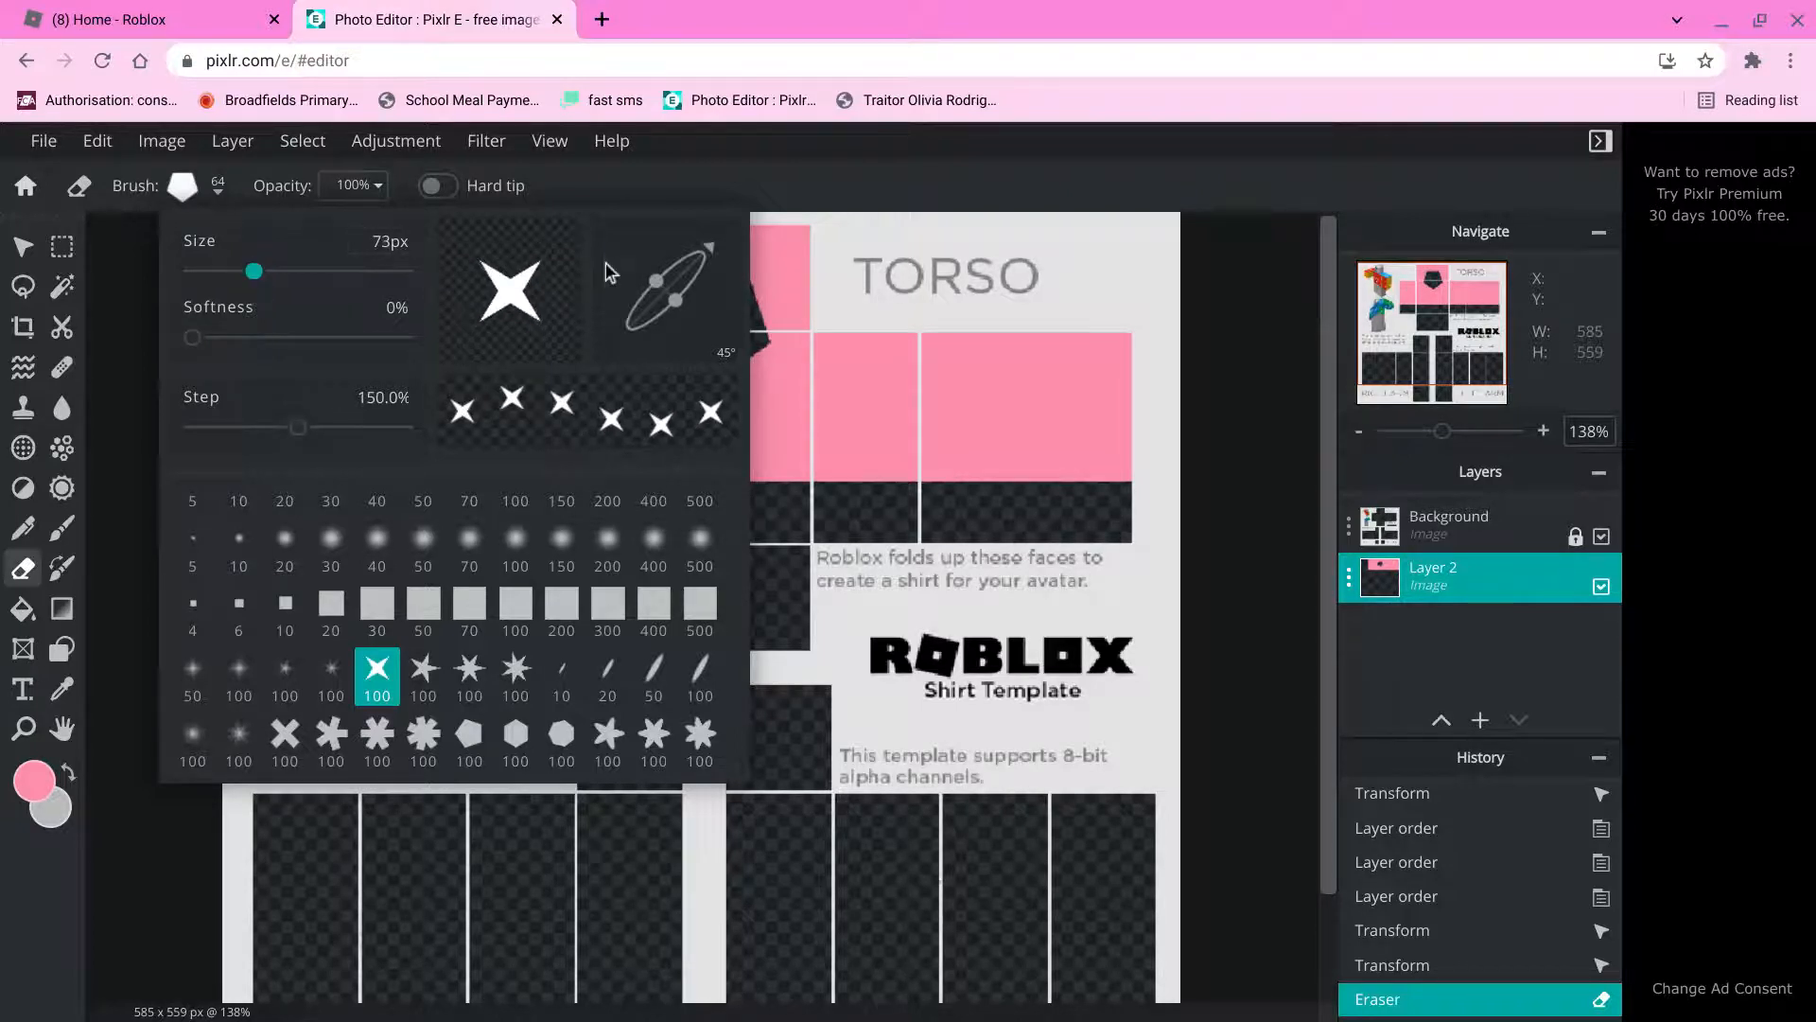
mouse_move(712, 250)
mouse_down()
mouse_move(712, 359)
mouse_move(621, 368)
mouse_move(611, 273)
mouse_move(666, 256)
mouse_up()
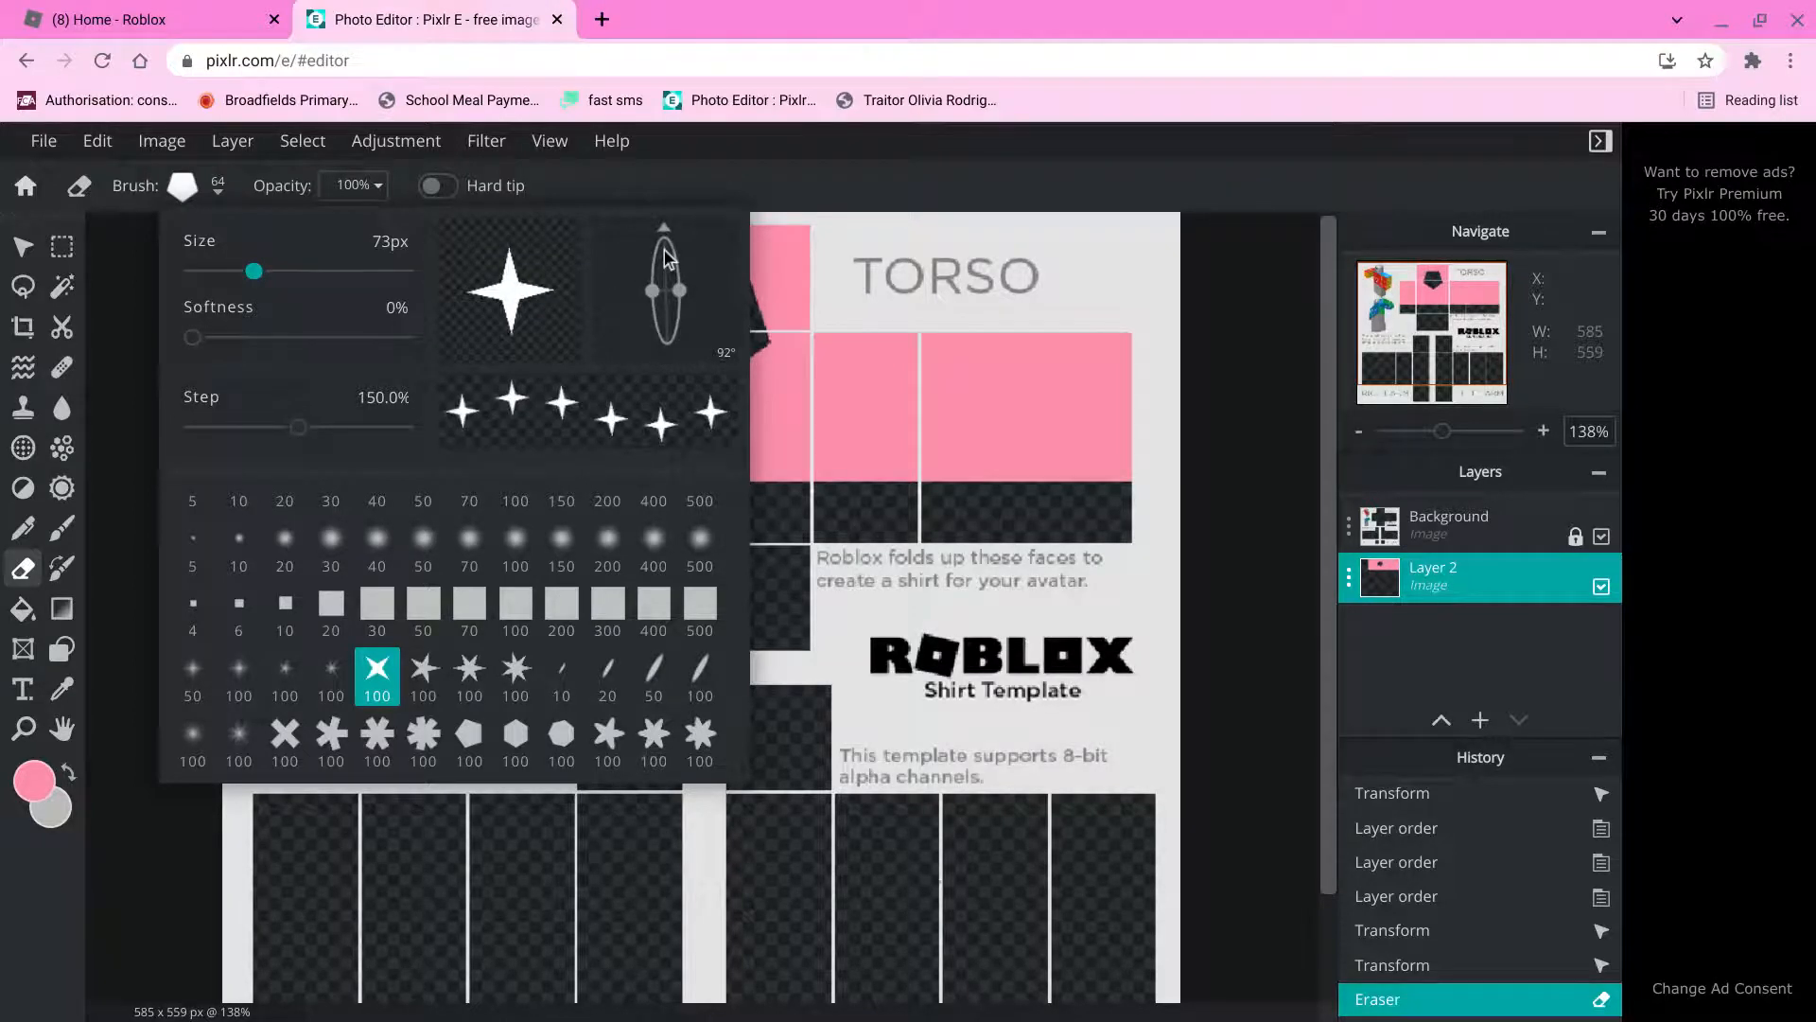
drag(667, 255, 668, 257)
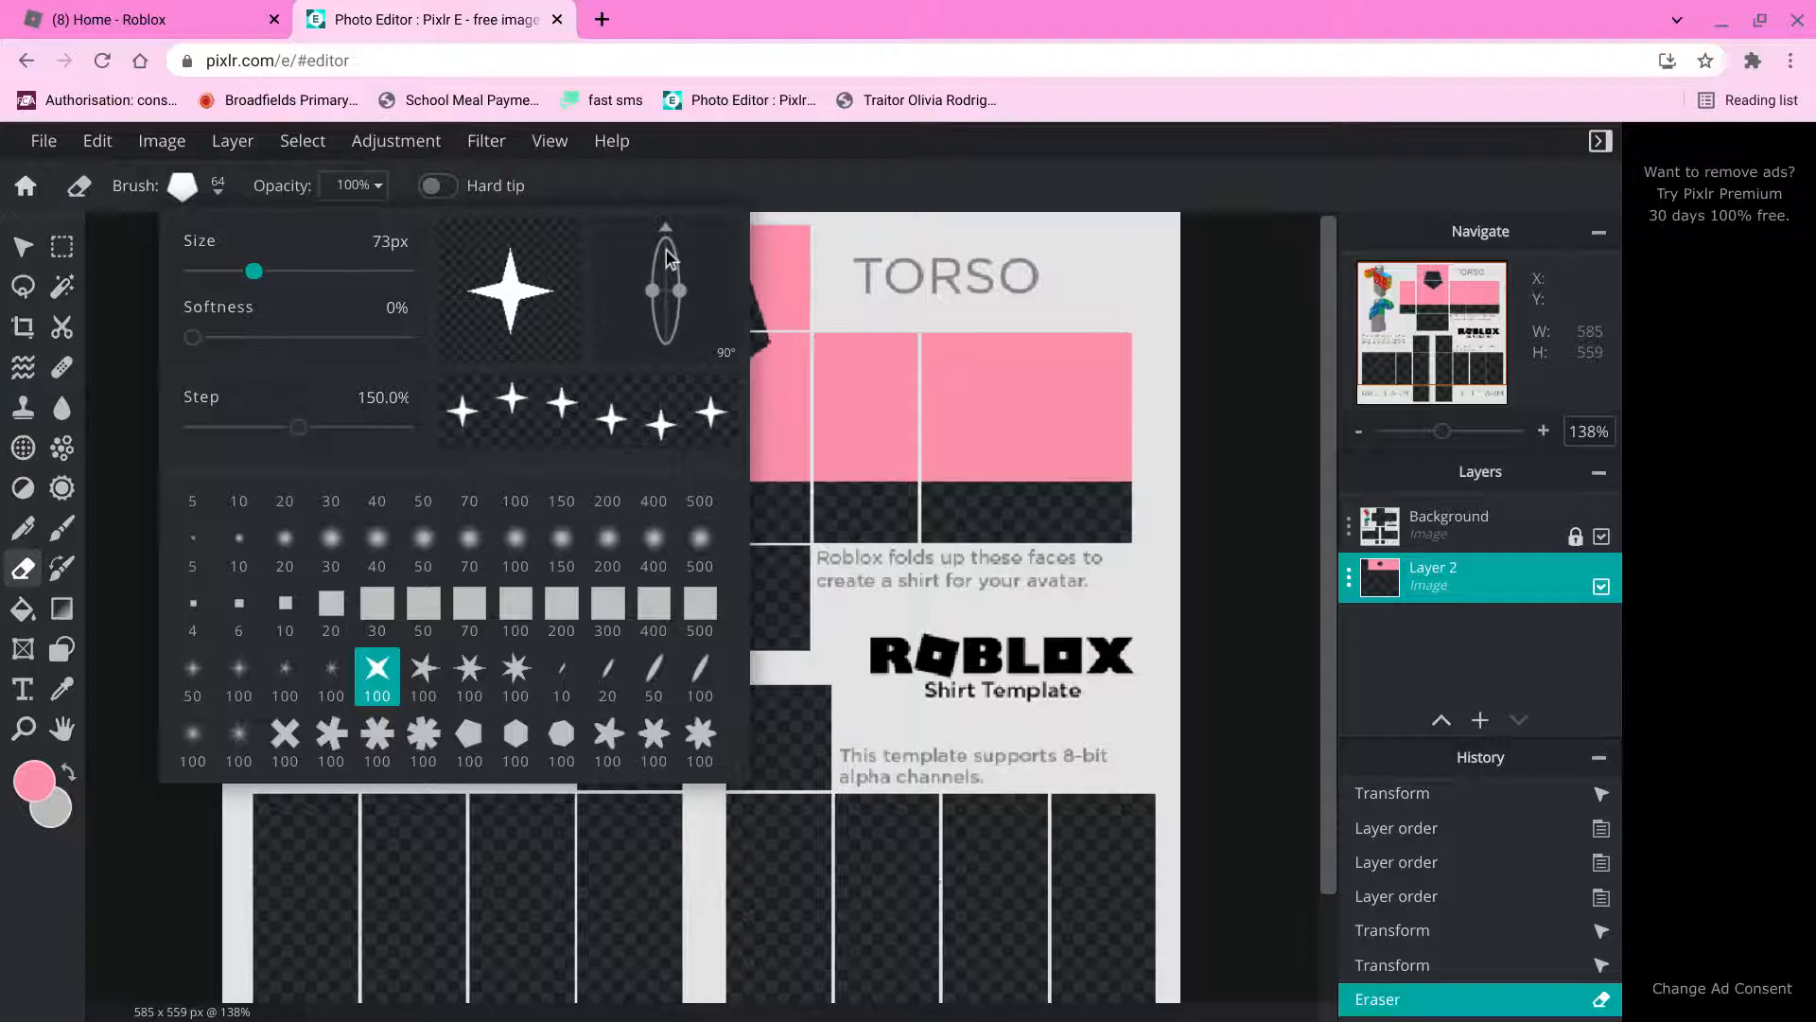
click(815, 492)
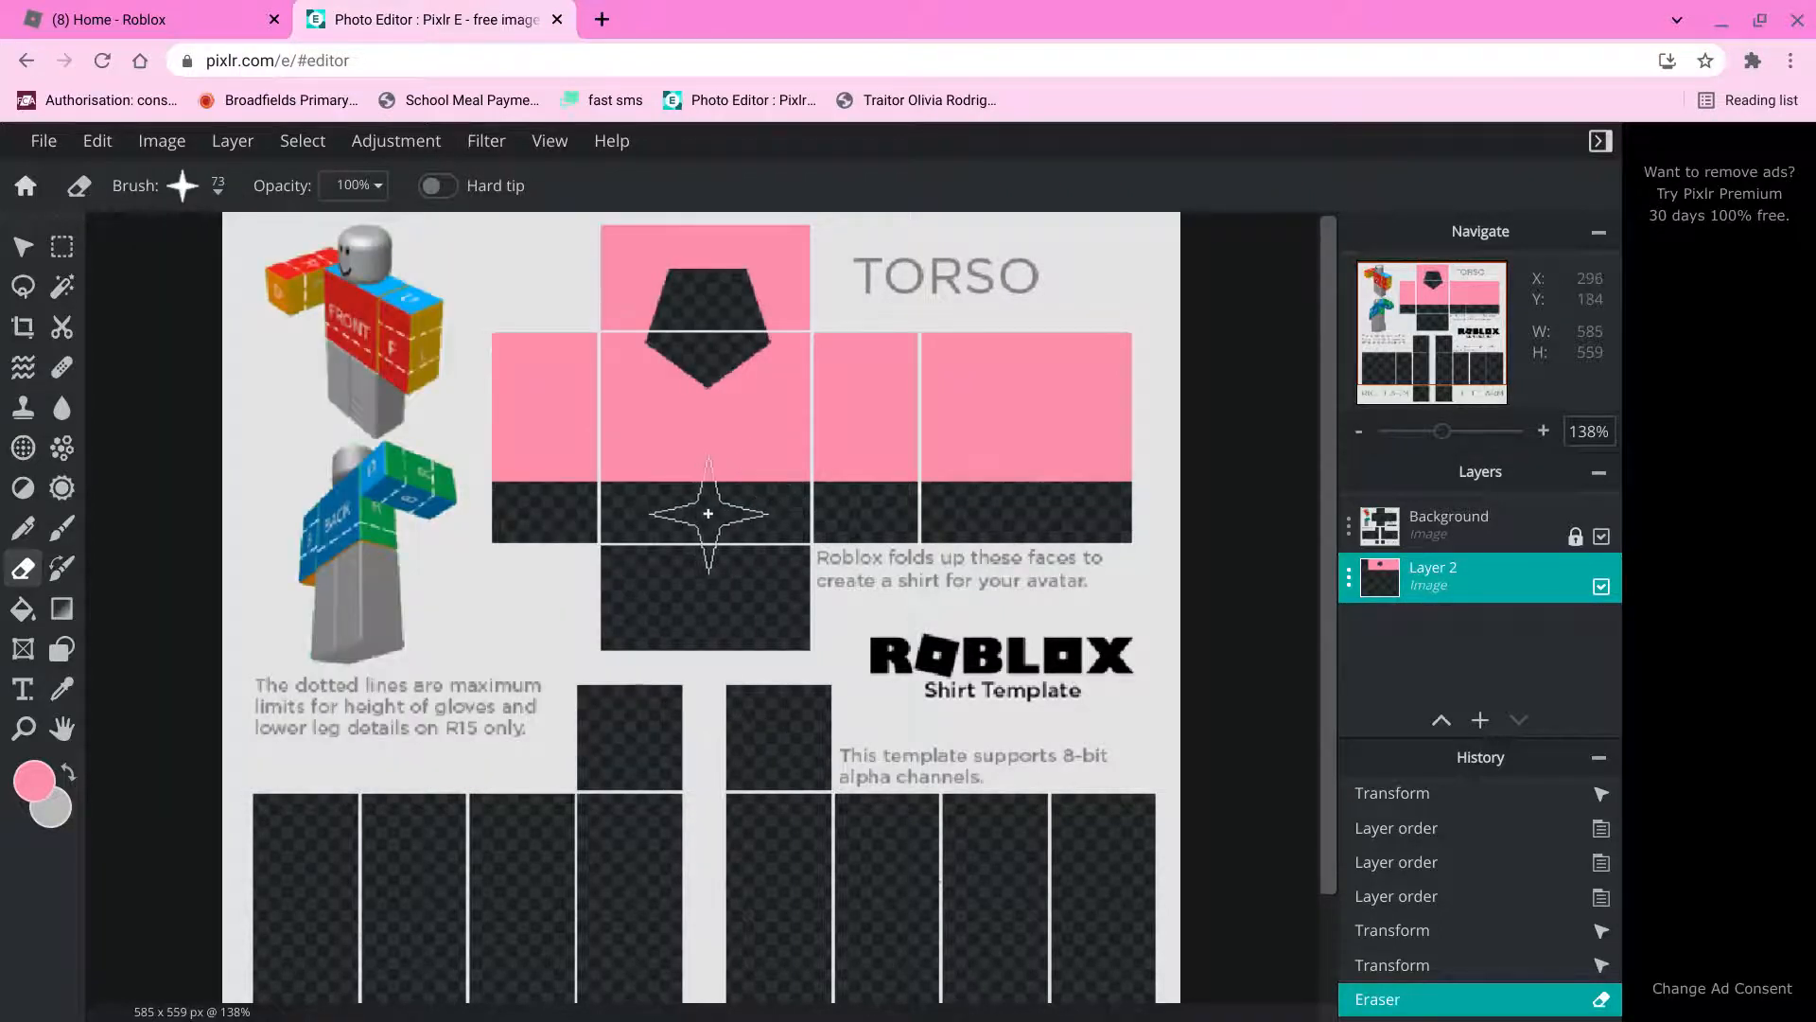
Try erasing a star-point notch at the centre of the pink torso front's bottom edge several times, undoing each placement.
scroll(707, 514, up, 3)
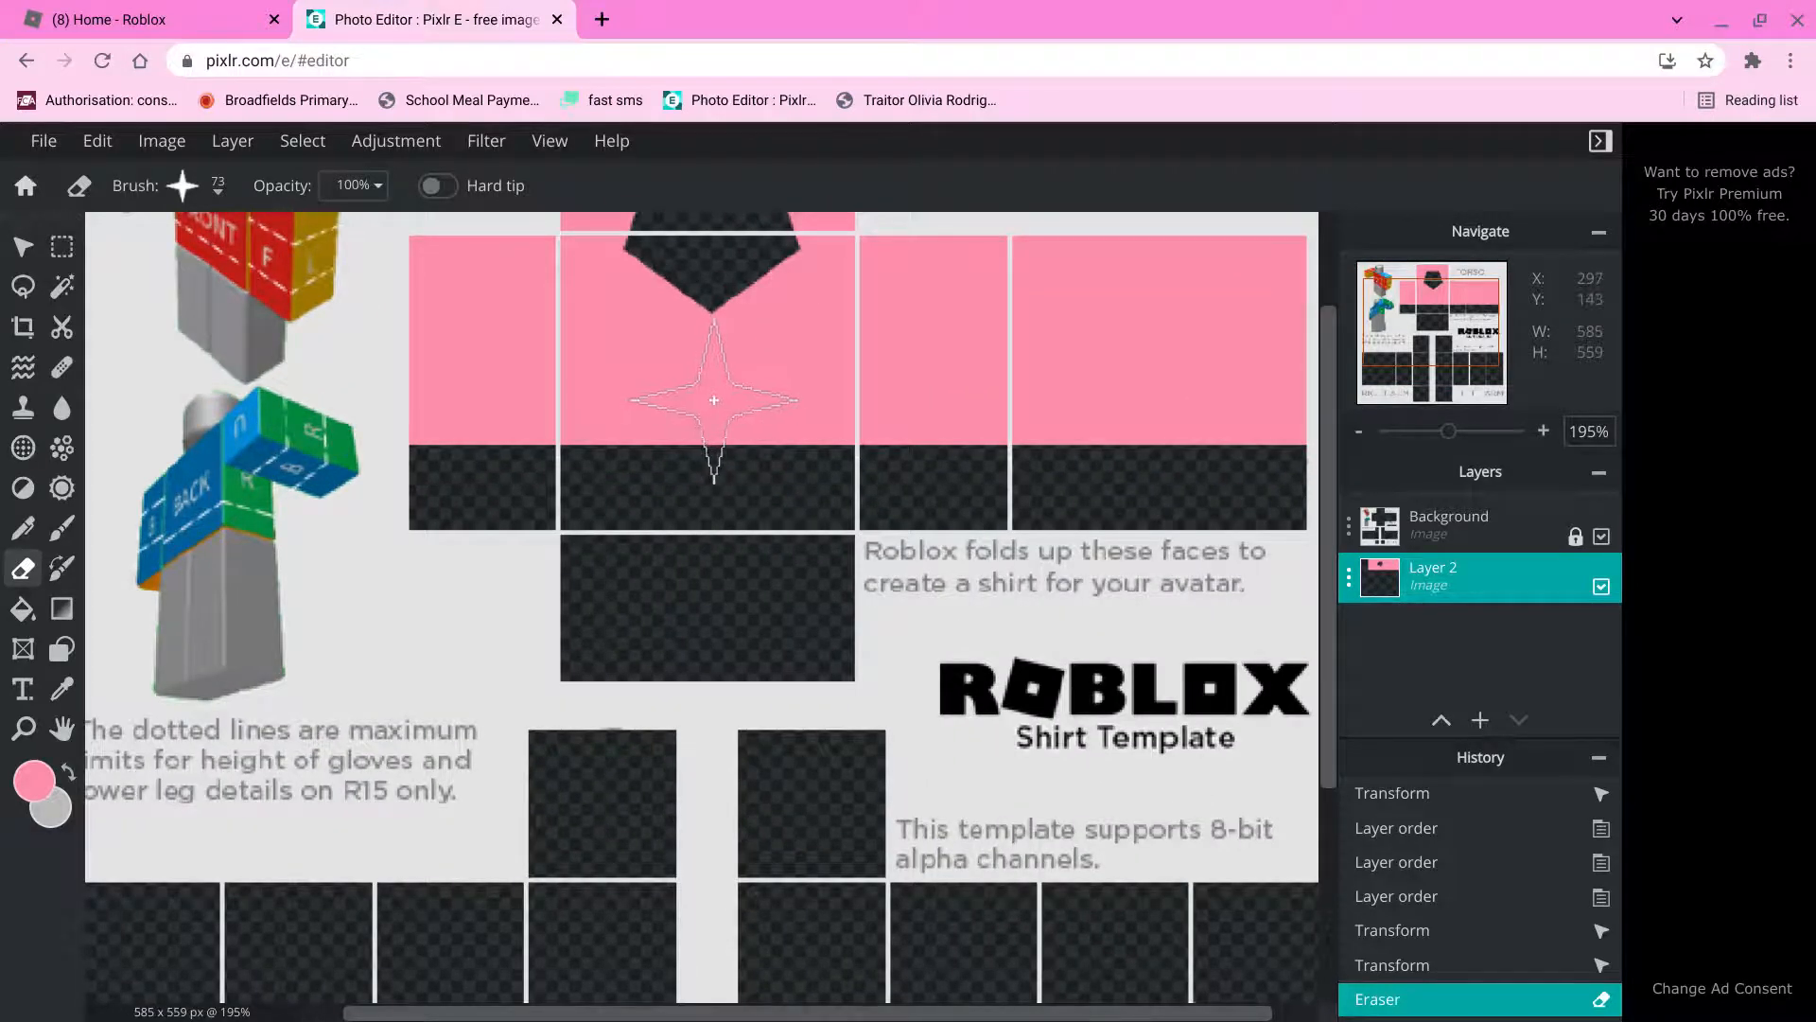
click(709, 498)
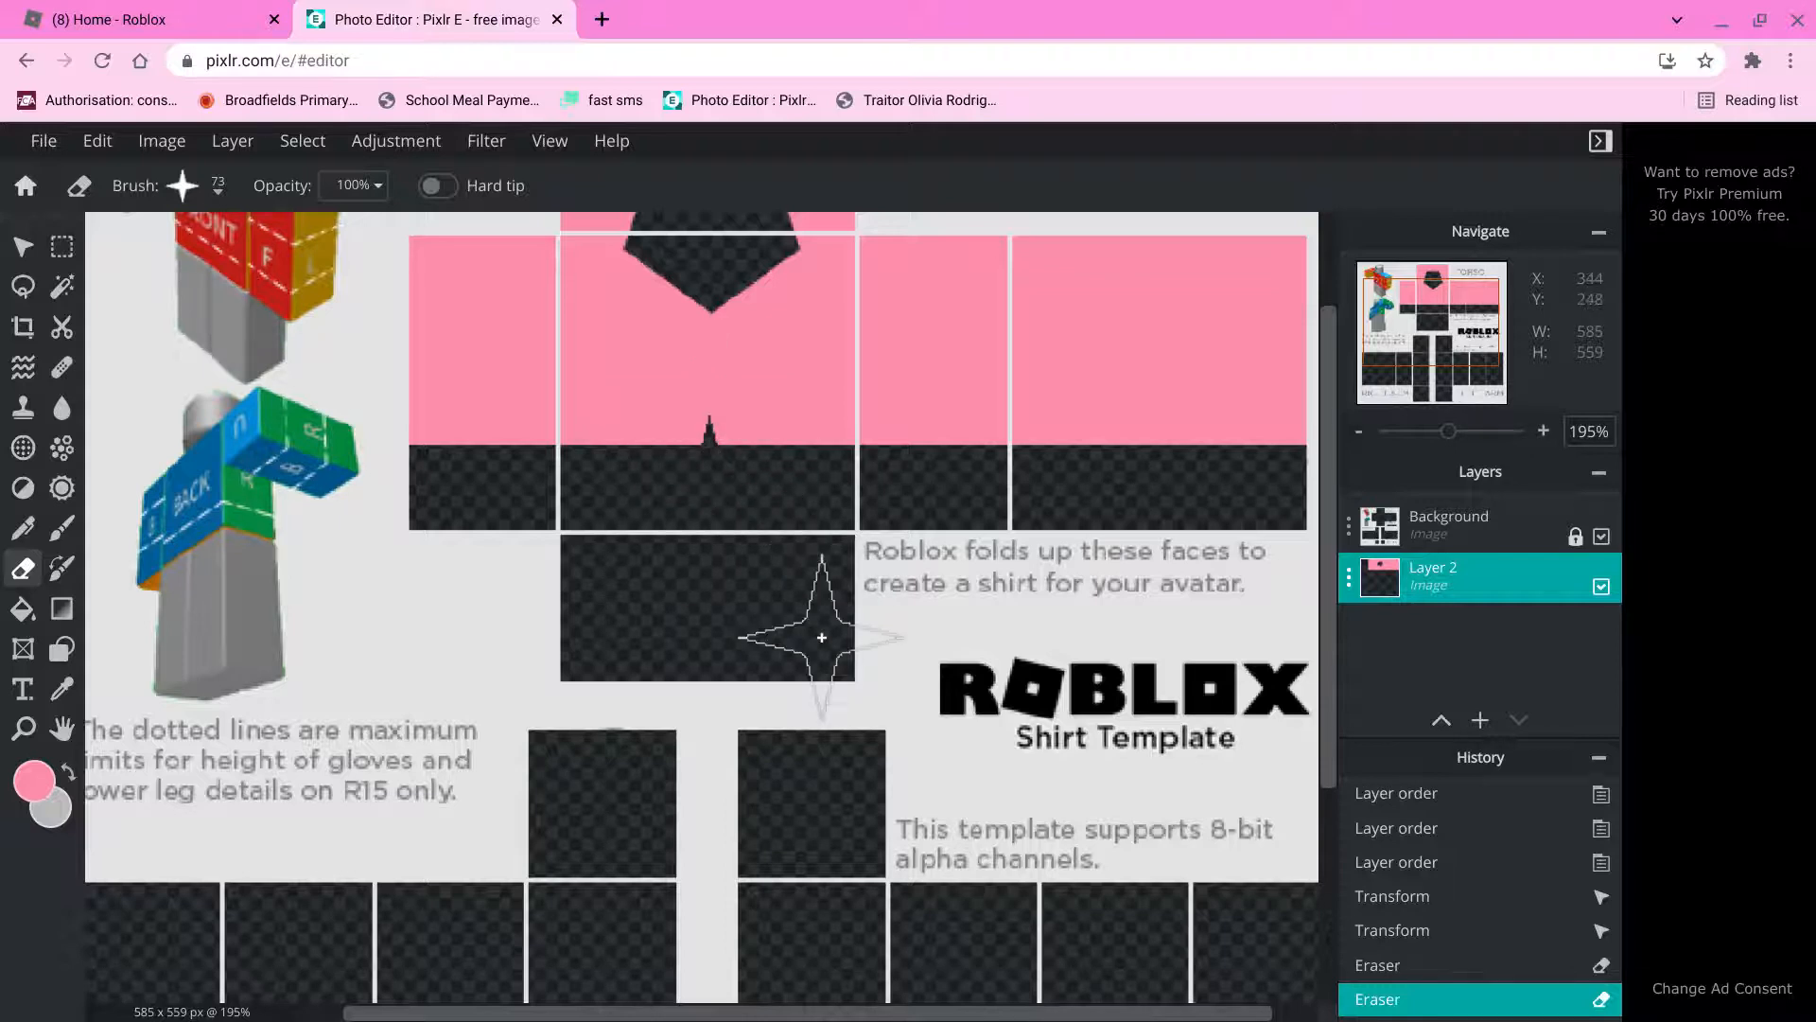
scroll(822, 638, down, 5)
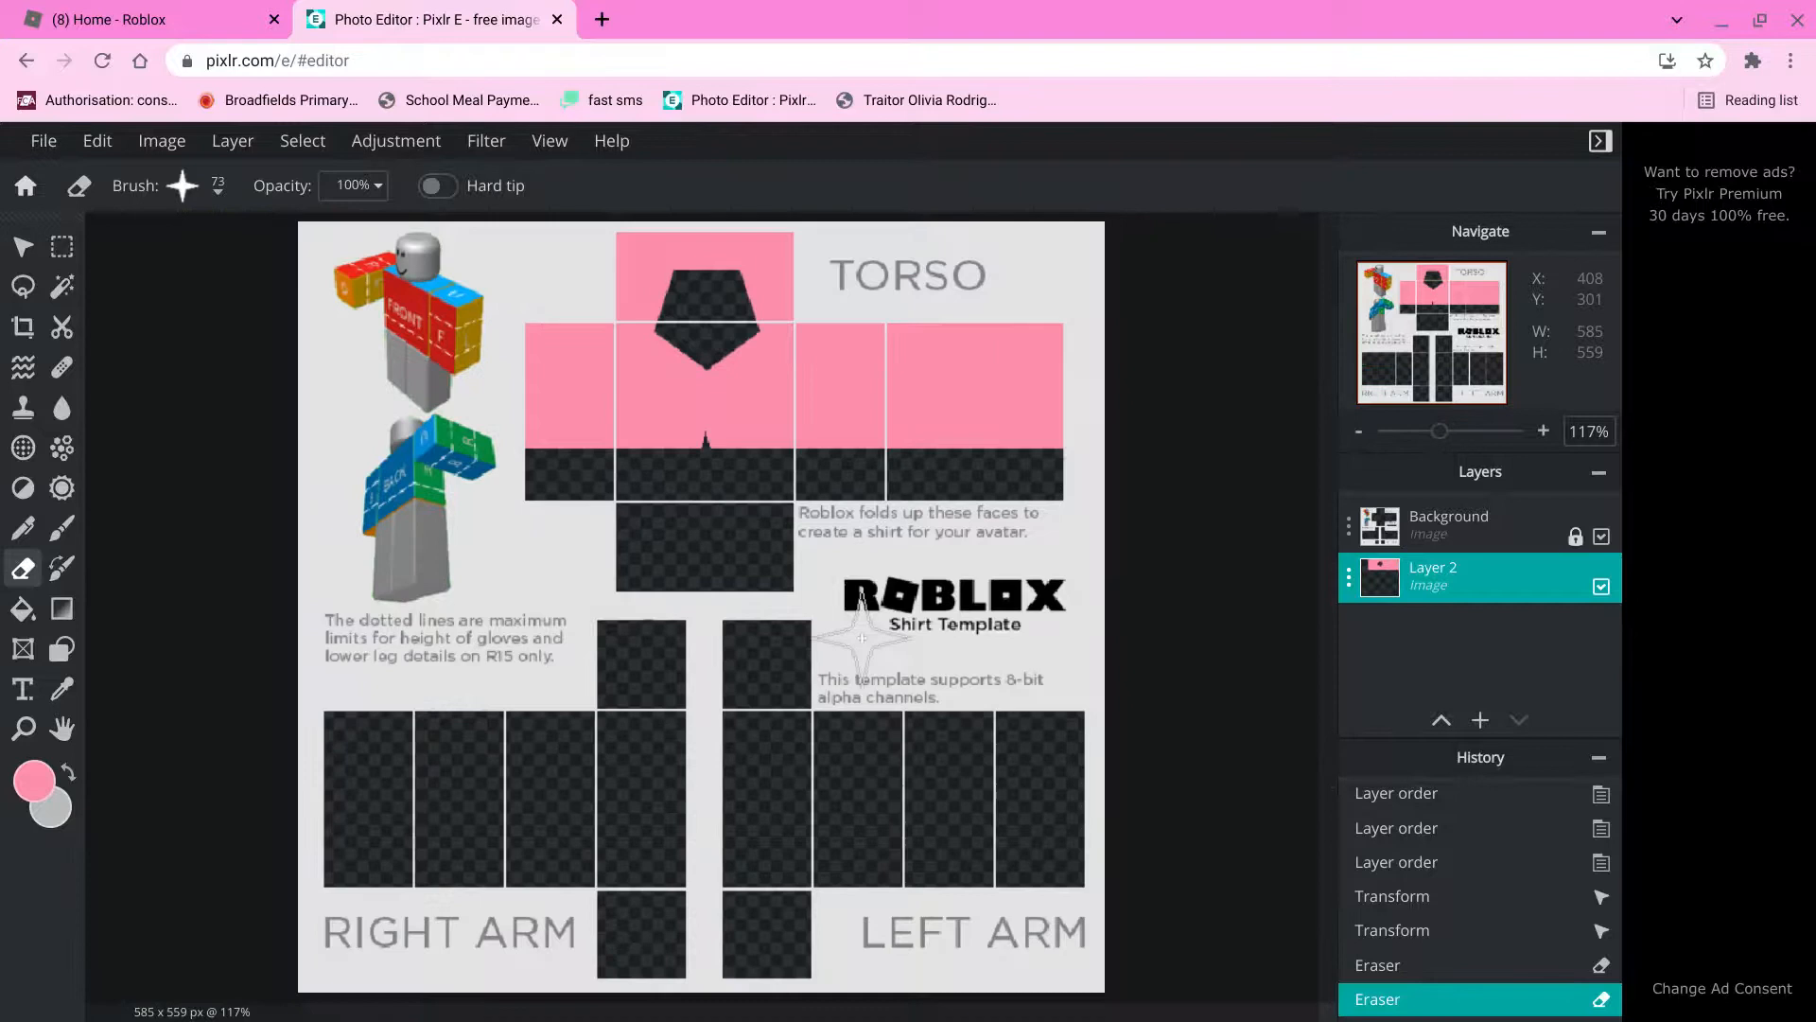
key(ctrl+z)
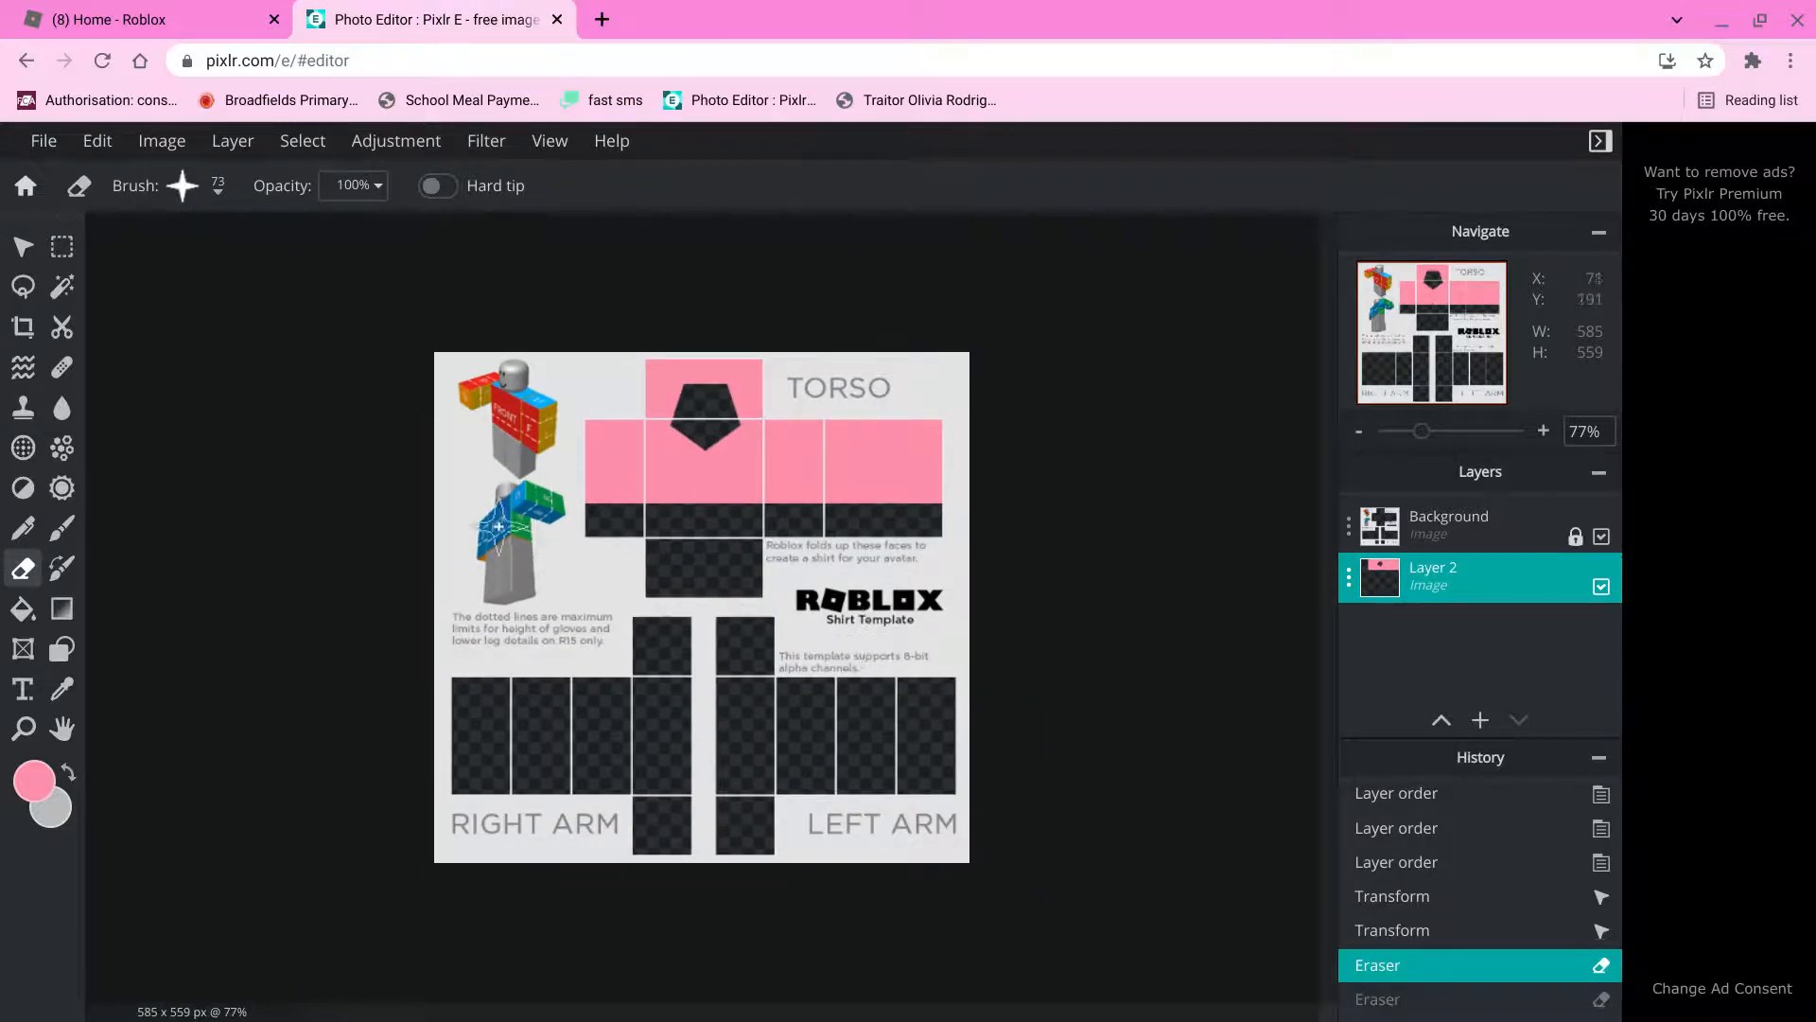
click(706, 509)
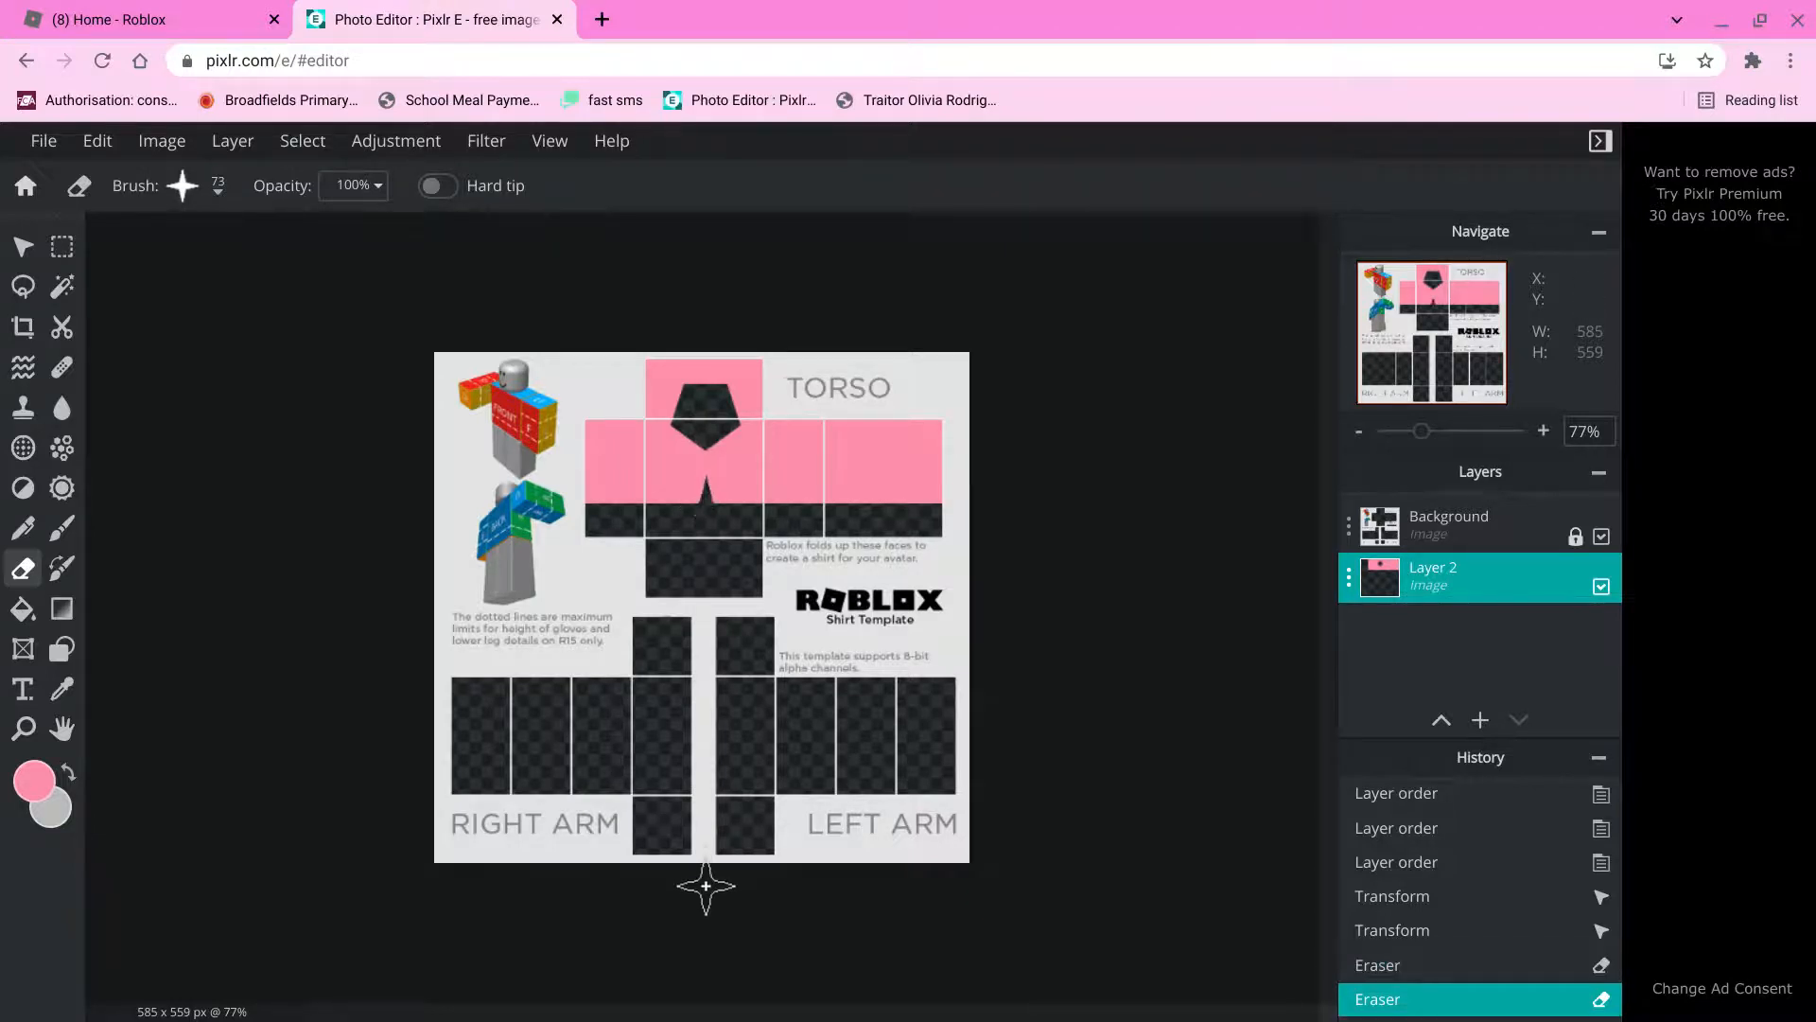
key(ctrl+z)
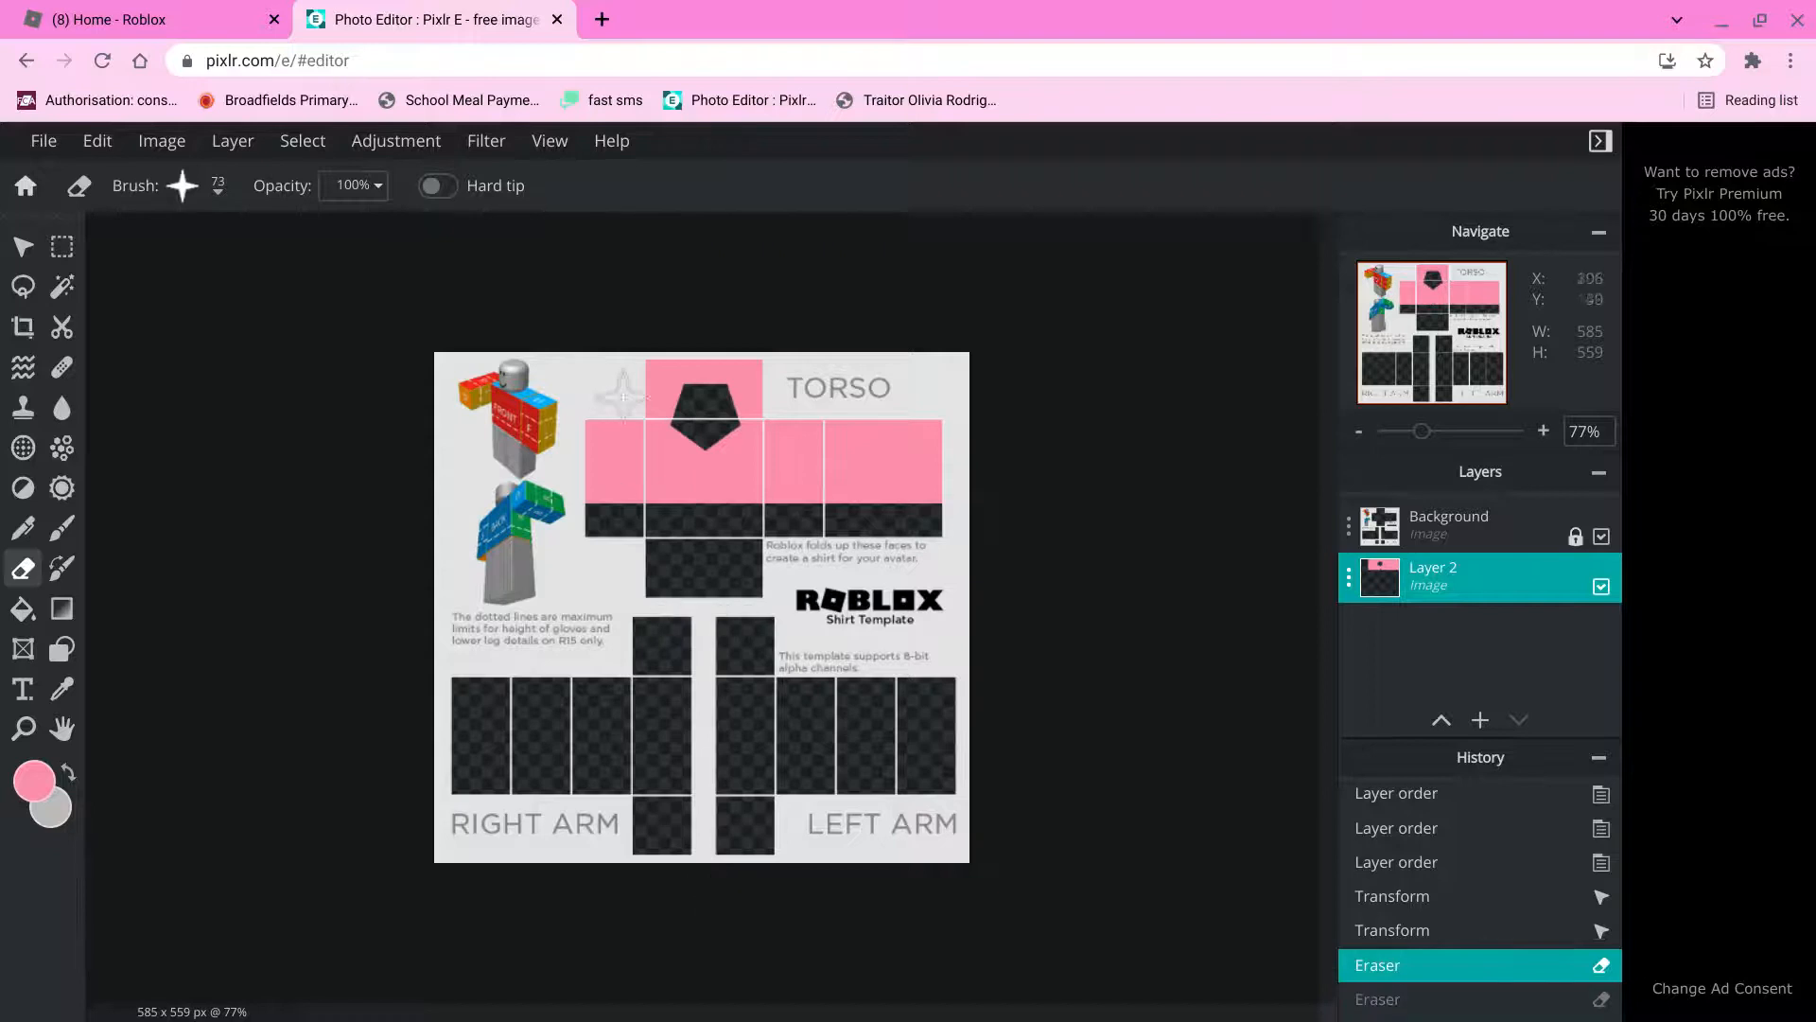
click(705, 514)
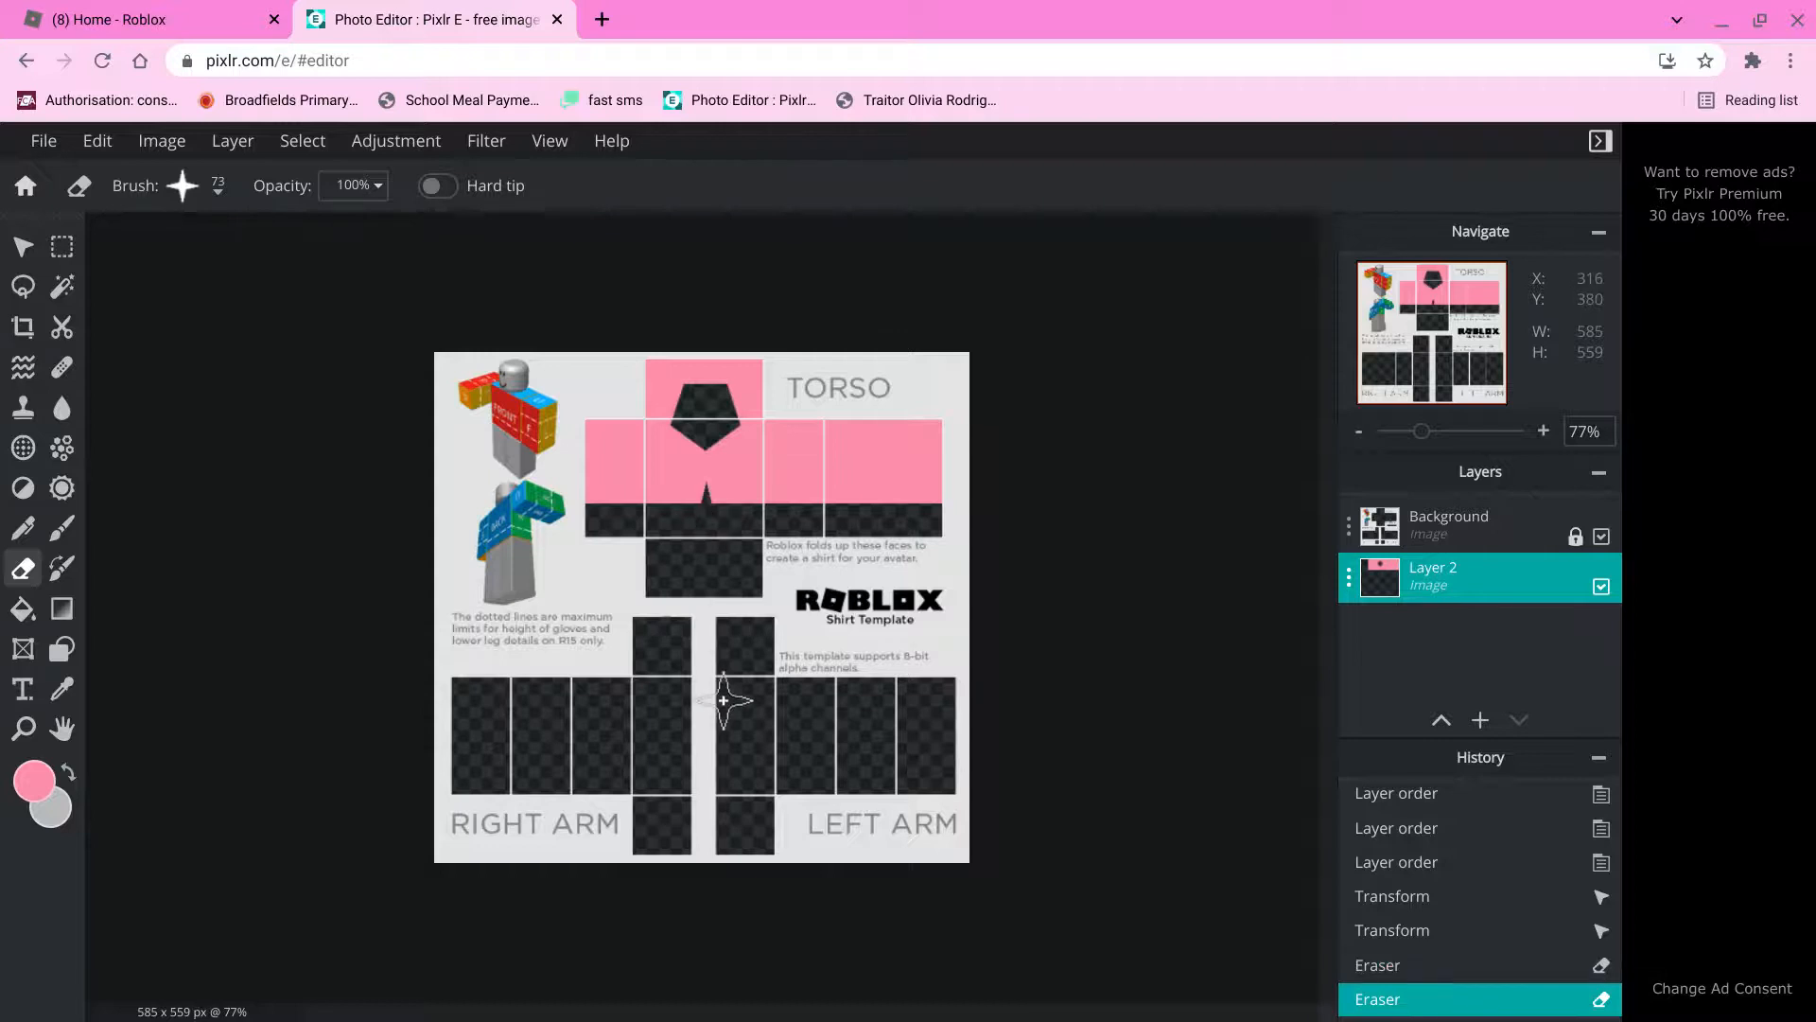
key(ctrl+z)
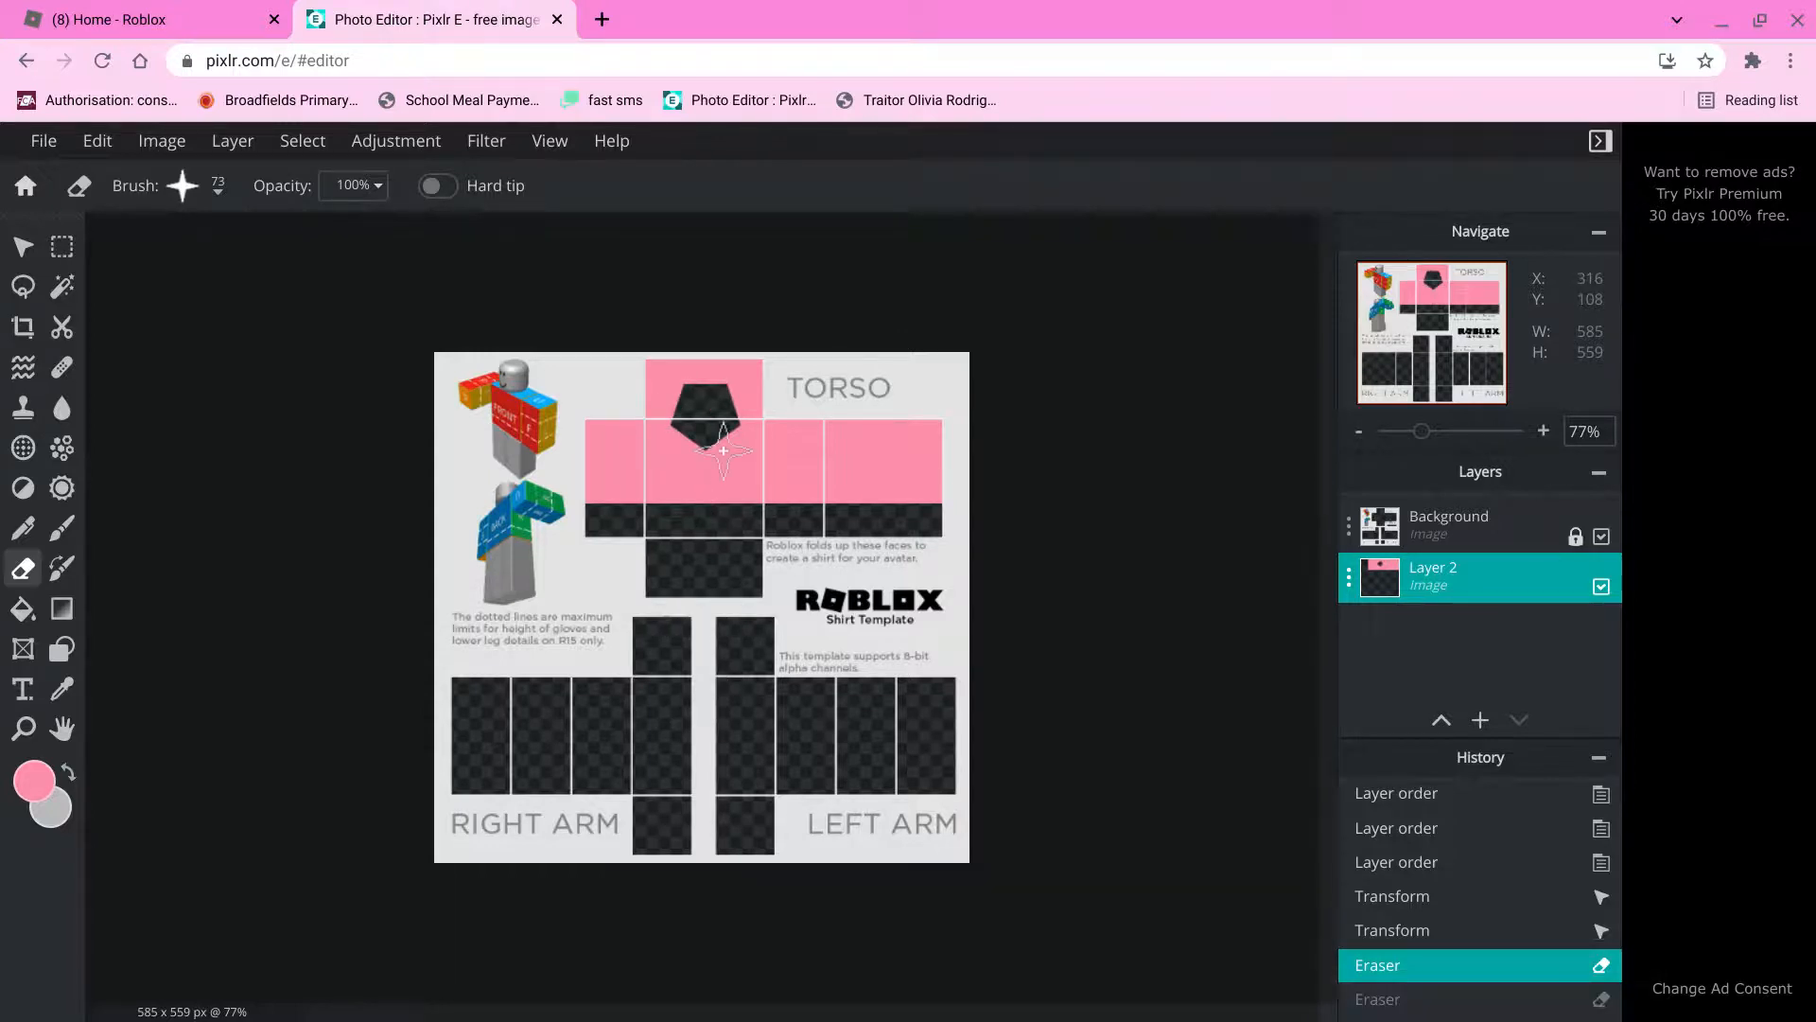
click(709, 518)
key(ctrl+z)
click(703, 512)
key(ctrl+z)
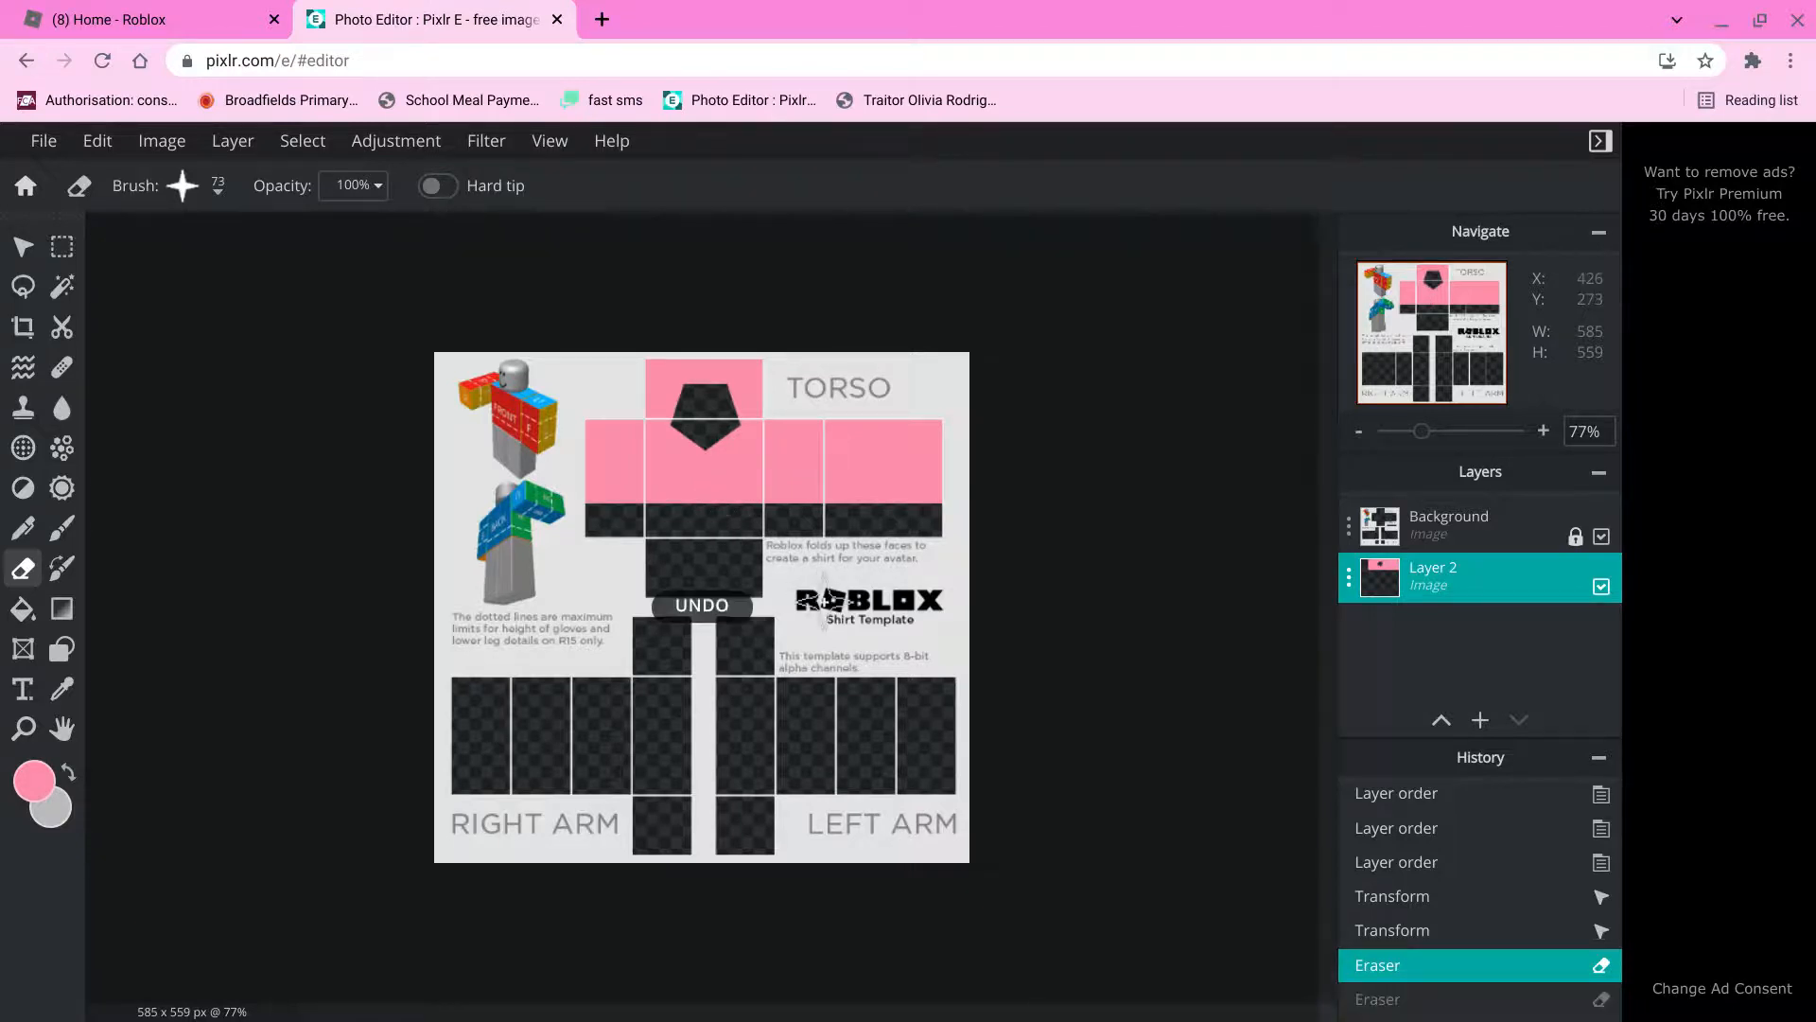
click(707, 504)
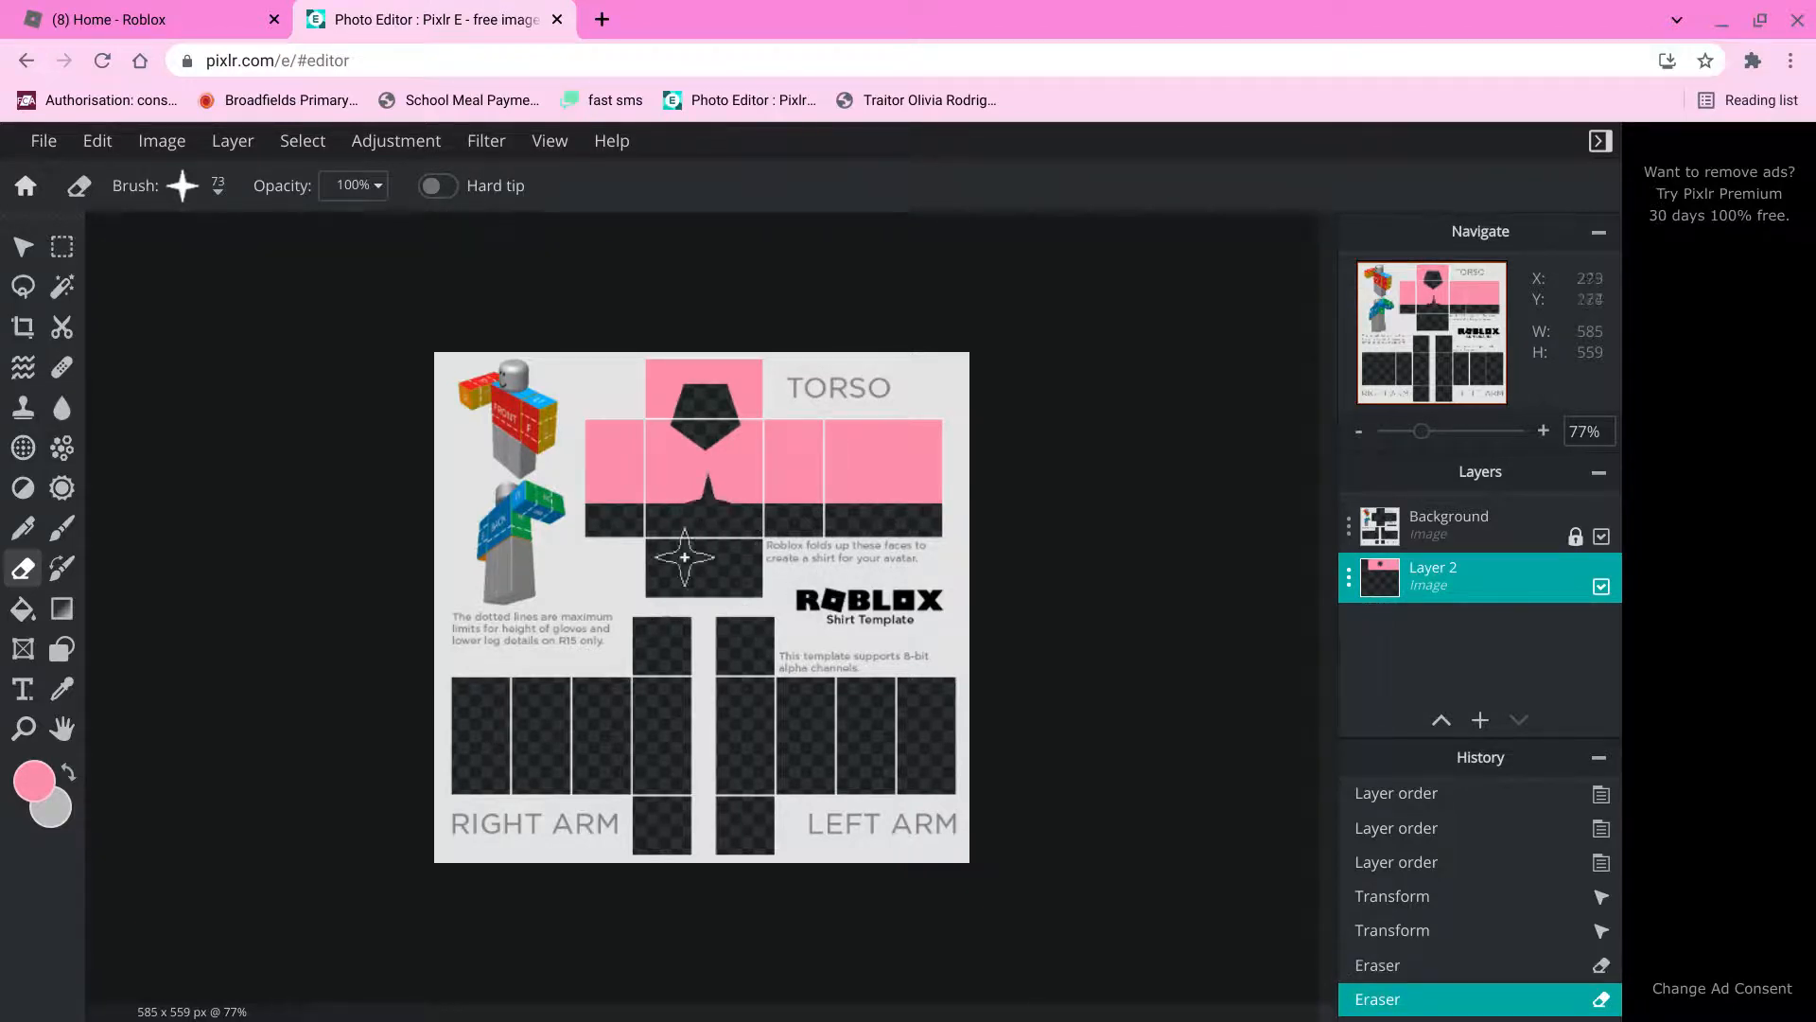
key(ctrl+z)
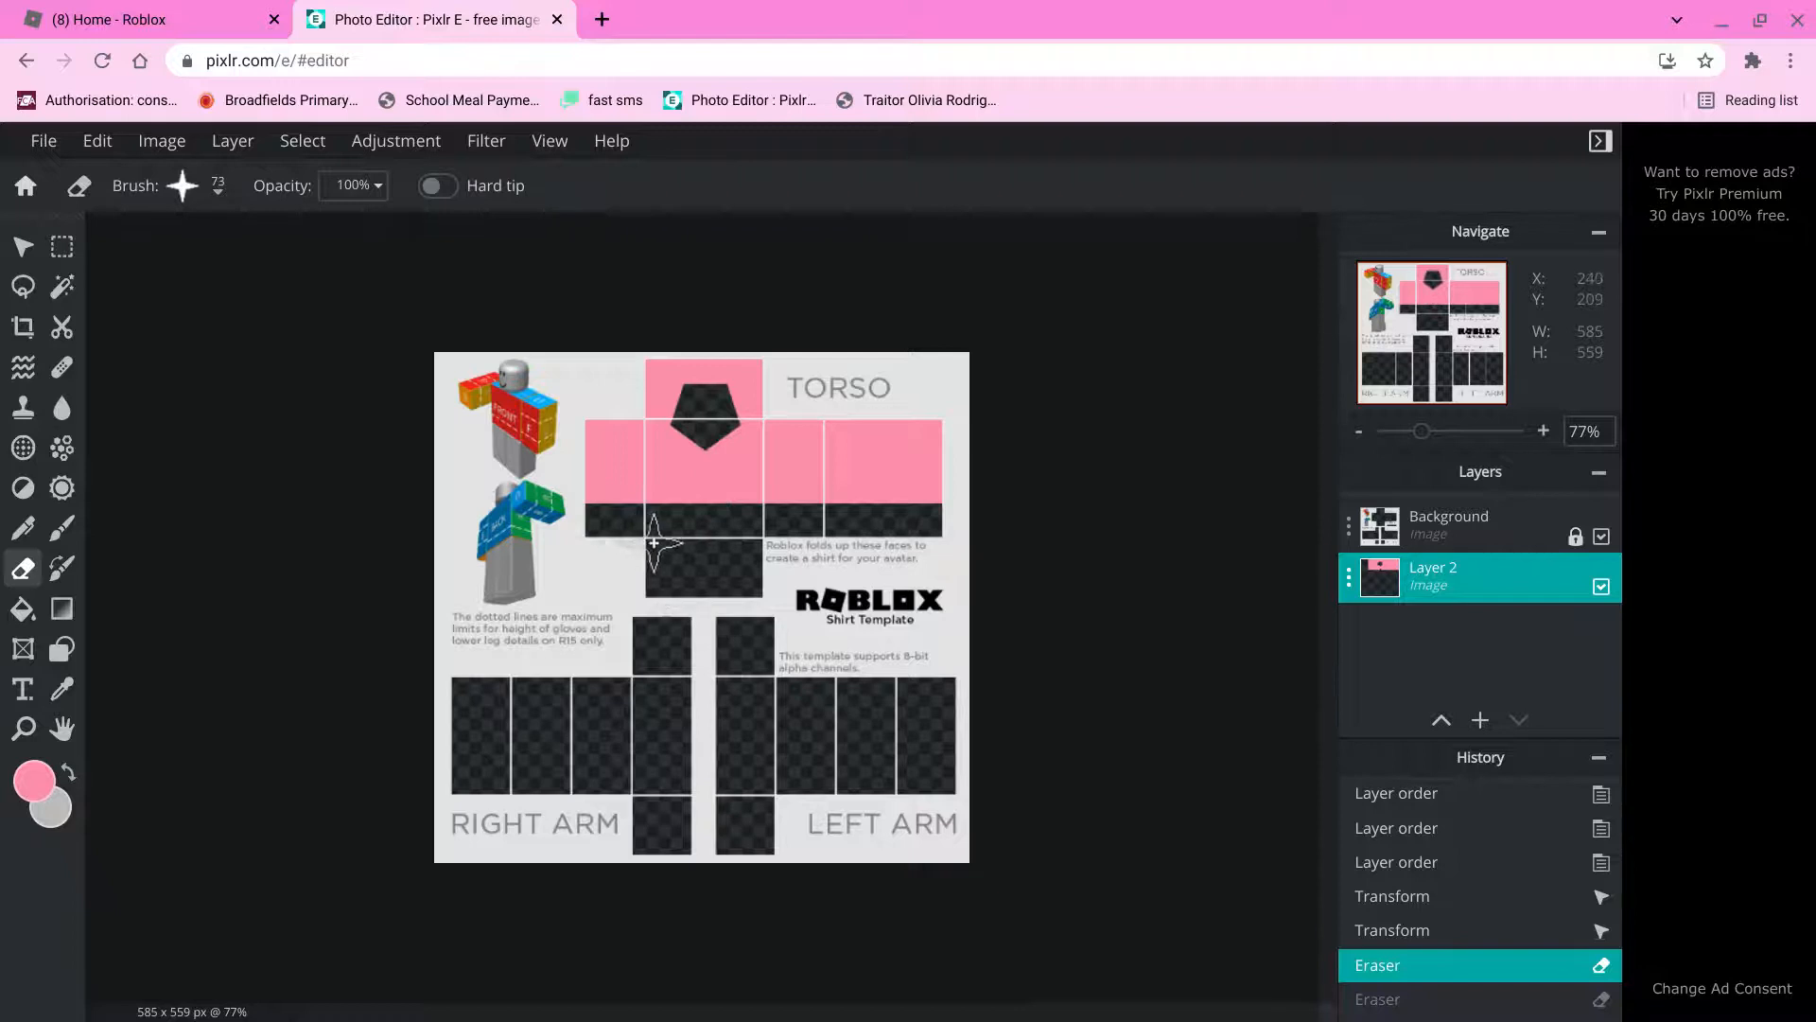
click(707, 512)
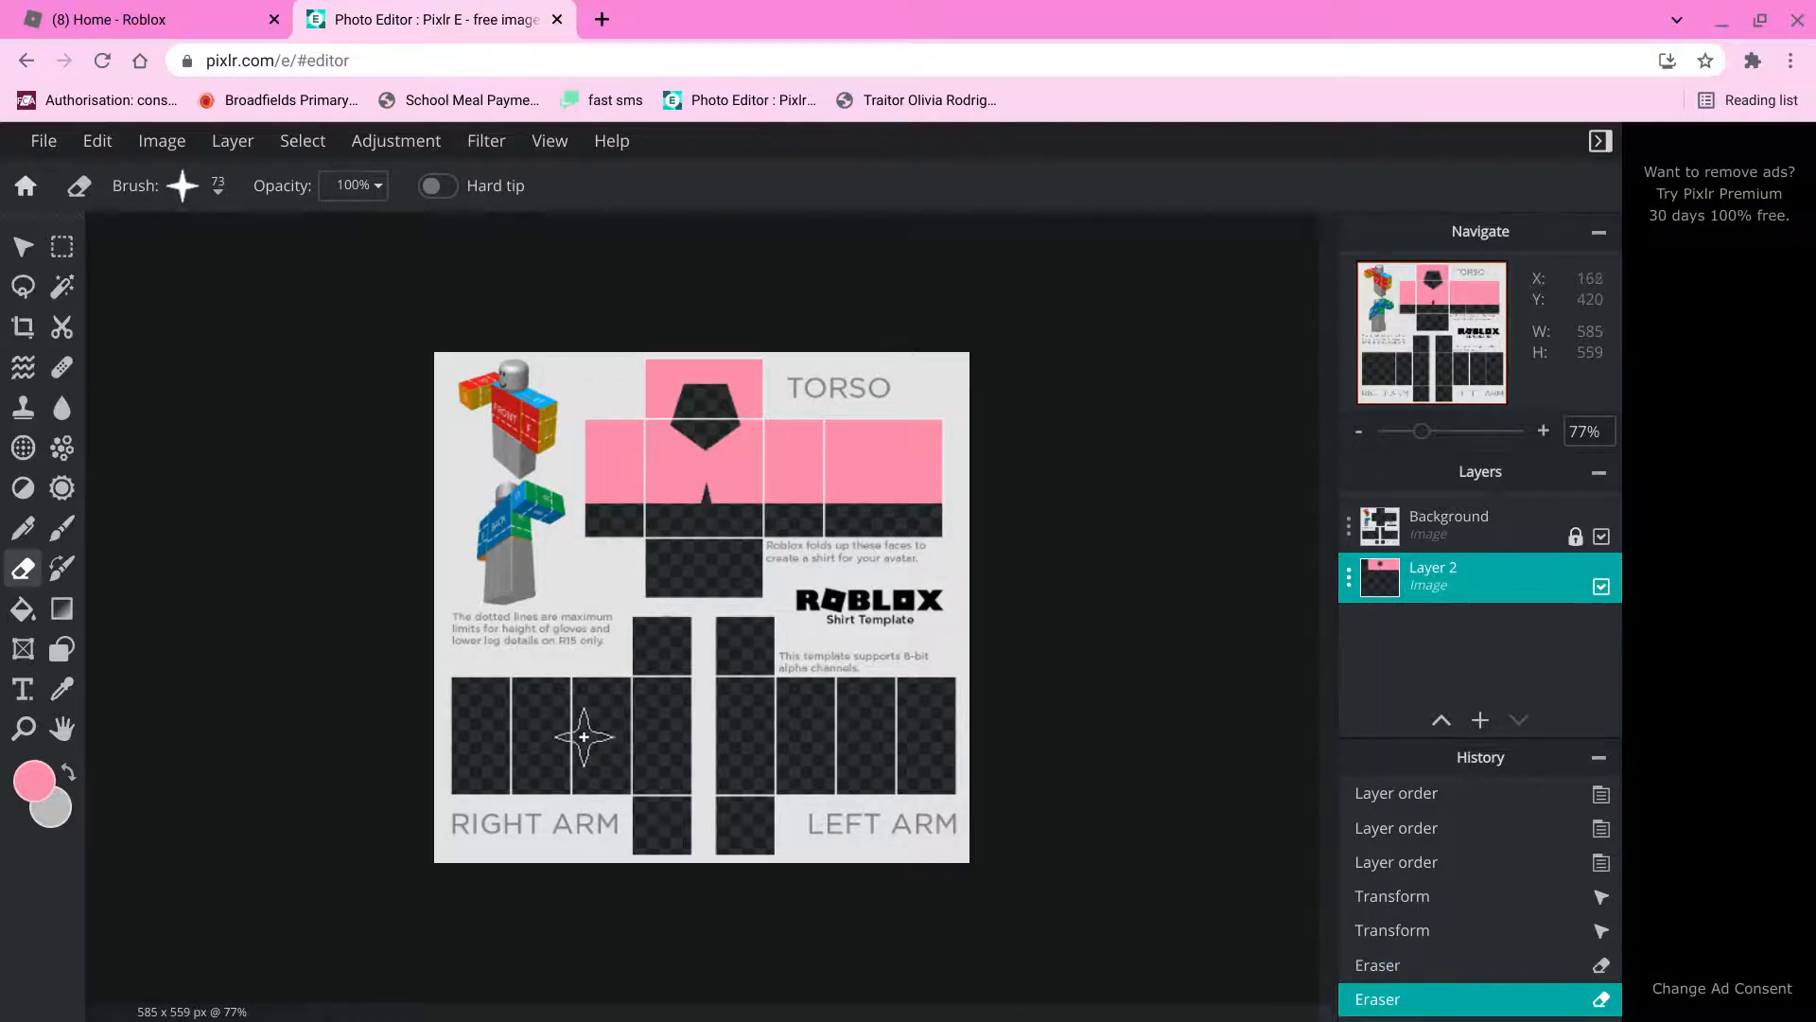
key(ctrl+z)
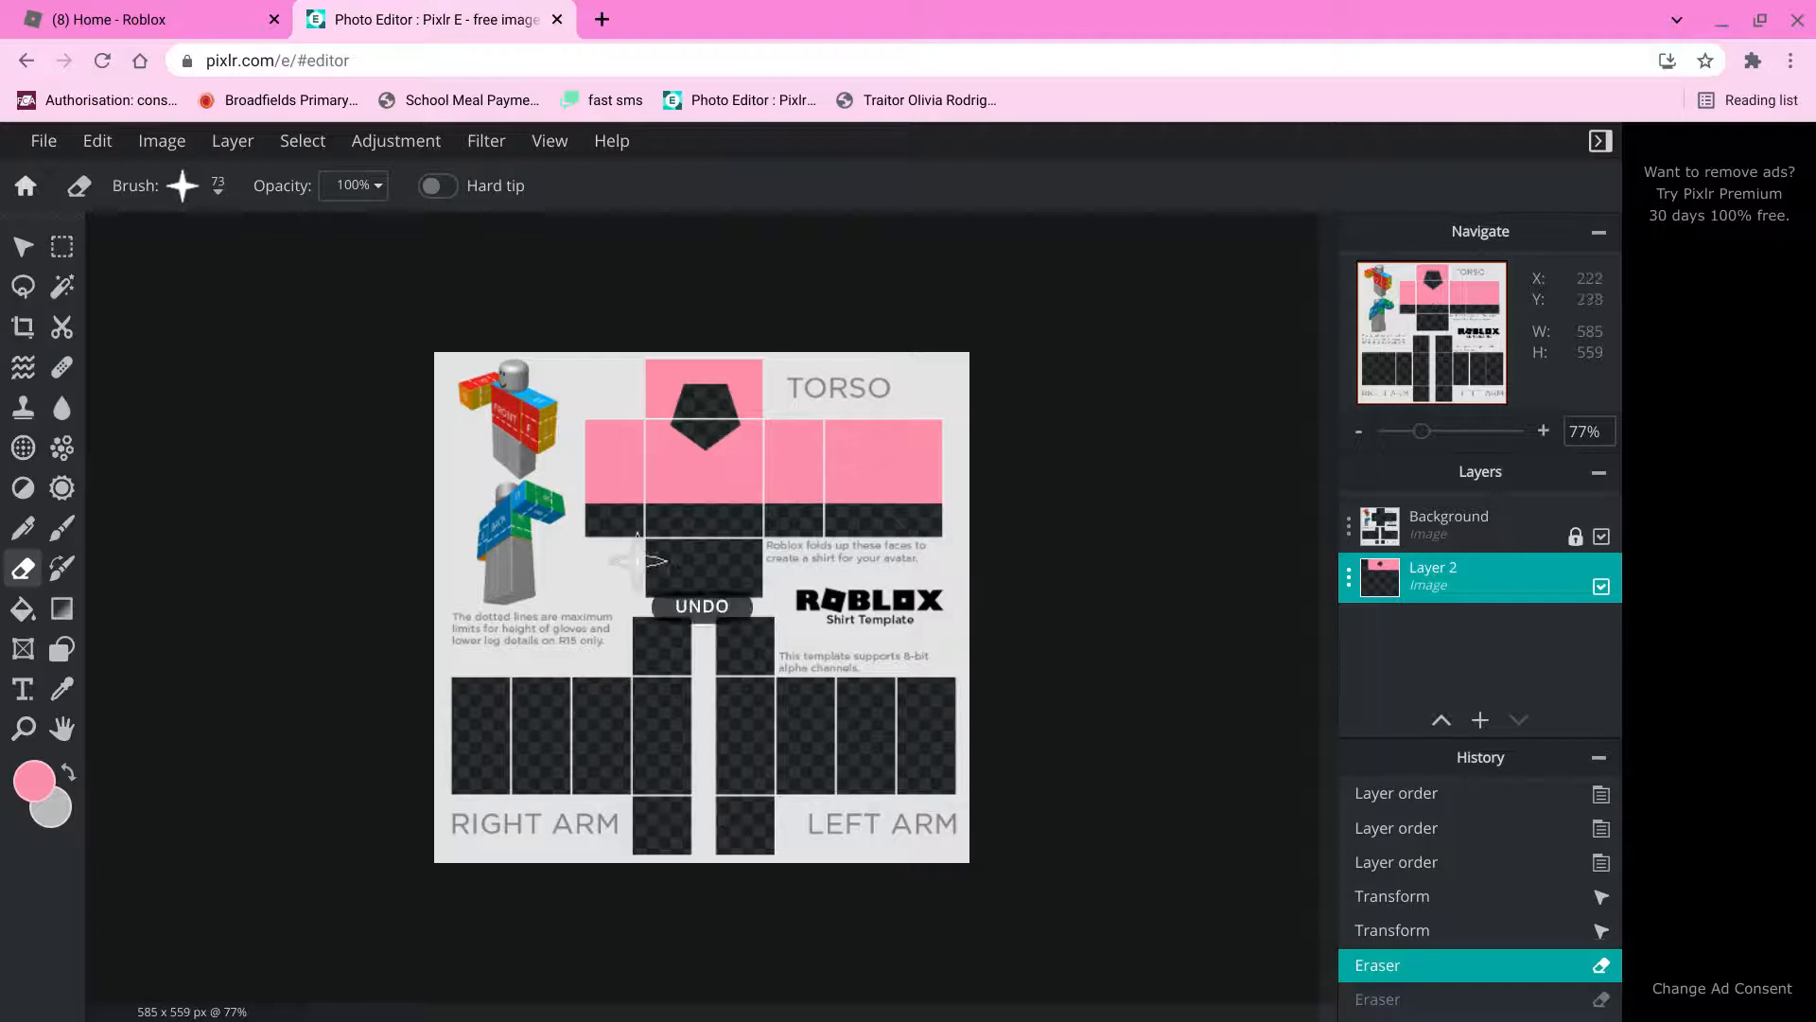
Erase a pointed notch at the centre of the pink torso front's bottom edge, directly below the neckline tip.
click(705, 512)
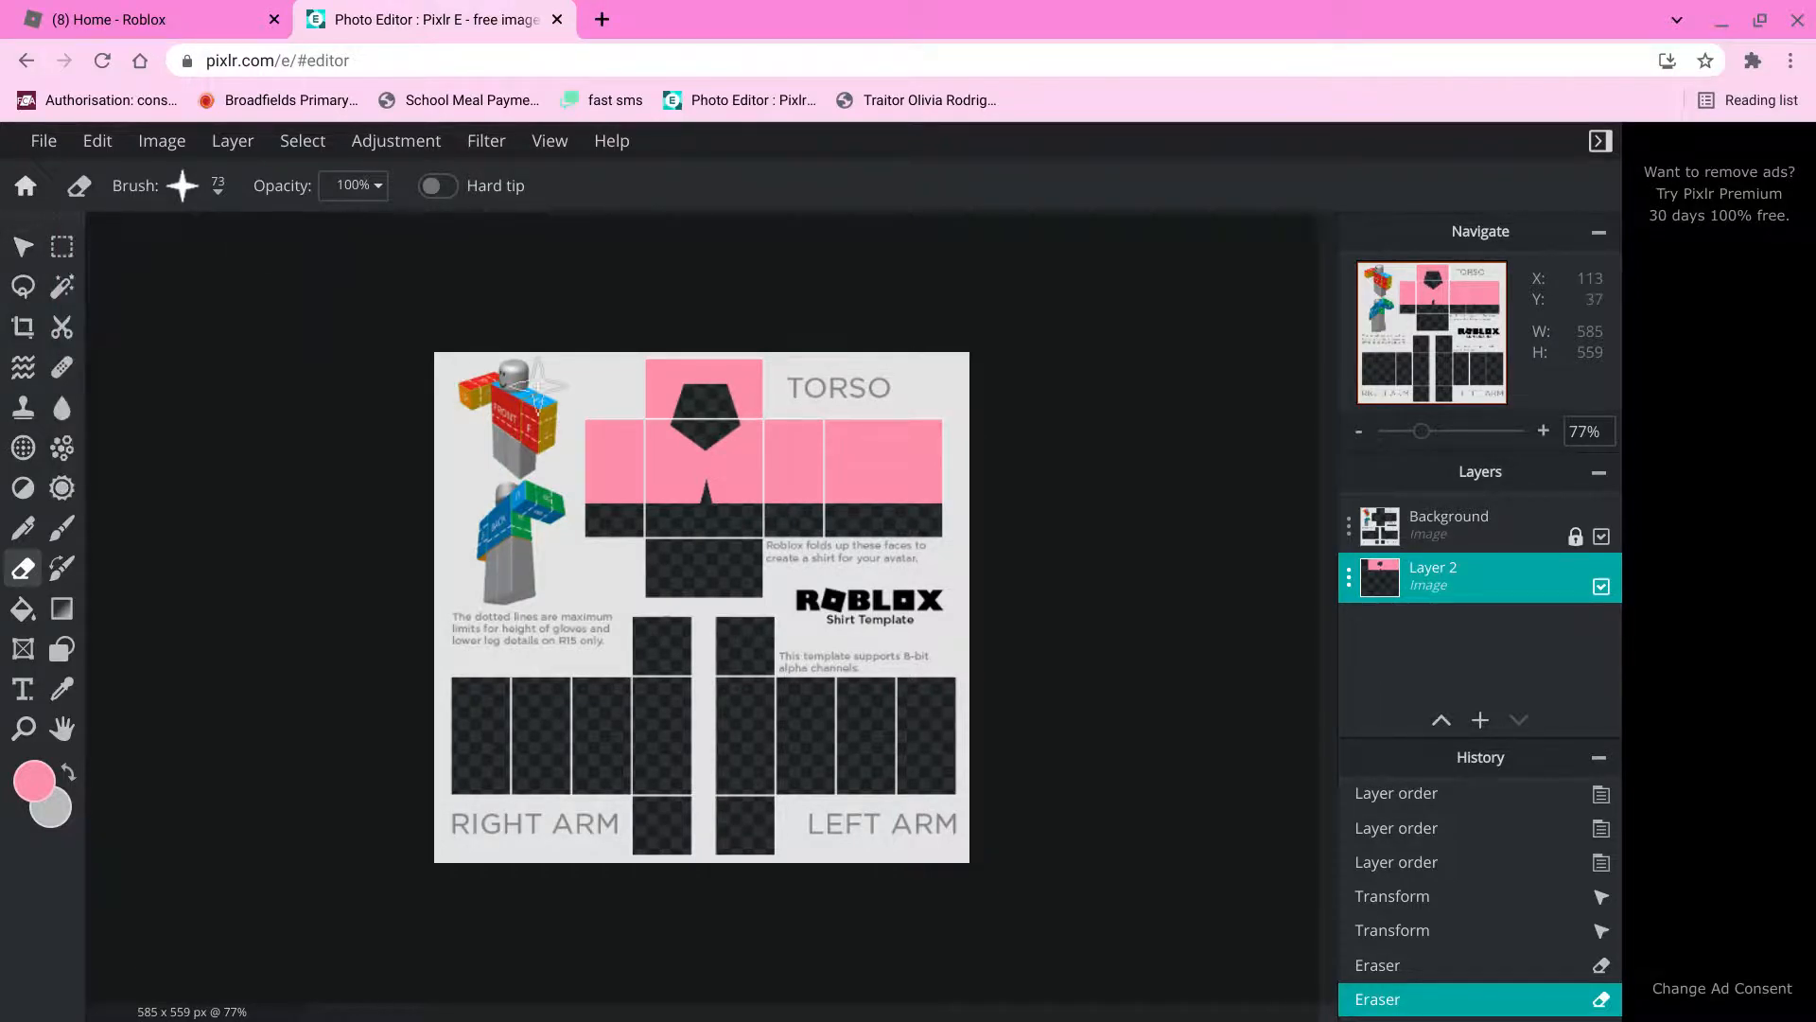
Marquee an area about 576 × 149 px over the upper parts of both arm sections, aligned with the canvas's left edge.
click(62, 246)
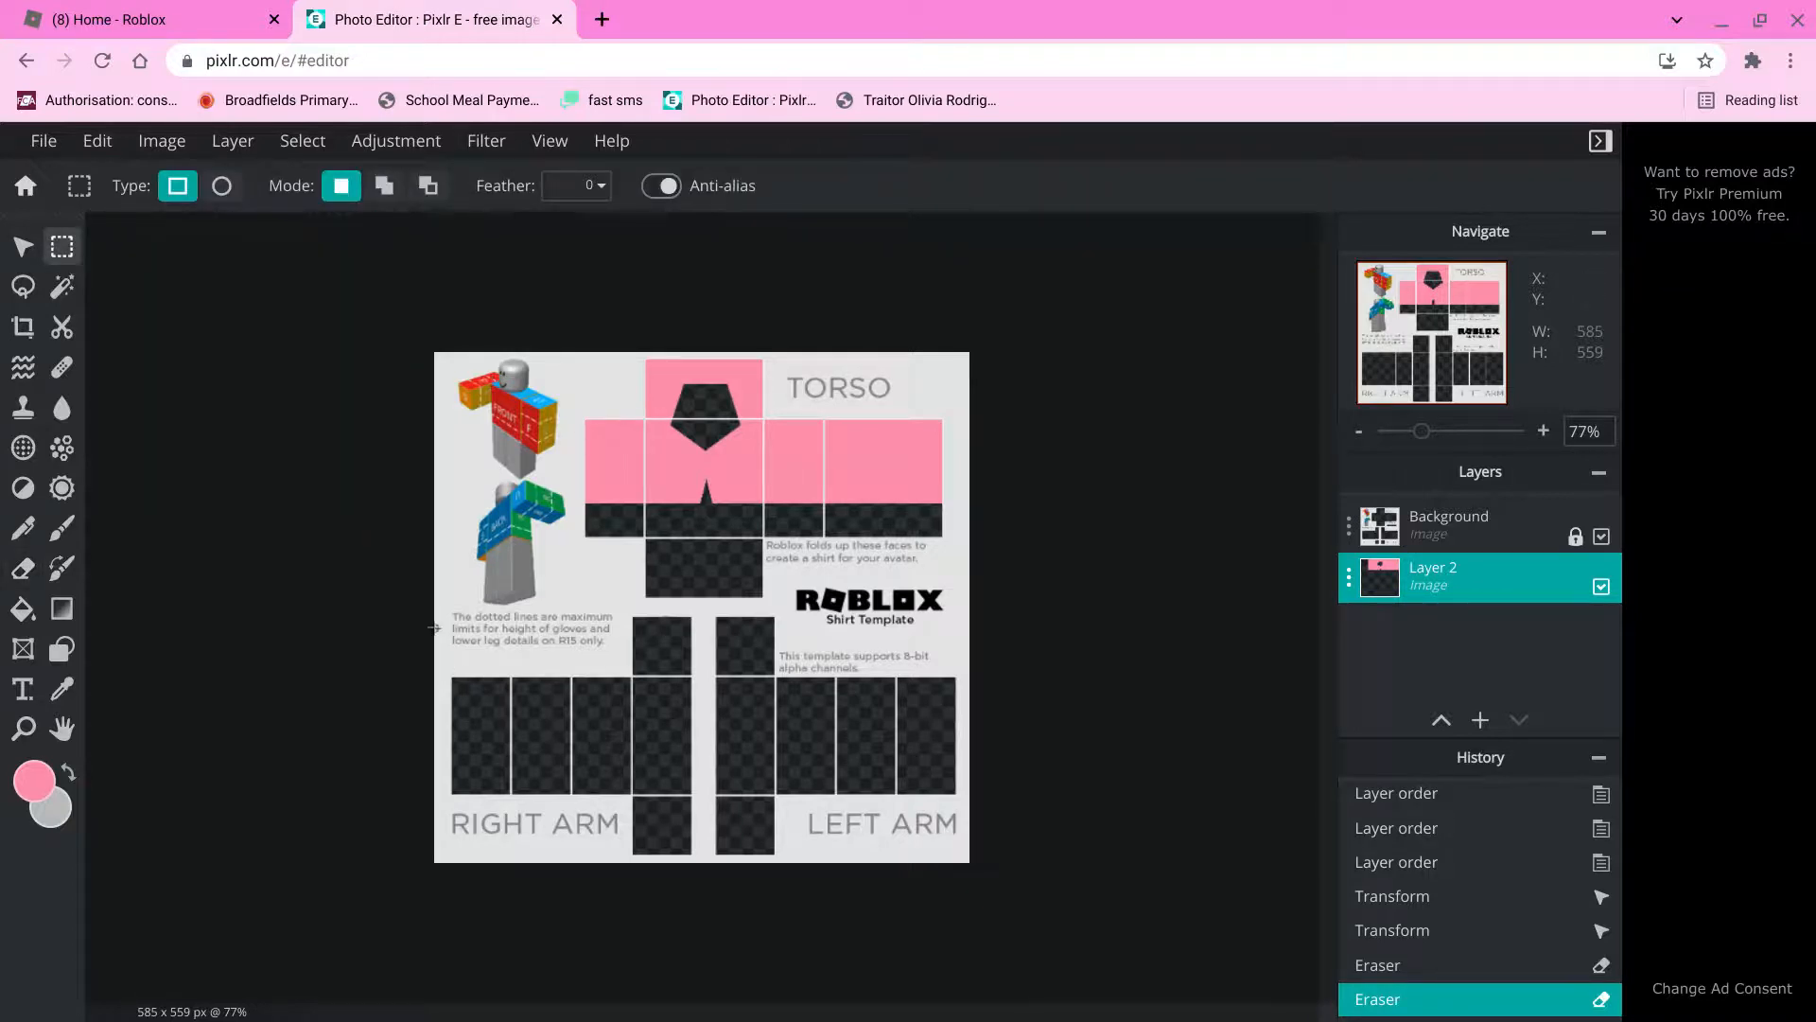
drag(440, 615, 865, 784)
drag(1021, 709, 1037, 750)
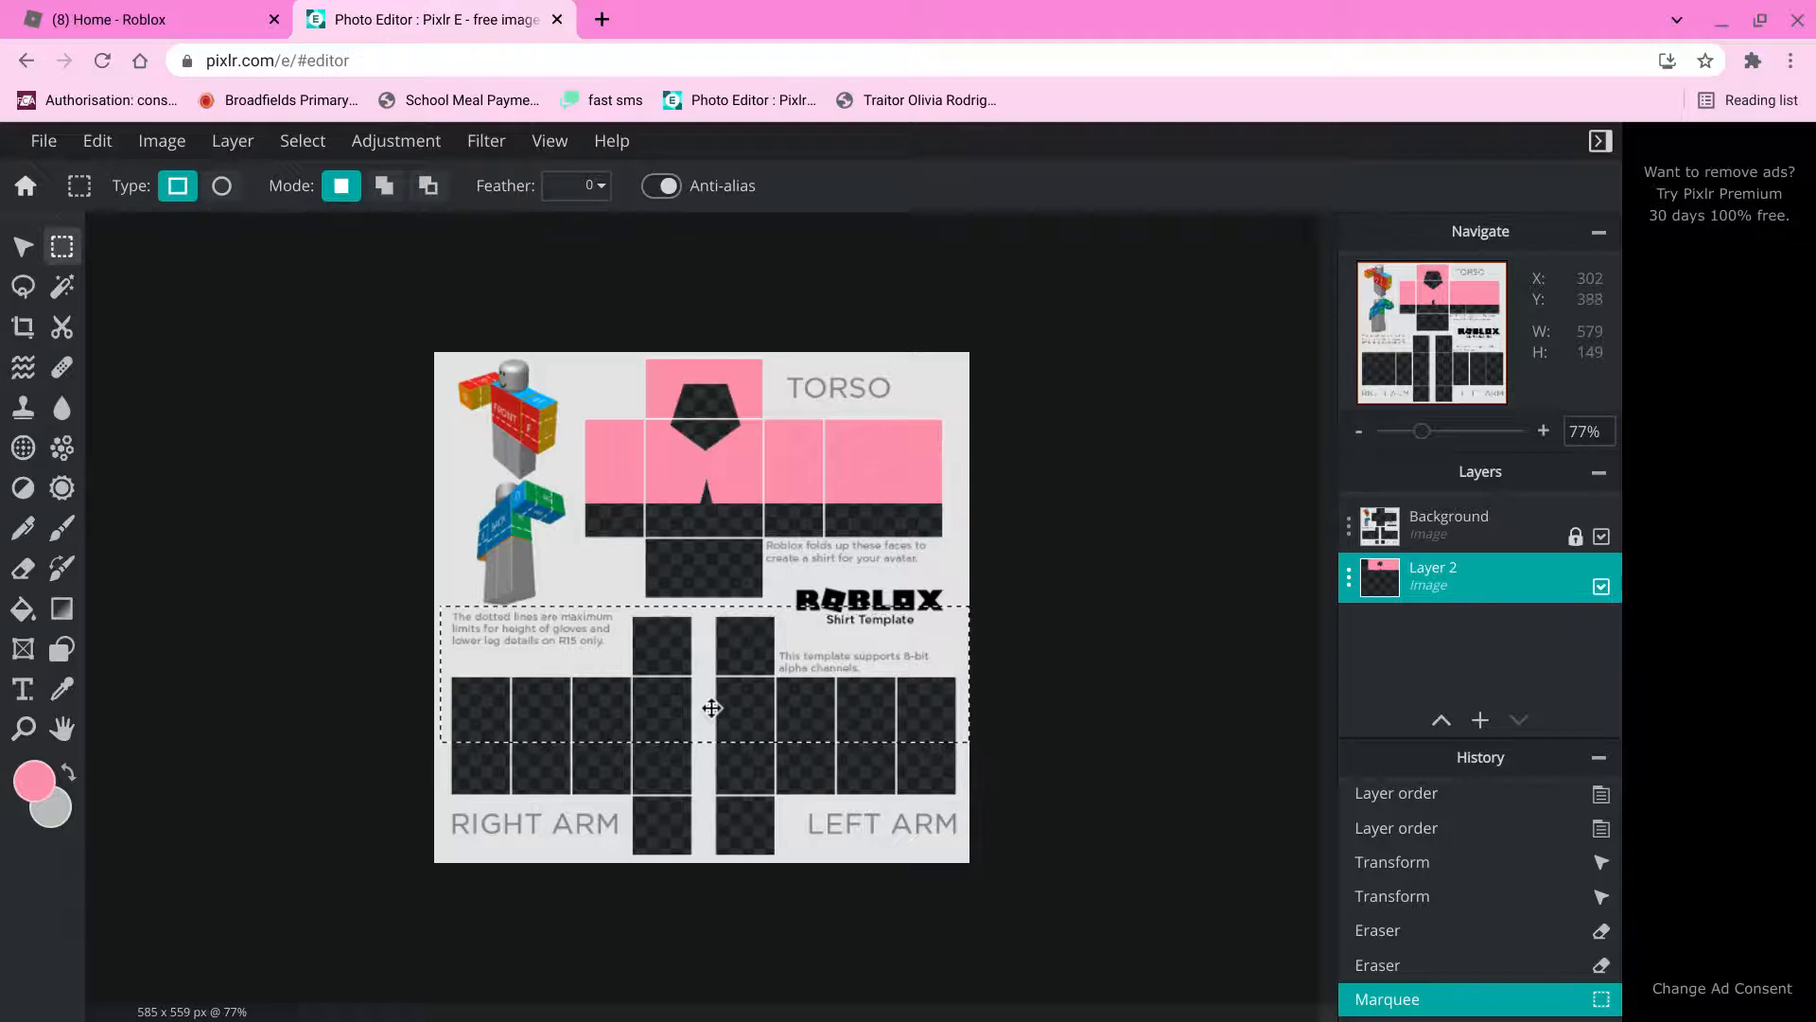
mouse_move(711, 717)
mouse_down()
mouse_move(747, 553)
mouse_move(728, 695)
mouse_move(711, 696)
mouse_up()
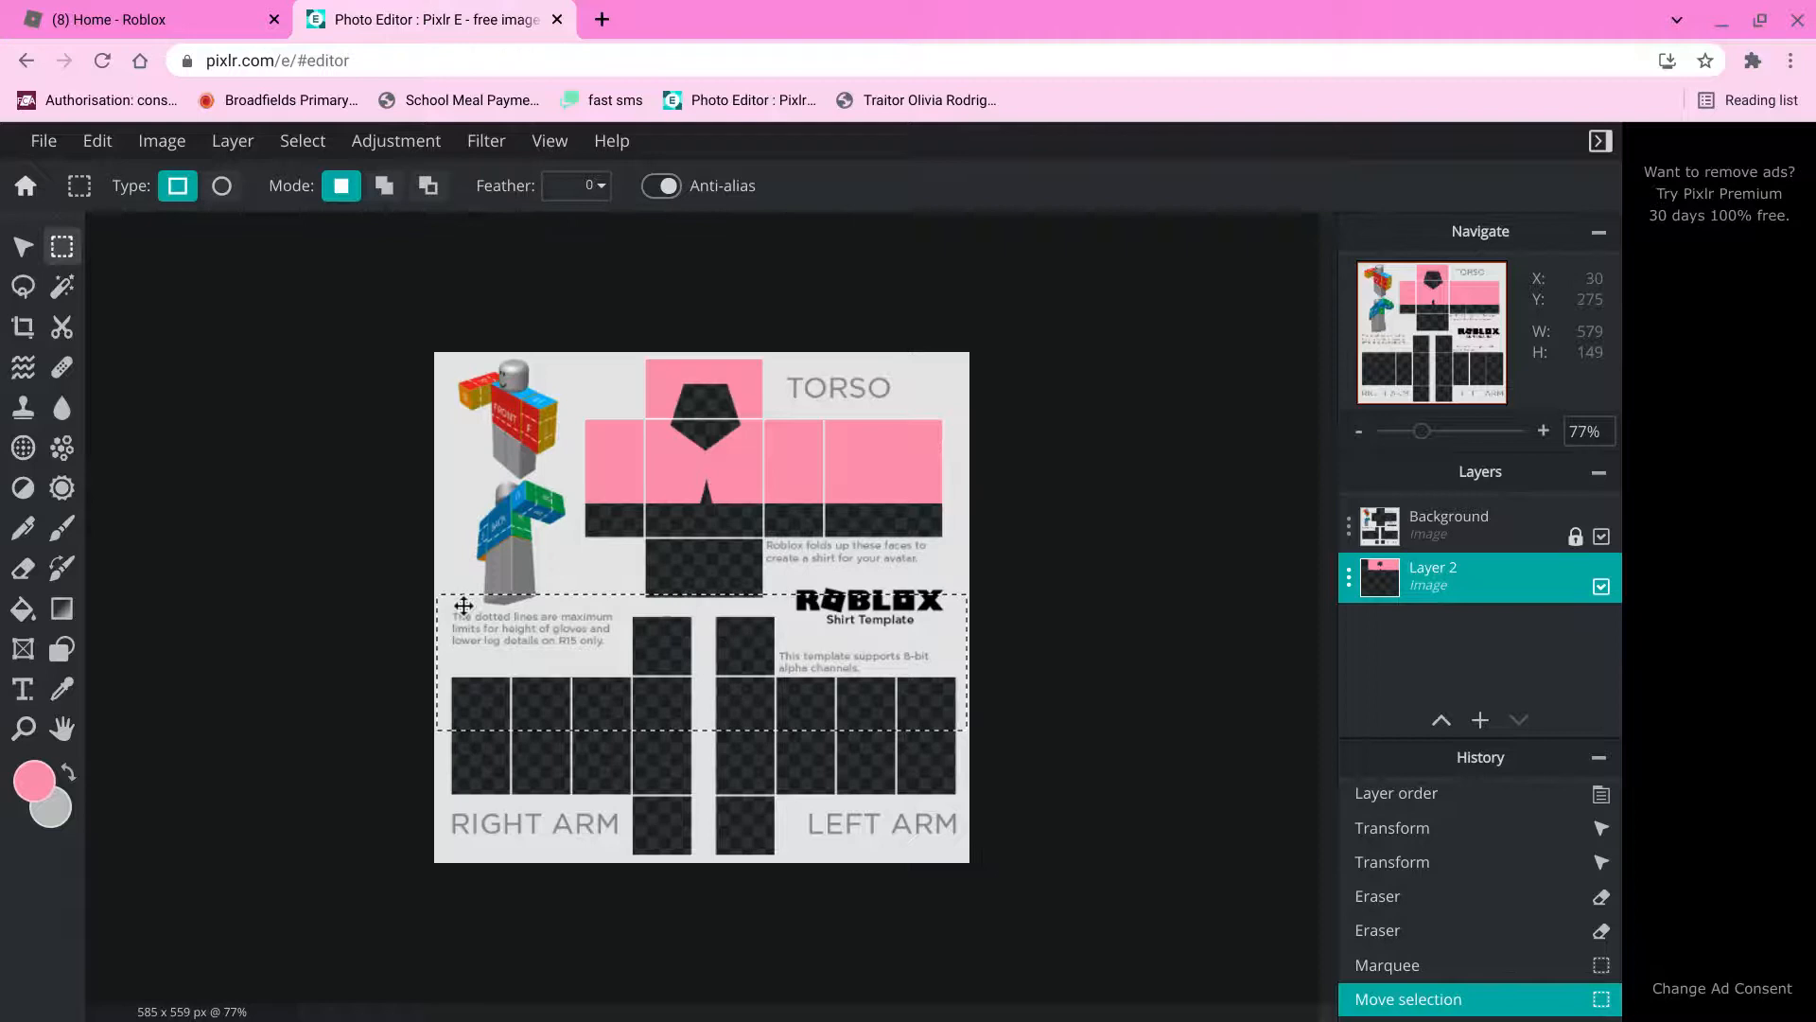
drag(466, 619, 460, 622)
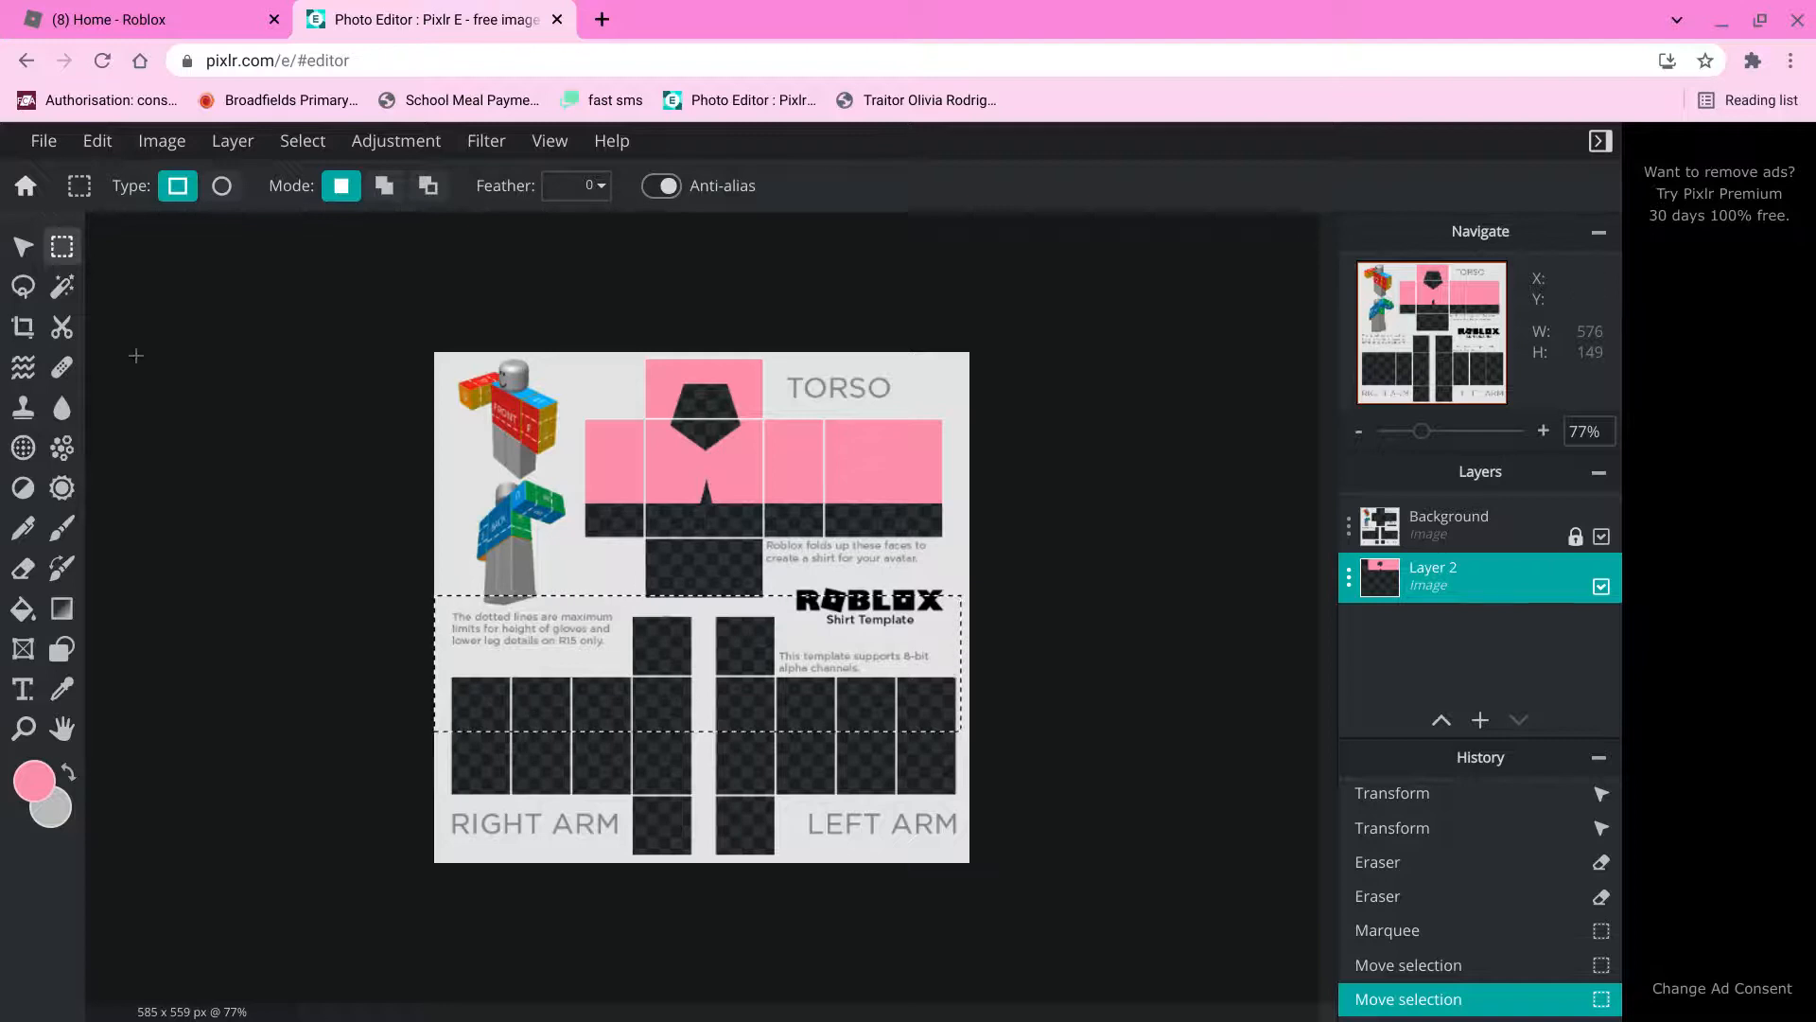
Try filling the selected arm area with pink on Layer 2 and deselecting it, and undo both the deselection and the fill.
click(22, 609)
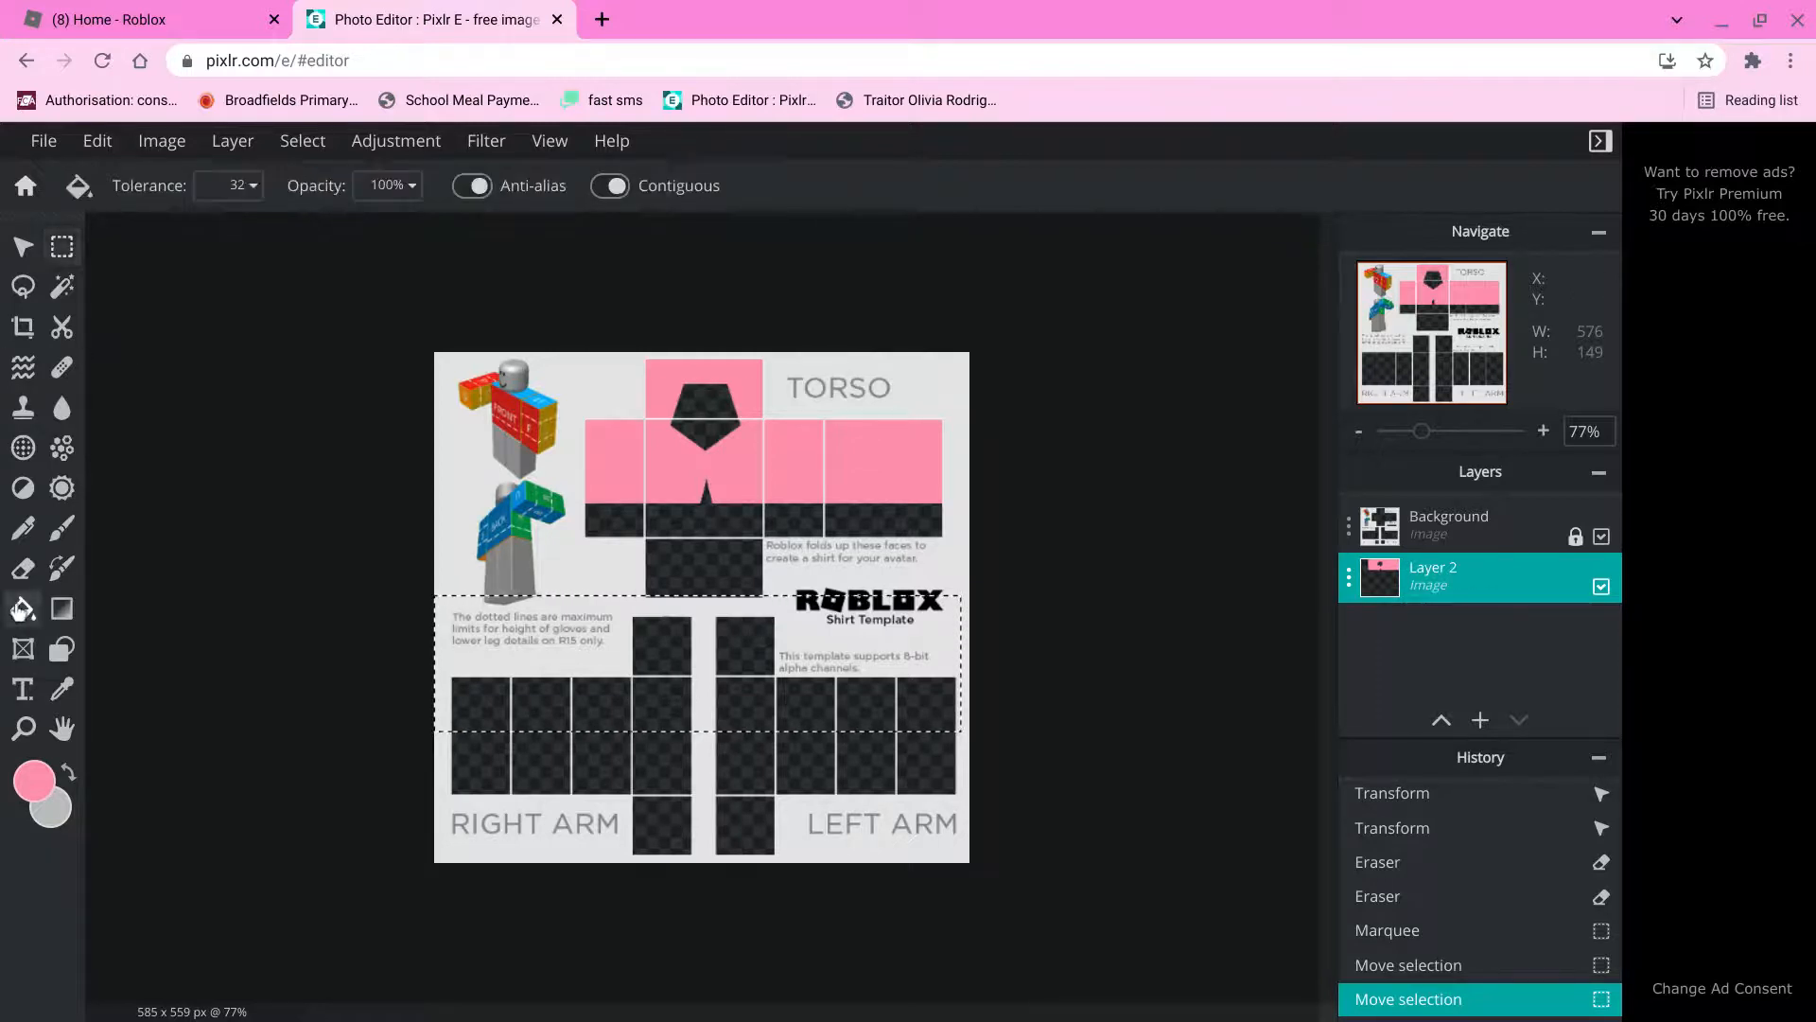
click(527, 722)
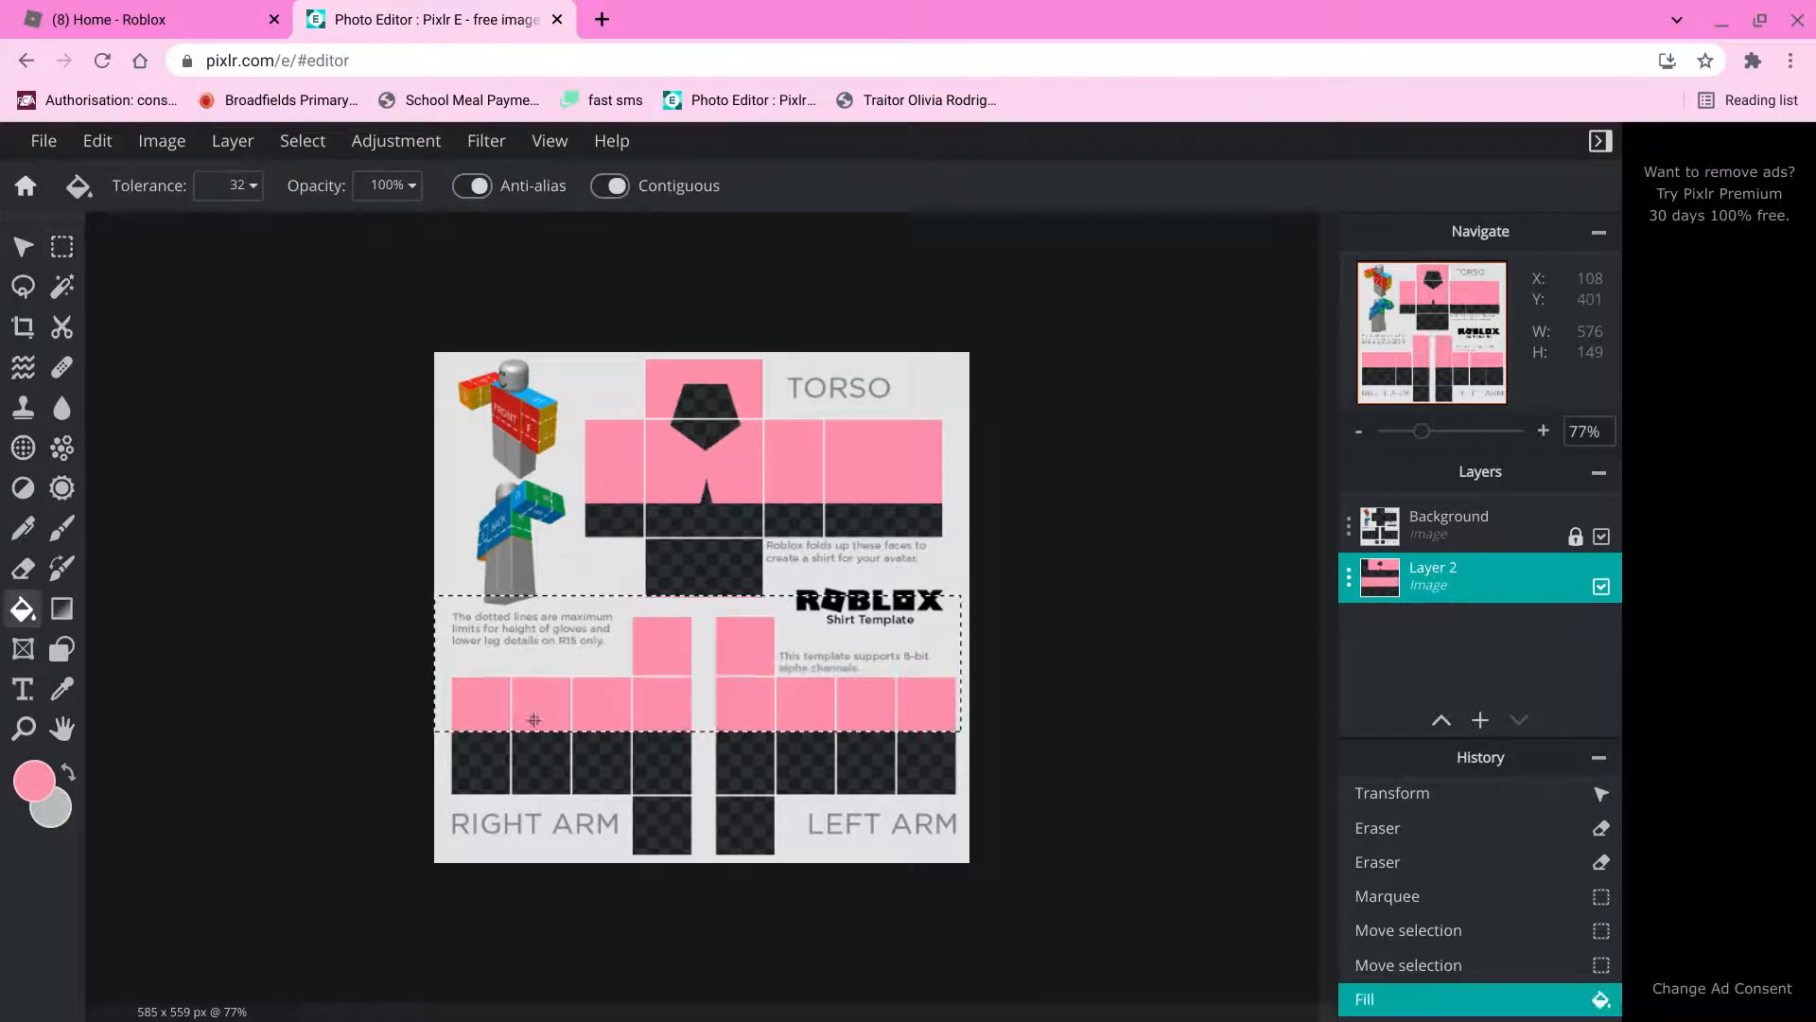
key(ctrl+d)
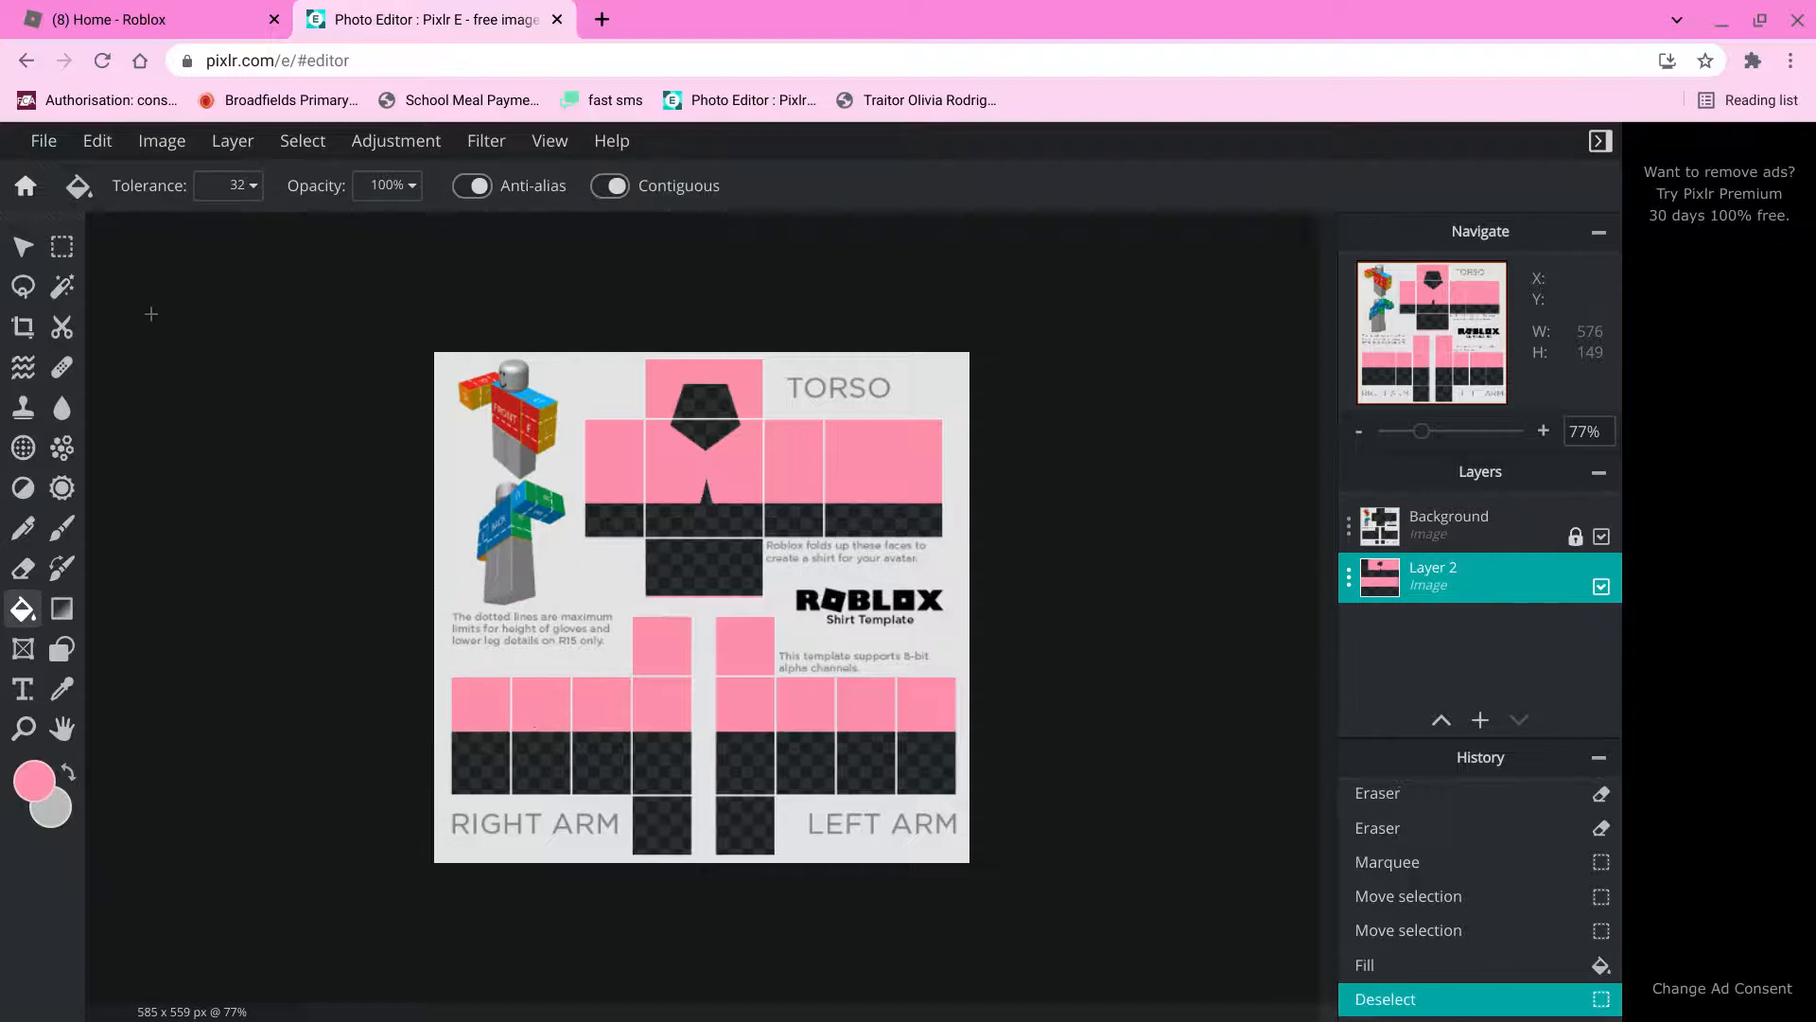
click(26, 245)
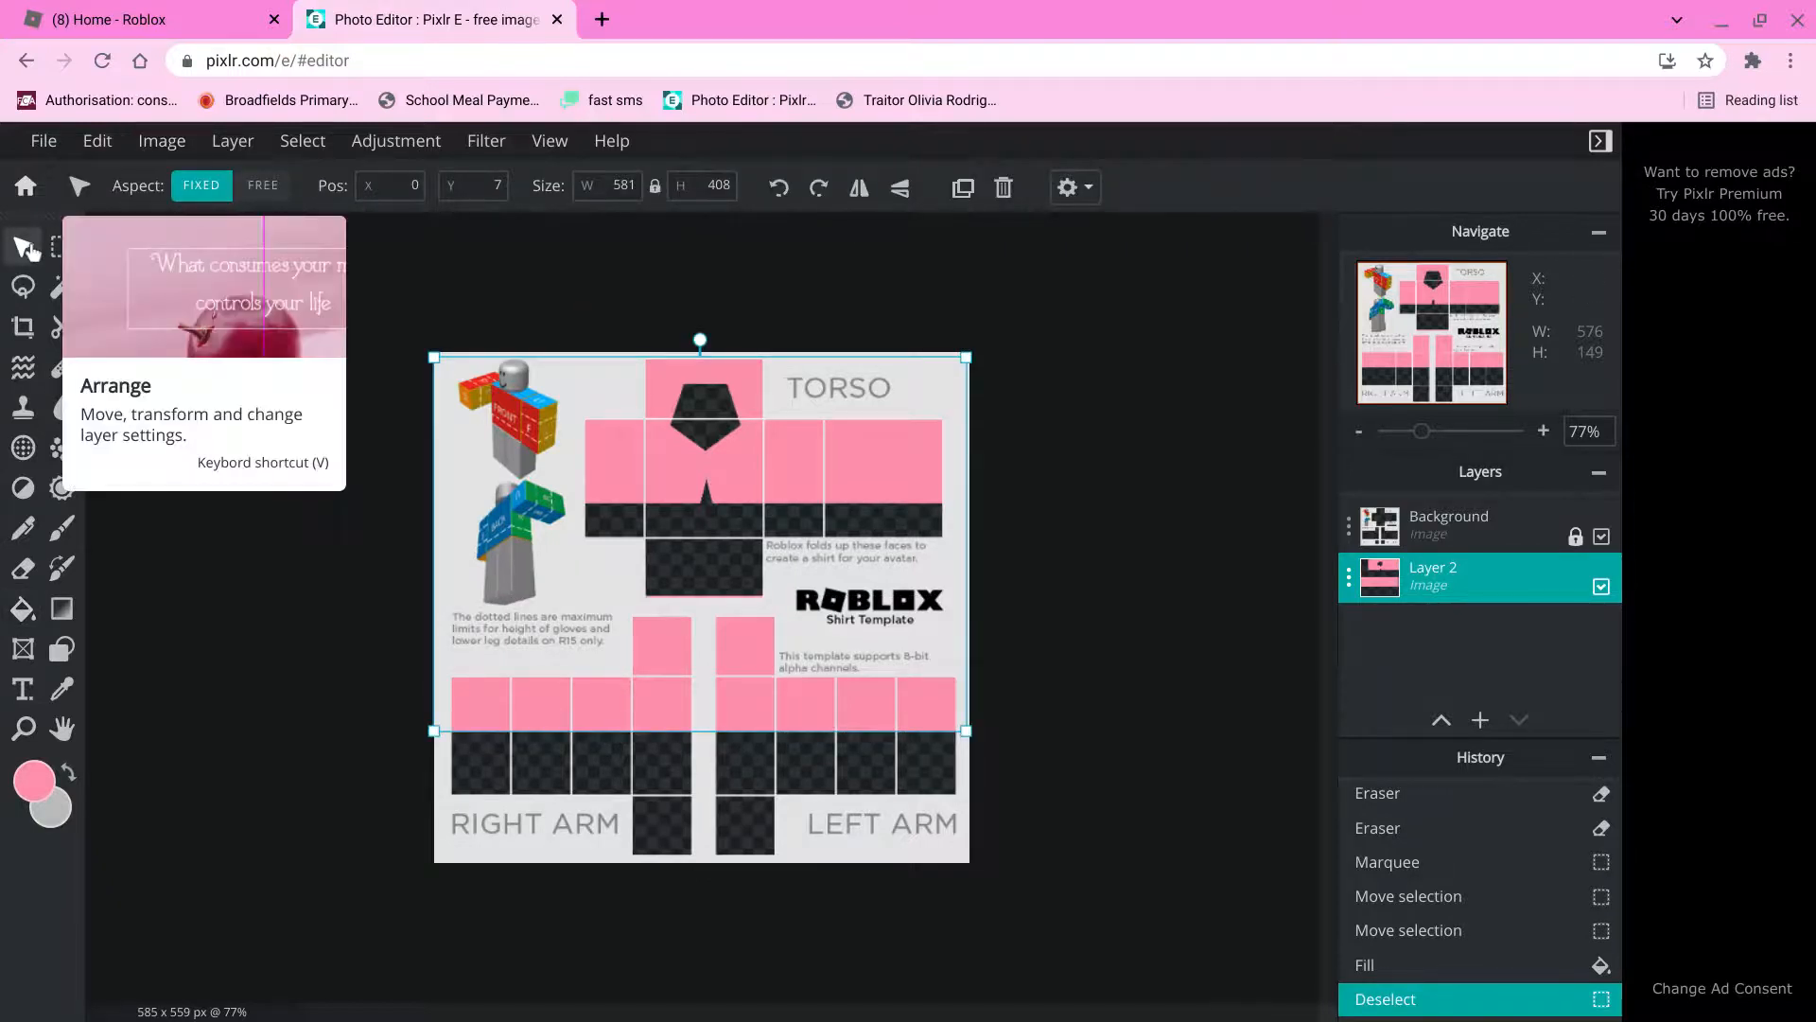
click(318, 535)
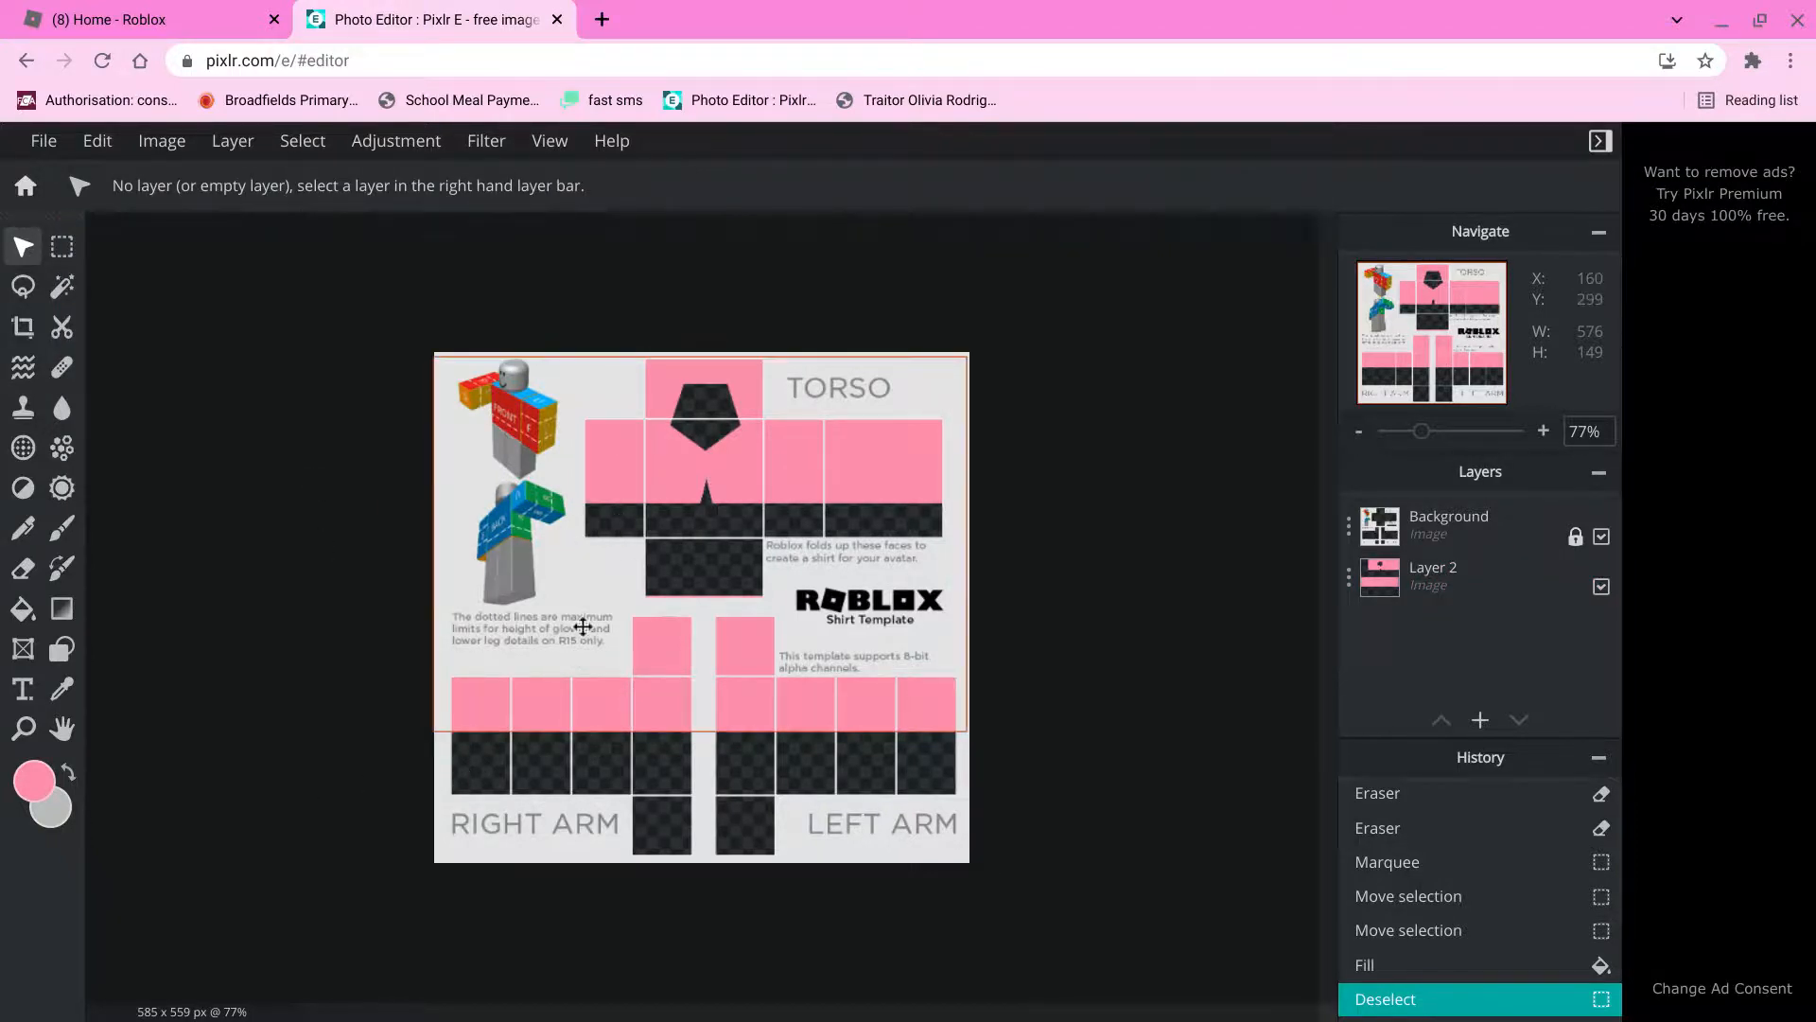
key(ctrl+z)
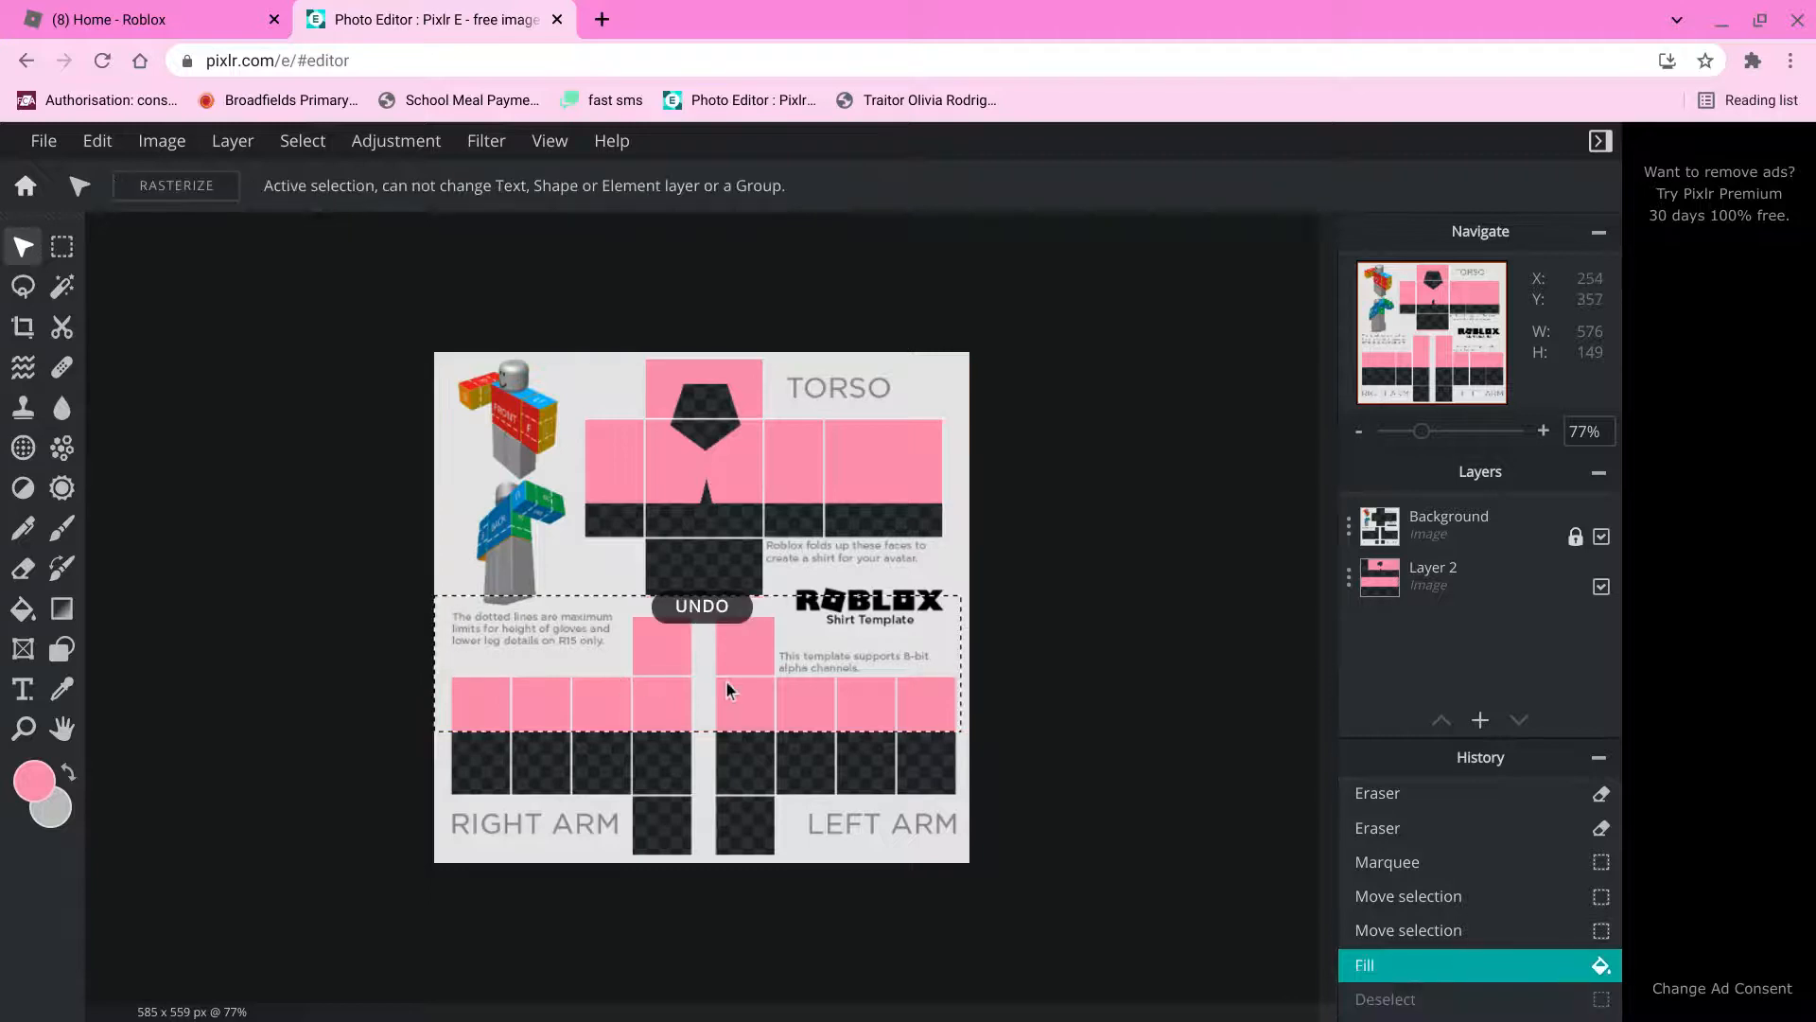
key(ctrl+z)
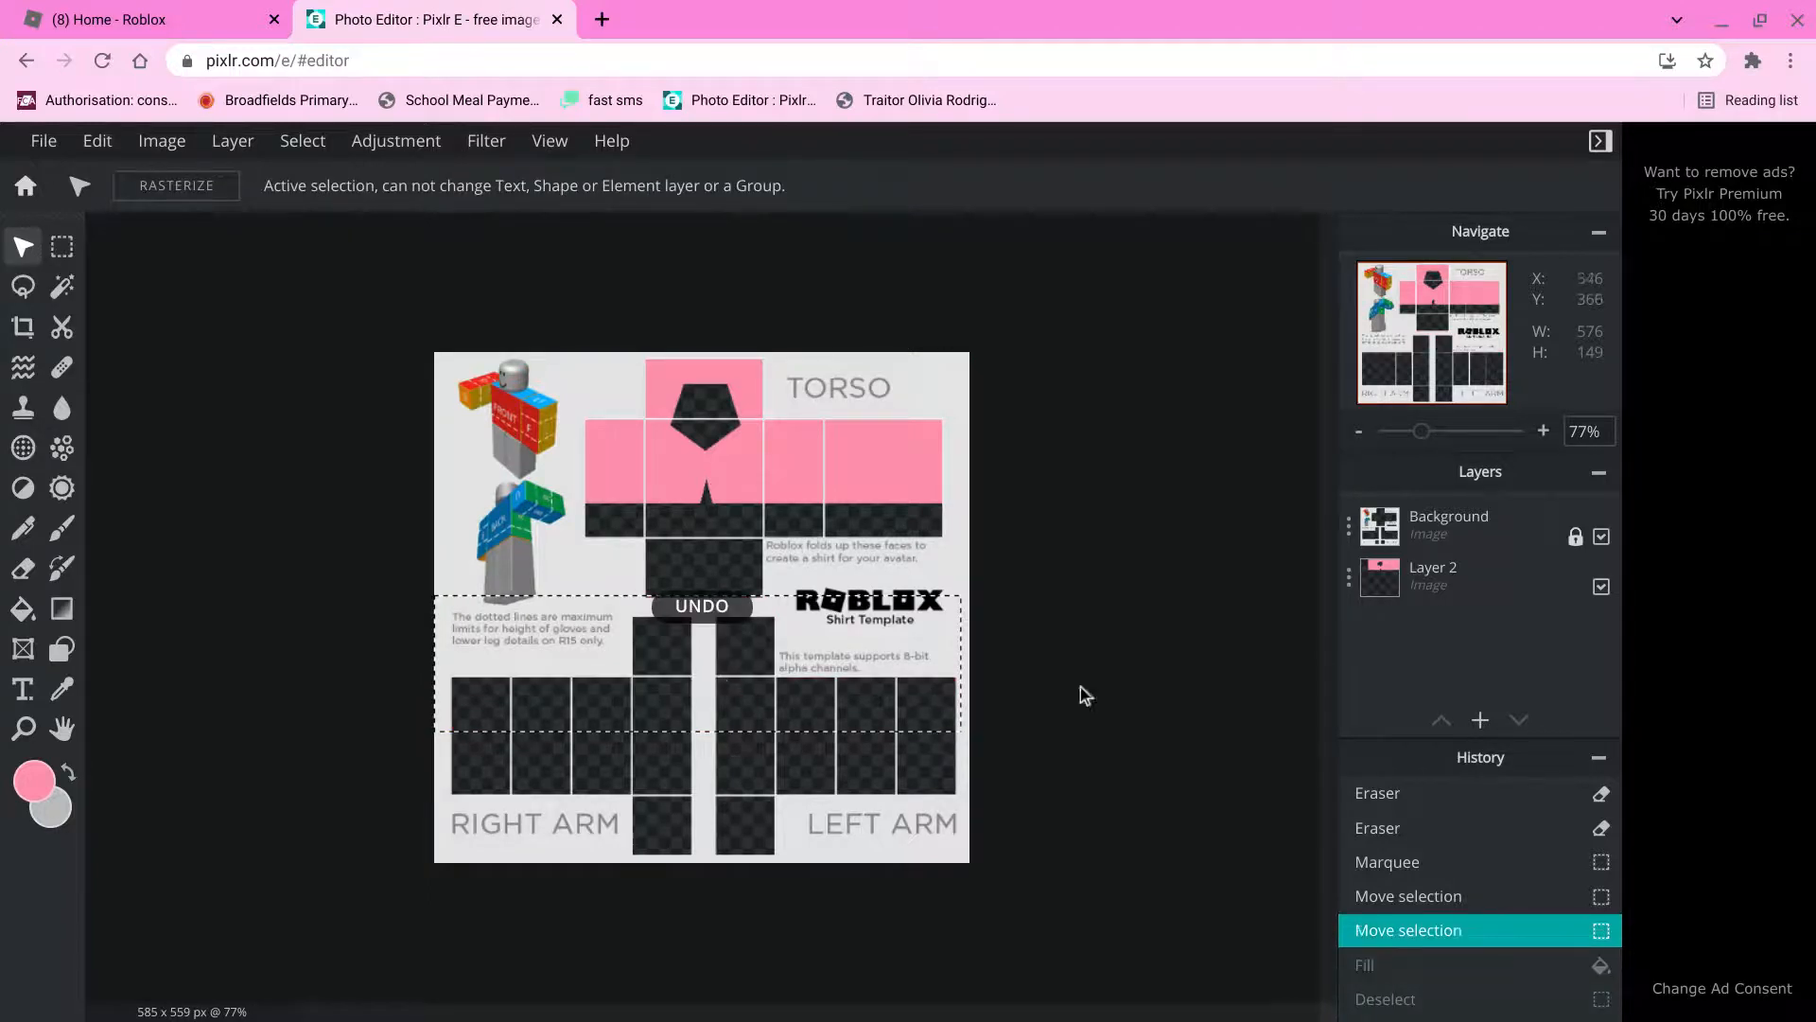
Add a new layer and fill the selected area over the arm panels with pink.
click(1481, 720)
click(679, 558)
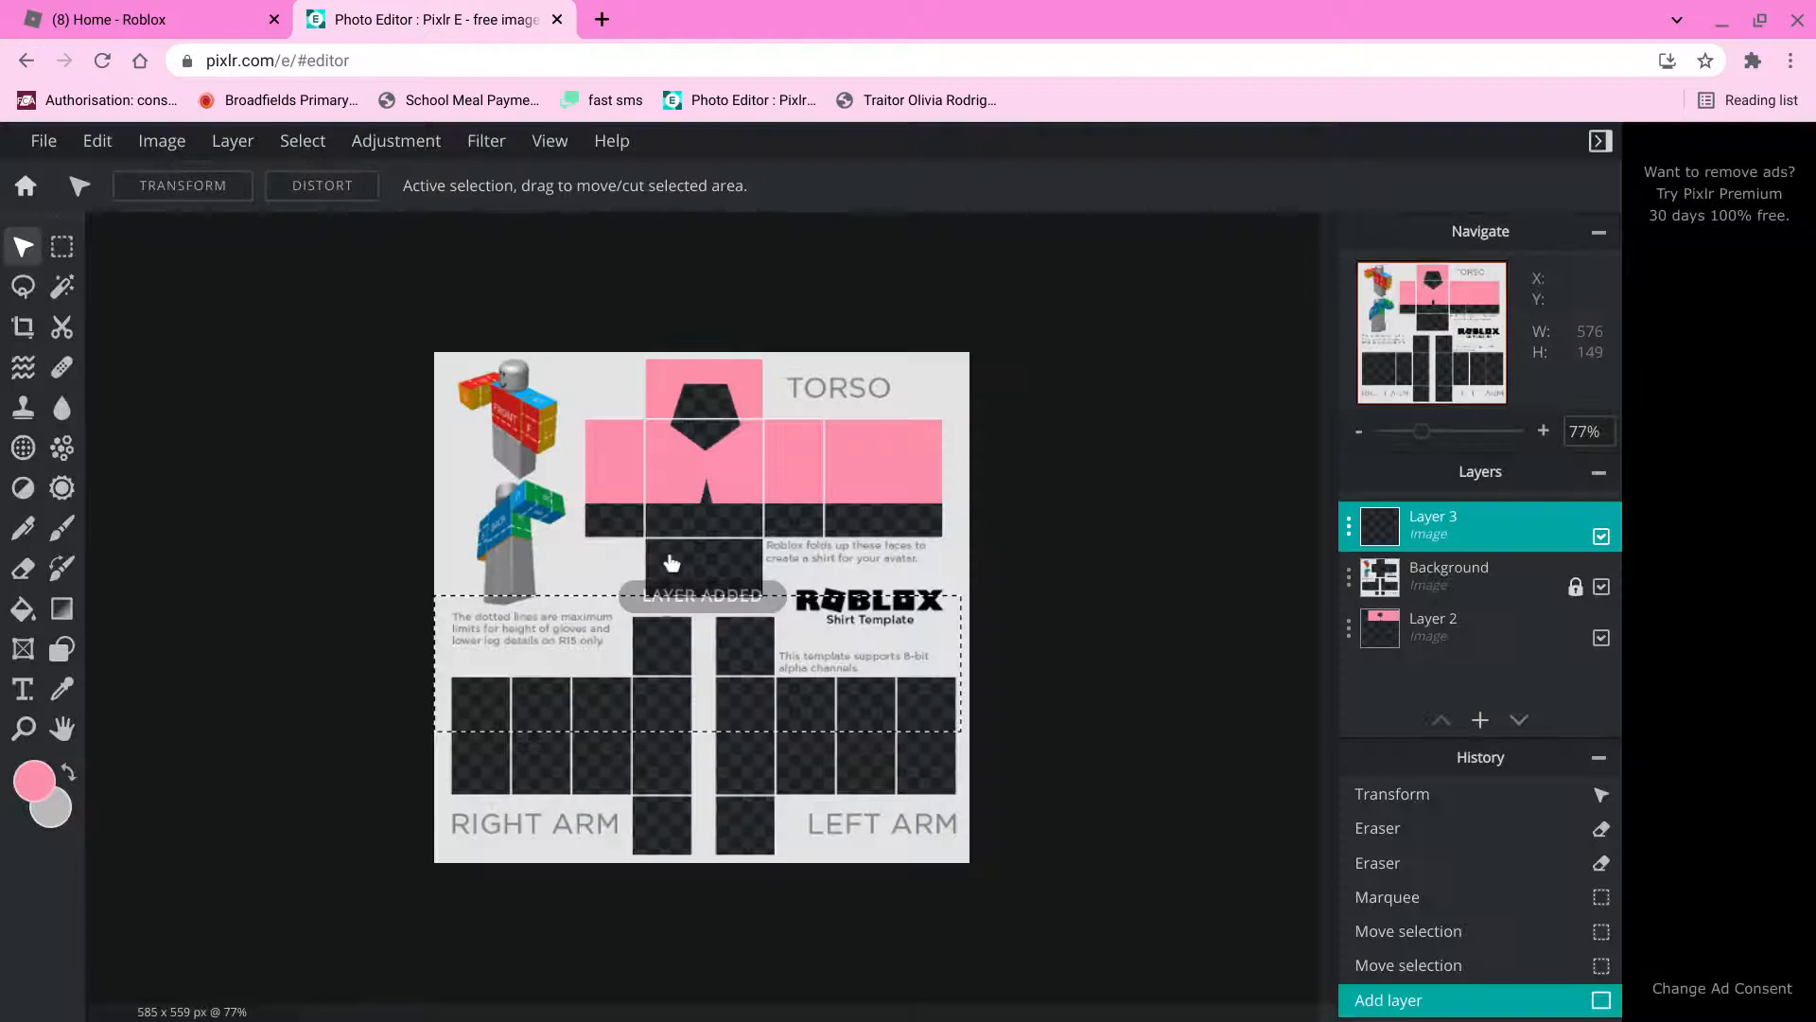
click(22, 608)
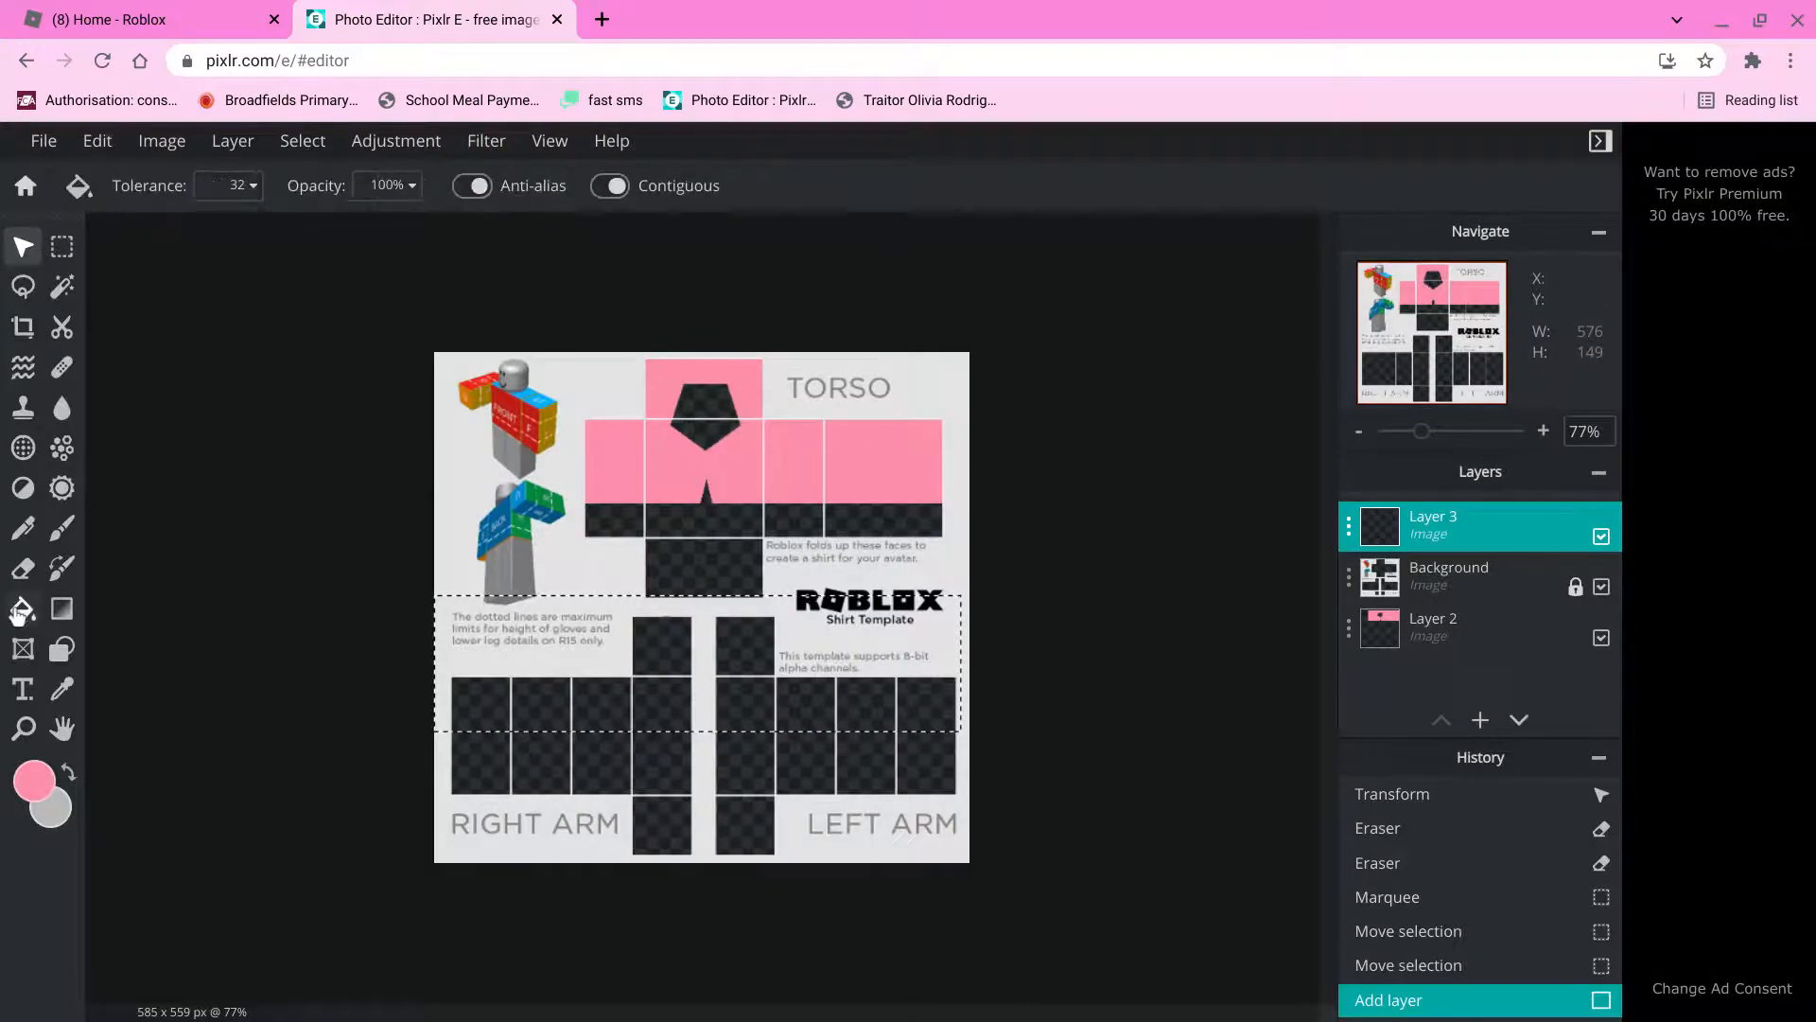
click(530, 713)
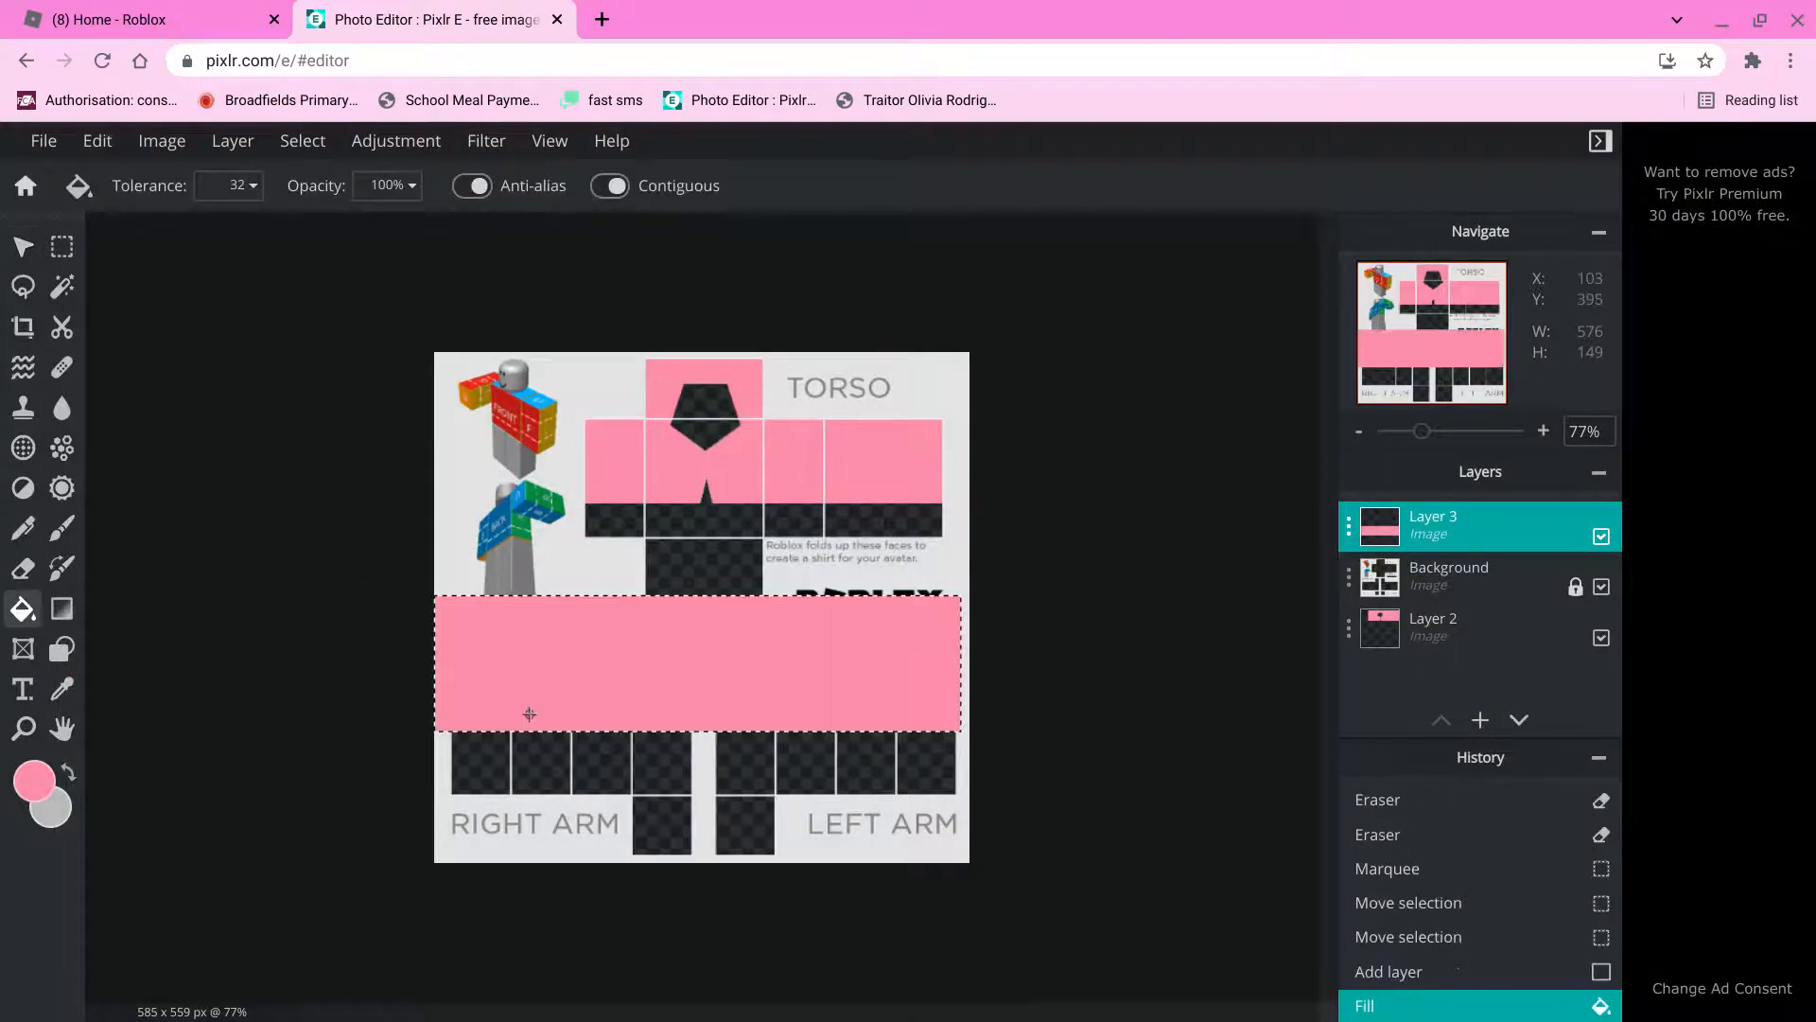
Move the pink sleeve layer, Layer 3, directly beneath the Background template layer and clear the selection.
drag(1464, 518, 1461, 567)
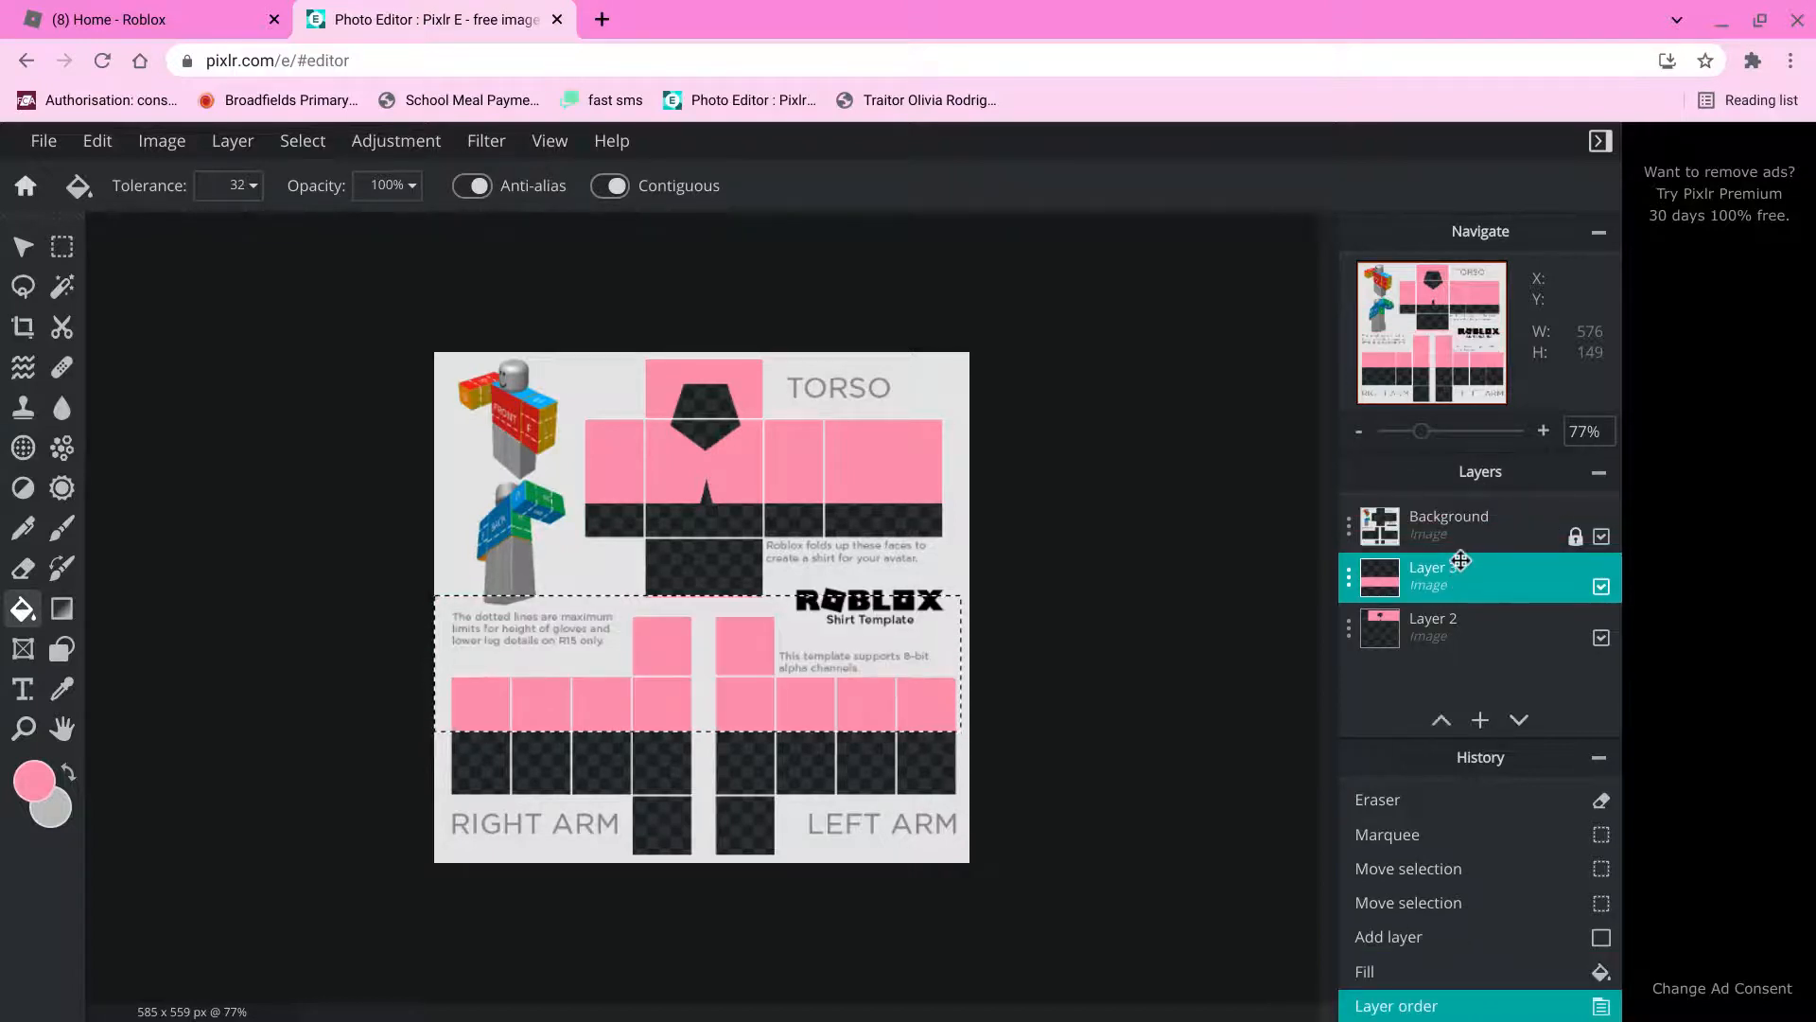
key(ctrl+d)
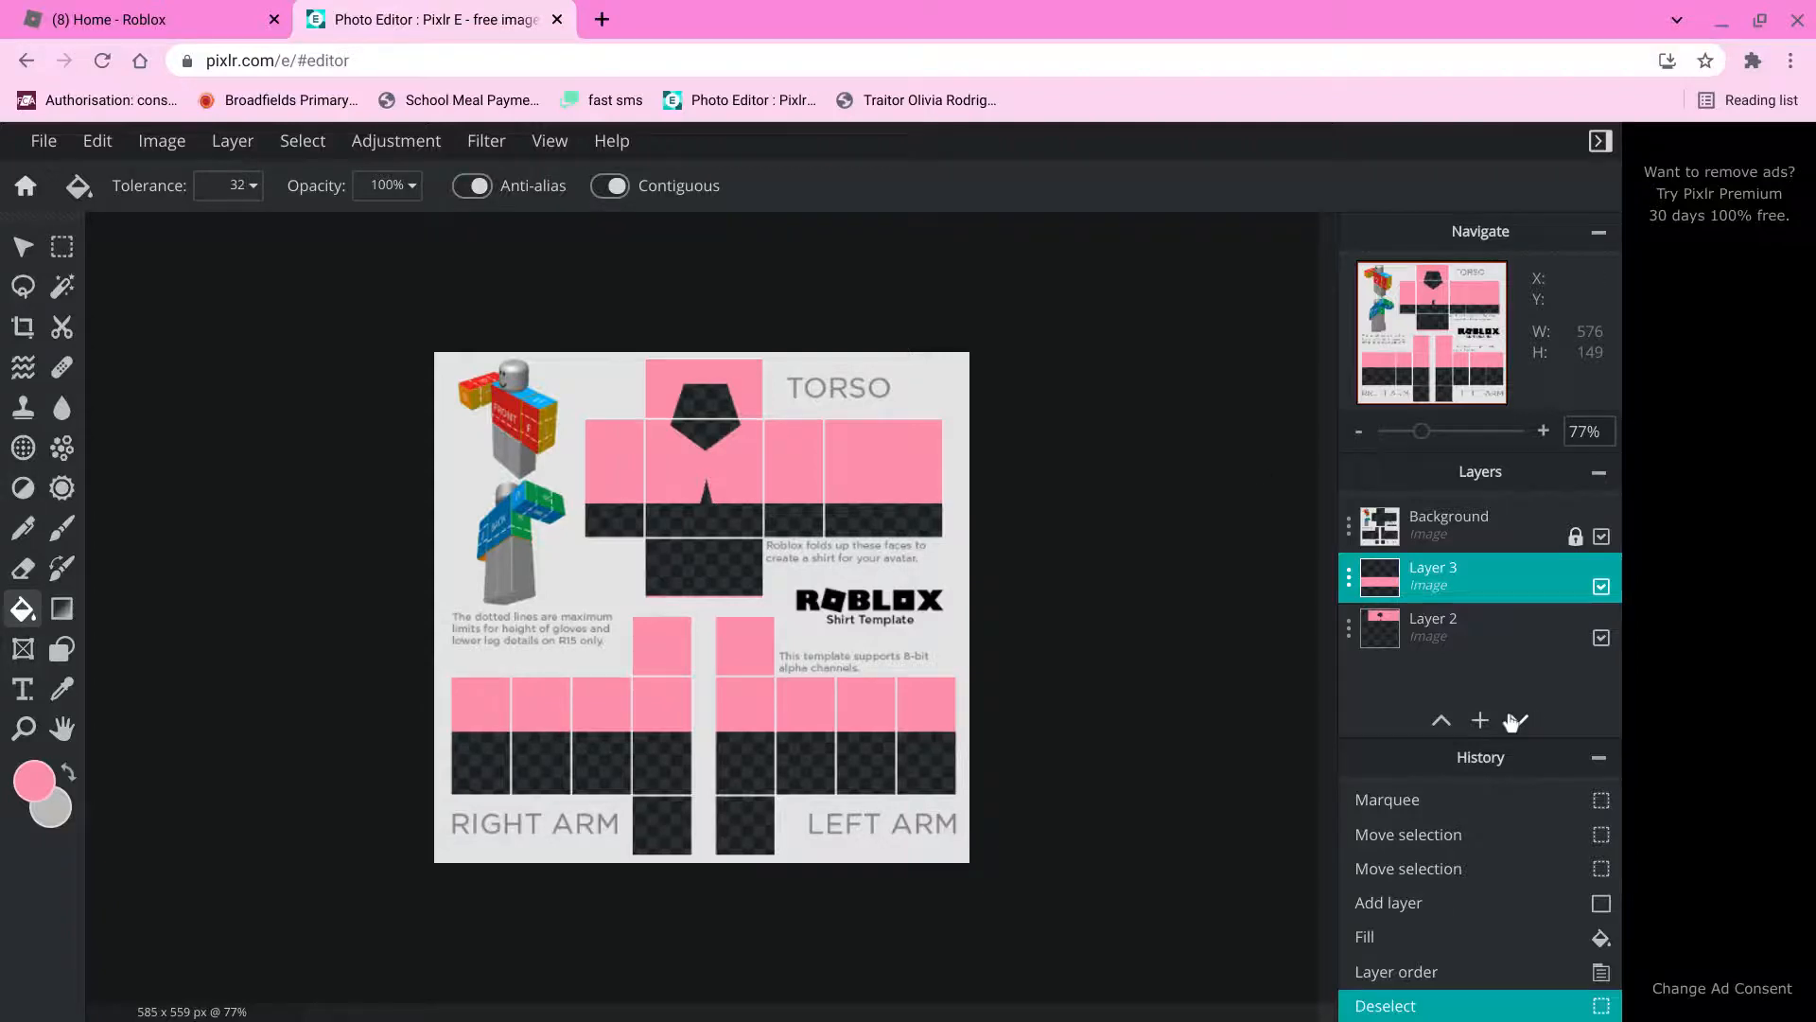
Add a new layer for brush shading and set the secondary colour to black (#000000).
click(1481, 720)
click(705, 585)
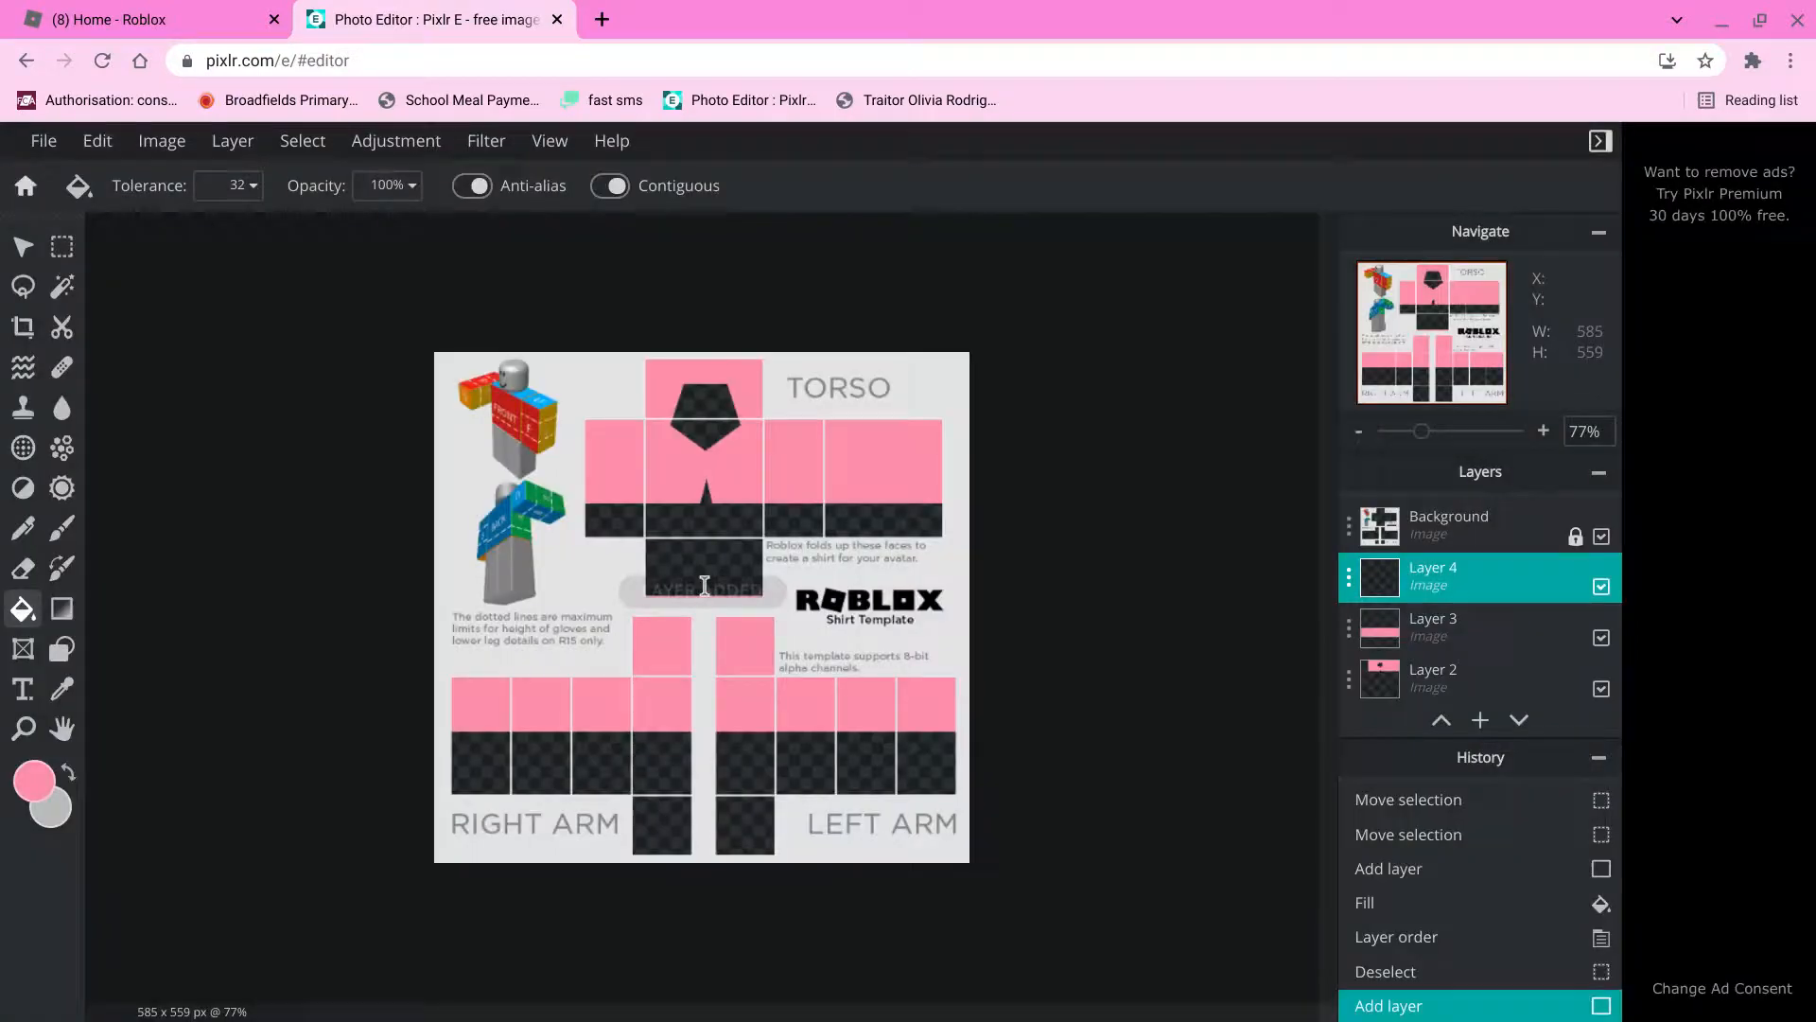
click(62, 528)
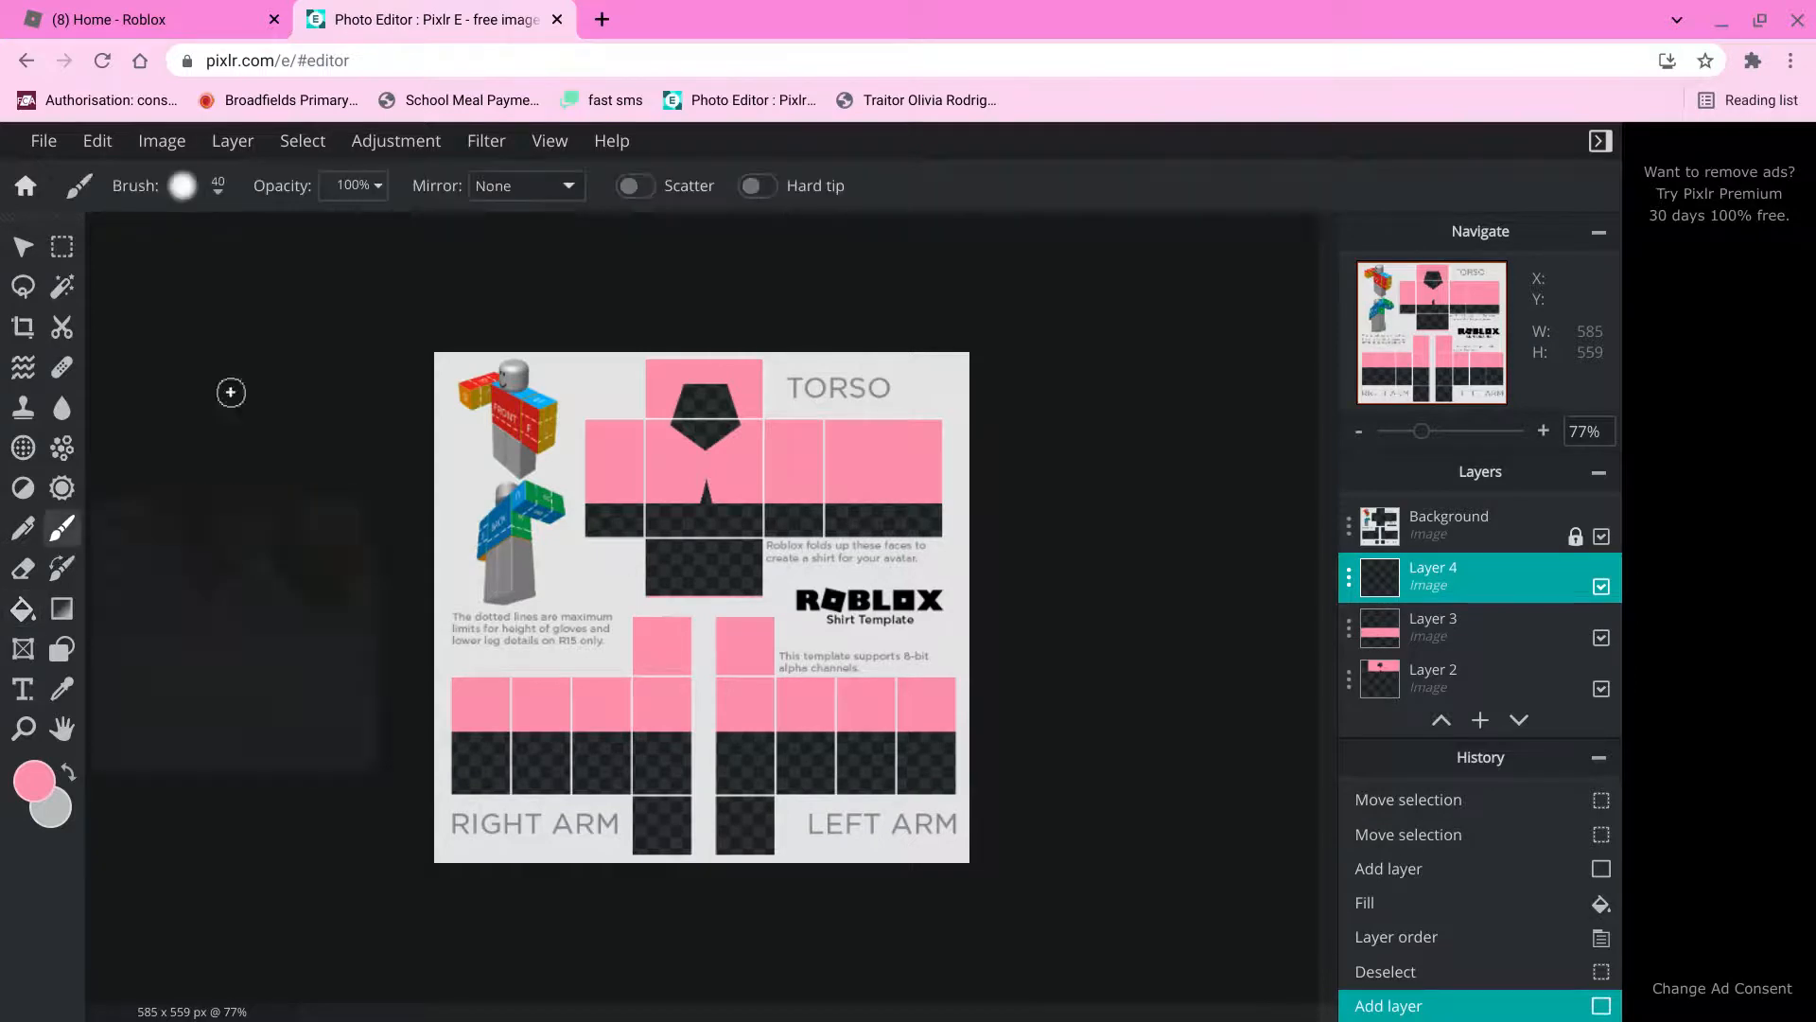
click(170, 187)
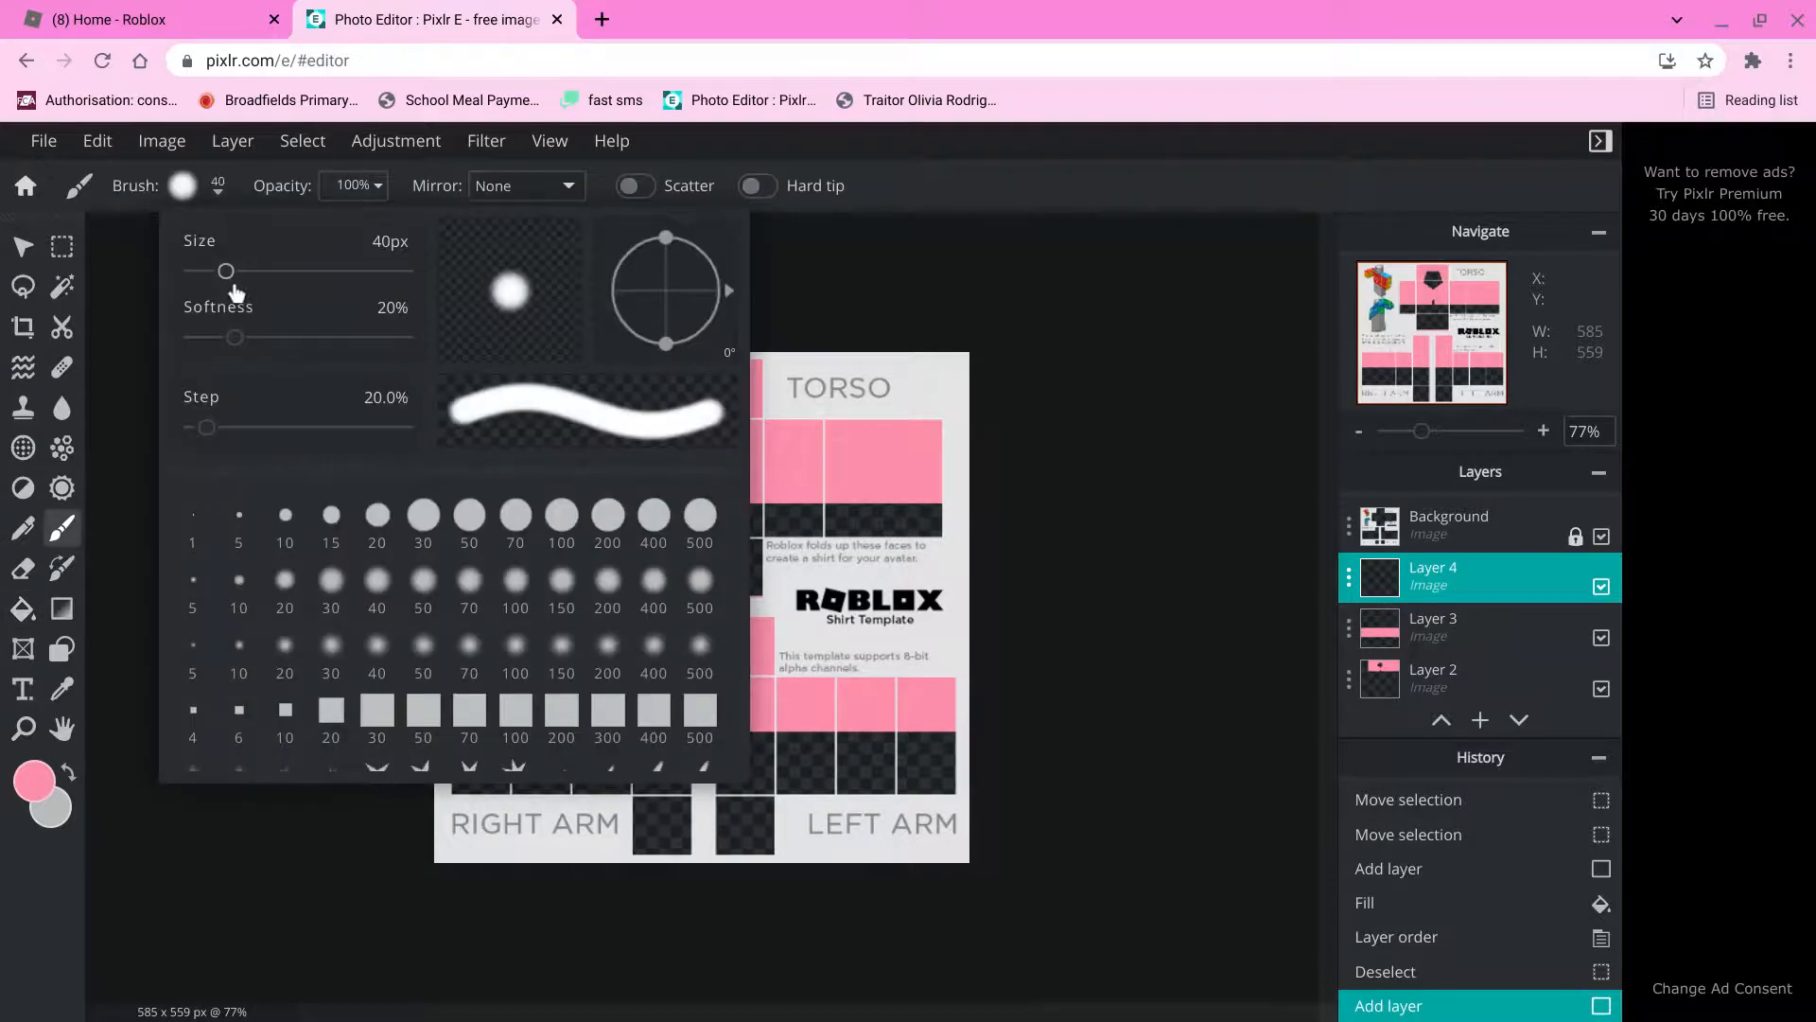
click(50, 808)
click(49, 808)
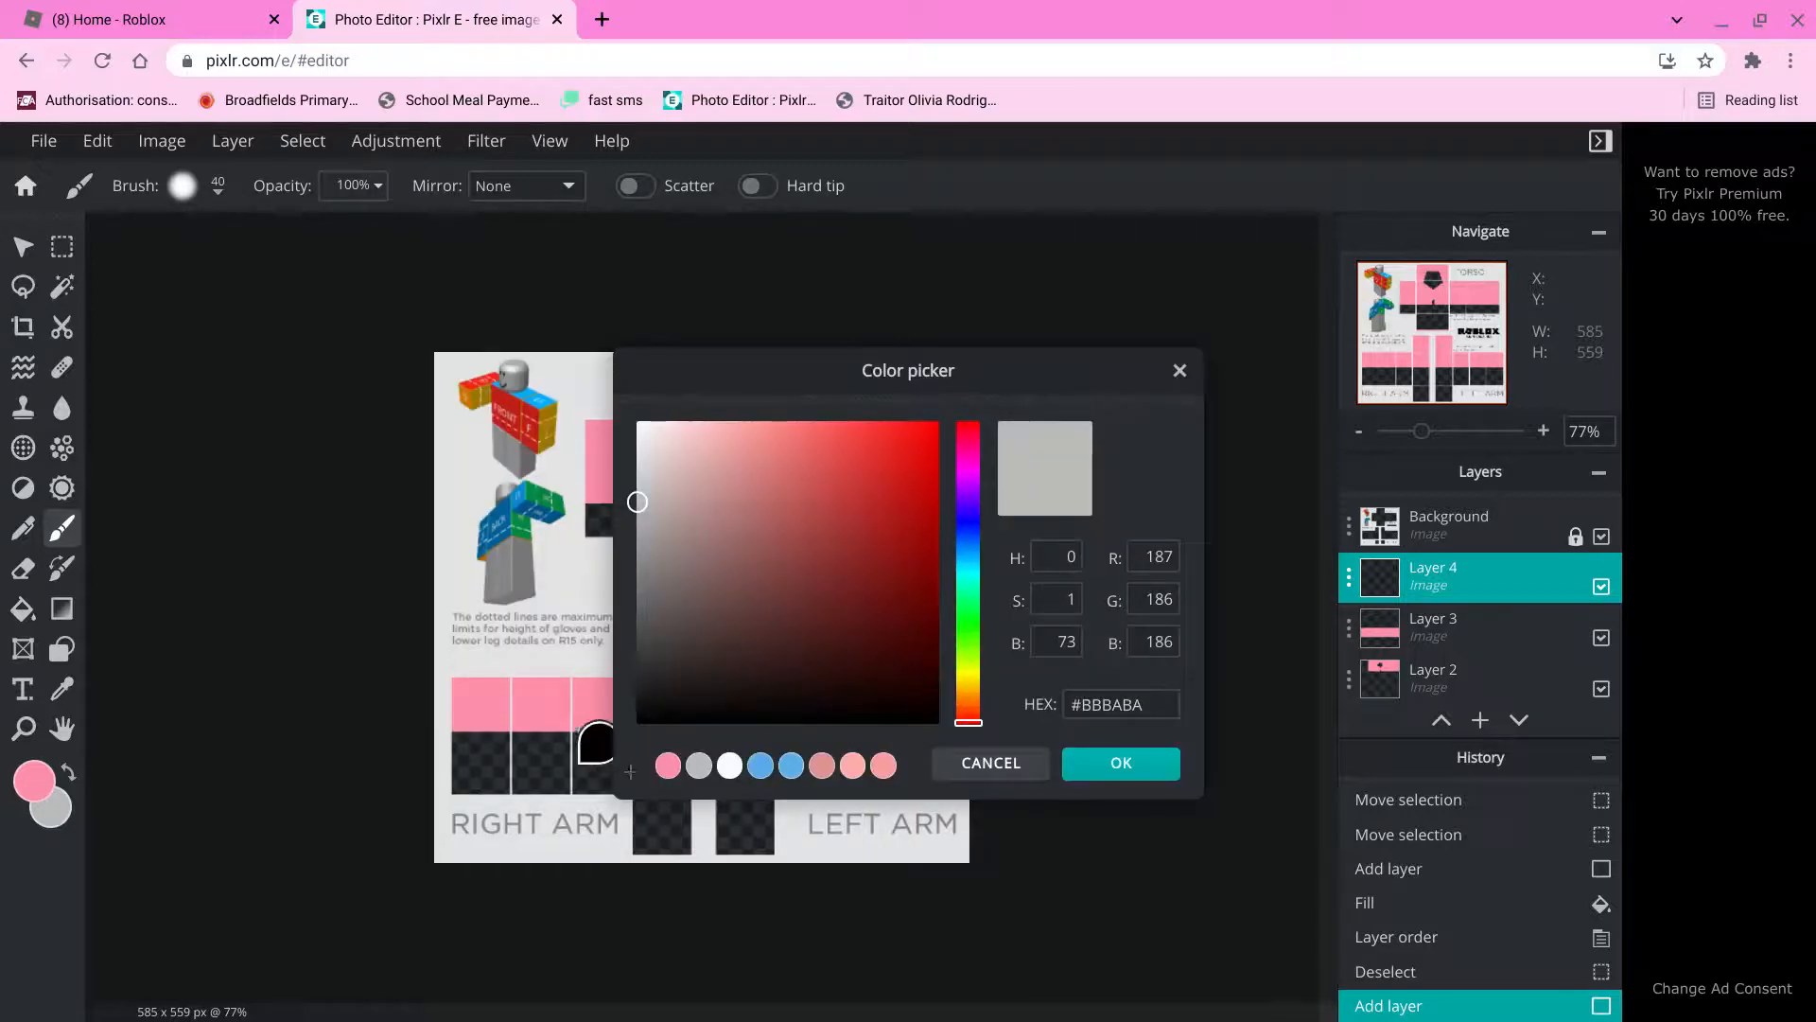
drag(917, 685, 939, 724)
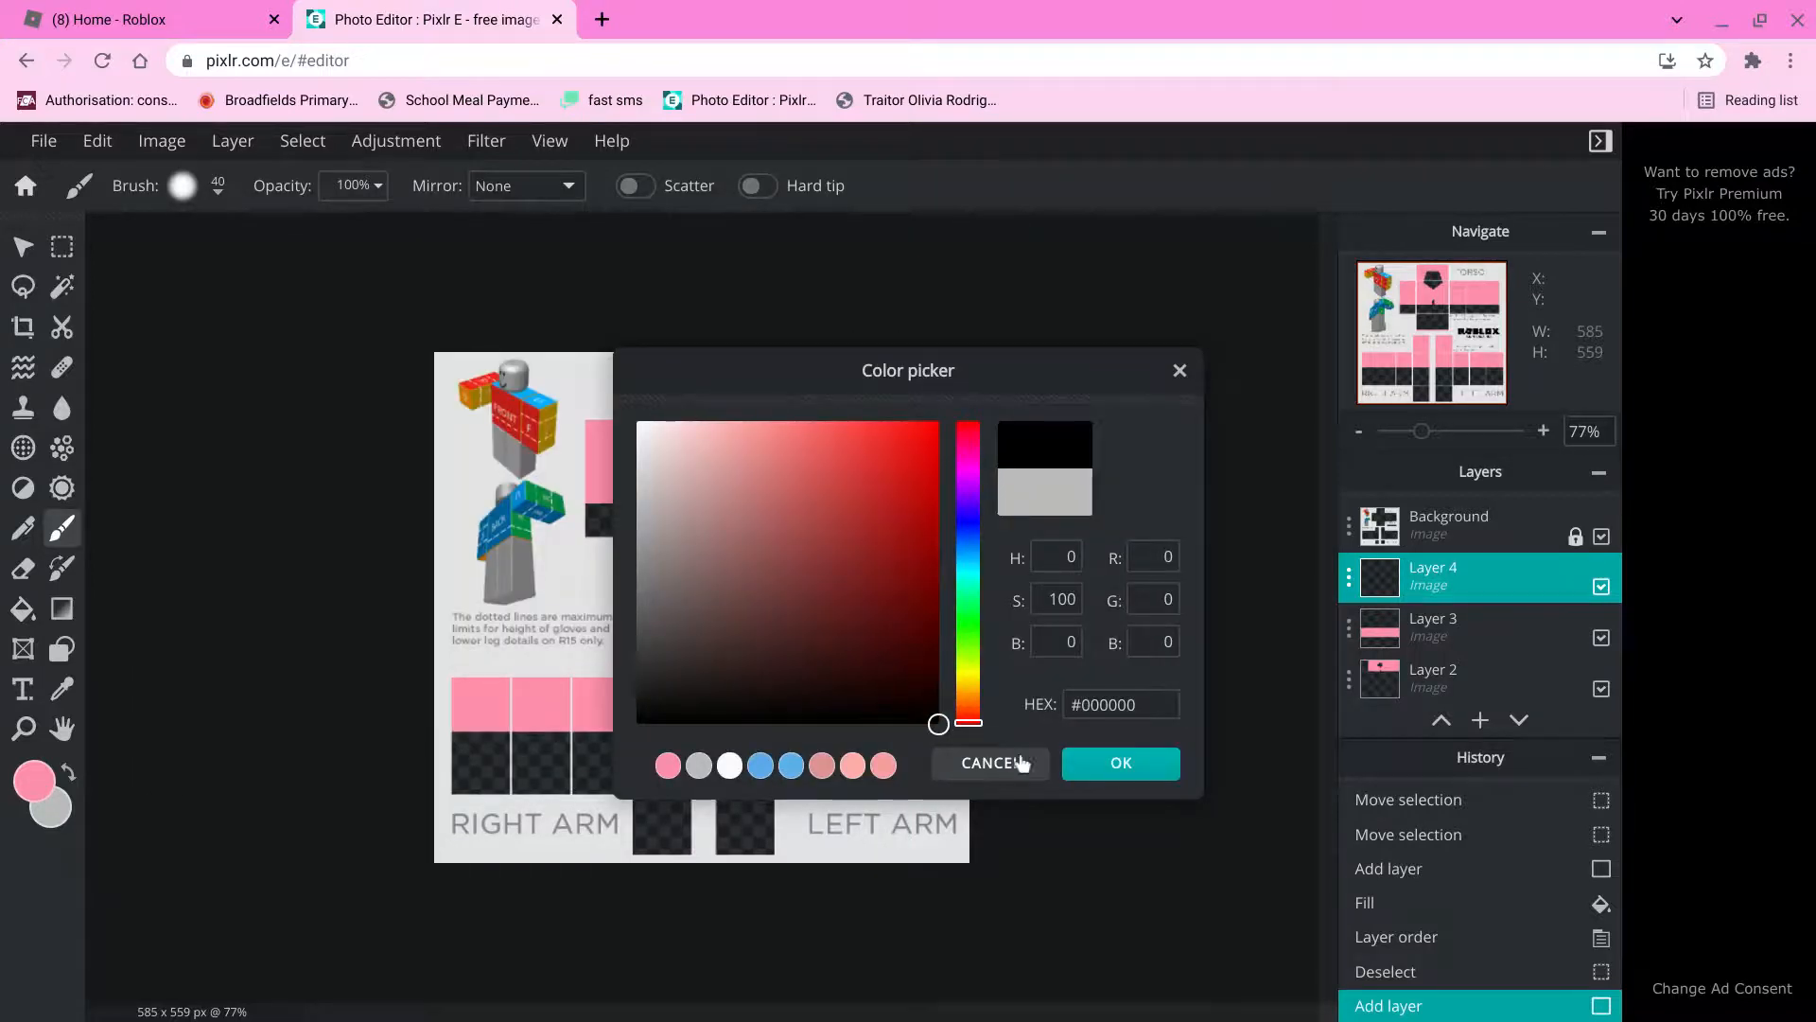
click(1073, 768)
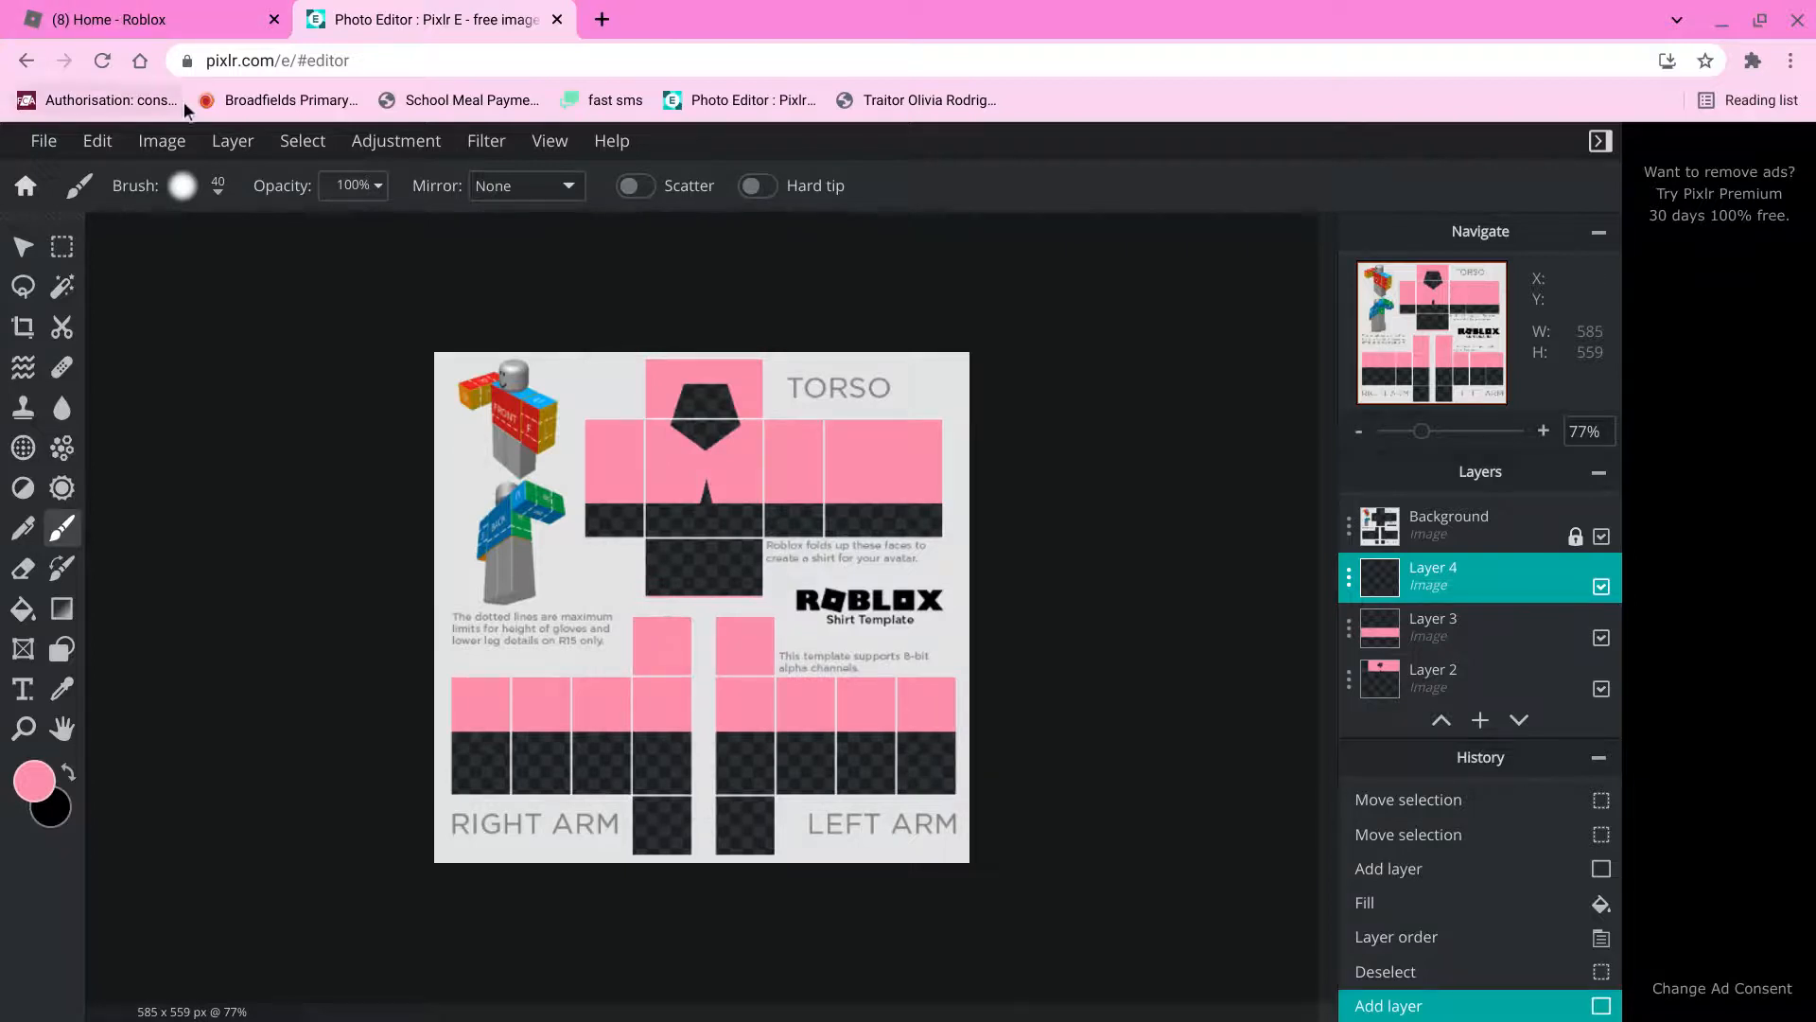
Set the brush to 3% softness and a size of 33 px.
click(214, 184)
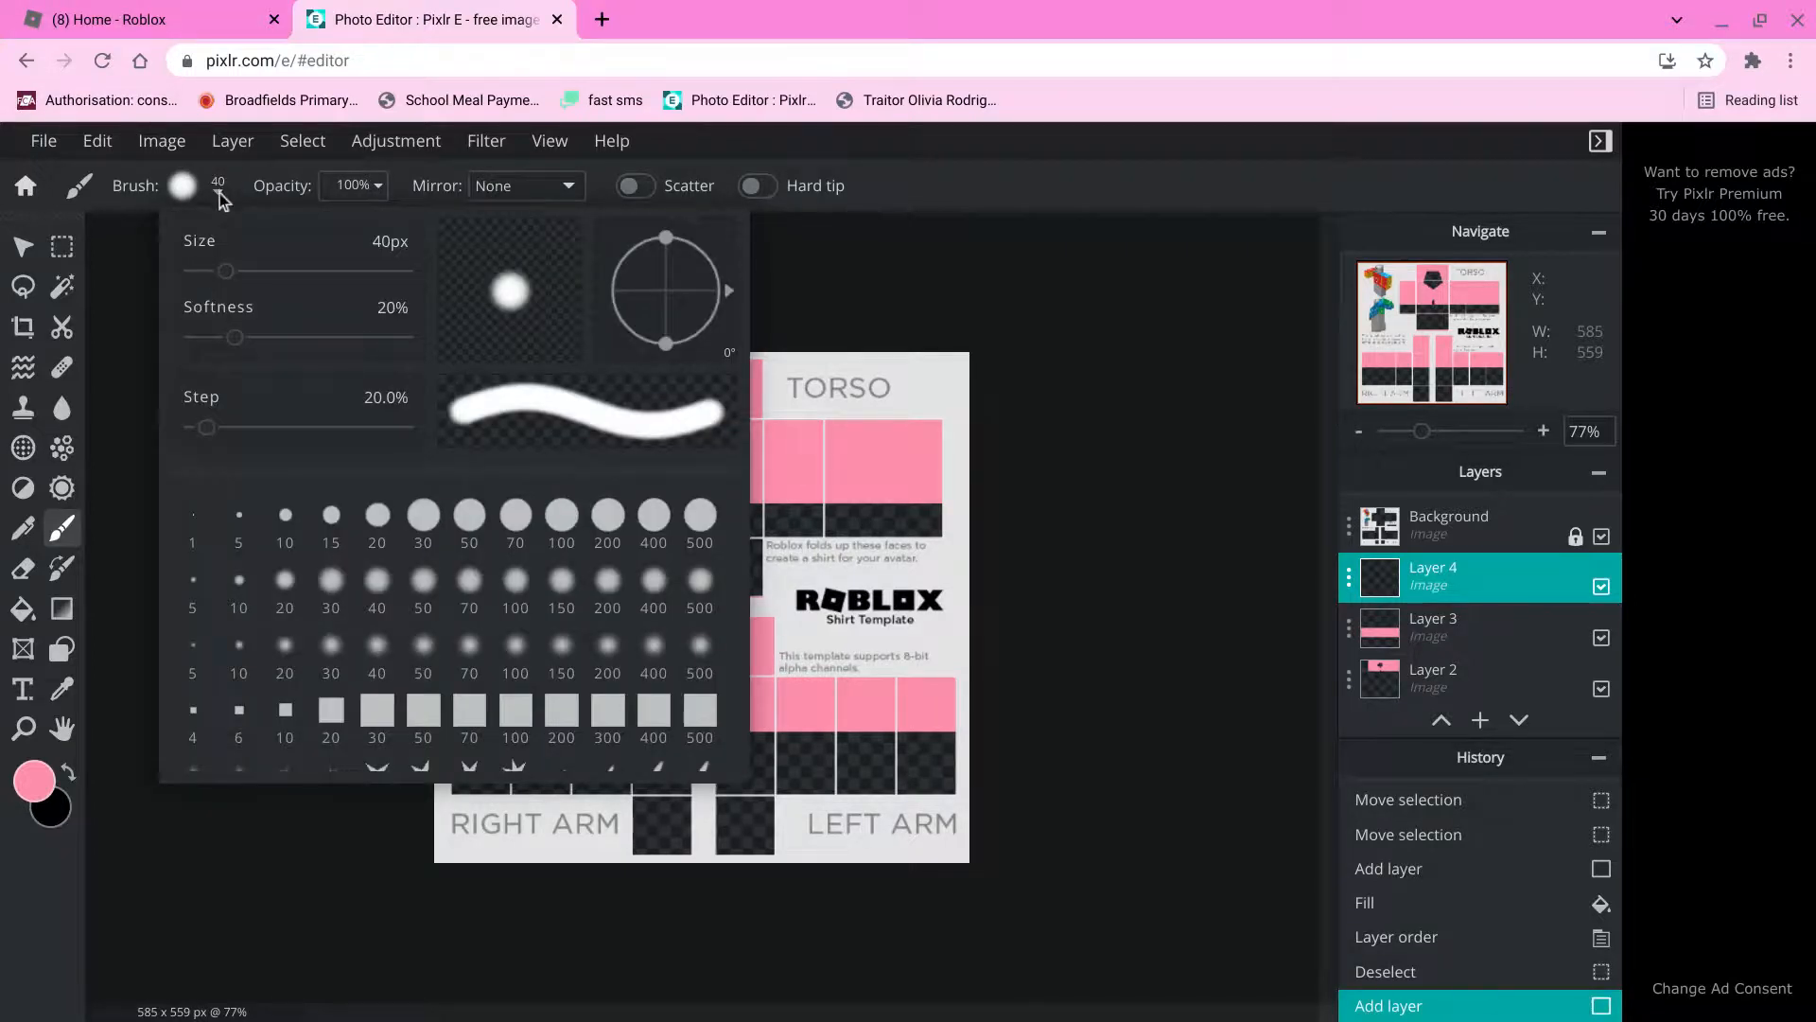
drag(236, 343, 201, 337)
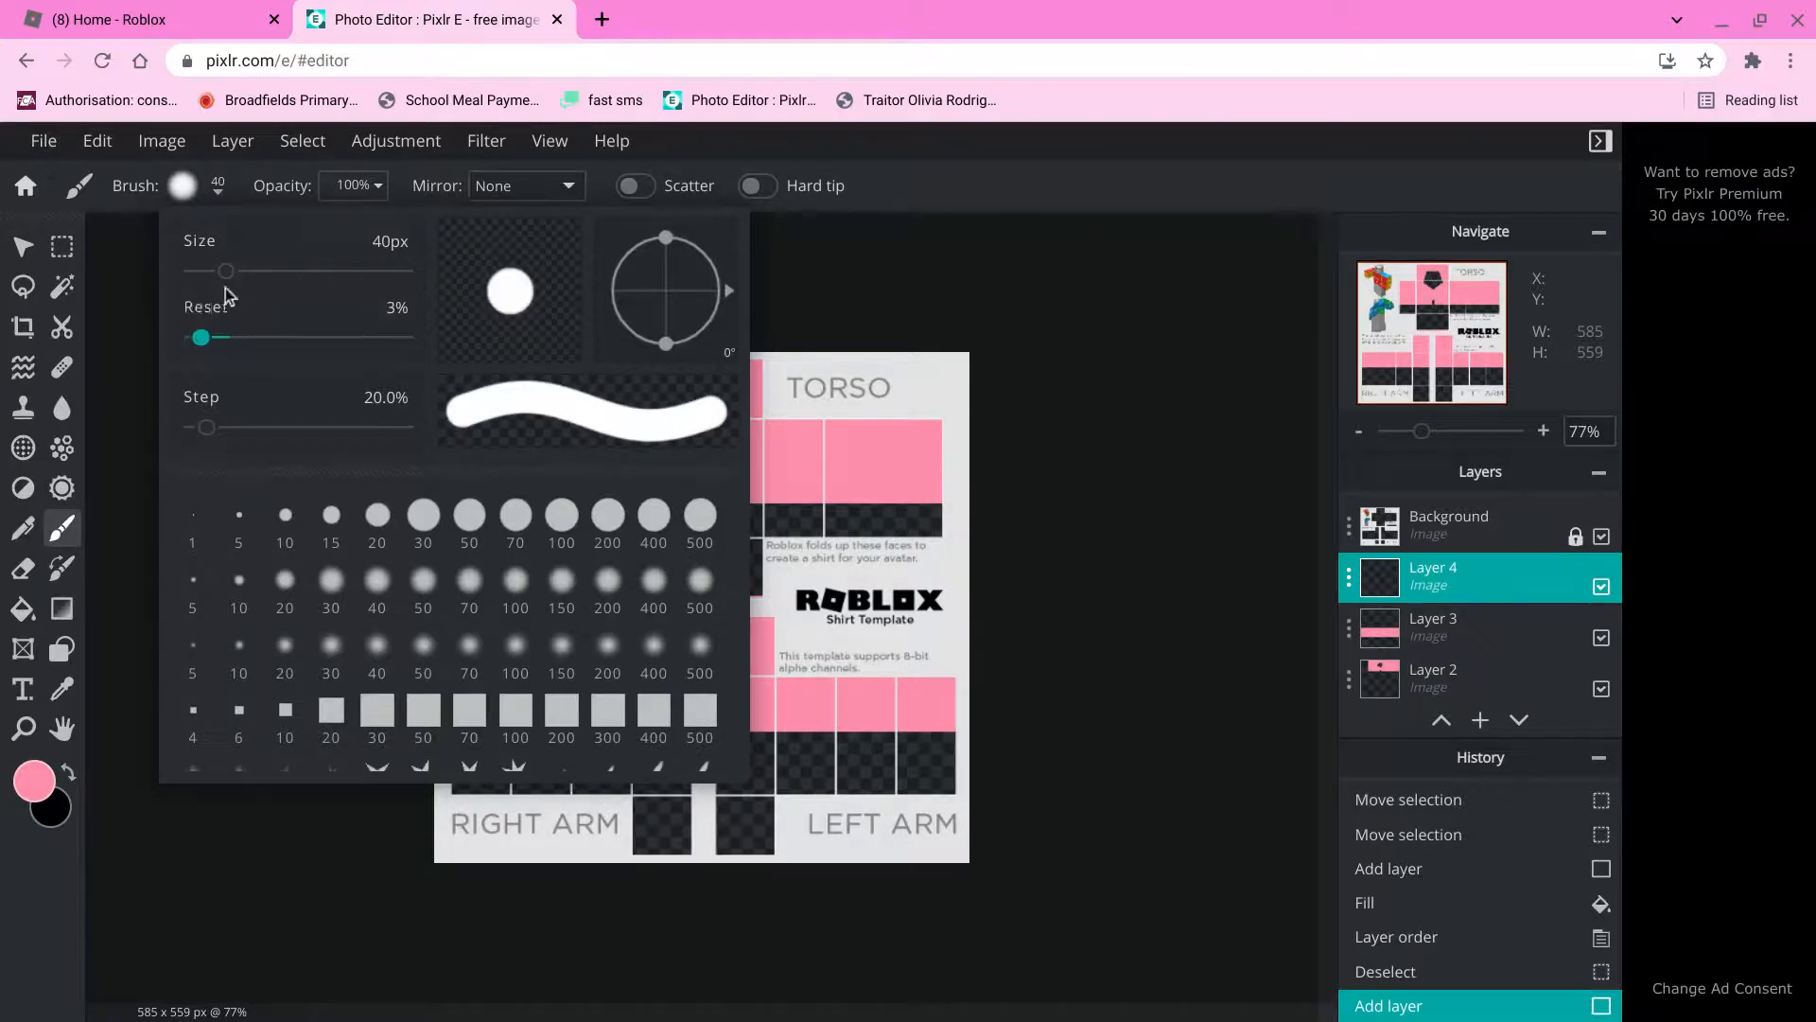
click(248, 270)
drag(247, 271, 223, 275)
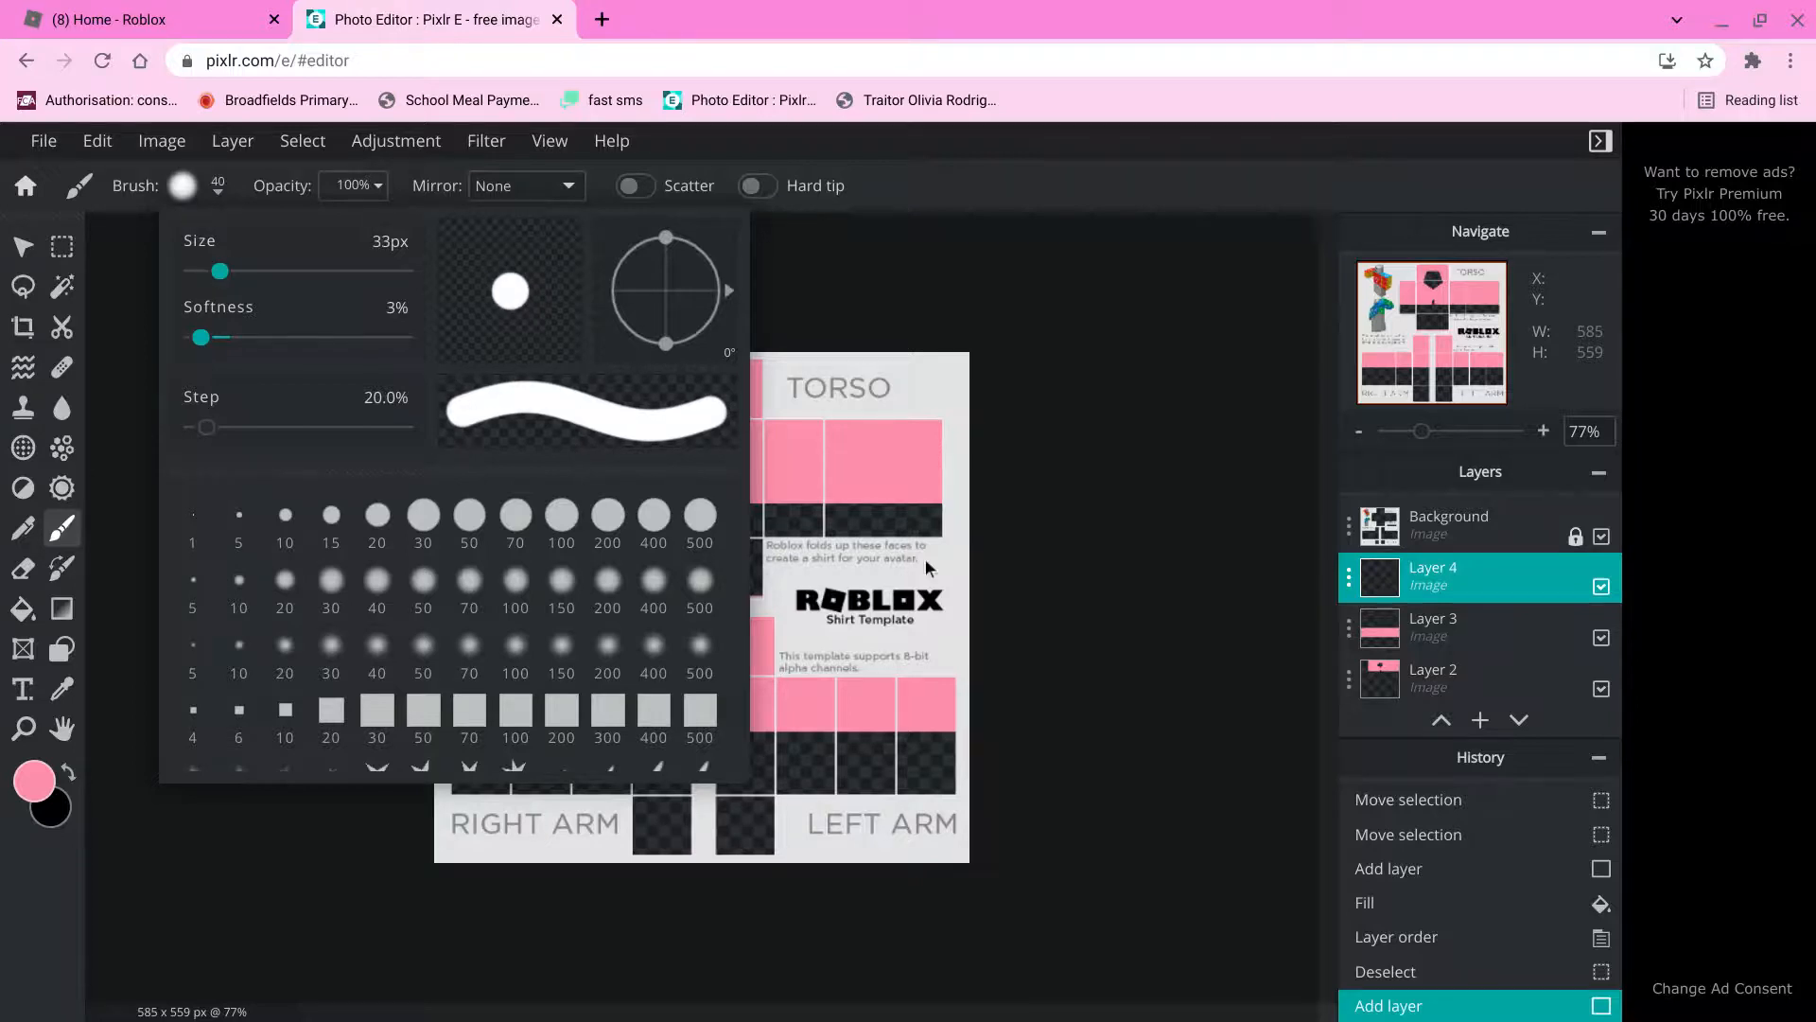
Make black the foreground colour and paint vertical strokes on Layer 4 along the side edges of the pink torso panels.
scroll(824, 474, up, 2)
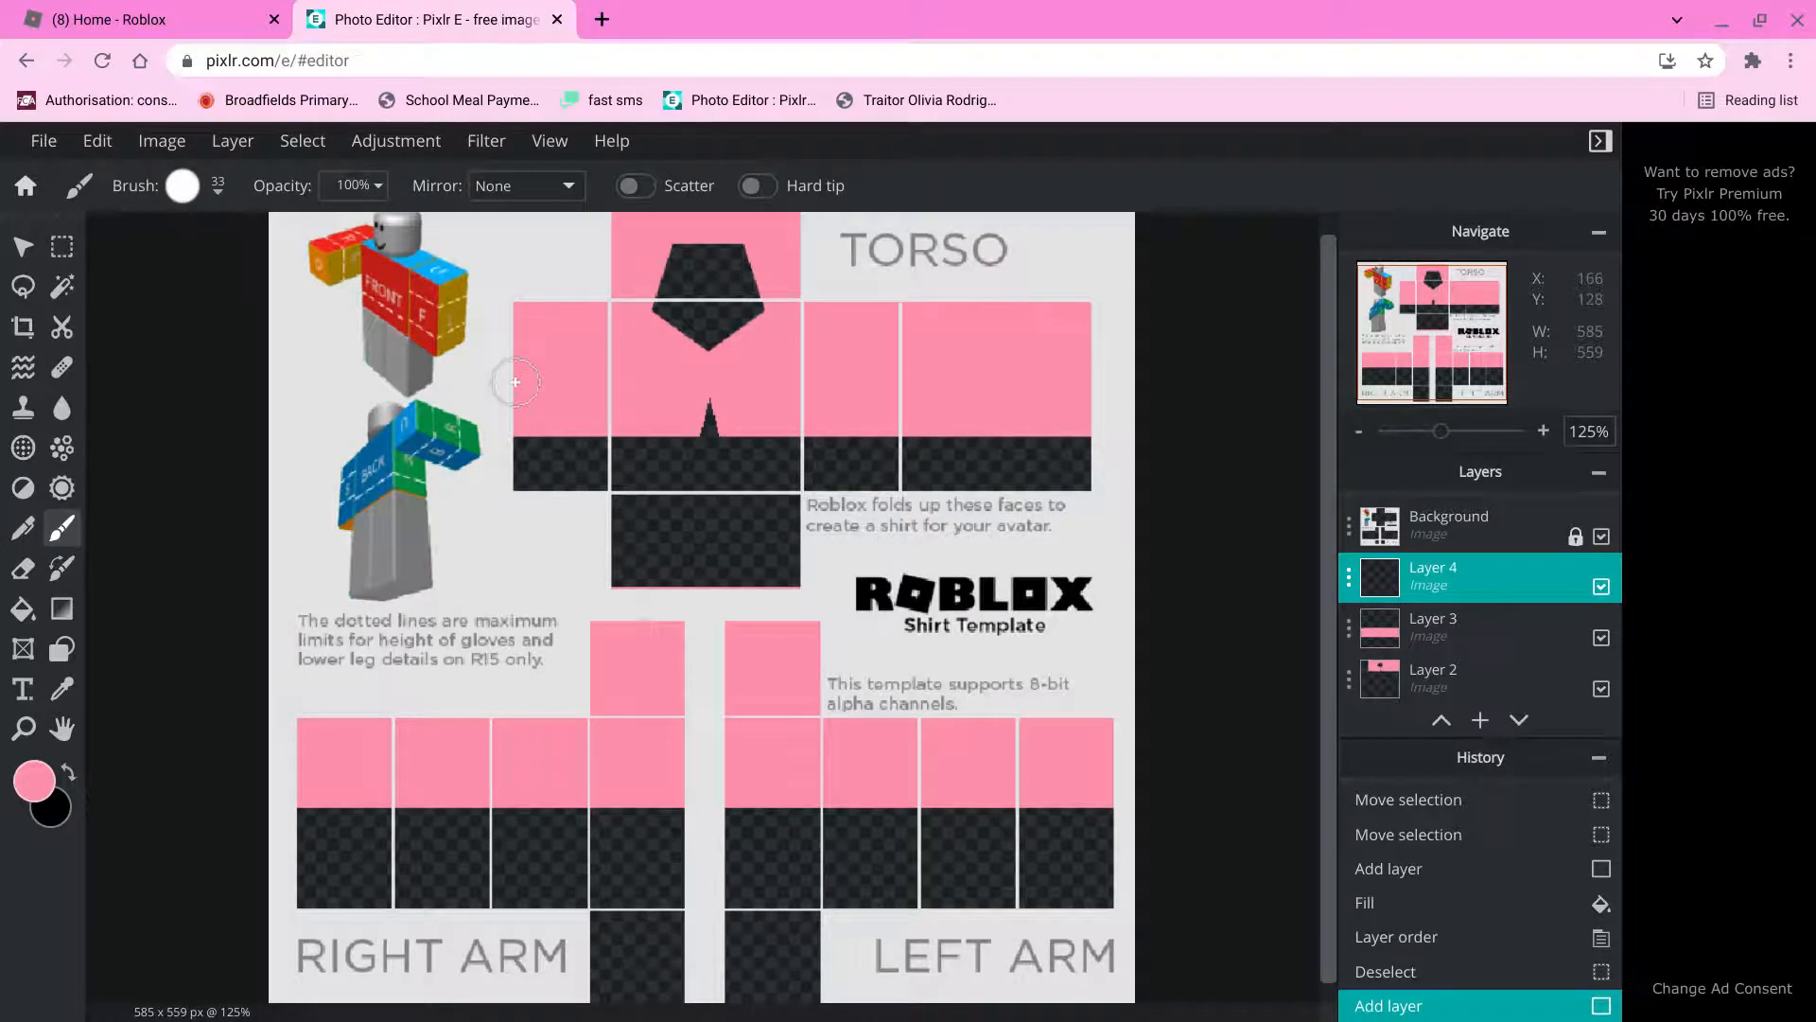
click(519, 418)
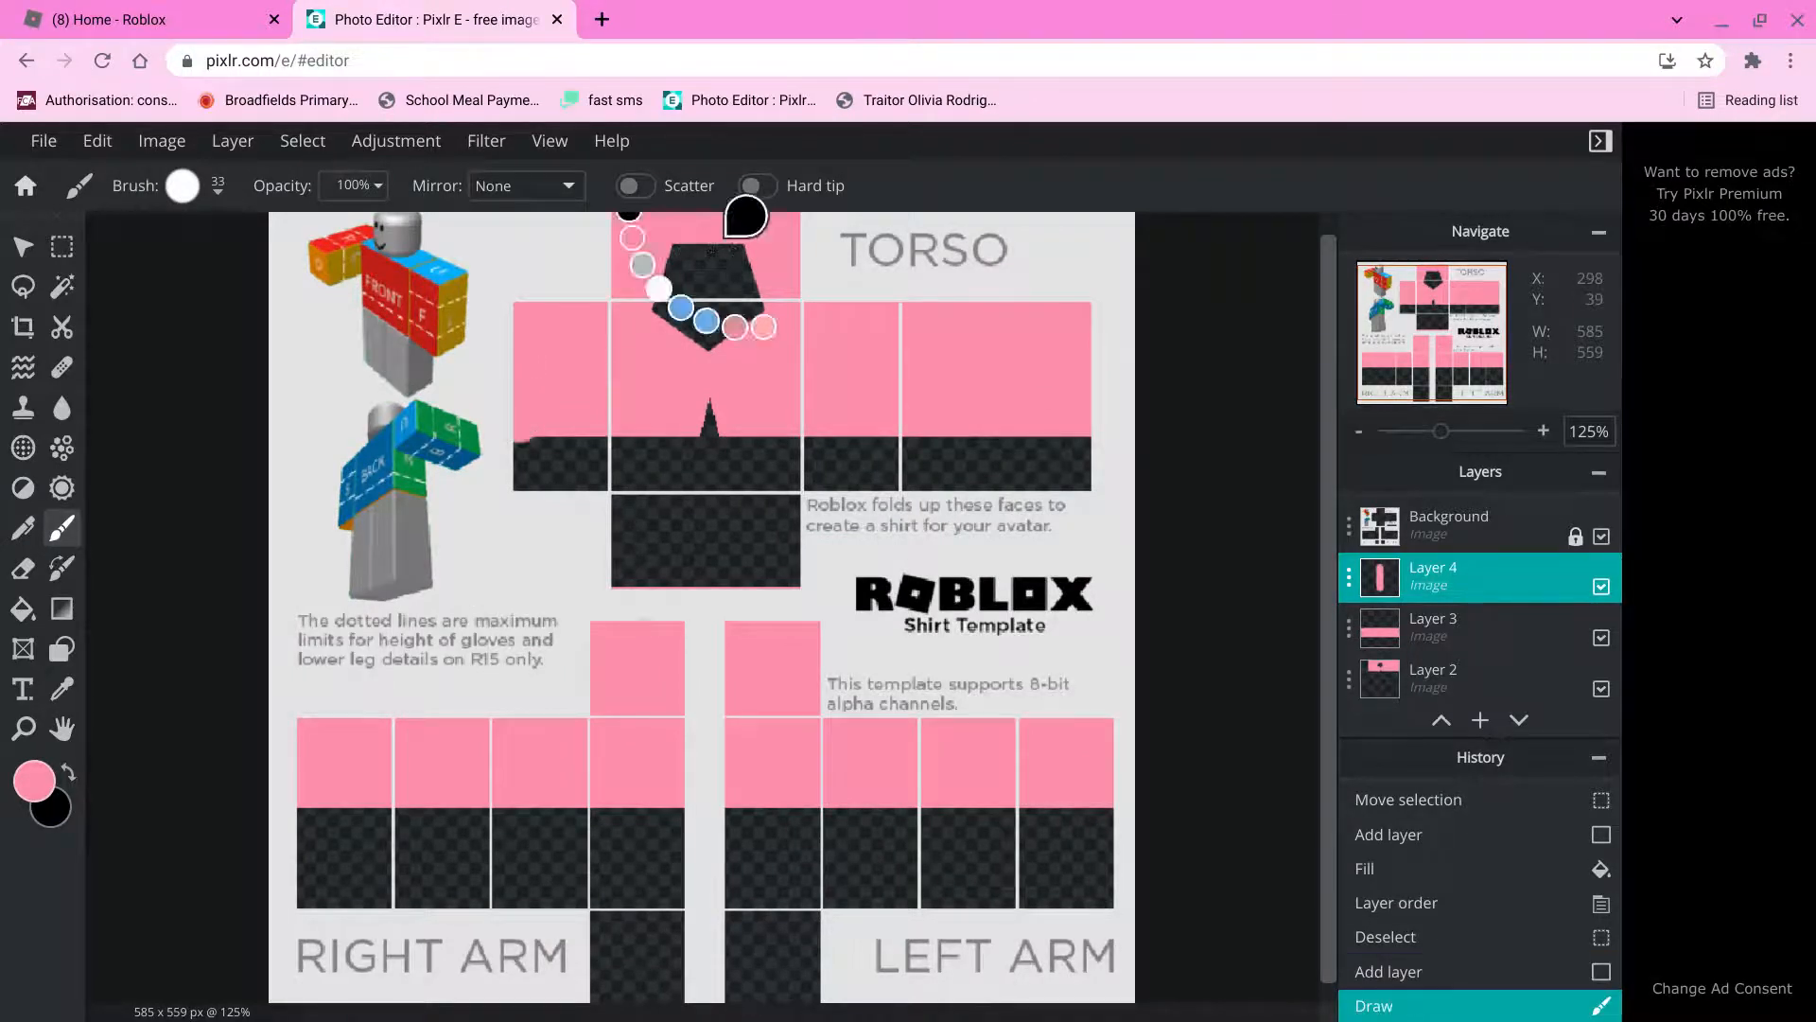
key(ctrl+z)
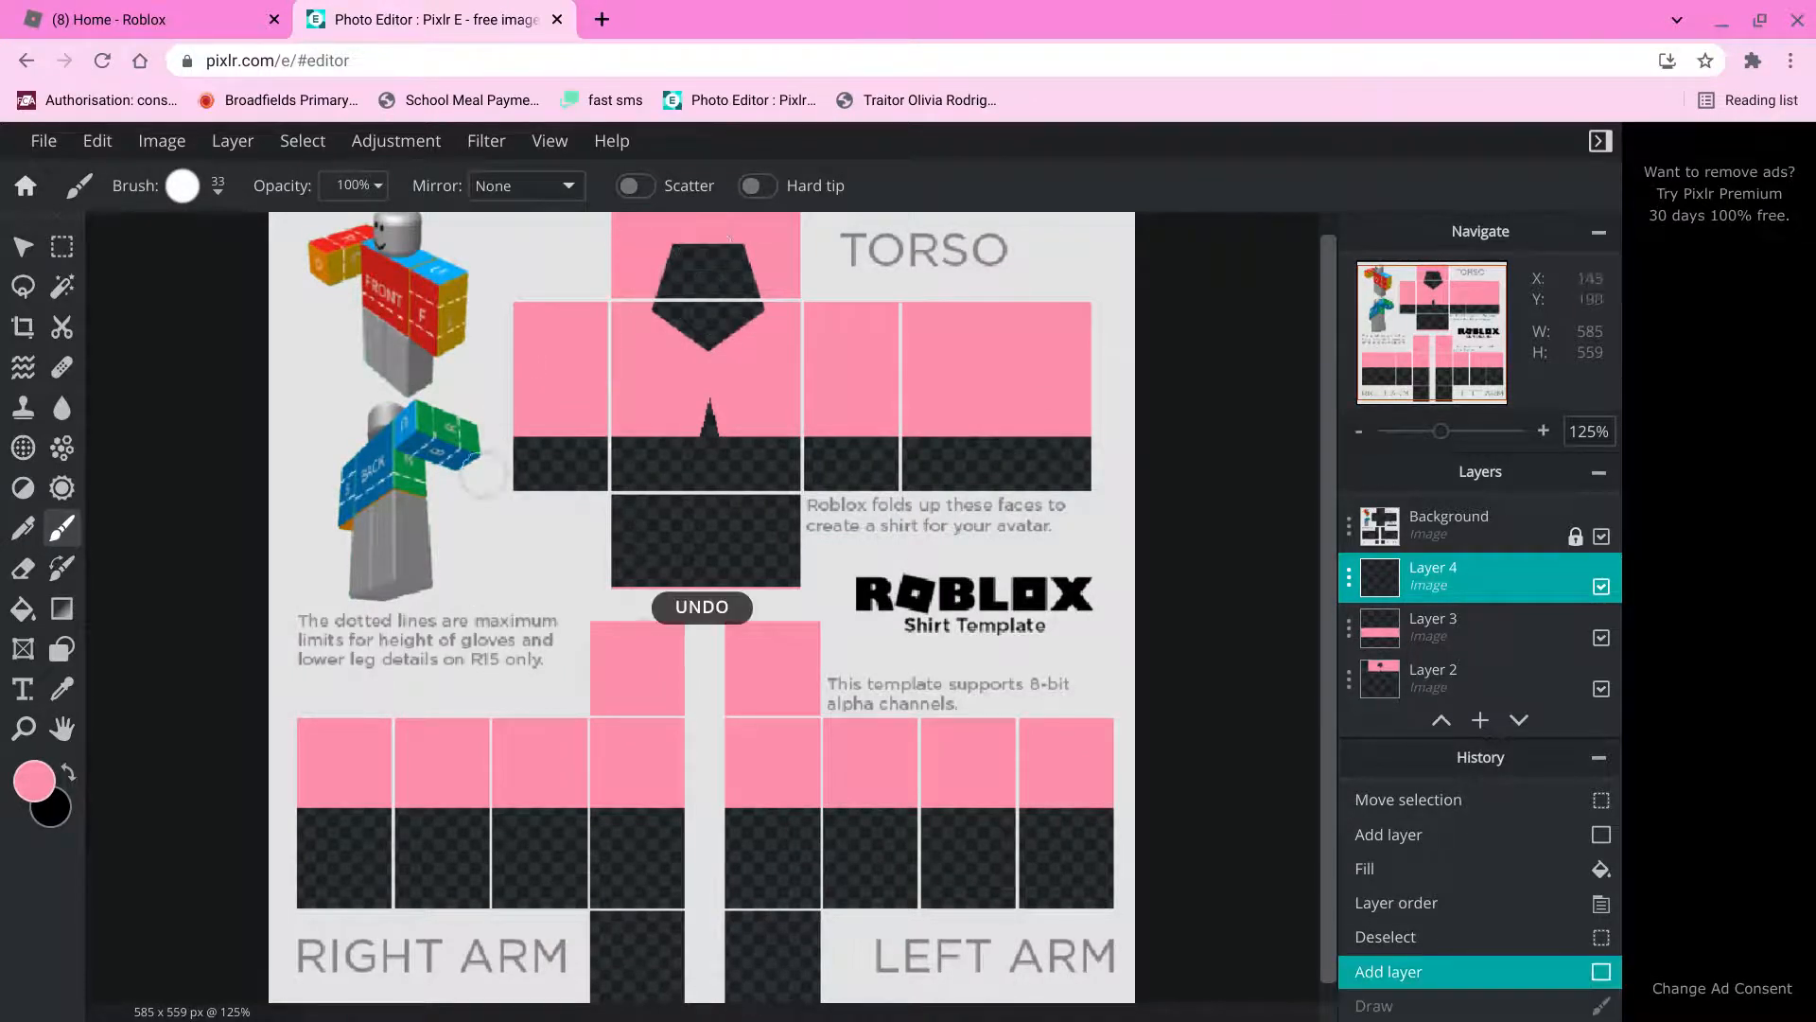
click(67, 774)
drag(528, 302, 515, 438)
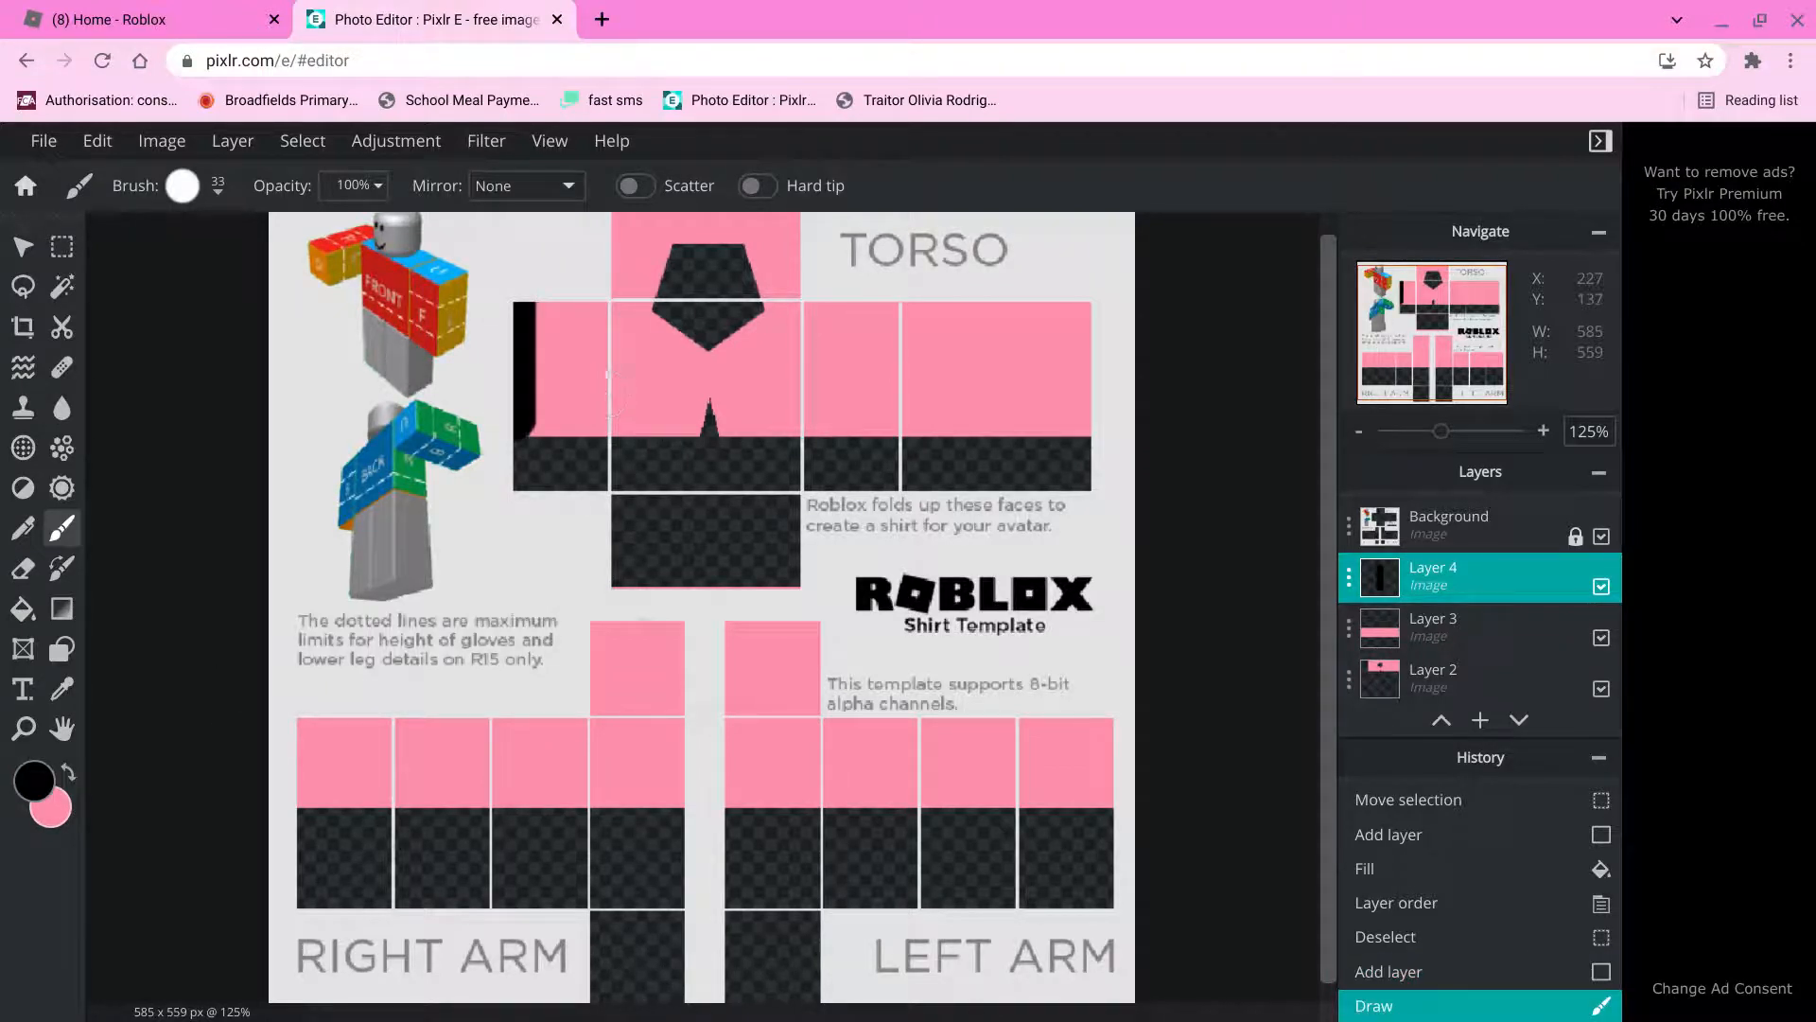
drag(611, 299, 605, 431)
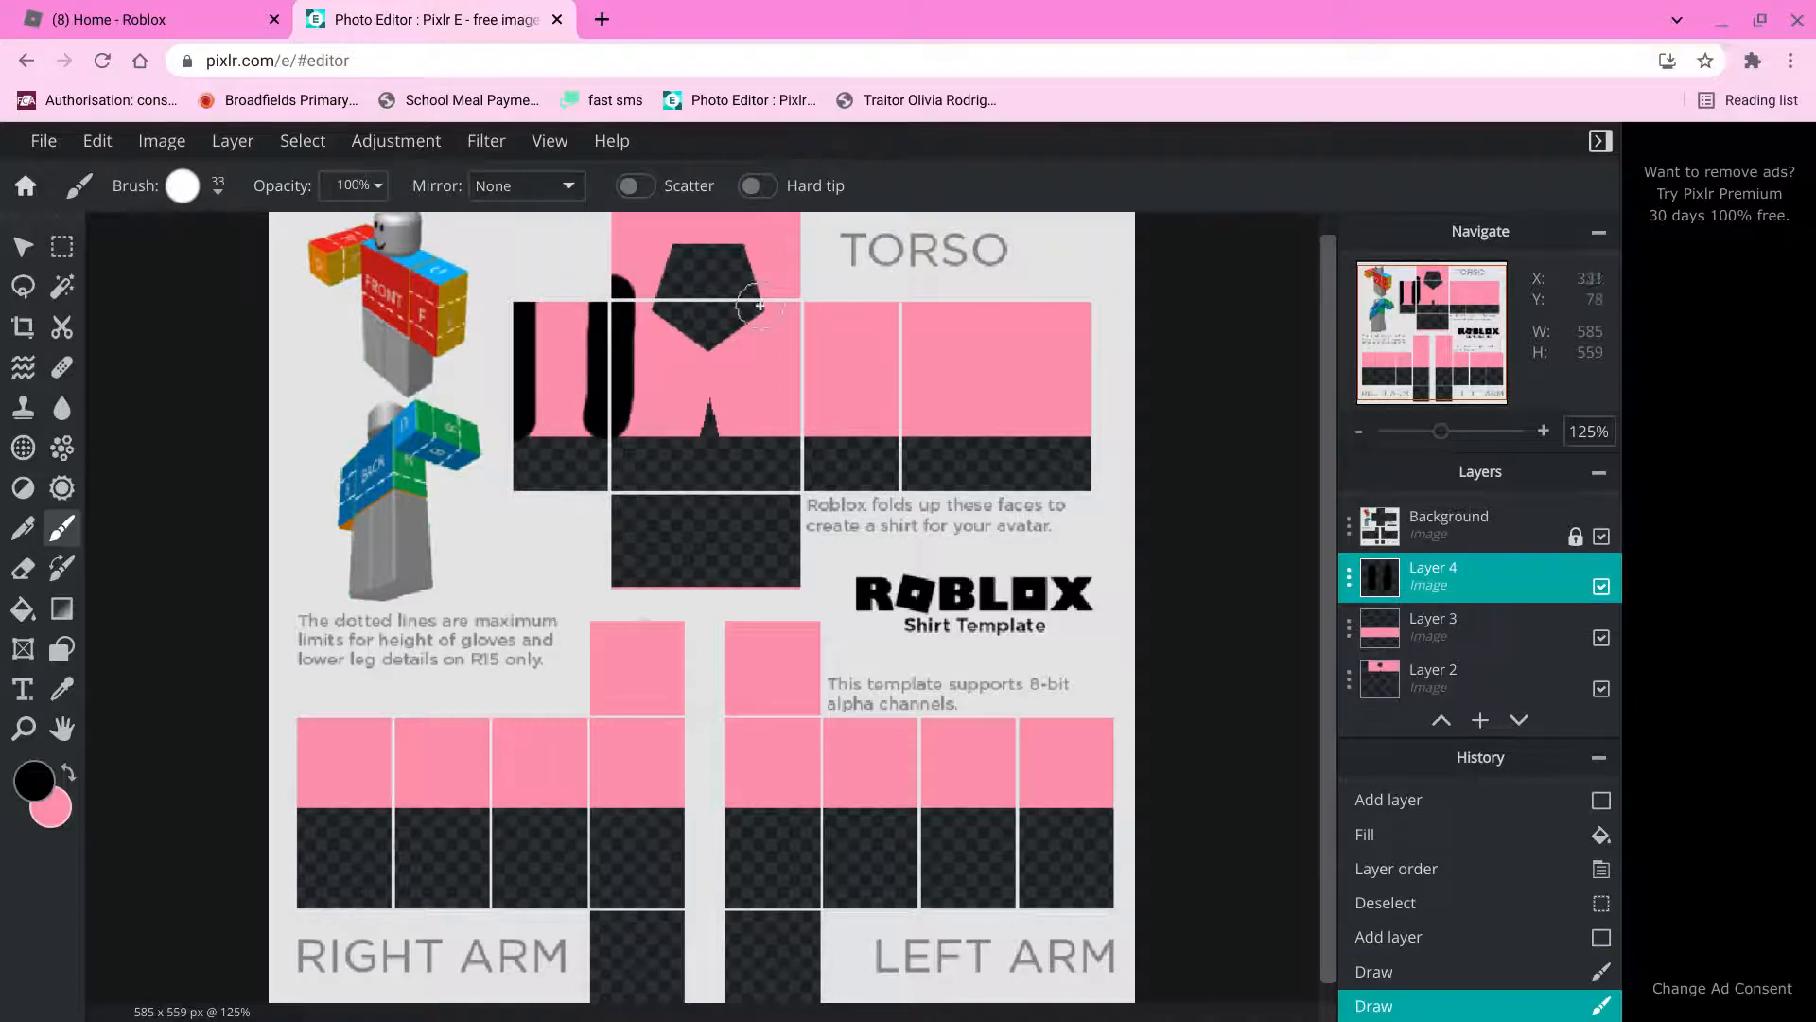
drag(798, 301, 800, 435)
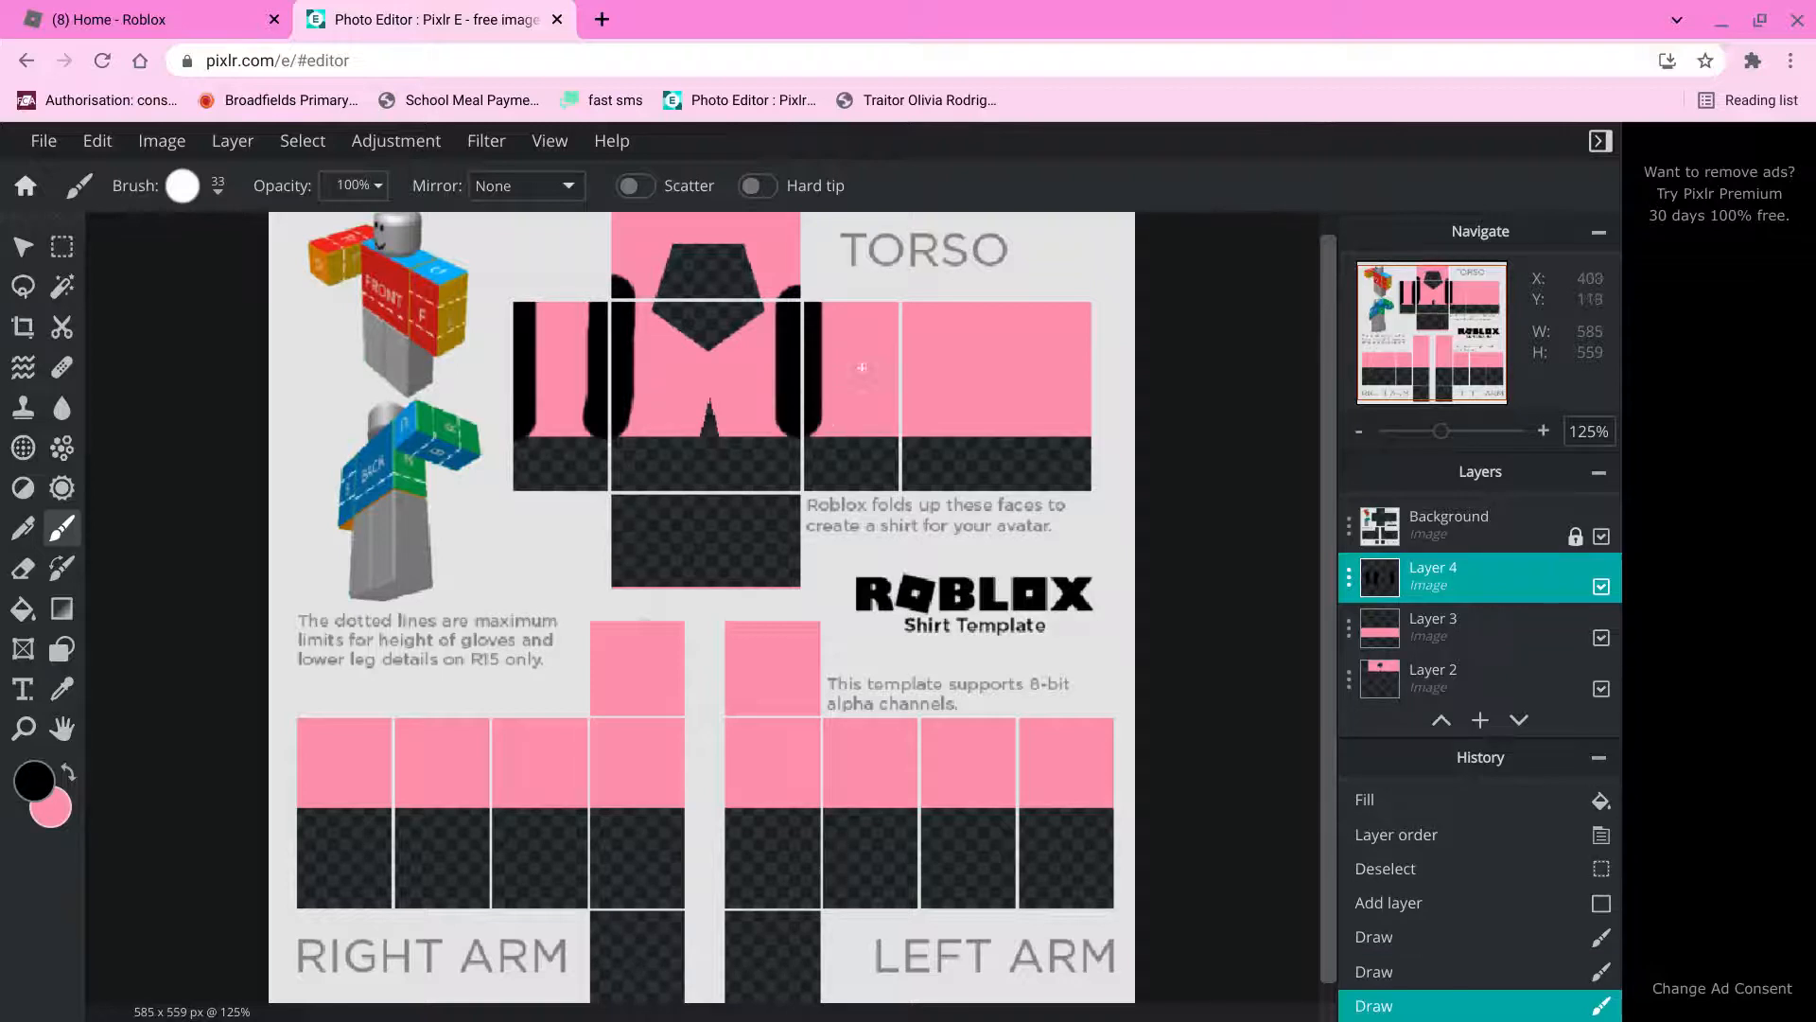
drag(891, 309, 896, 427)
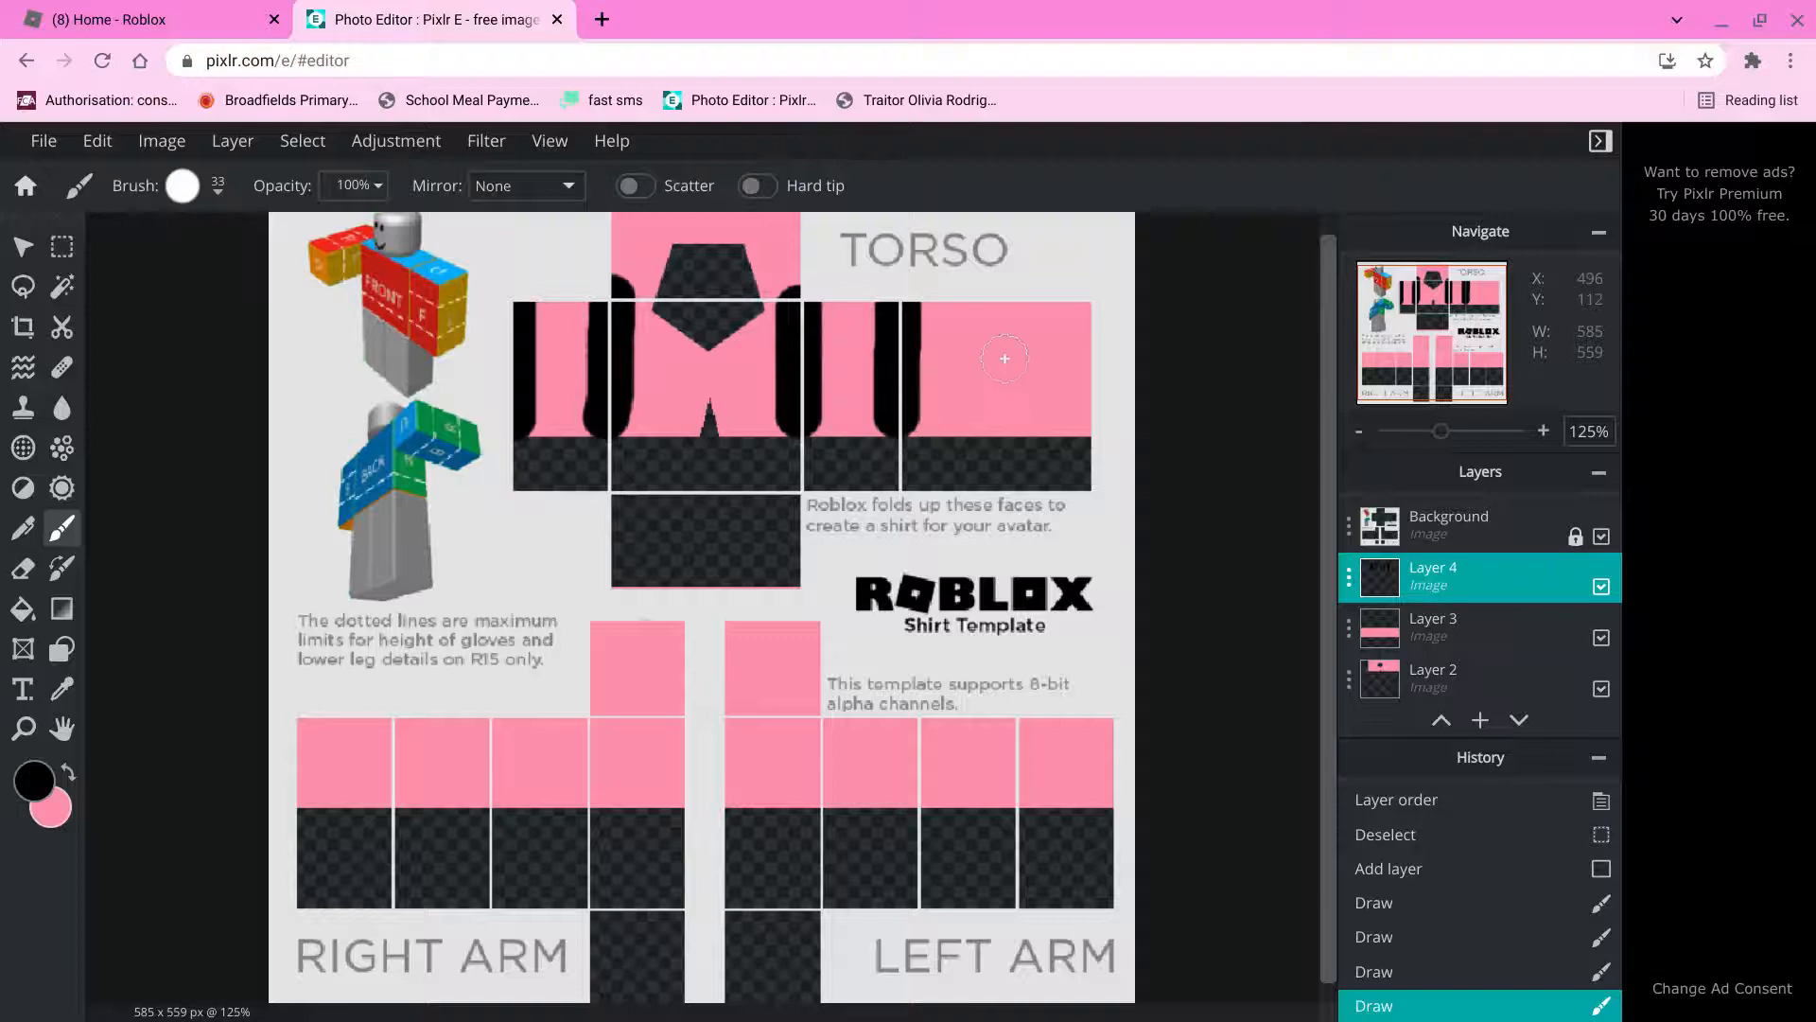
drag(1088, 301, 1079, 425)
scroll(557, 219, down, 3)
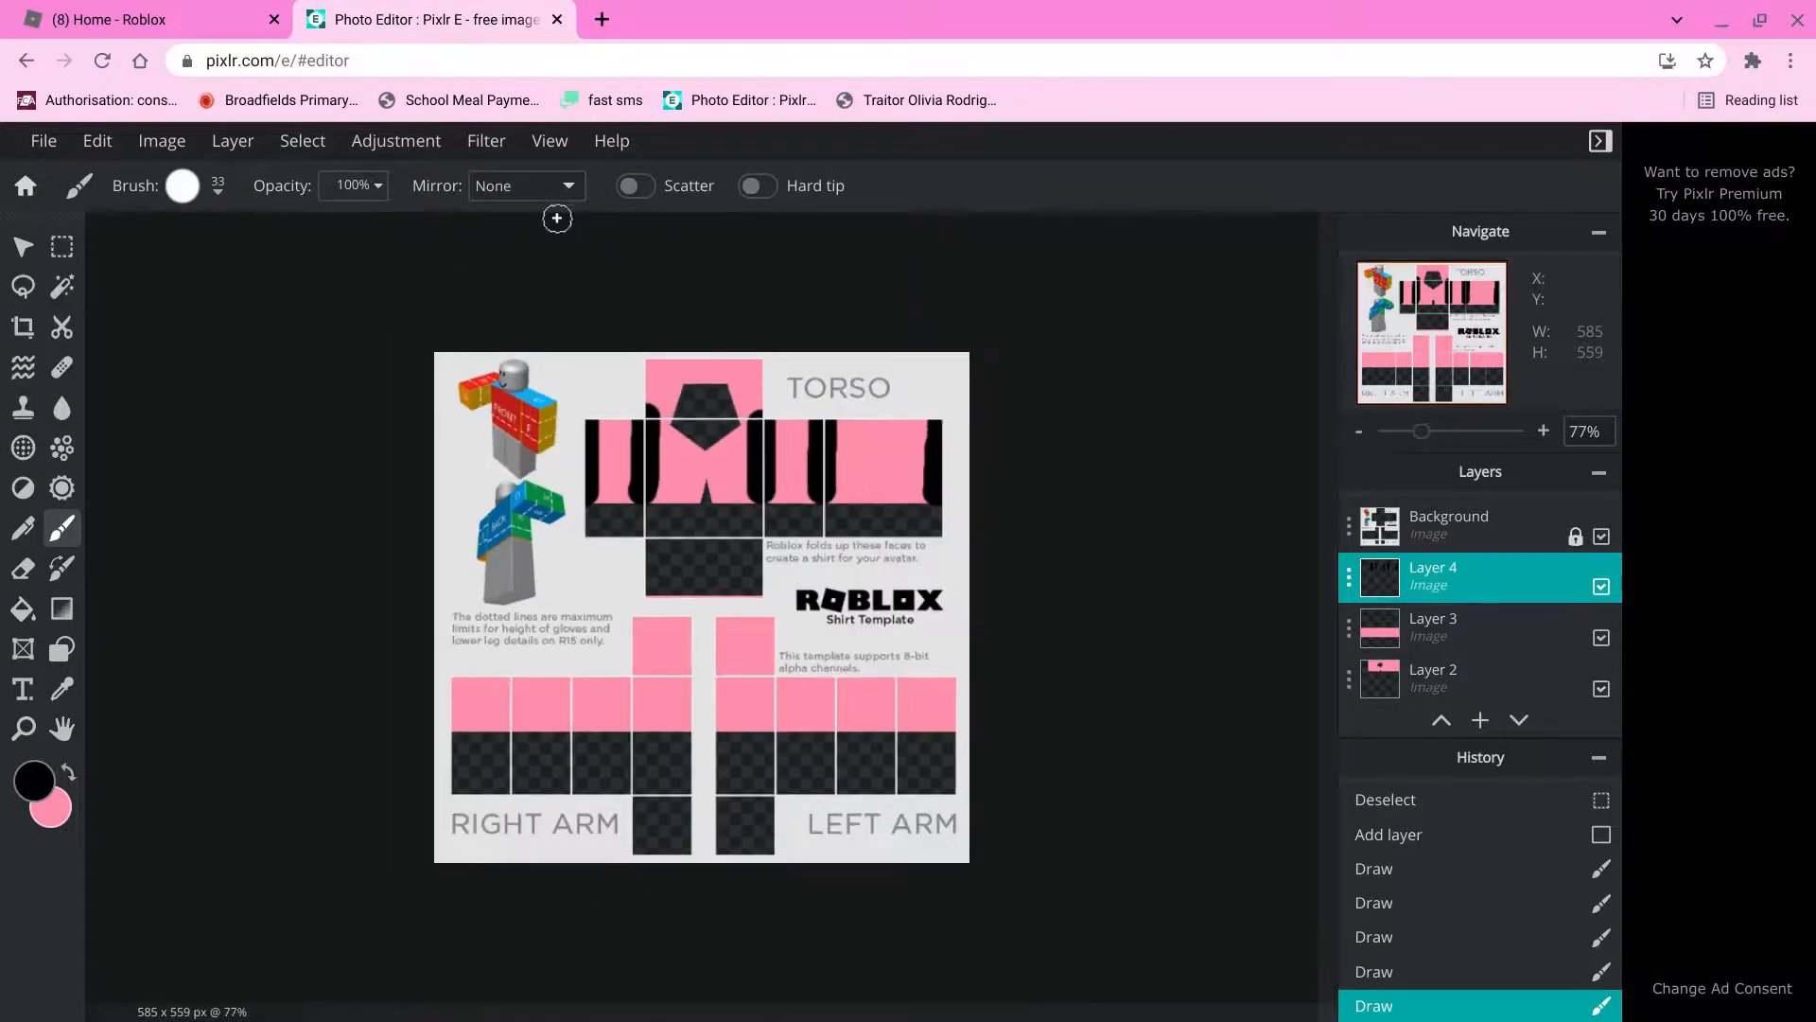
Set Layer 4's blend mode to Overlay.
click(1436, 594)
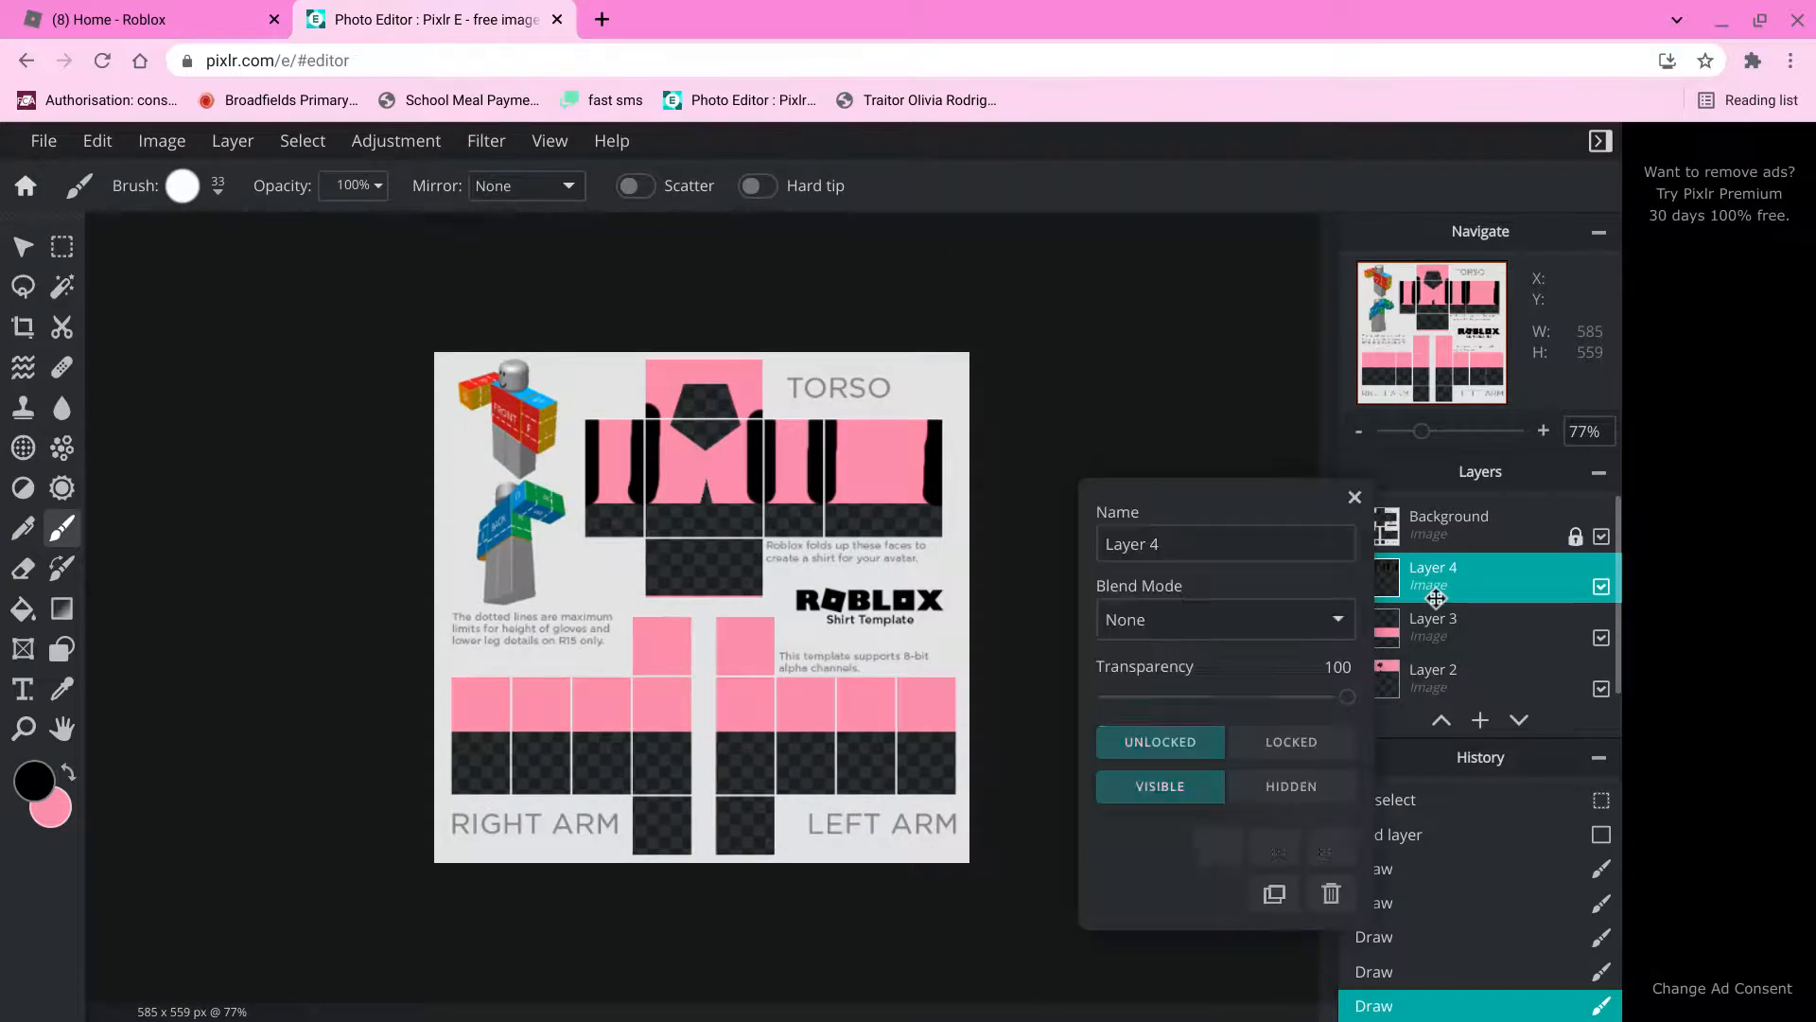
click(1195, 599)
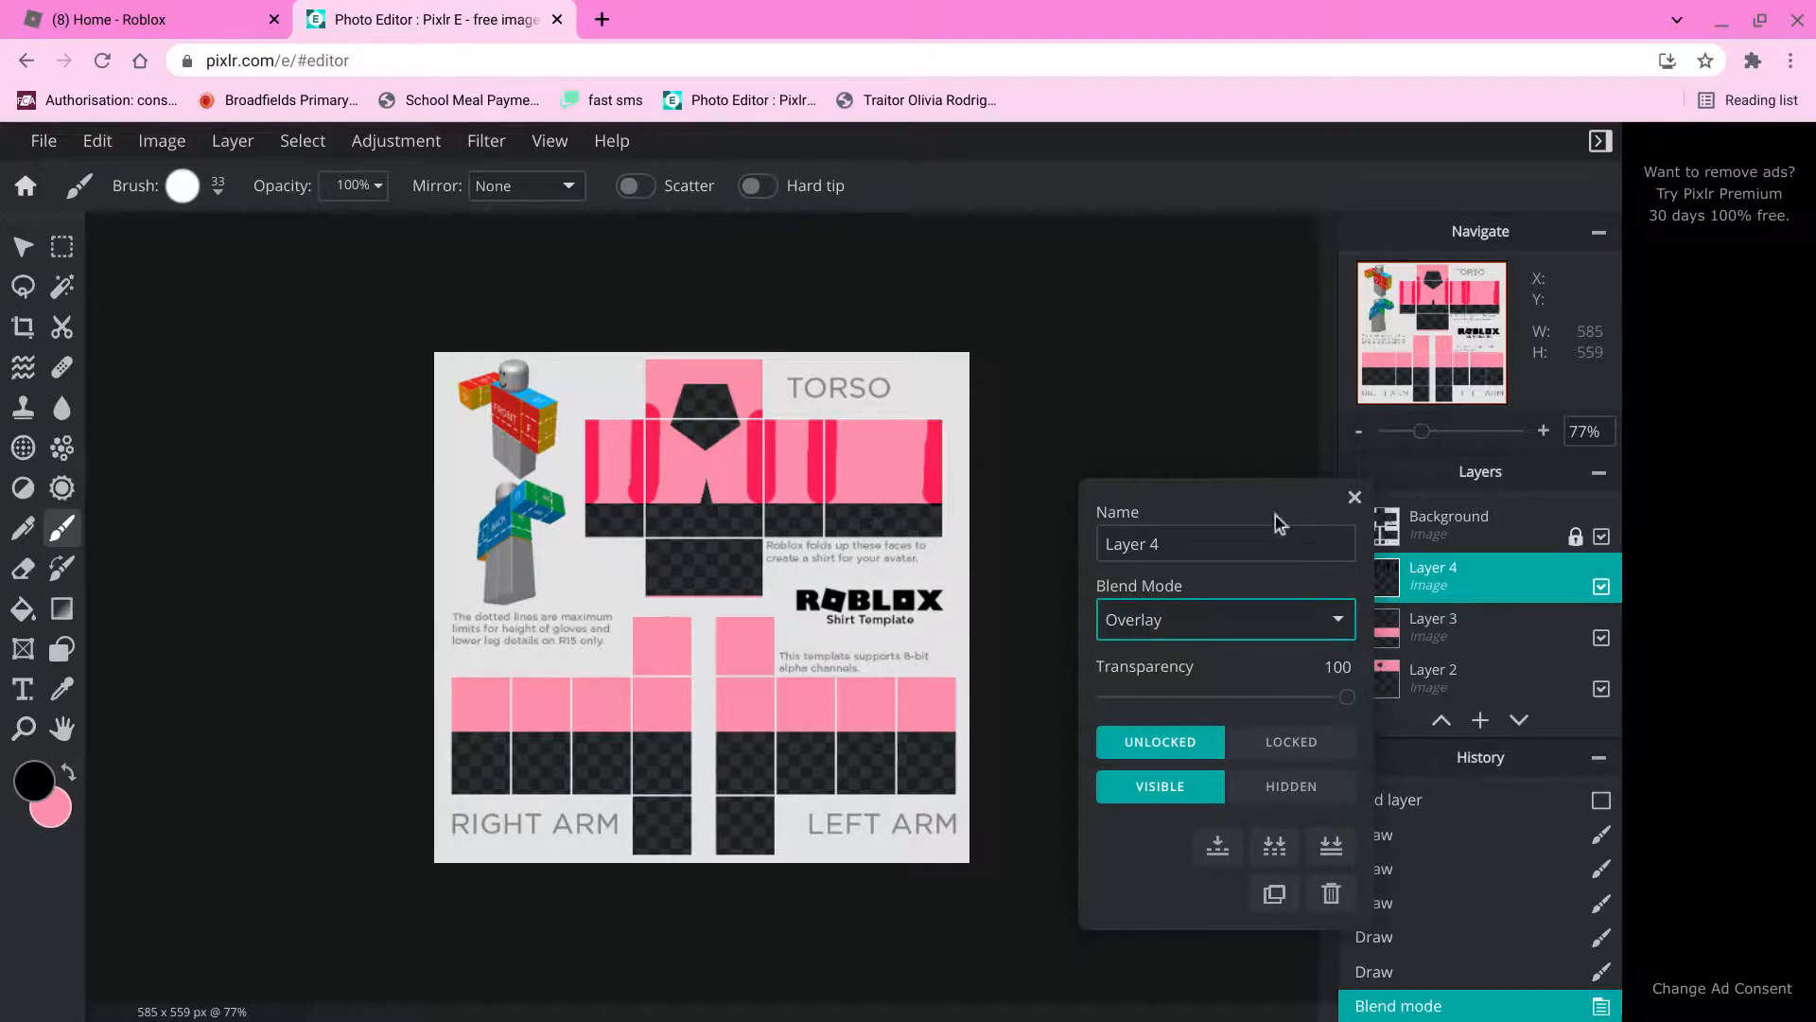
click(1355, 497)
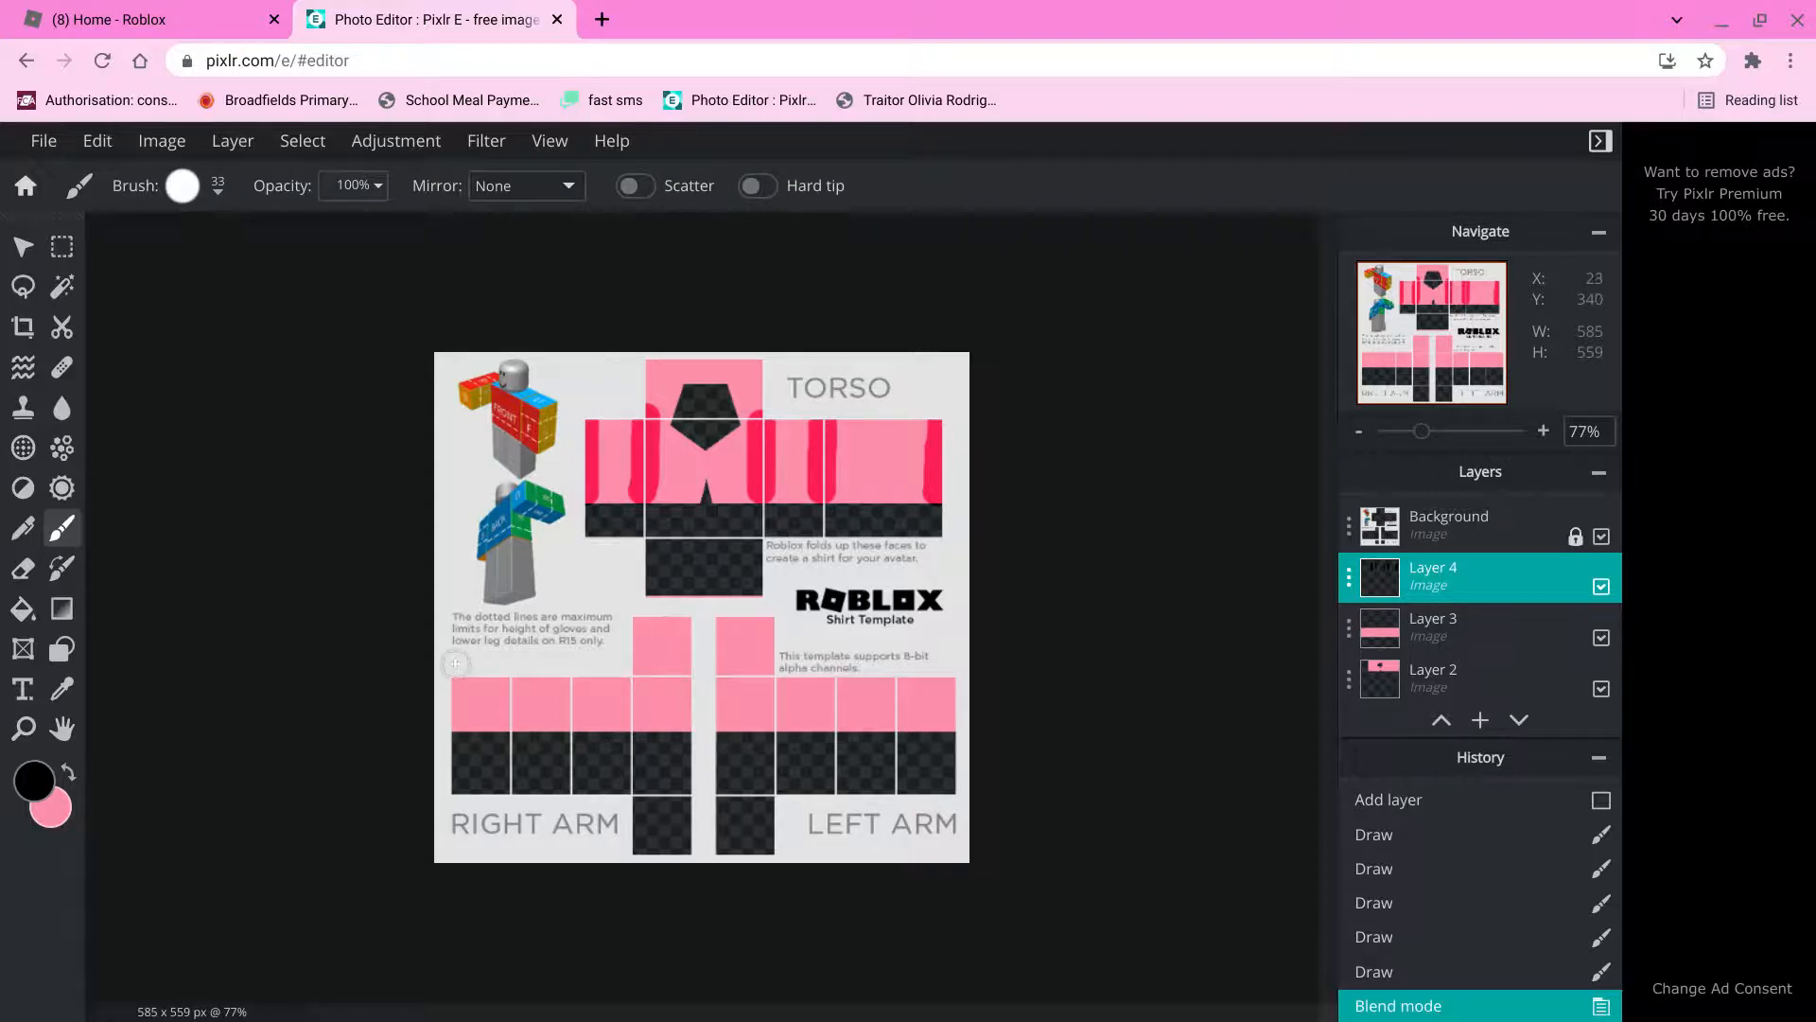
Paint vertical black shading strokes along the side edges of all pink panels in the right and left arm rows.
drag(455, 664, 461, 734)
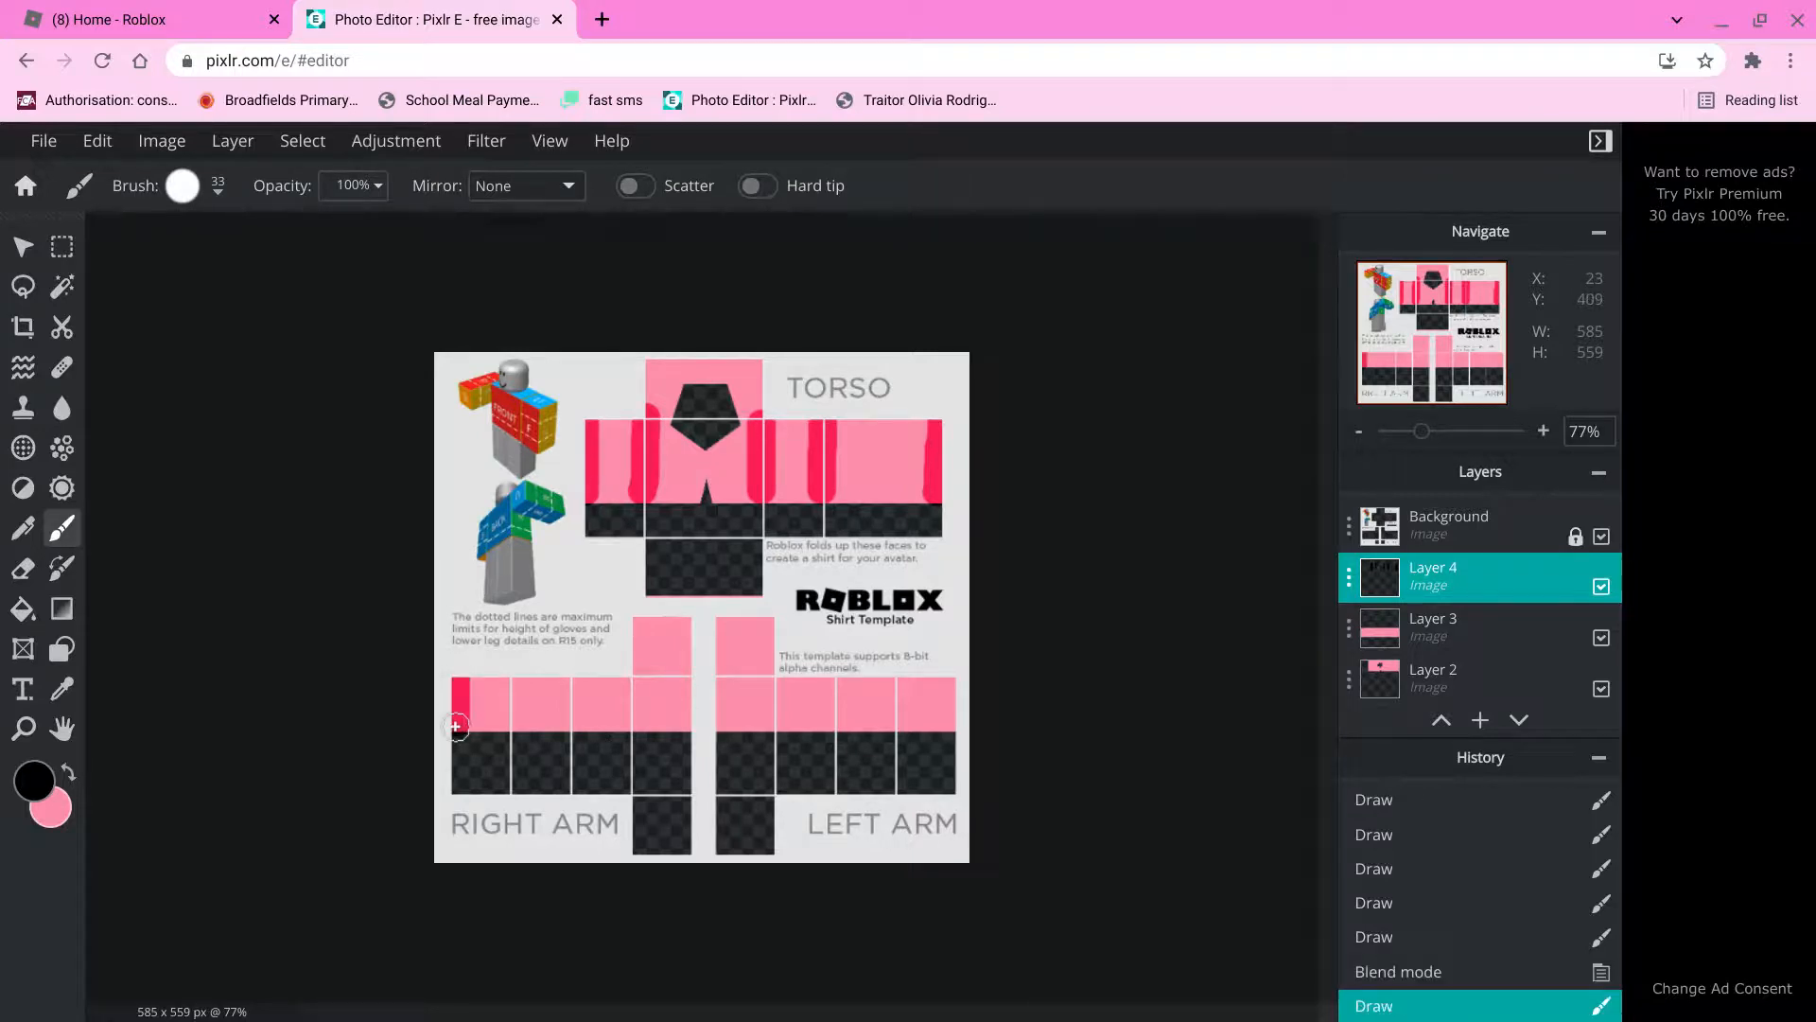
key(ctrl+z)
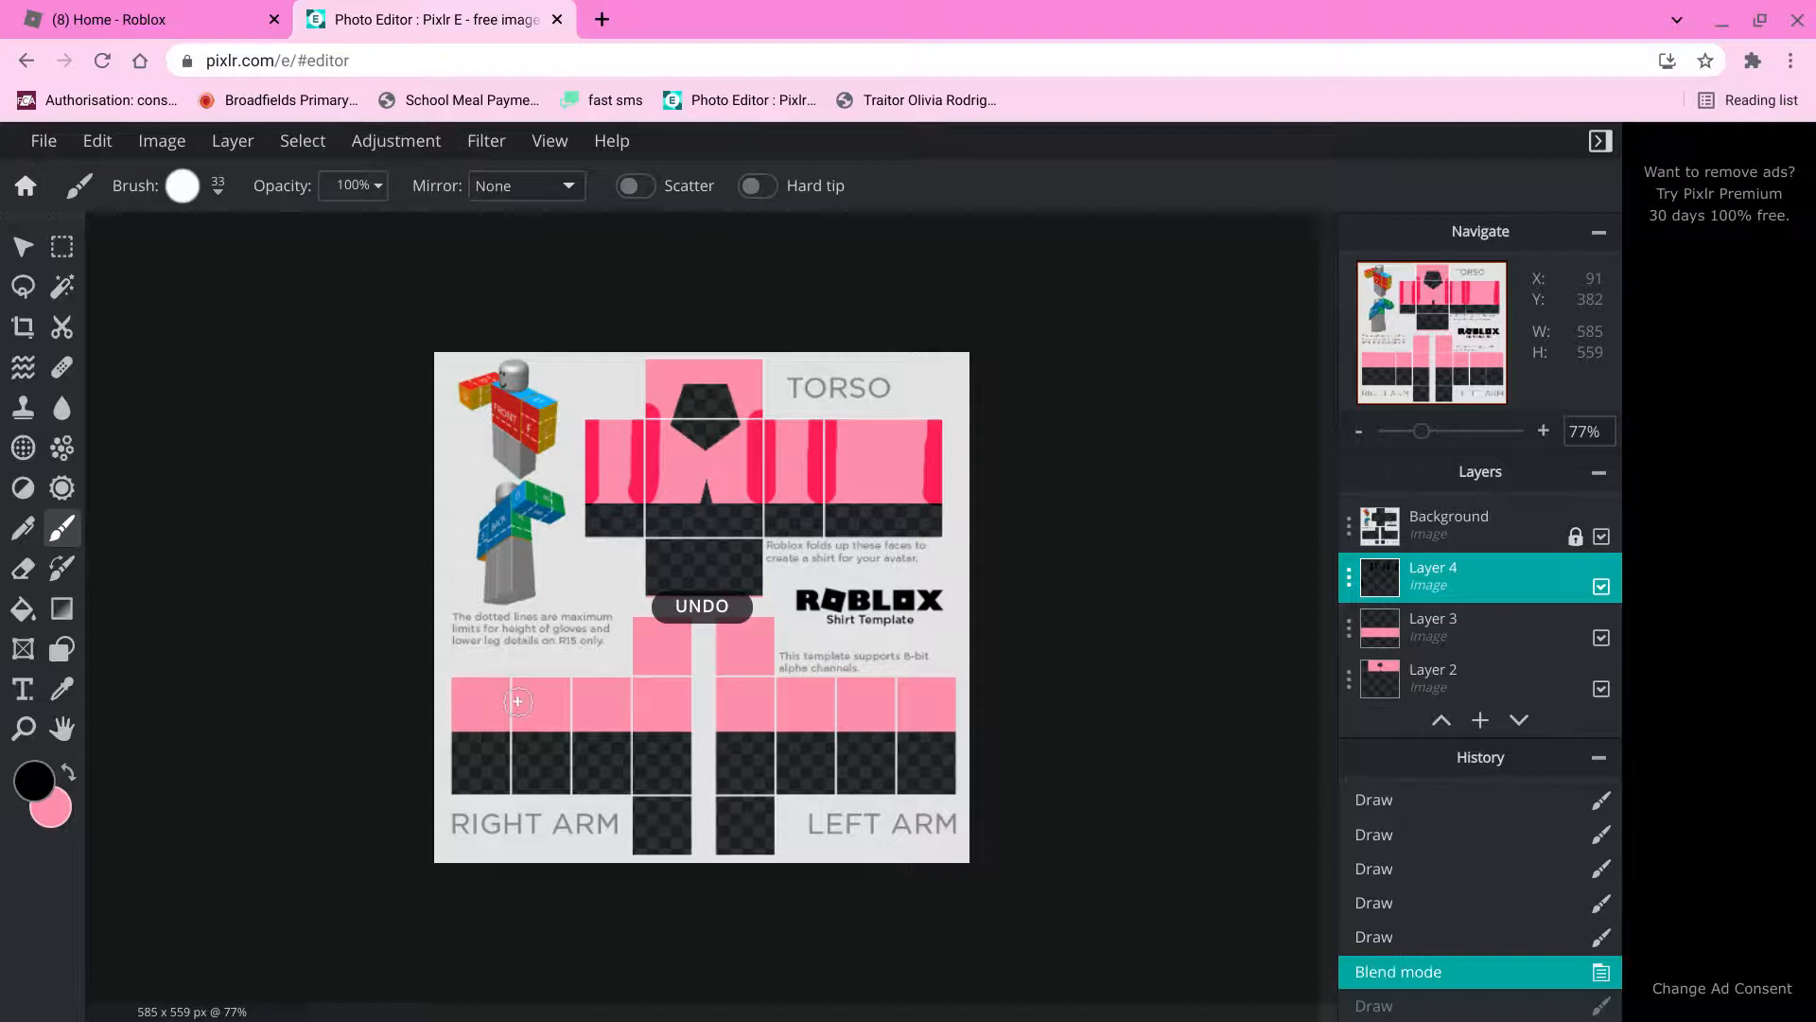
mouse_move(453, 671)
mouse_down()
mouse_move(454, 721)
mouse_move(515, 679)
mouse_move(515, 734)
mouse_up()
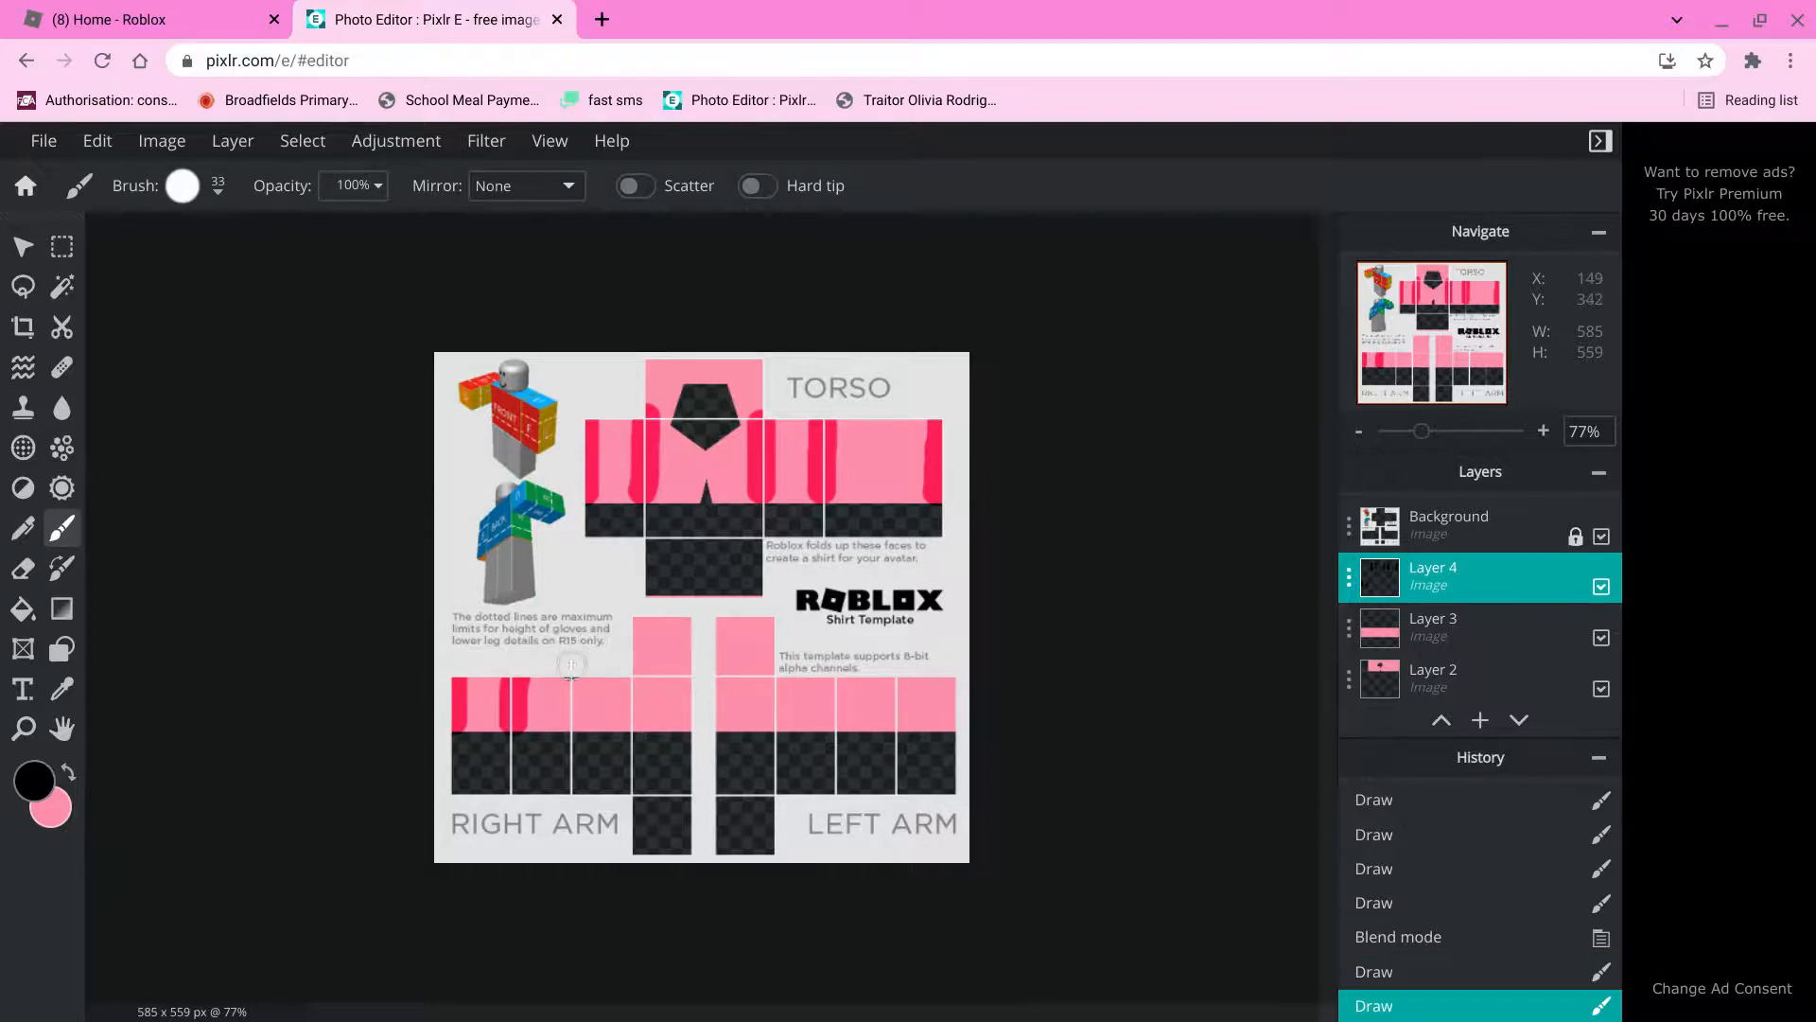
drag(570, 670, 571, 731)
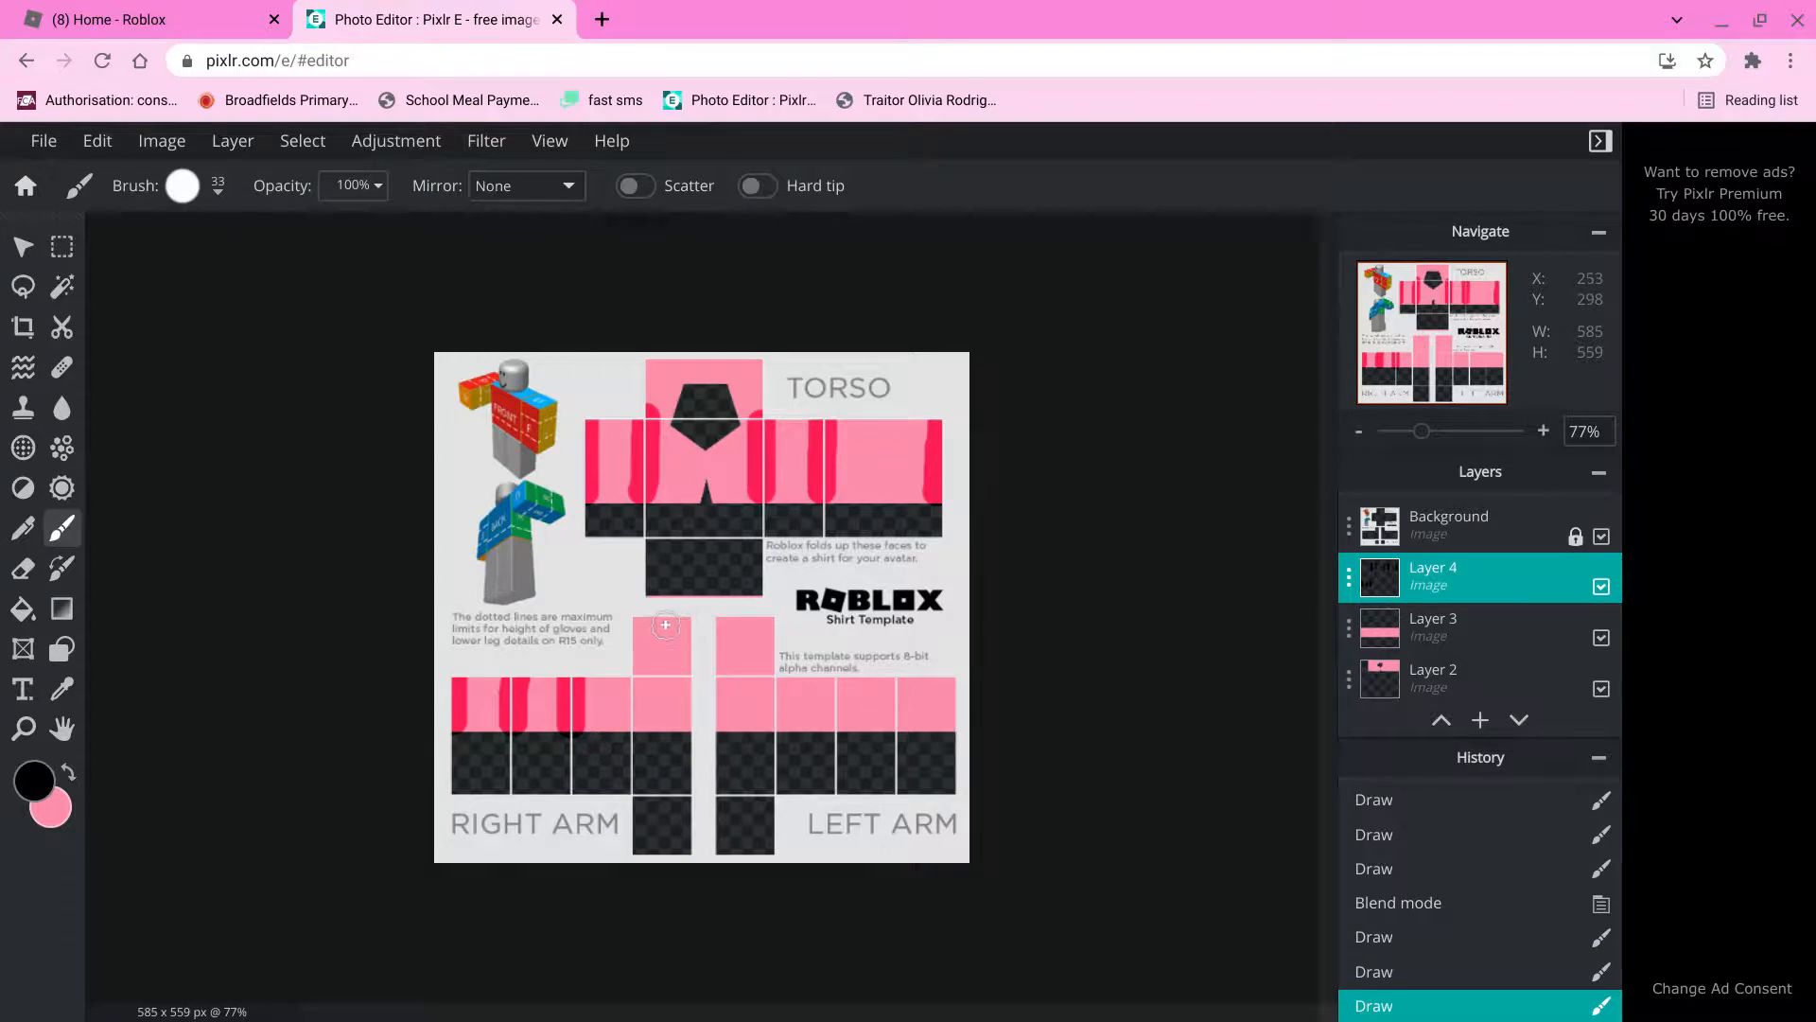
drag(633, 684, 632, 720)
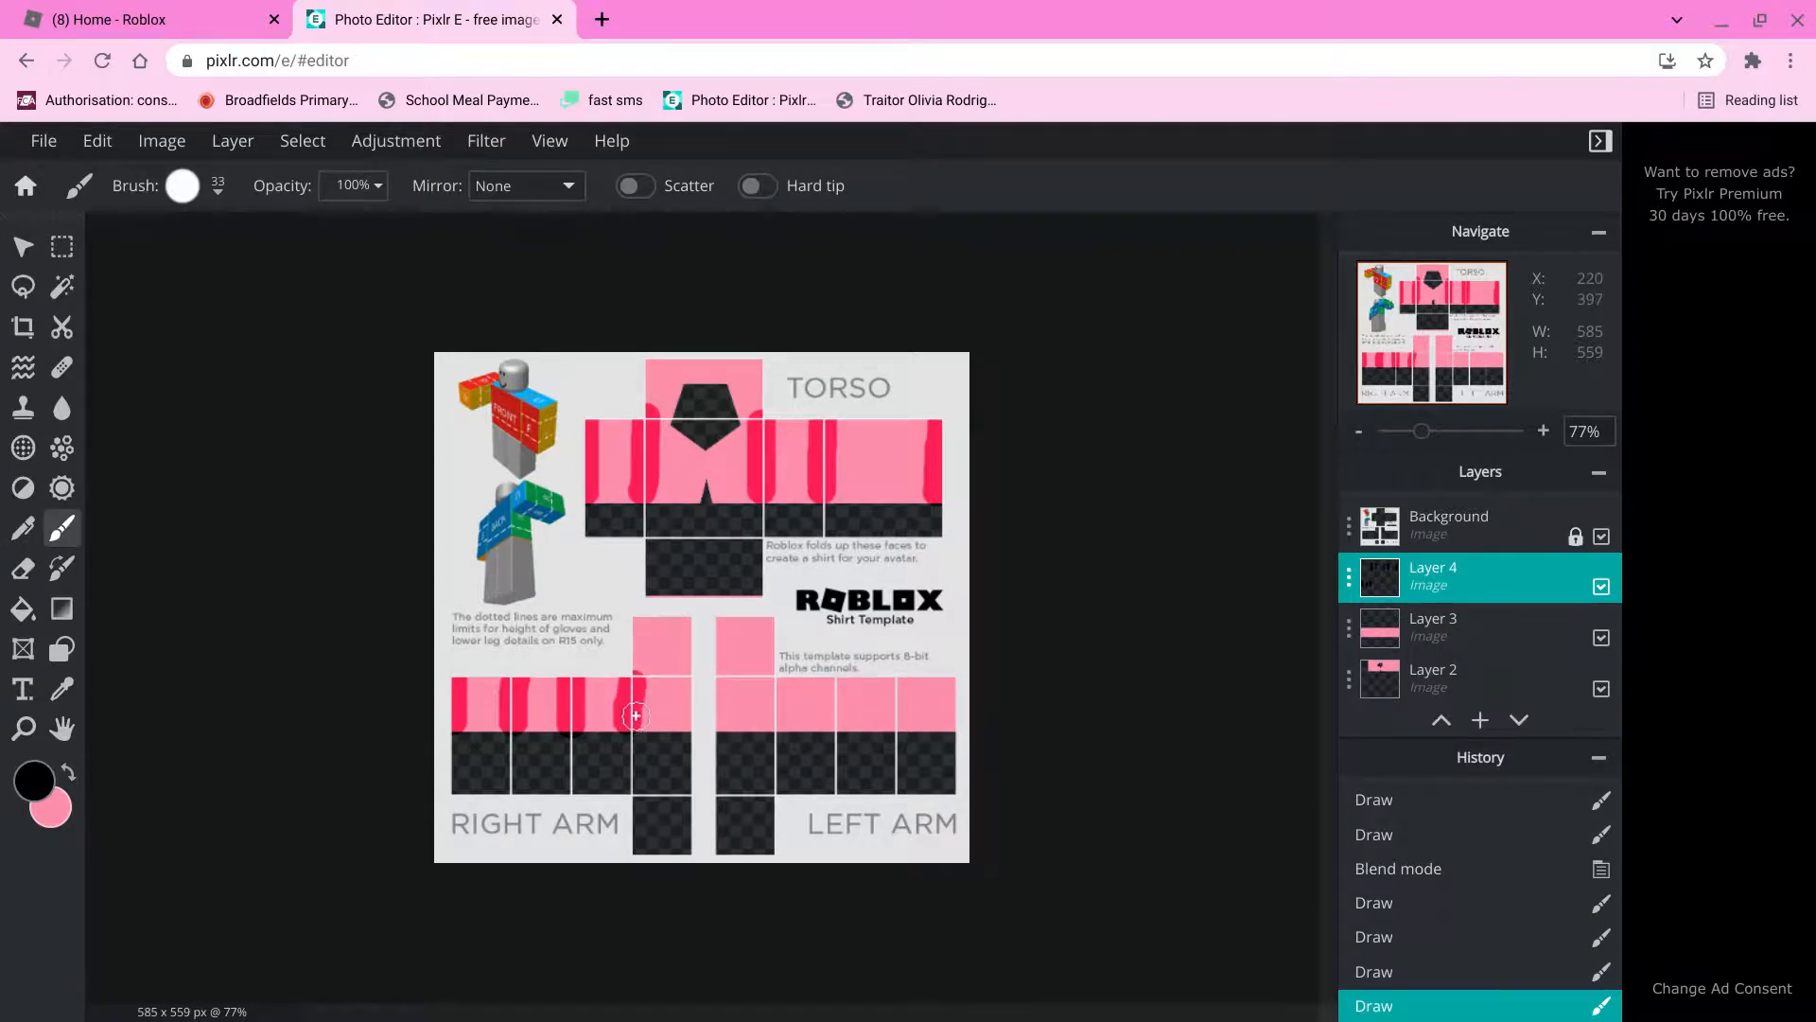
mouse_move(770, 722)
mouse_down()
mouse_move(772, 685)
mouse_move(835, 724)
mouse_move(833, 672)
mouse_move(901, 721)
mouse_move(899, 688)
mouse_move(949, 714)
mouse_move(948, 749)
mouse_up()
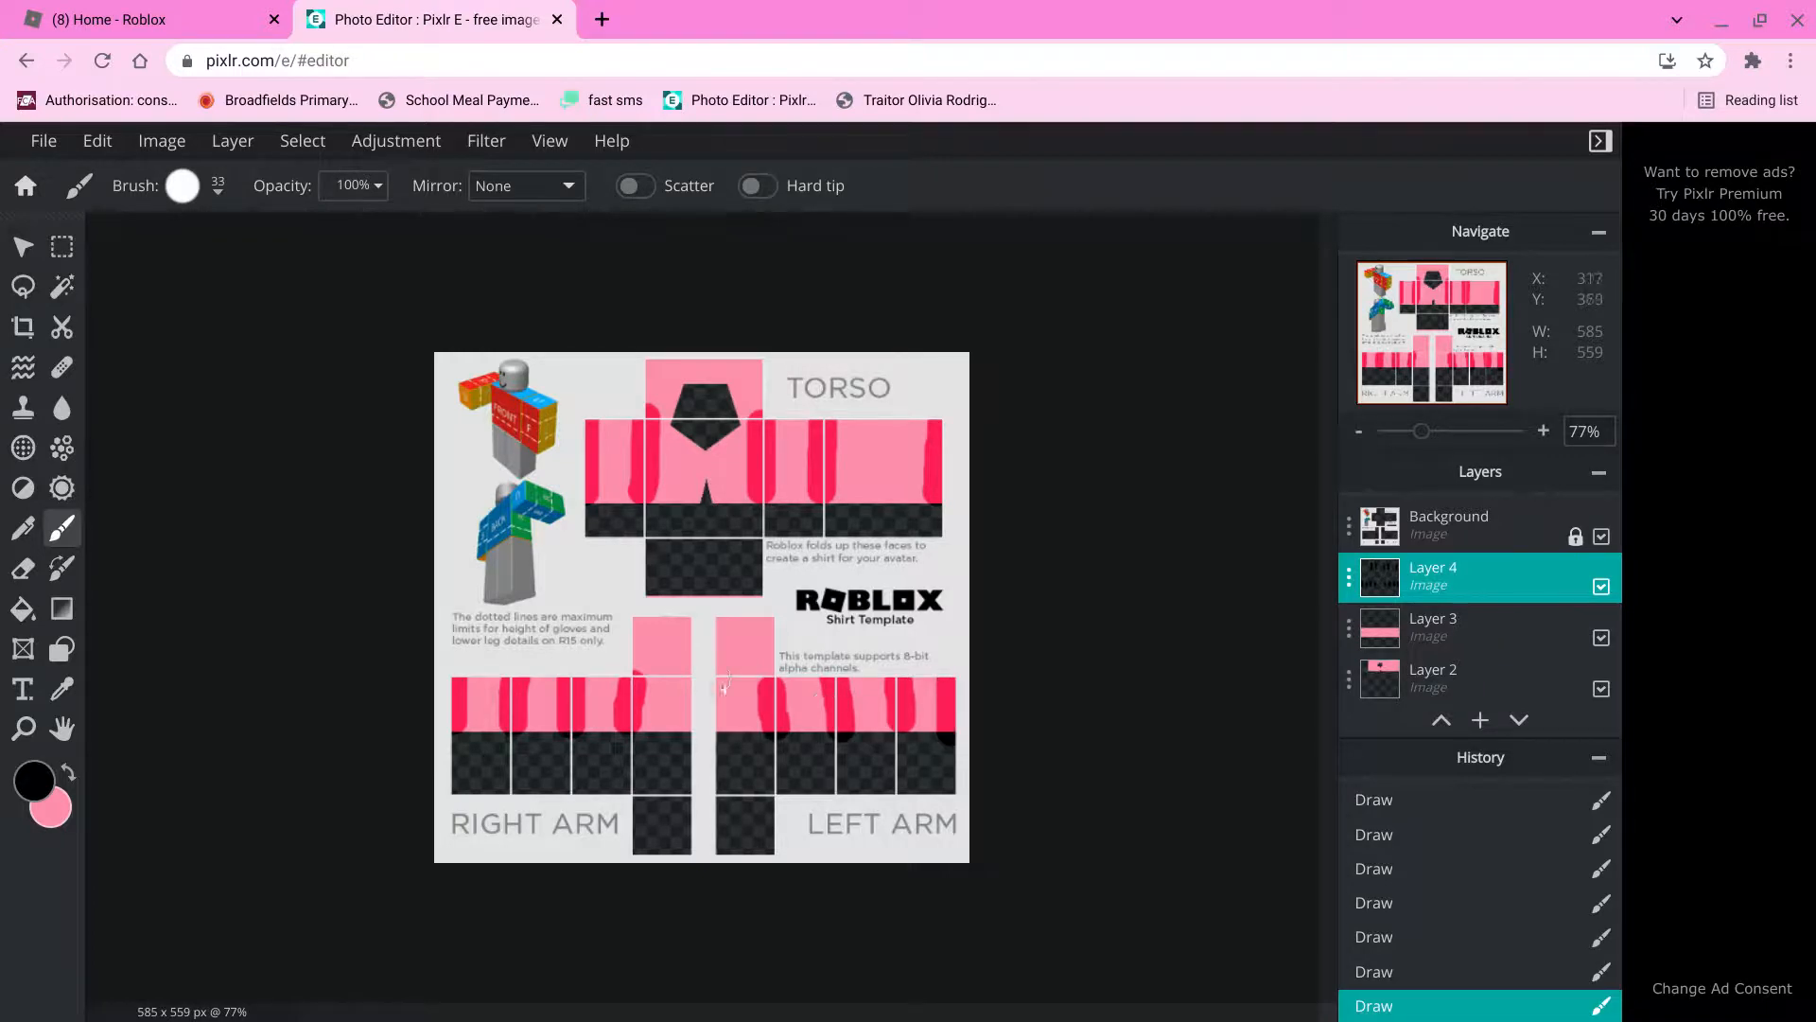
mouse_move(717, 678)
mouse_down()
mouse_move(719, 720)
mouse_move(682, 689)
mouse_move(683, 743)
mouse_up()
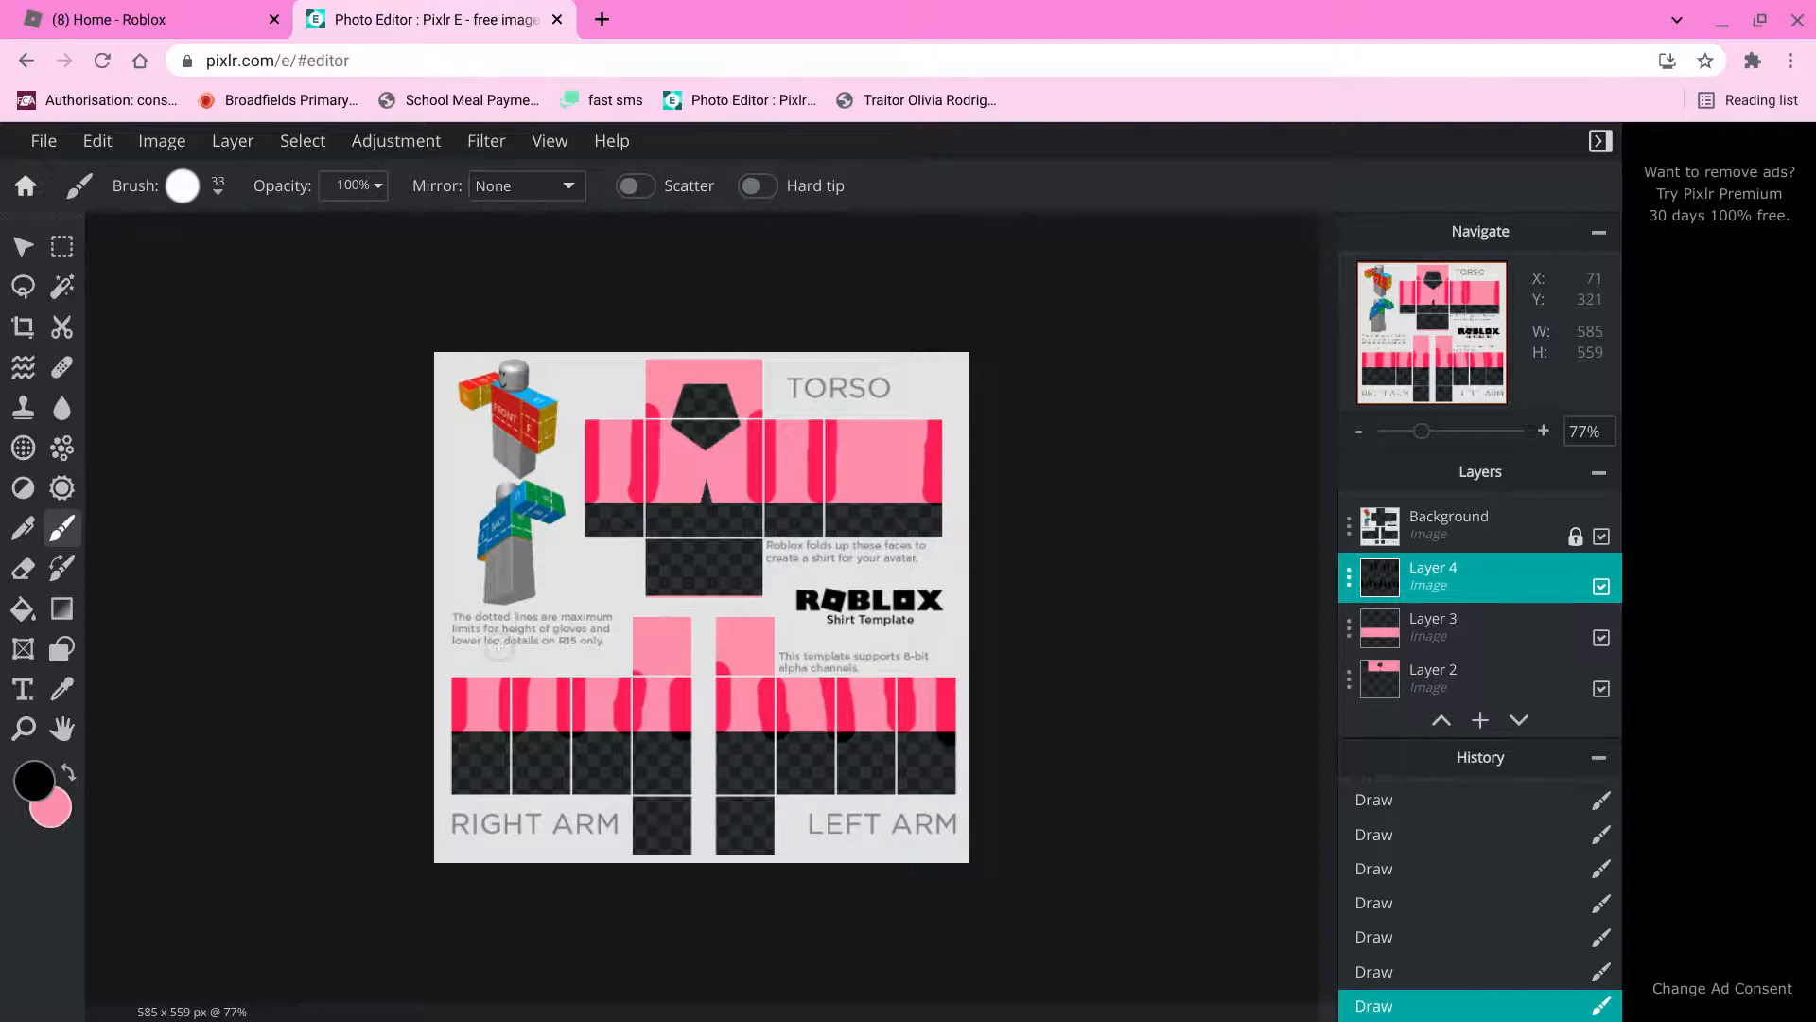
click(480, 150)
mouse_move(519, 232)
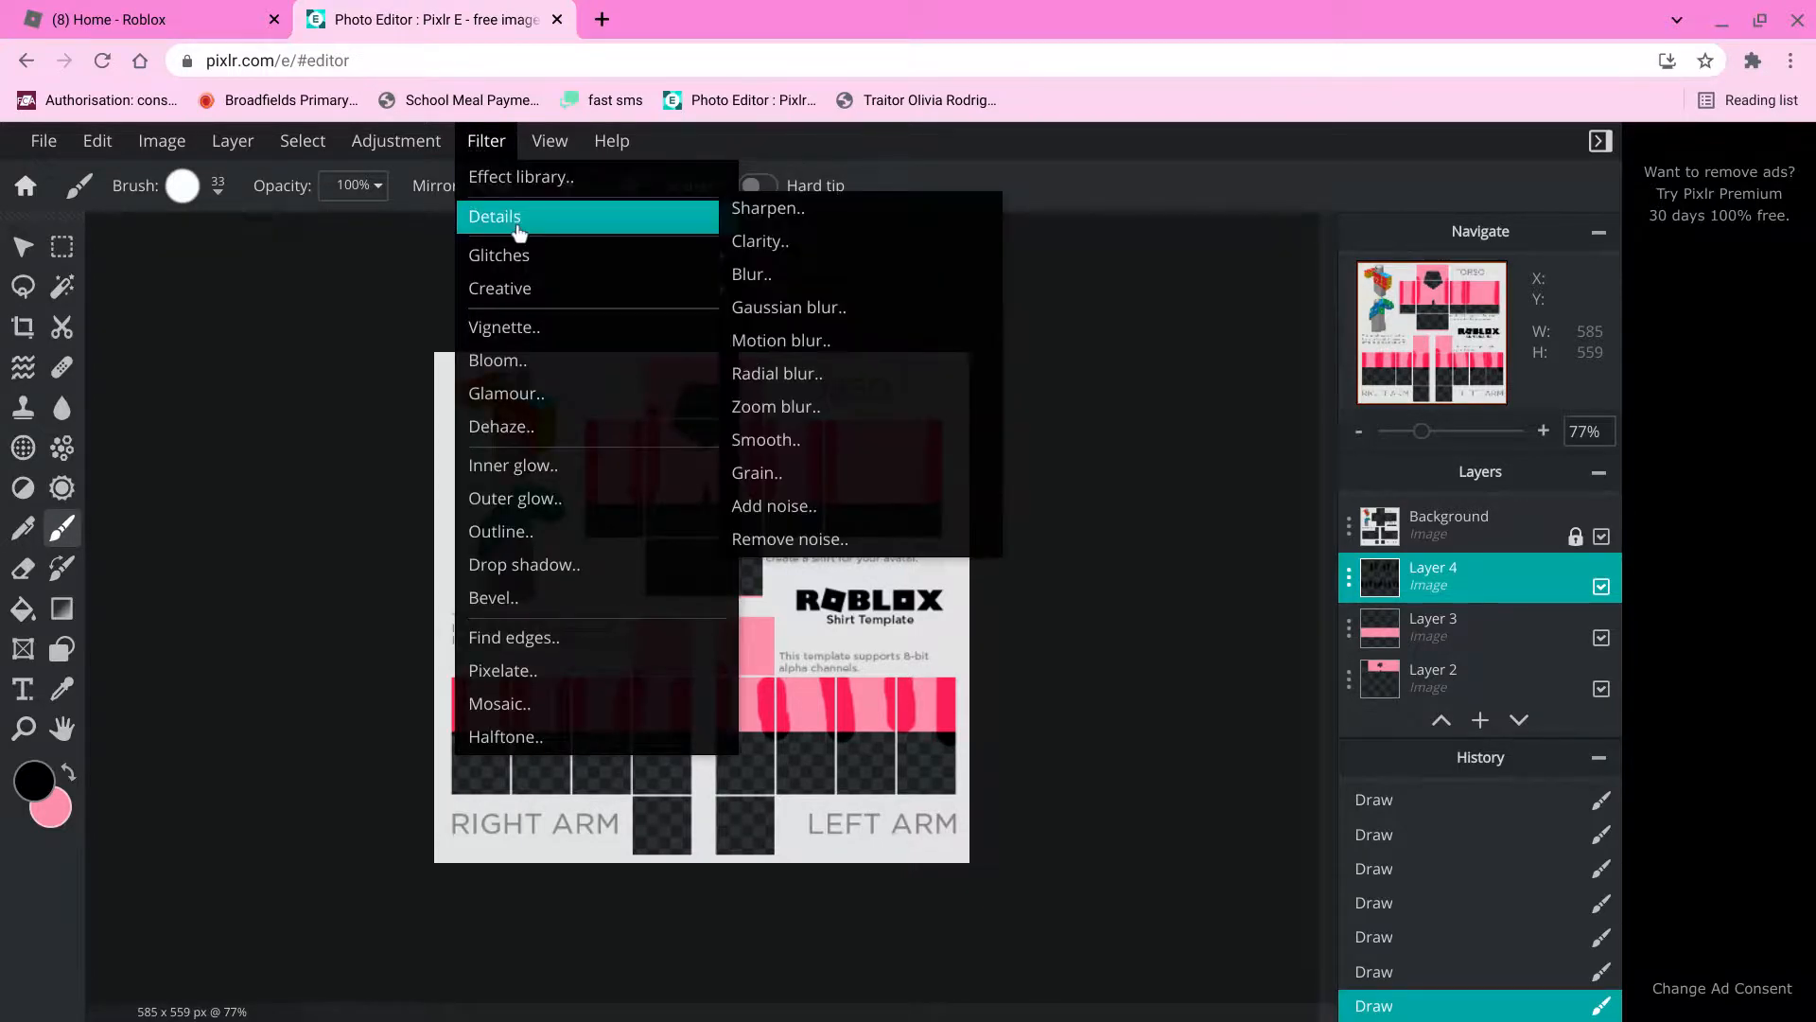
click(823, 281)
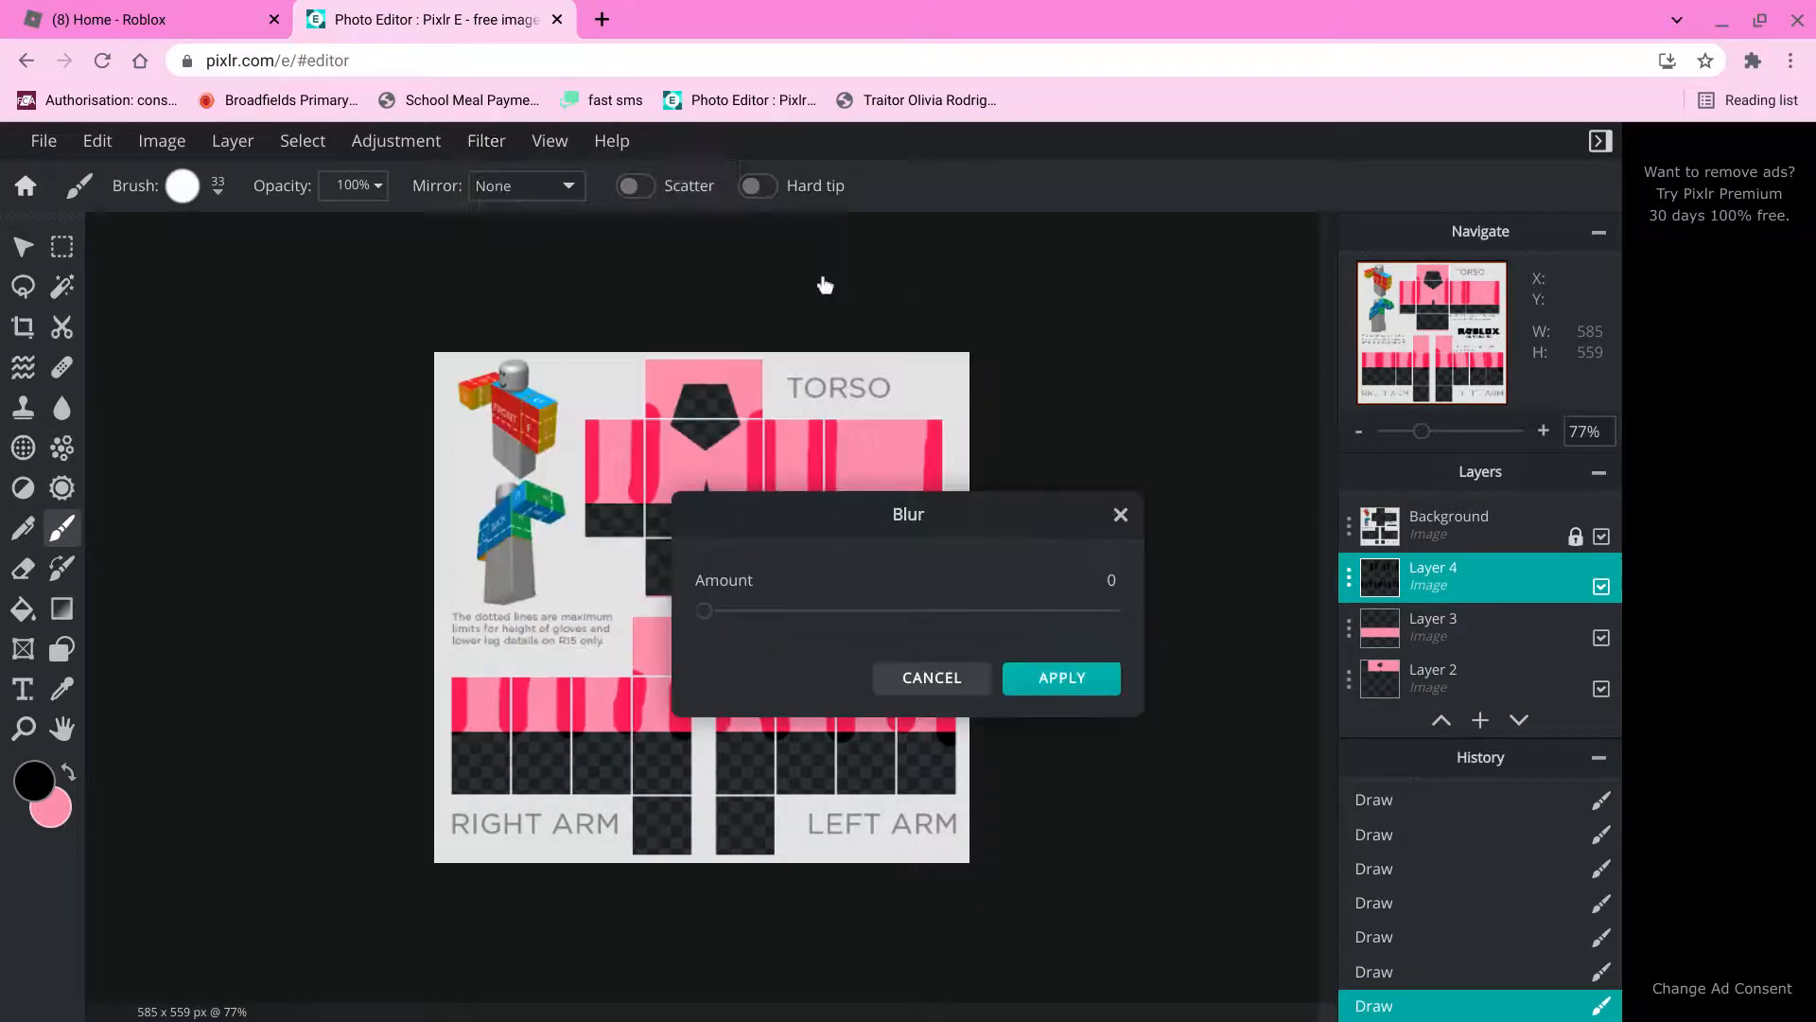
drag(846, 610, 1163, 643)
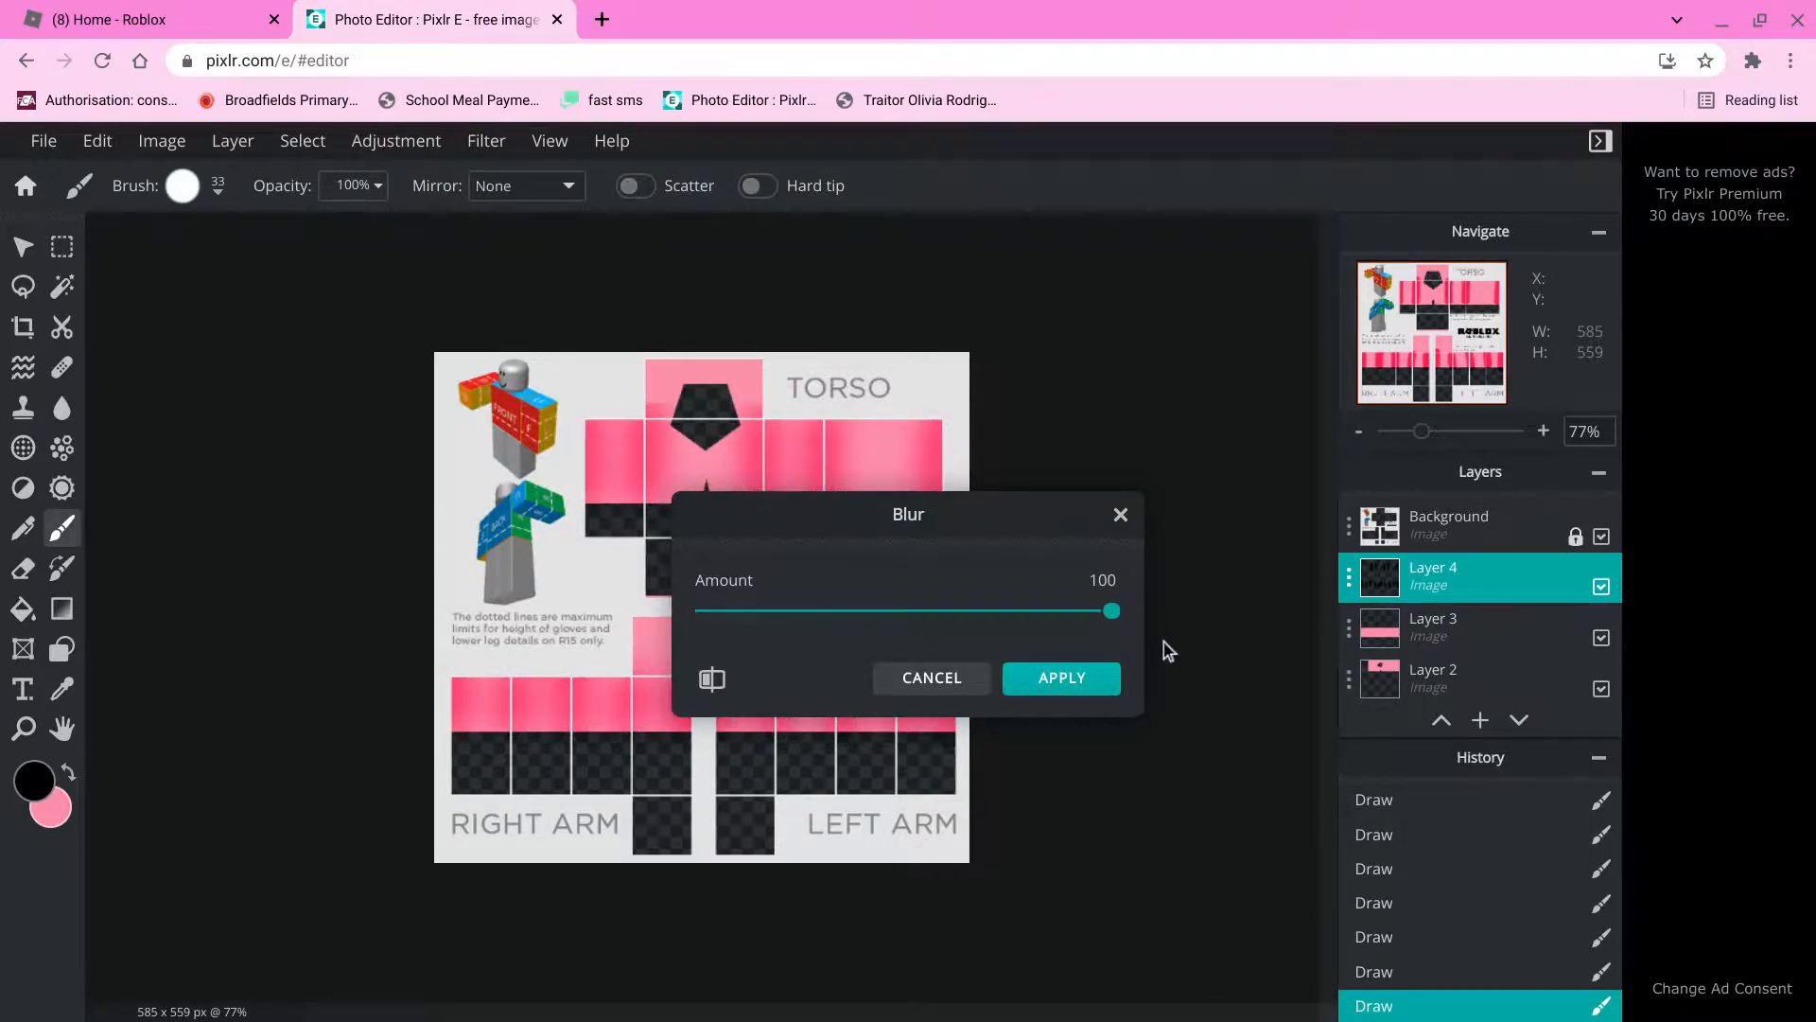
click(878, 689)
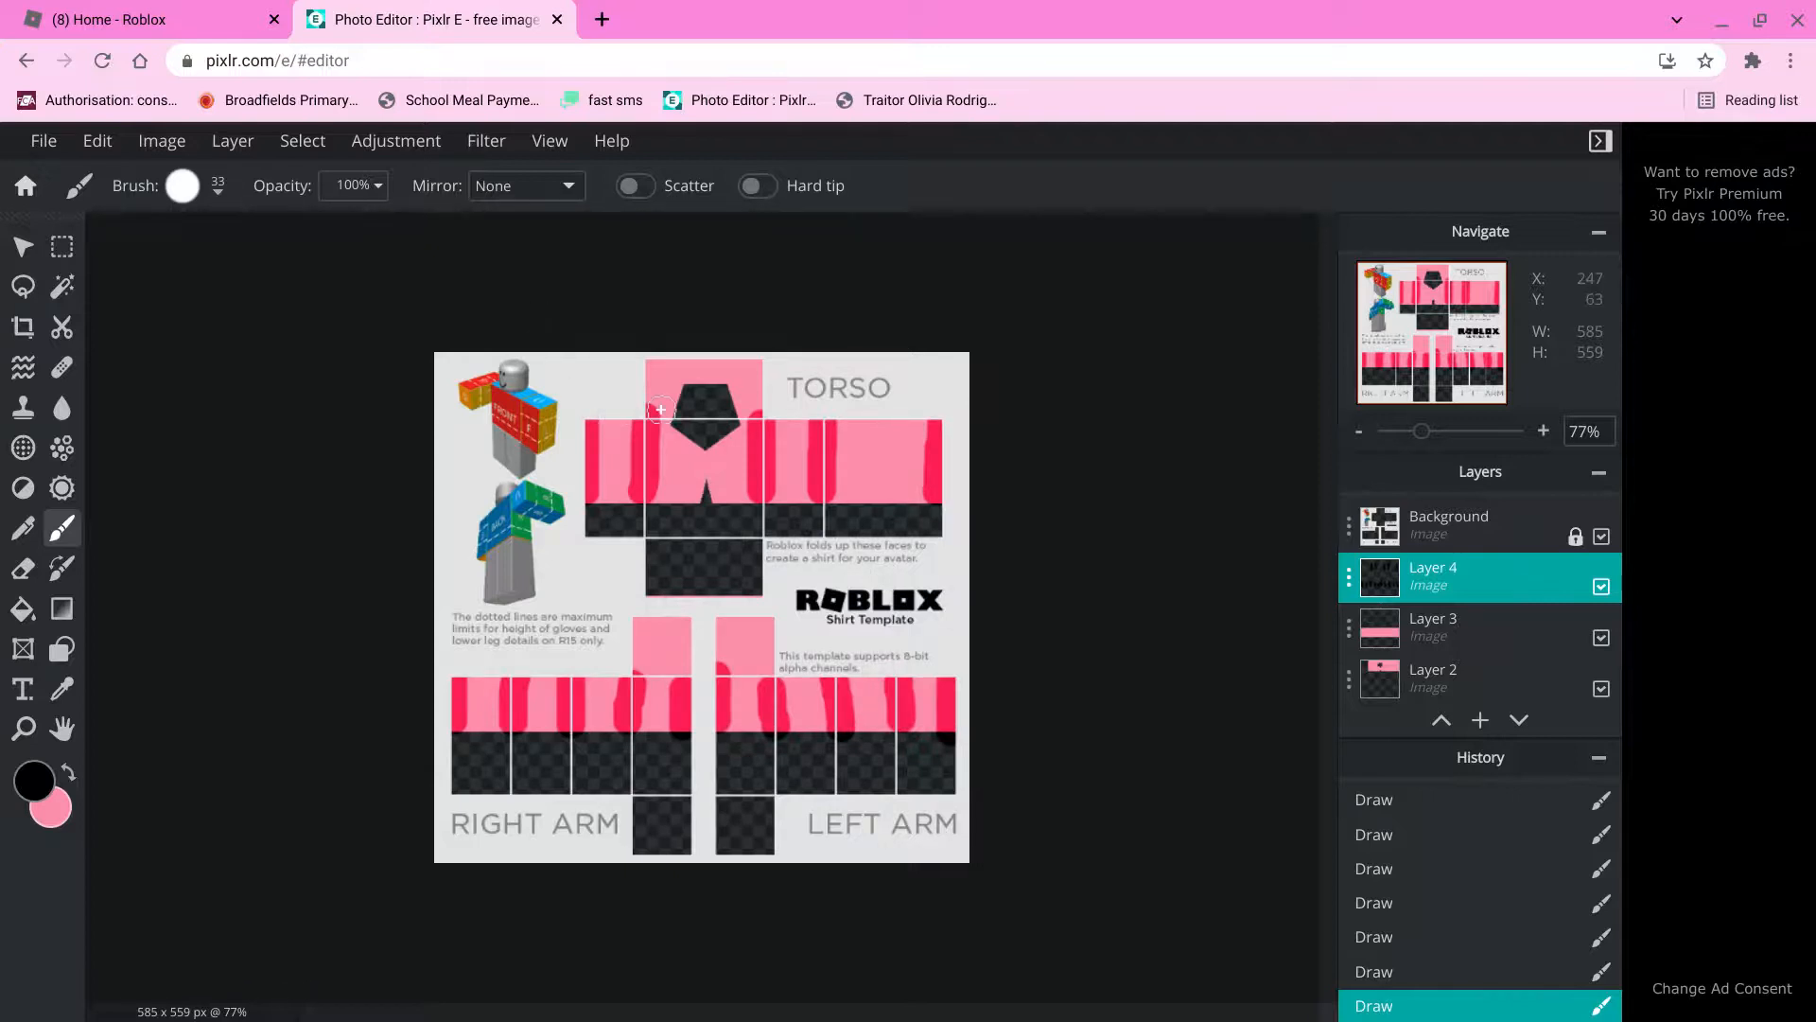
Paint shading strokes up both sides of the torso's top panel and around the edges of both arms' top panels.
drag(650, 409, 657, 358)
mouse_move(759, 404)
mouse_down()
mouse_move(752, 421)
mouse_move(752, 358)
mouse_up()
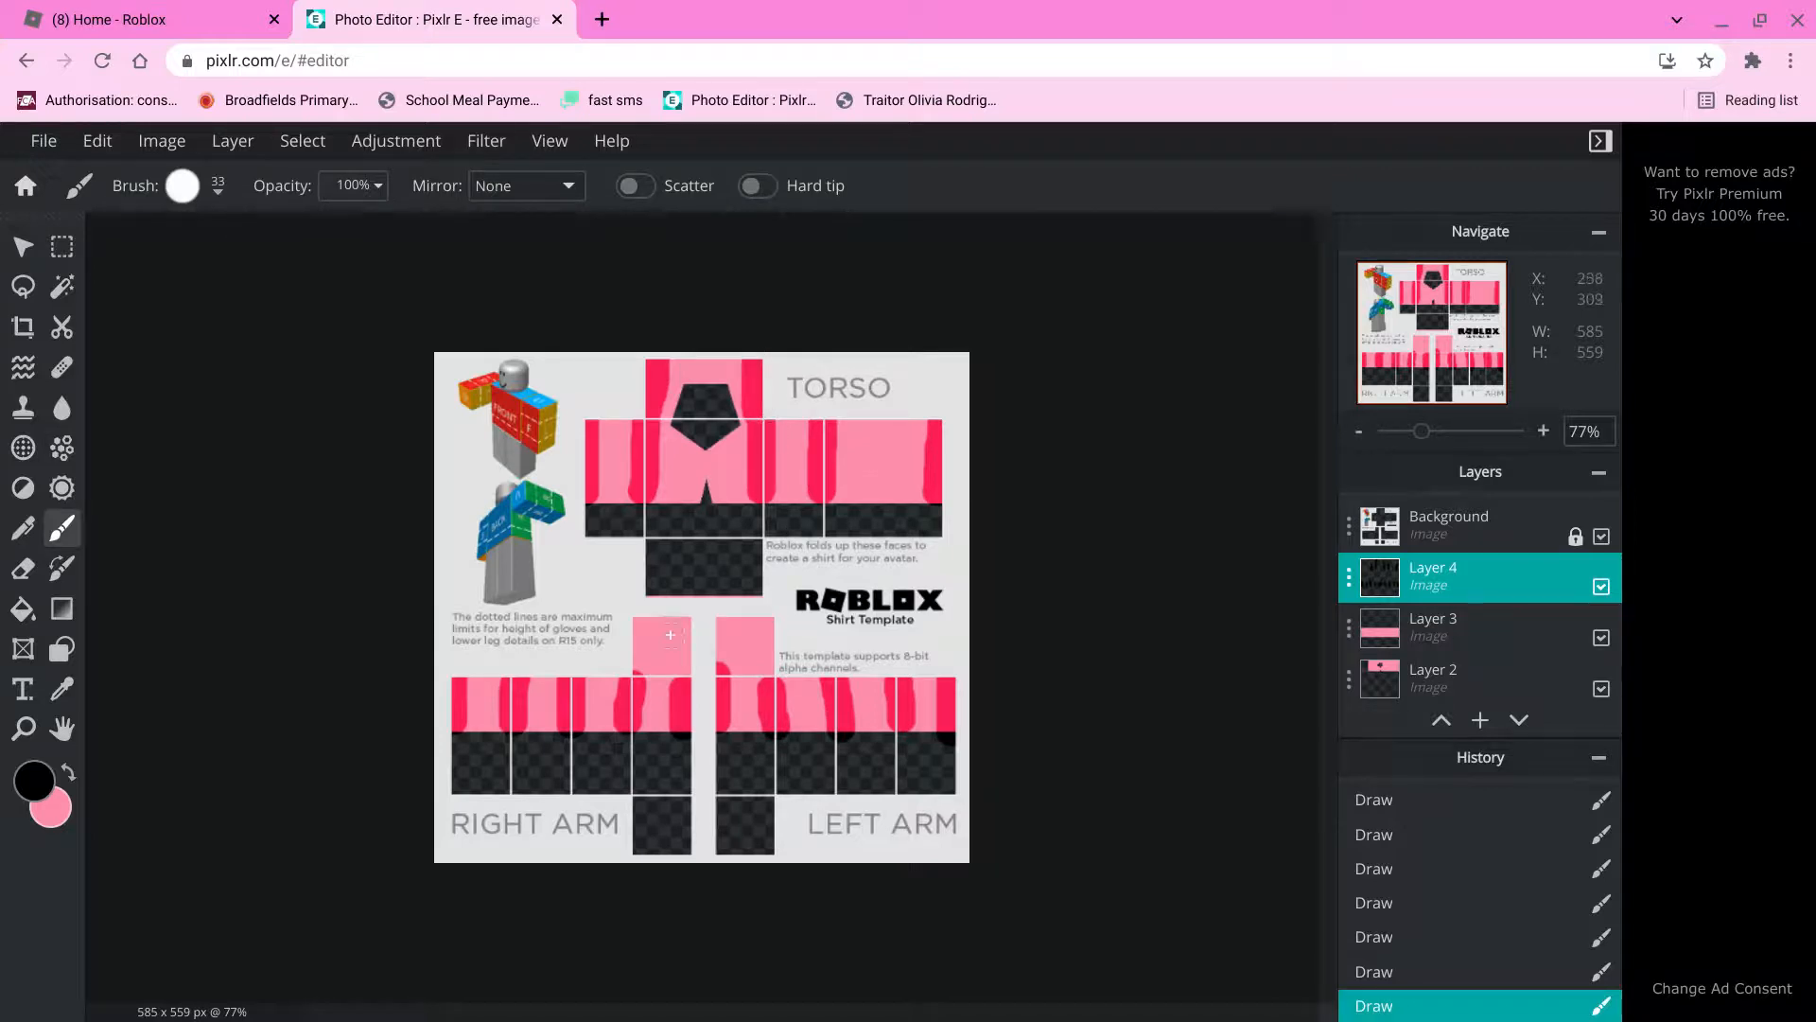
drag(626, 617, 774, 619)
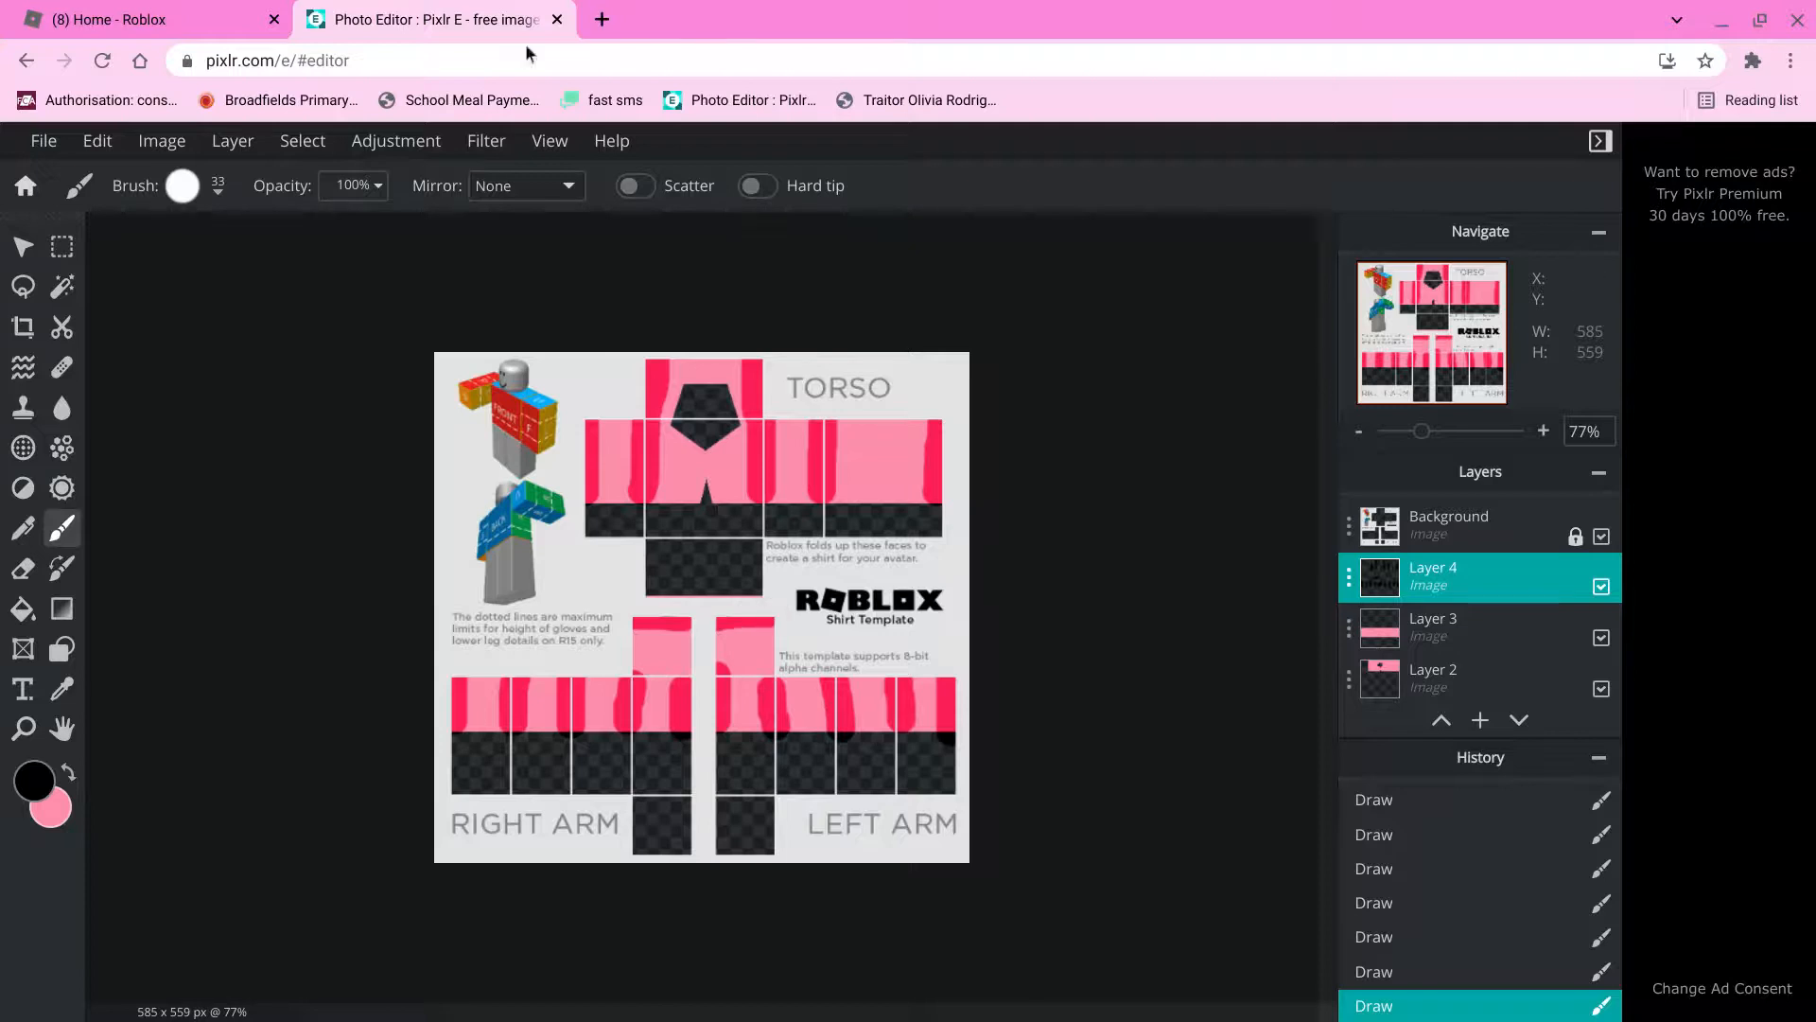
Blur Layer 4's shading strokes with the Blur filter at an amount of 100.
click(488, 140)
mouse_move(511, 216)
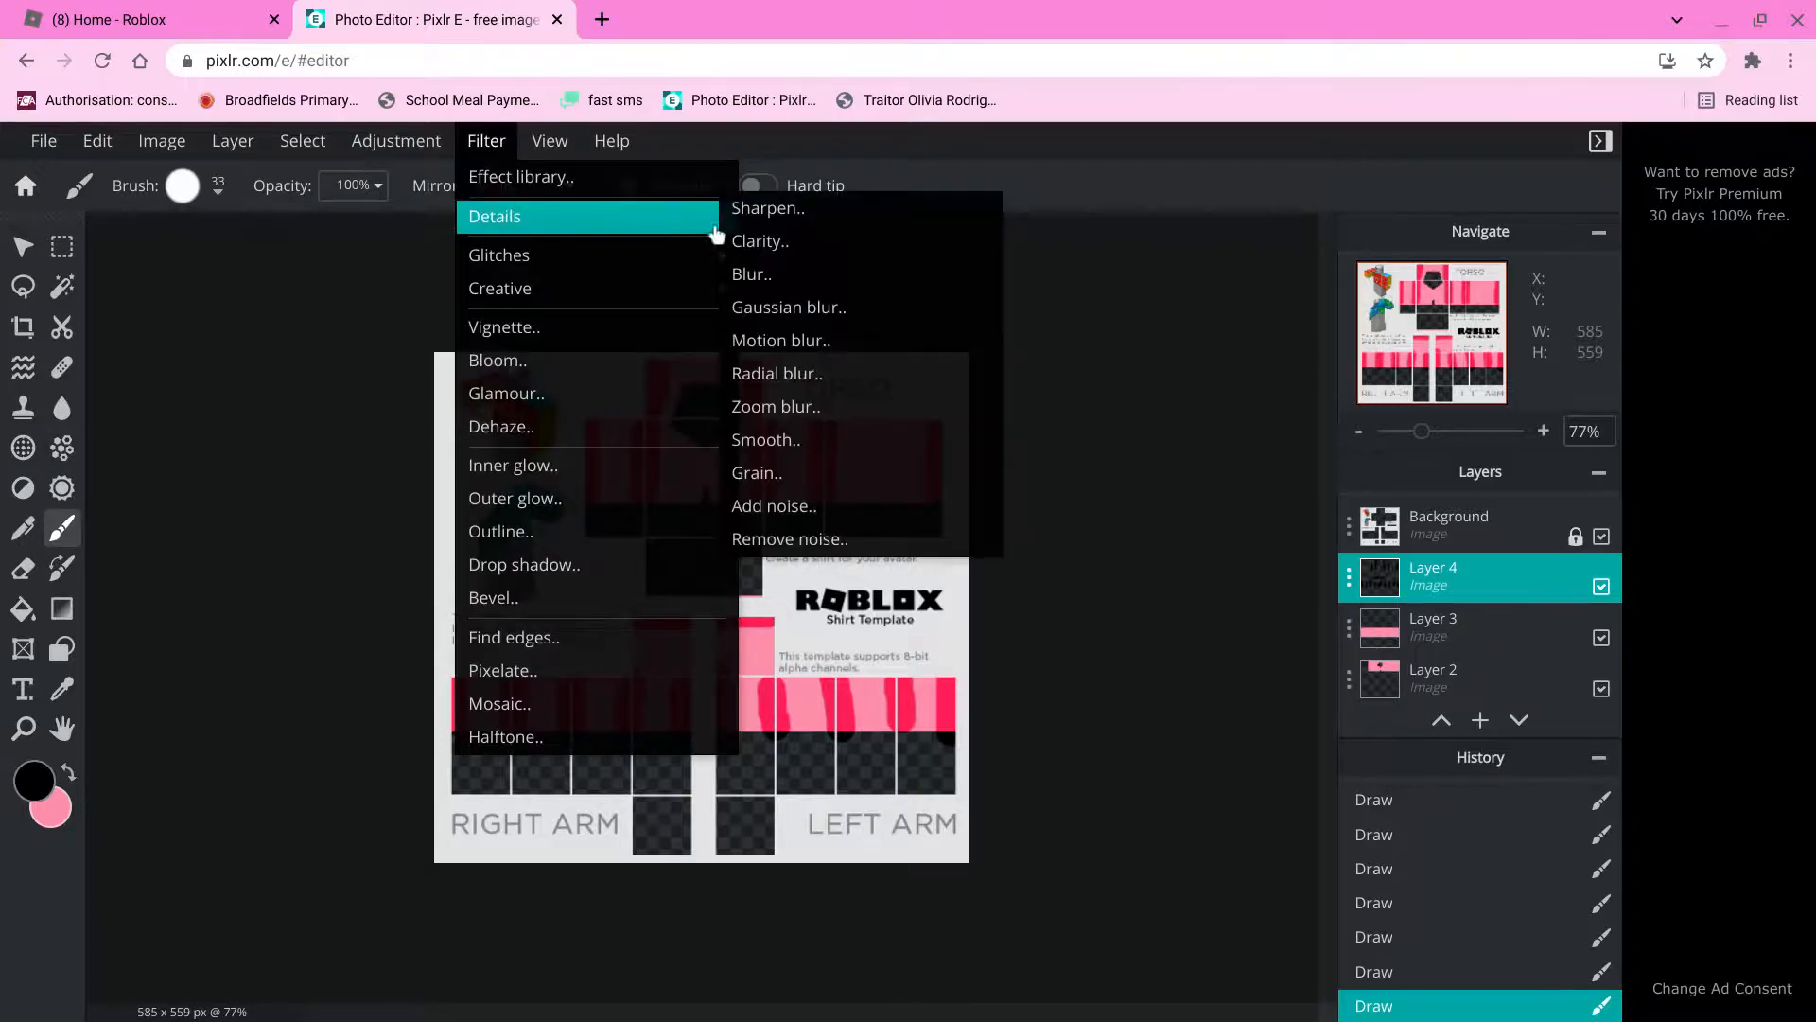
click(767, 274)
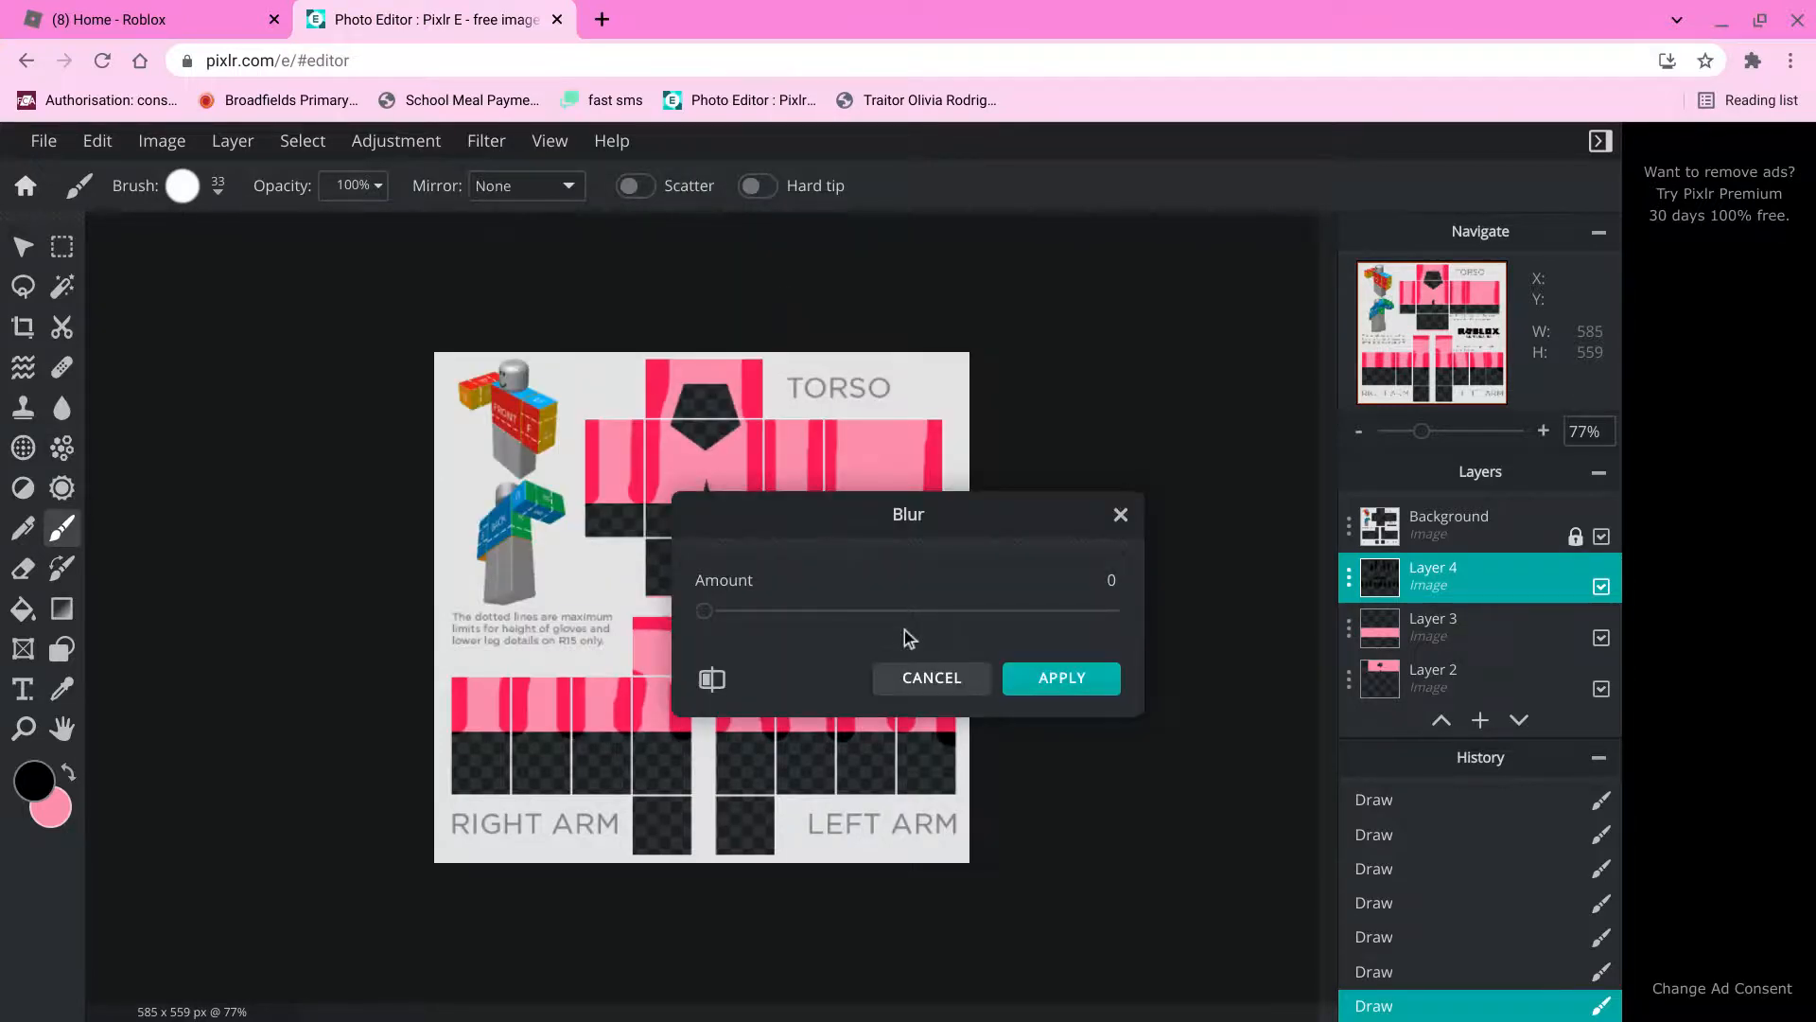
click(941, 608)
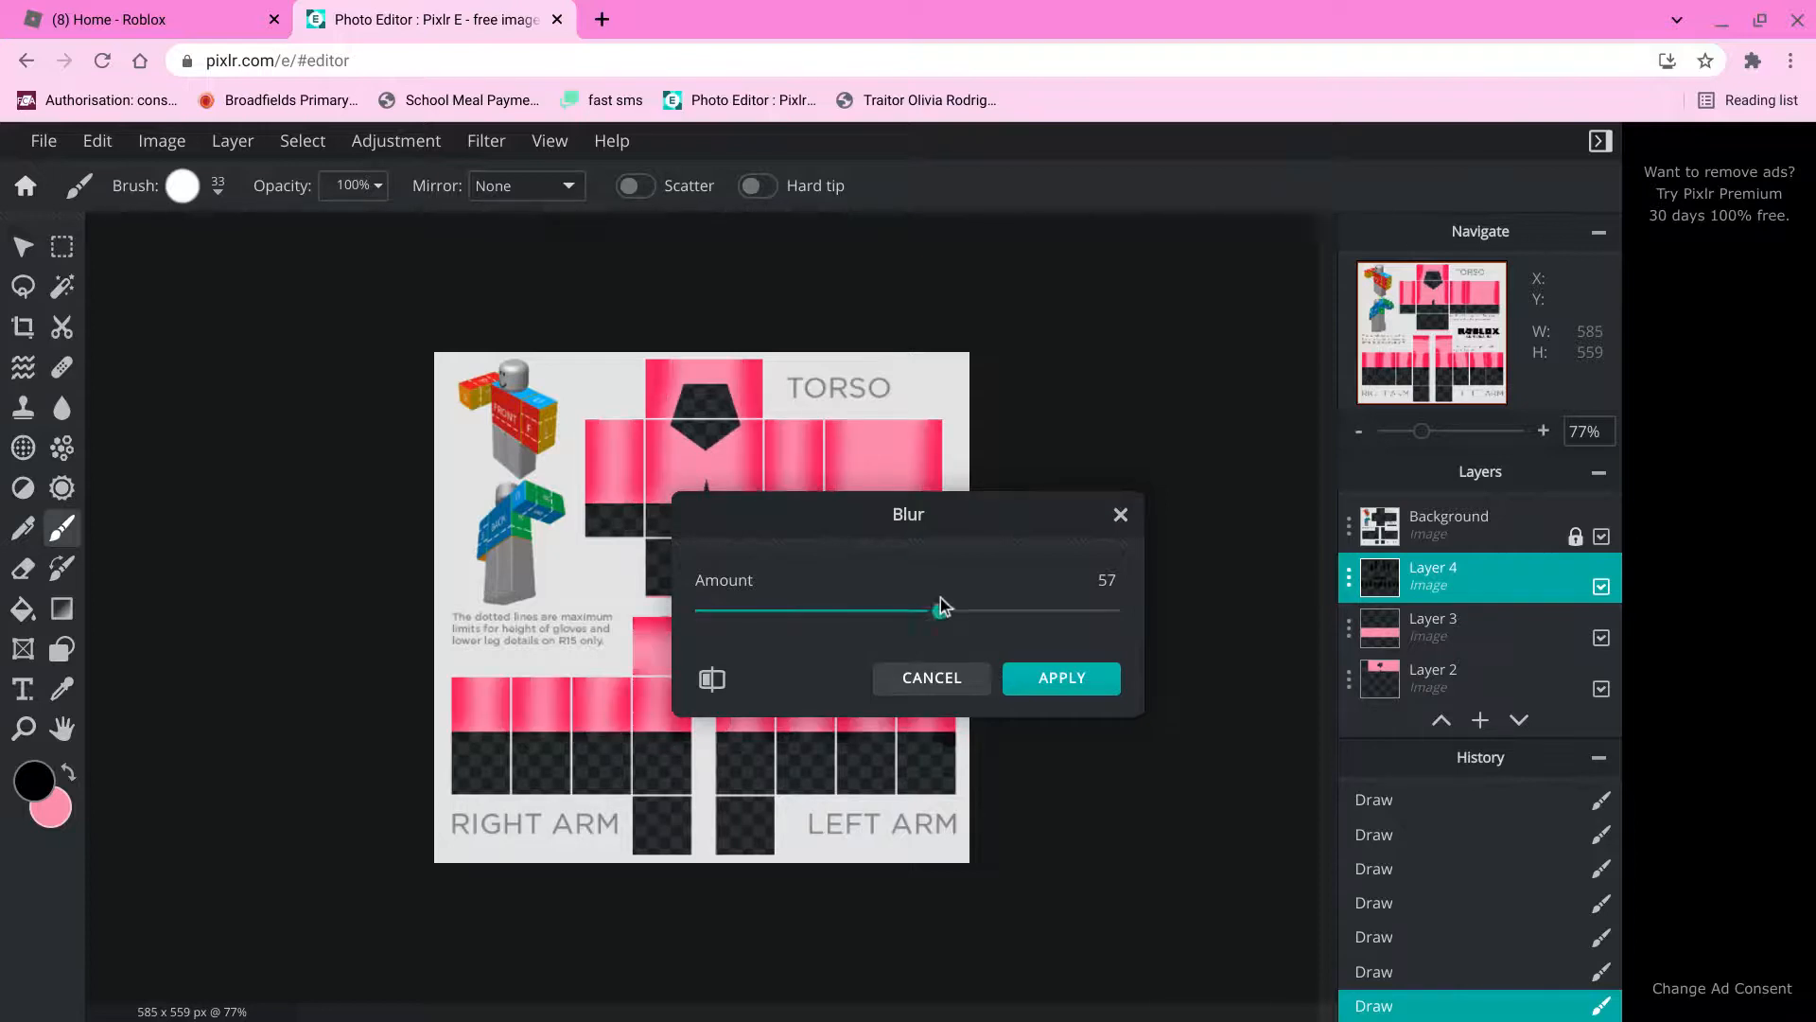
drag(941, 608, 1241, 645)
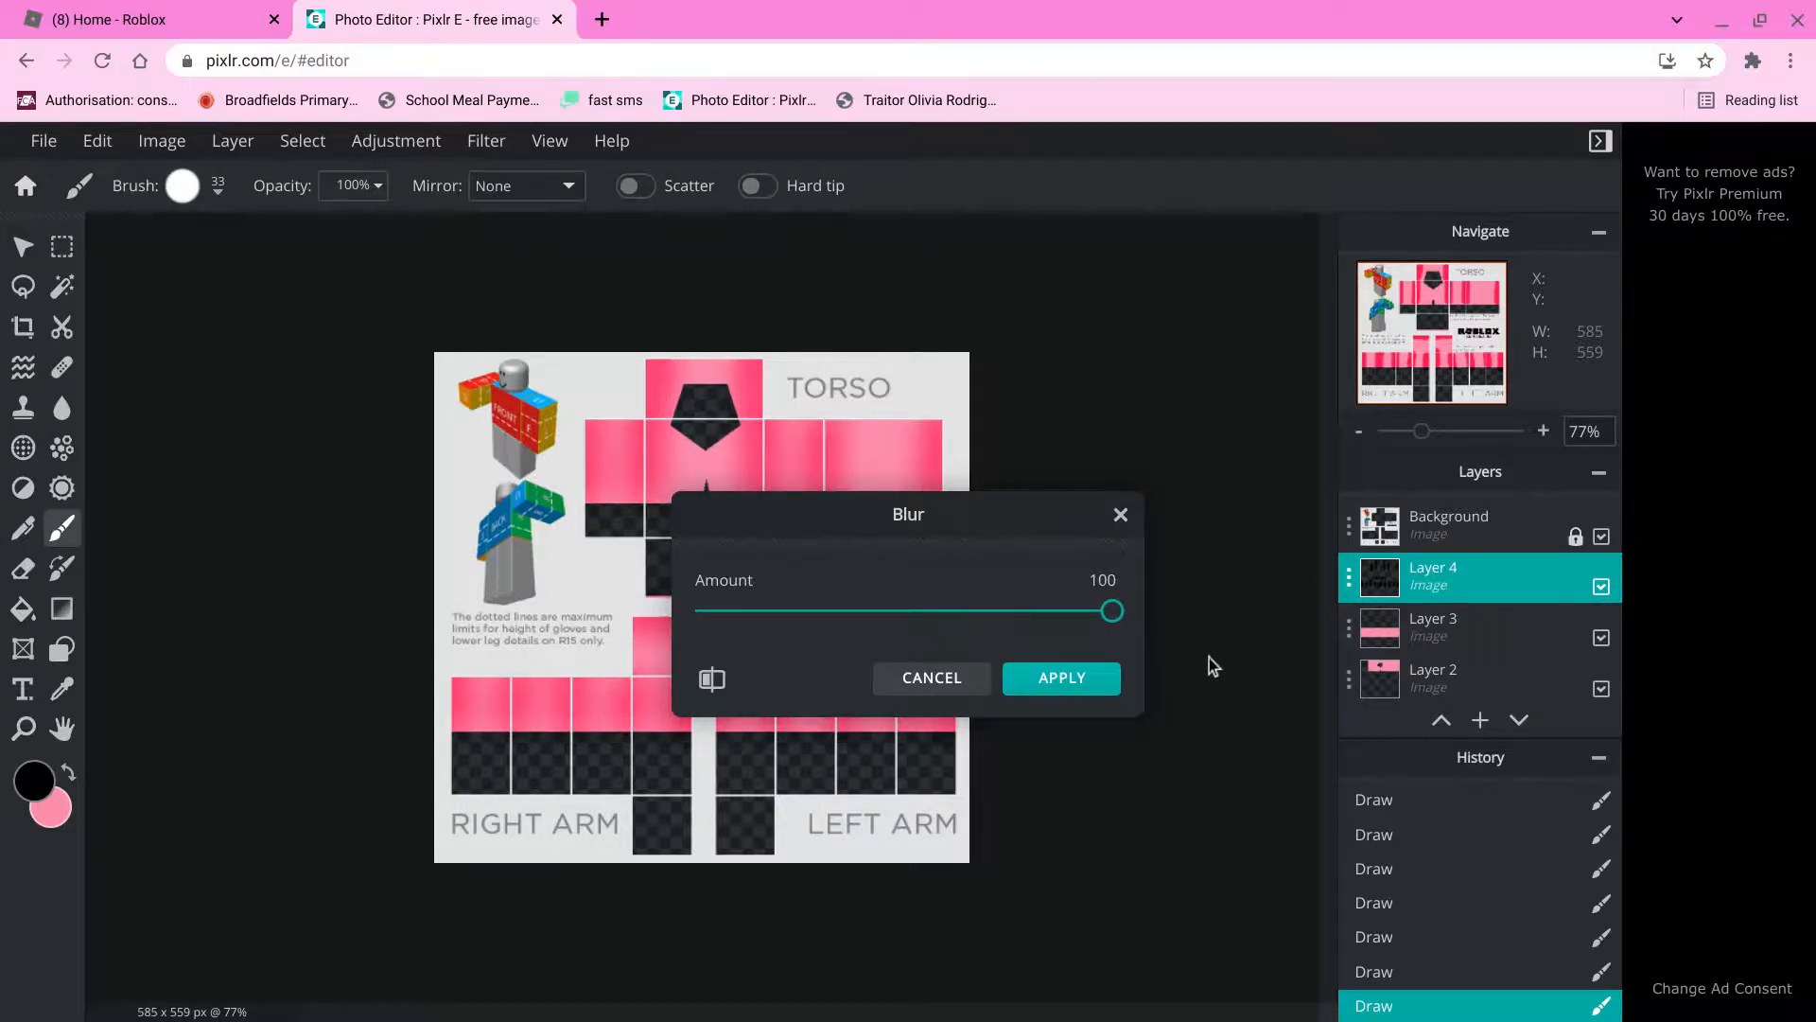
click(1101, 677)
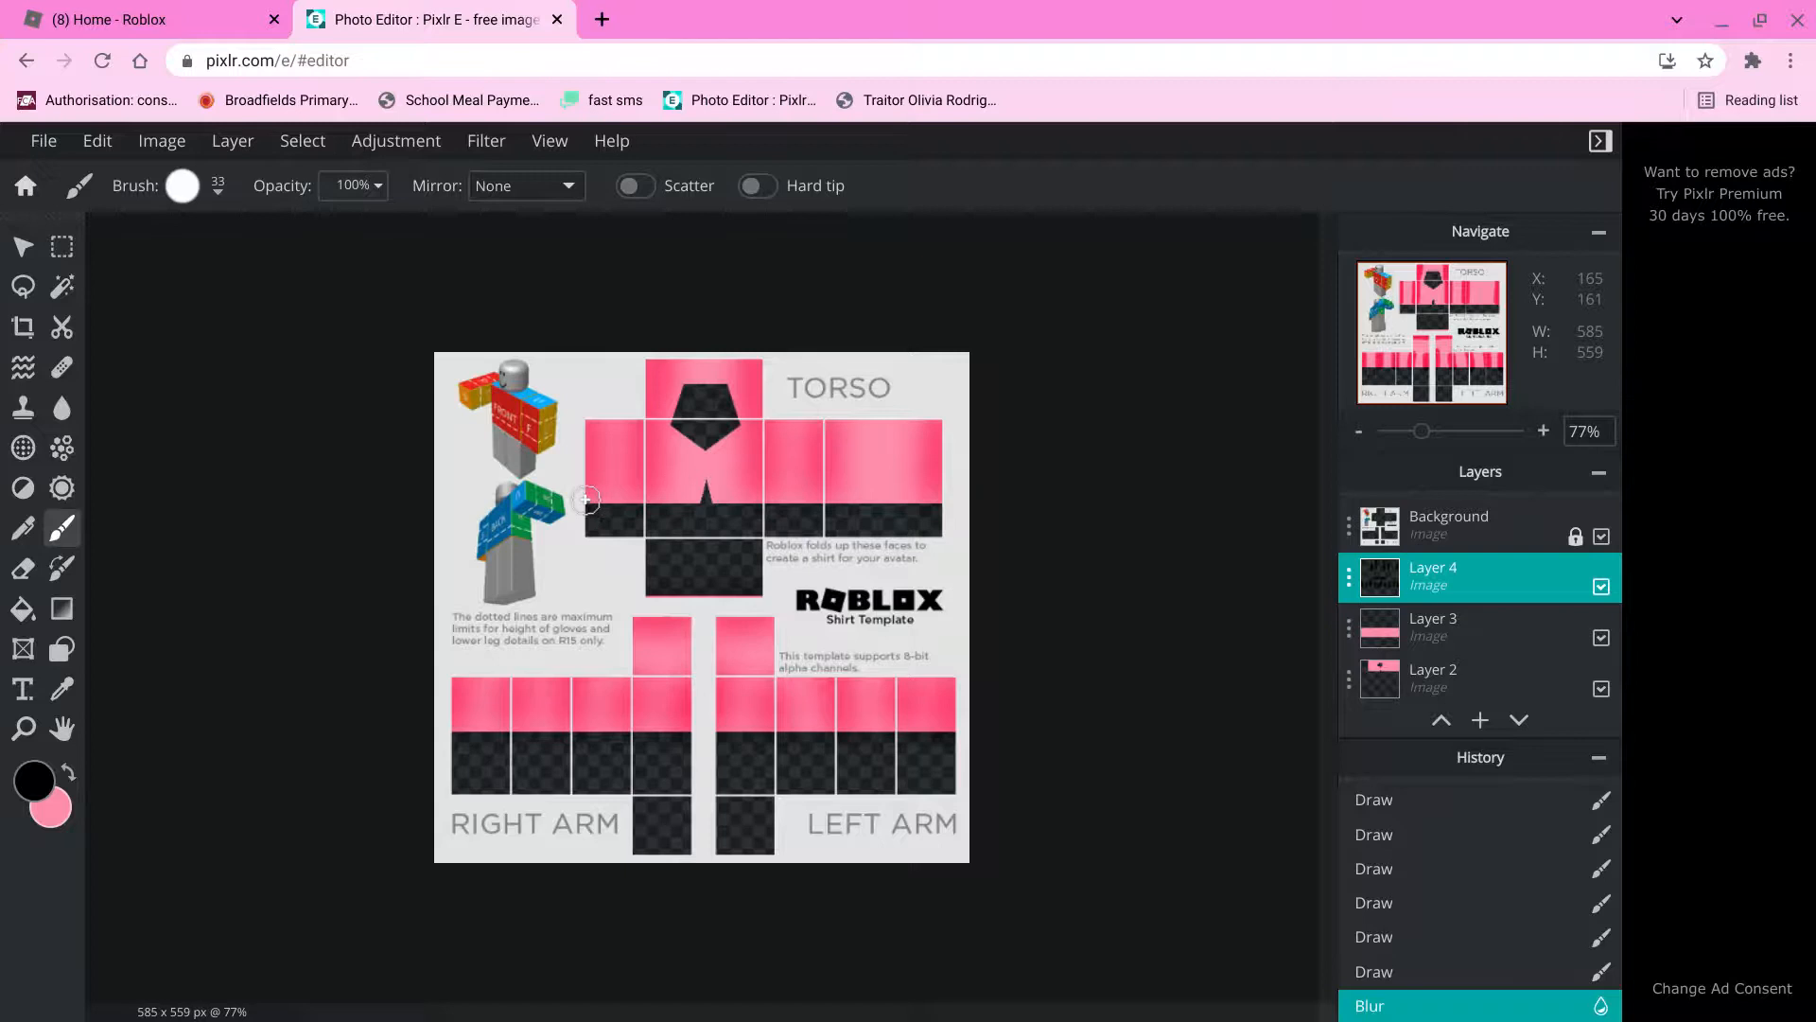
Try a shading stroke across the torso panels' lower edges, then undo back to before the blur on Layer 4.
drag(588, 499, 938, 479)
key(ctrl+z)
key(ctrl+z)
key(ctrl+z)
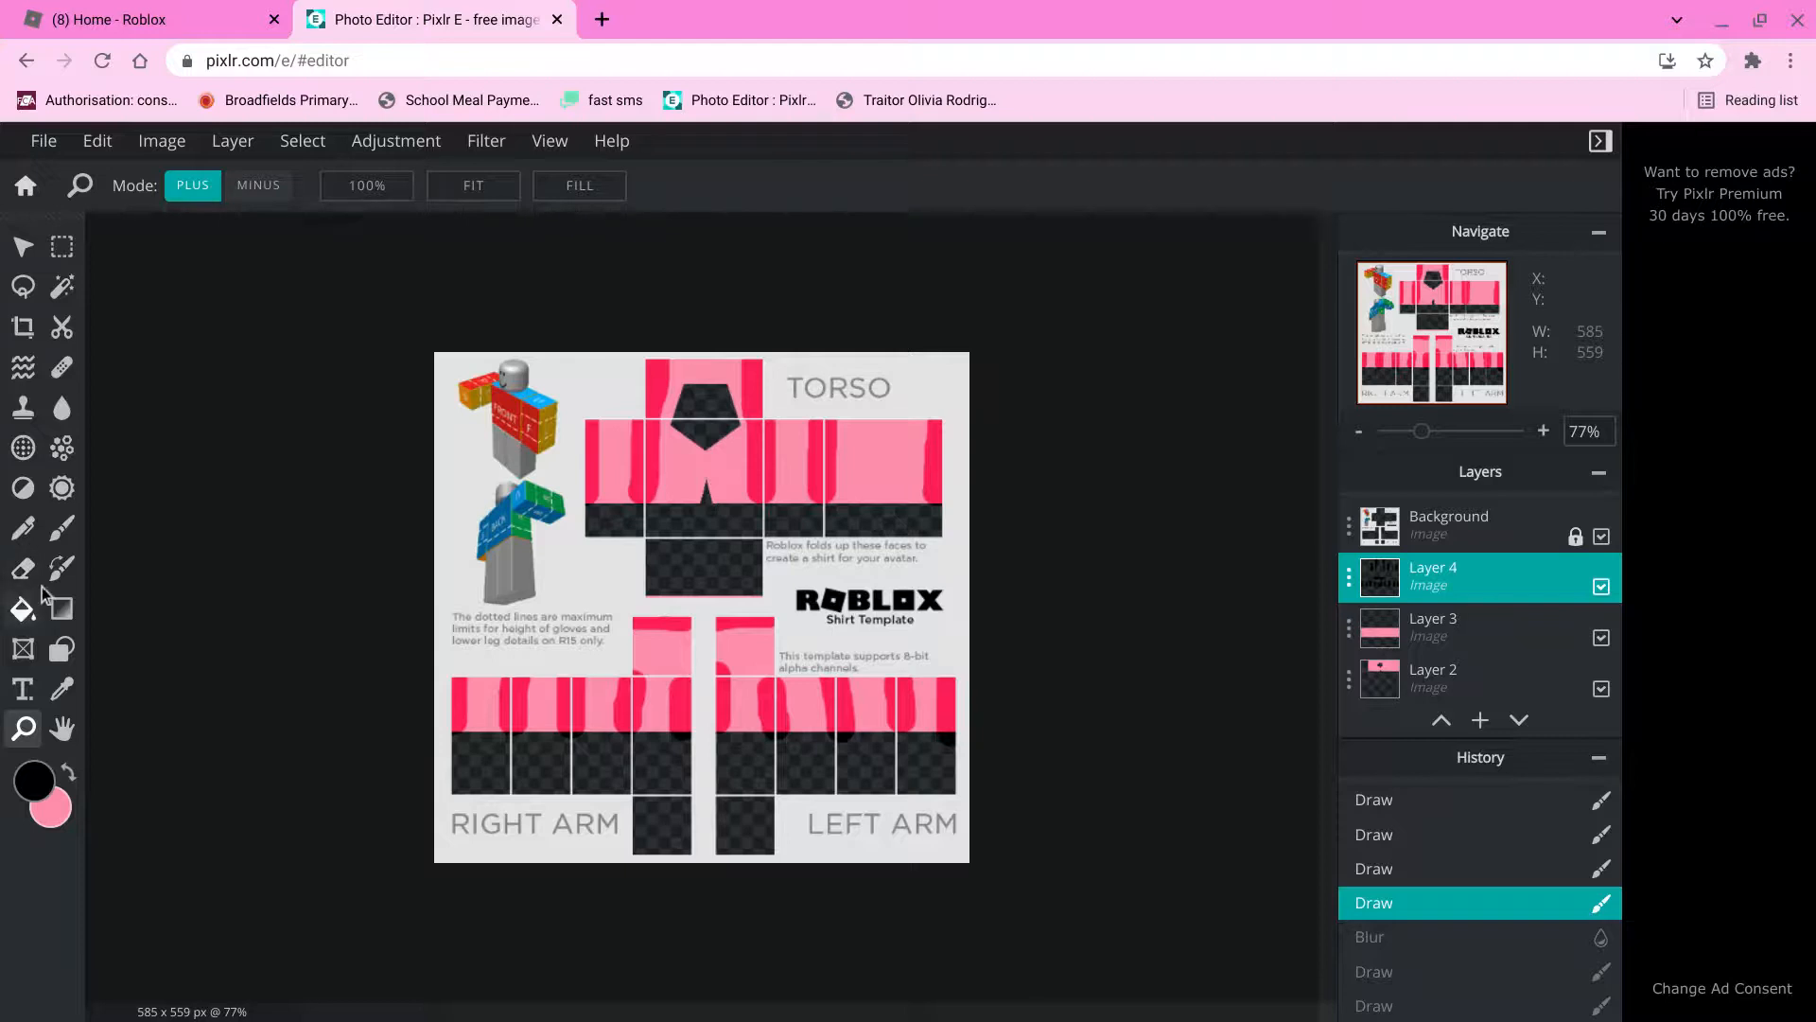
Brush black shading on Layer 4 along the lower edges of the torso's side, front and back panels and the back panel's upper edge.
click(61, 526)
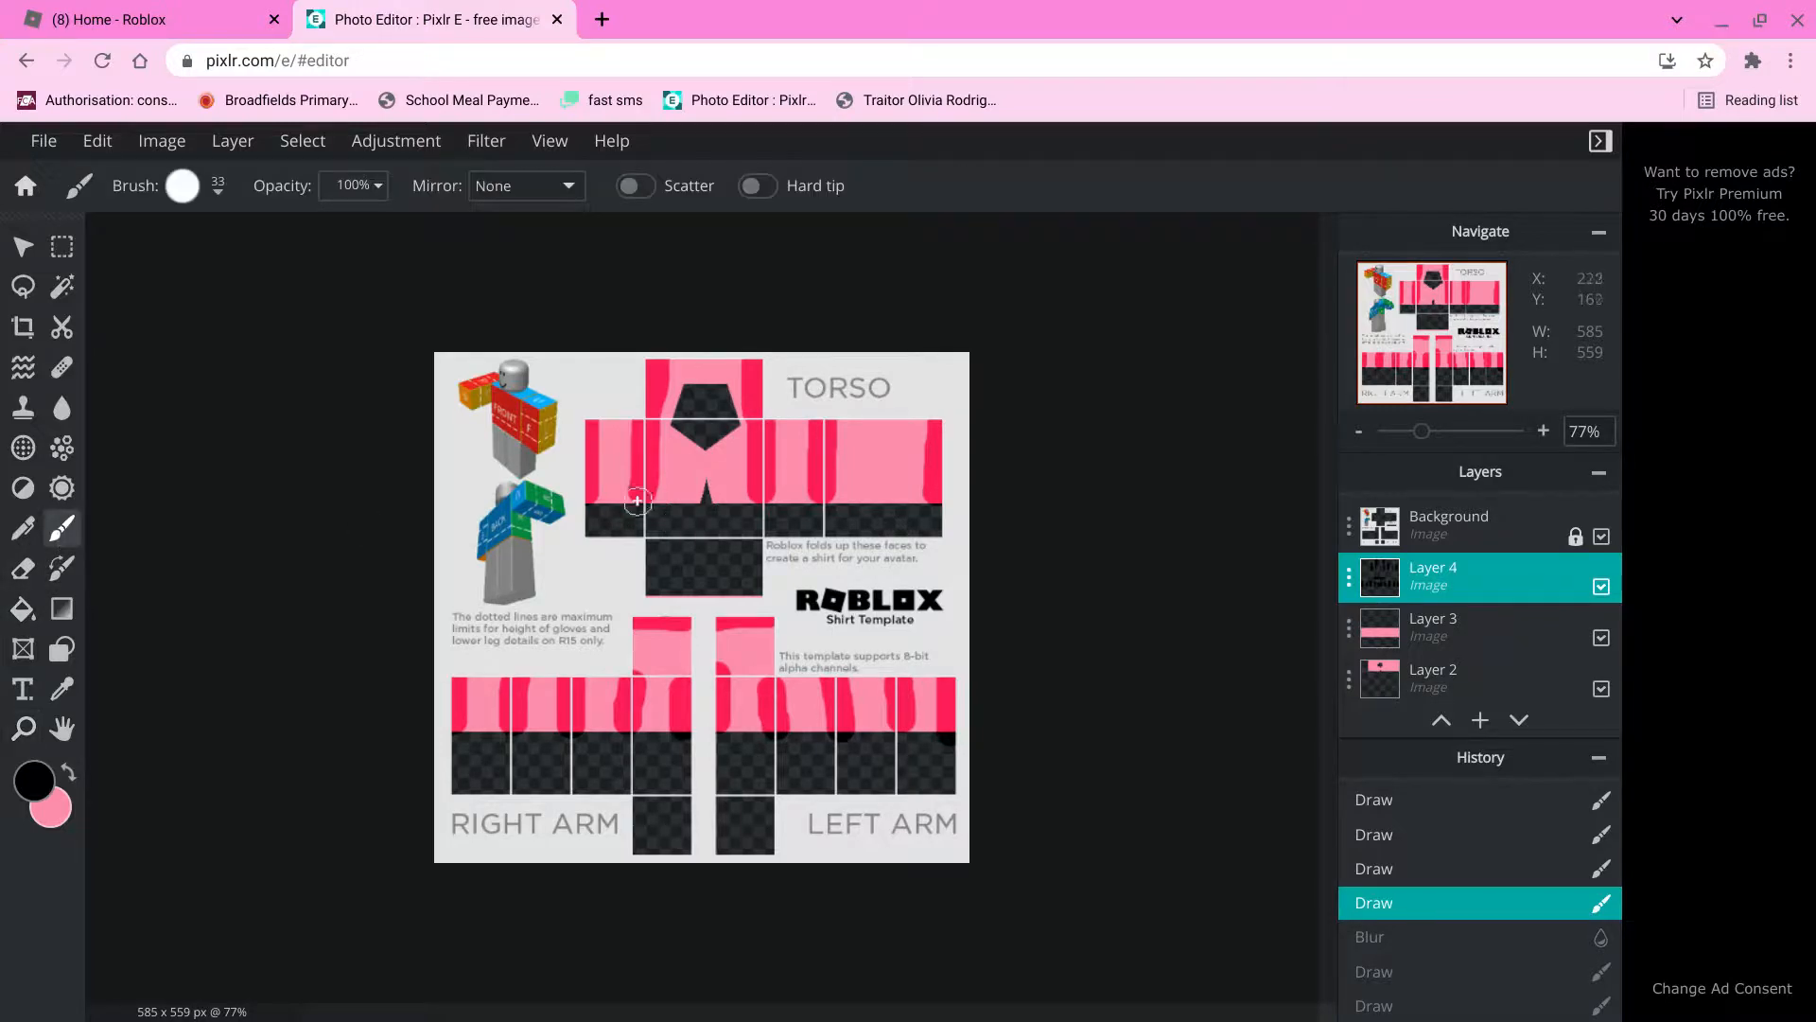
drag(587, 491, 716, 492)
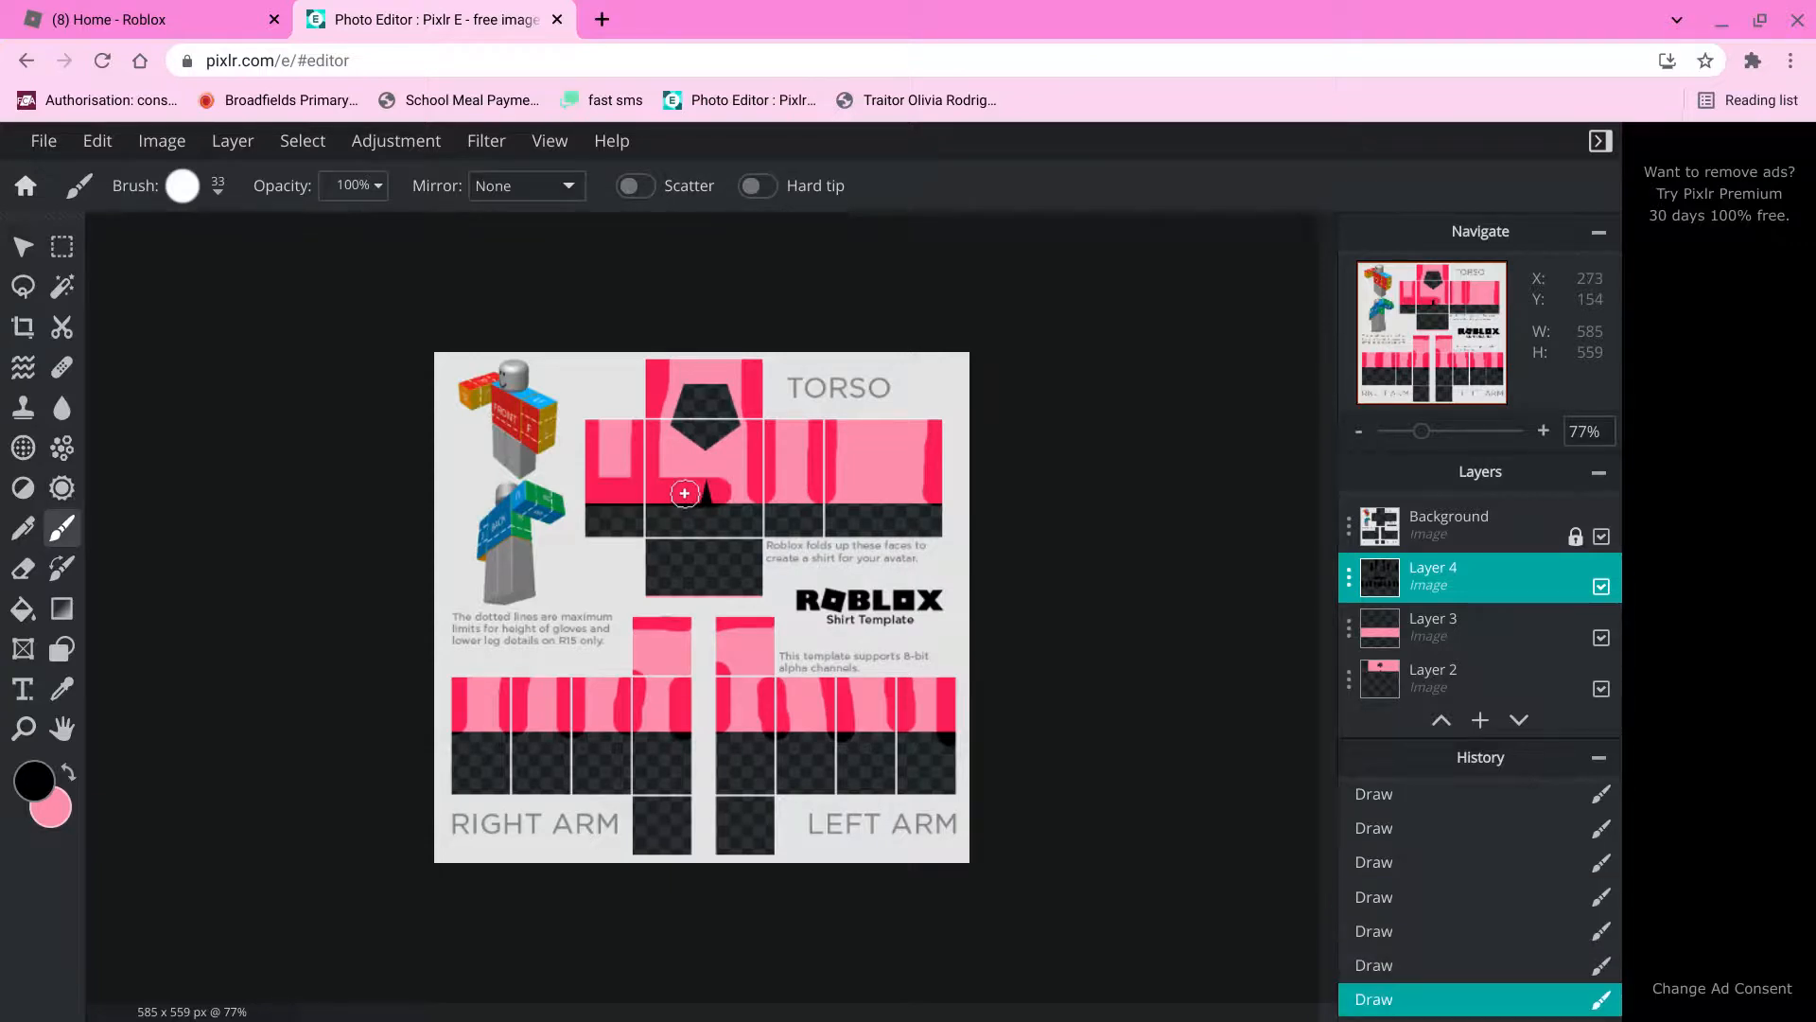
key(ctrl+z)
mouse_move(686, 493)
mouse_down()
mouse_move(587, 486)
mouse_move(620, 484)
mouse_up()
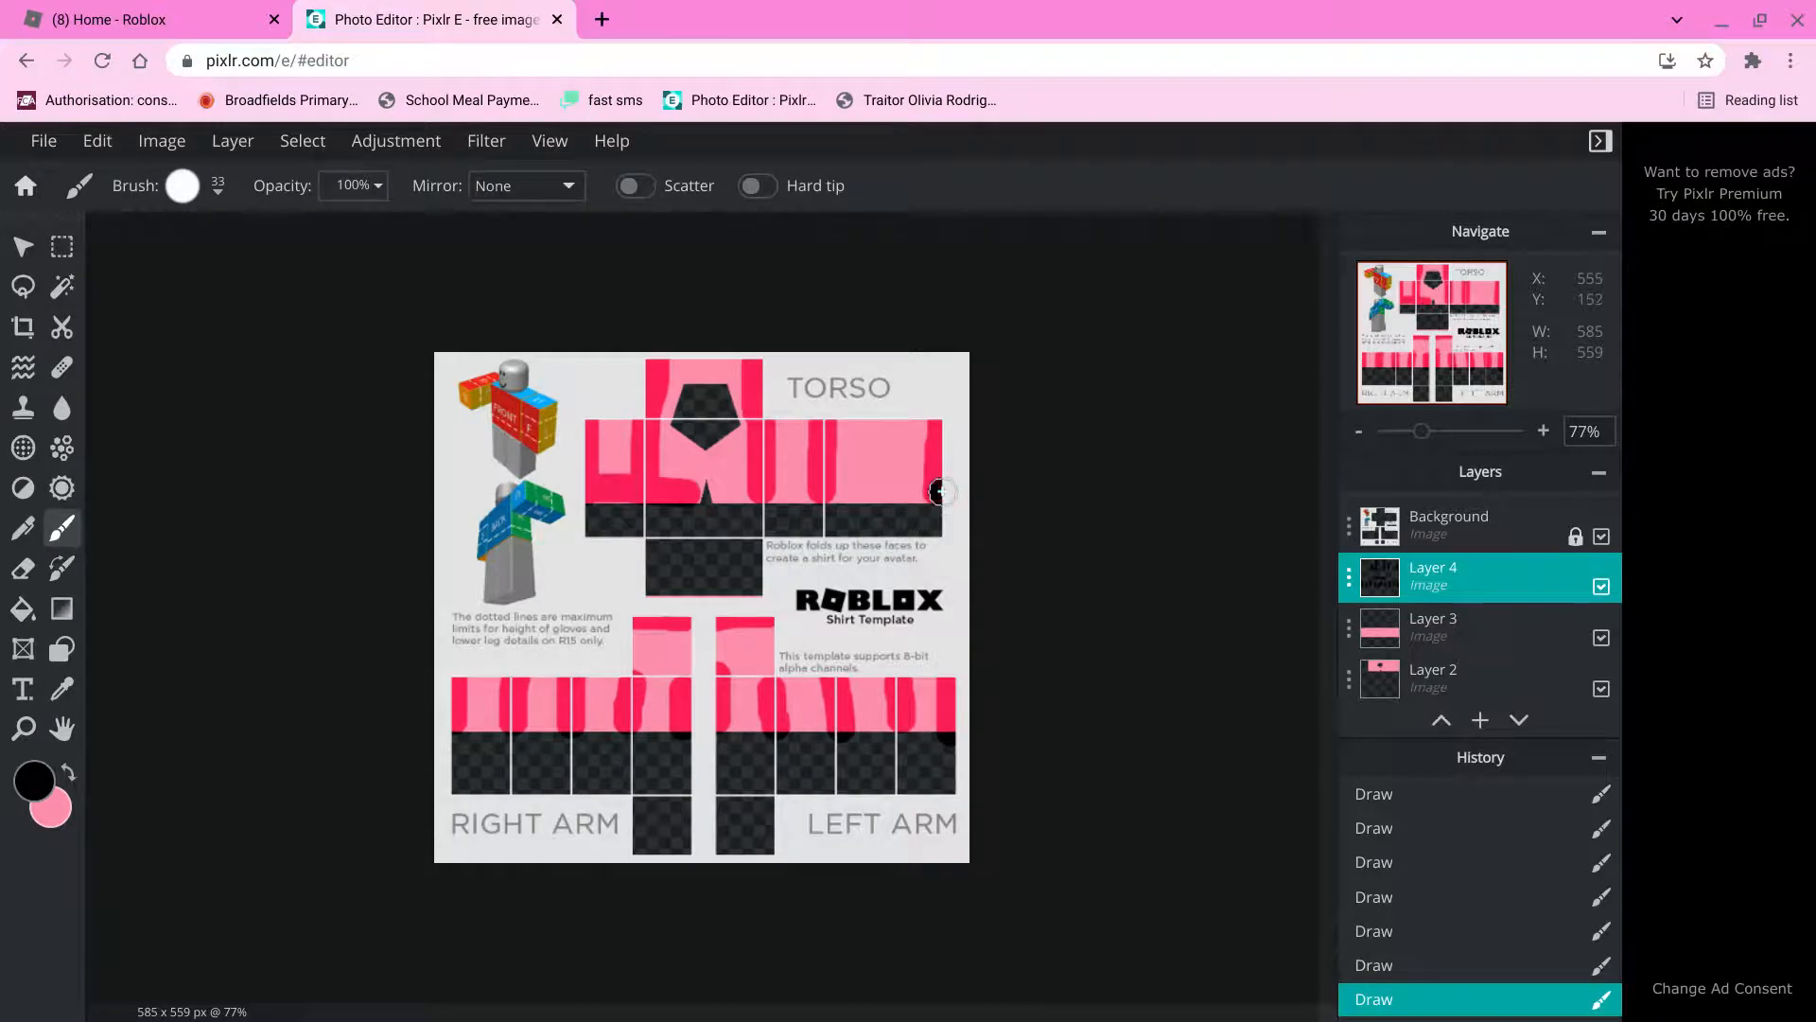
drag(939, 492, 827, 490)
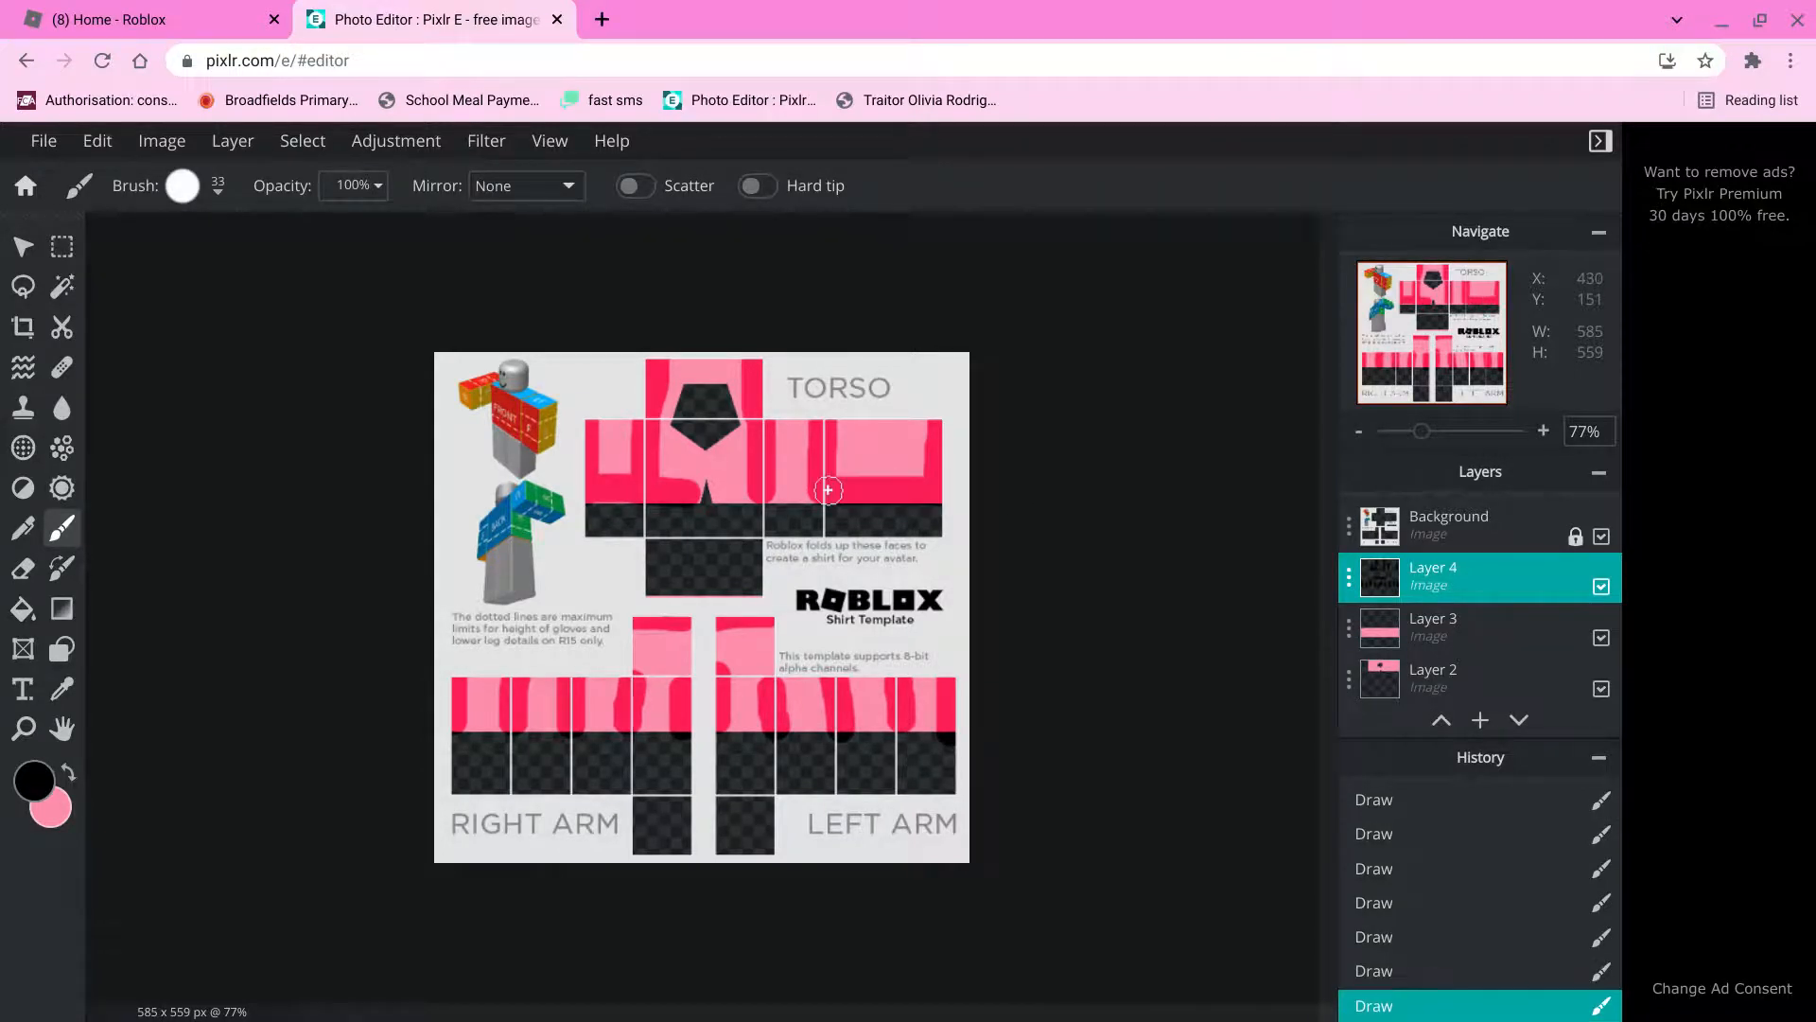
drag(831, 417, 944, 418)
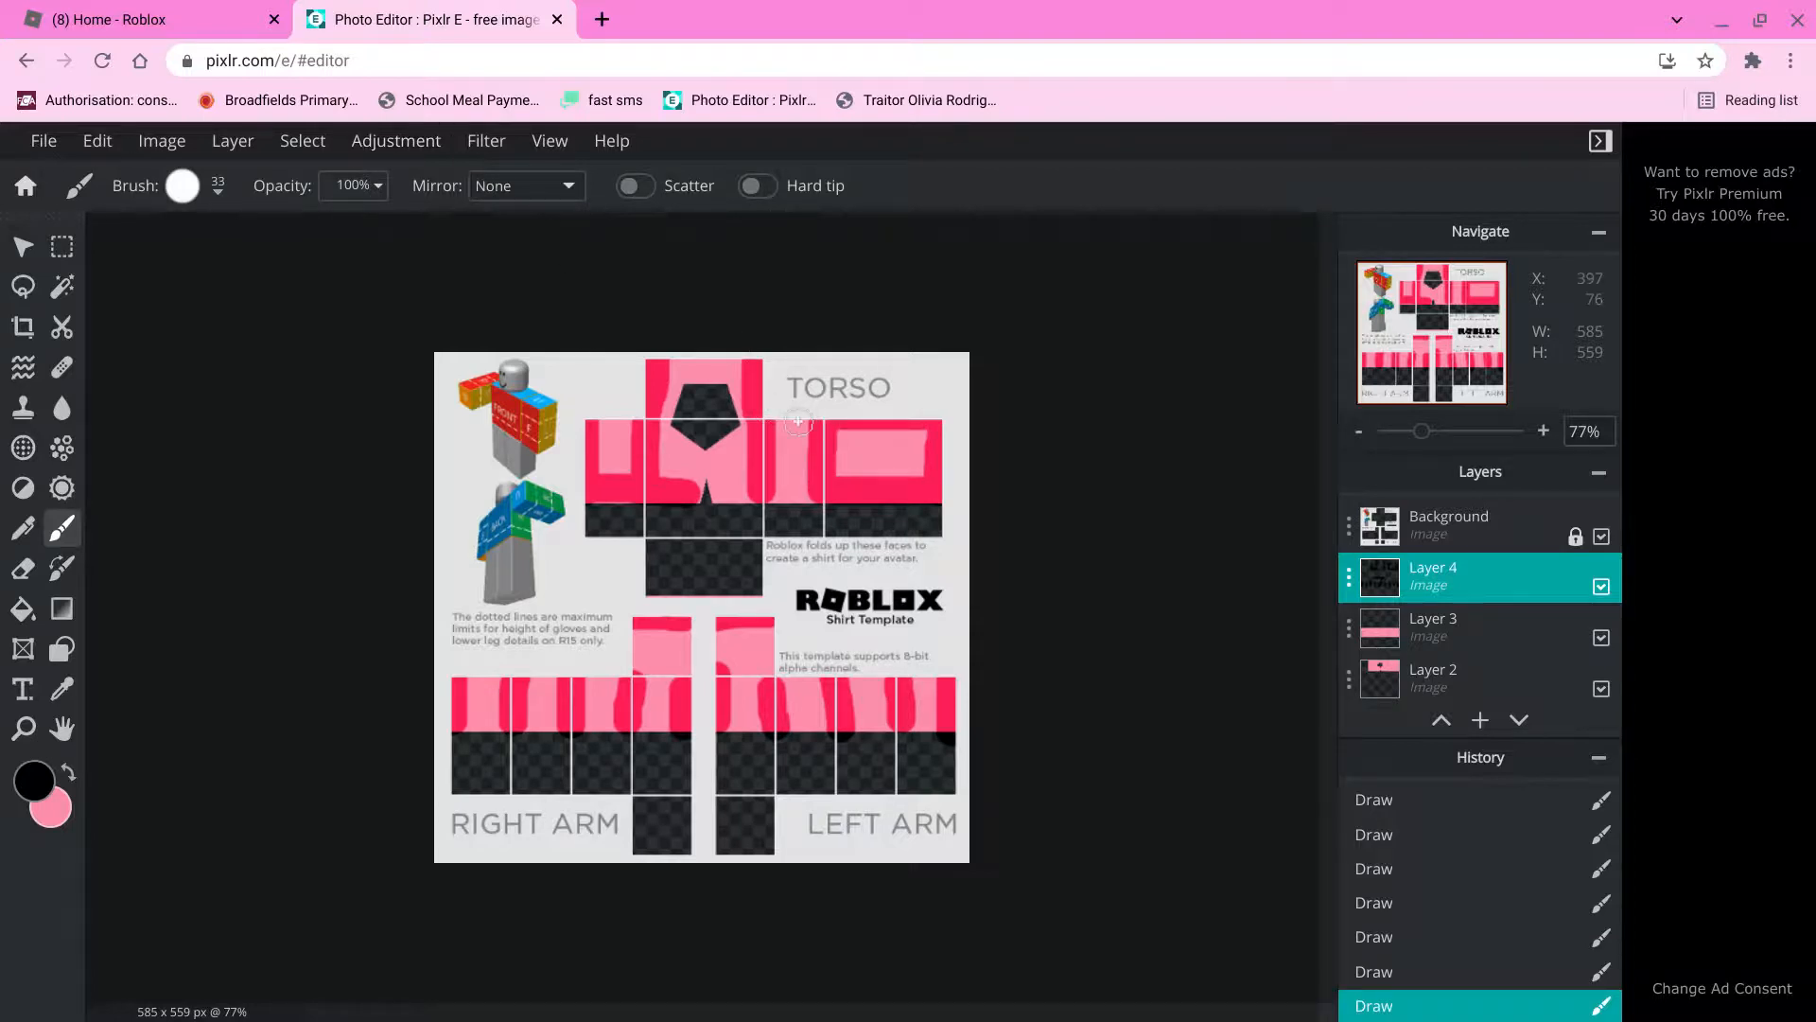
click(758, 488)
drag(758, 488, 719, 488)
key(ctrl+z)
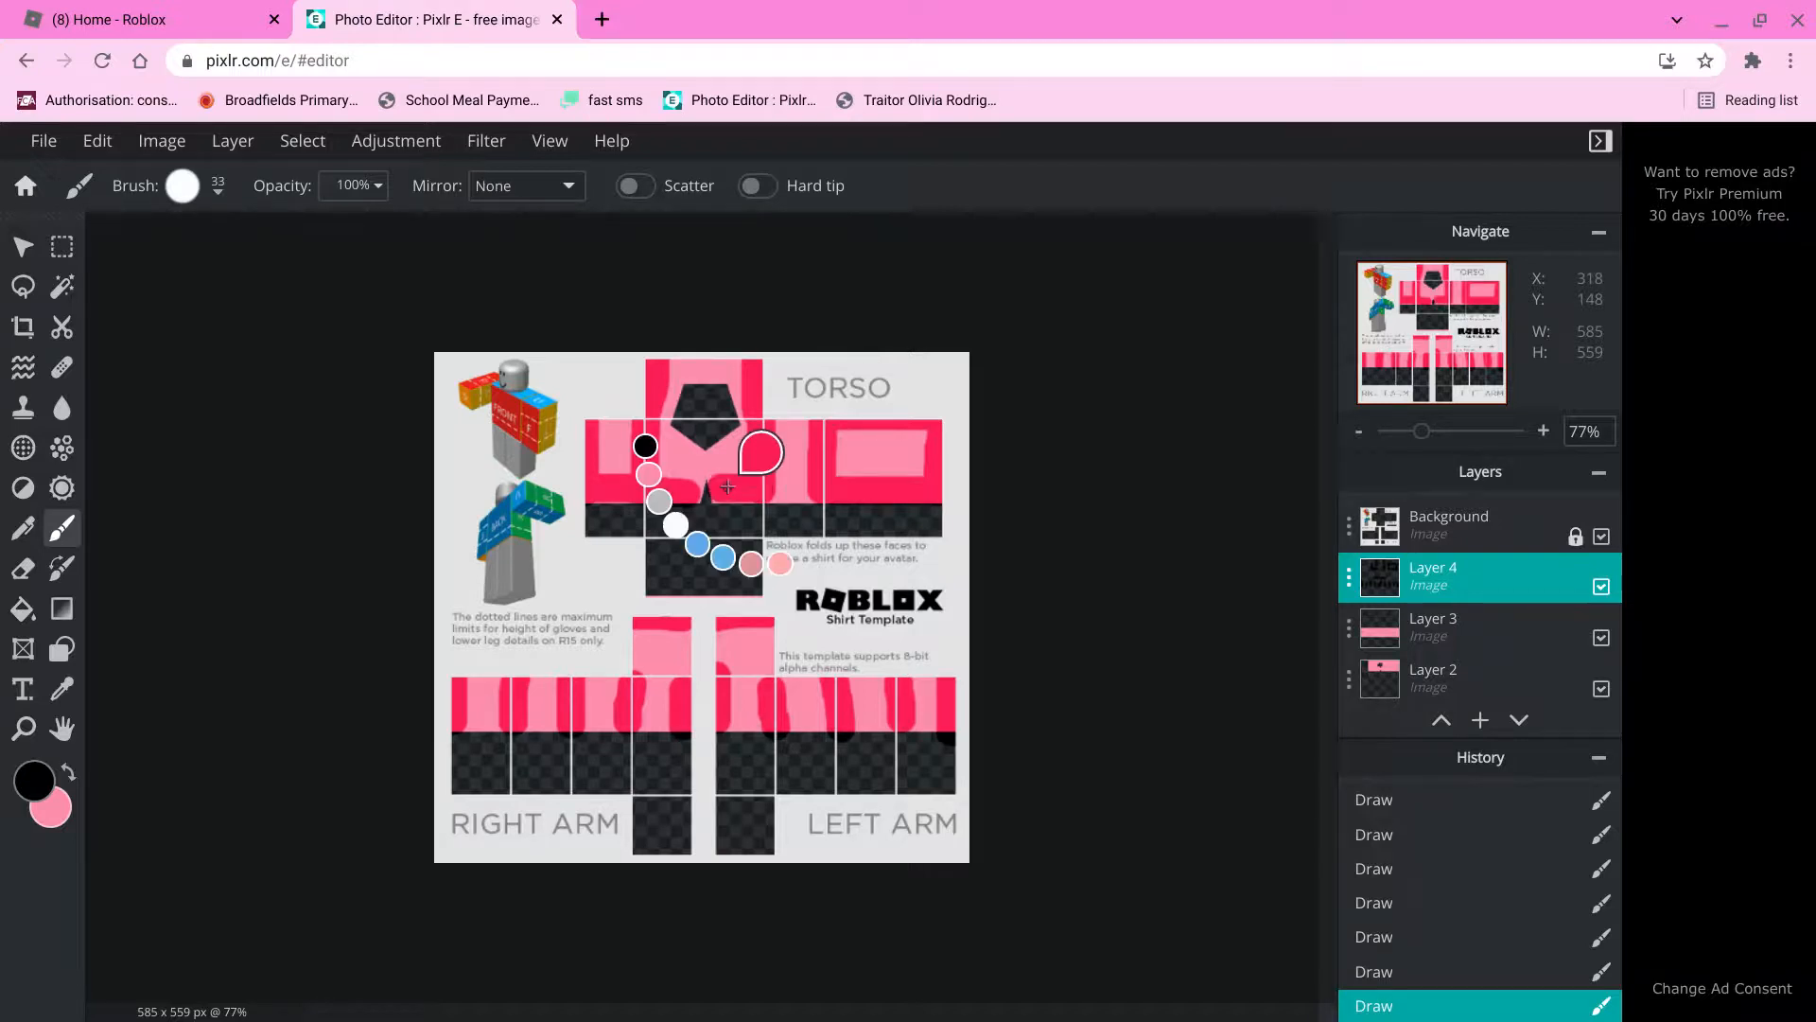
key(ctrl+x)
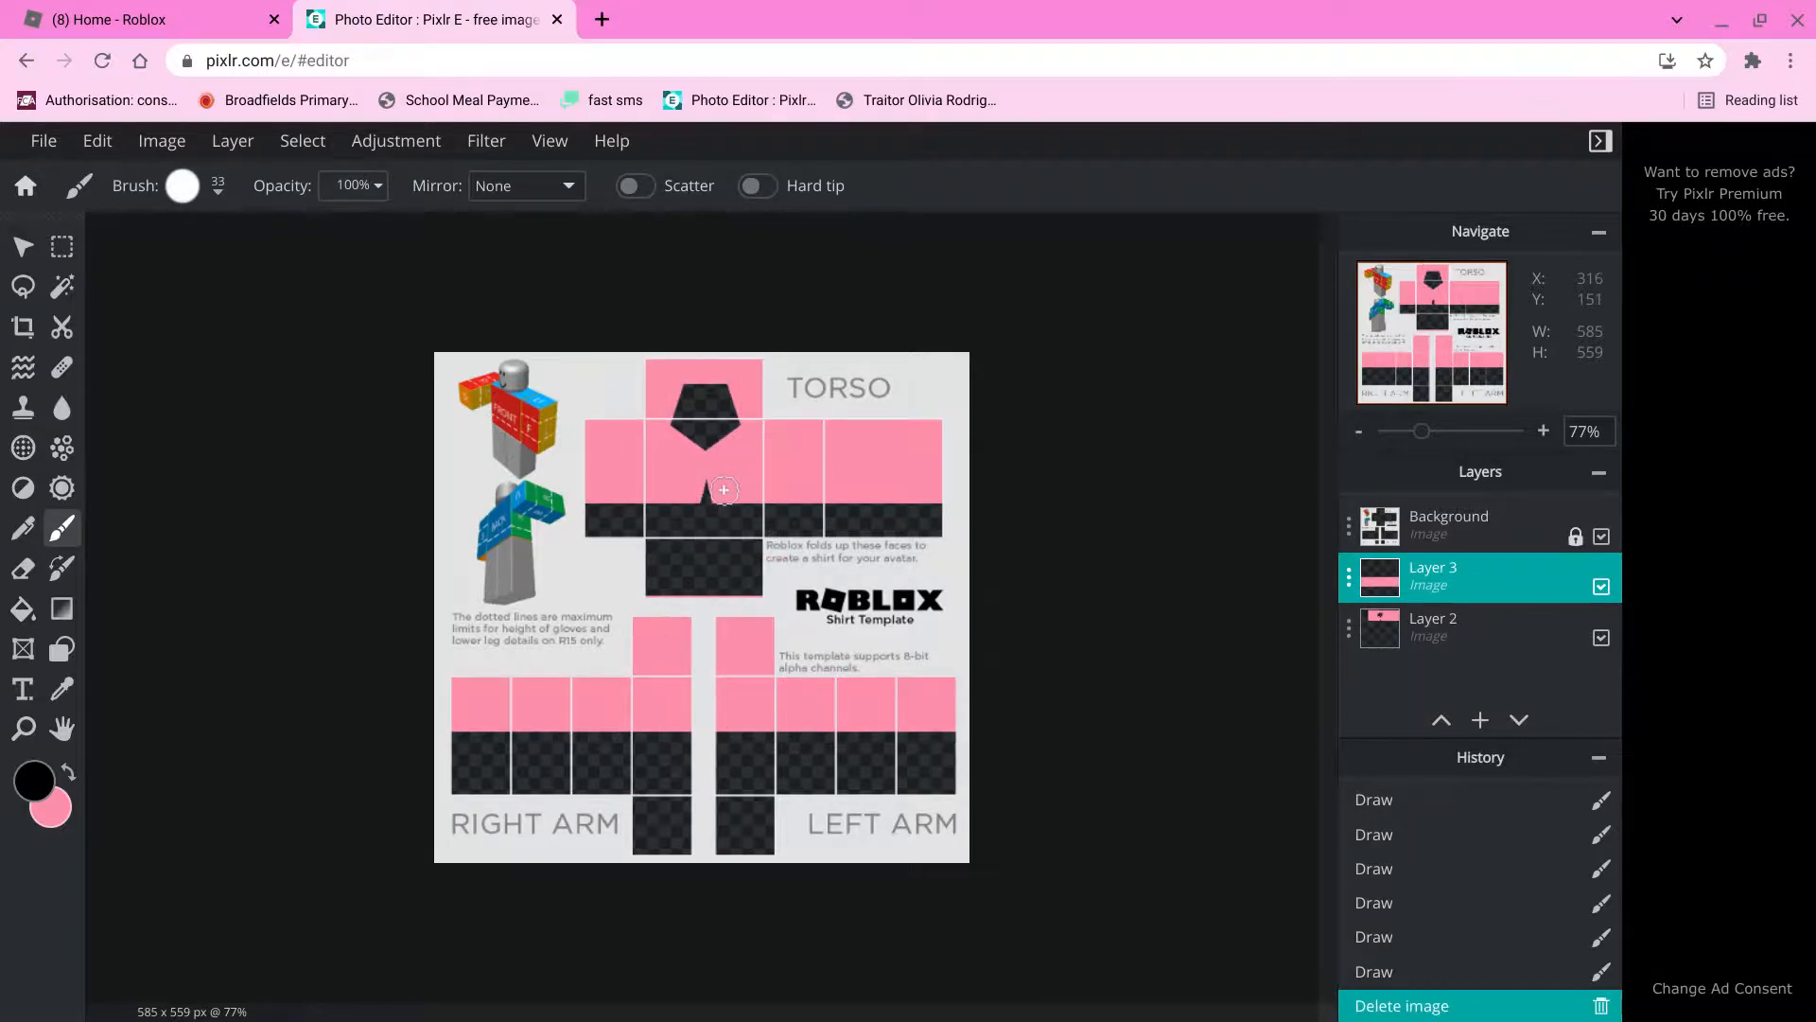
key(ctrl+z)
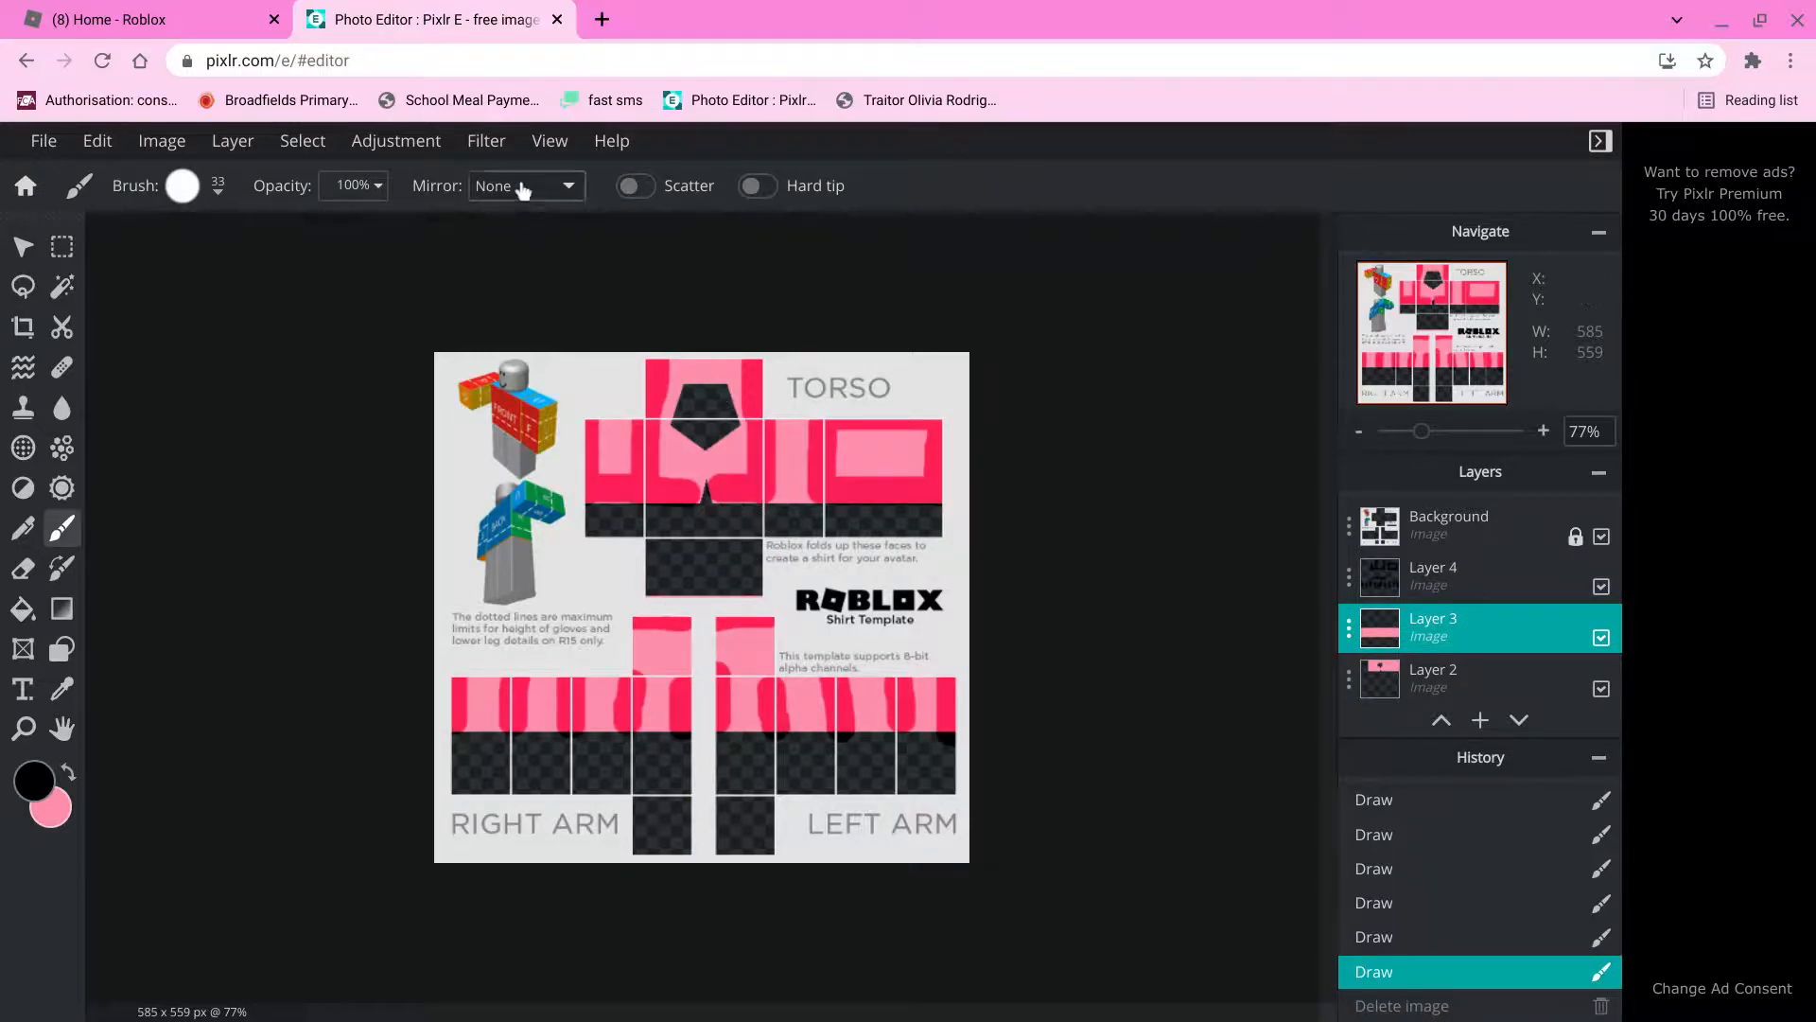
click(483, 142)
mouse_move(501, 219)
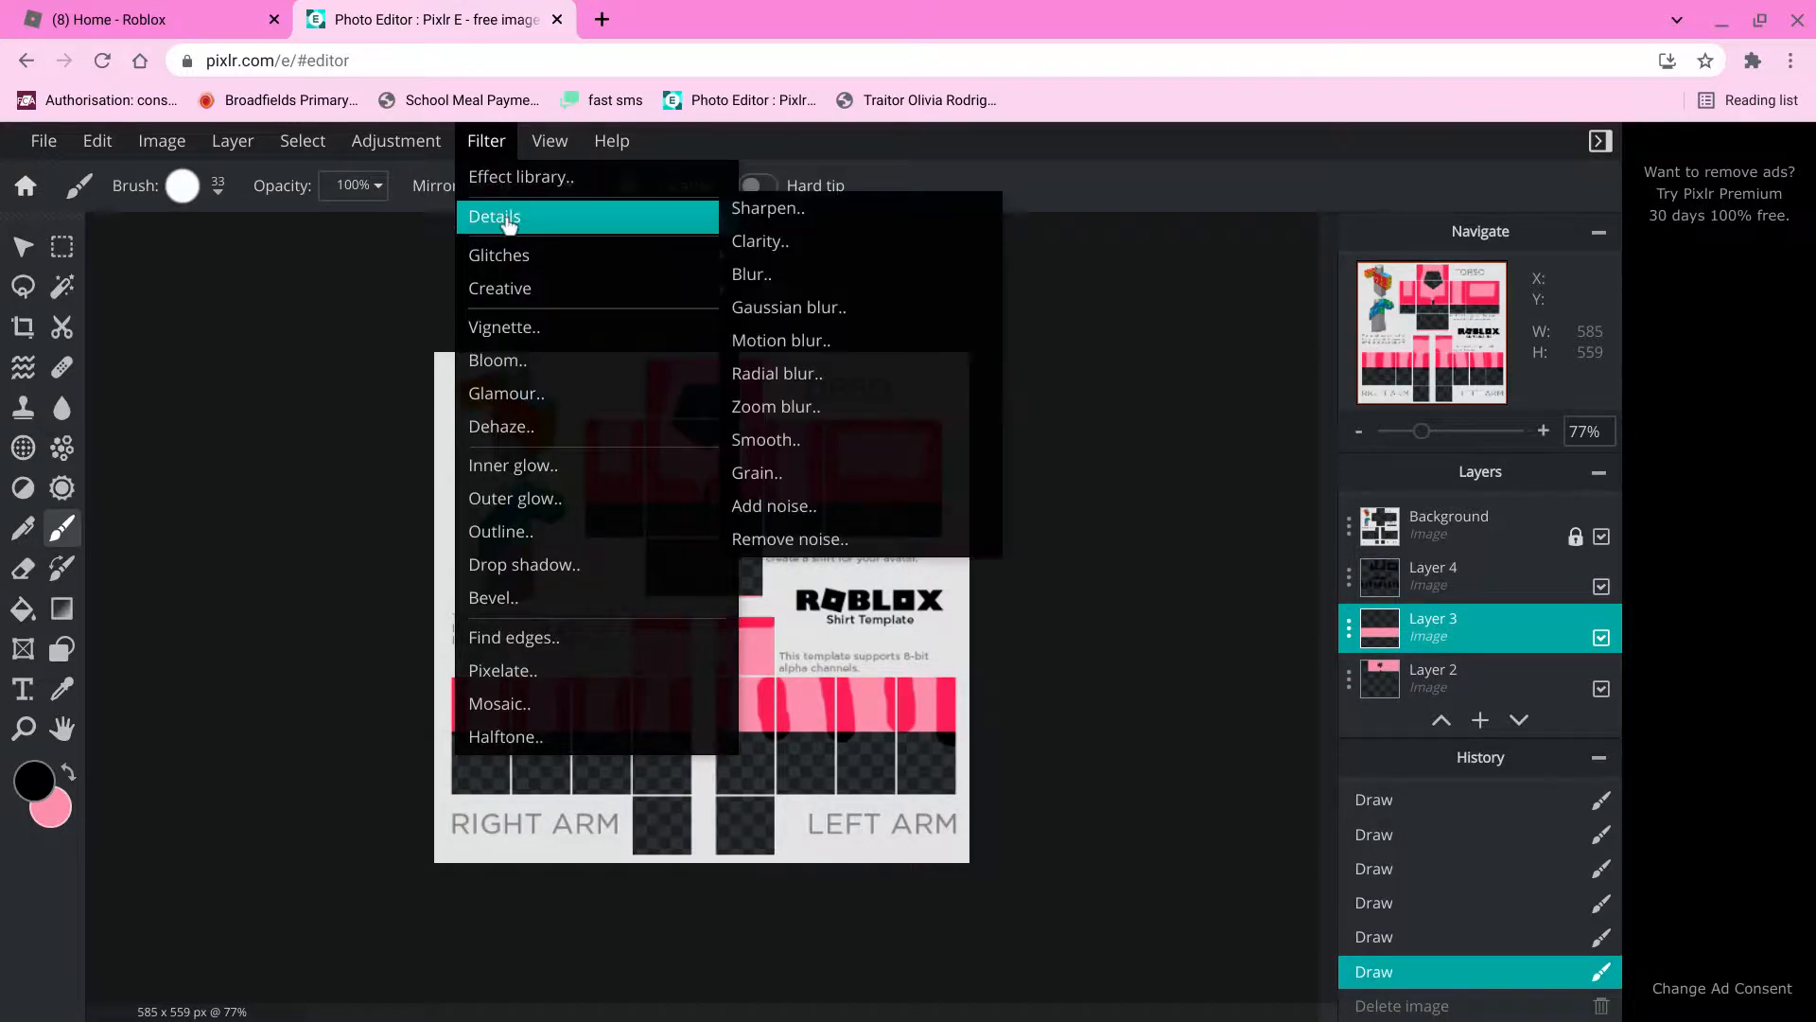
click(796, 276)
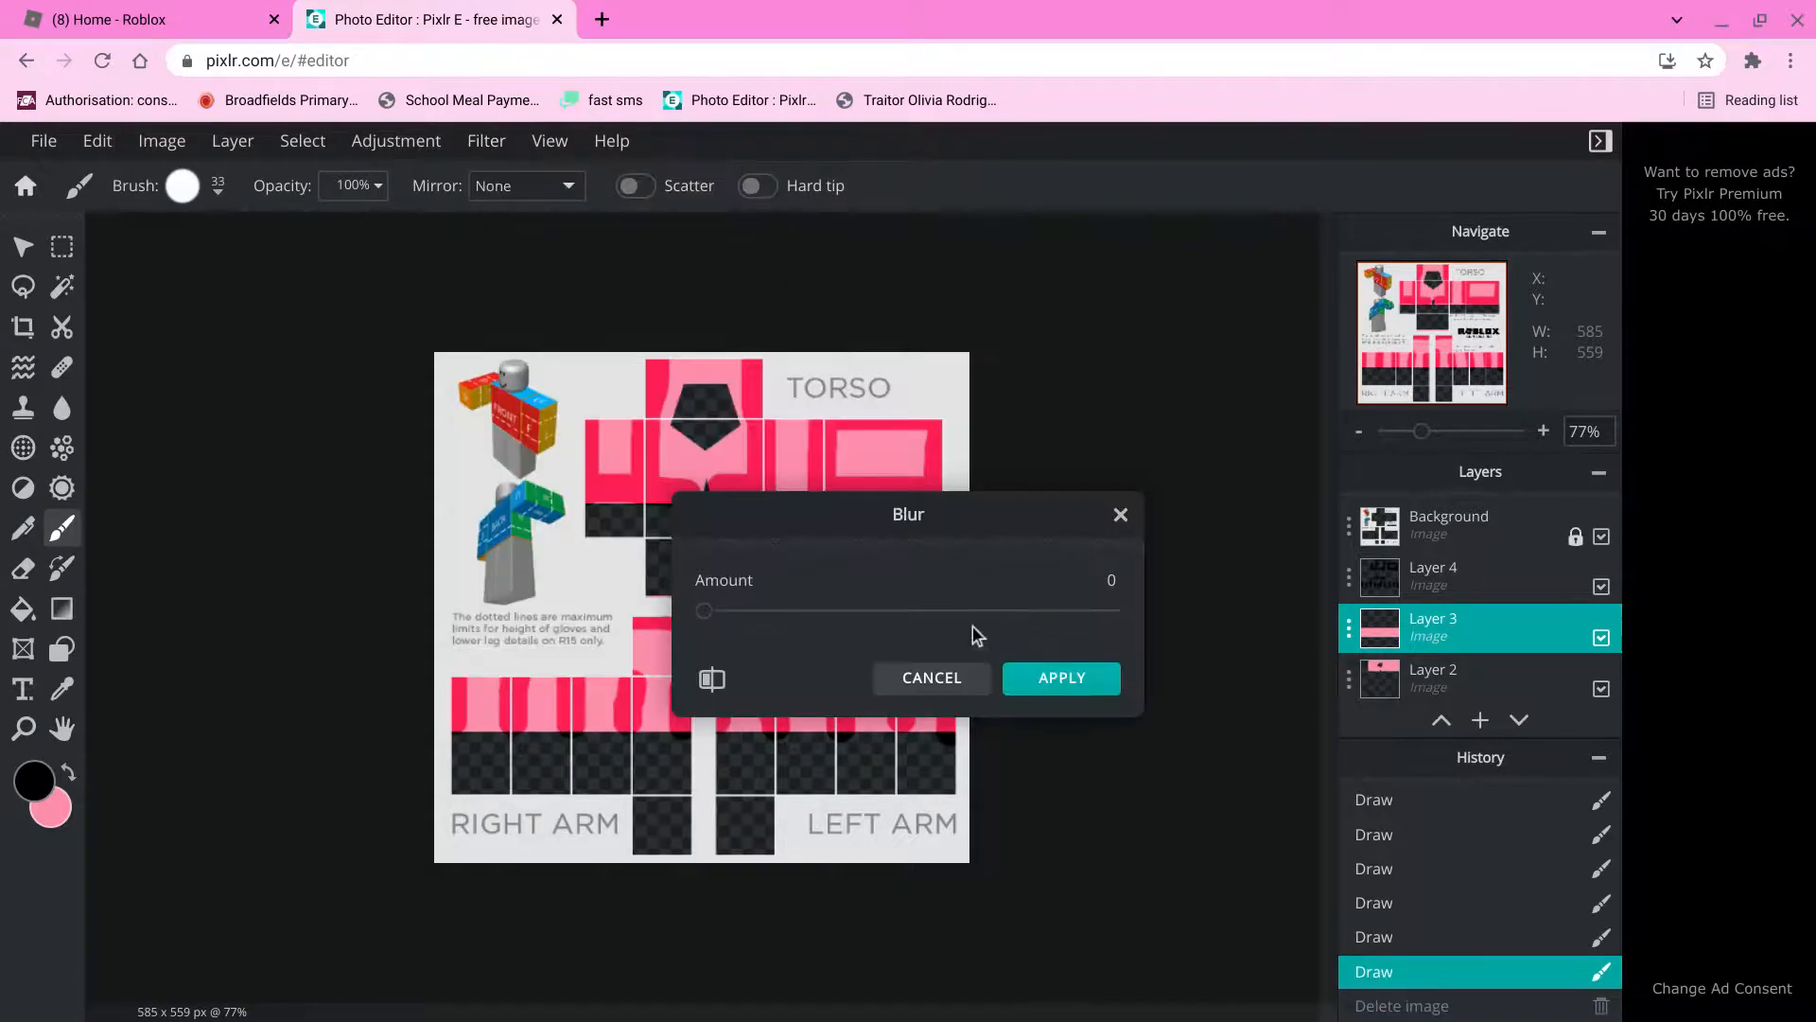
drag(971, 612, 1198, 615)
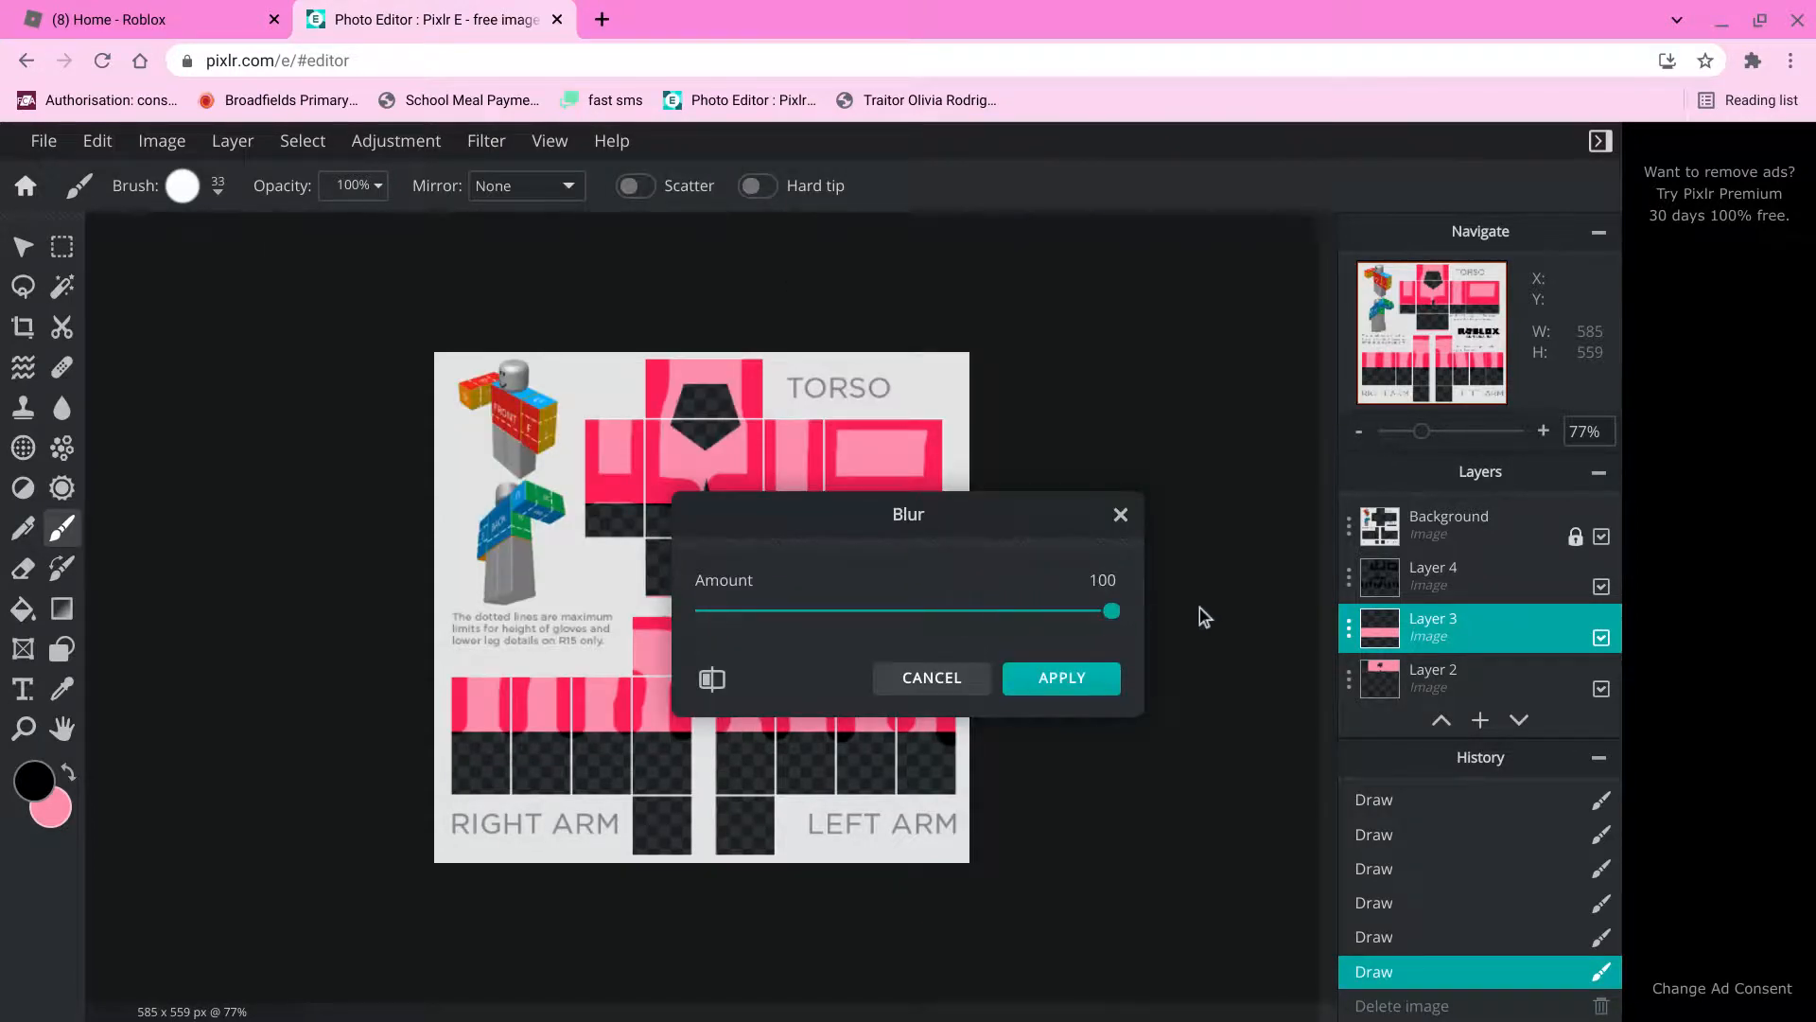
click(932, 678)
Select Layer 4 and apply the Blur filter to its shading with an amount of 100.
click(1440, 577)
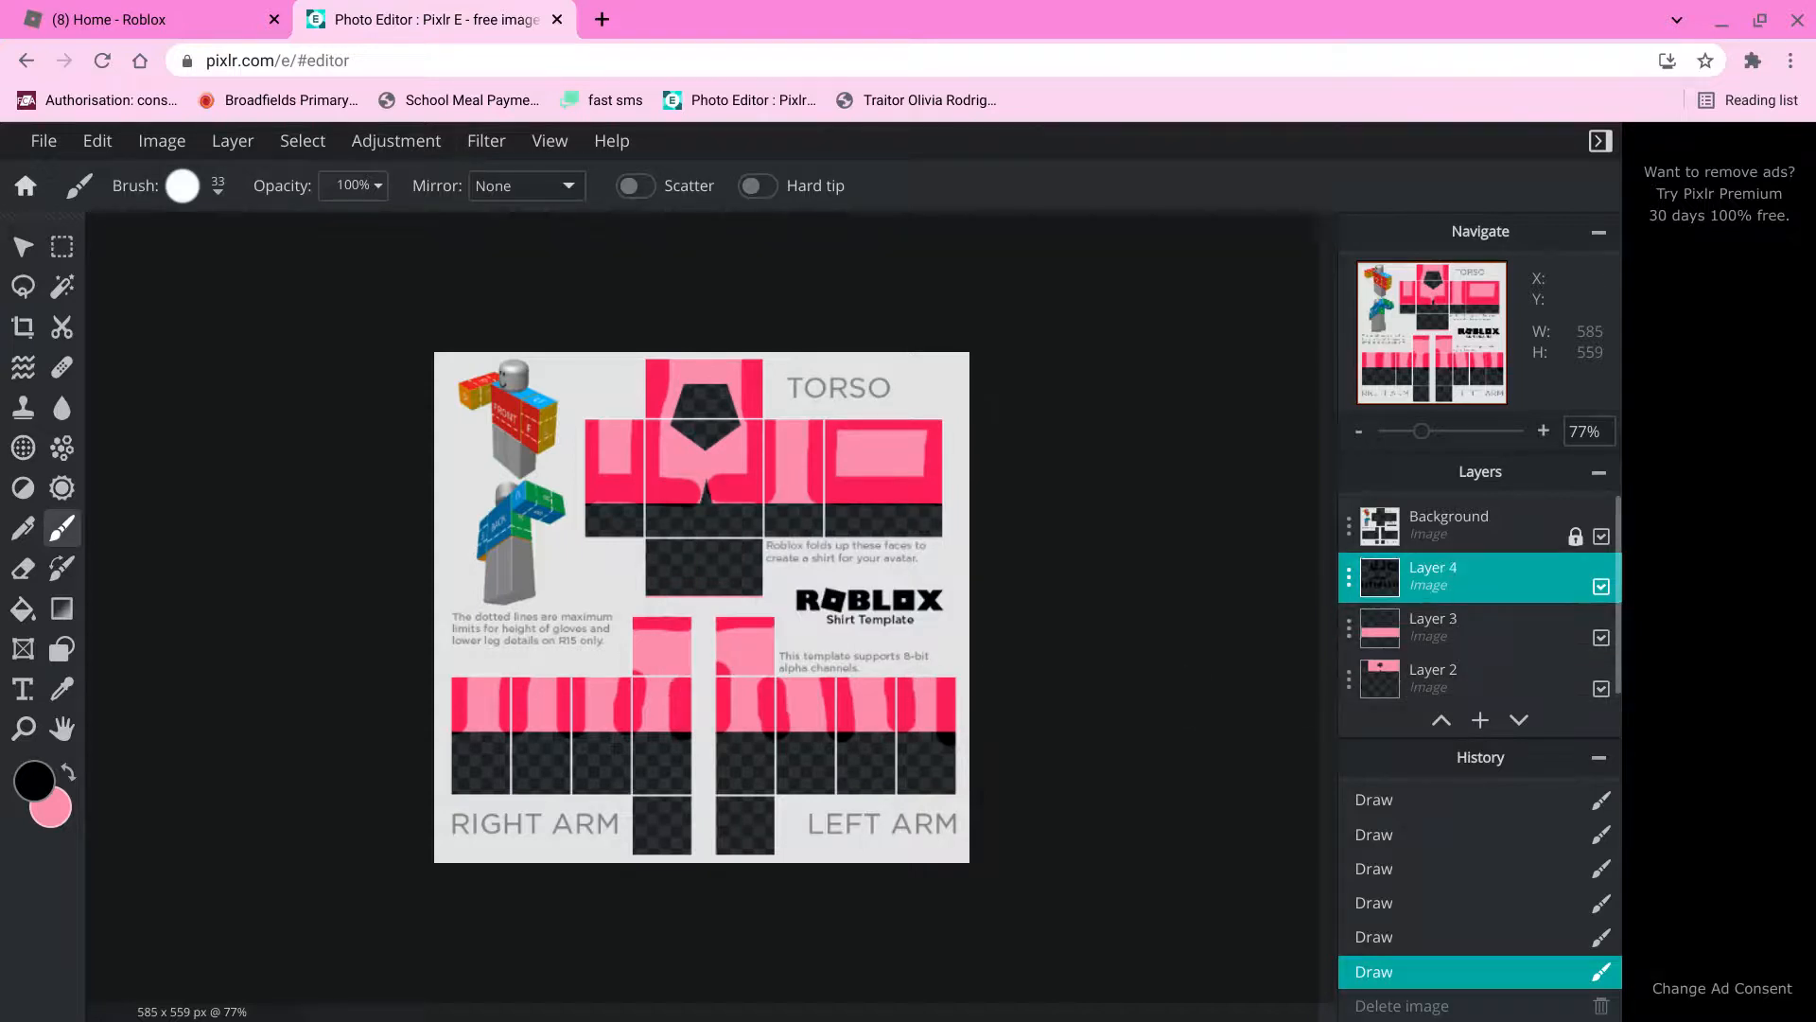
click(486, 140)
mouse_move(521, 234)
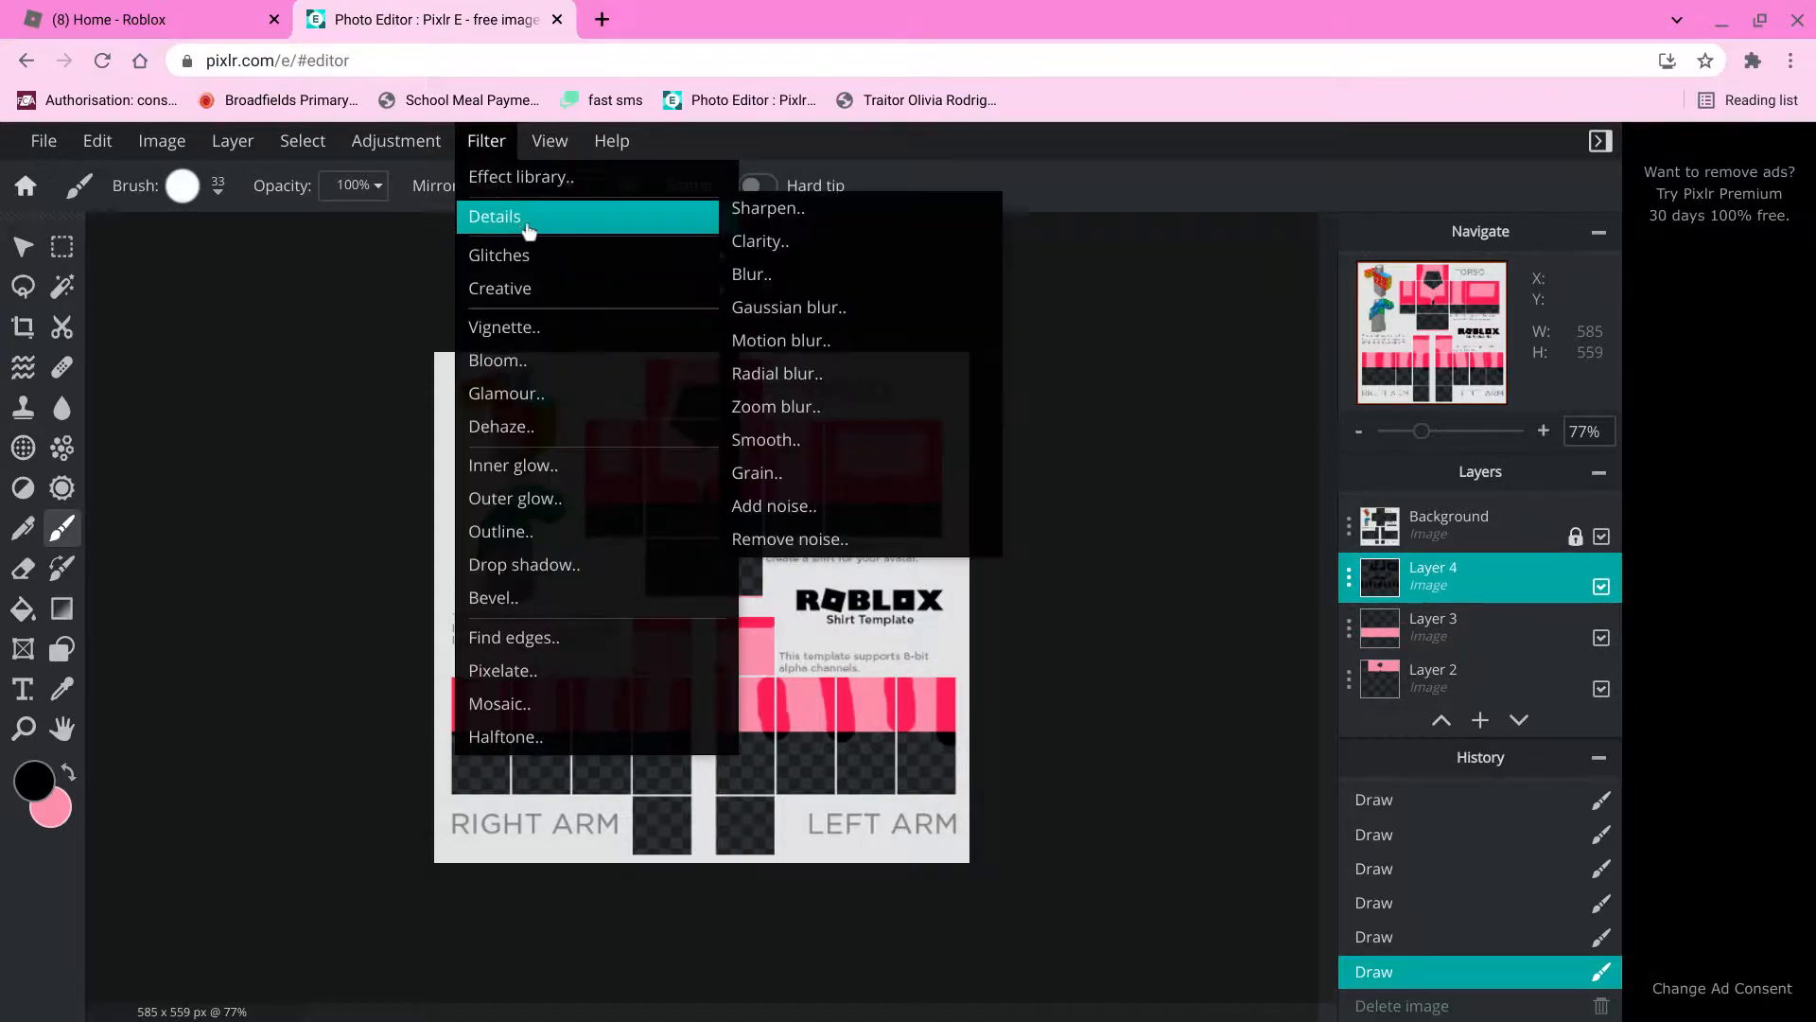
click(820, 278)
drag(944, 613, 1194, 603)
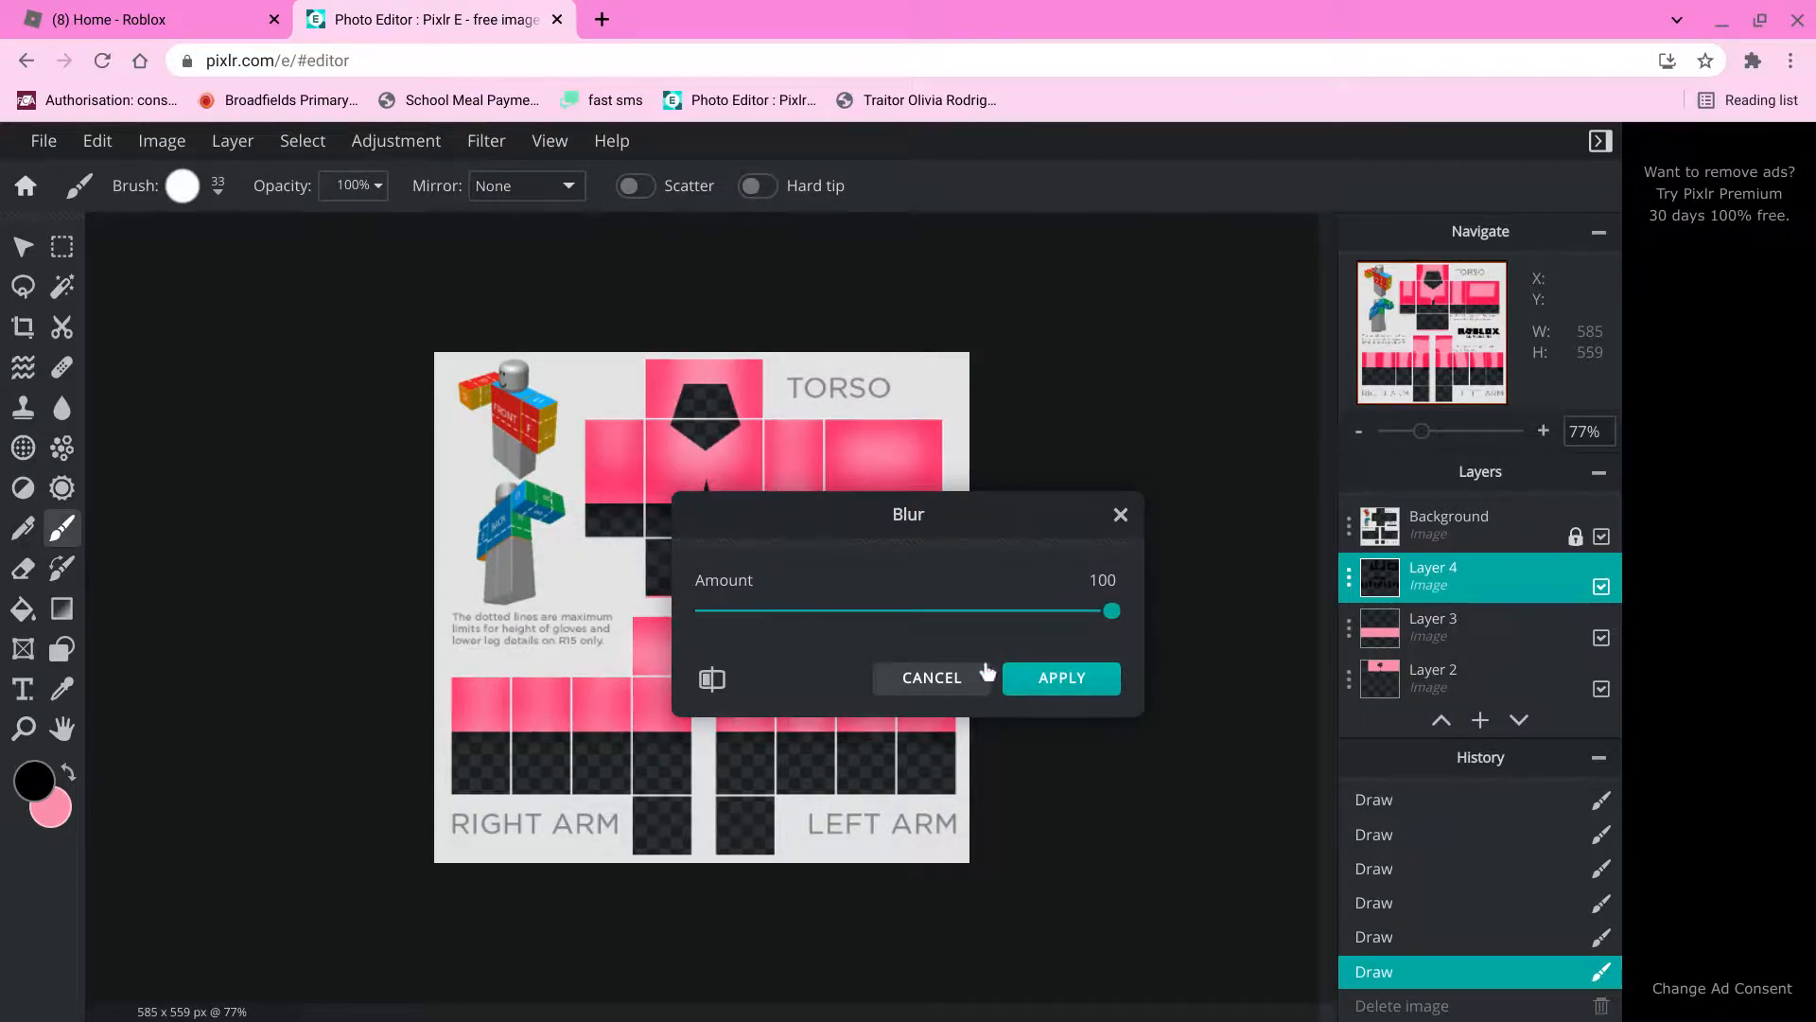
click(1053, 683)
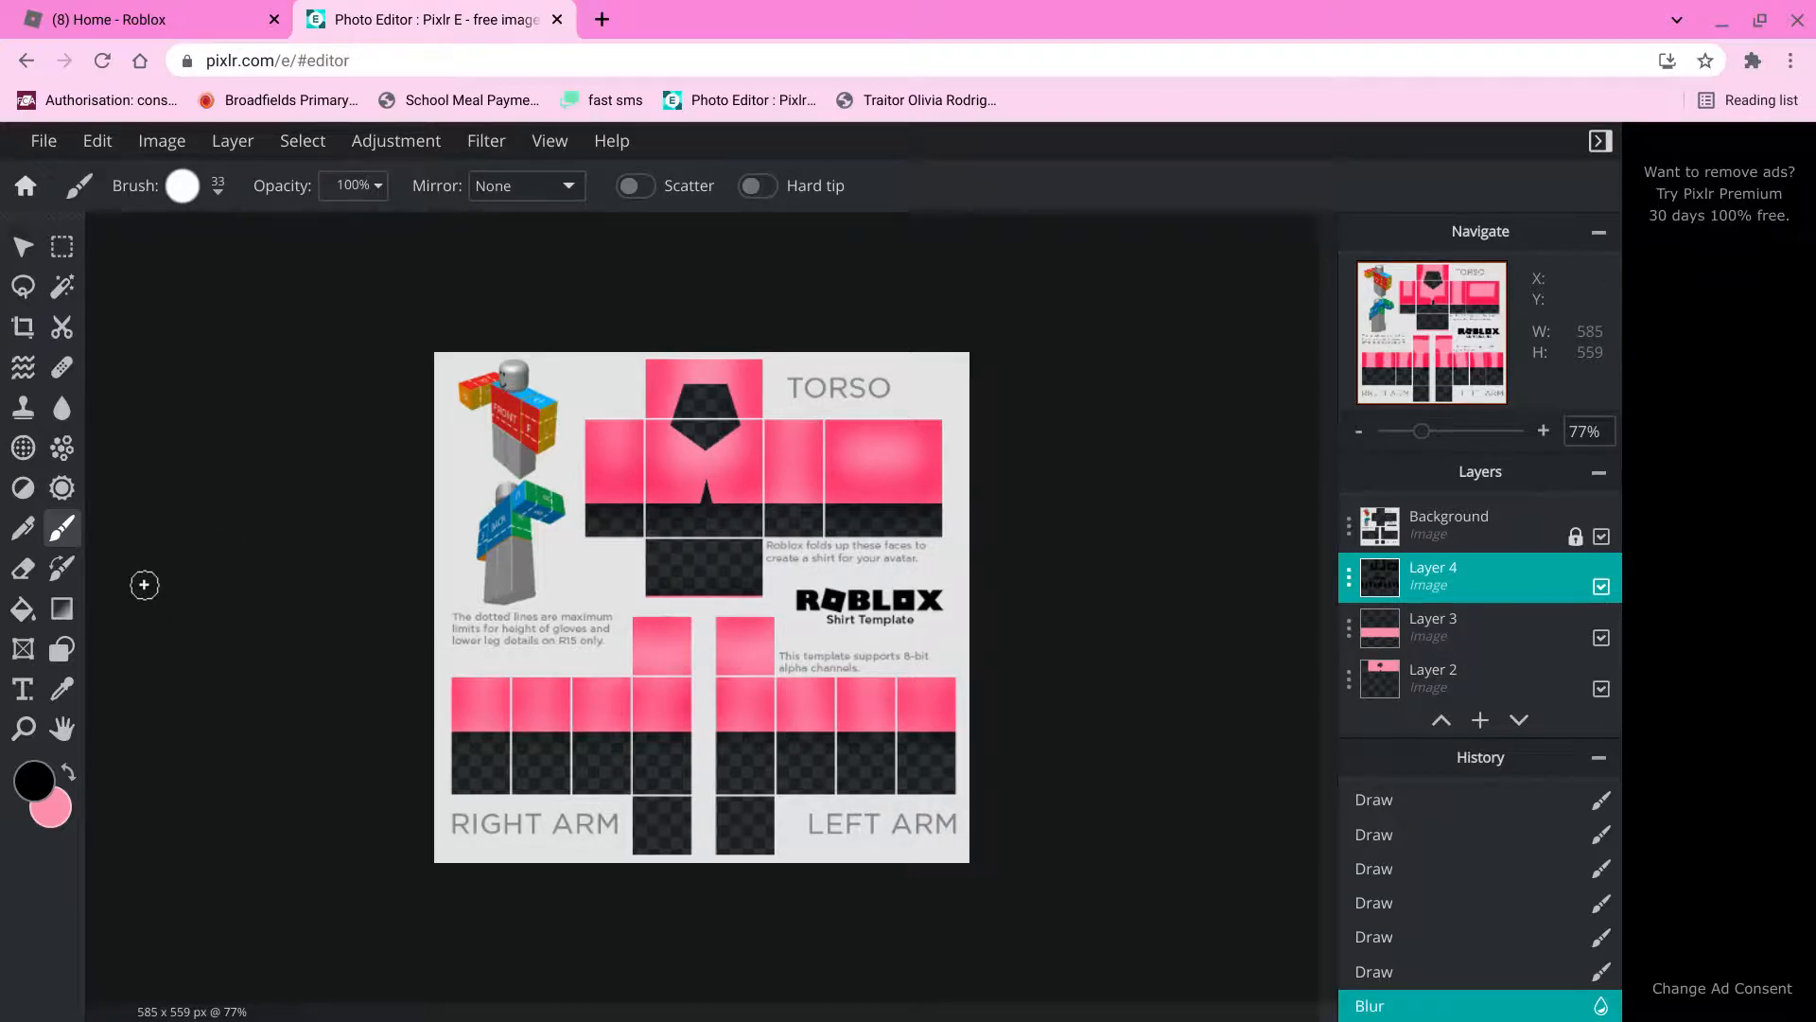
Apply the Scanlines filter to Layer 2 with size 1, amount 6, Colorize off and Vertical on.
click(1429, 693)
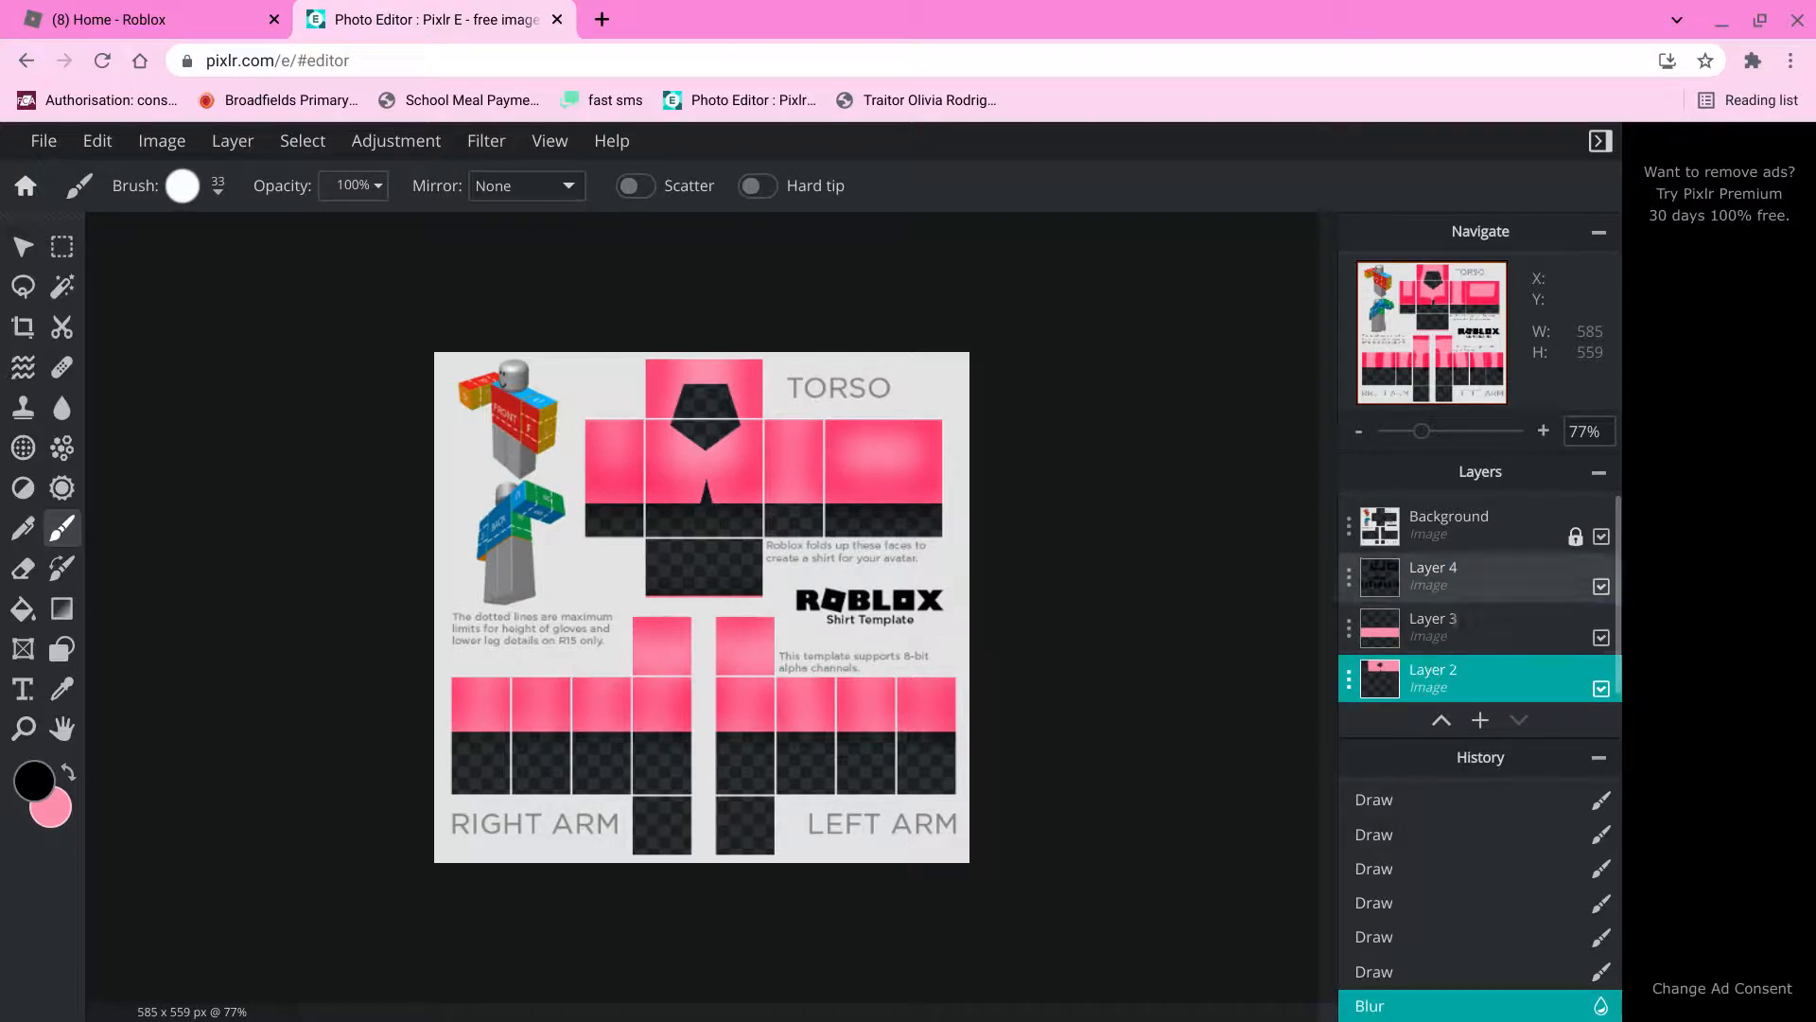
click(500, 158)
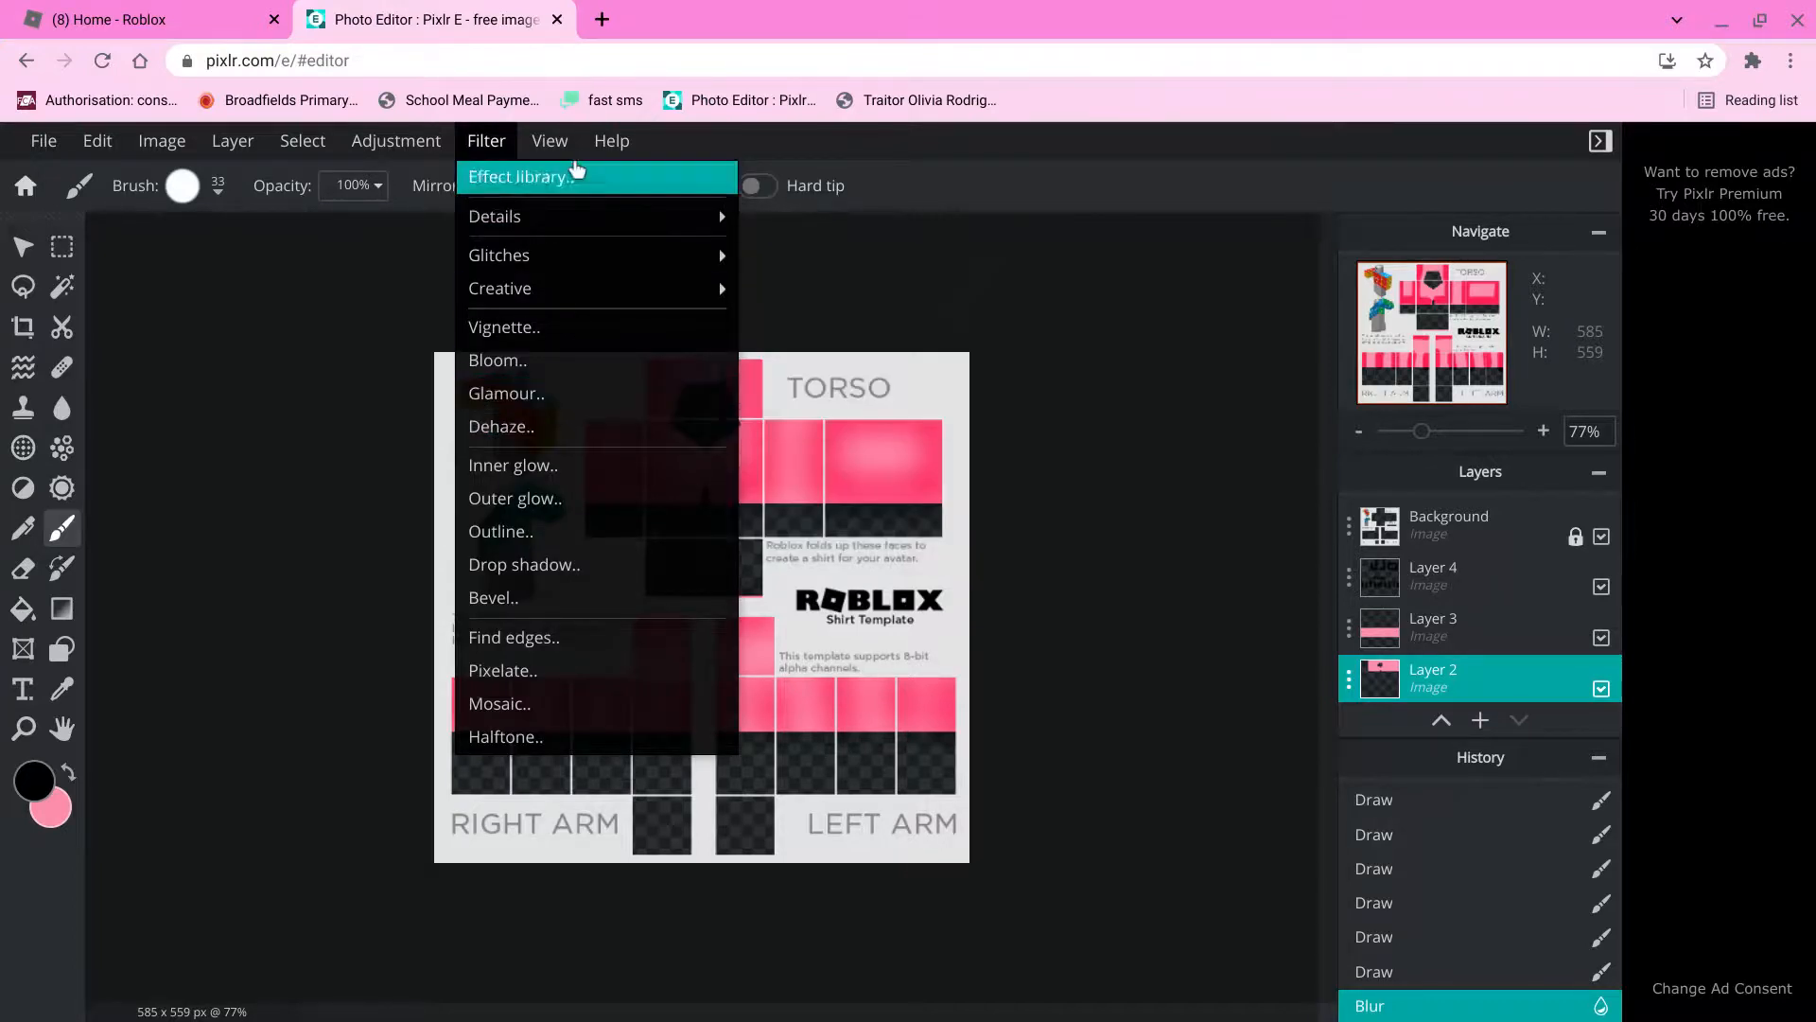
mouse_move(527, 206)
click(479, 156)
click(478, 159)
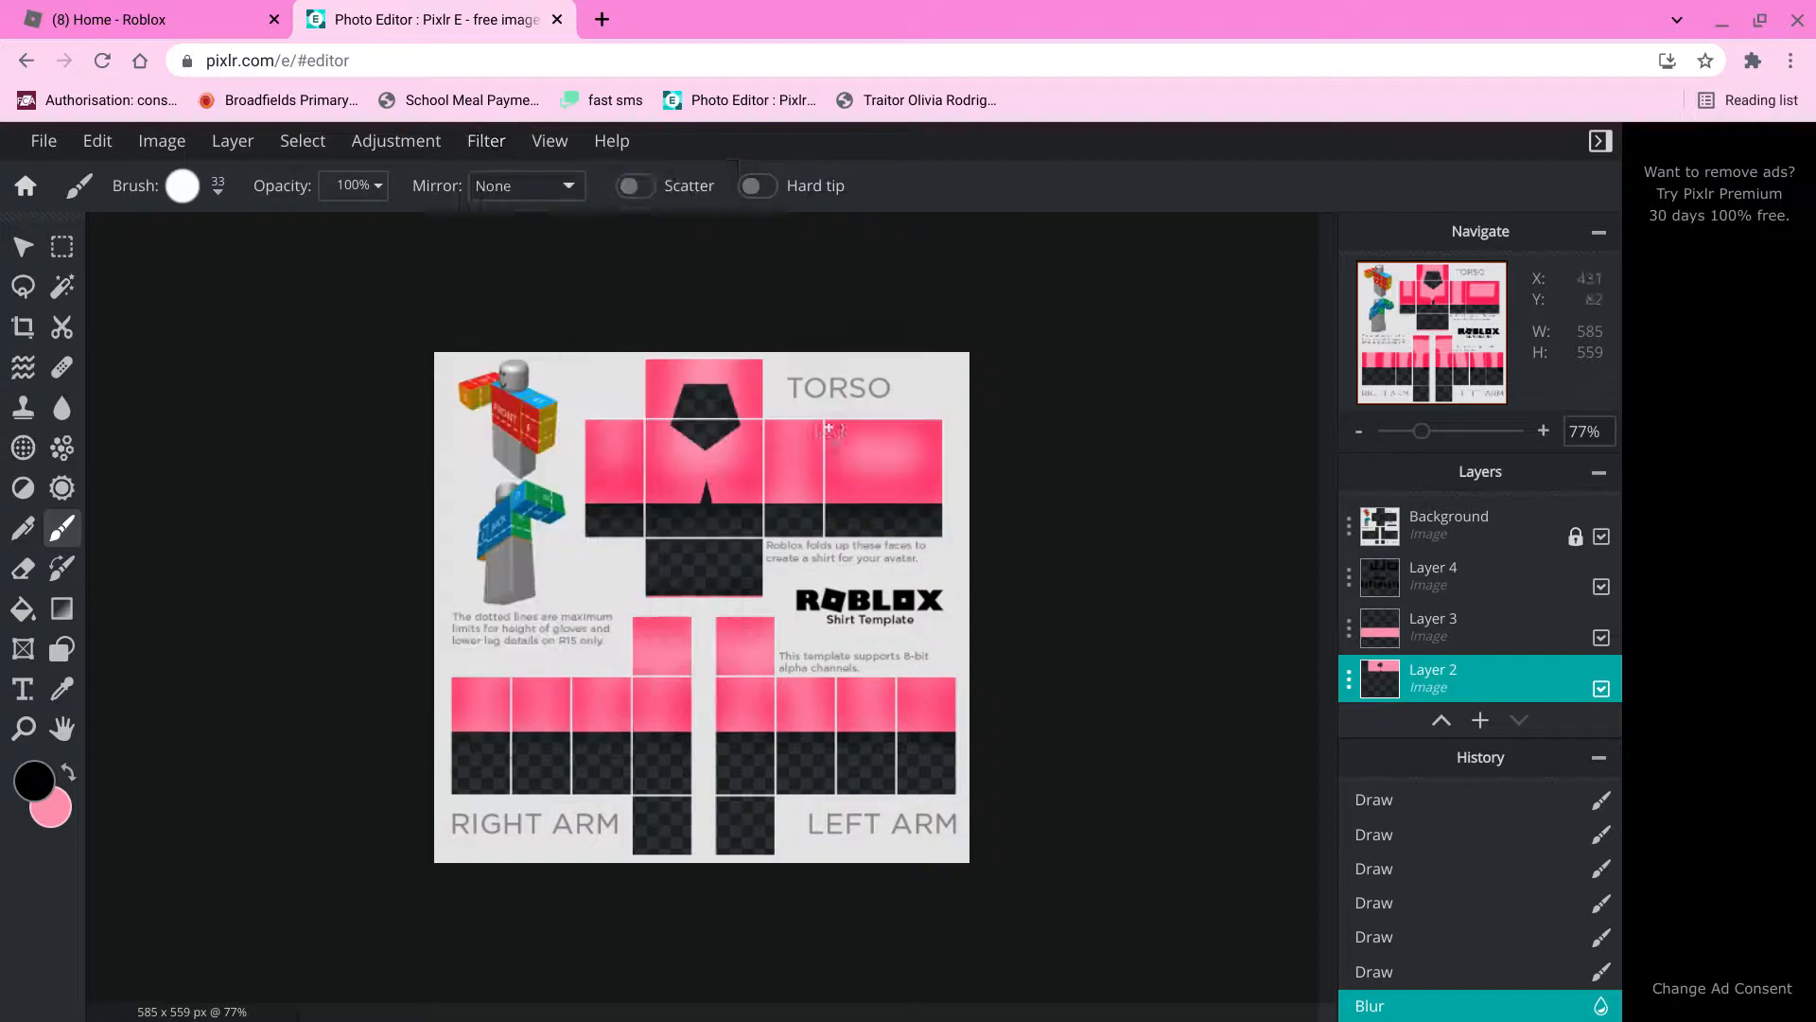
click(480, 159)
click(480, 159)
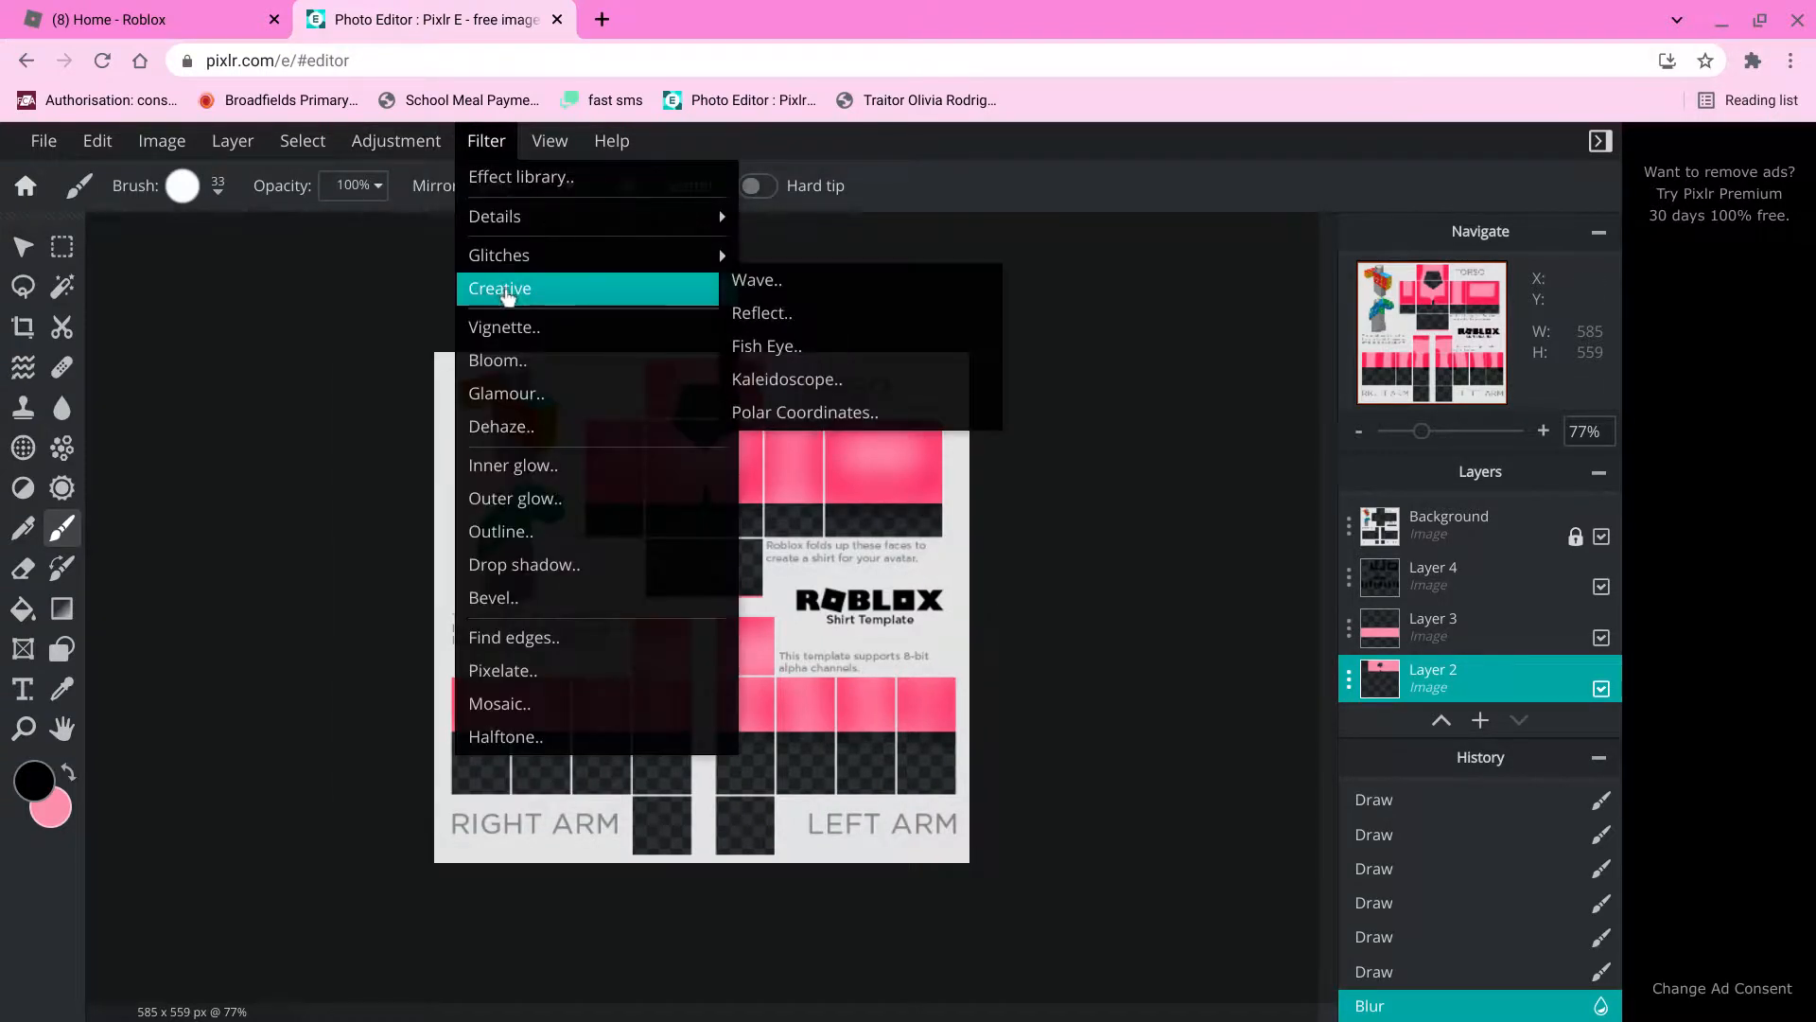
mouse_move(504, 222)
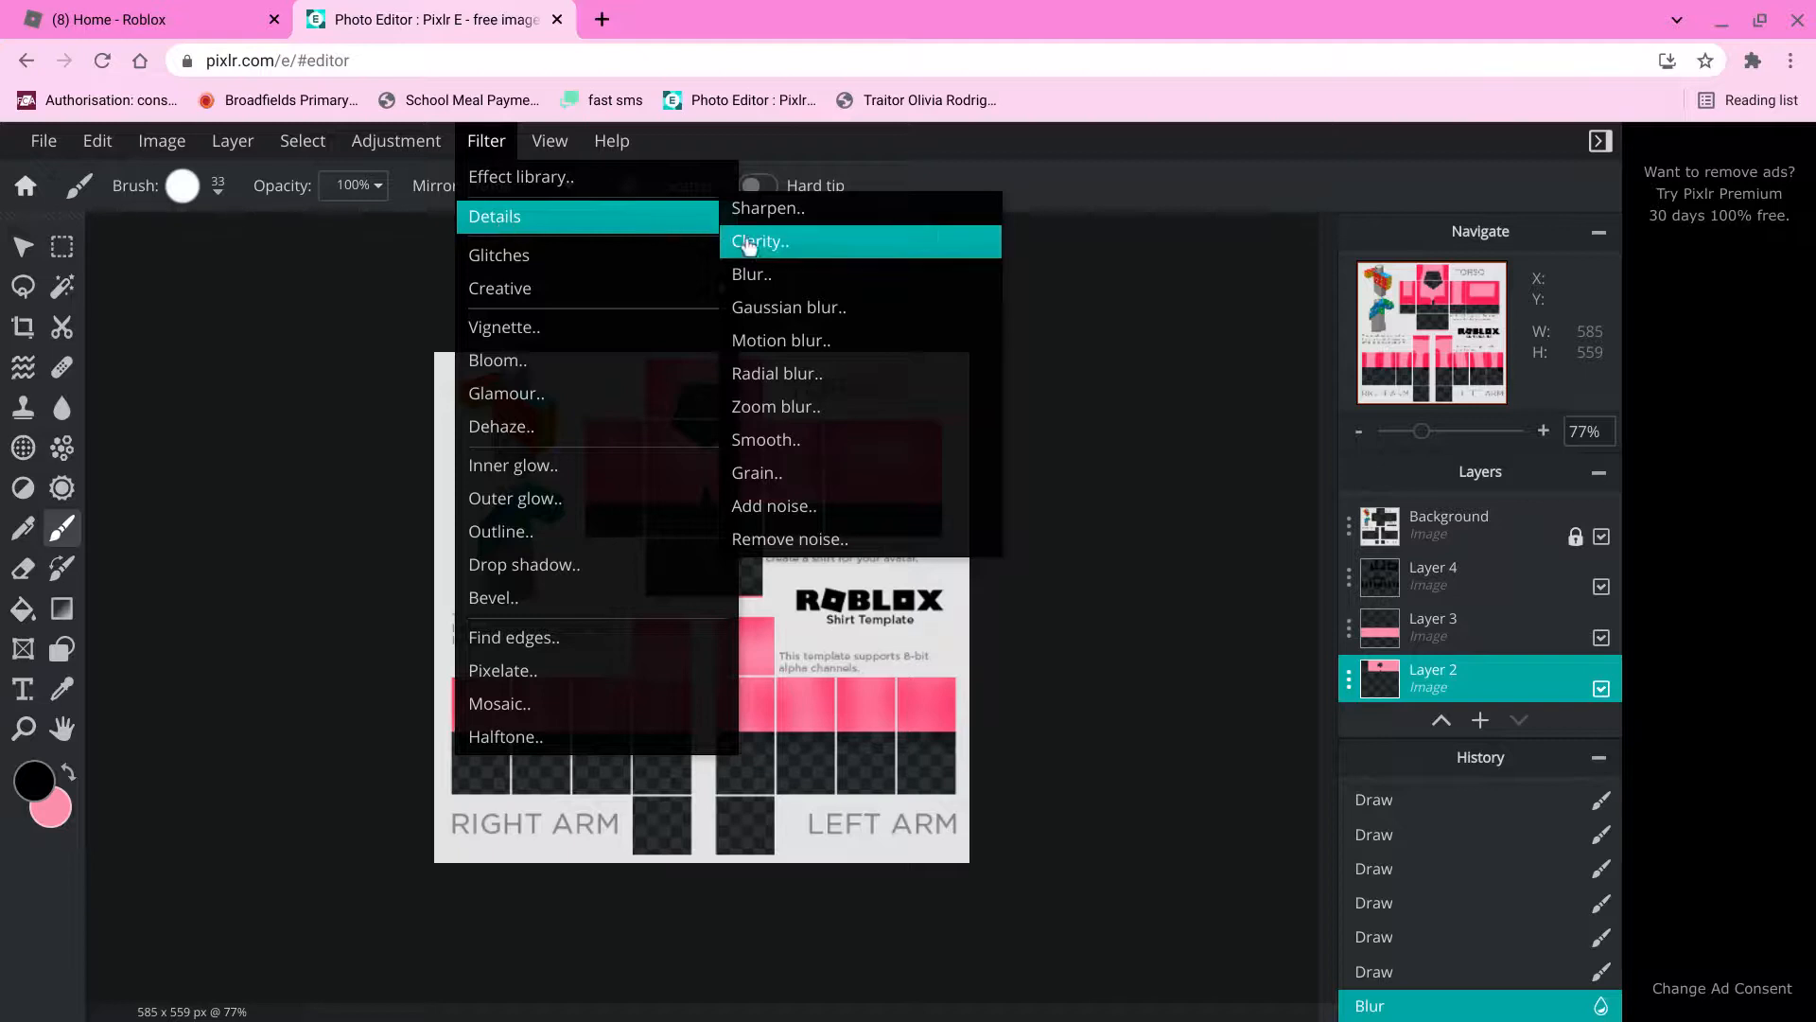
click(623, 269)
click(470, 140)
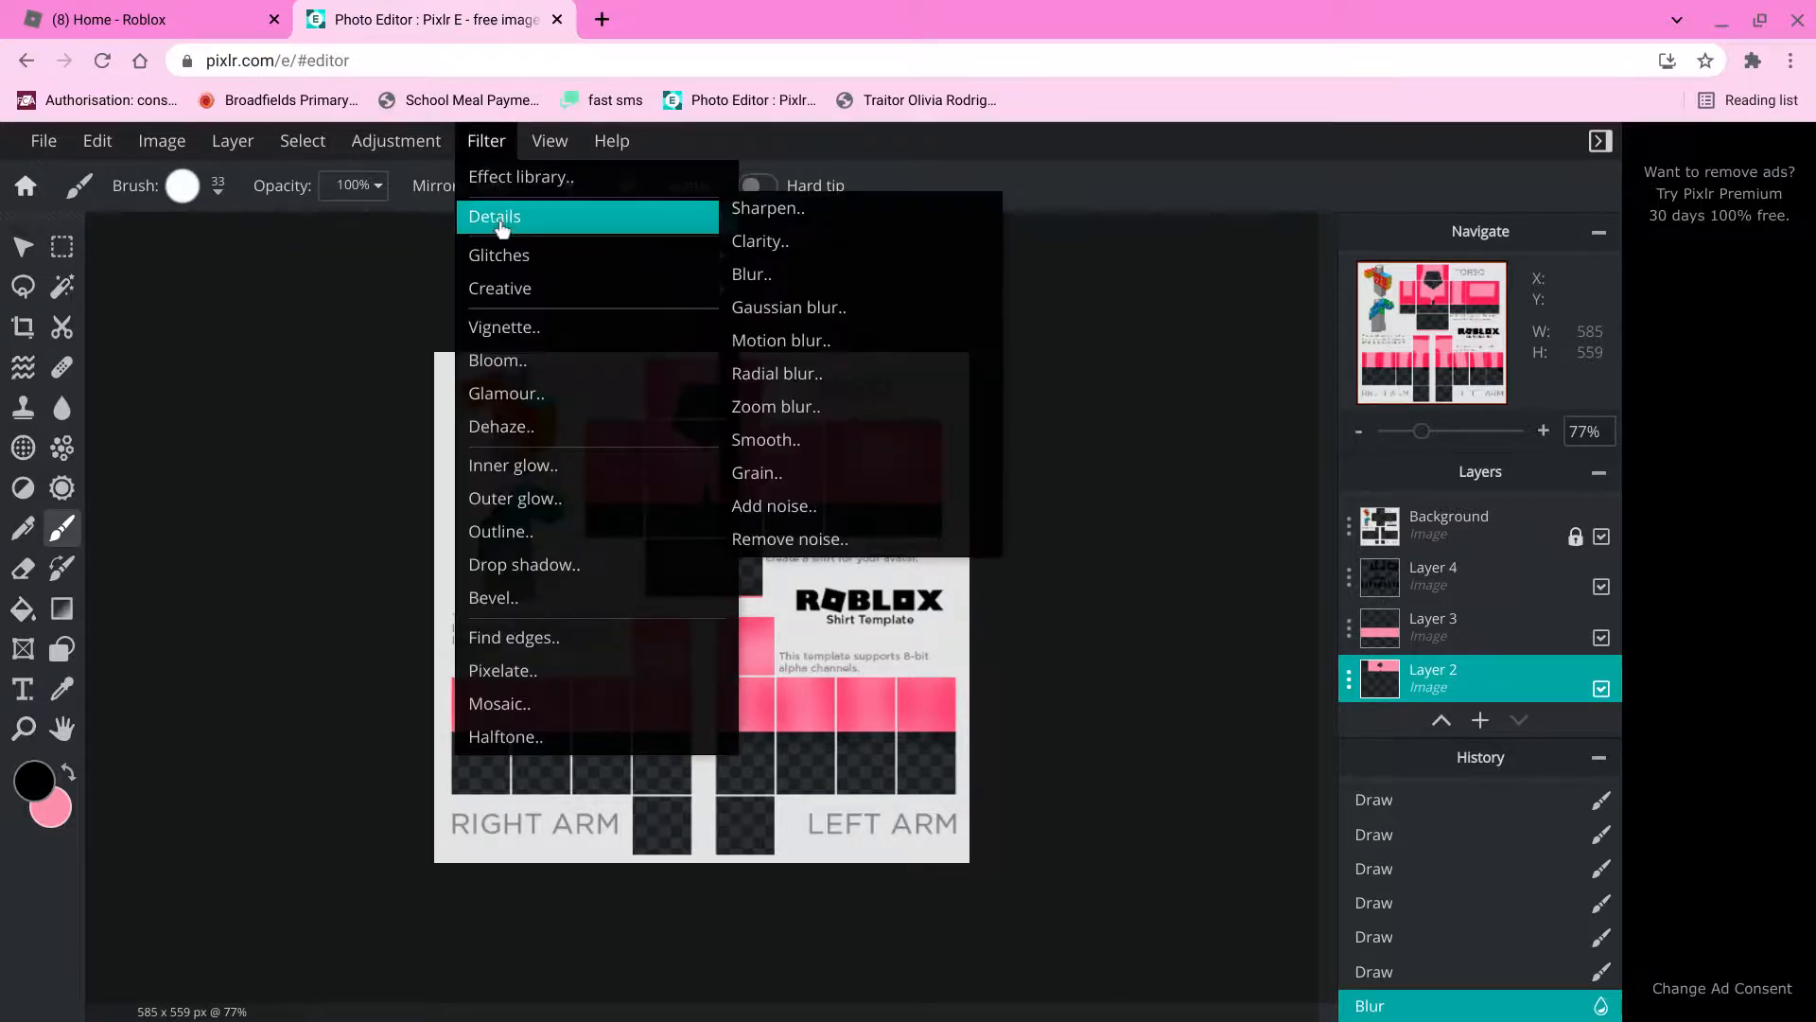
mouse_move(604, 262)
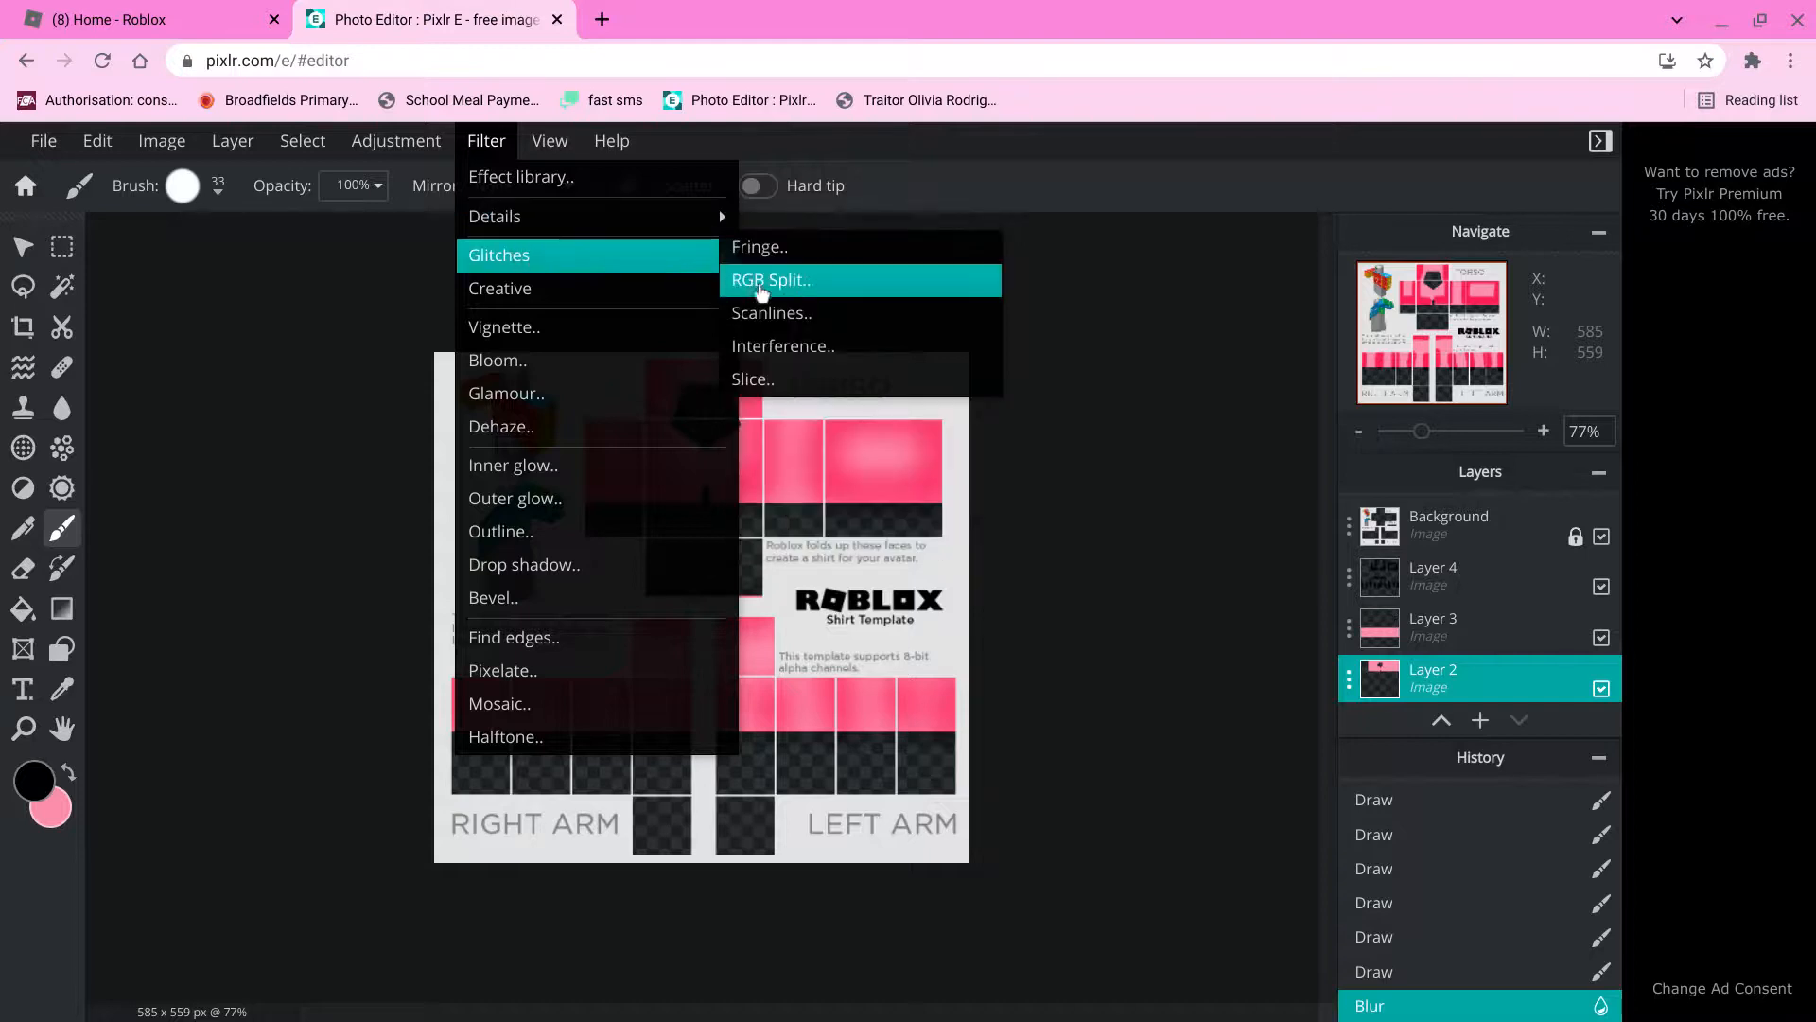
click(767, 313)
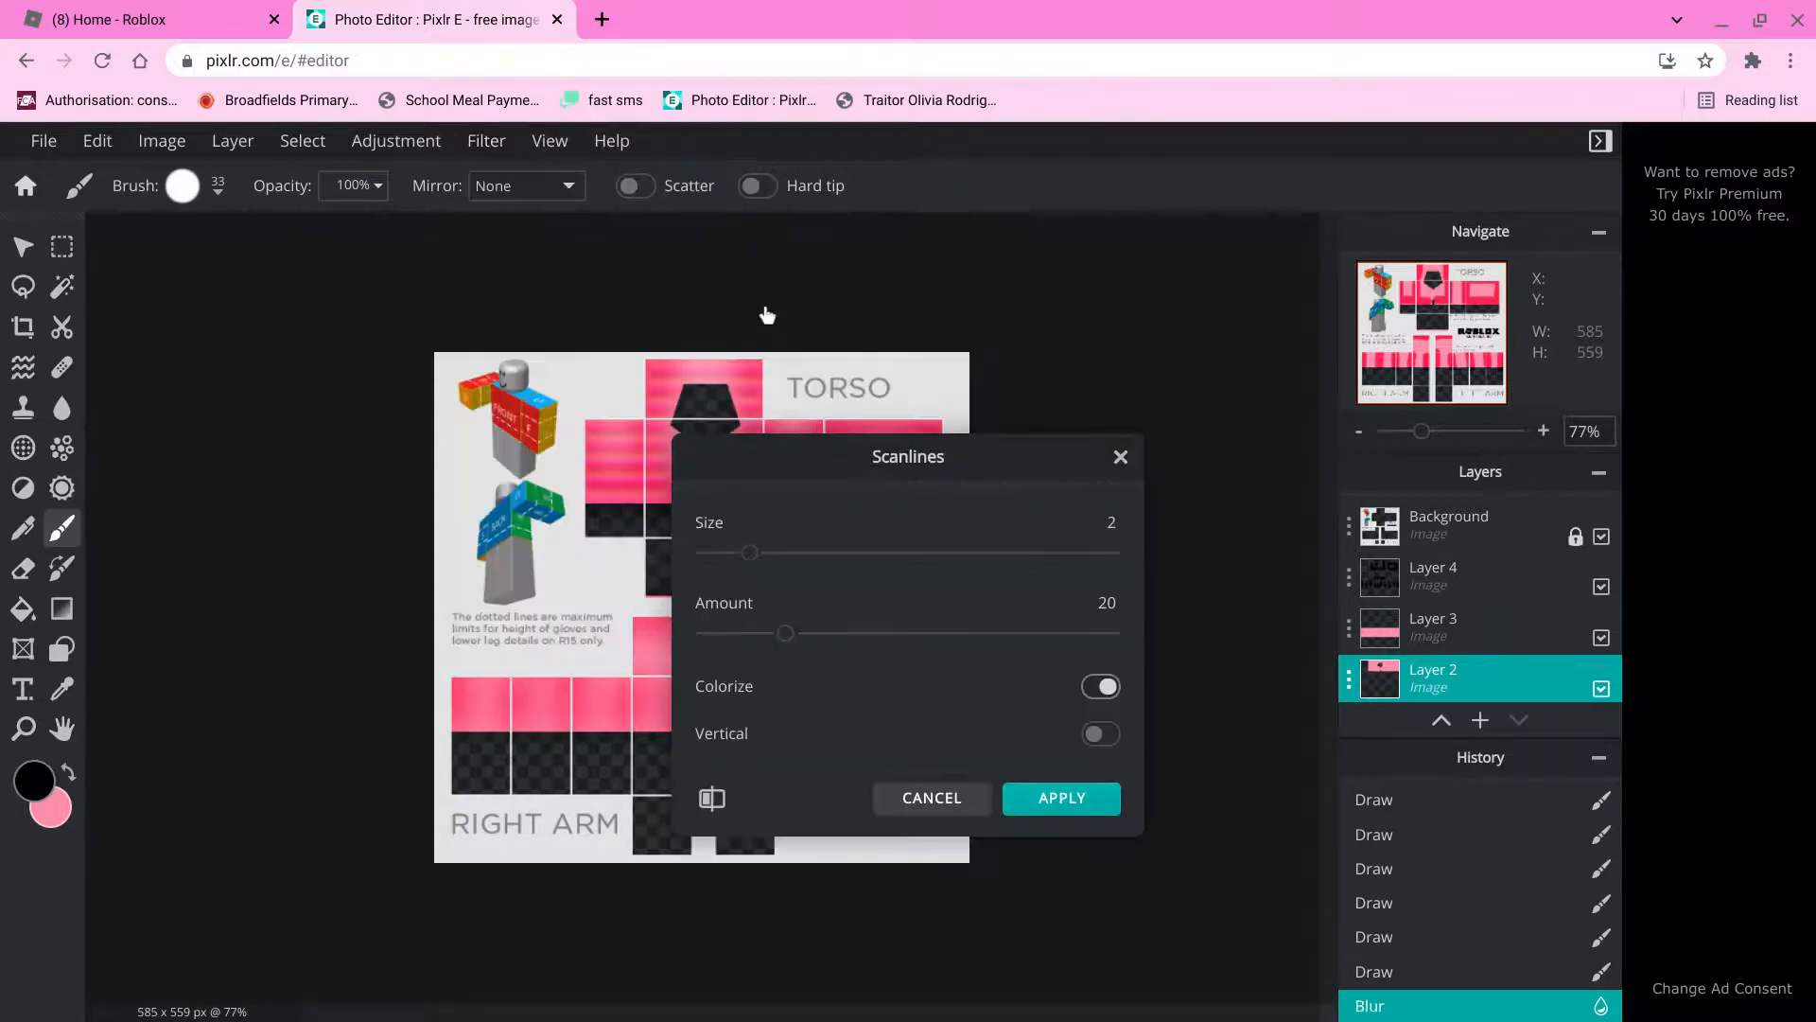
click(1100, 688)
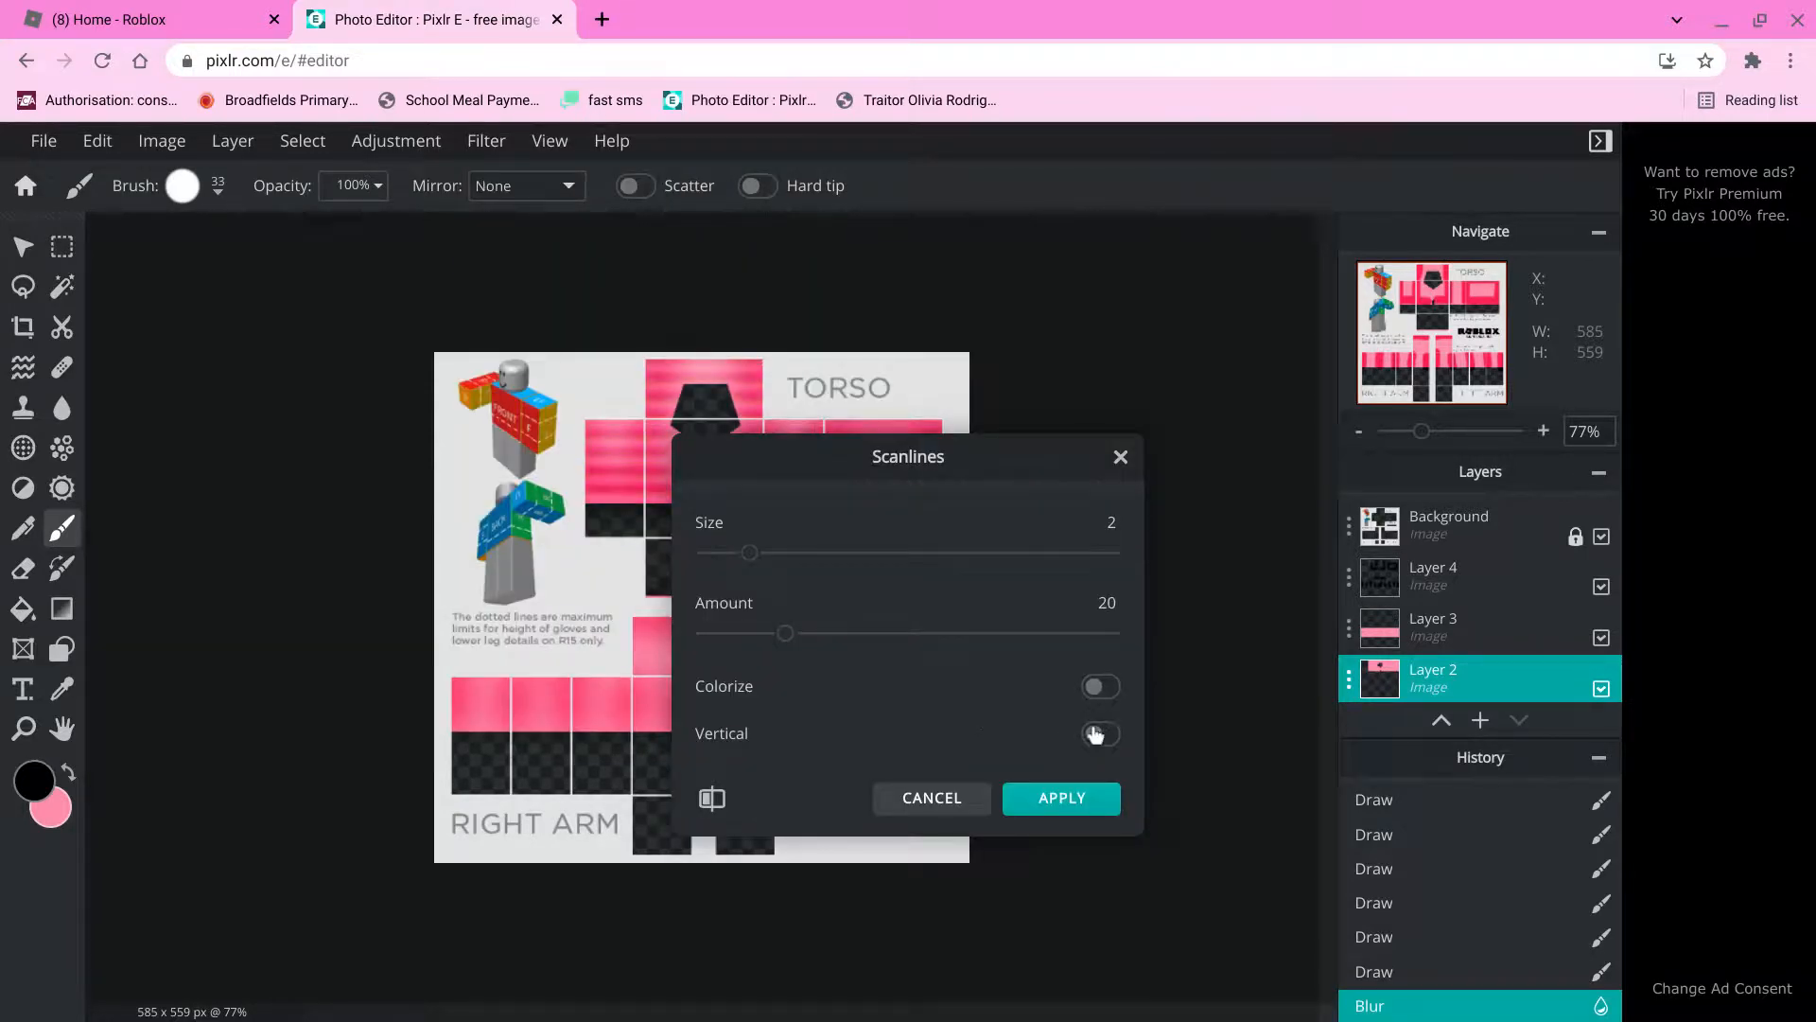
click(1097, 734)
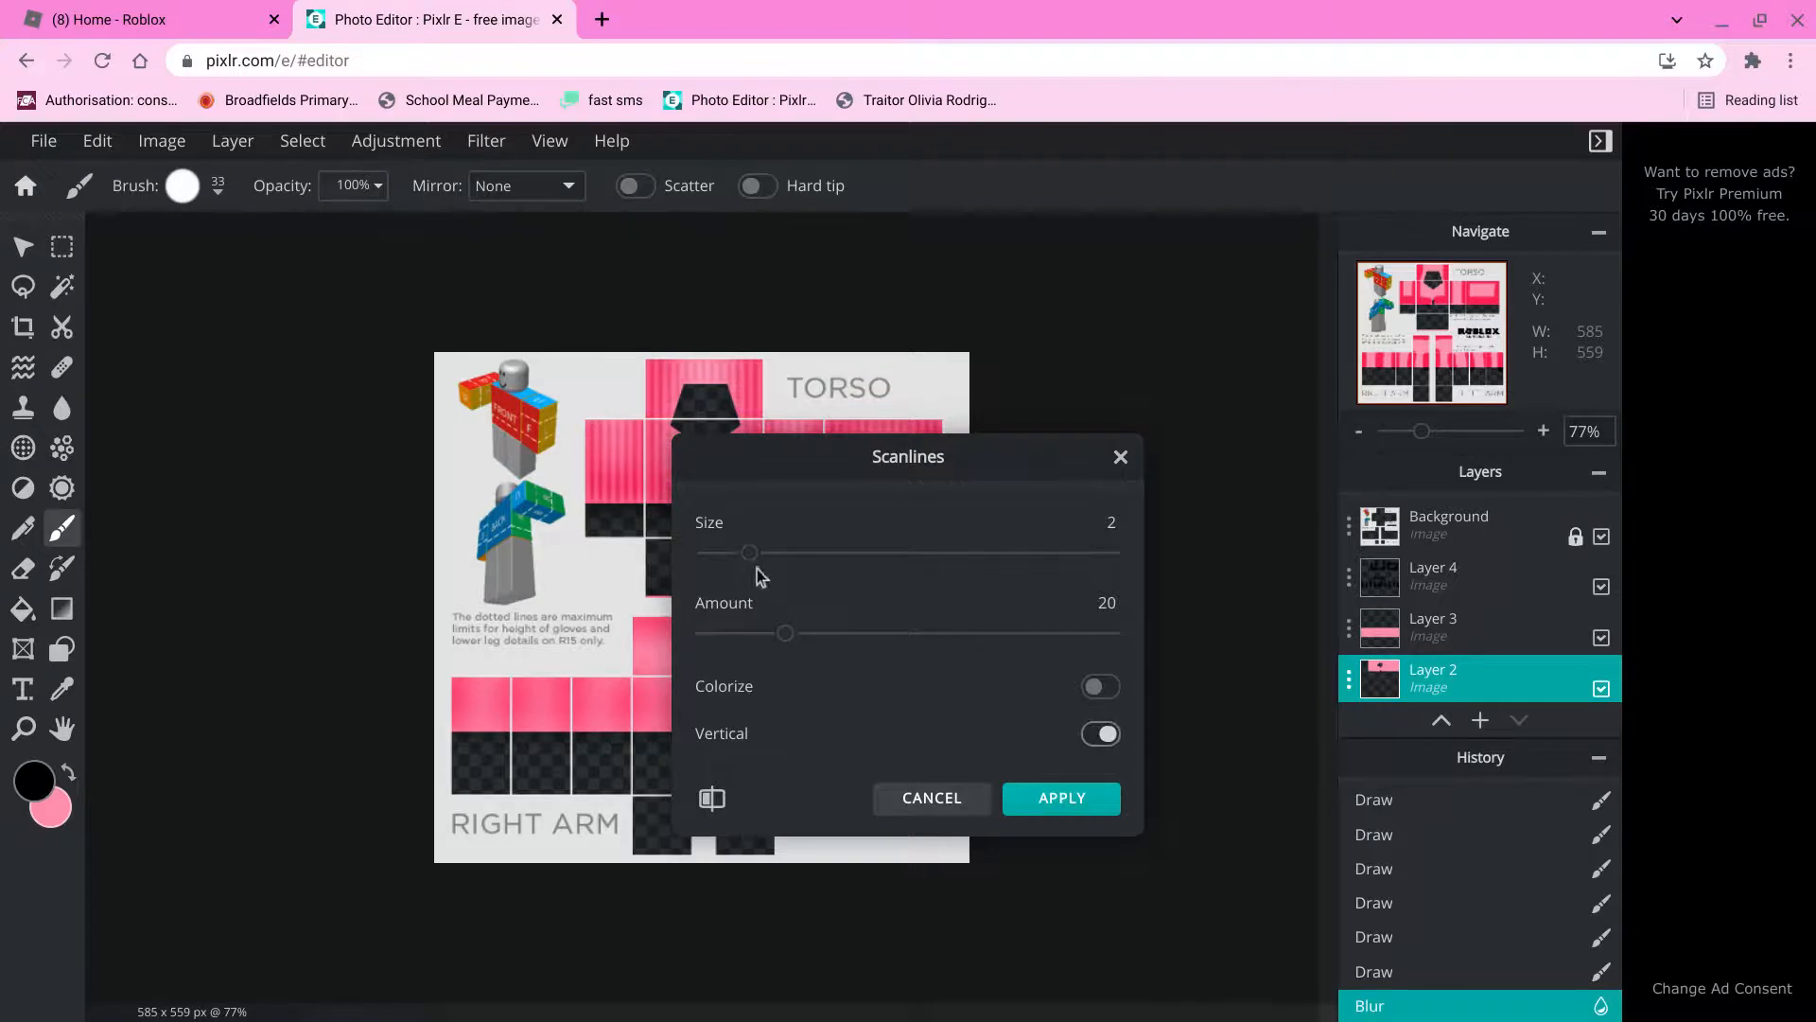
drag(784, 635, 729, 633)
drag(754, 551, 615, 559)
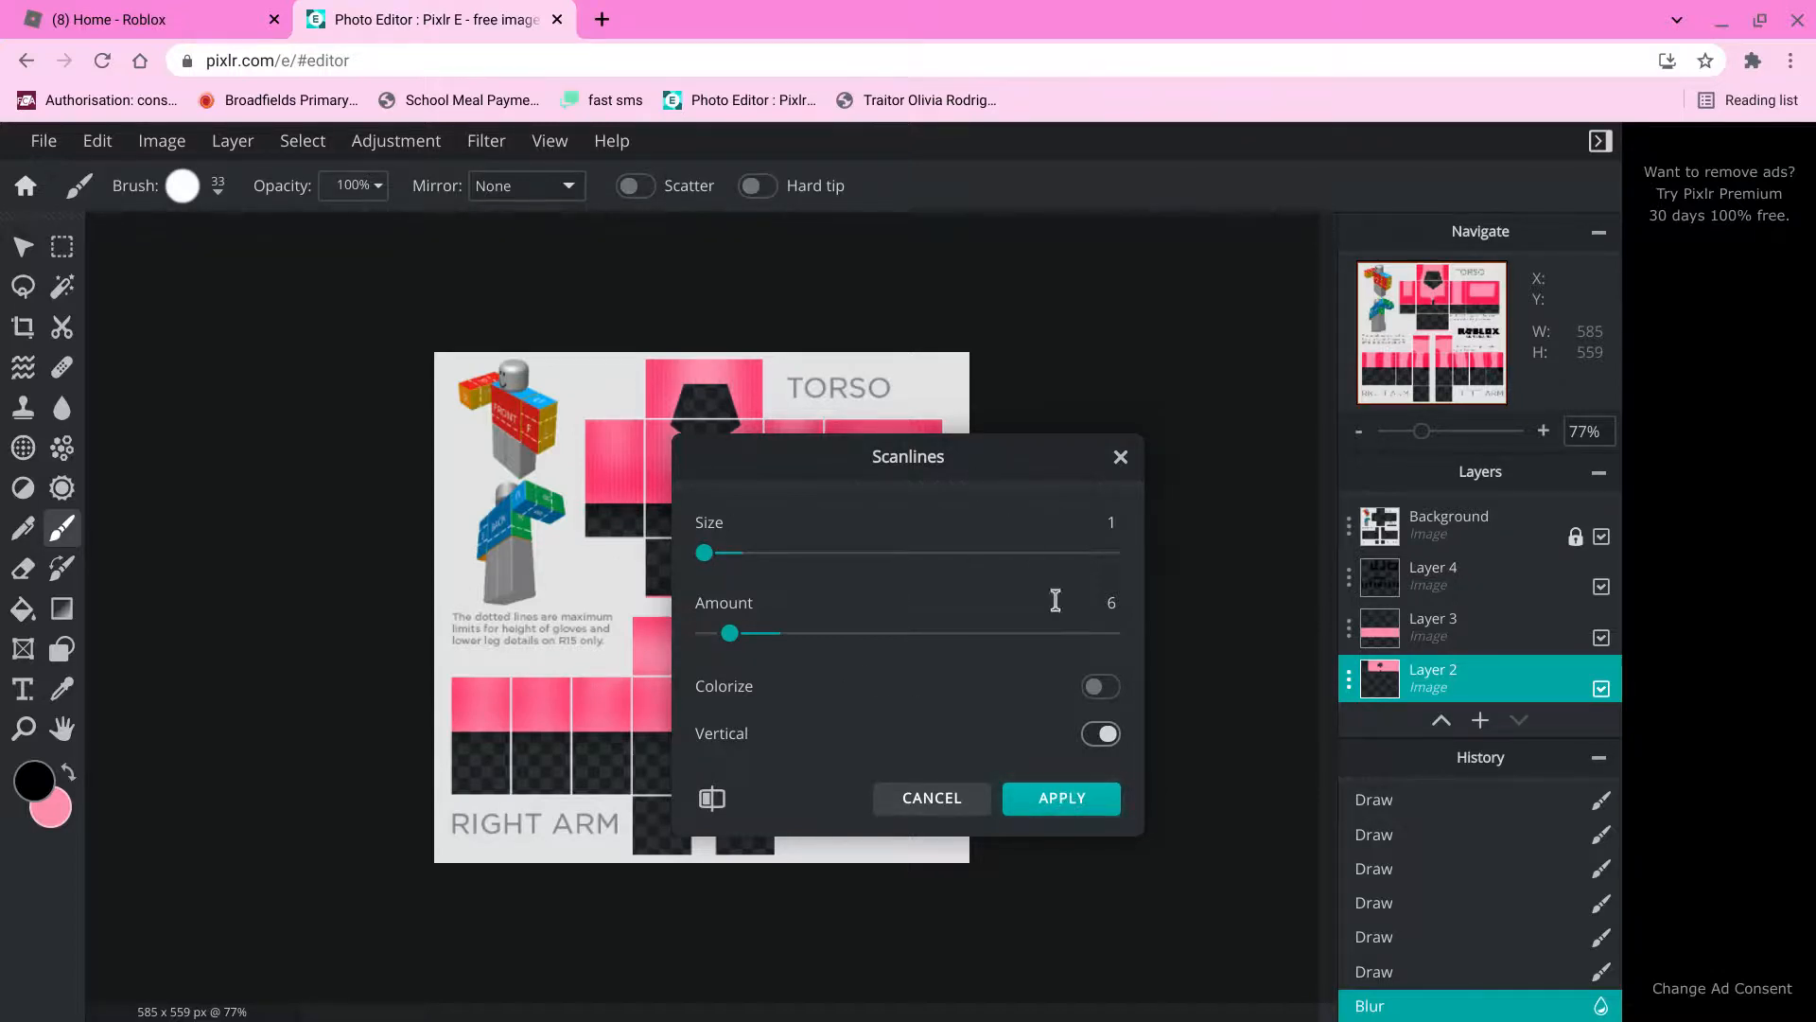
click(1083, 809)
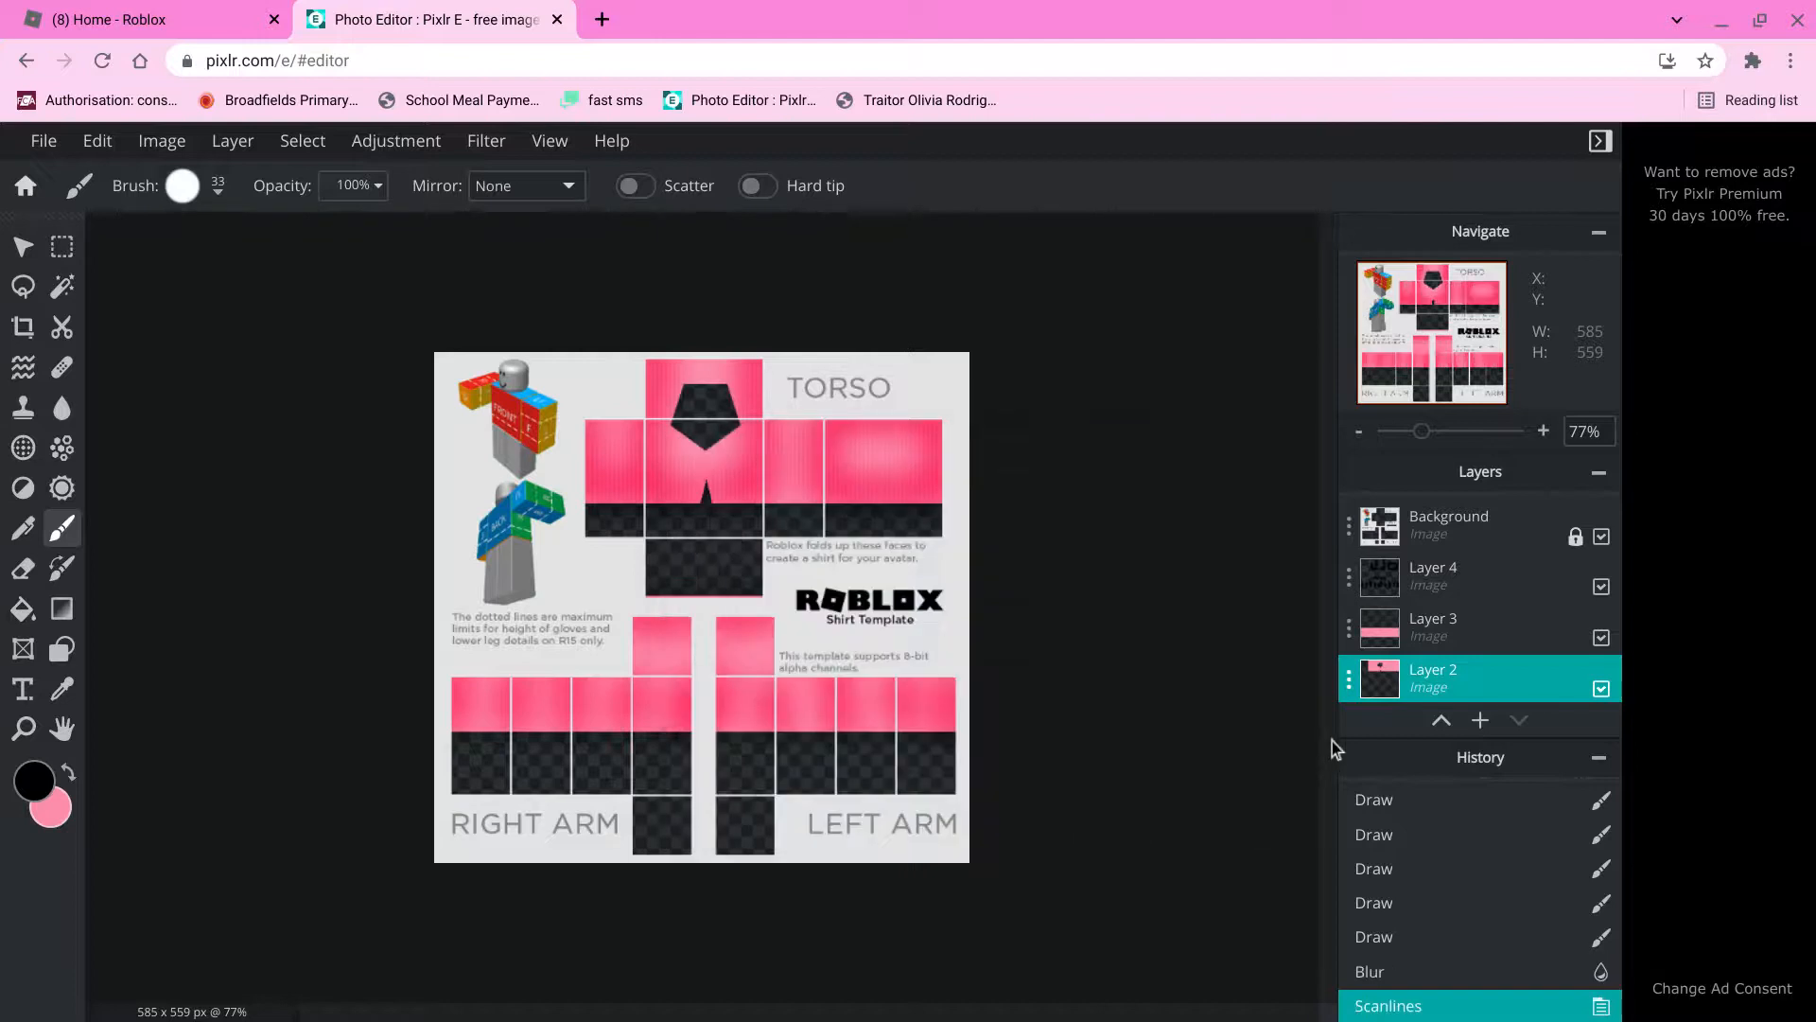
Apply the Scanlines filter to Layer 3 with size 1, amount 6, Colorize off and Vertical on.
click(1398, 649)
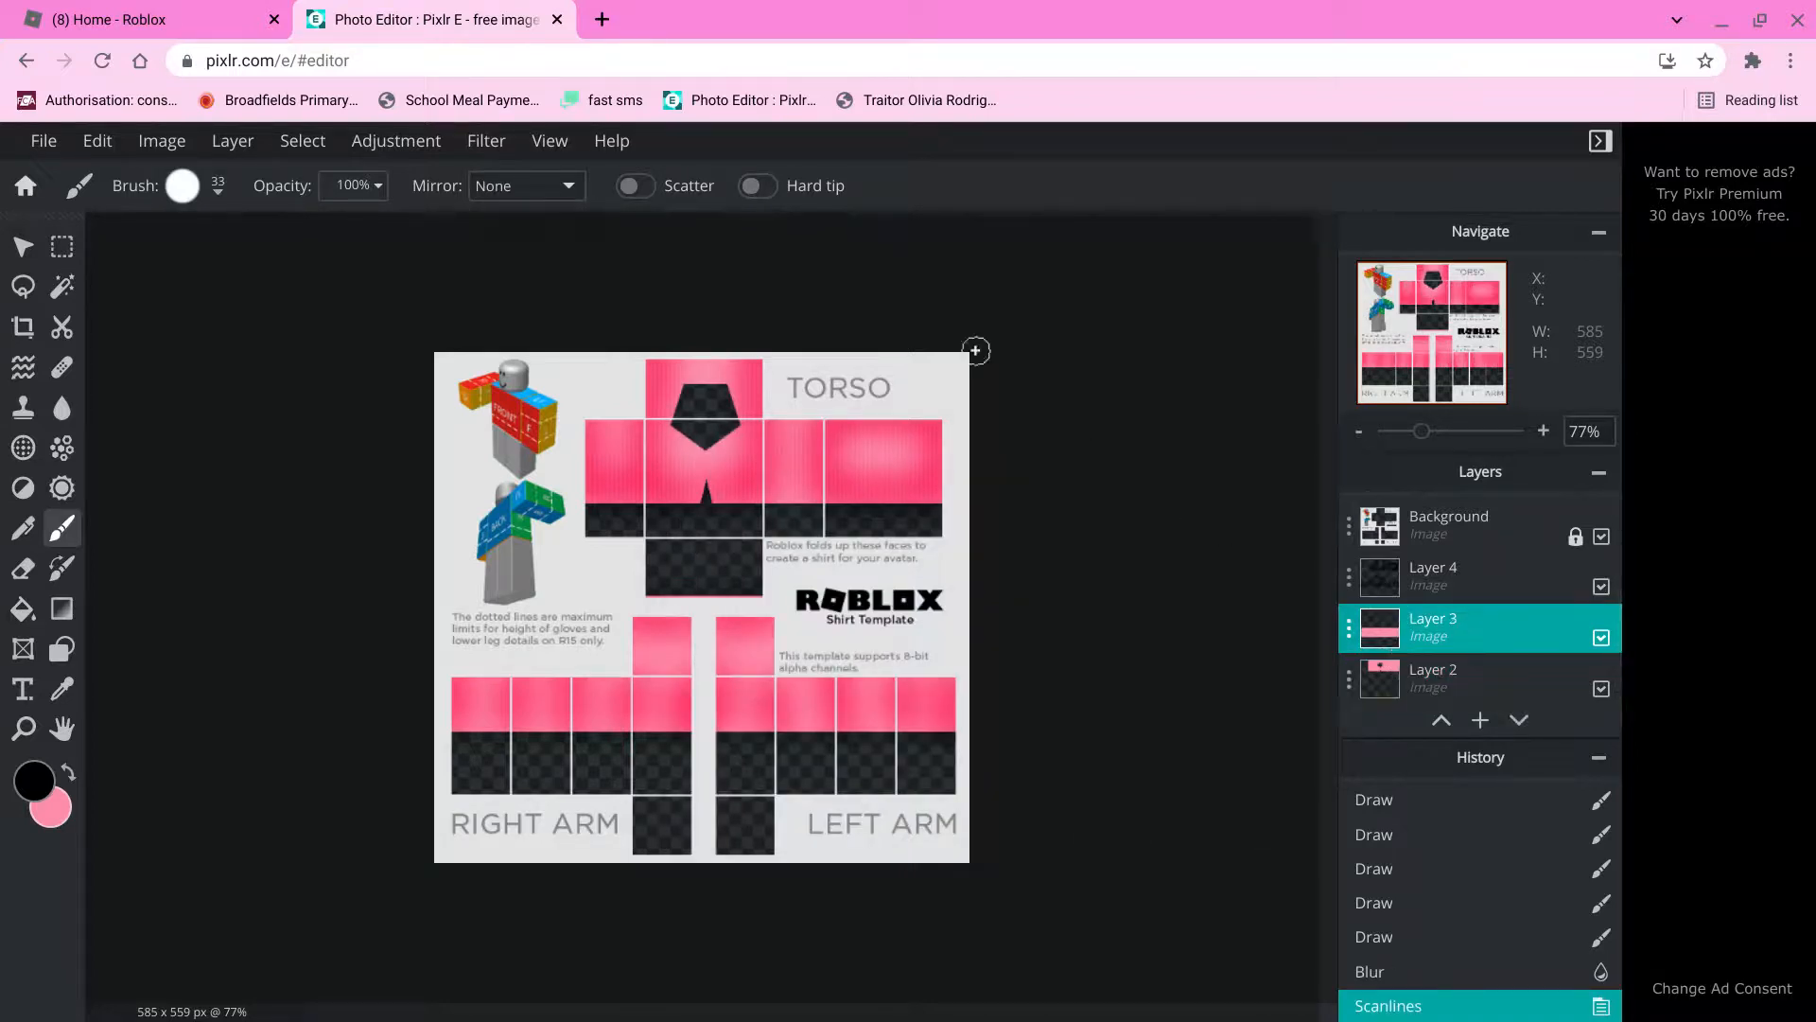
click(473, 144)
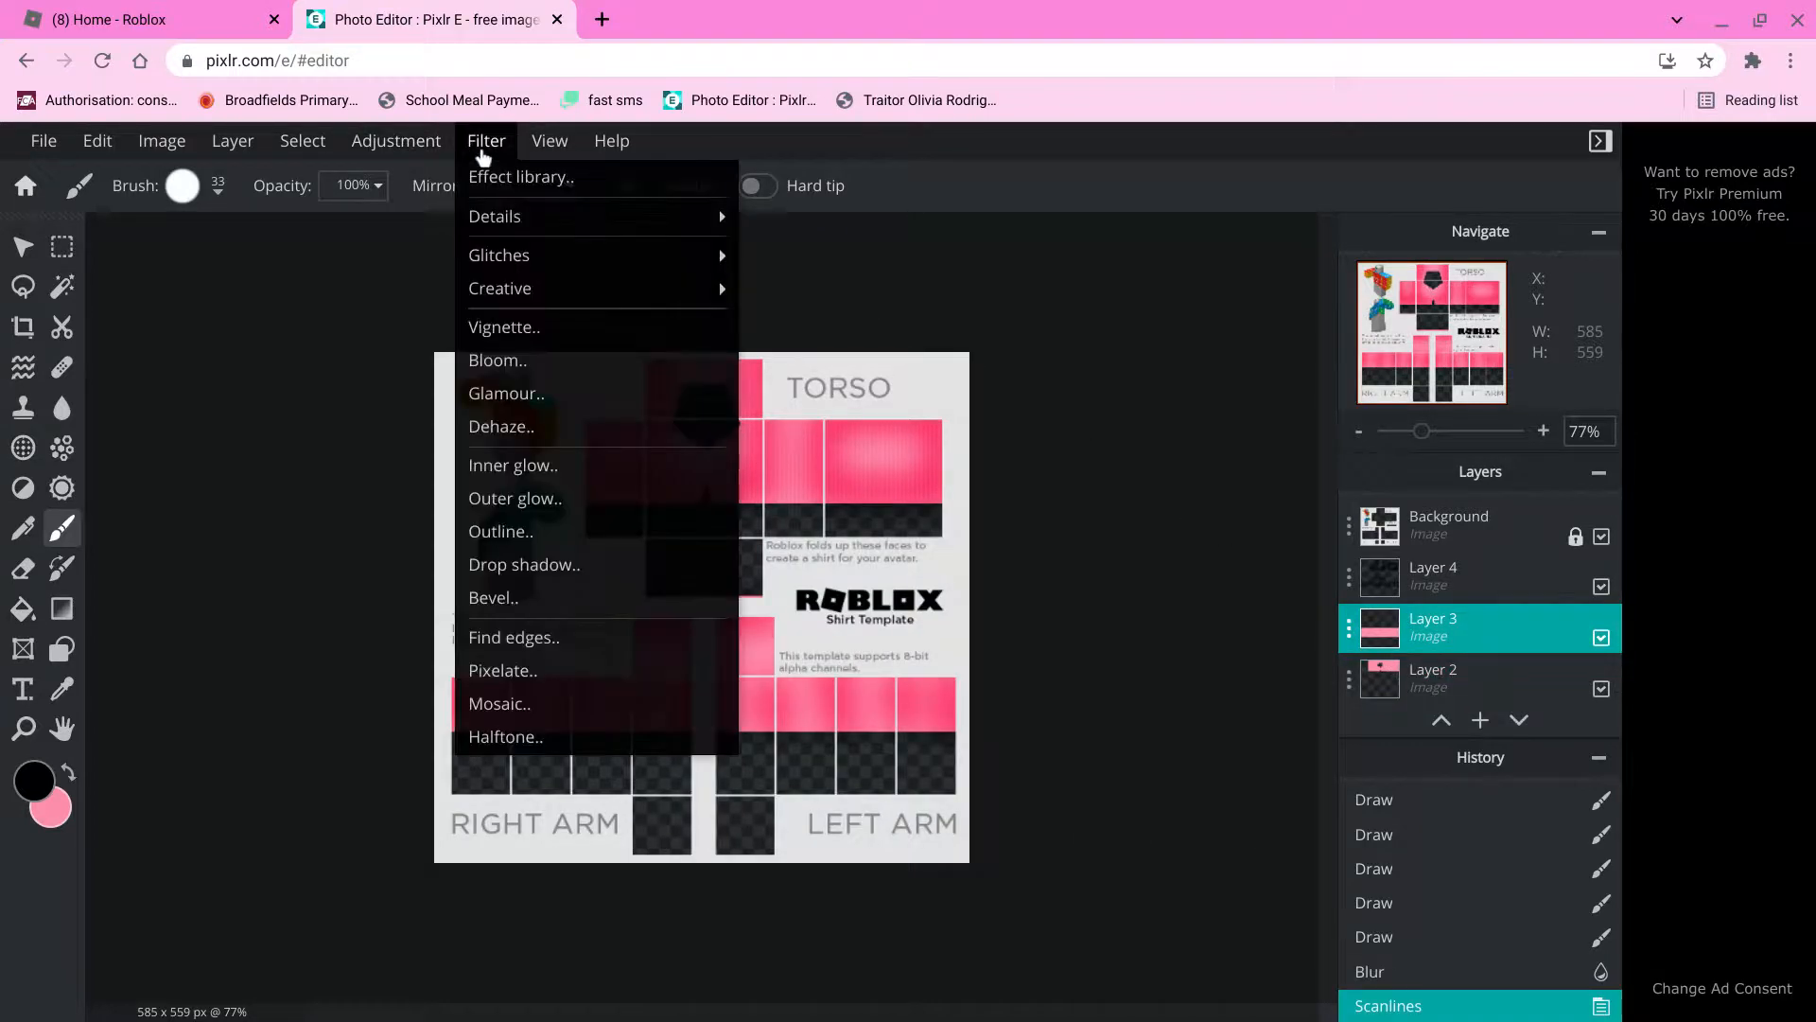
mouse_move(533, 275)
mouse_move(709, 255)
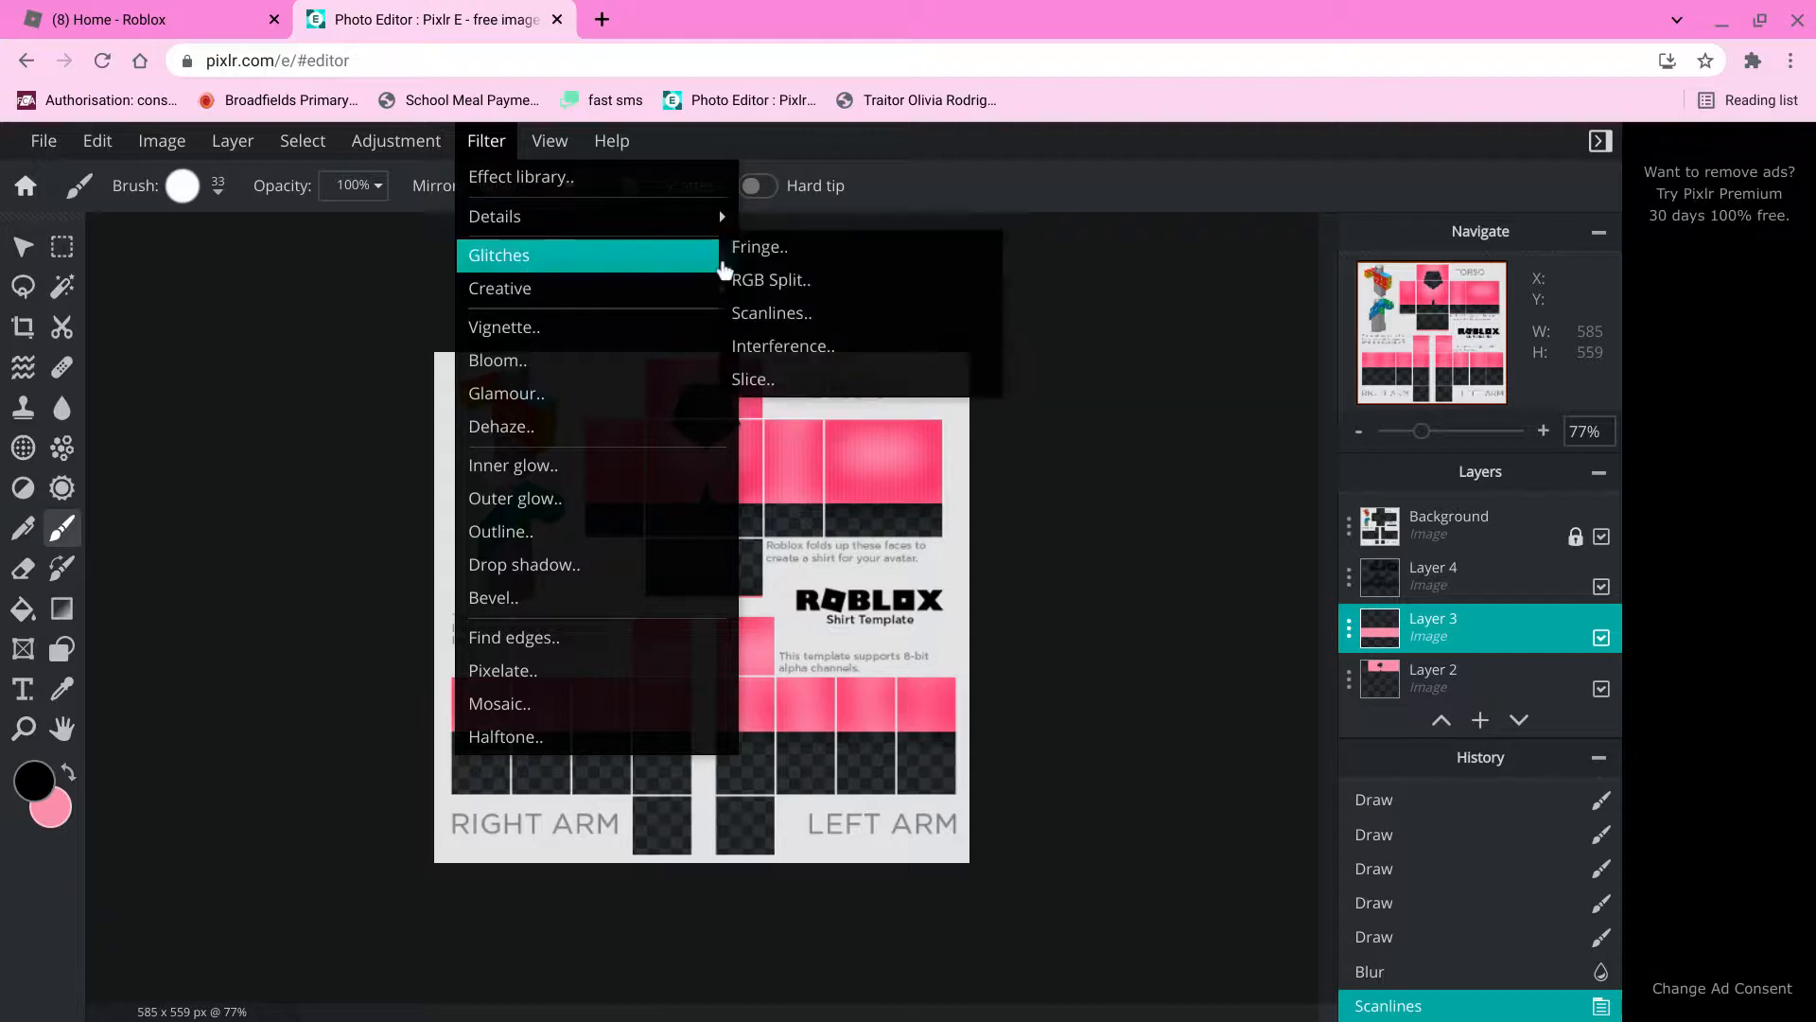
click(813, 313)
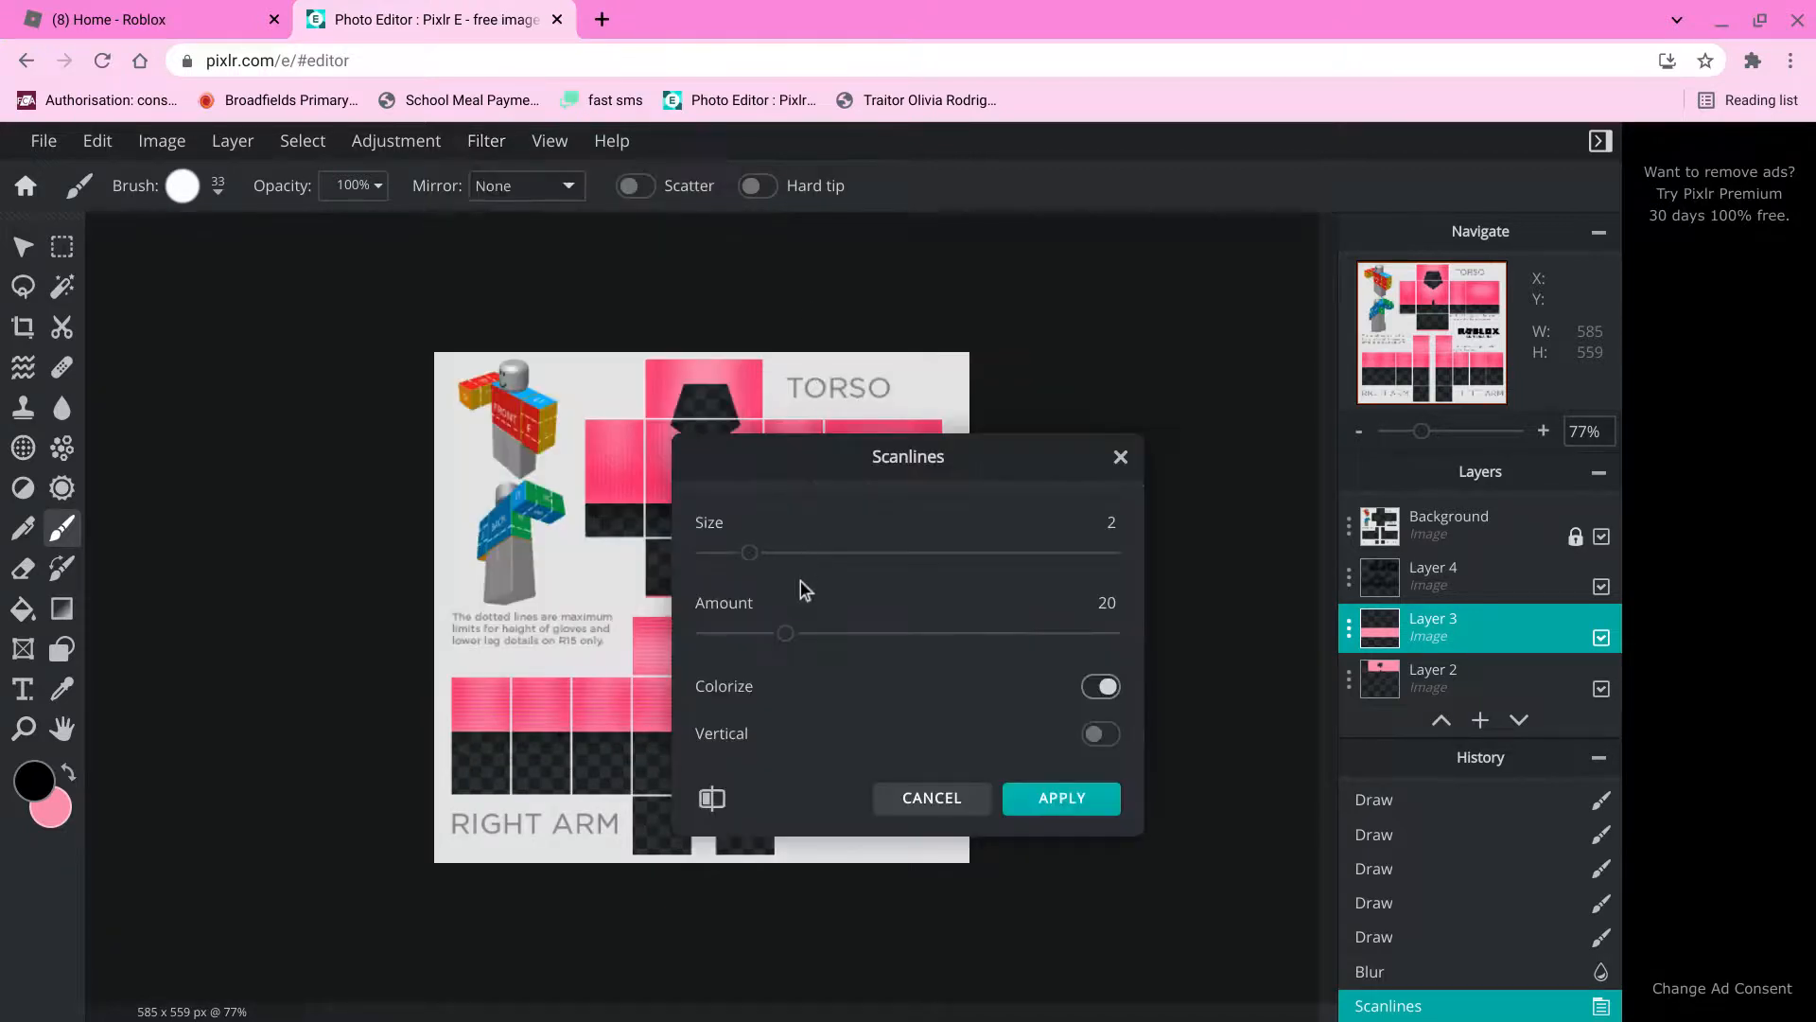
click(1107, 735)
click(1100, 686)
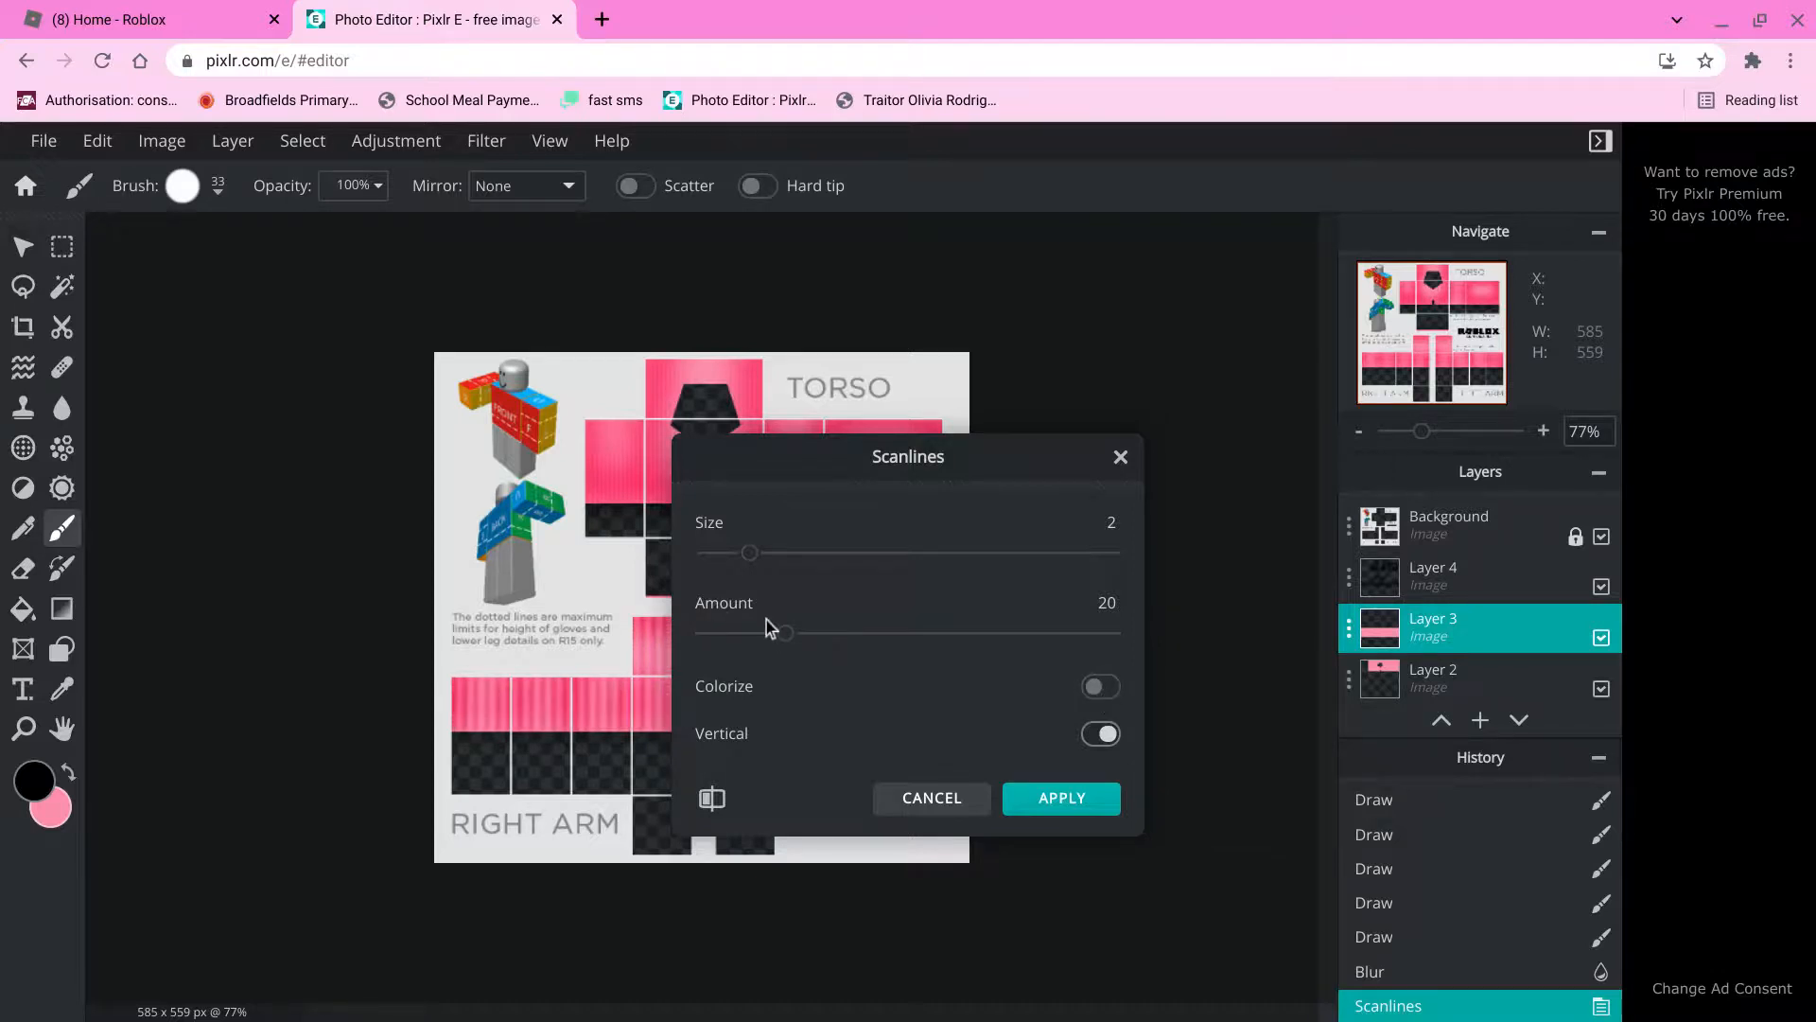
drag(773, 630, 730, 635)
drag(749, 553, 688, 574)
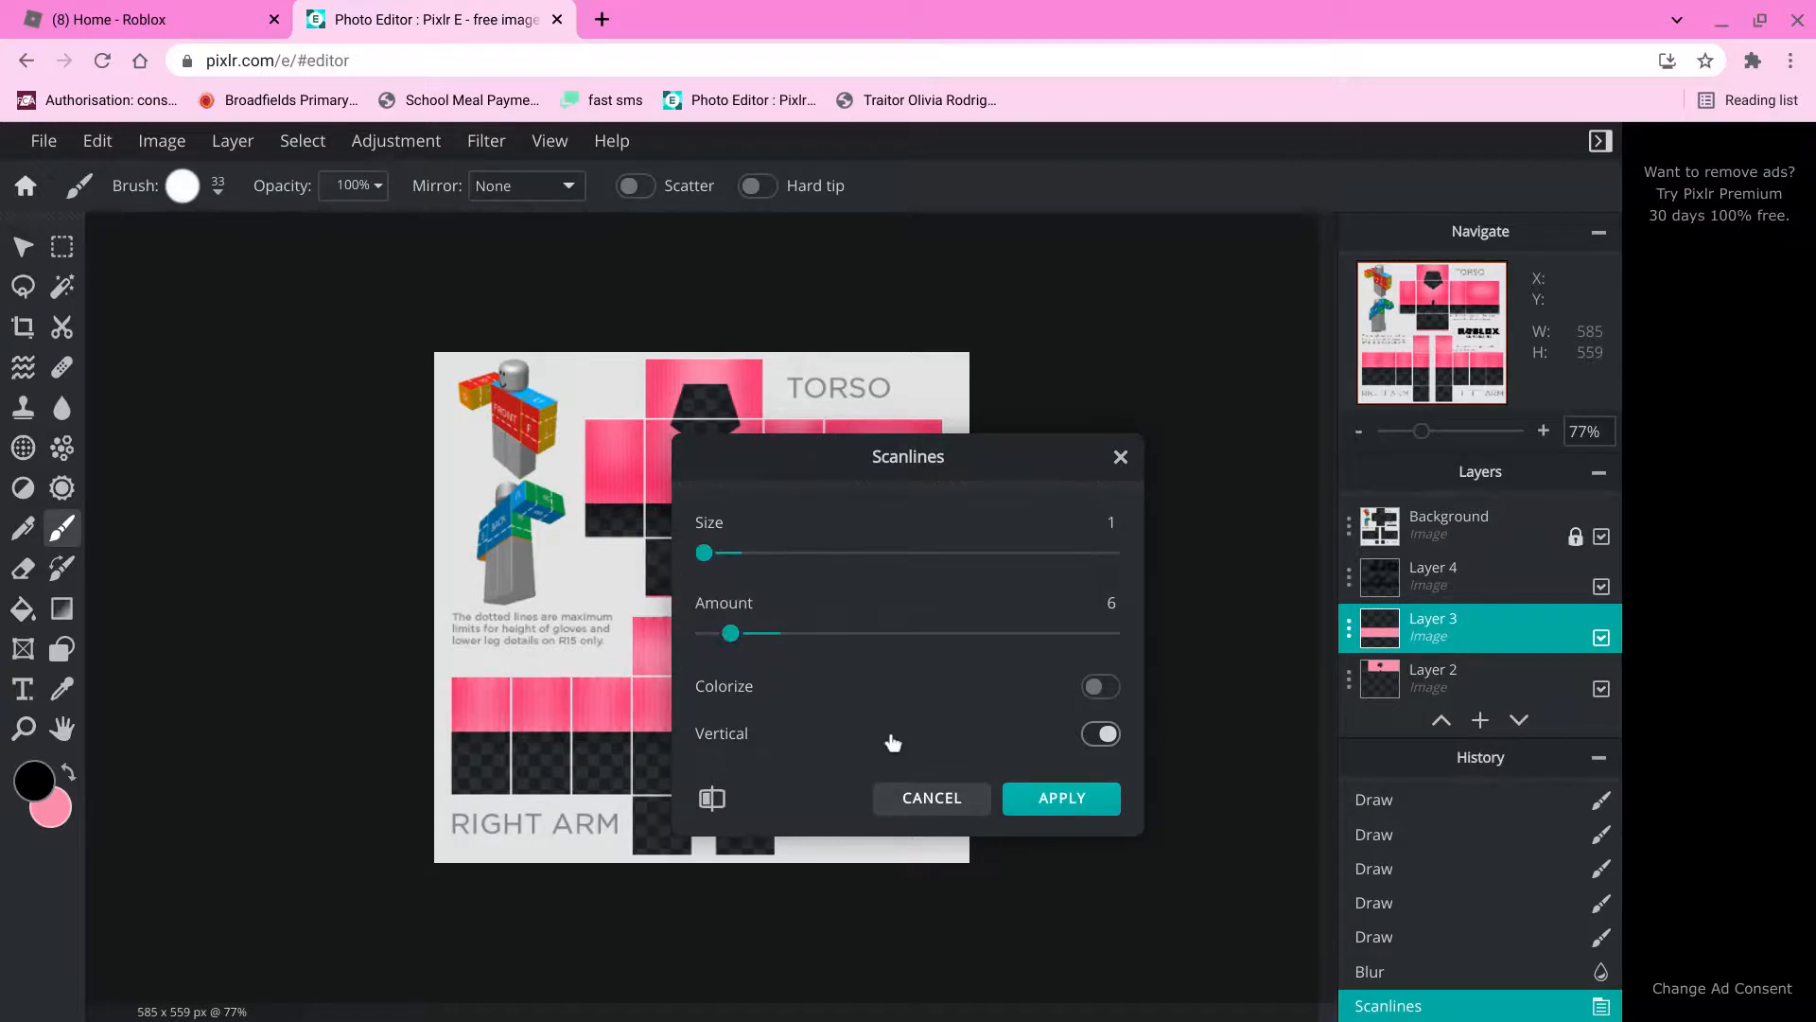
click(1067, 813)
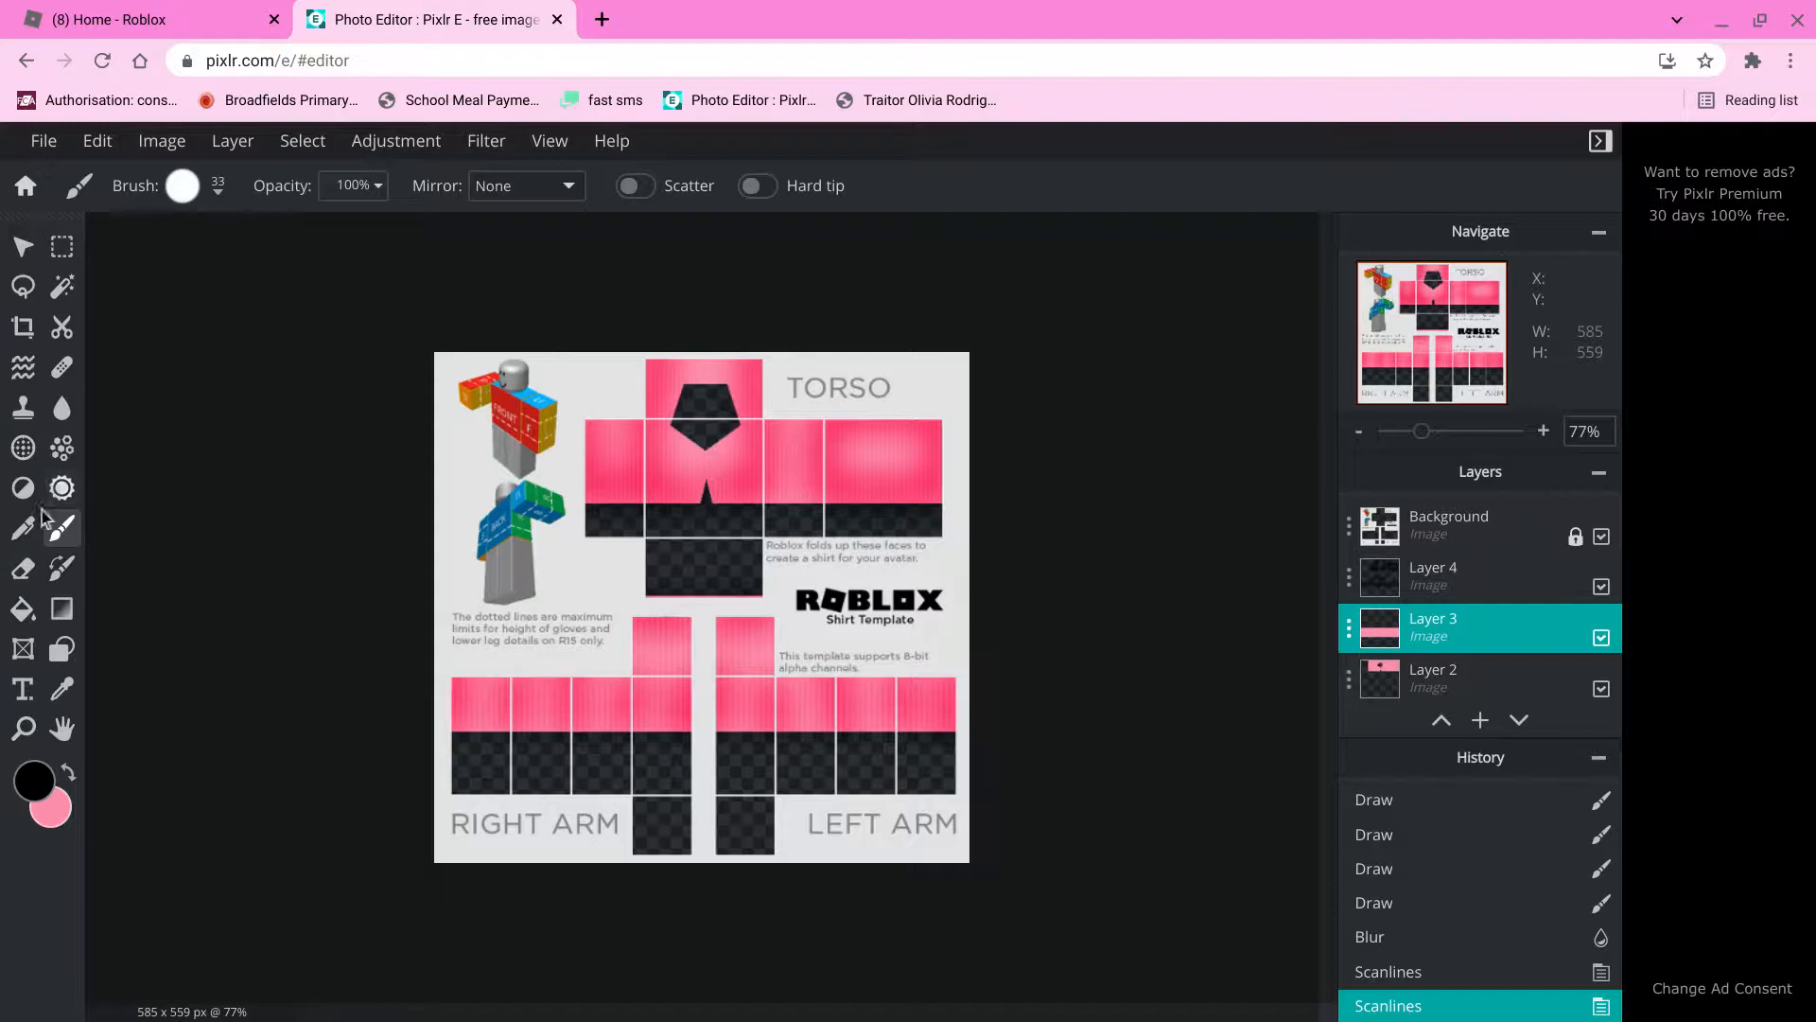
Add an empty layer above Layer 3 and draw black crease strokes across the torso's side, front and back panels with the Sketchy pen.
click(1479, 722)
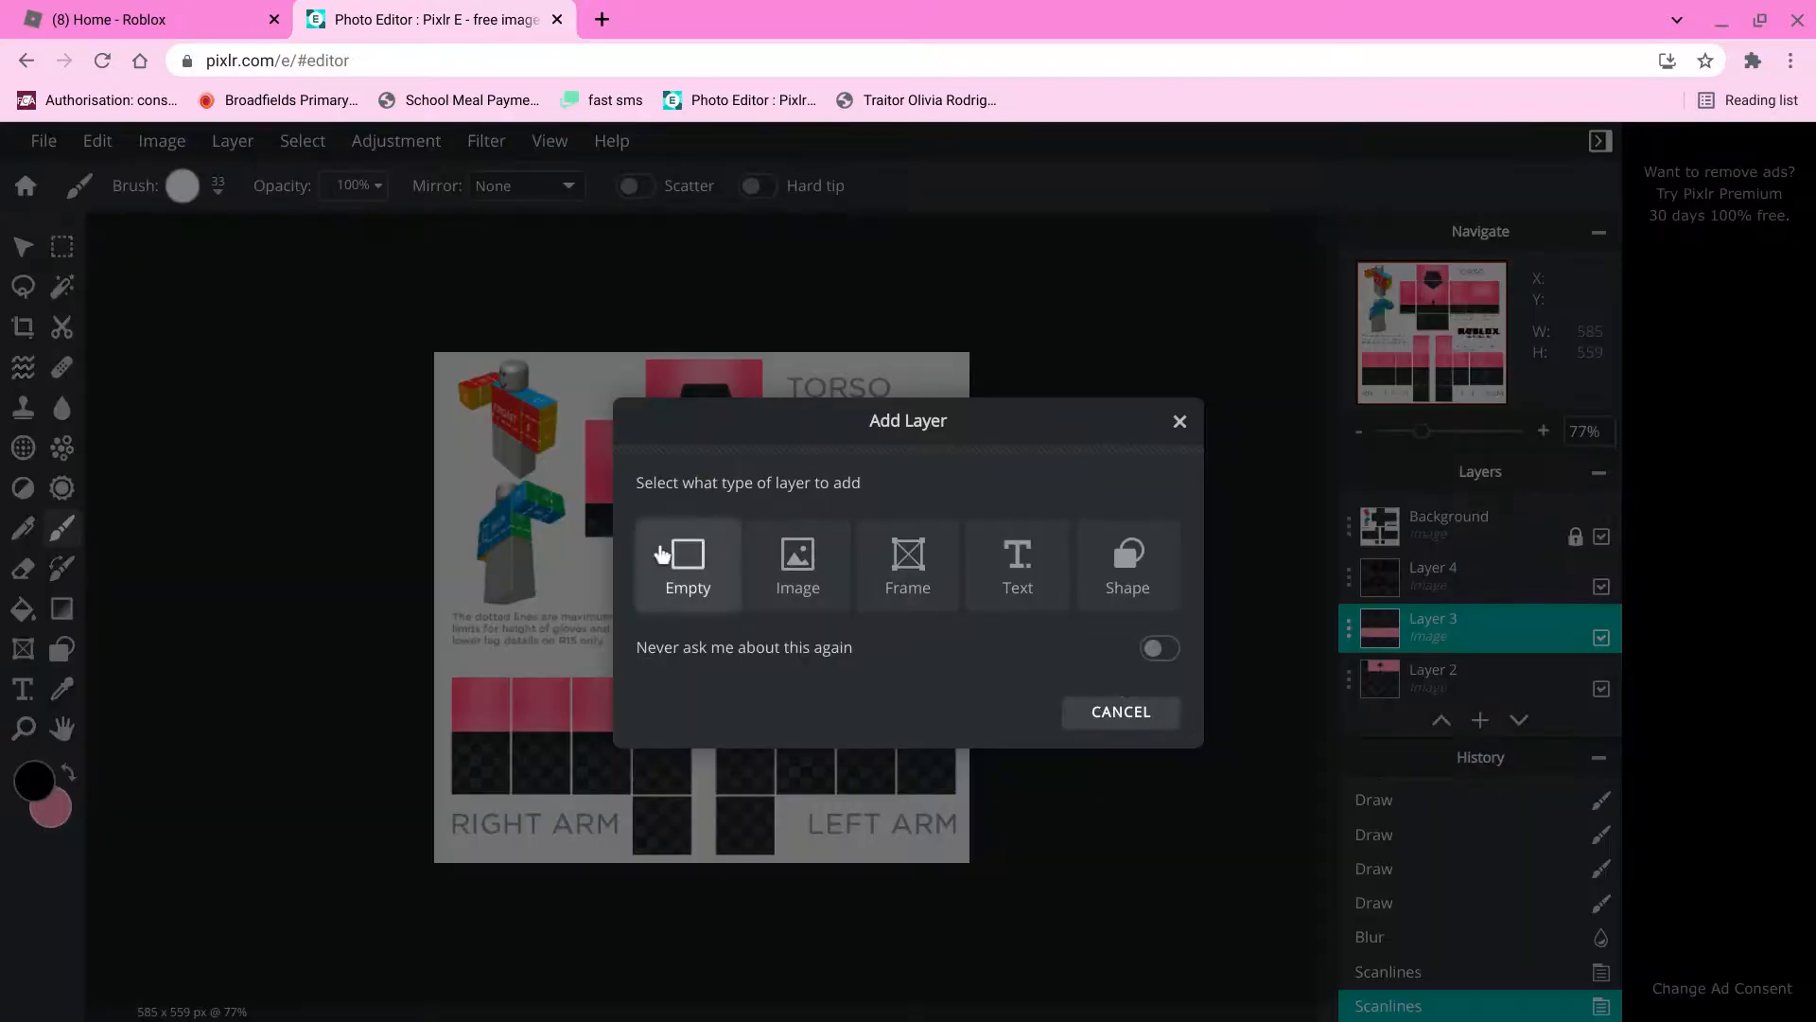
click(680, 566)
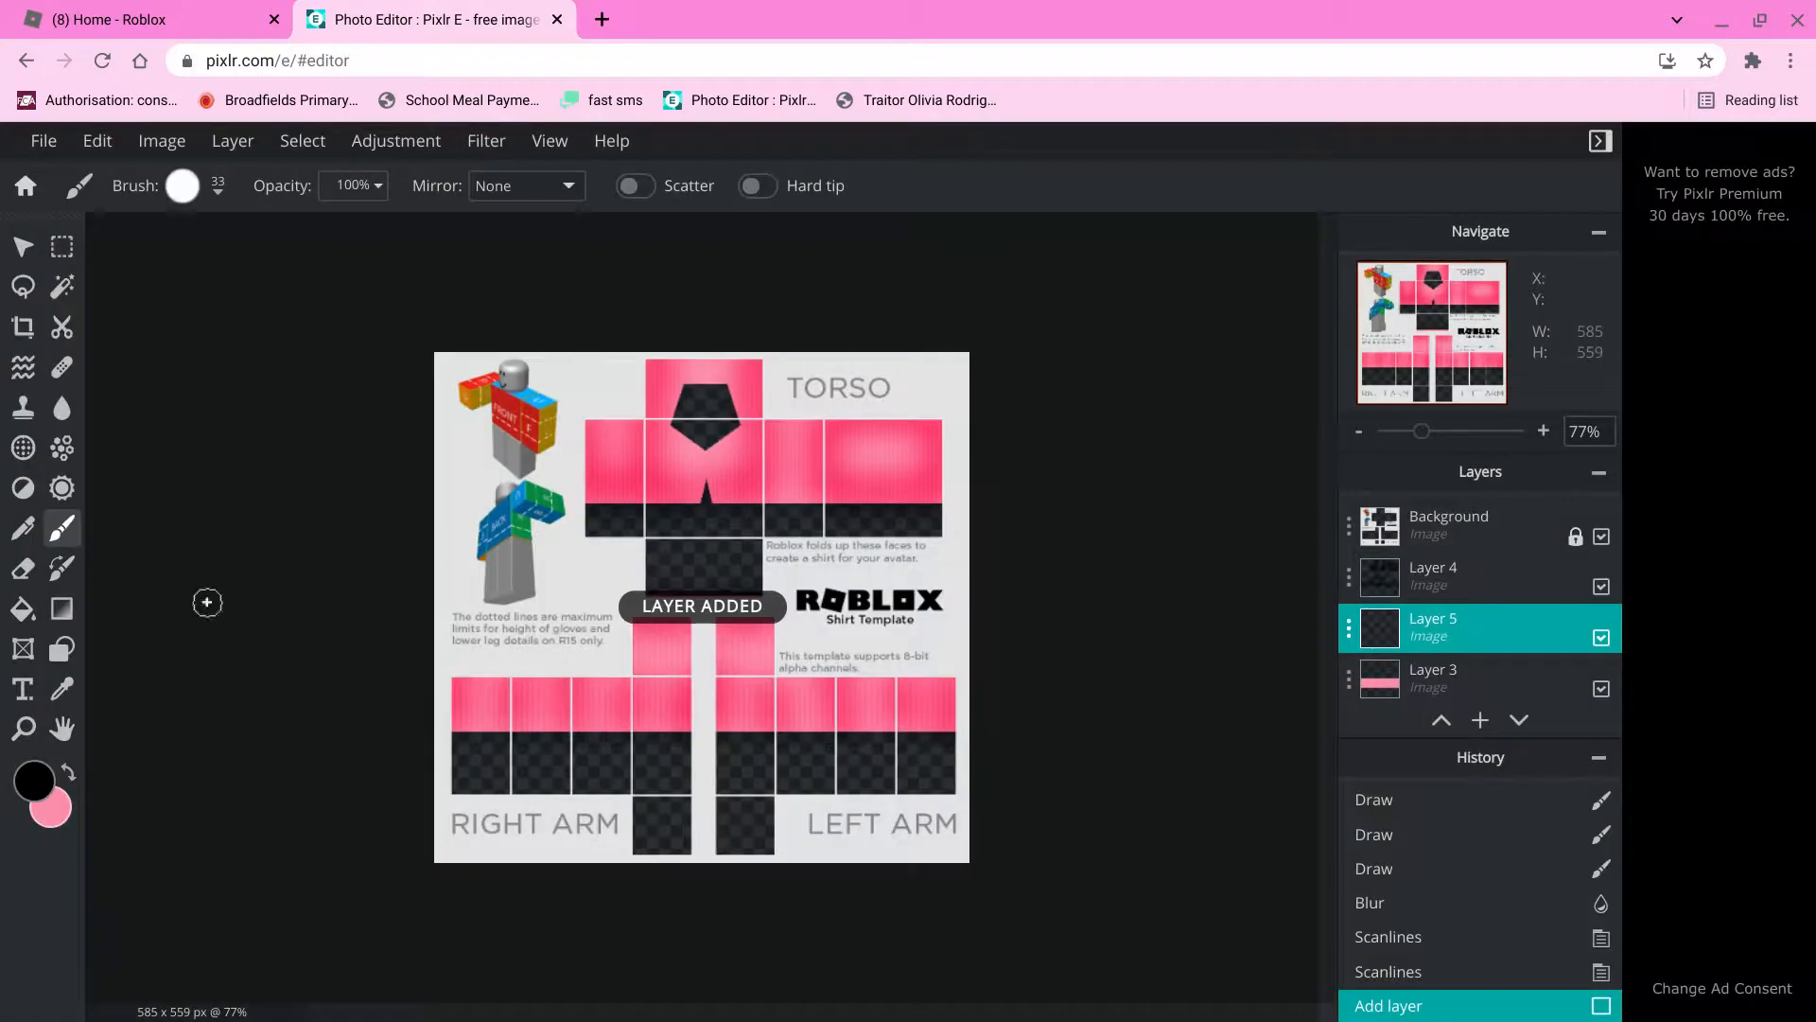
click(21, 534)
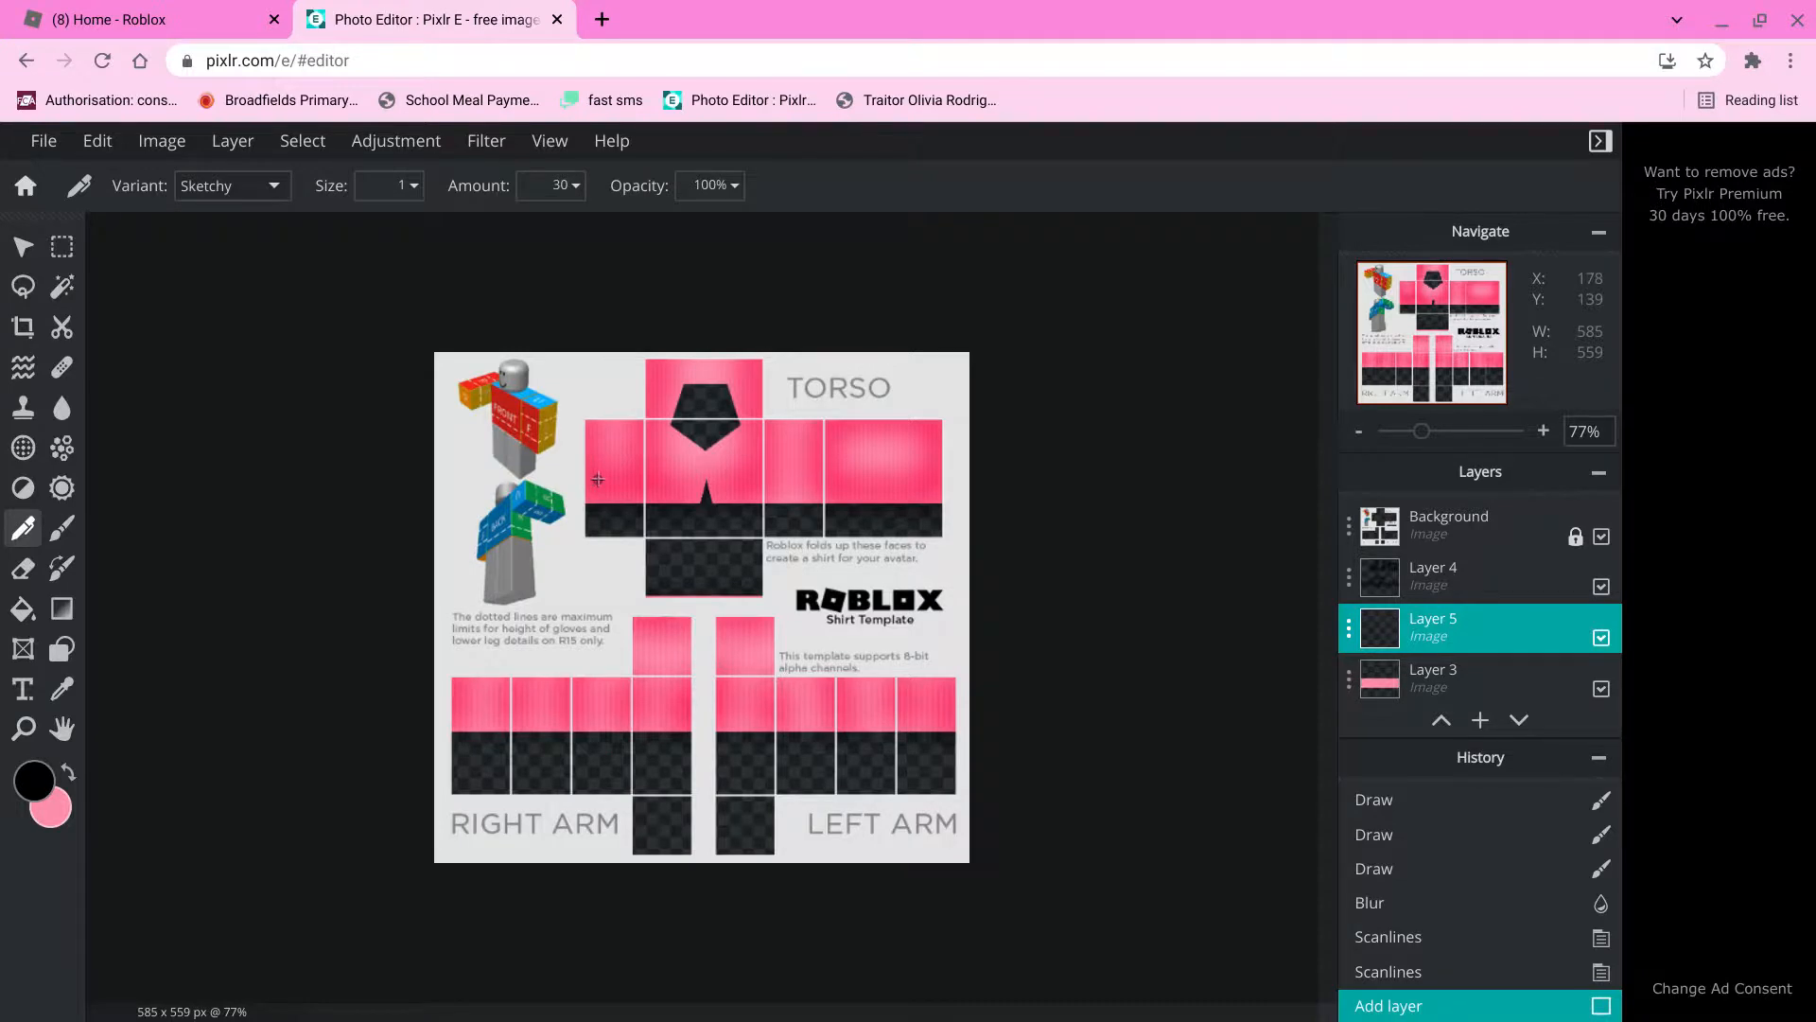
drag(627, 489, 635, 491)
key(ctrl+z)
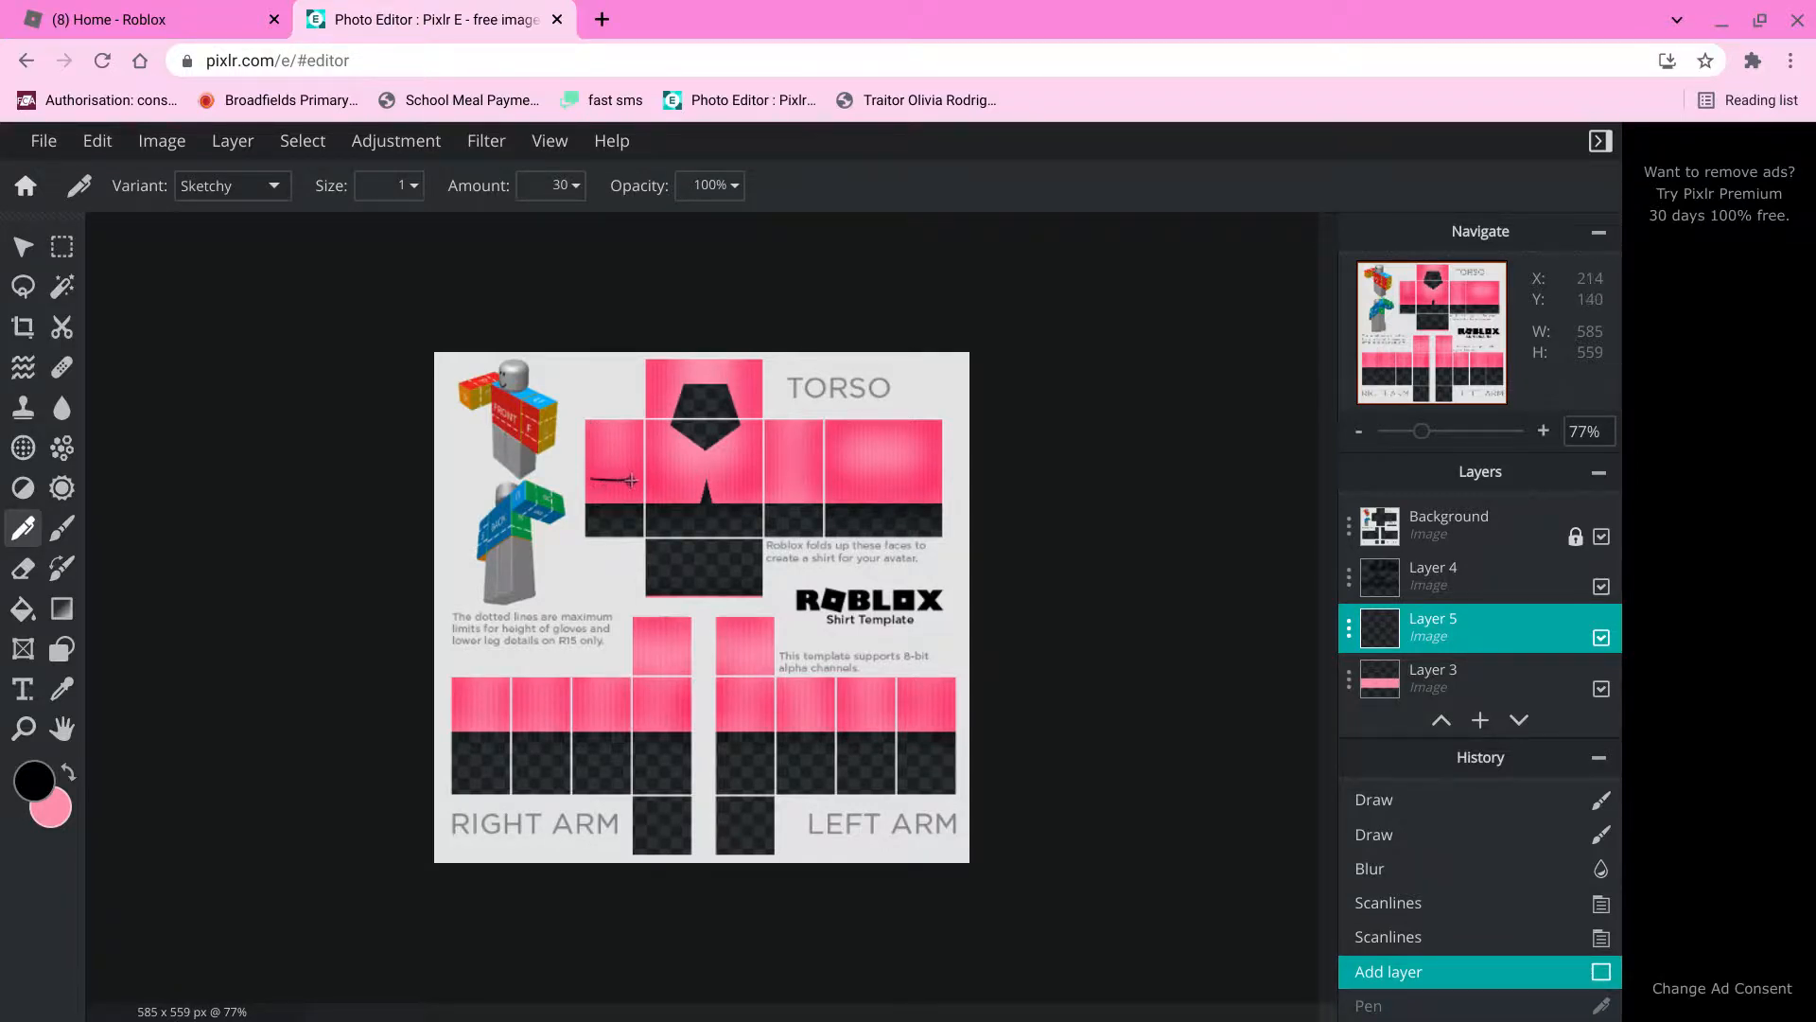
key(ctrl+y)
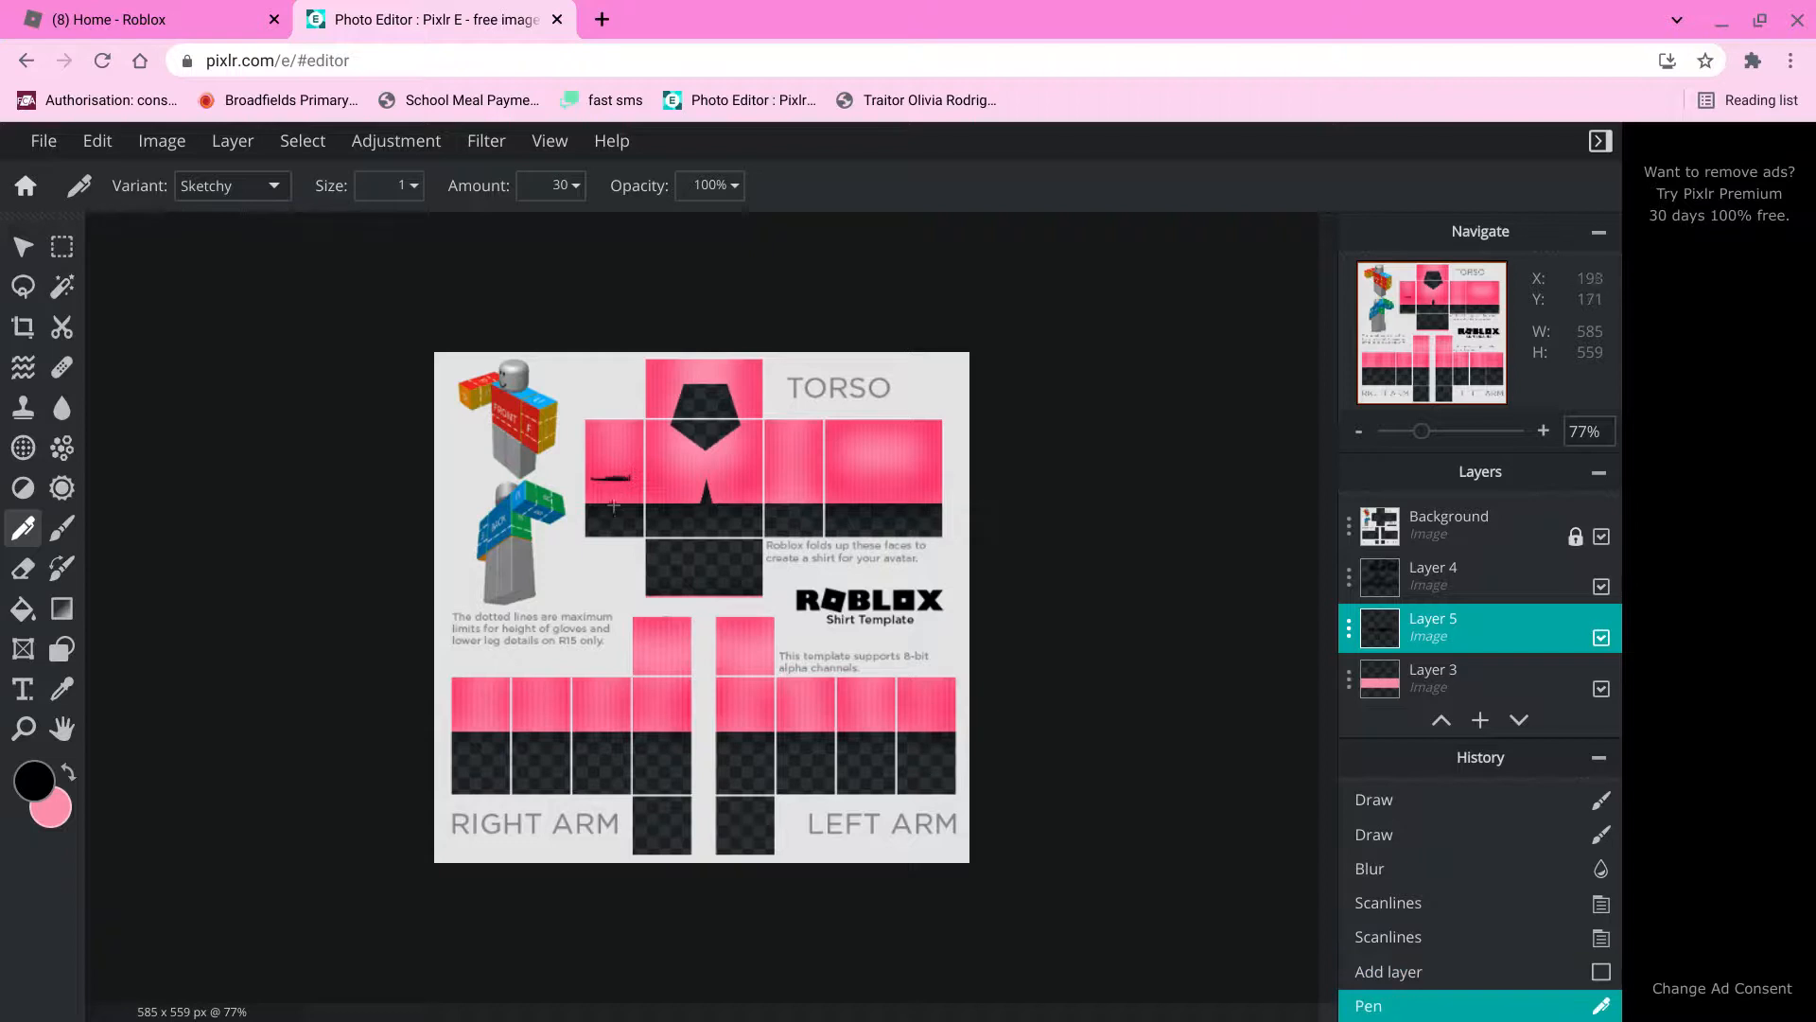
drag(610, 454, 596, 461)
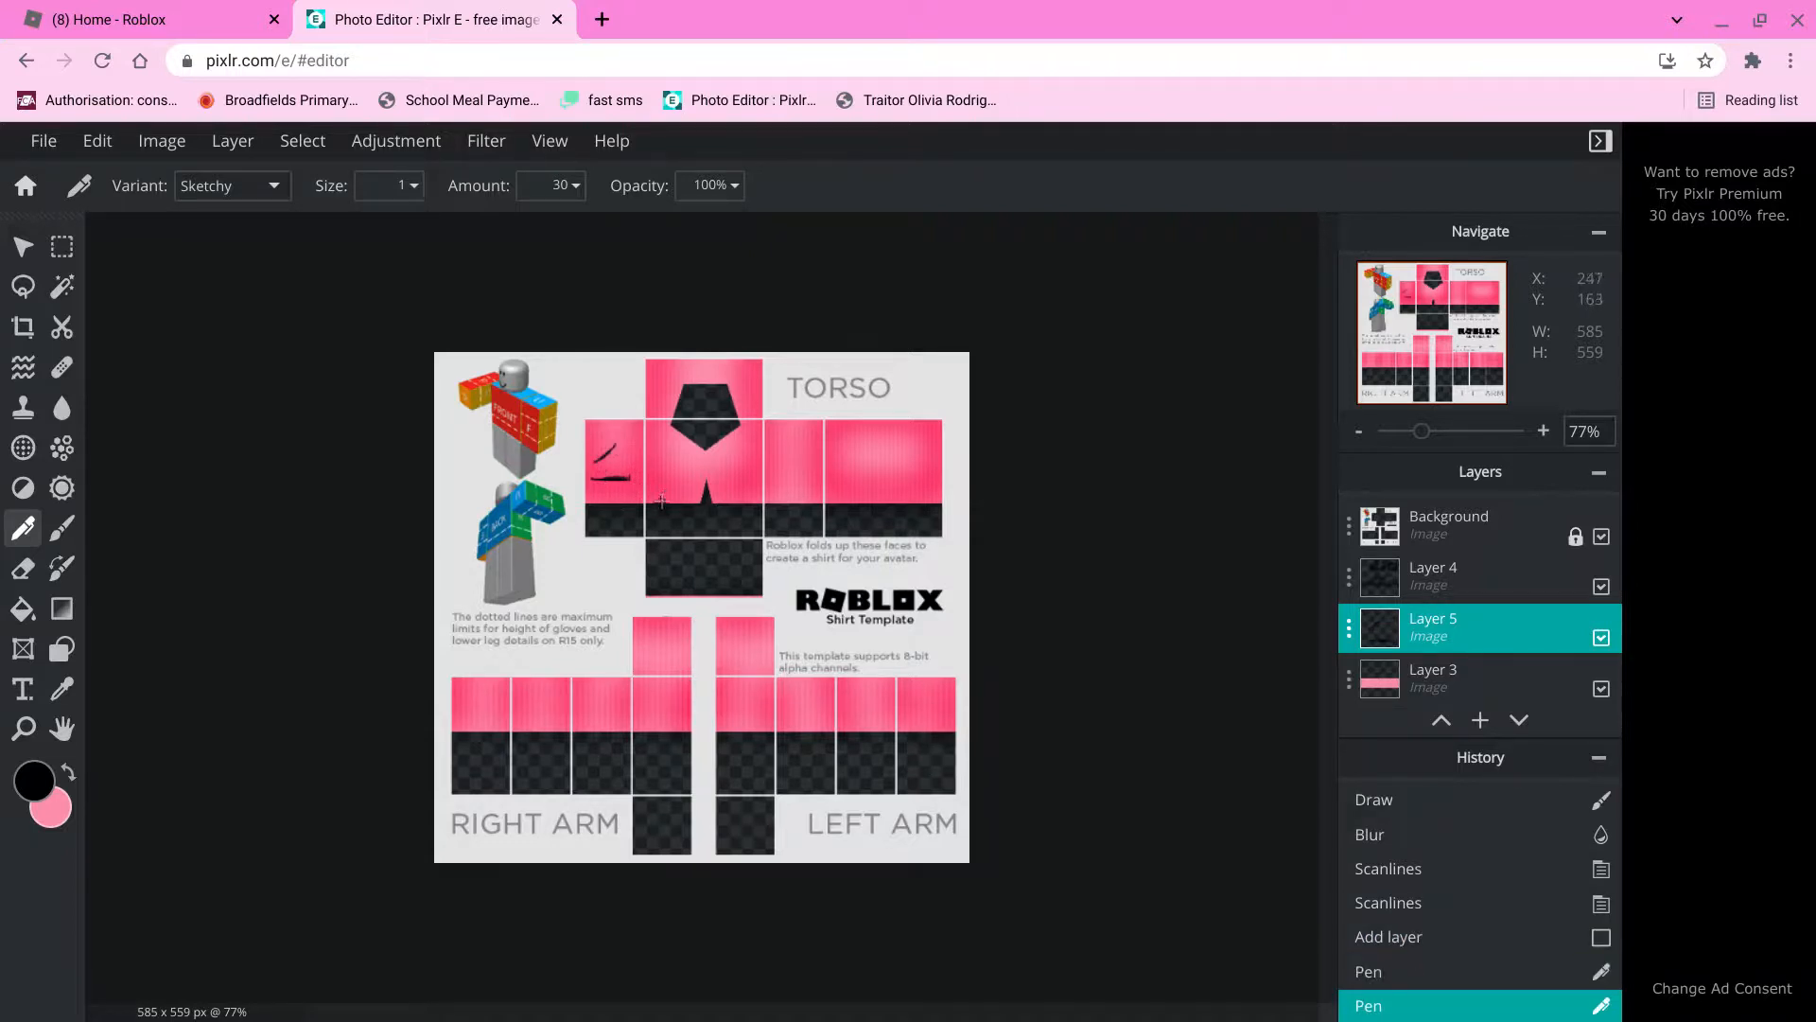
mouse_move(653, 486)
mouse_down()
mouse_move(682, 456)
mouse_move(761, 484)
mouse_move(741, 451)
mouse_move(806, 458)
mouse_move(811, 436)
mouse_move(815, 471)
mouse_move(887, 471)
mouse_move(893, 445)
mouse_move(873, 487)
mouse_up()
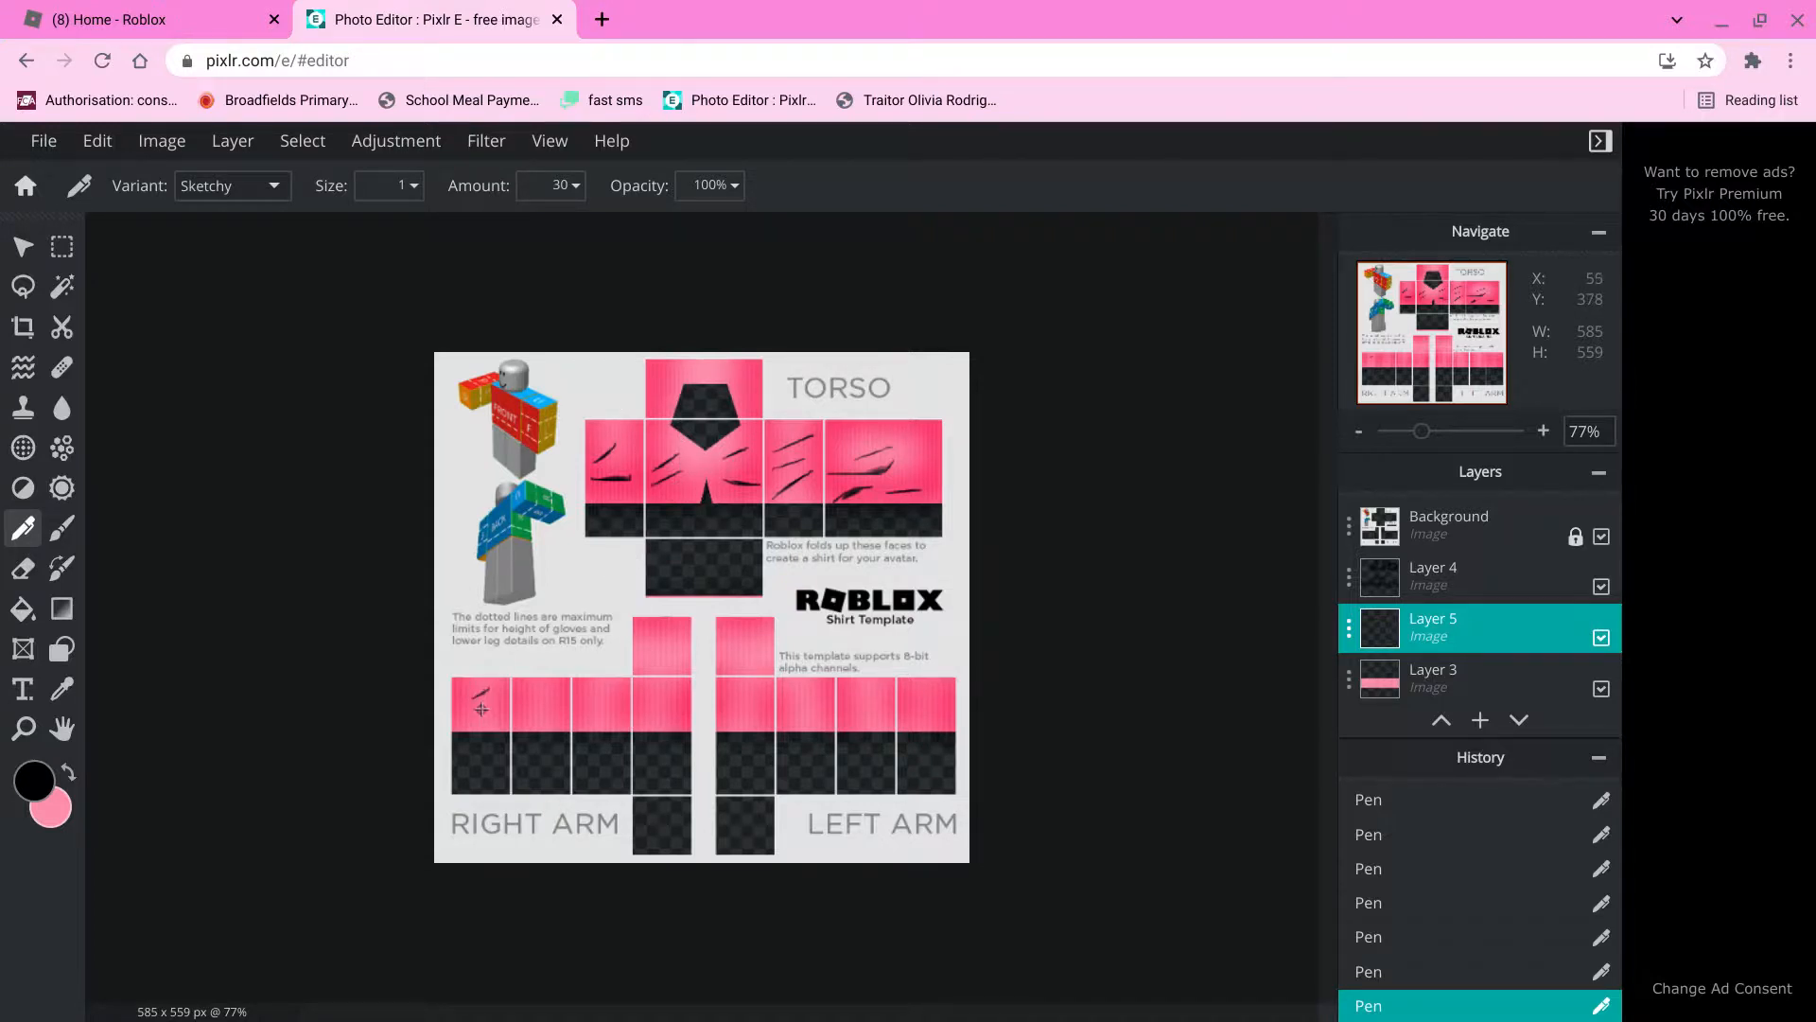
Draw black Sketchy pen crease strokes on the pink panels of the right and left sleeves on Layer 5.
drag(469, 725, 552, 693)
drag(581, 716, 611, 697)
drag(648, 702, 668, 696)
drag(654, 657, 667, 649)
mouse_move(736, 720)
mouse_down()
mouse_move(752, 683)
mouse_move(814, 698)
mouse_up()
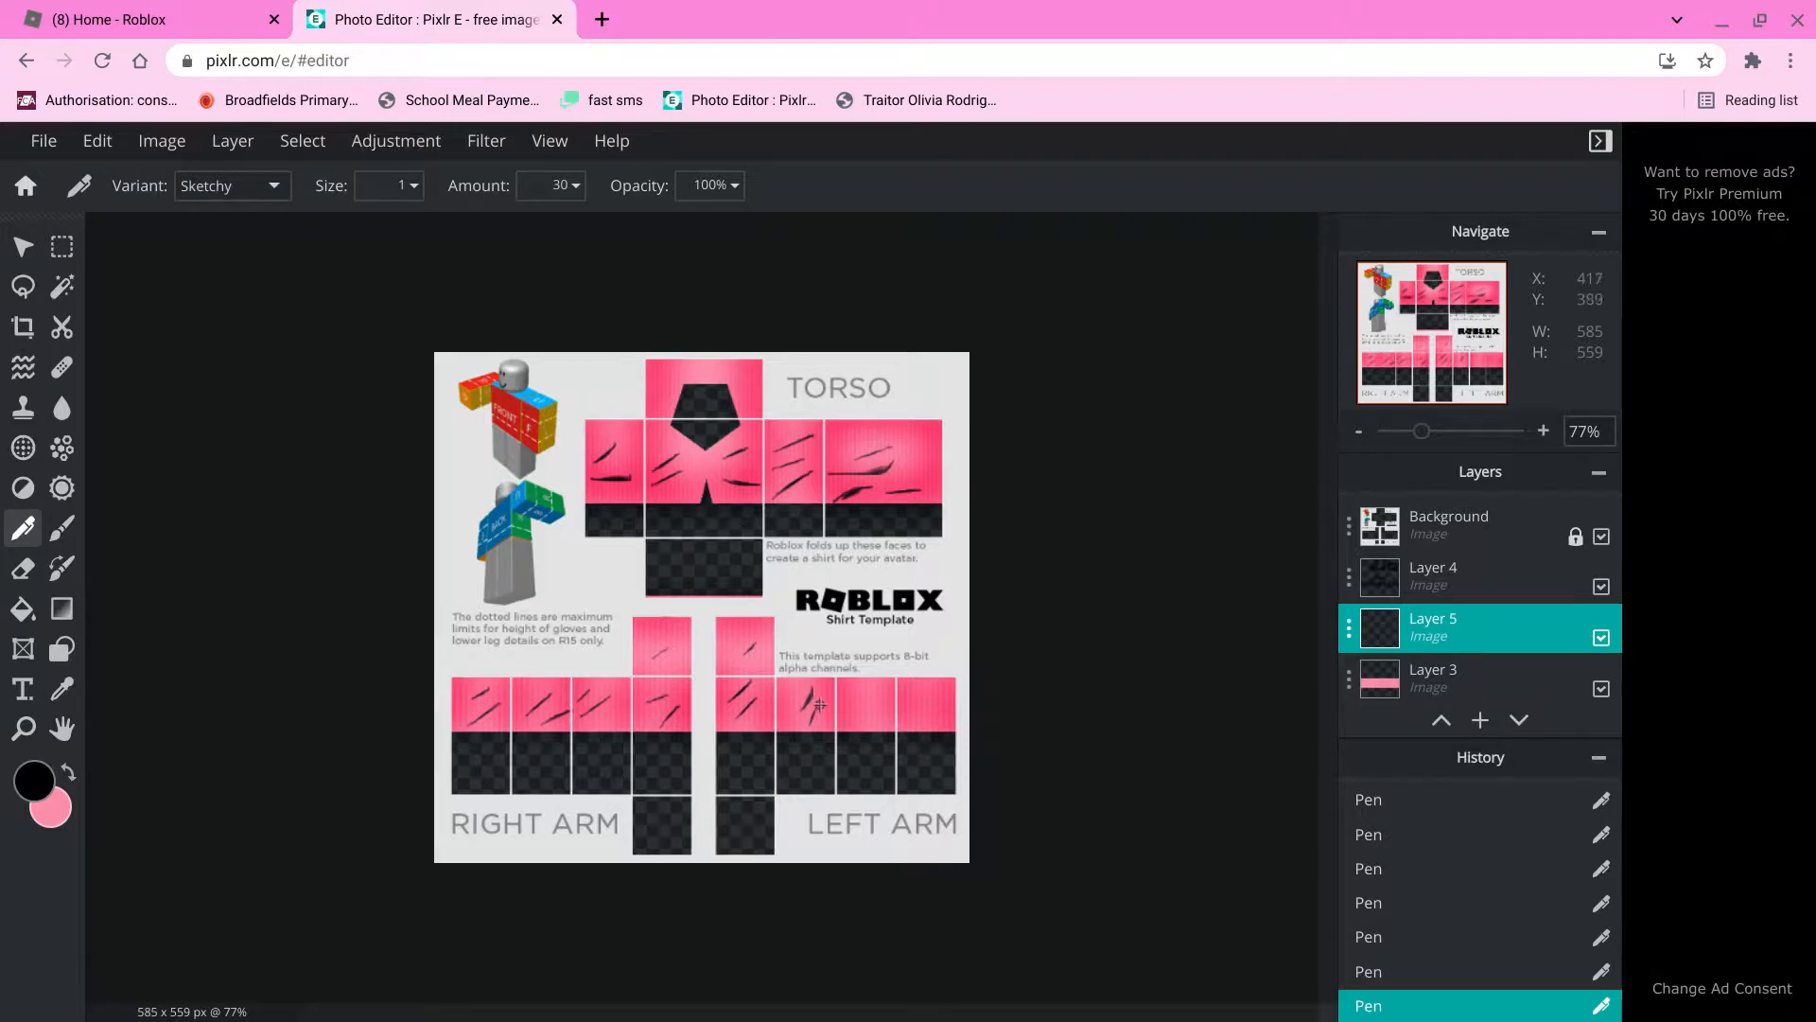
mouse_move(812, 716)
mouse_down()
mouse_move(825, 695)
mouse_move(938, 703)
mouse_up()
drag(936, 723, 953, 717)
Duplicate Layer 5 by copying and pasting it, and try to shift the copied crease strokes slightly with the Arrange tool.
key(ctrl+c)
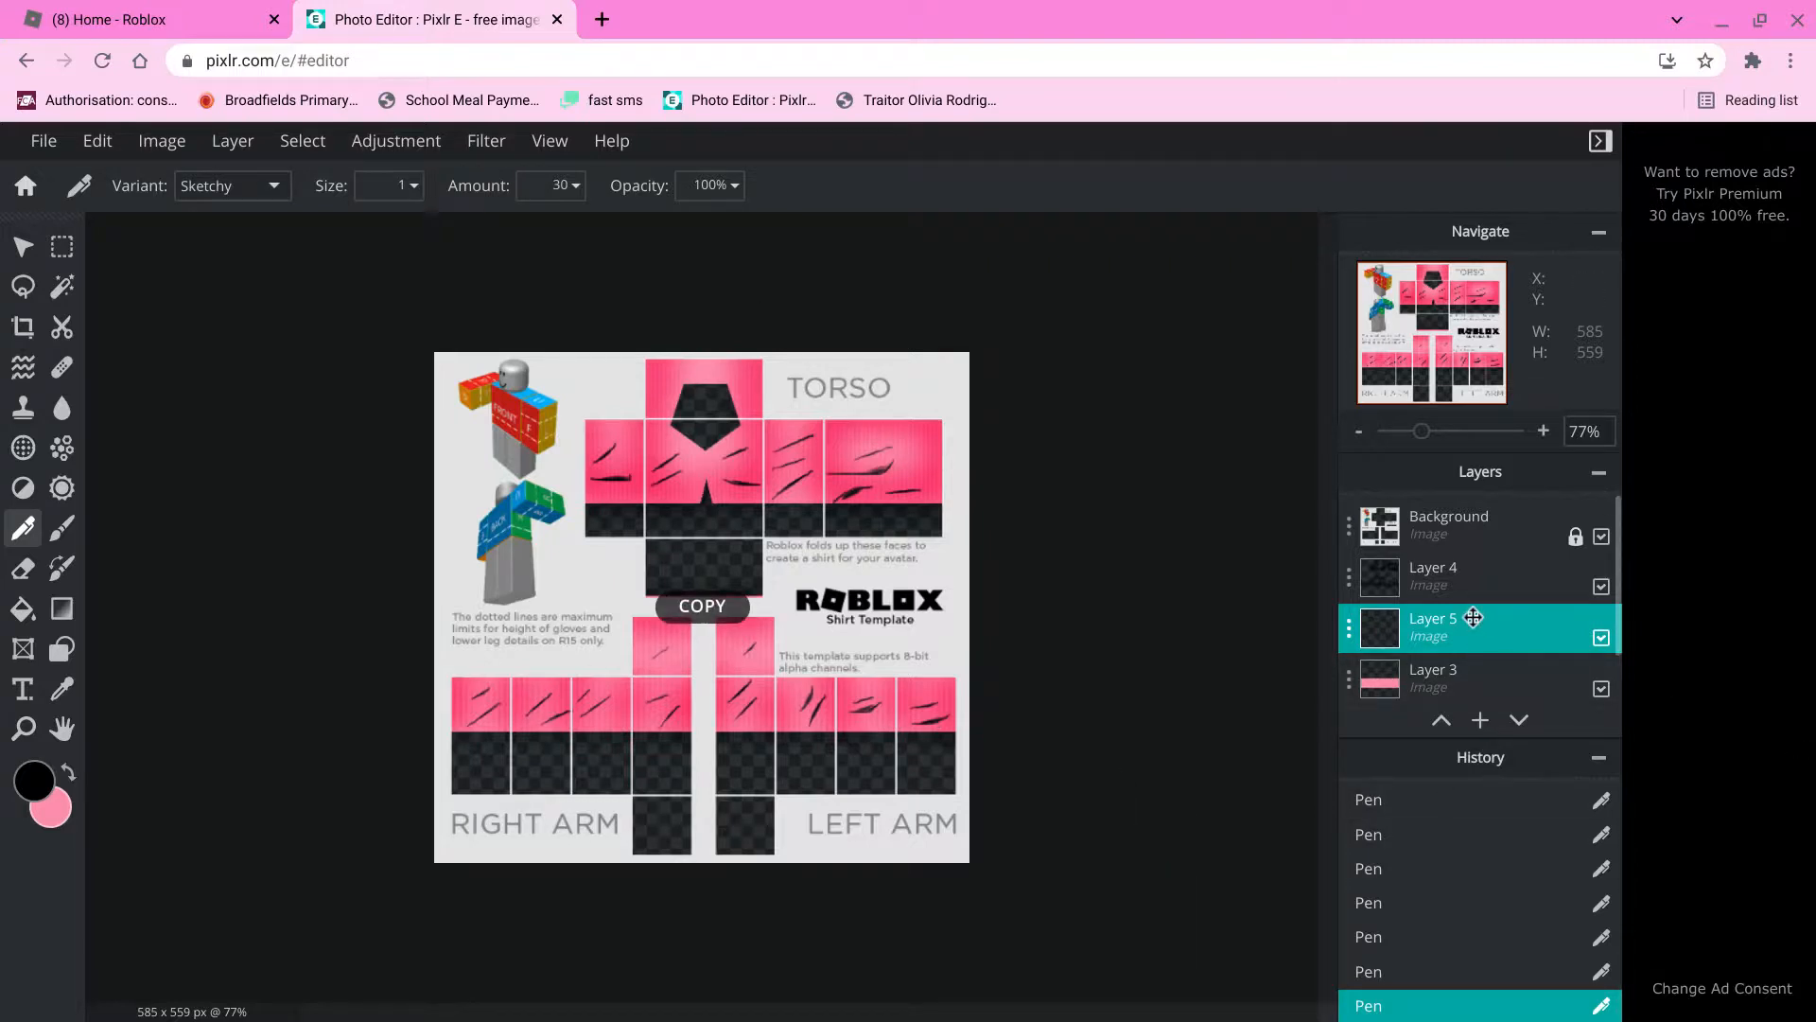
key(ctrl+v)
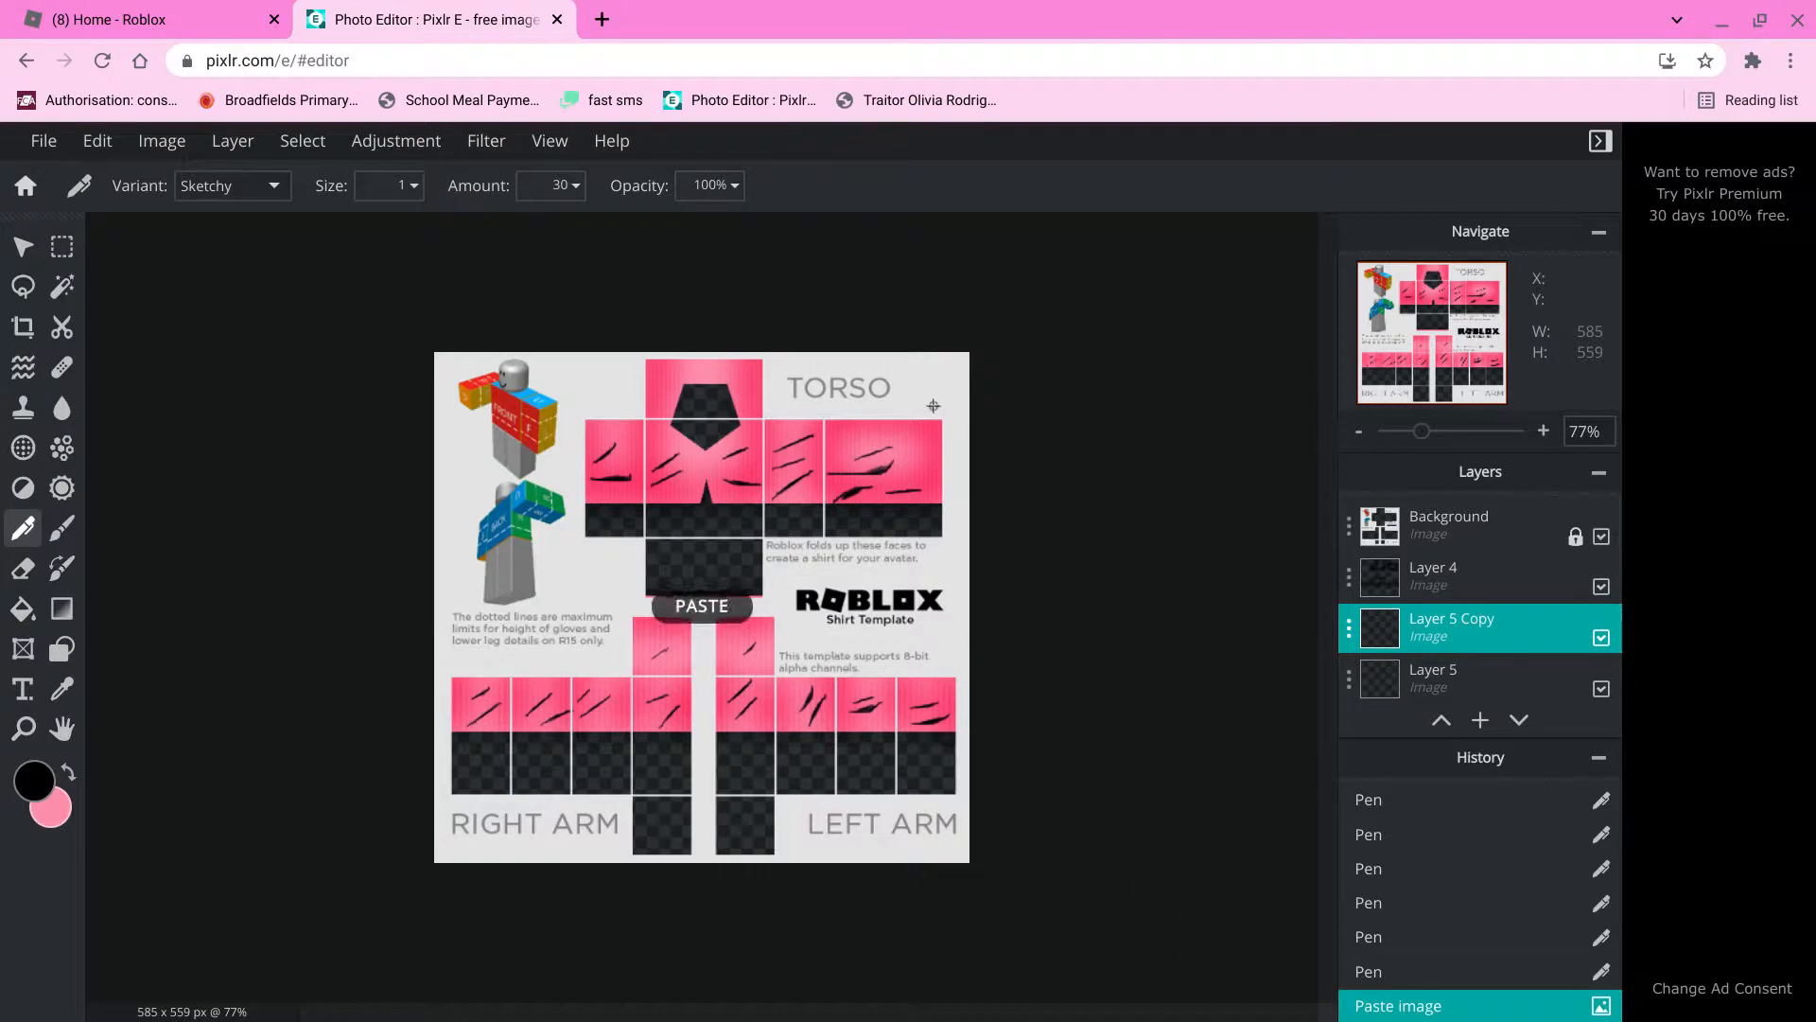
click(9, 249)
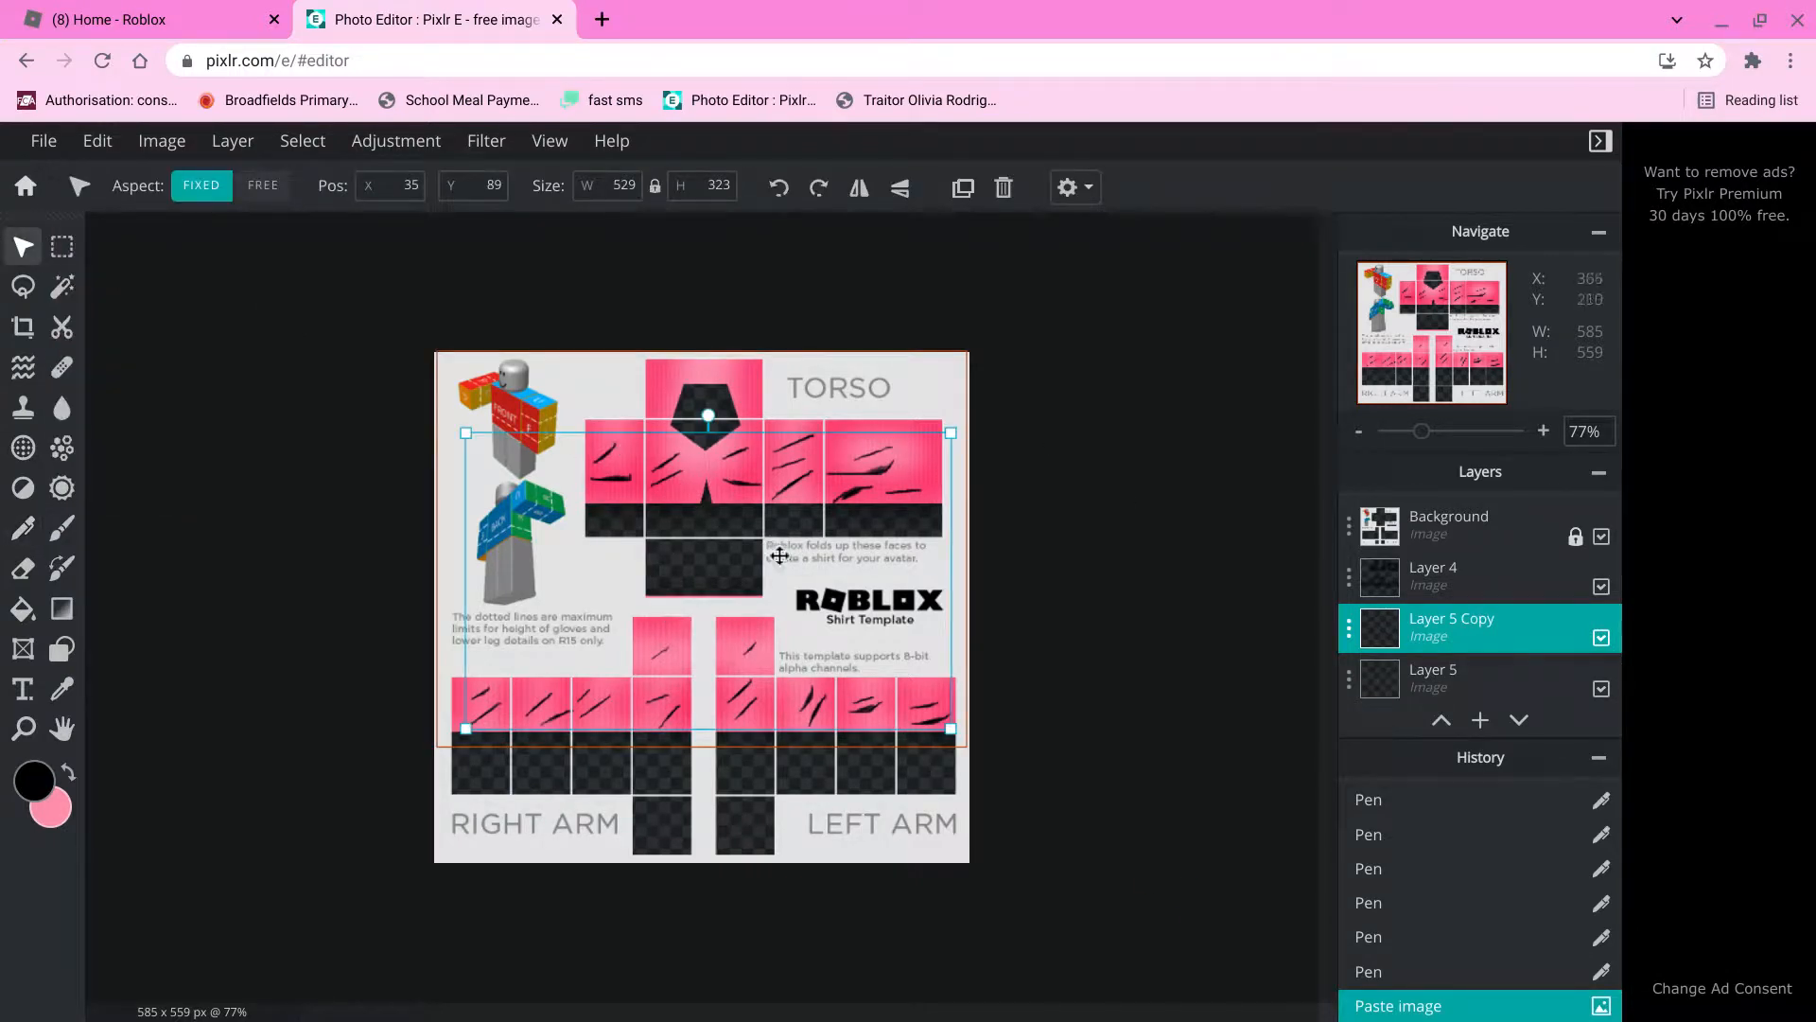
click(794, 582)
drag(797, 586, 796, 584)
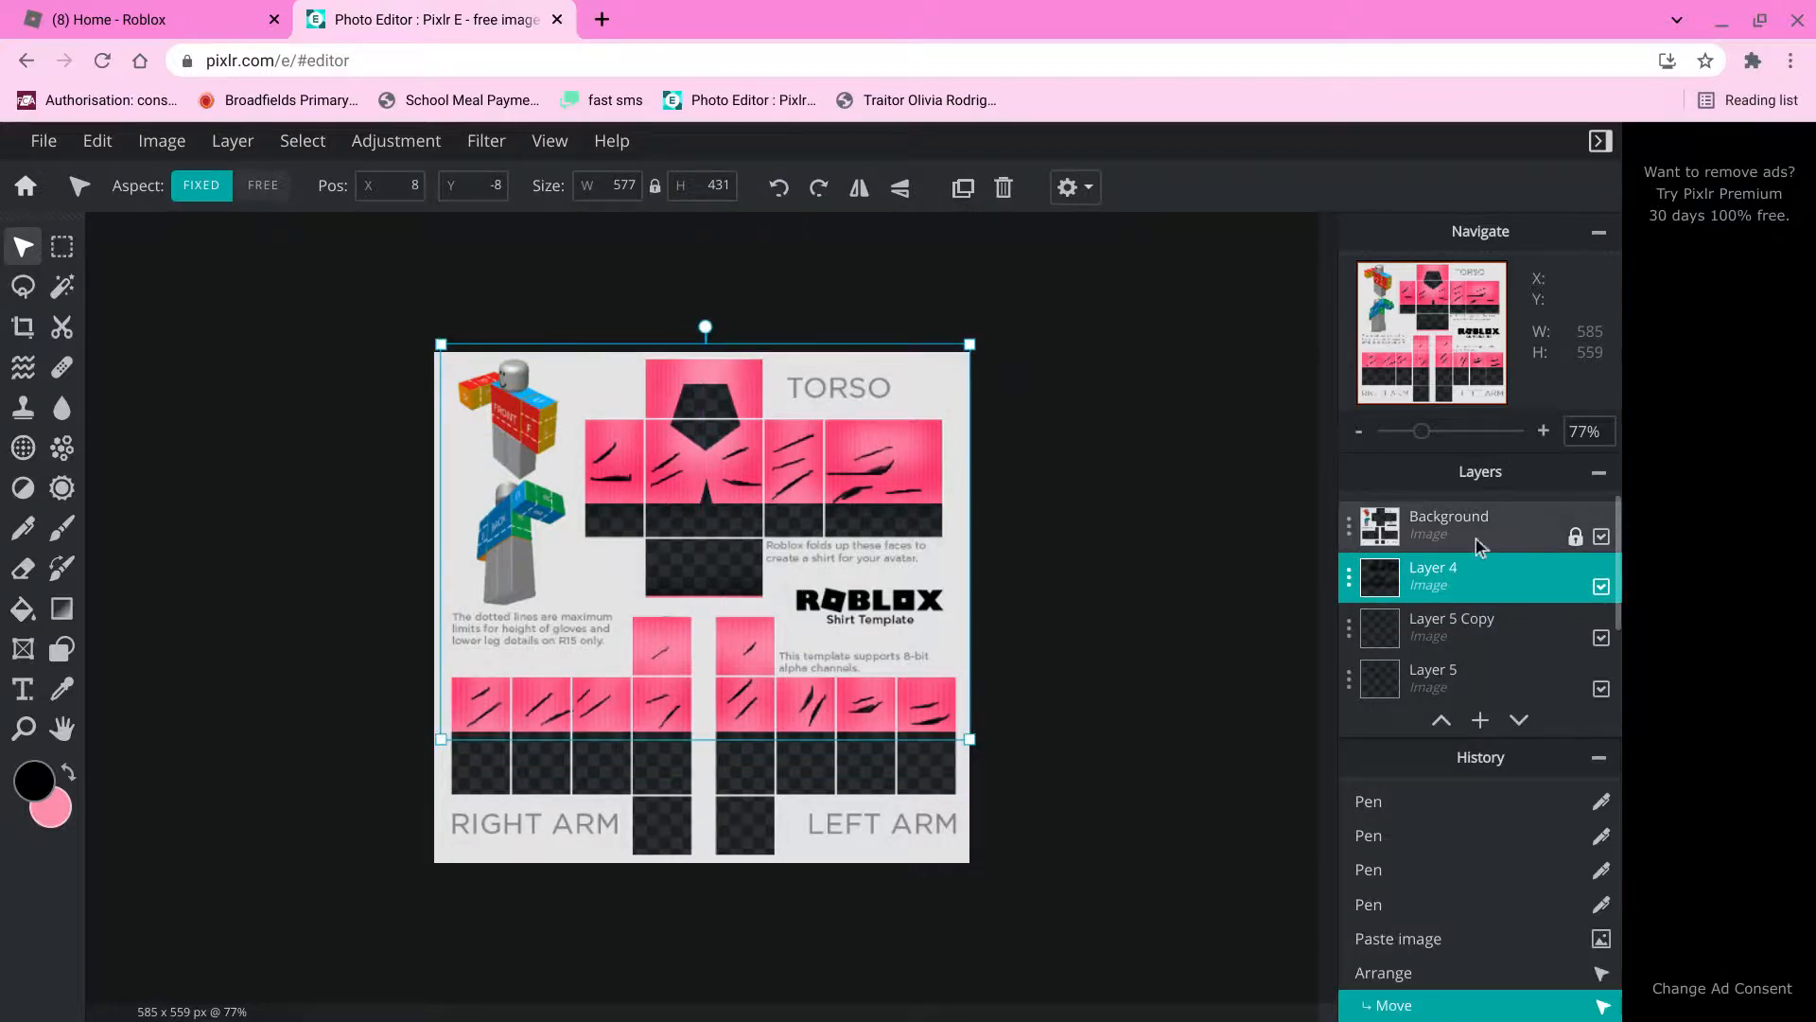
Lock Layer 4 and move Layer 5 Copy slightly upward to Y 86, offsetting it from the original crease strokes.
click(1469, 564)
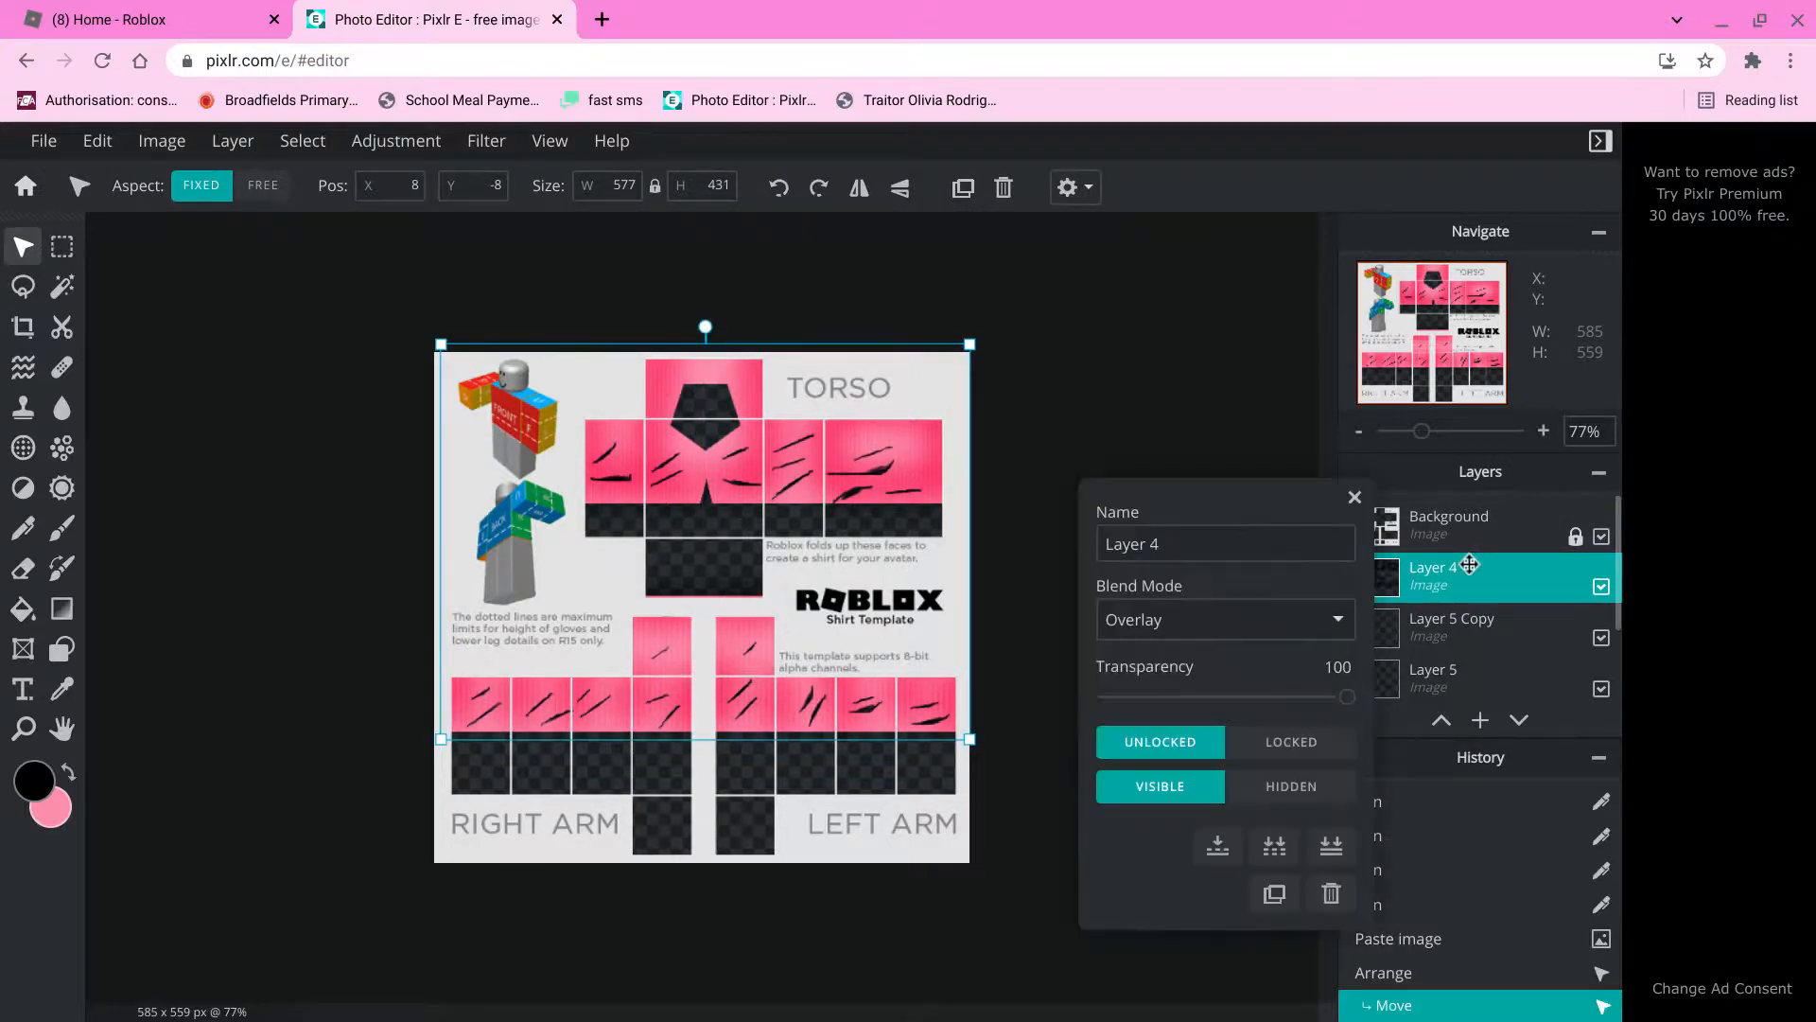
click(1317, 731)
click(1404, 651)
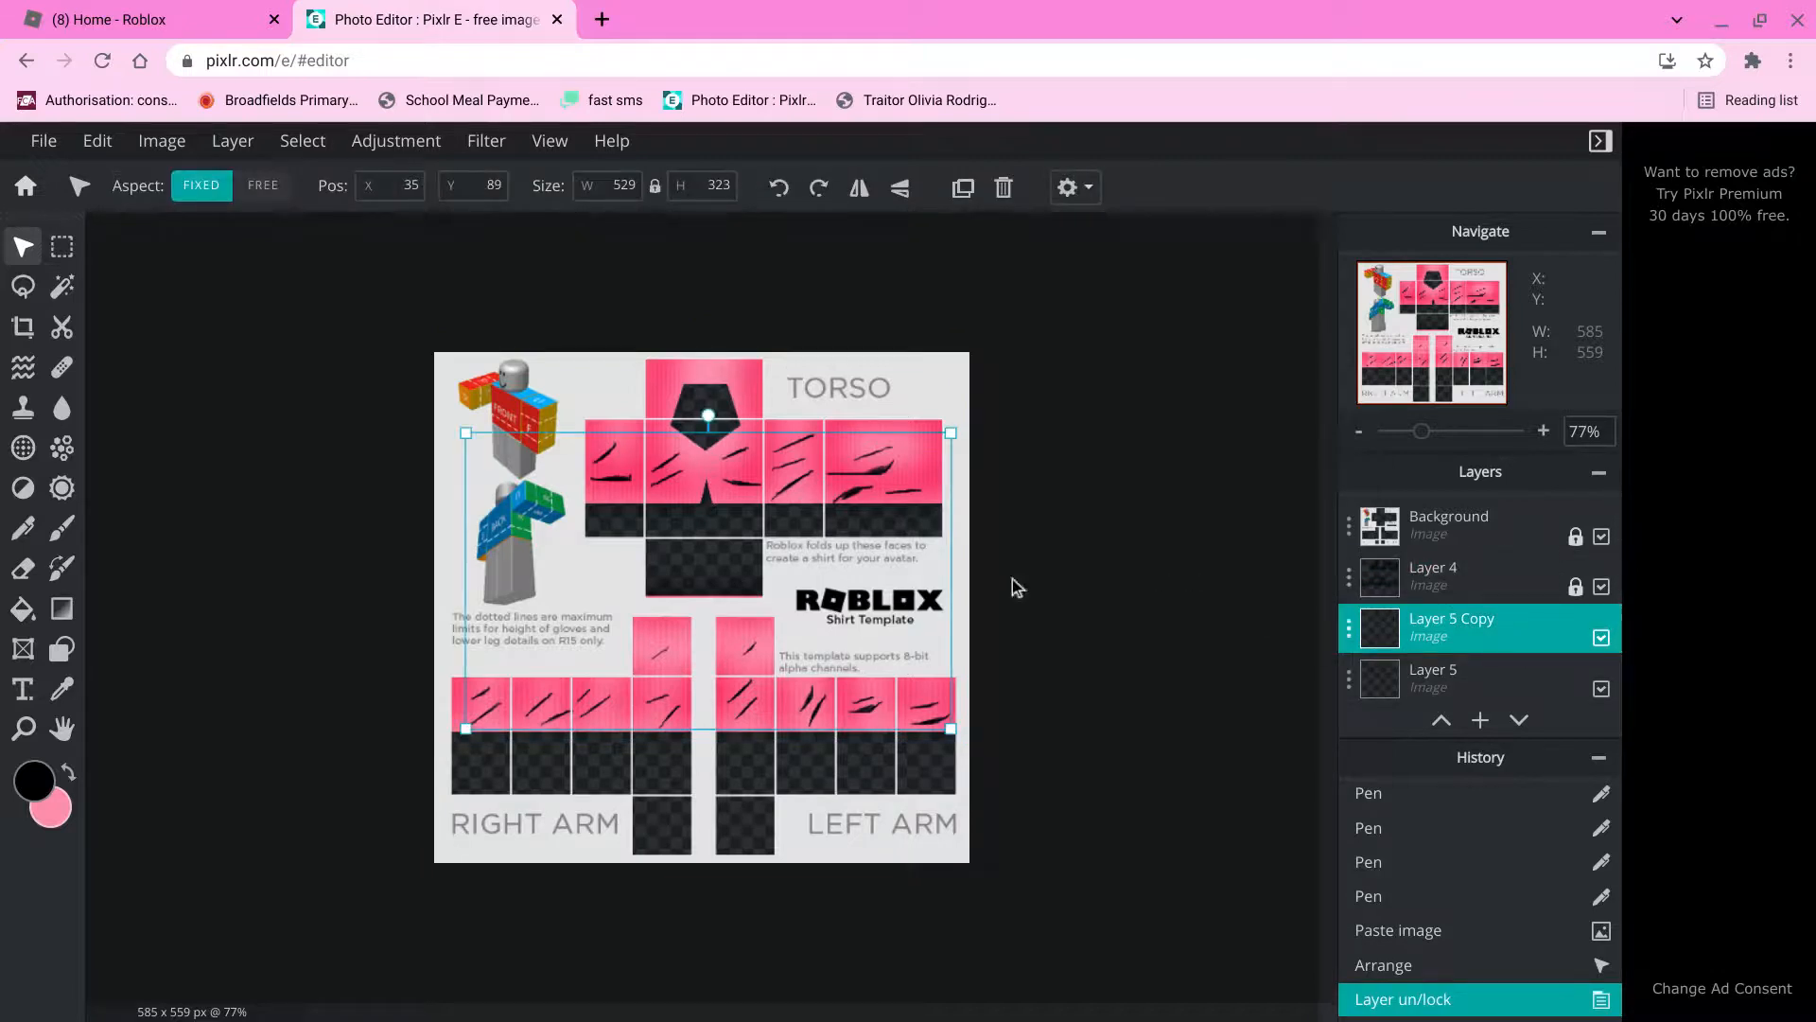
right_click(868, 574)
click(869, 575)
drag(869, 575, 869, 557)
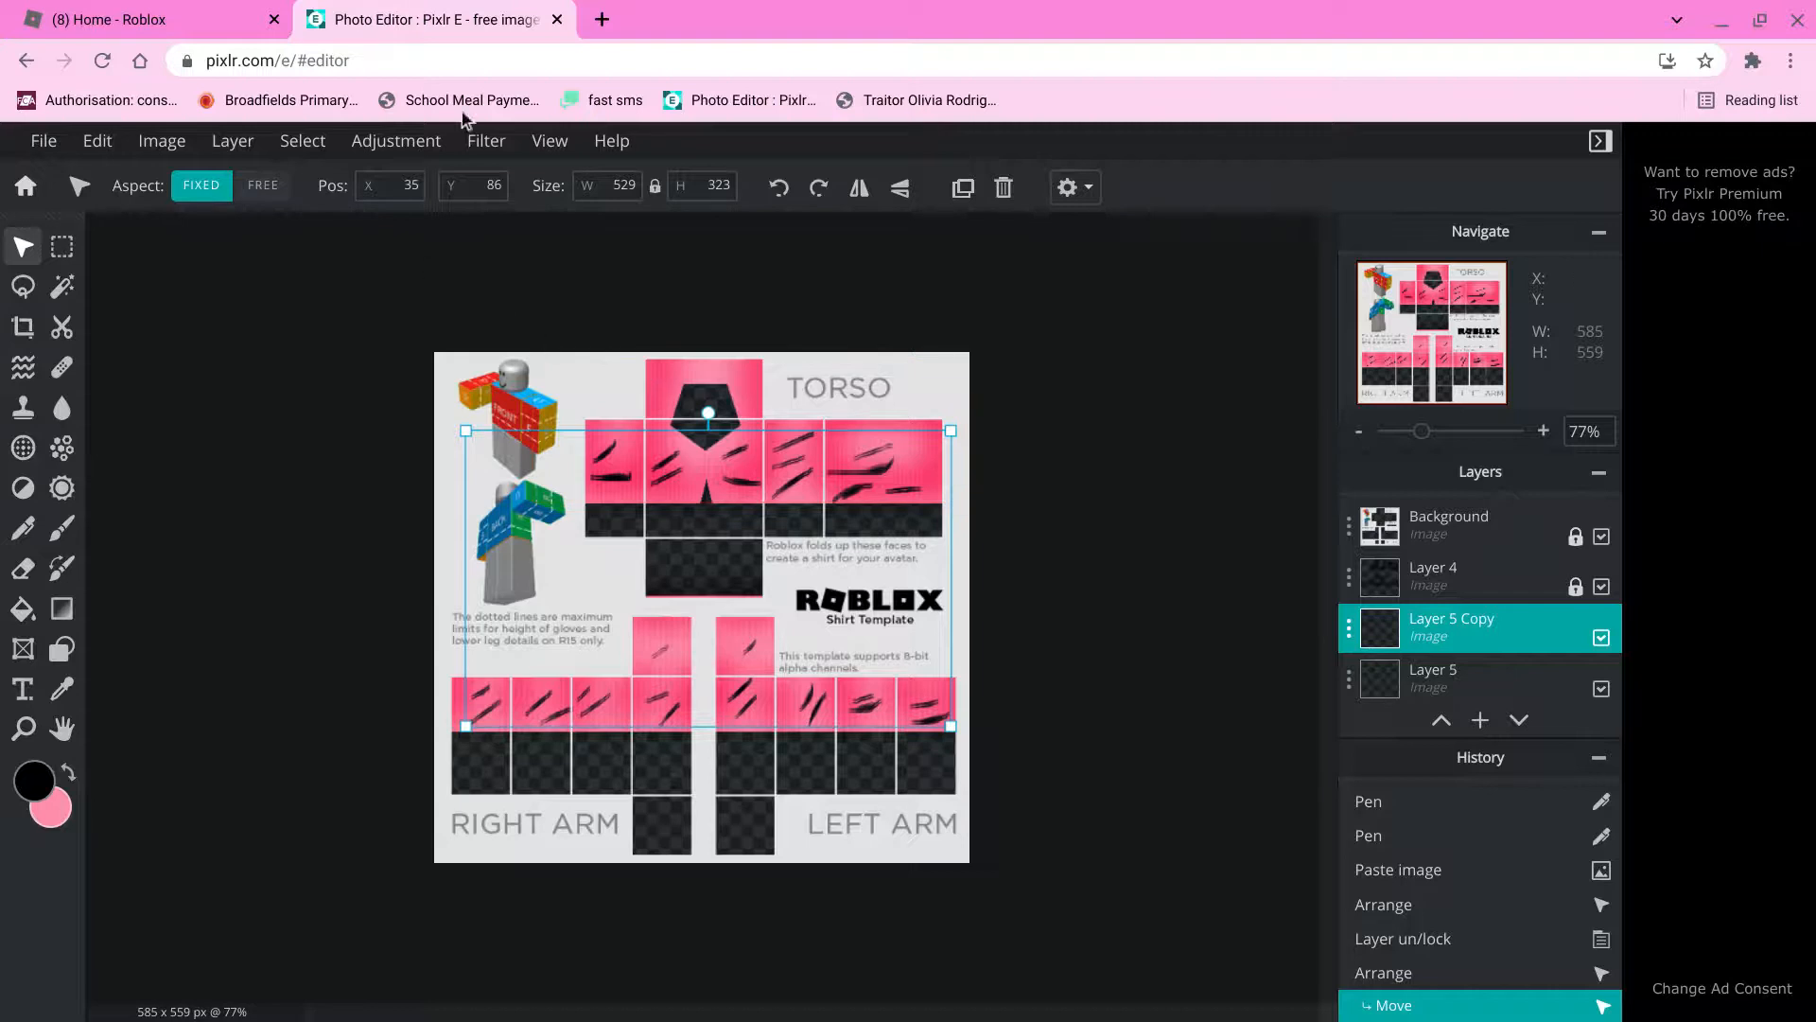
Fill the crease strokes on Layer 5 Copy with off-white at 100% opacity, with Preserve transparency on.
click(97, 144)
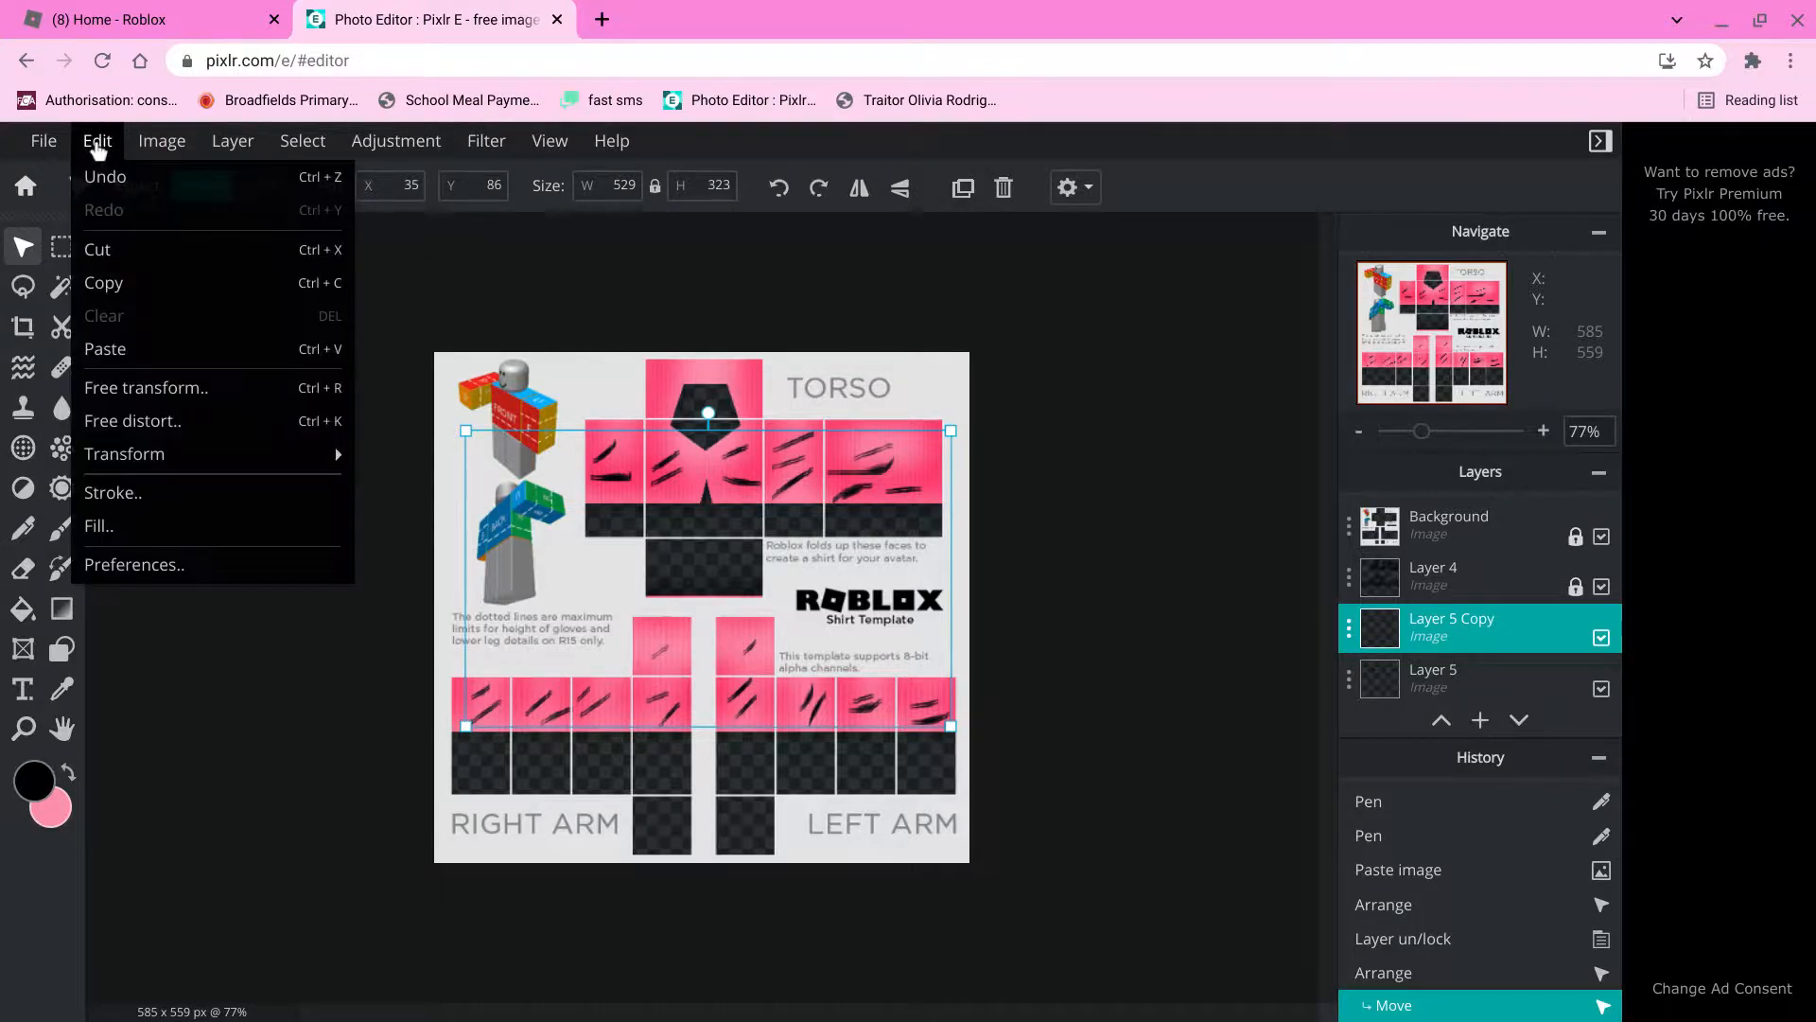
mouse_move(150, 450)
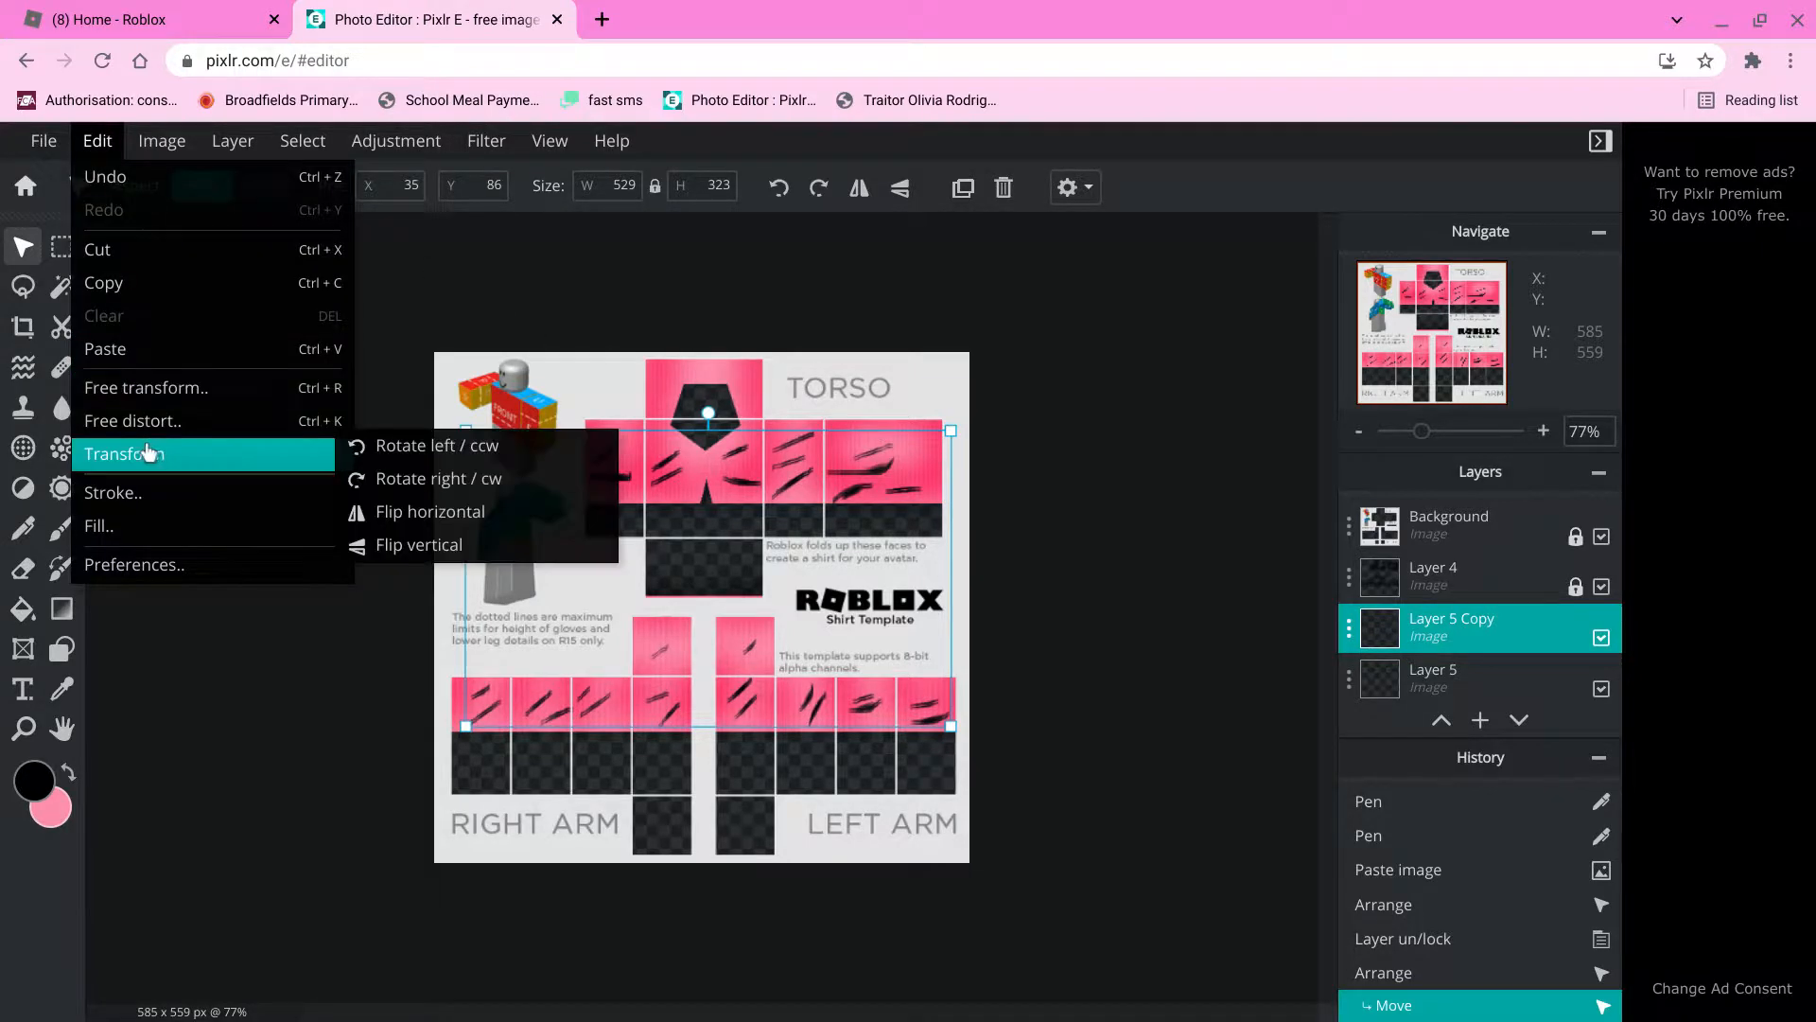
click(142, 527)
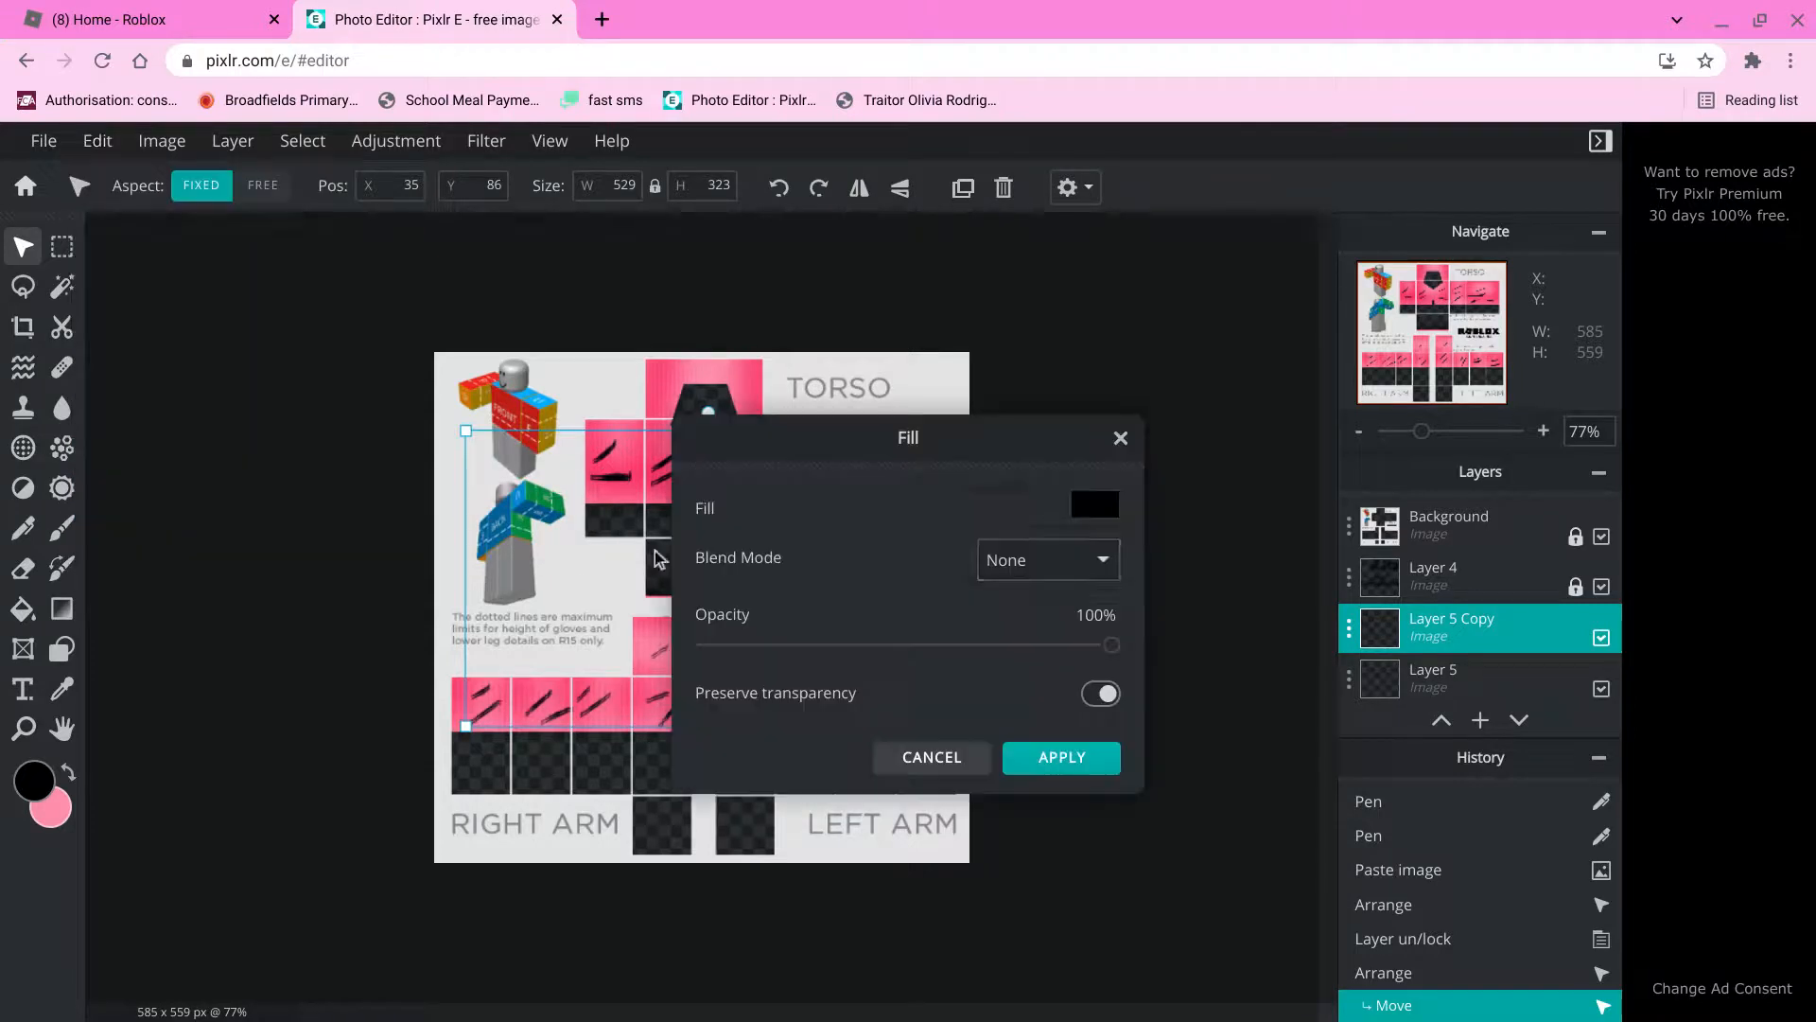
click(1089, 515)
click(928, 644)
drag(930, 651, 927, 649)
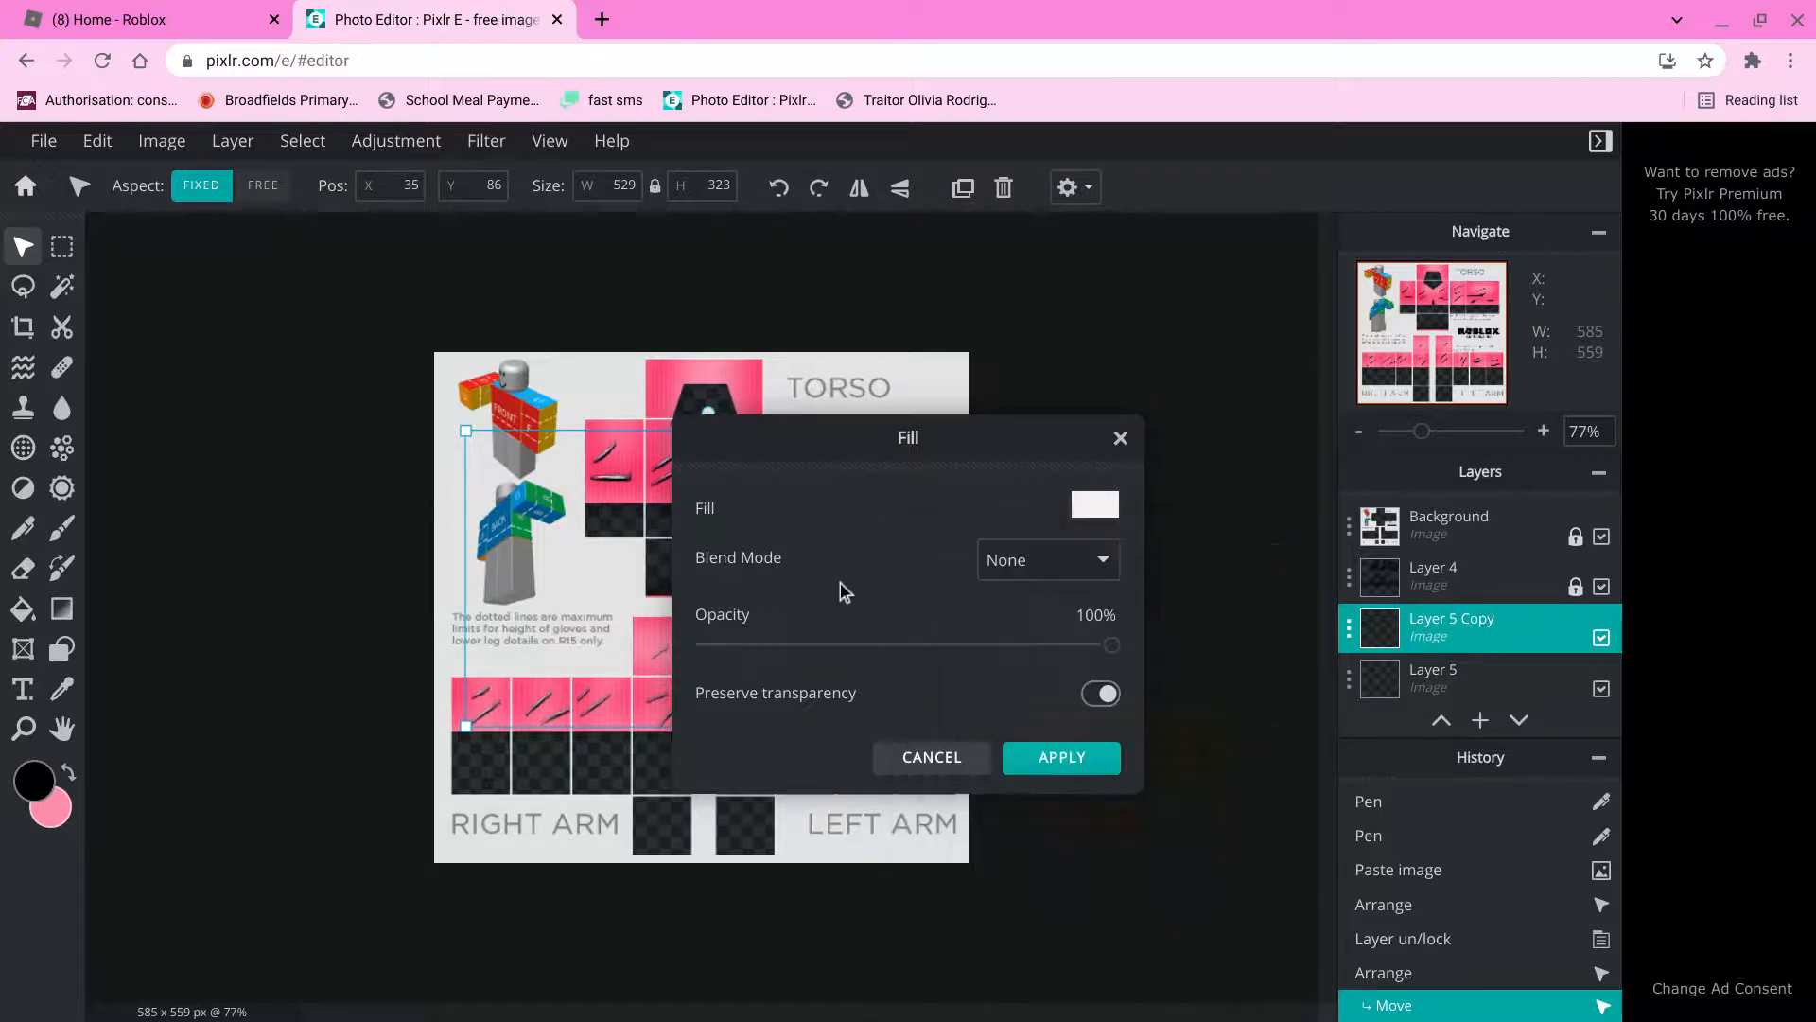
click(840, 583)
click(1094, 769)
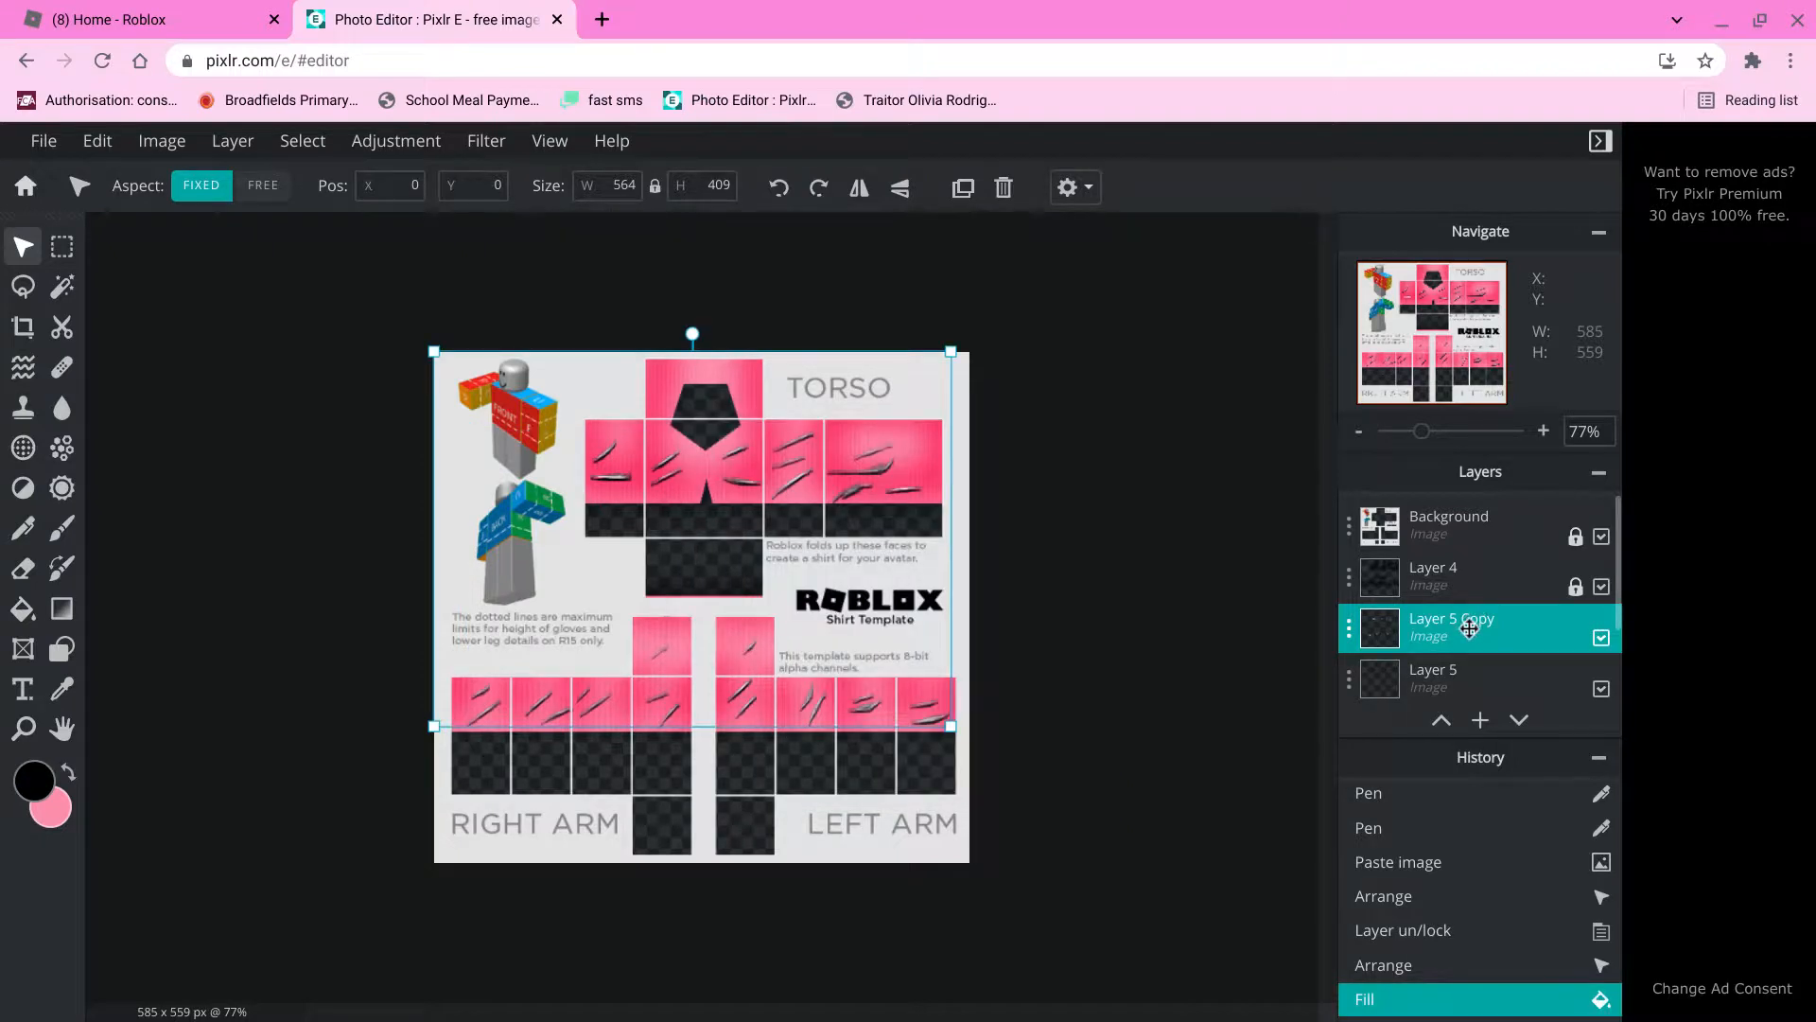
Merge Layer 5 Copy down onto Layer 5 and set the merged layer's blend mode to Overlay.
click(1469, 629)
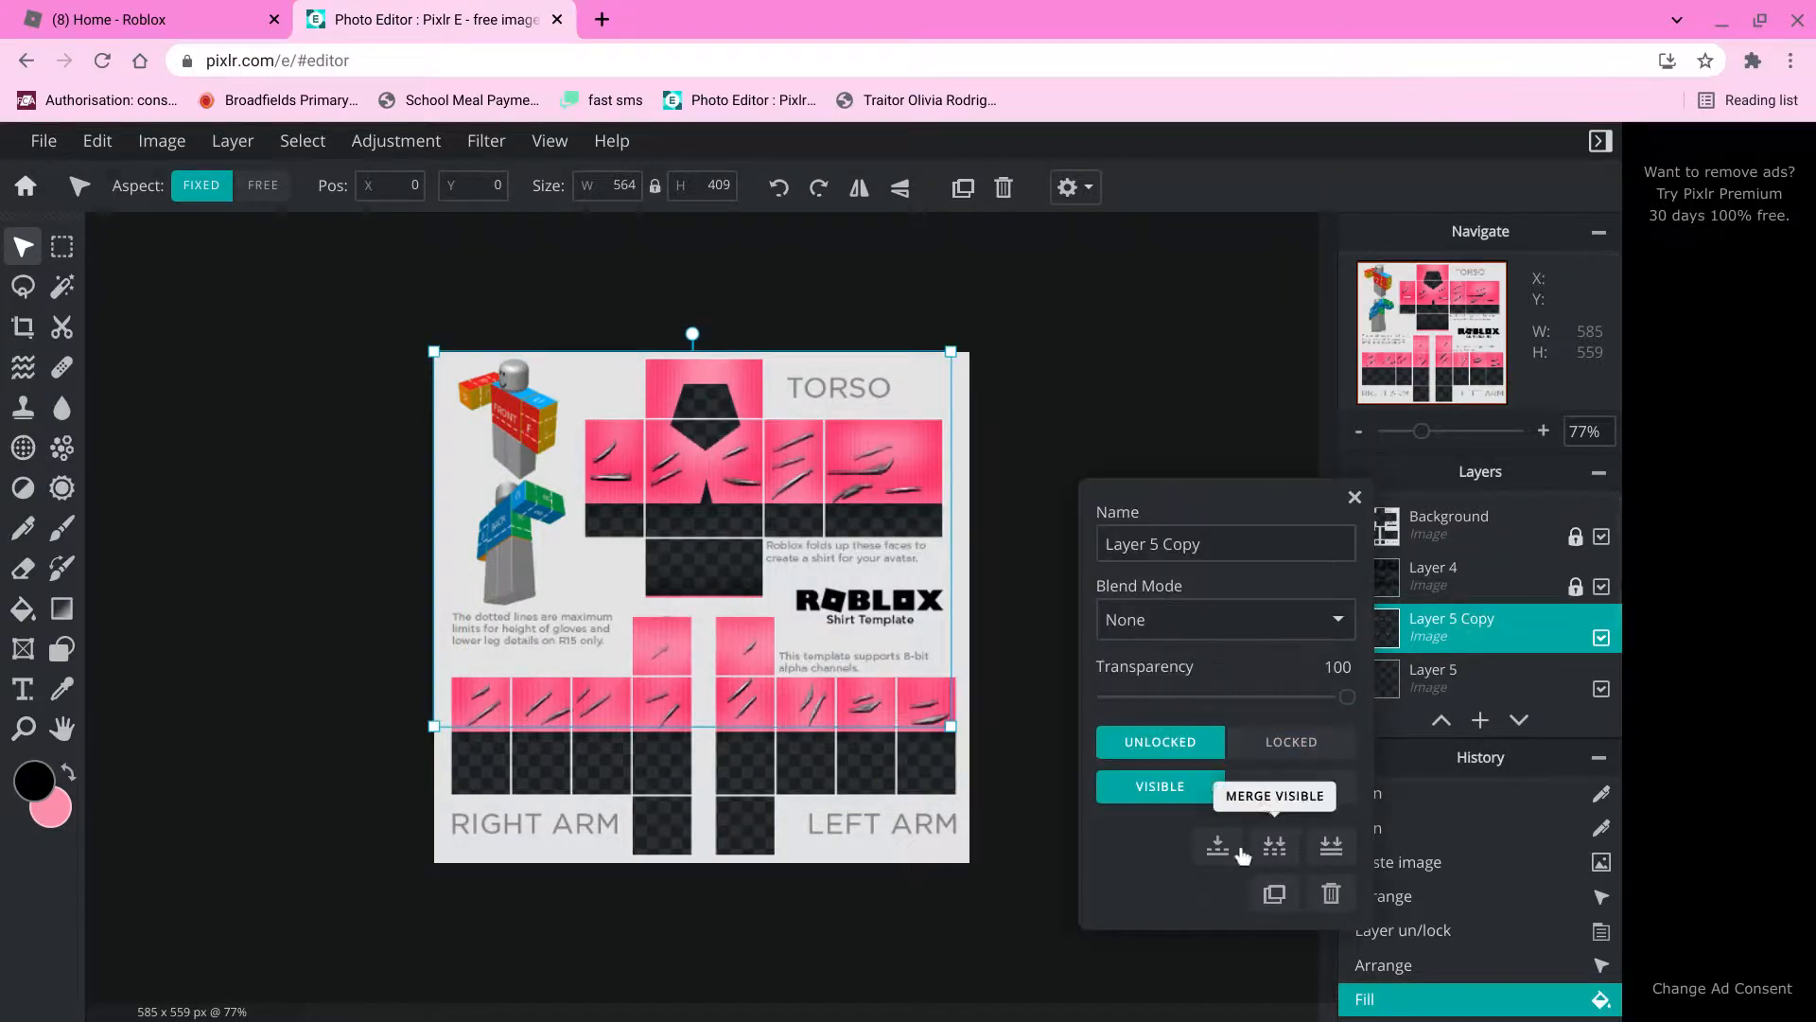
mouse_move(1483, 704)
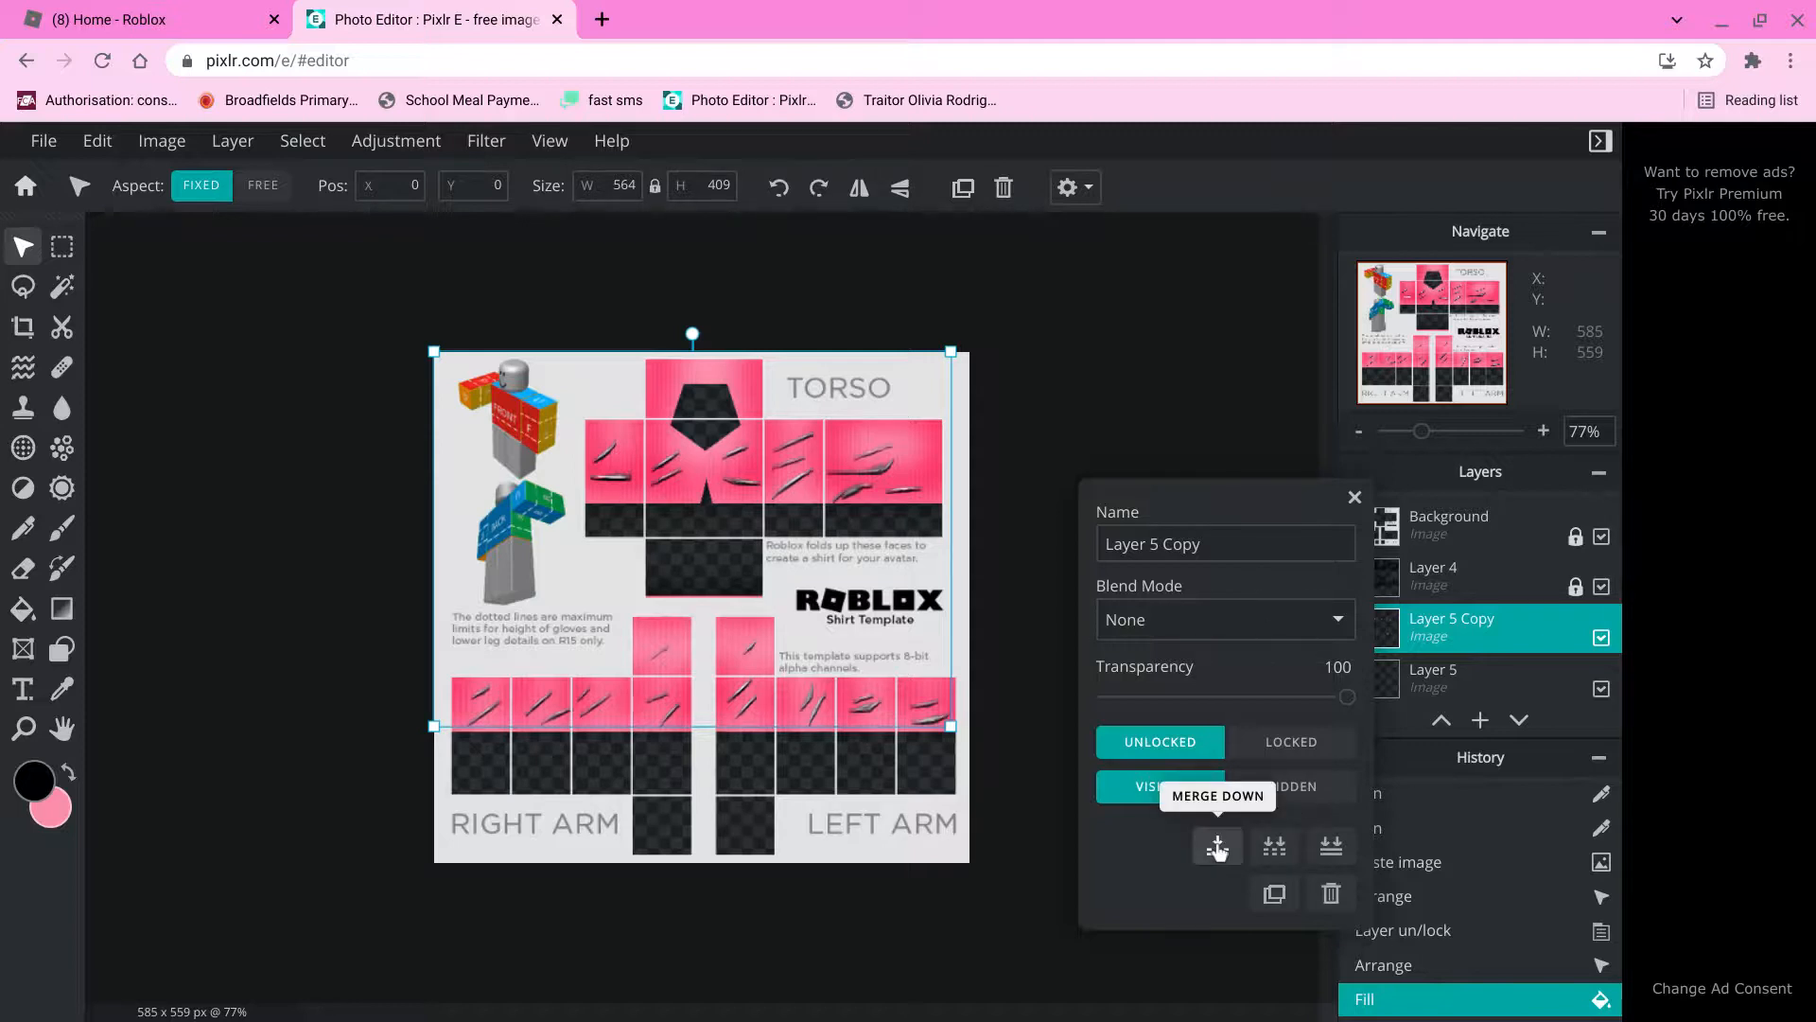
click(1217, 847)
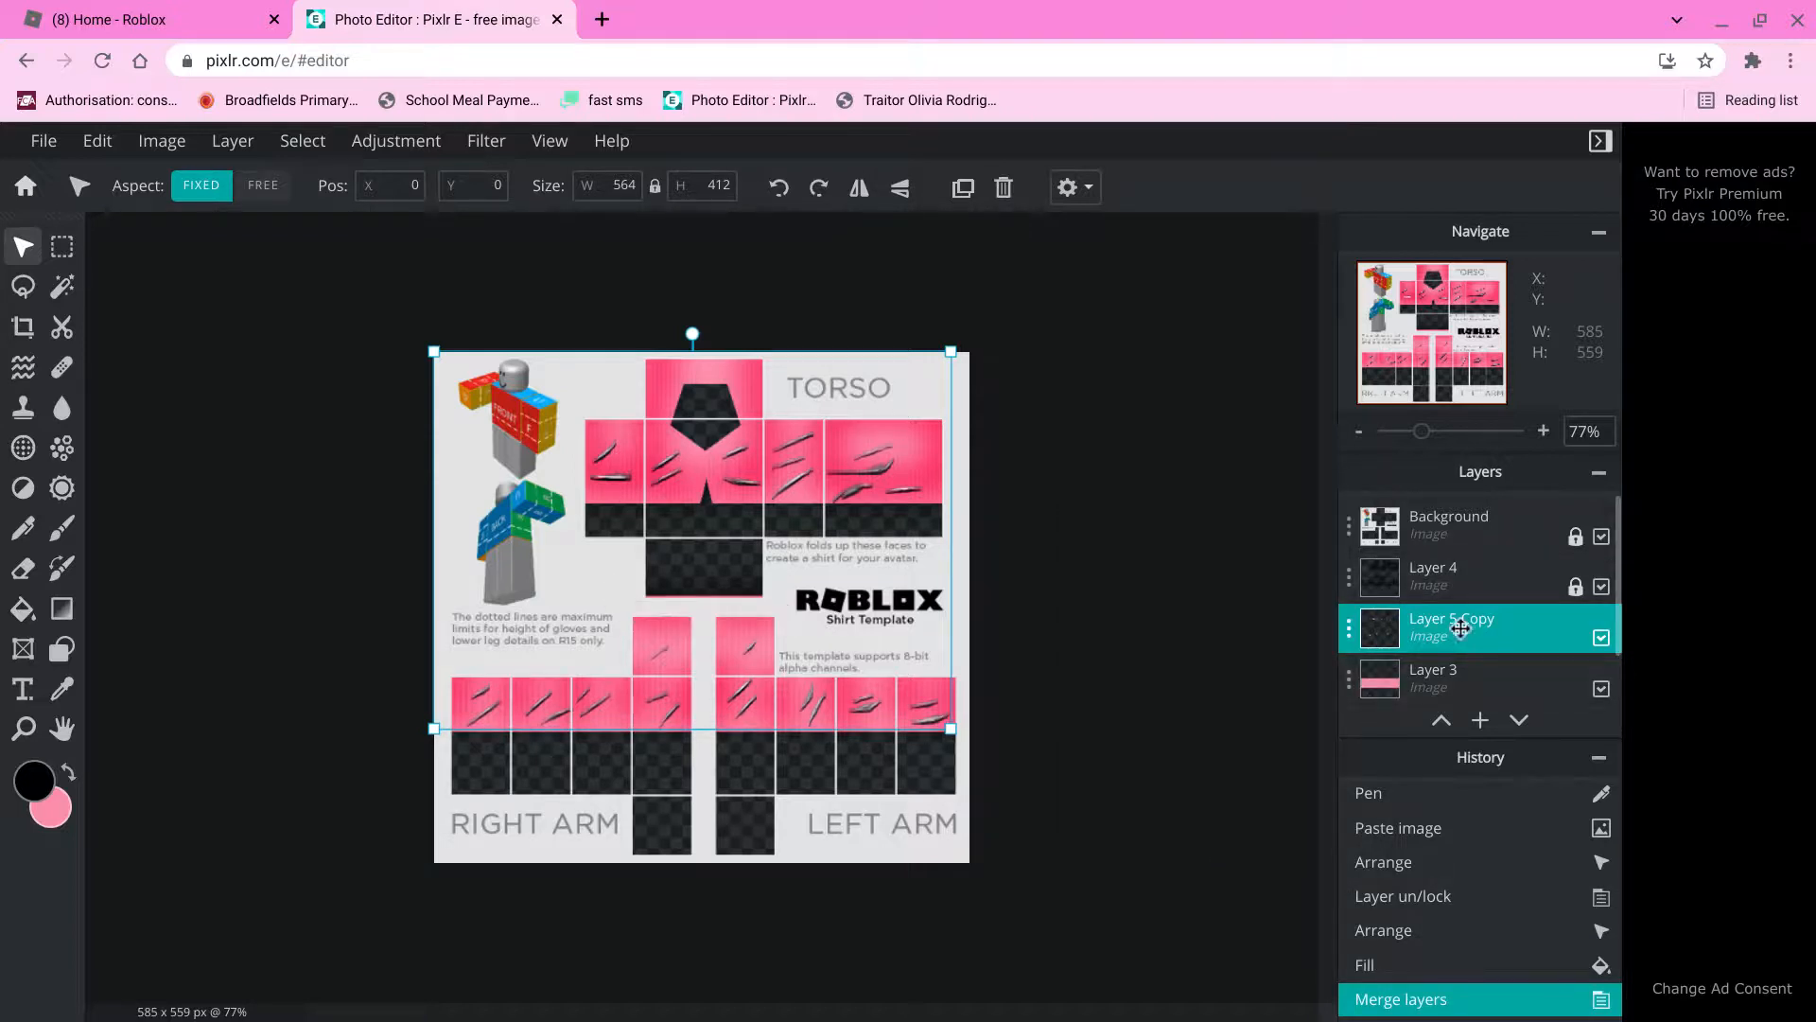
click(1456, 639)
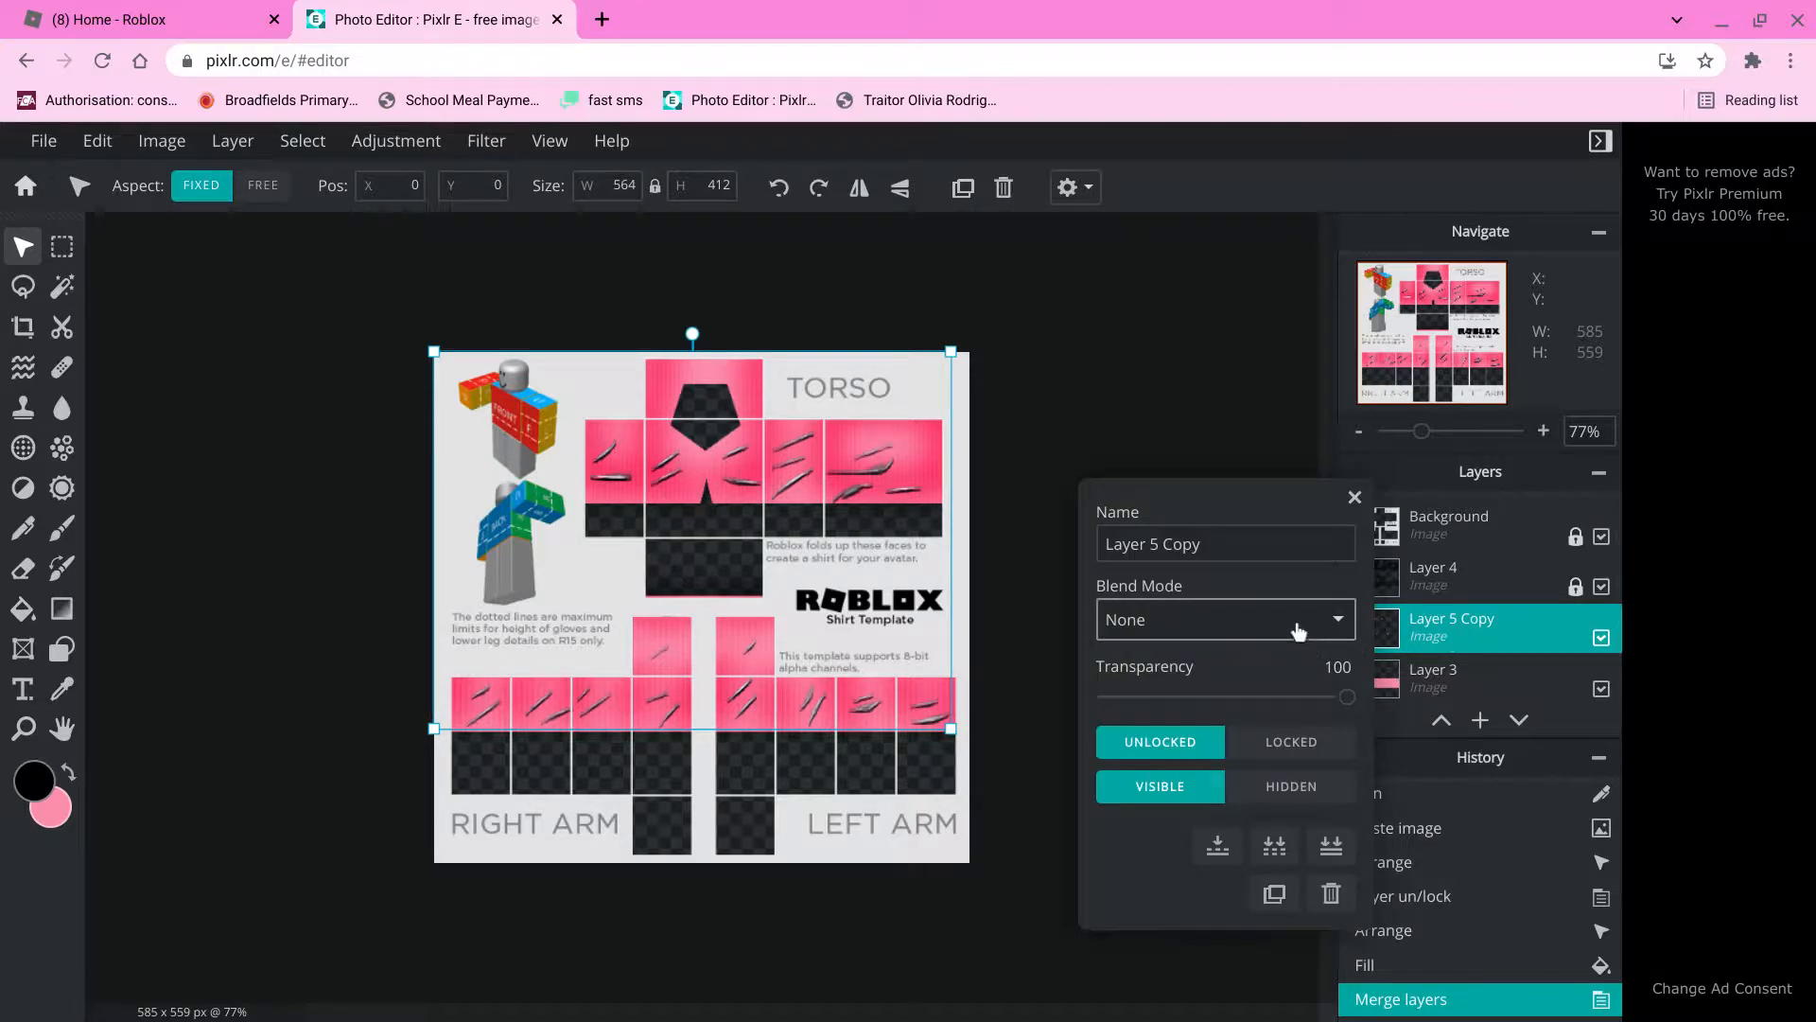
click(1190, 173)
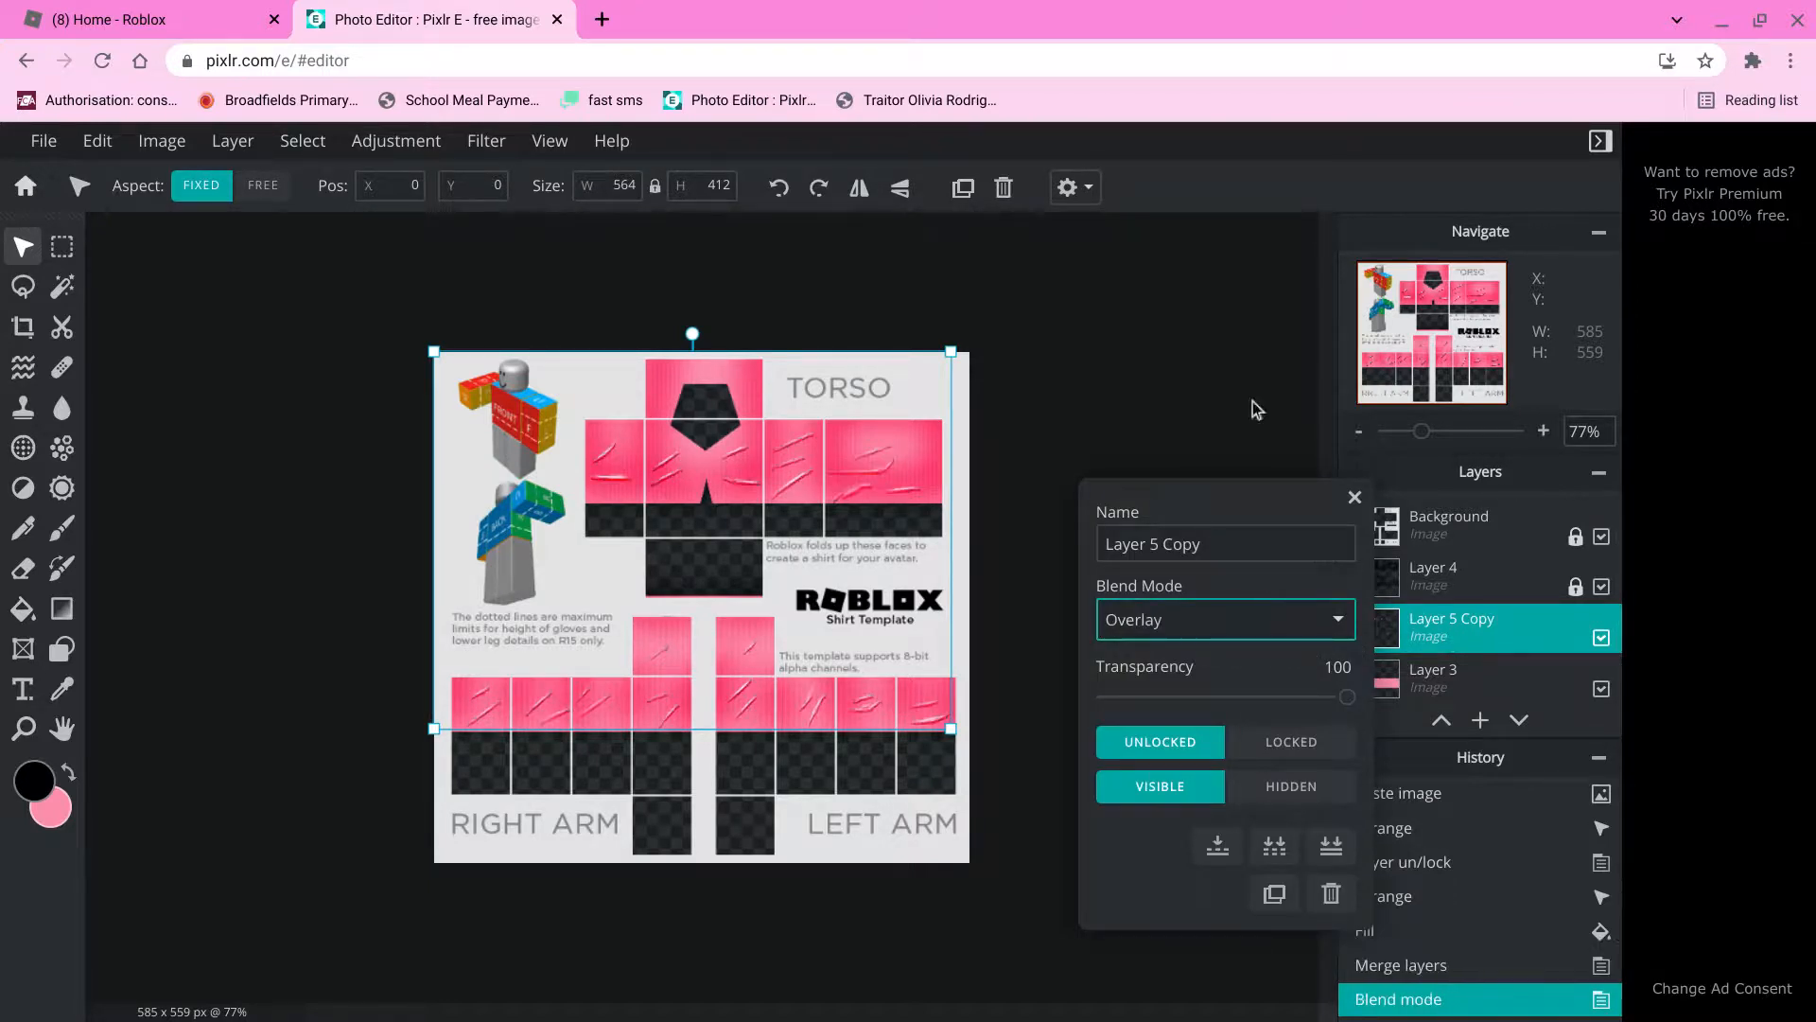
click(1354, 498)
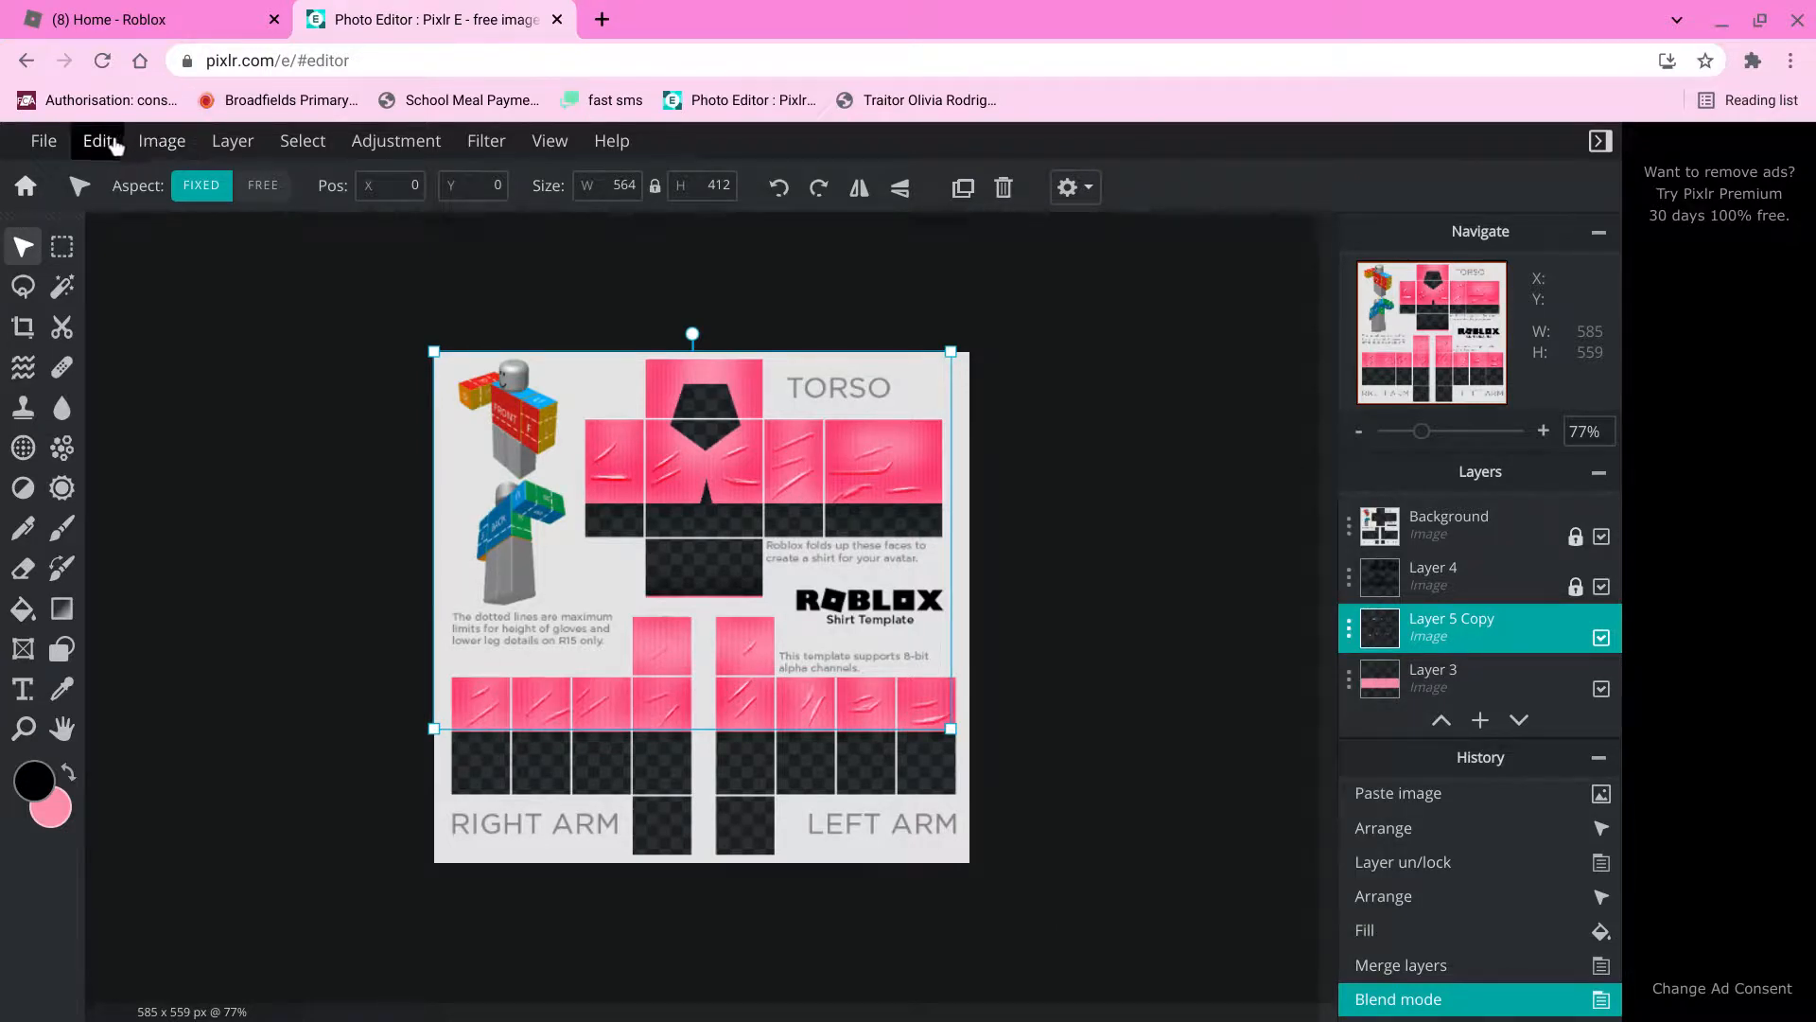
Soften the merged crease strokes on Layer 5 Copy with the Blur filter, then deselect the layer.
click(482, 142)
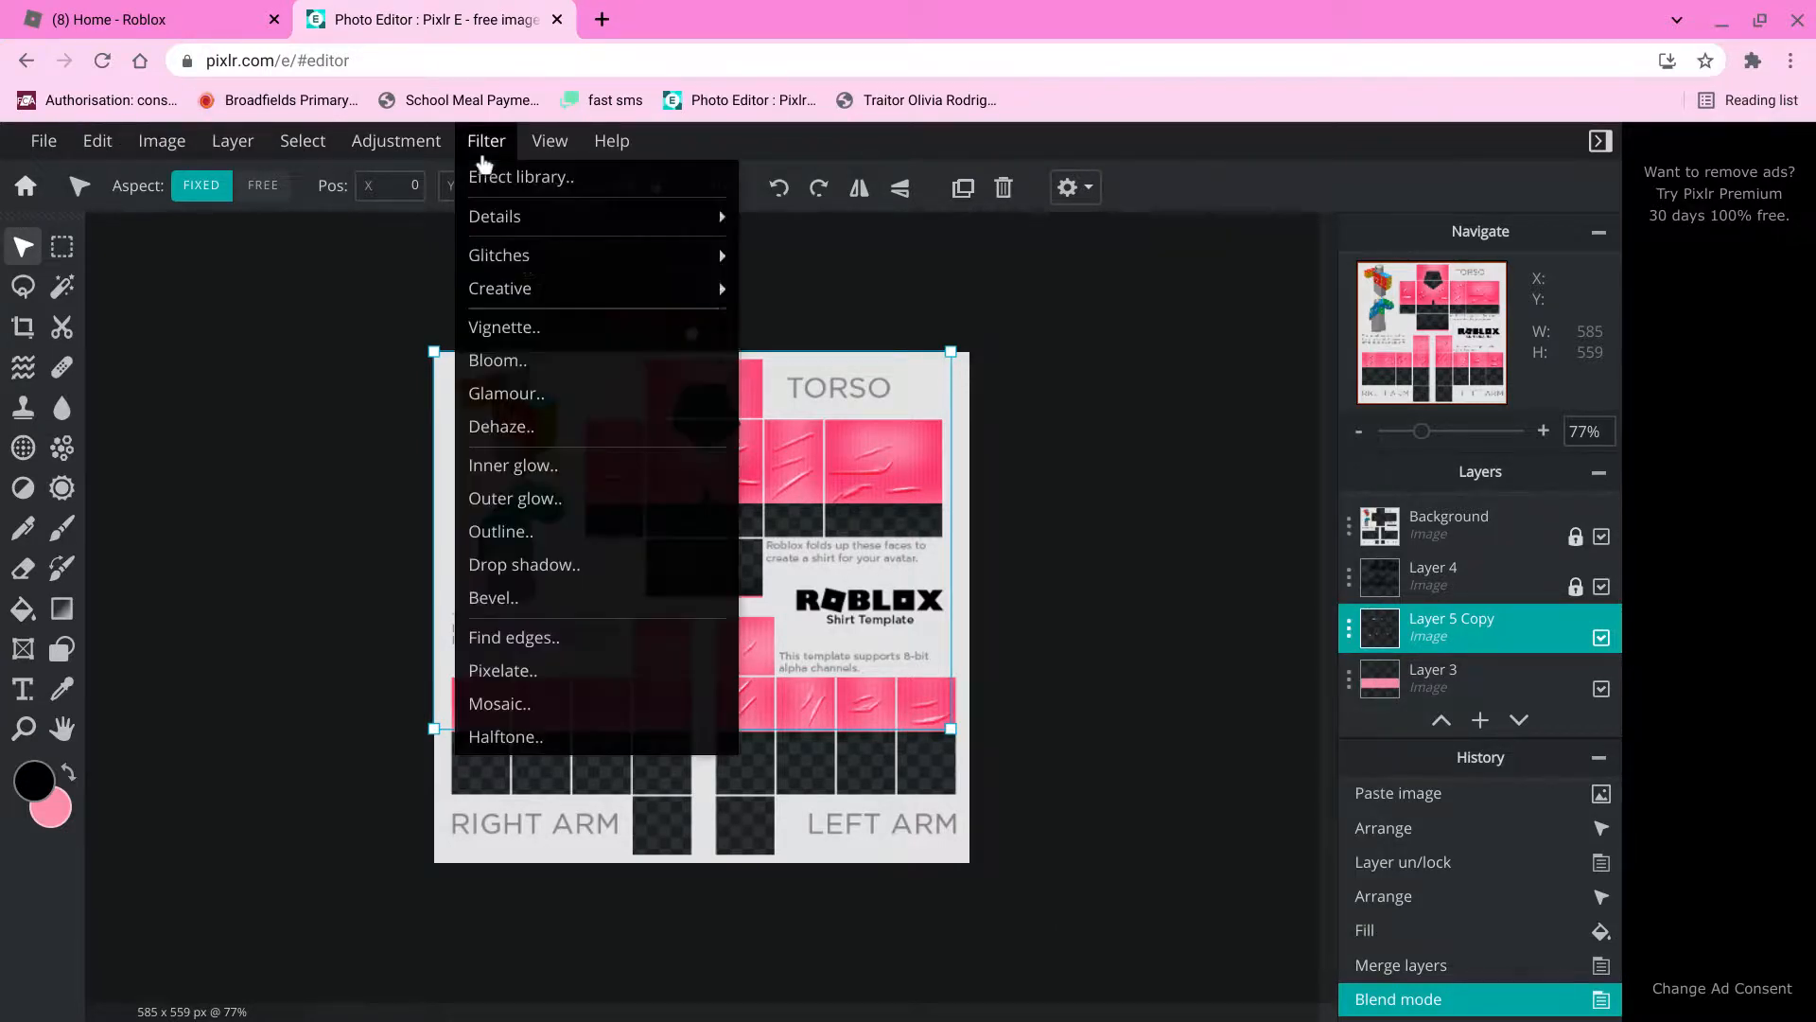
mouse_move(529, 217)
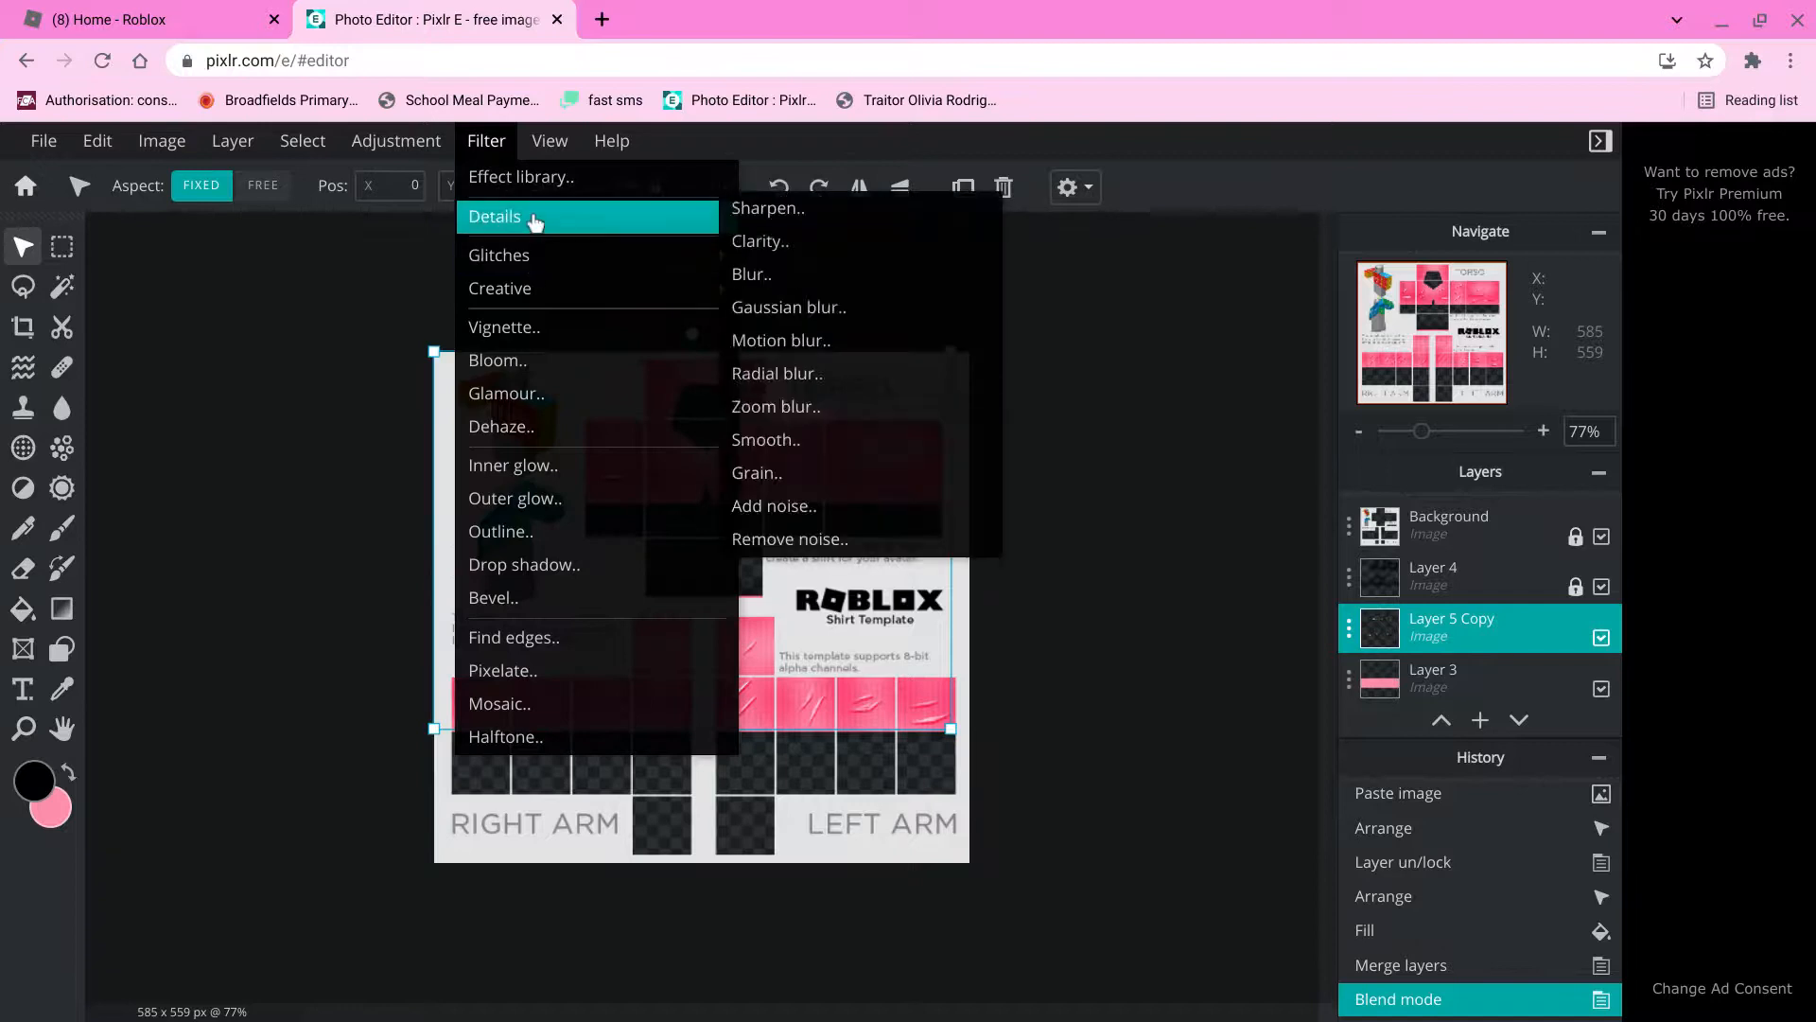
click(766, 275)
mouse_move(832, 610)
mouse_down()
mouse_move(786, 626)
mouse_move(1081, 615)
mouse_move(842, 620)
mouse_up()
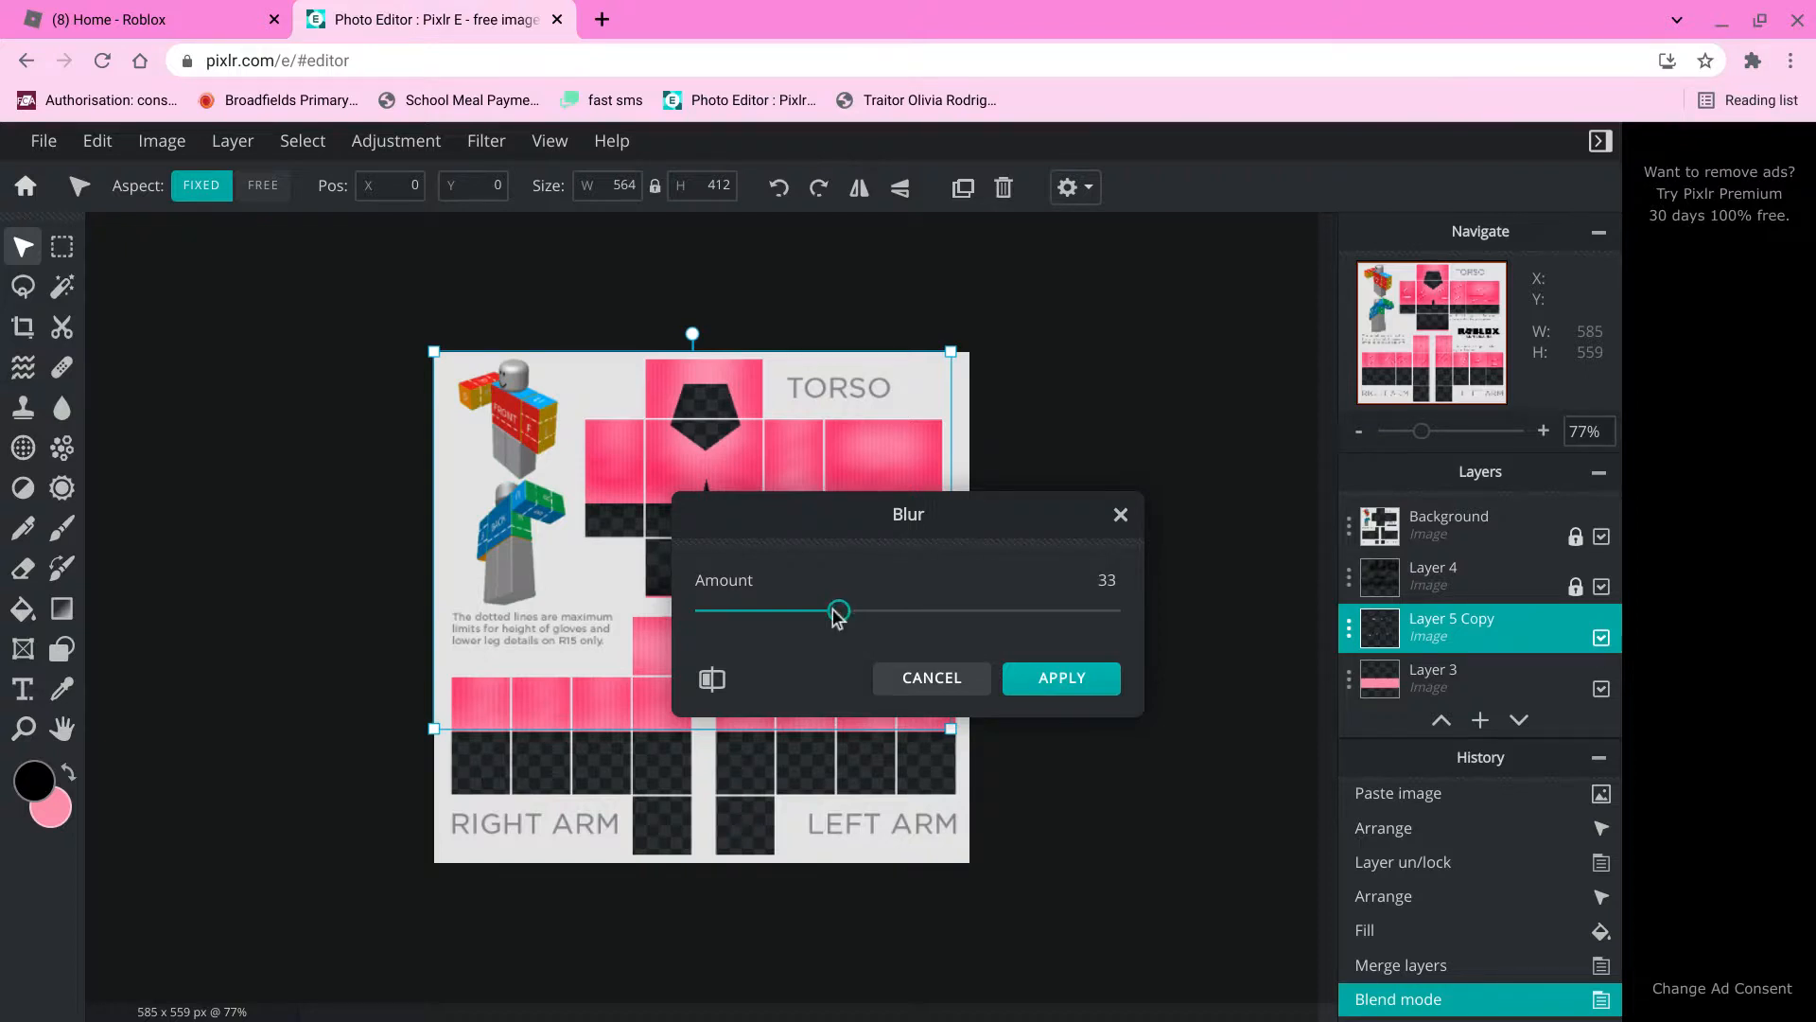
drag(830, 616, 805, 622)
click(1111, 703)
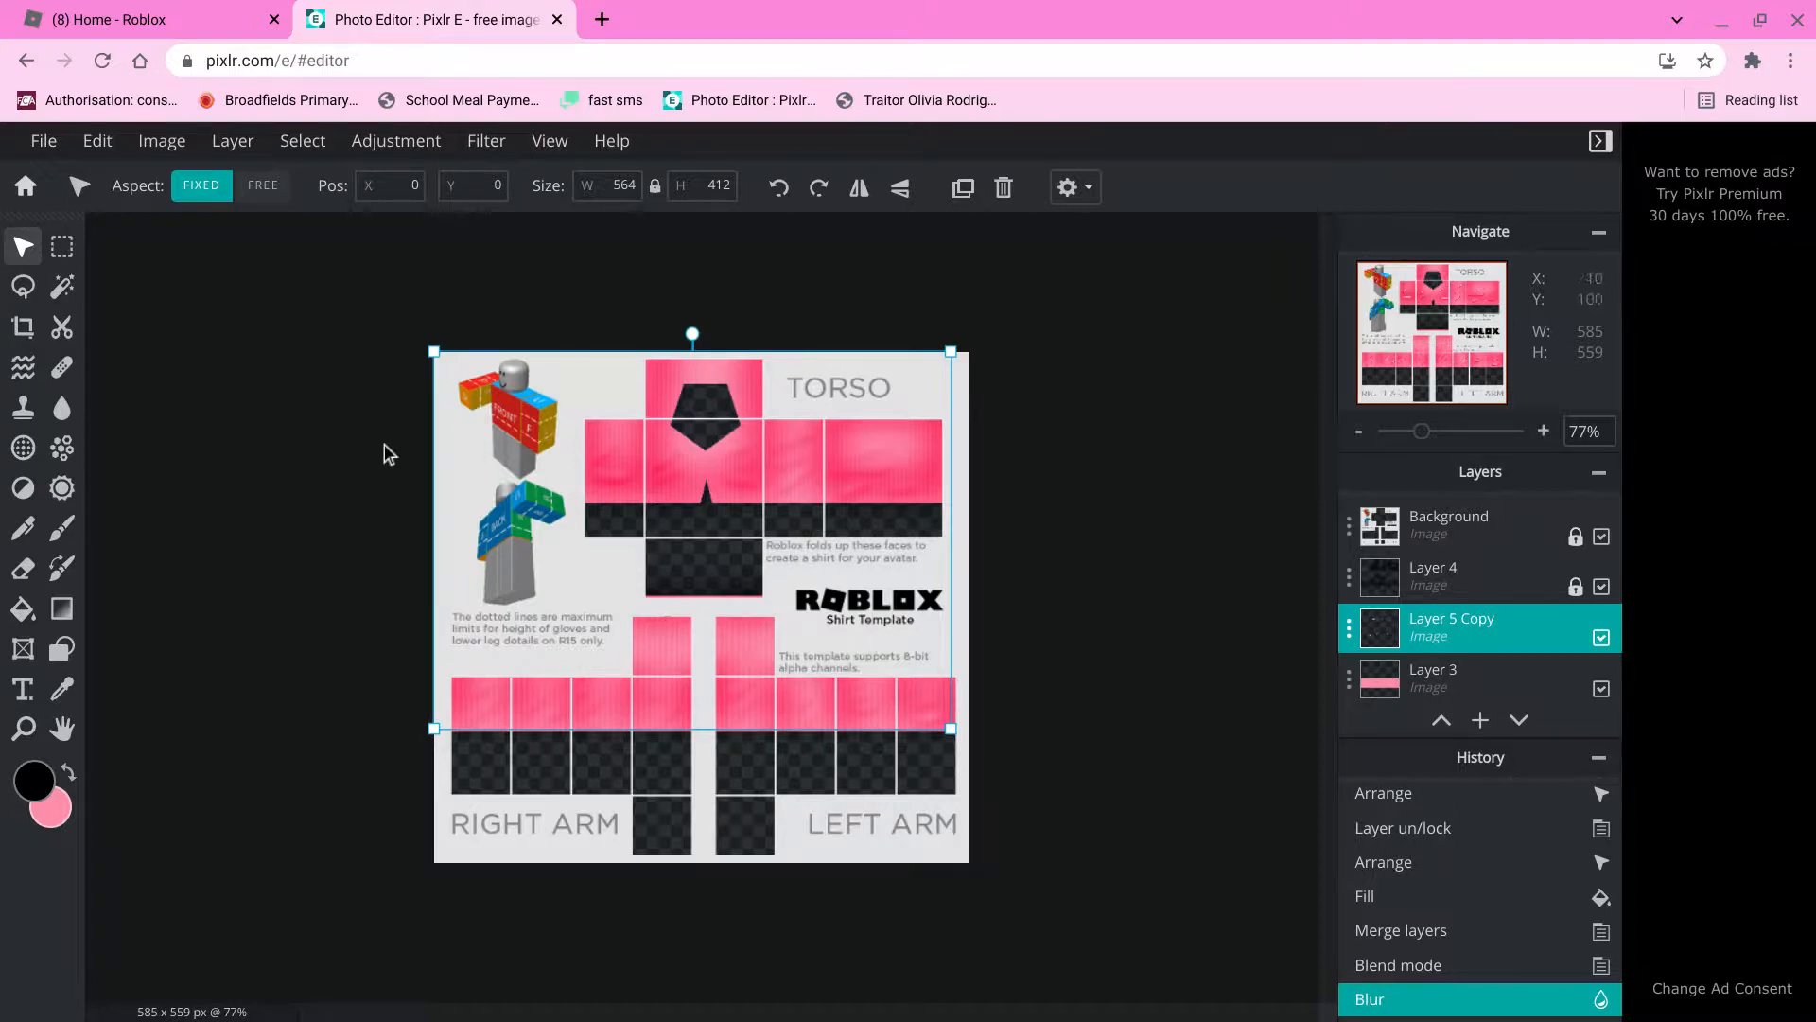
click(350, 486)
Set the foreground colour to a lighter pink, #FFB3C8.
scroll(886, 872, up, 5)
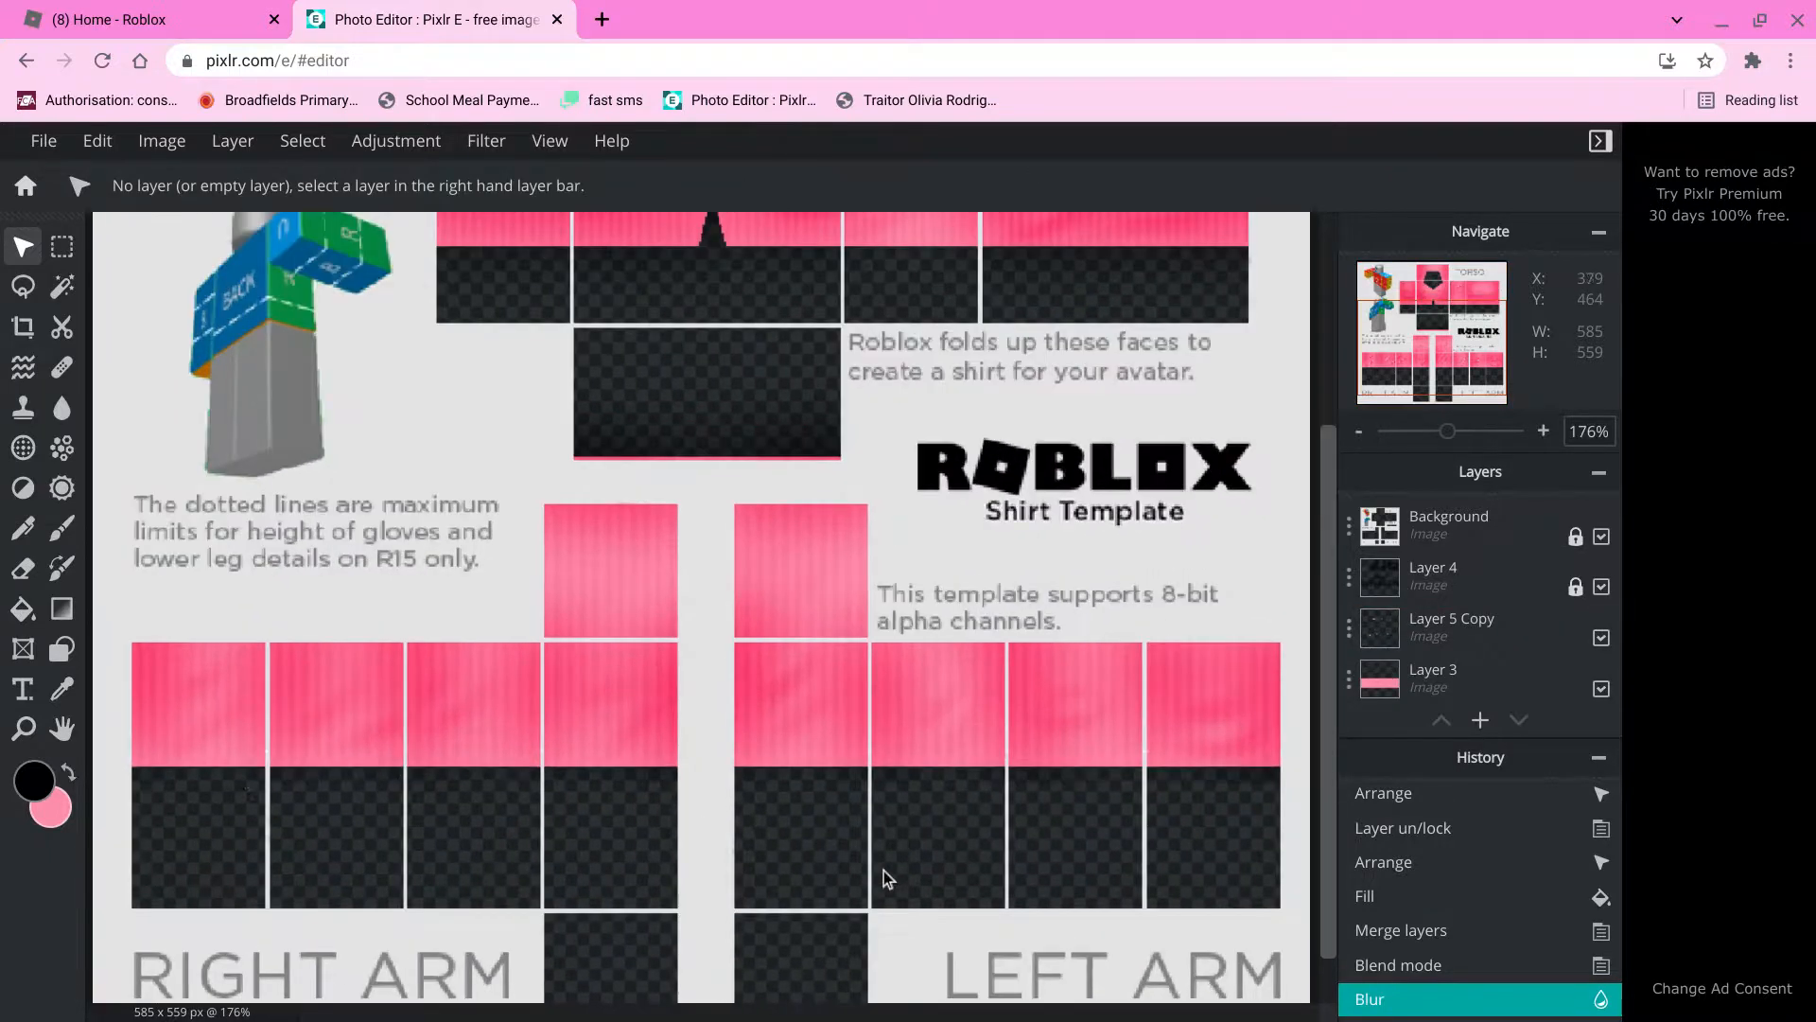
click(60, 253)
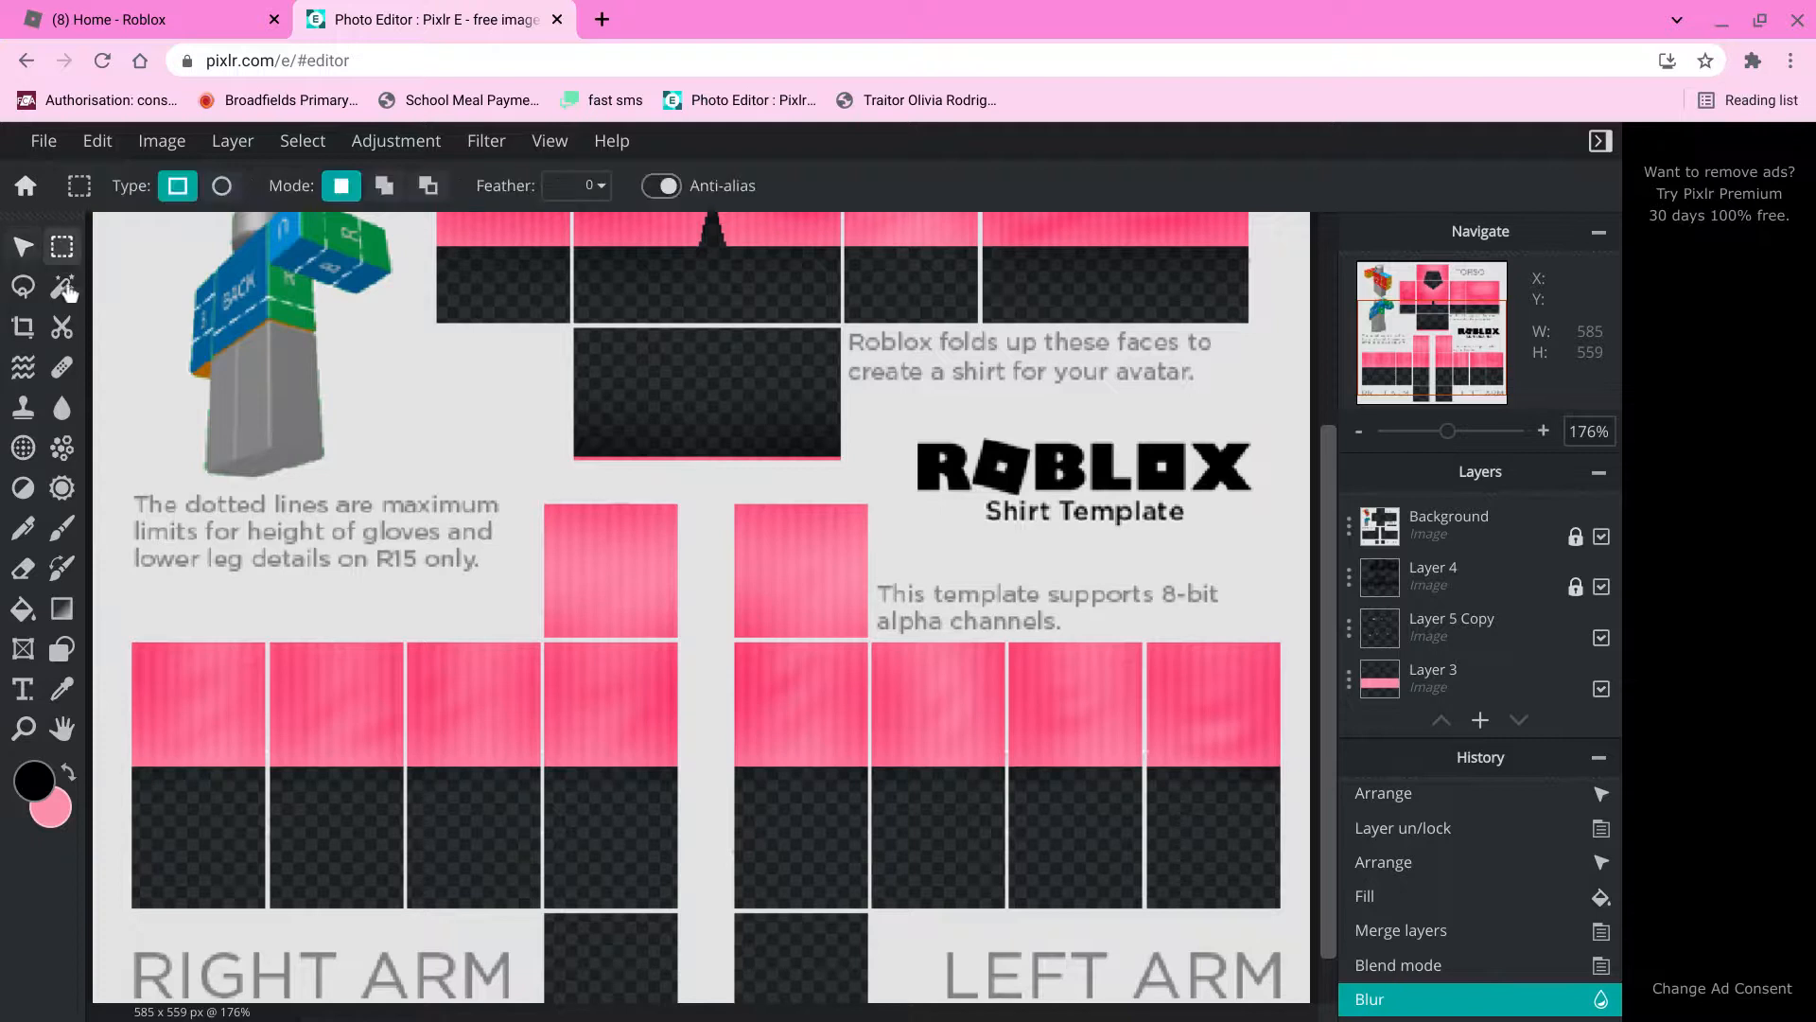
click(68, 778)
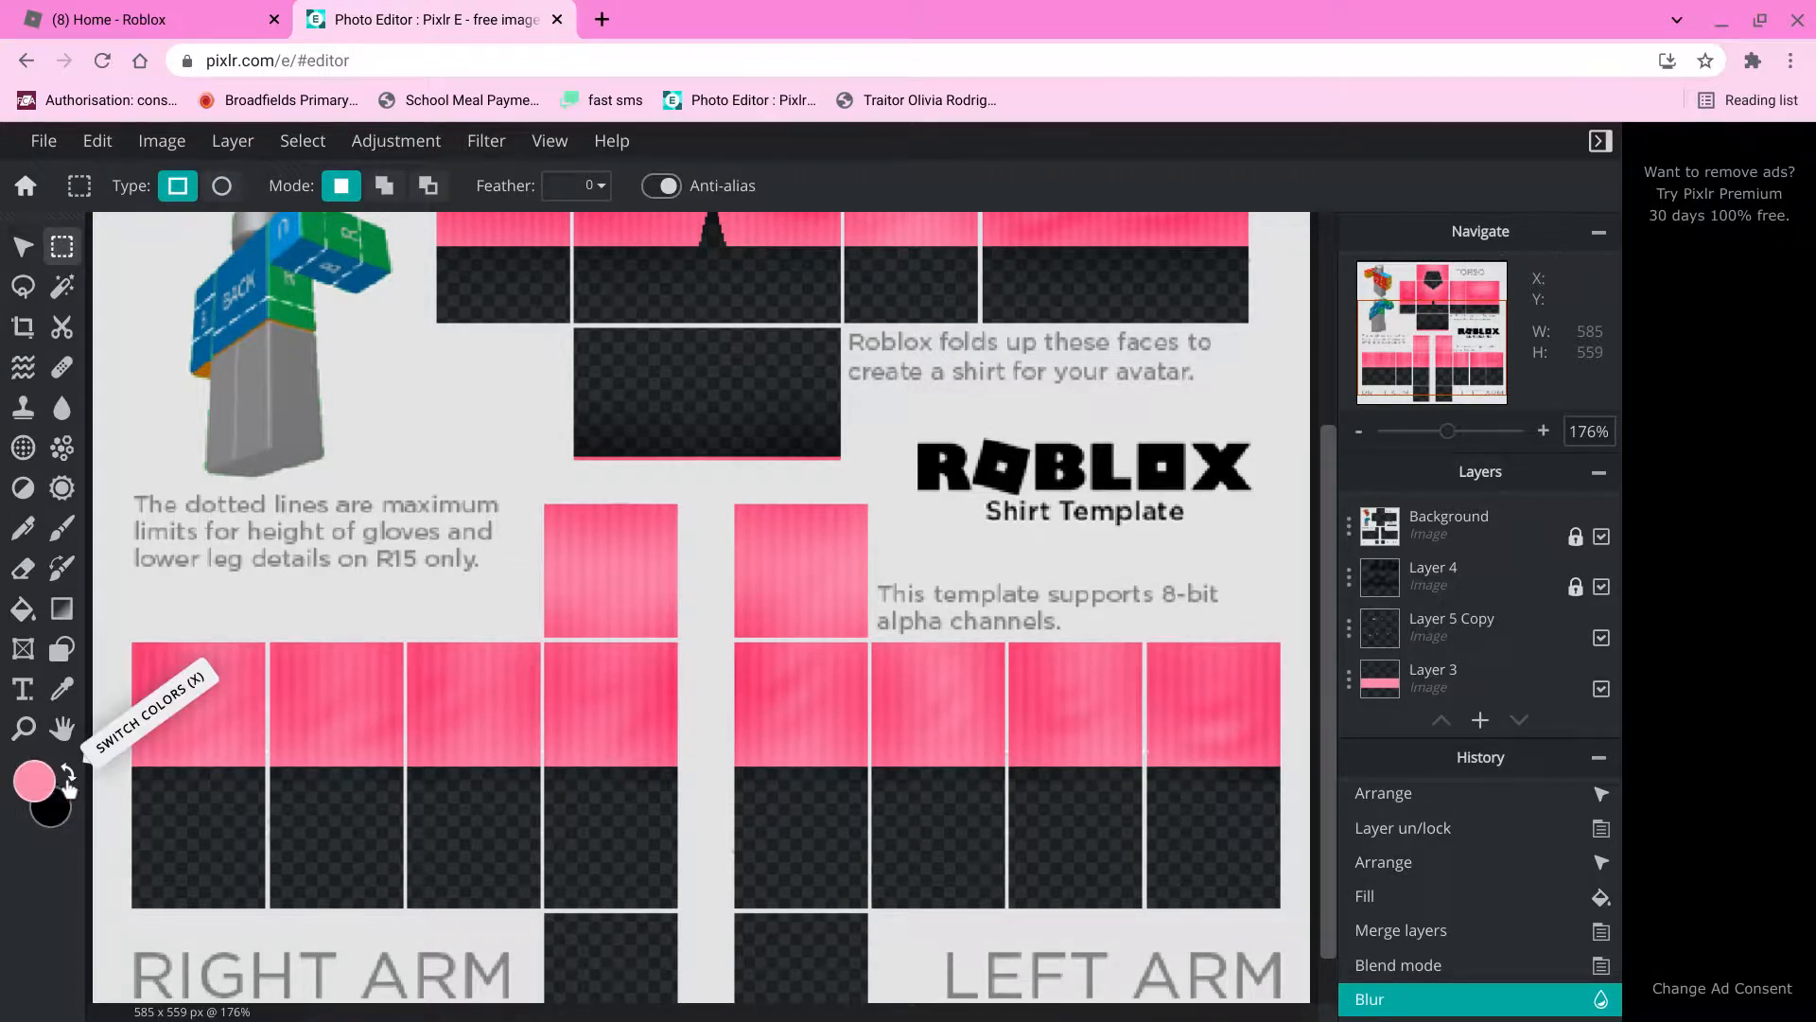
click(34, 782)
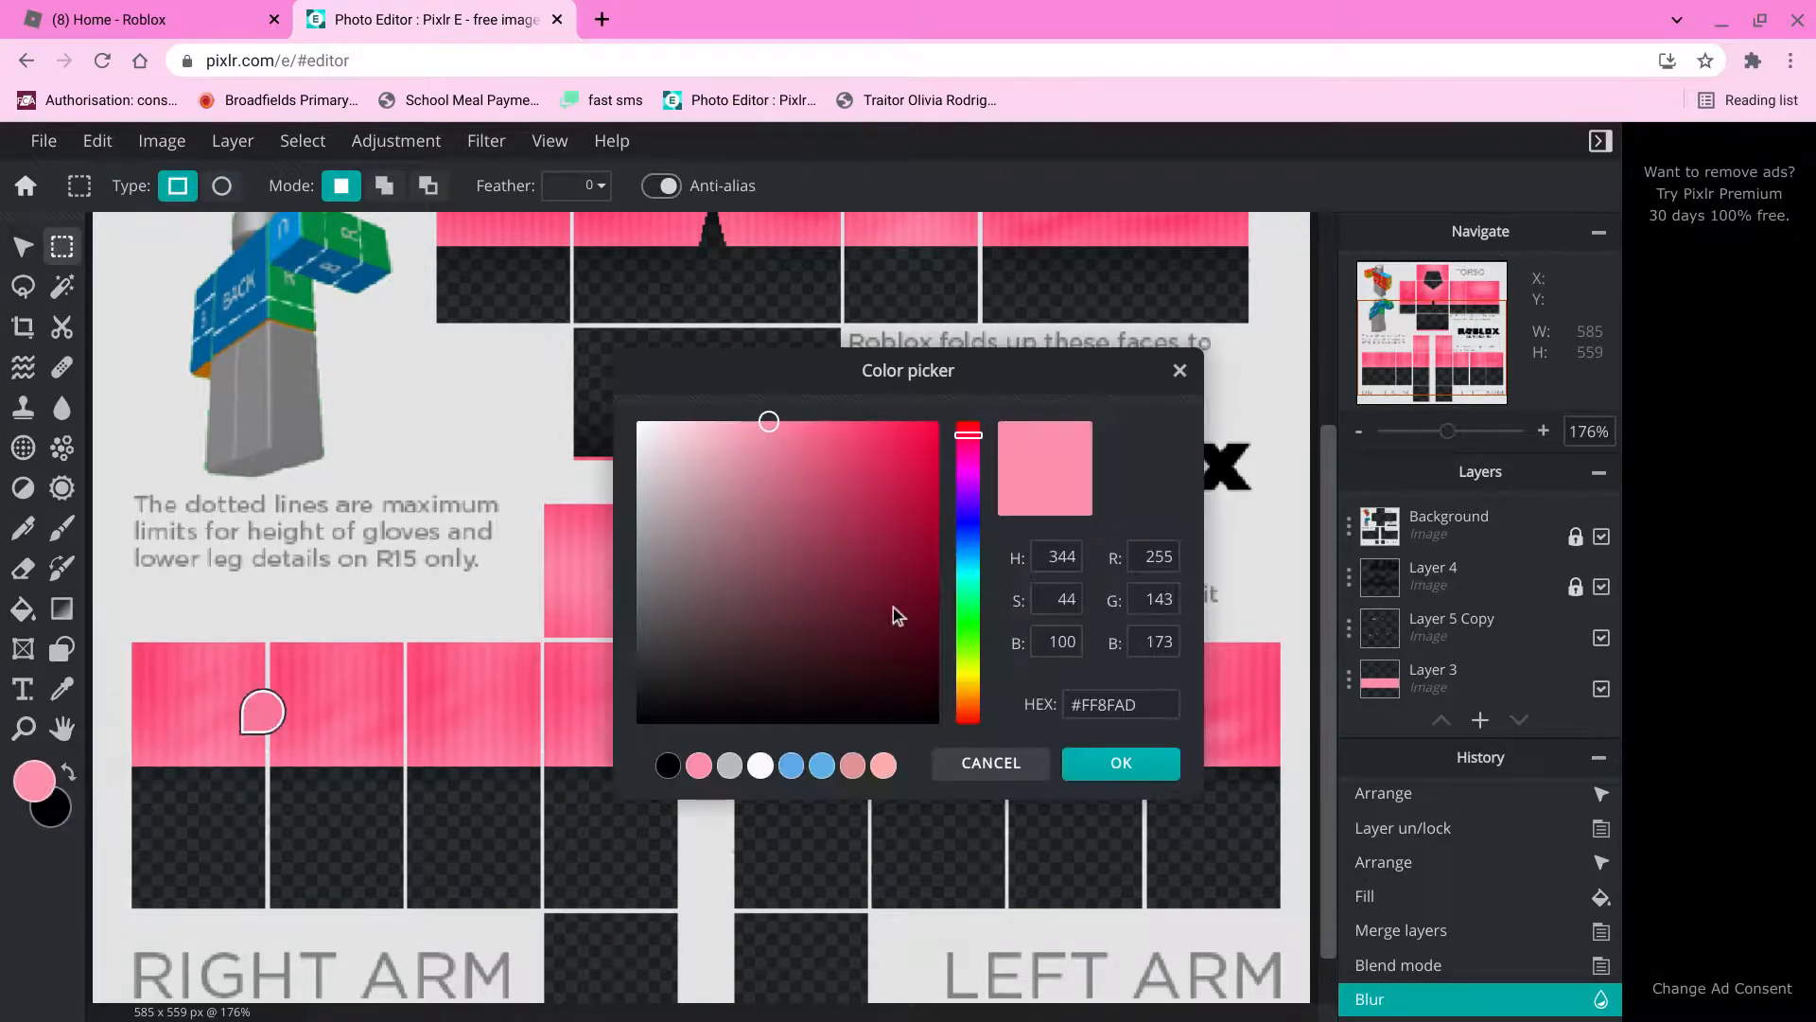
click(725, 422)
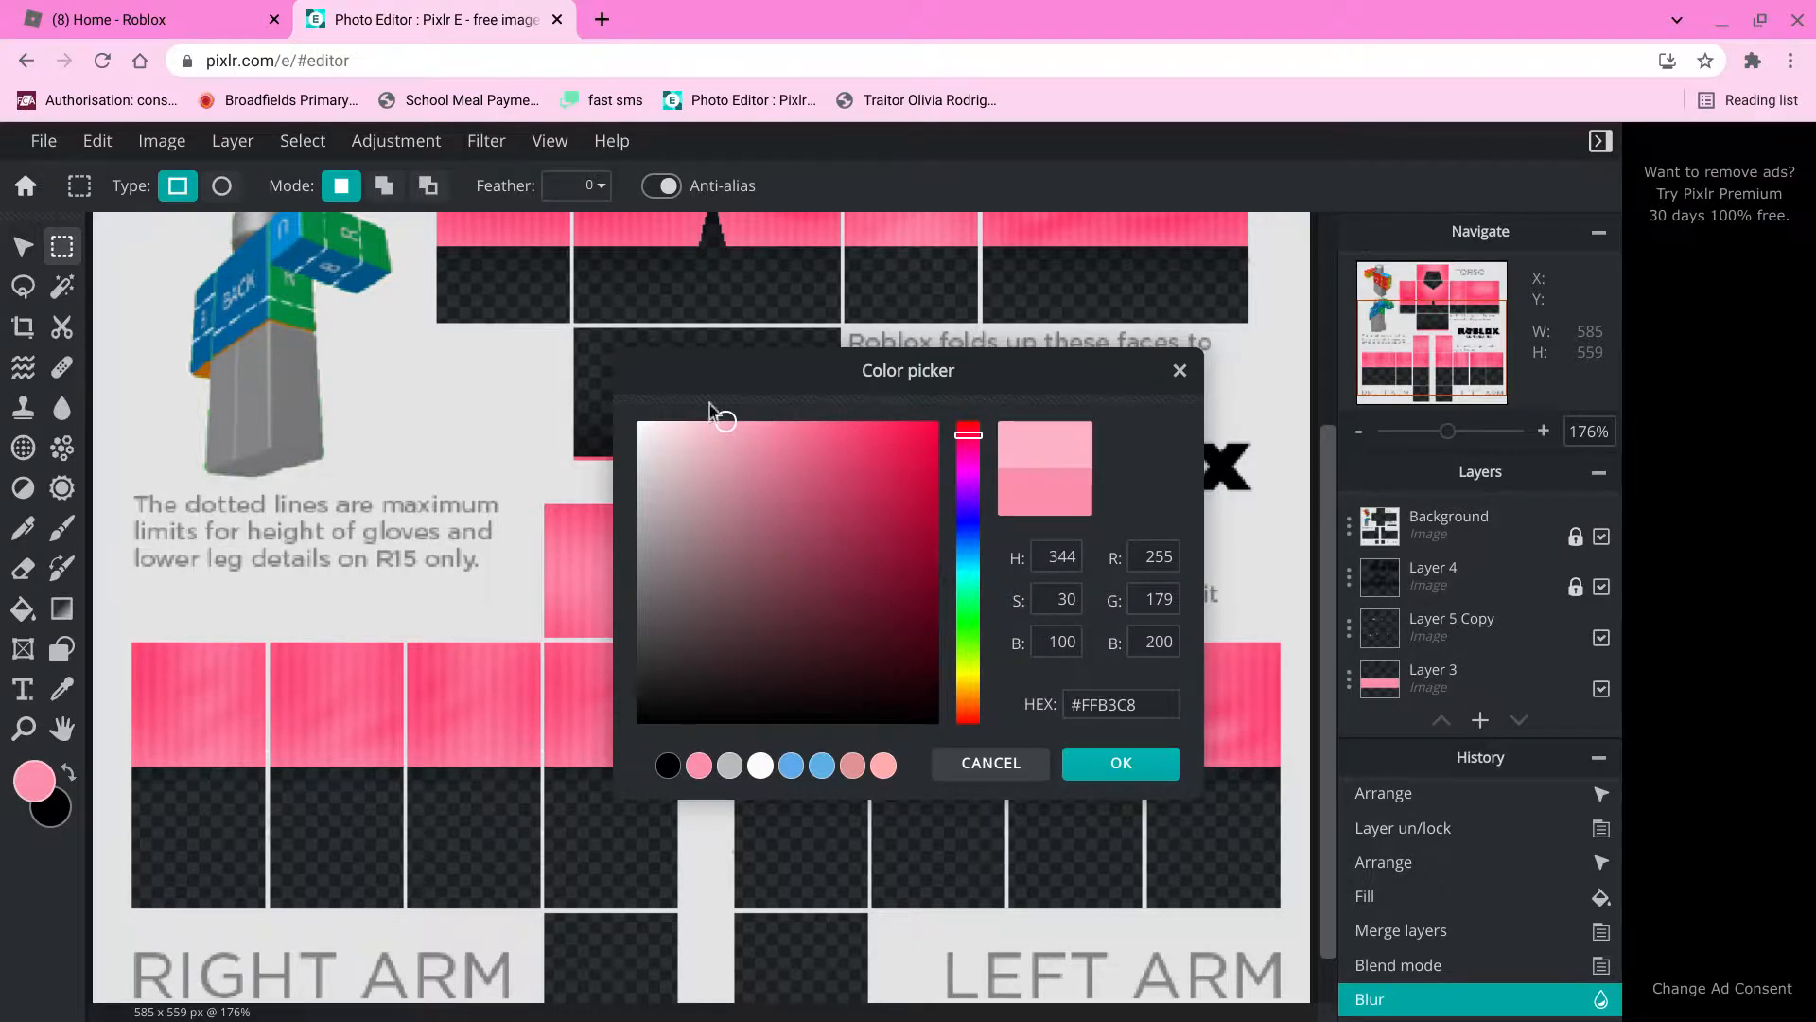
click(1155, 770)
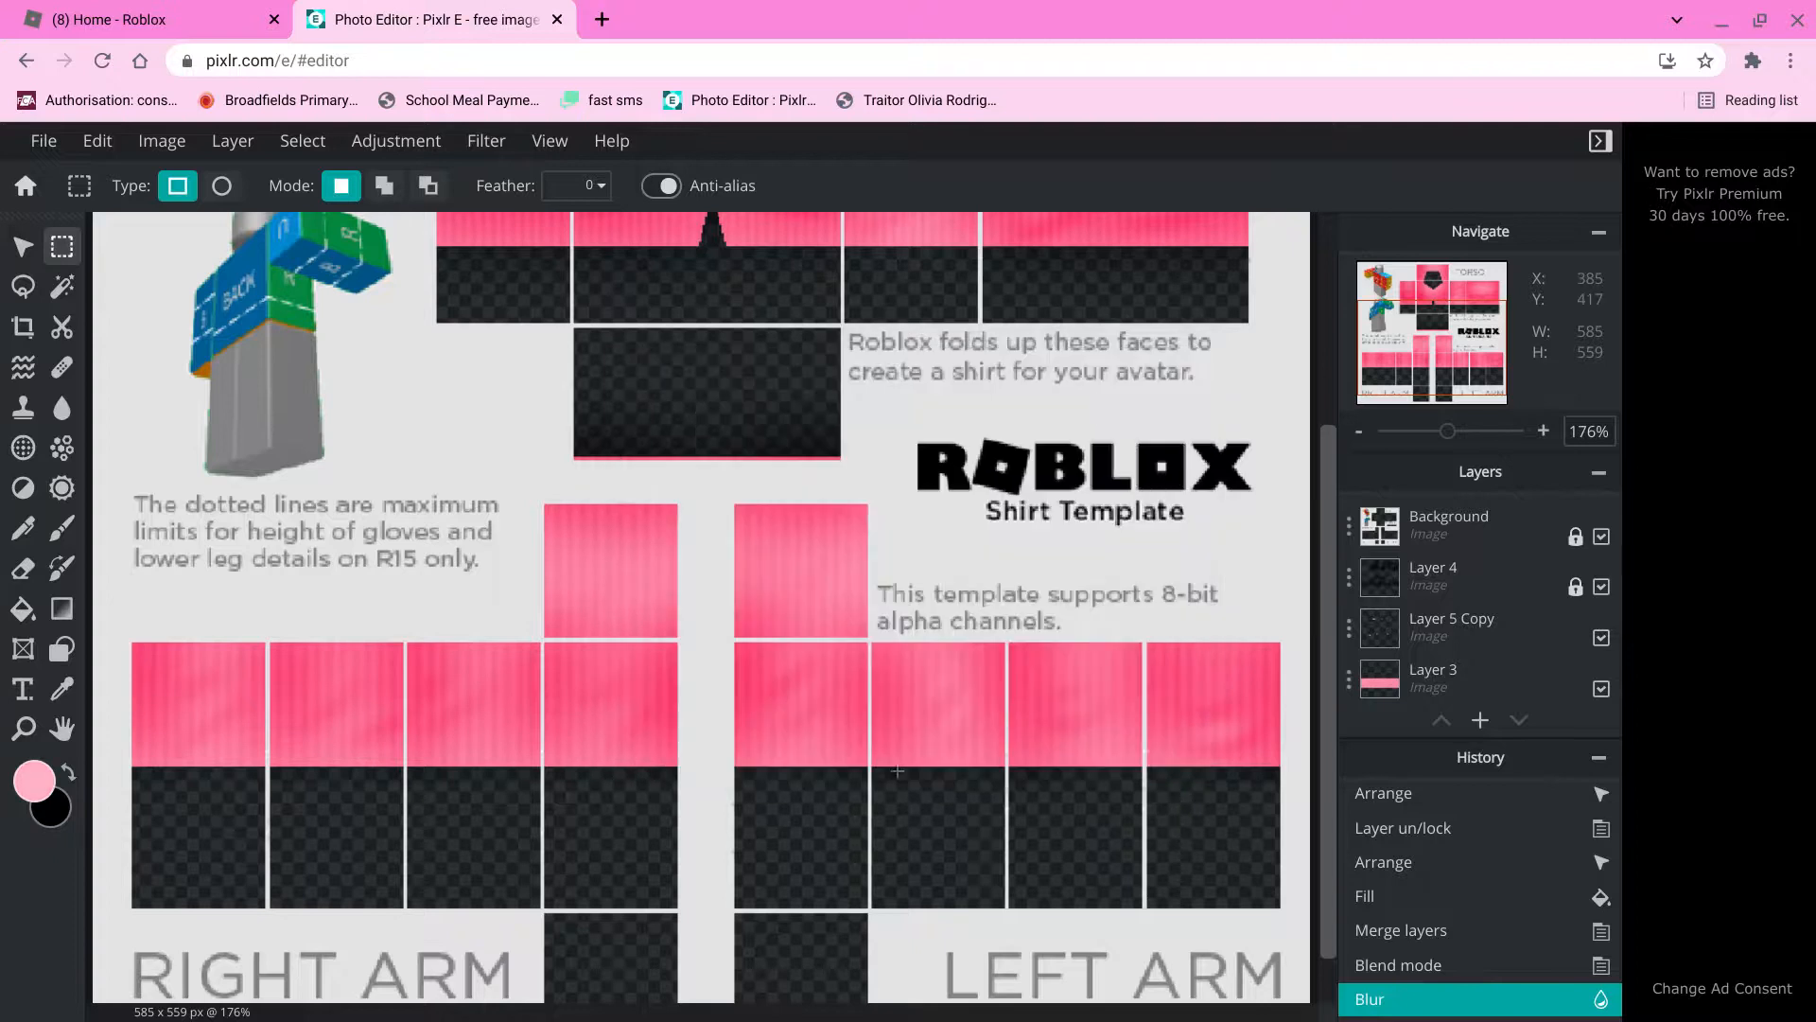
Fill a light-pink band about 560 × 53 px across both arms' lower panels on a new empty layer, placed directly below Background.
drag(126, 802, 1289, 907)
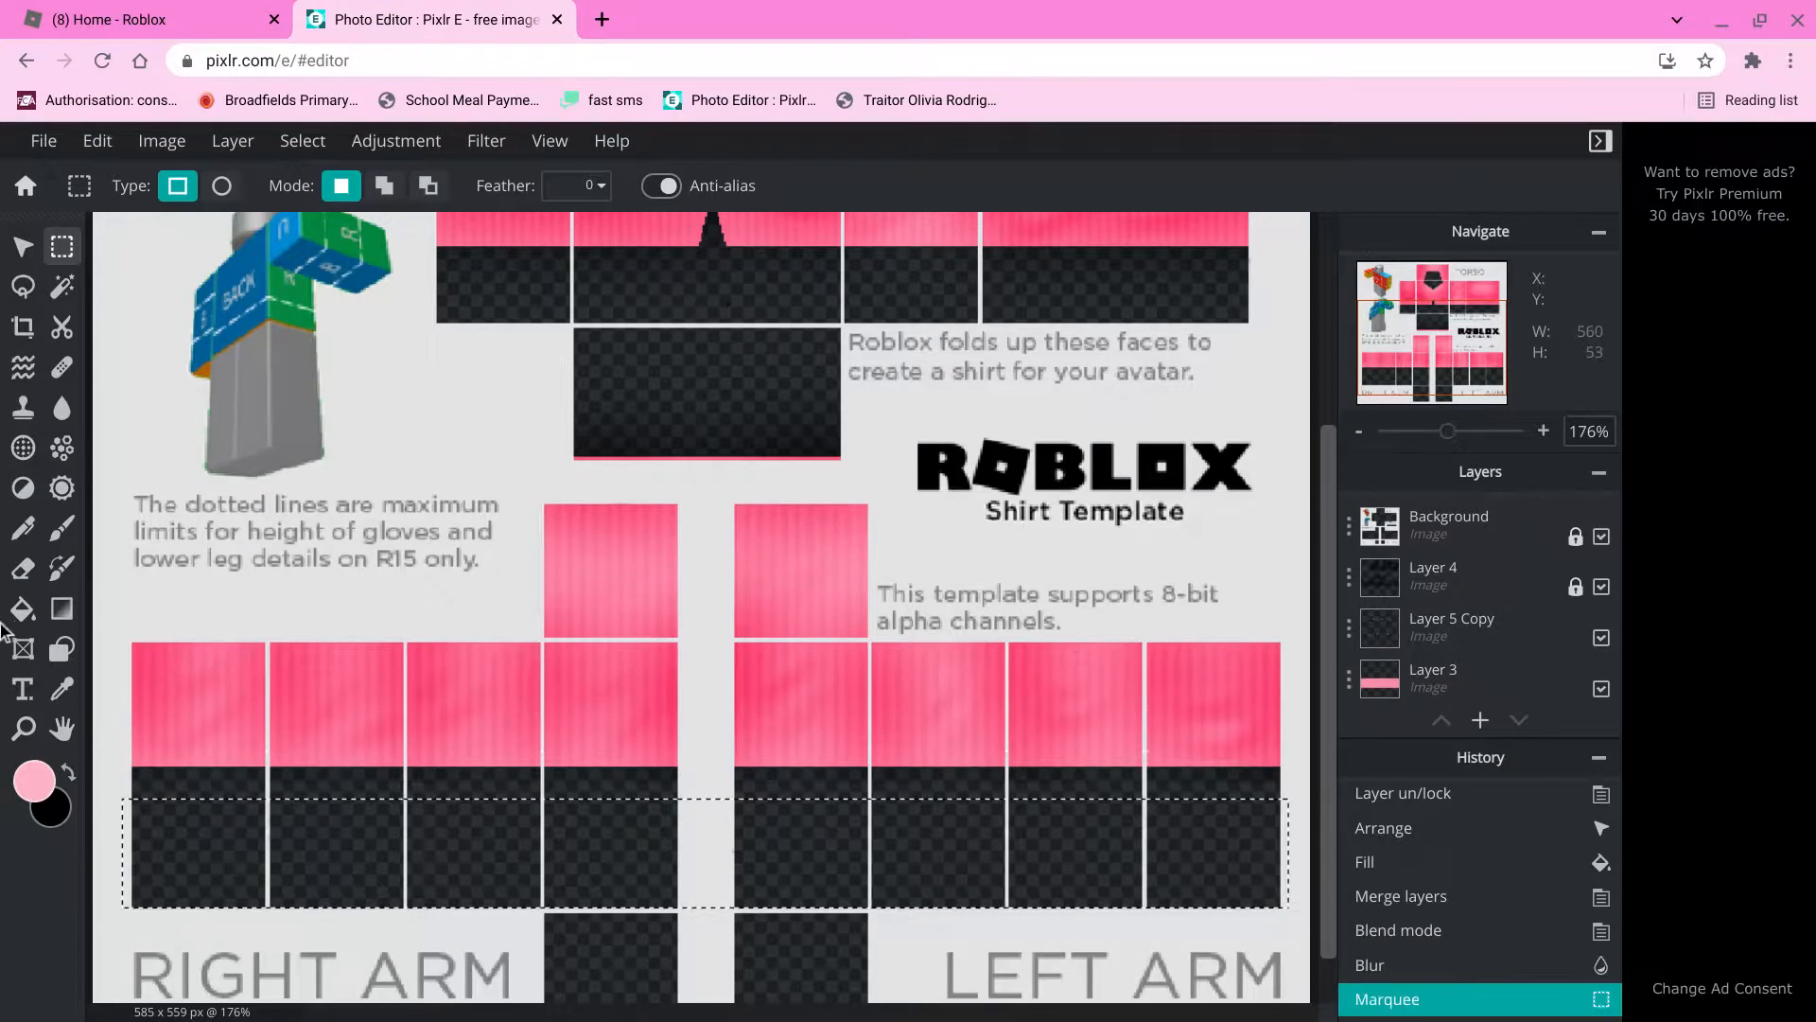
click(22, 608)
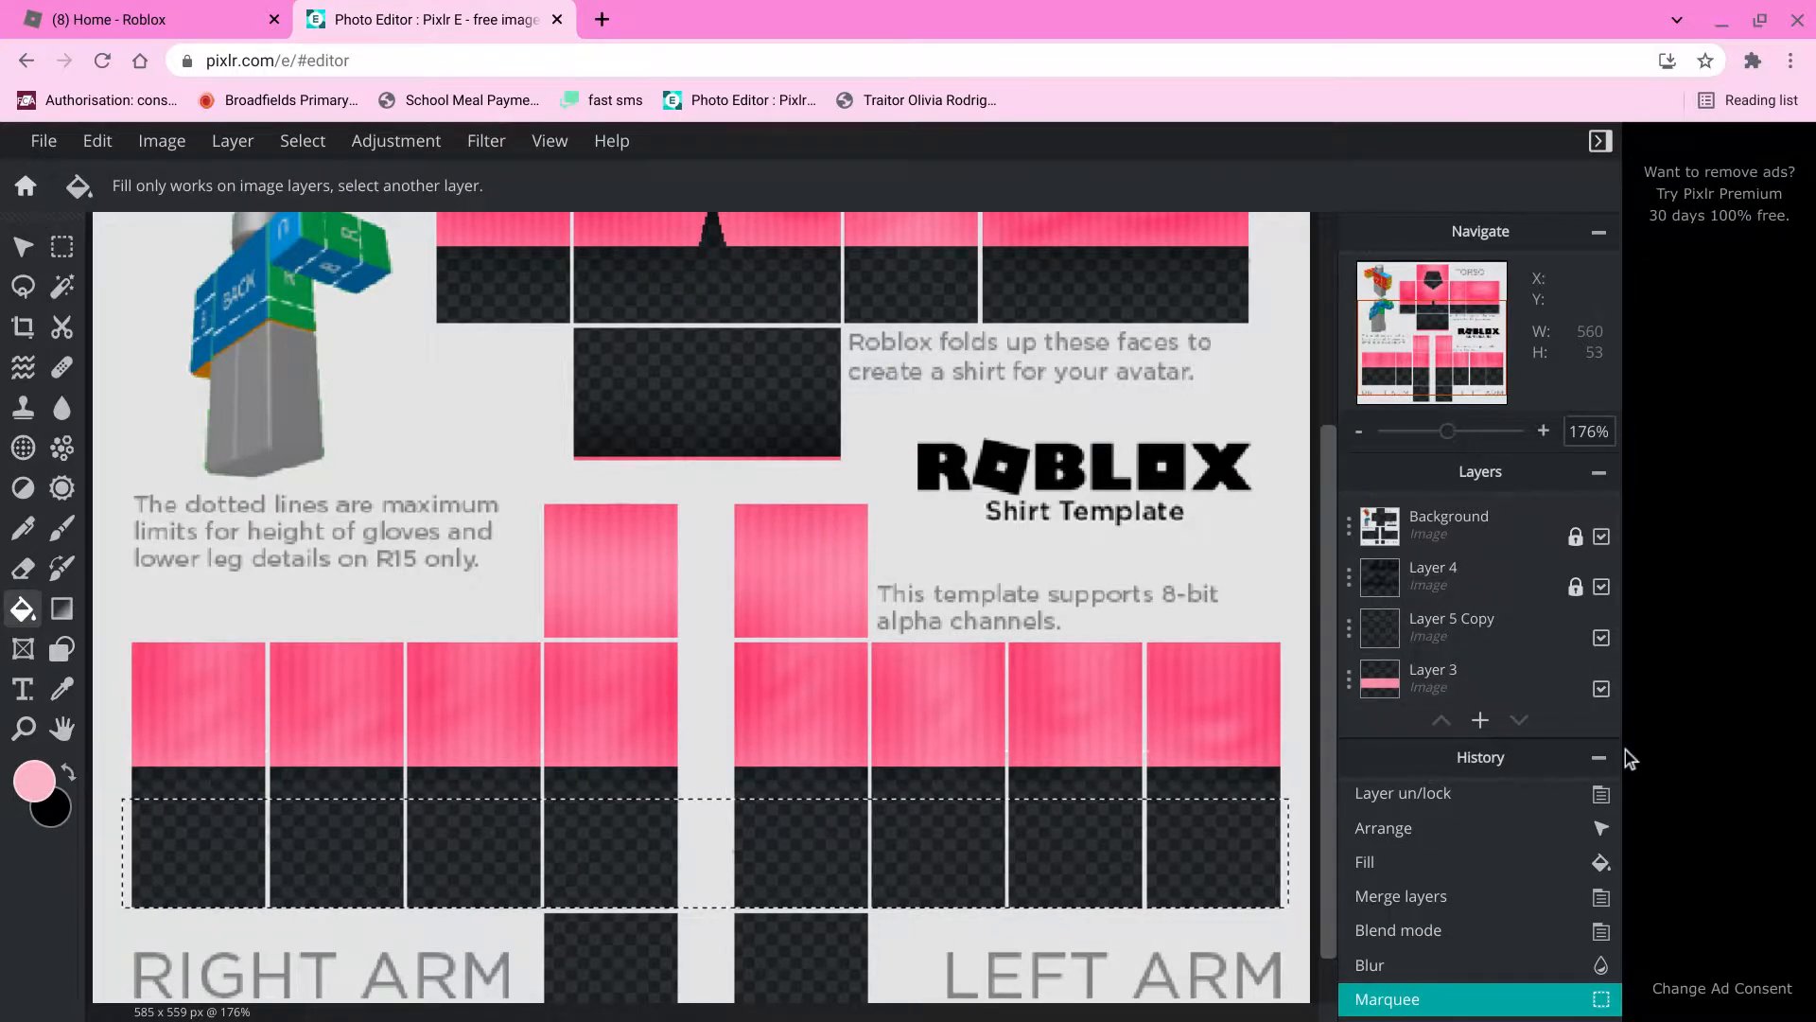
click(1480, 720)
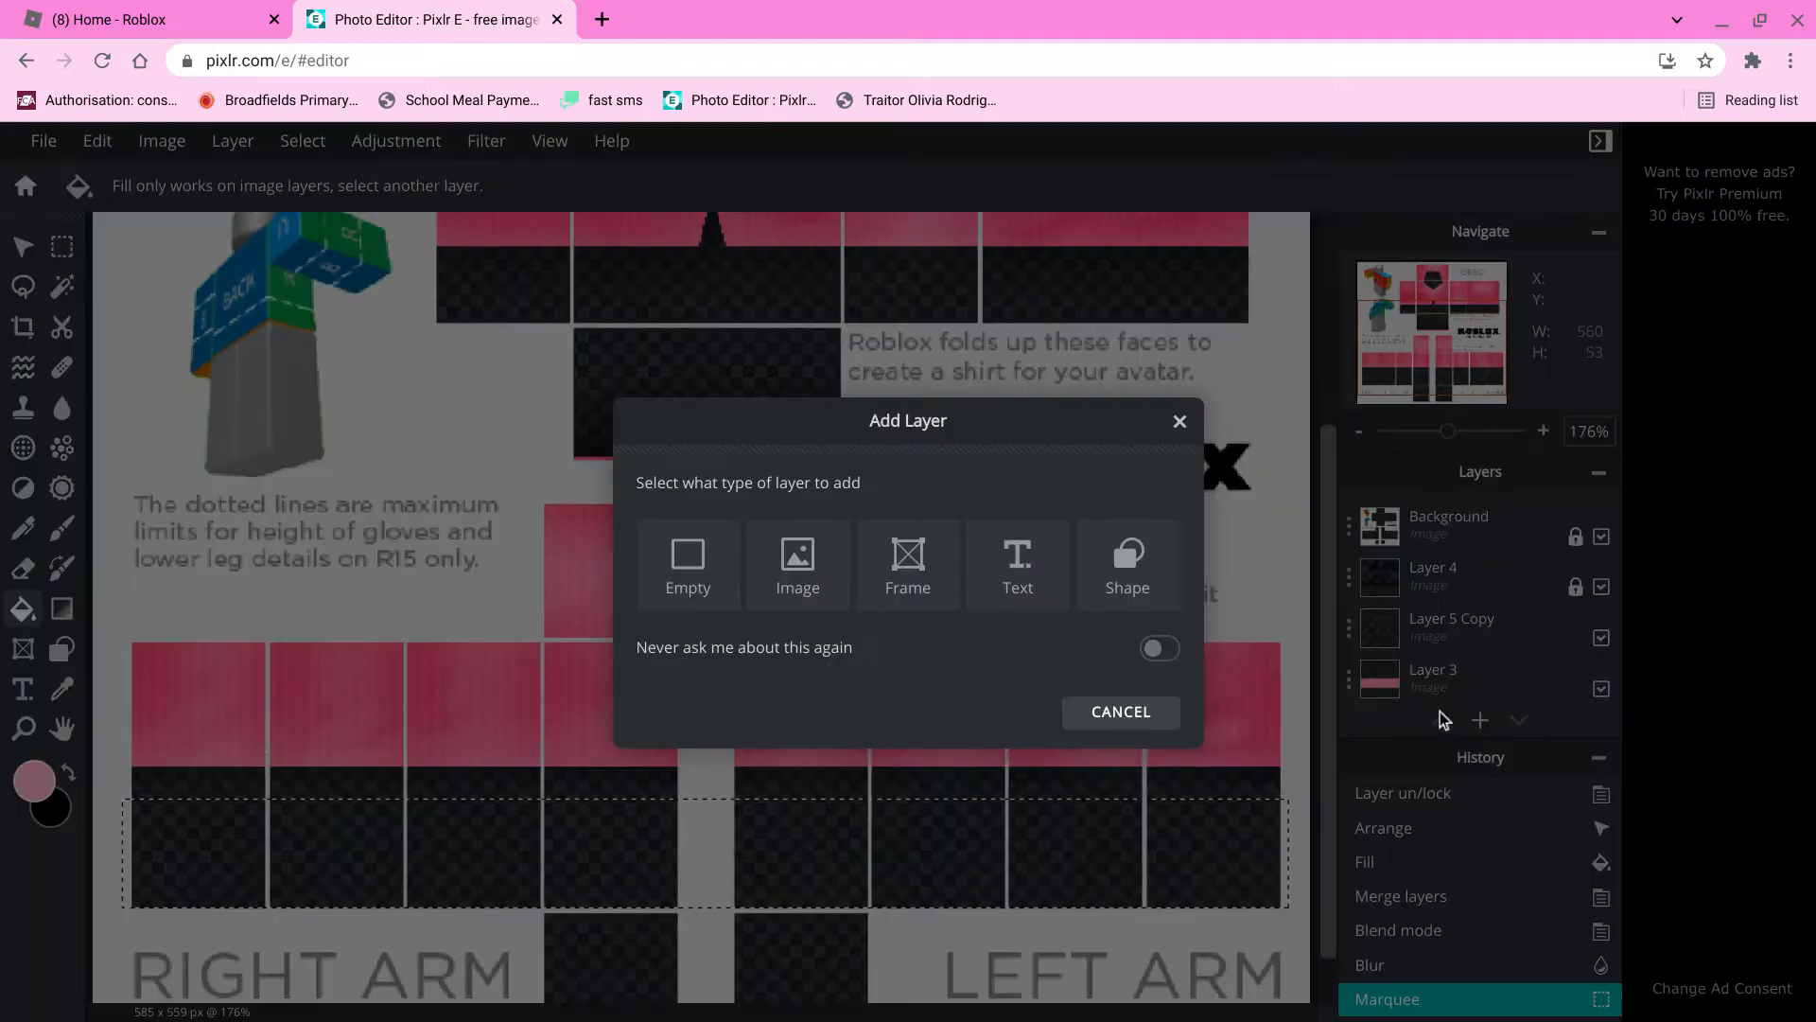
click(688, 565)
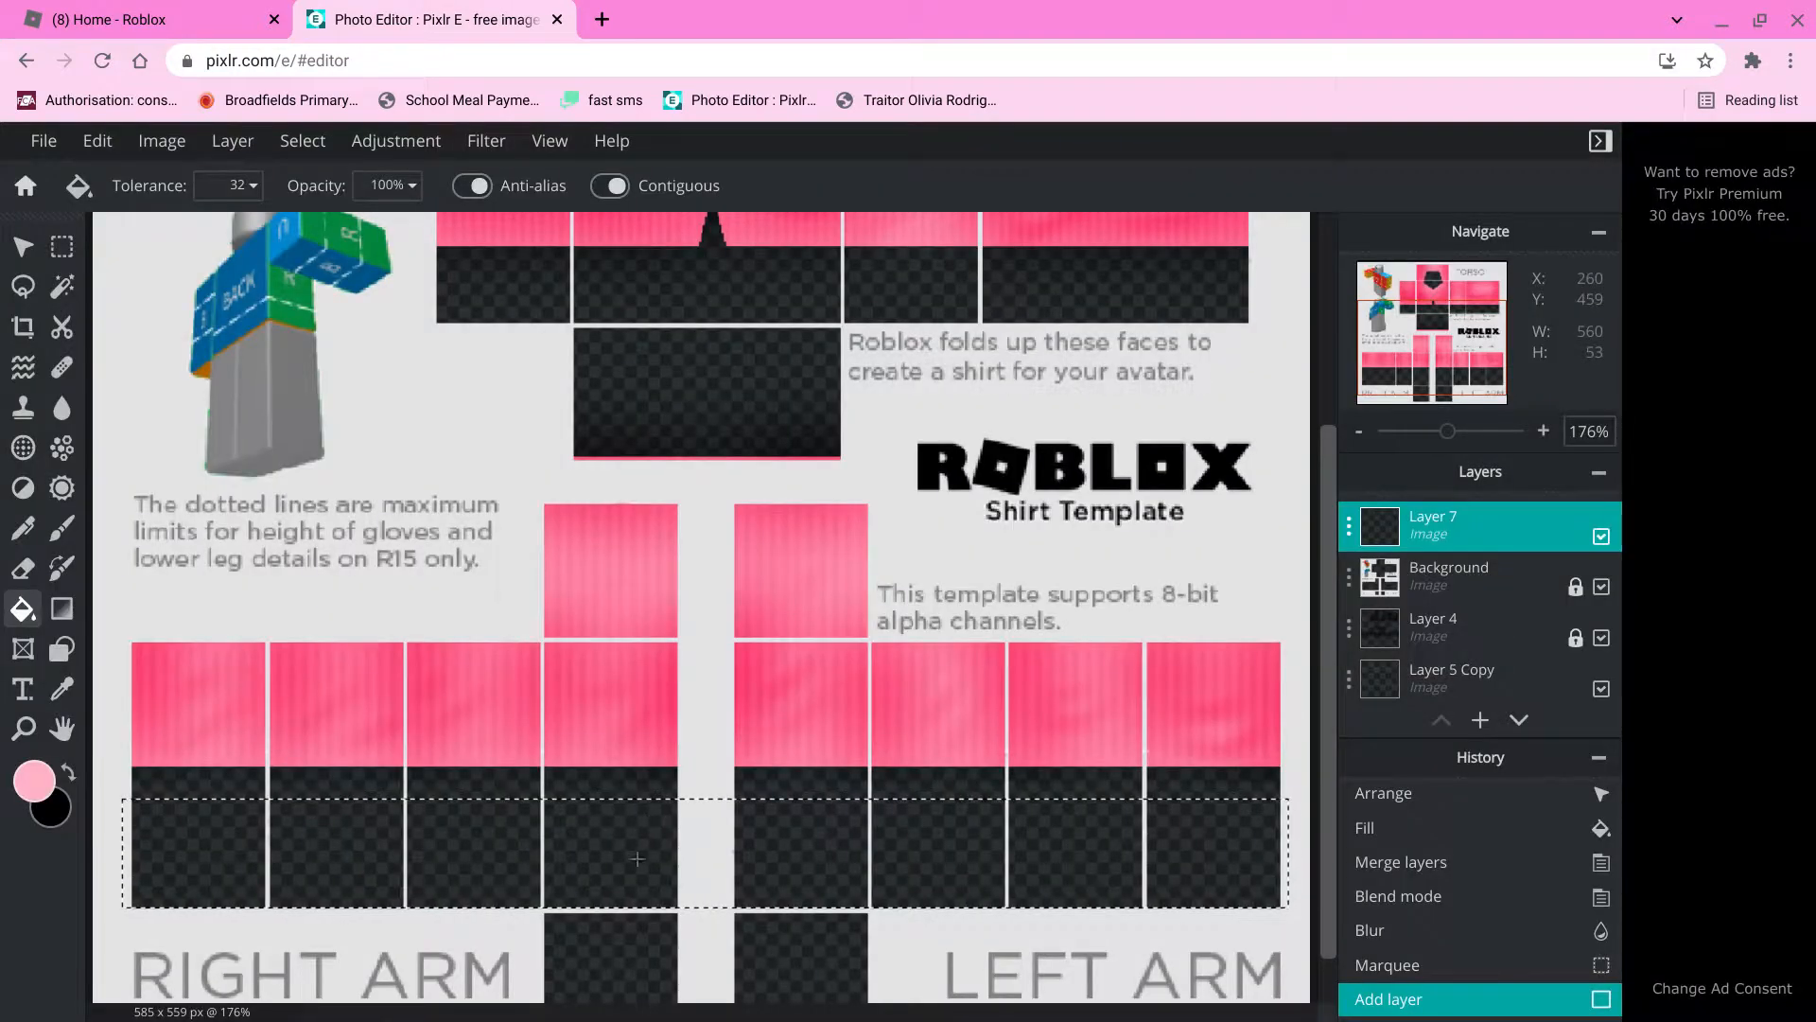
click(638, 859)
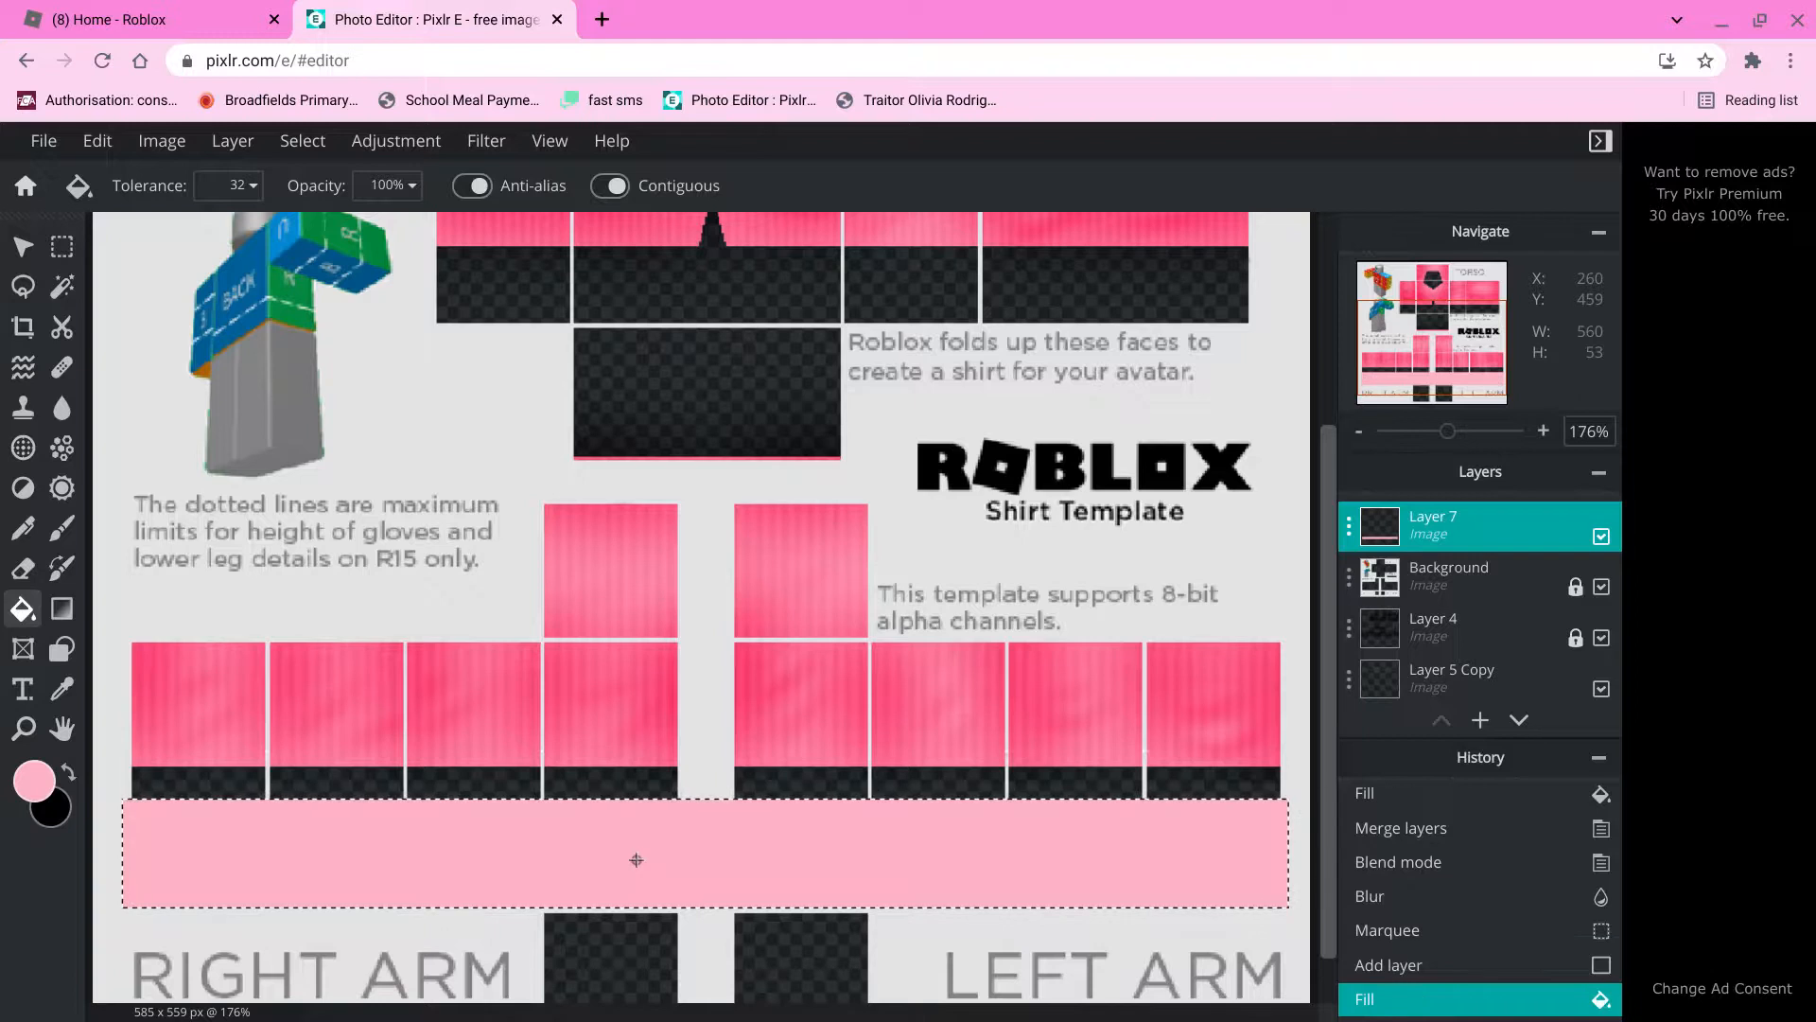
key(ctrl+d)
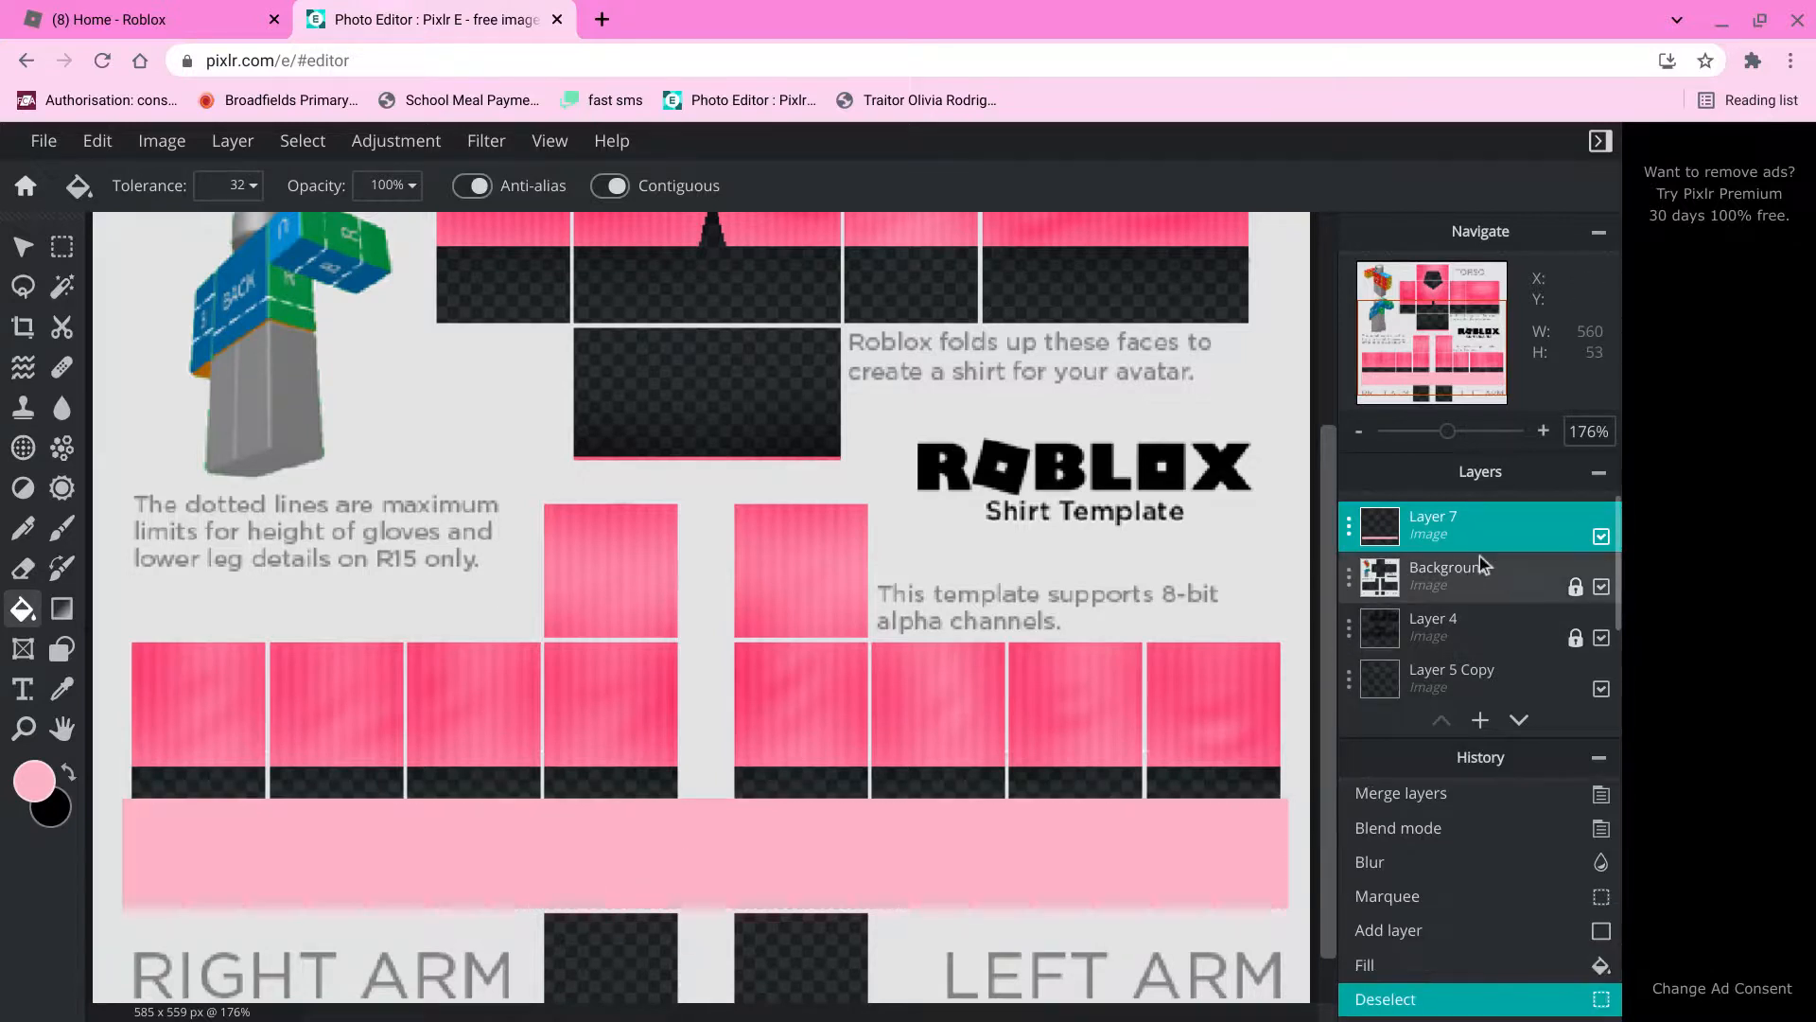
drag(1447, 531, 1447, 606)
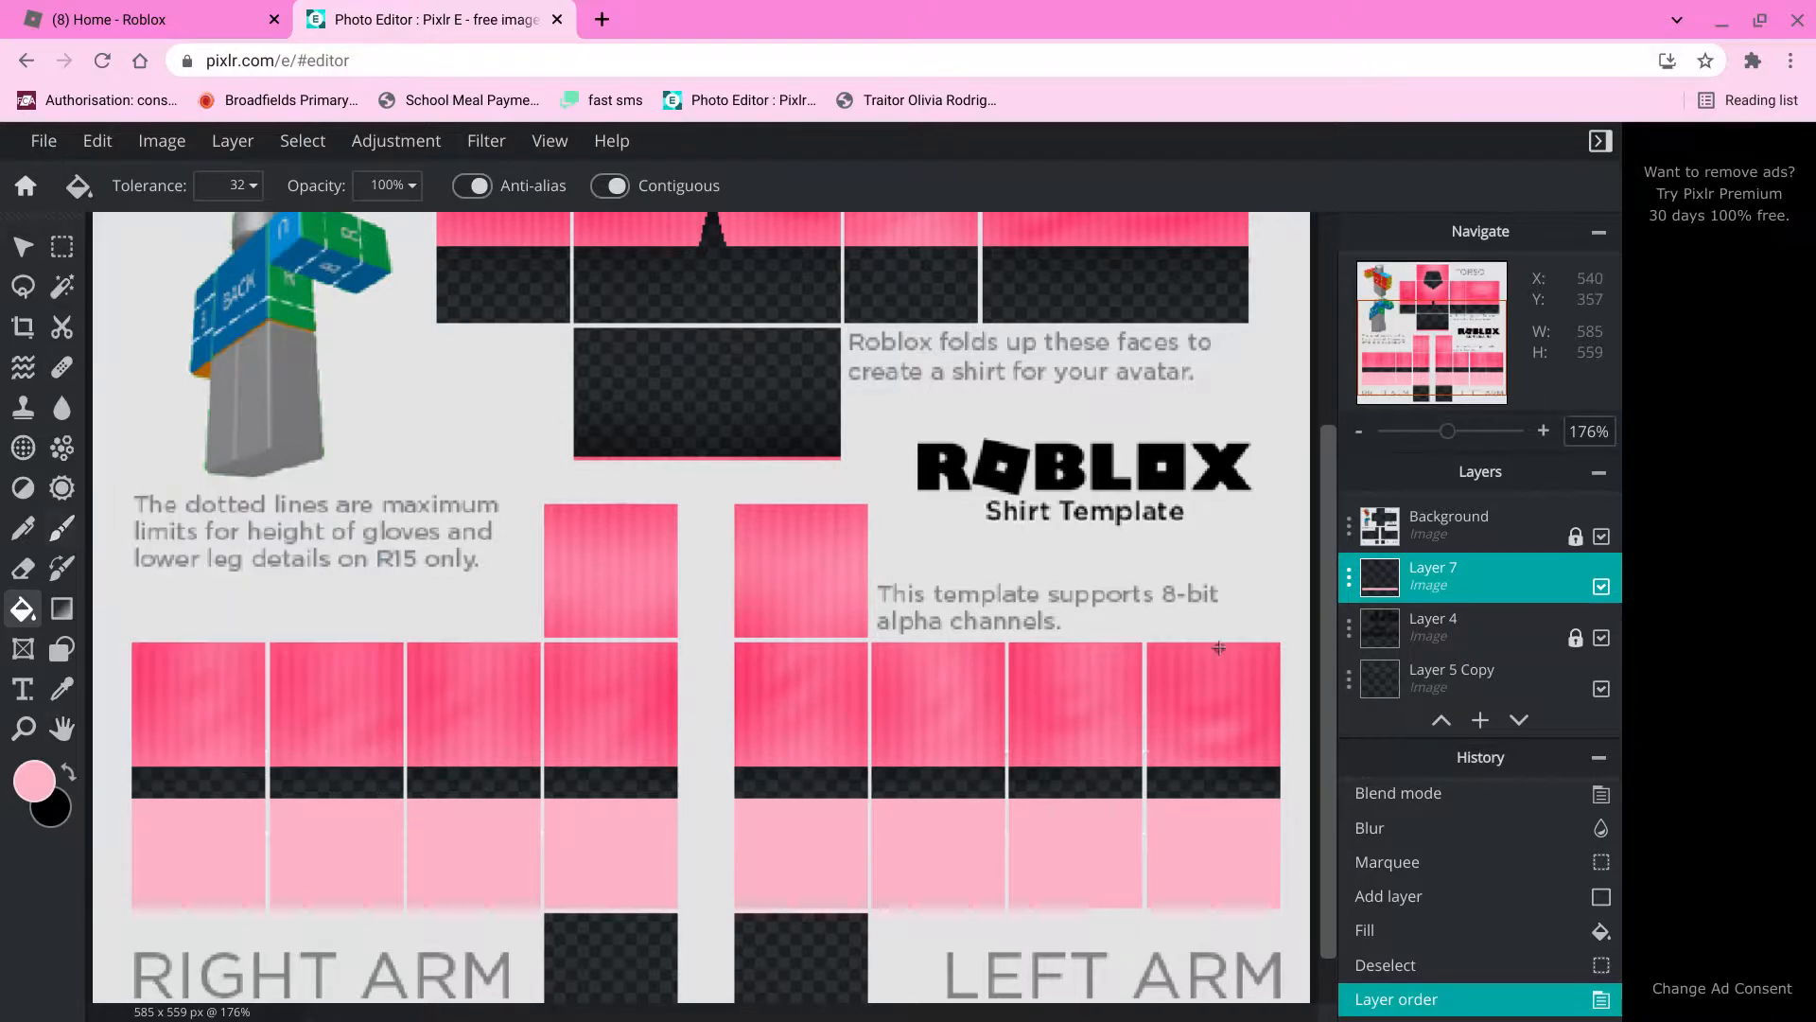
Add another empty layer above Layer 7, try a light-pink fill on it, and undo that fill.
click(1480, 720)
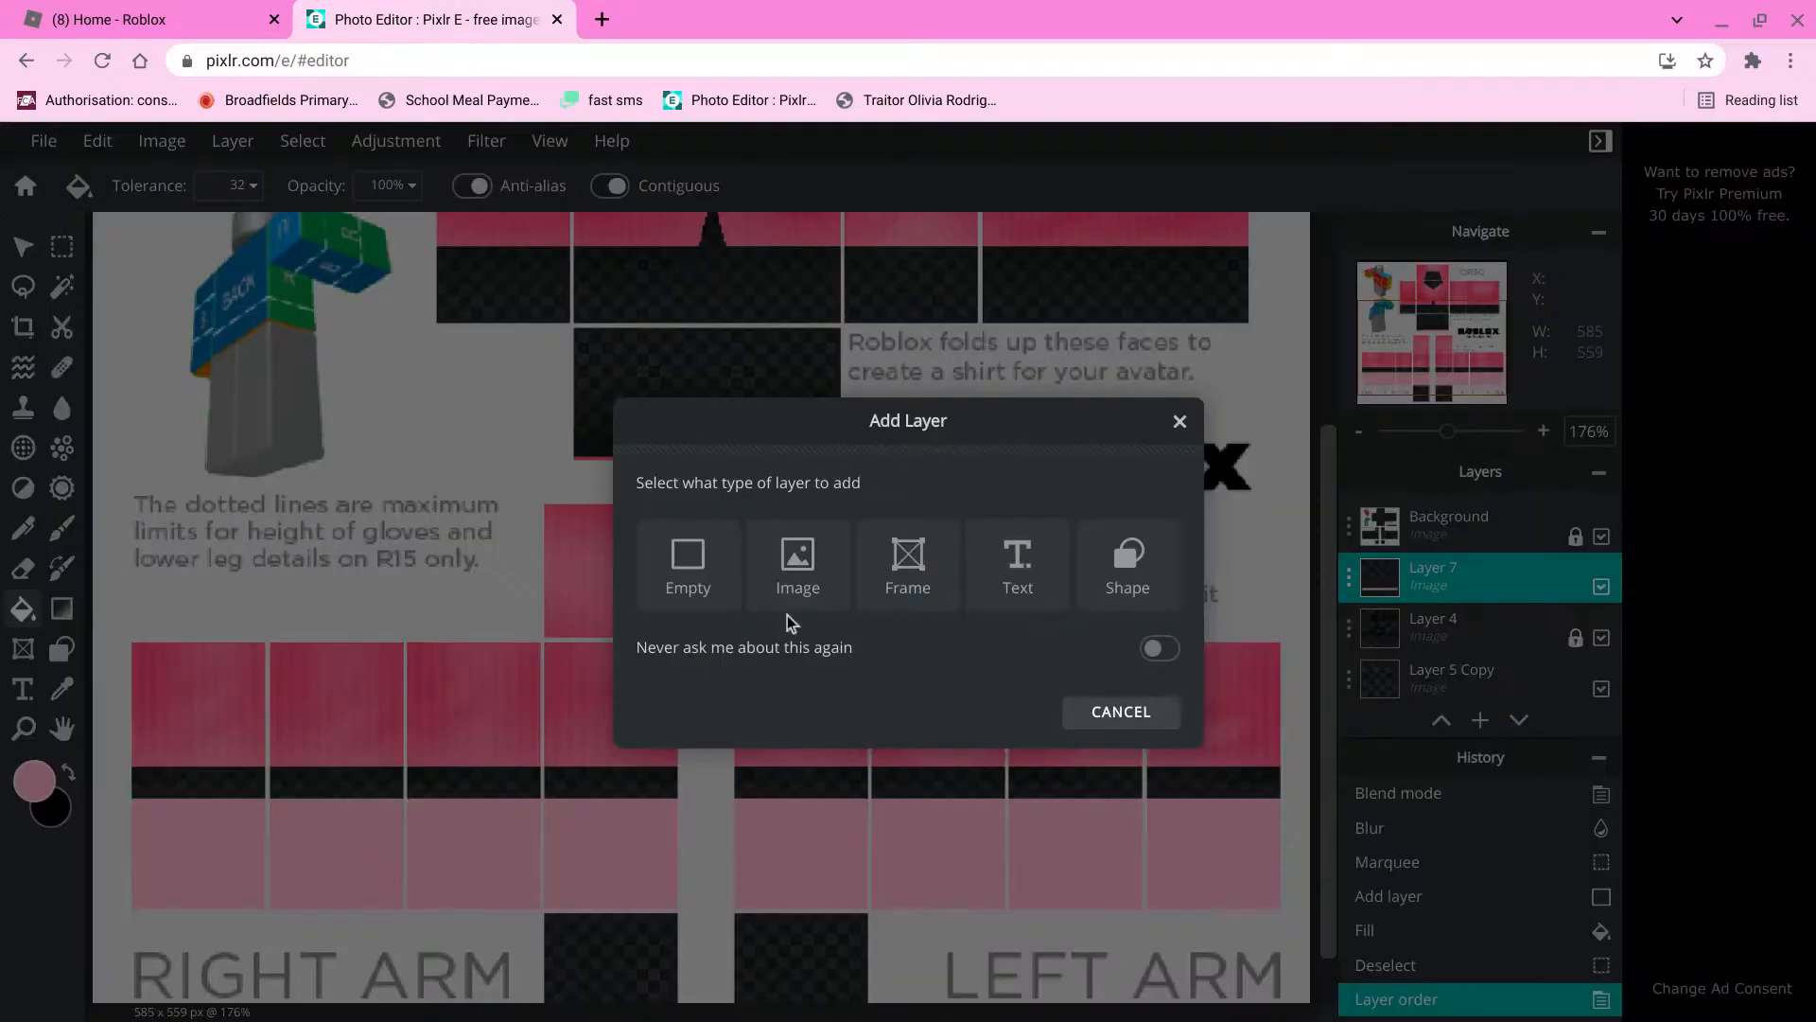
click(708, 605)
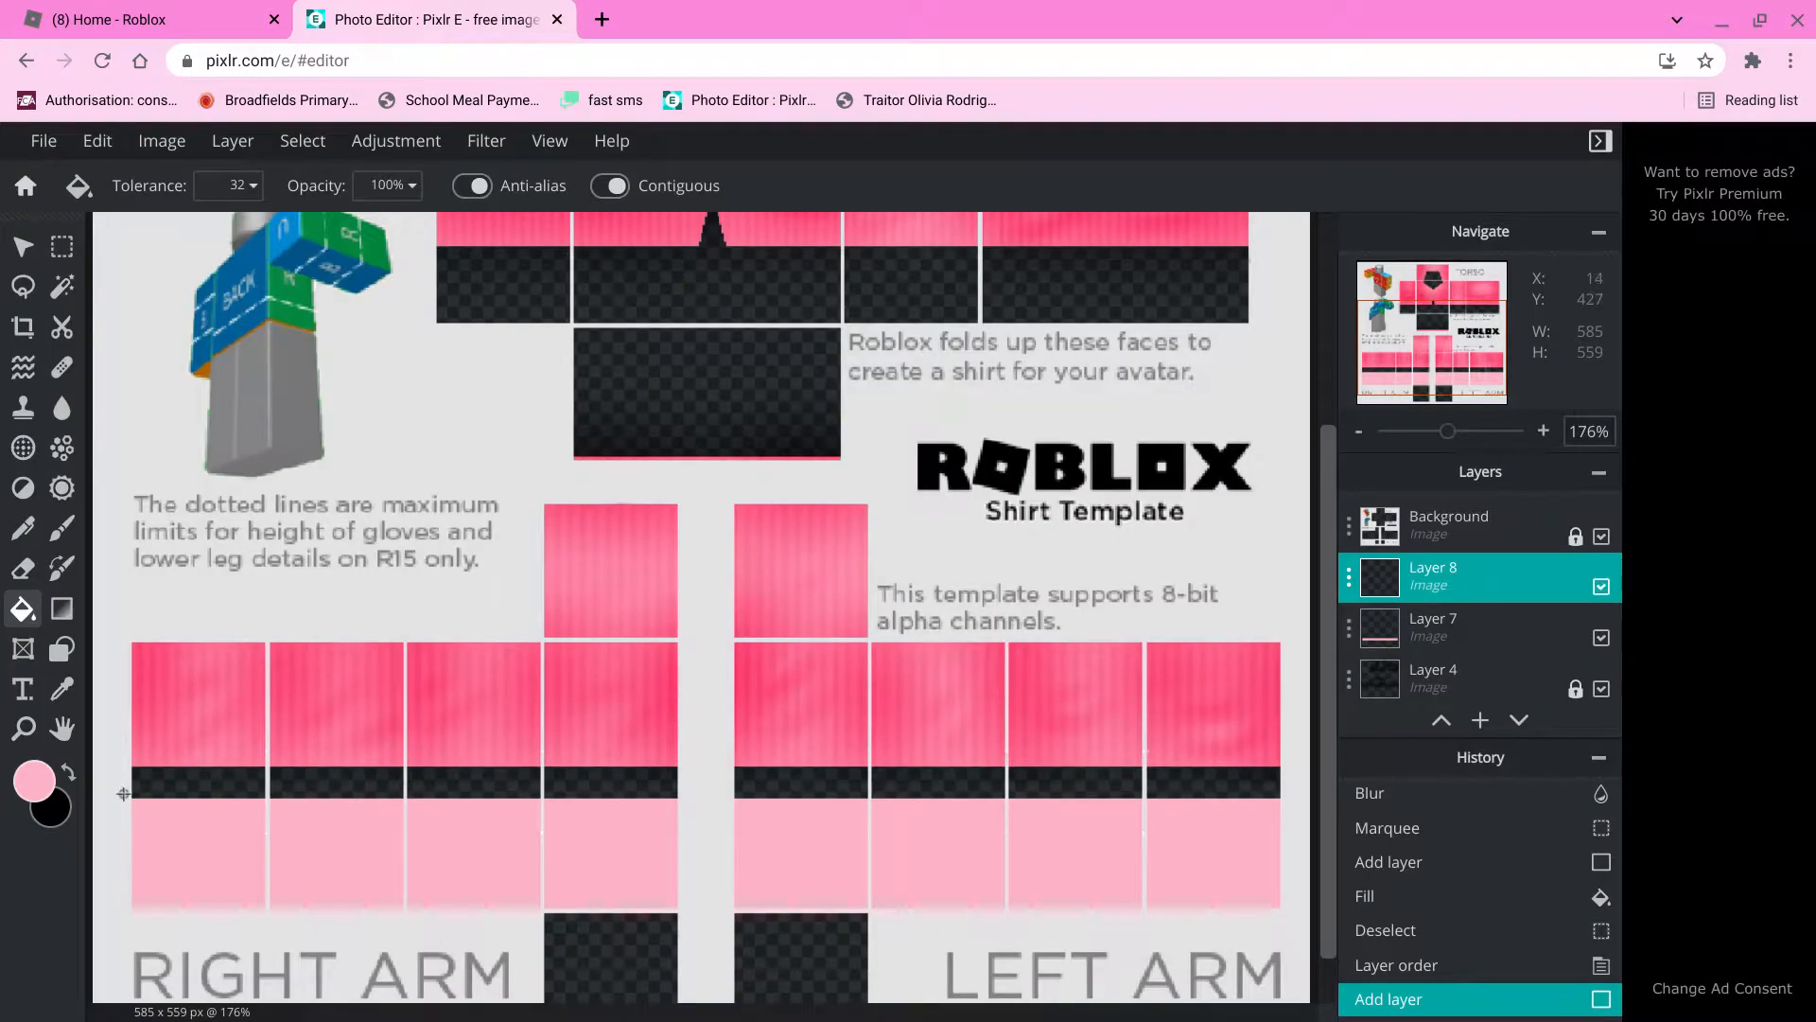
click(135, 798)
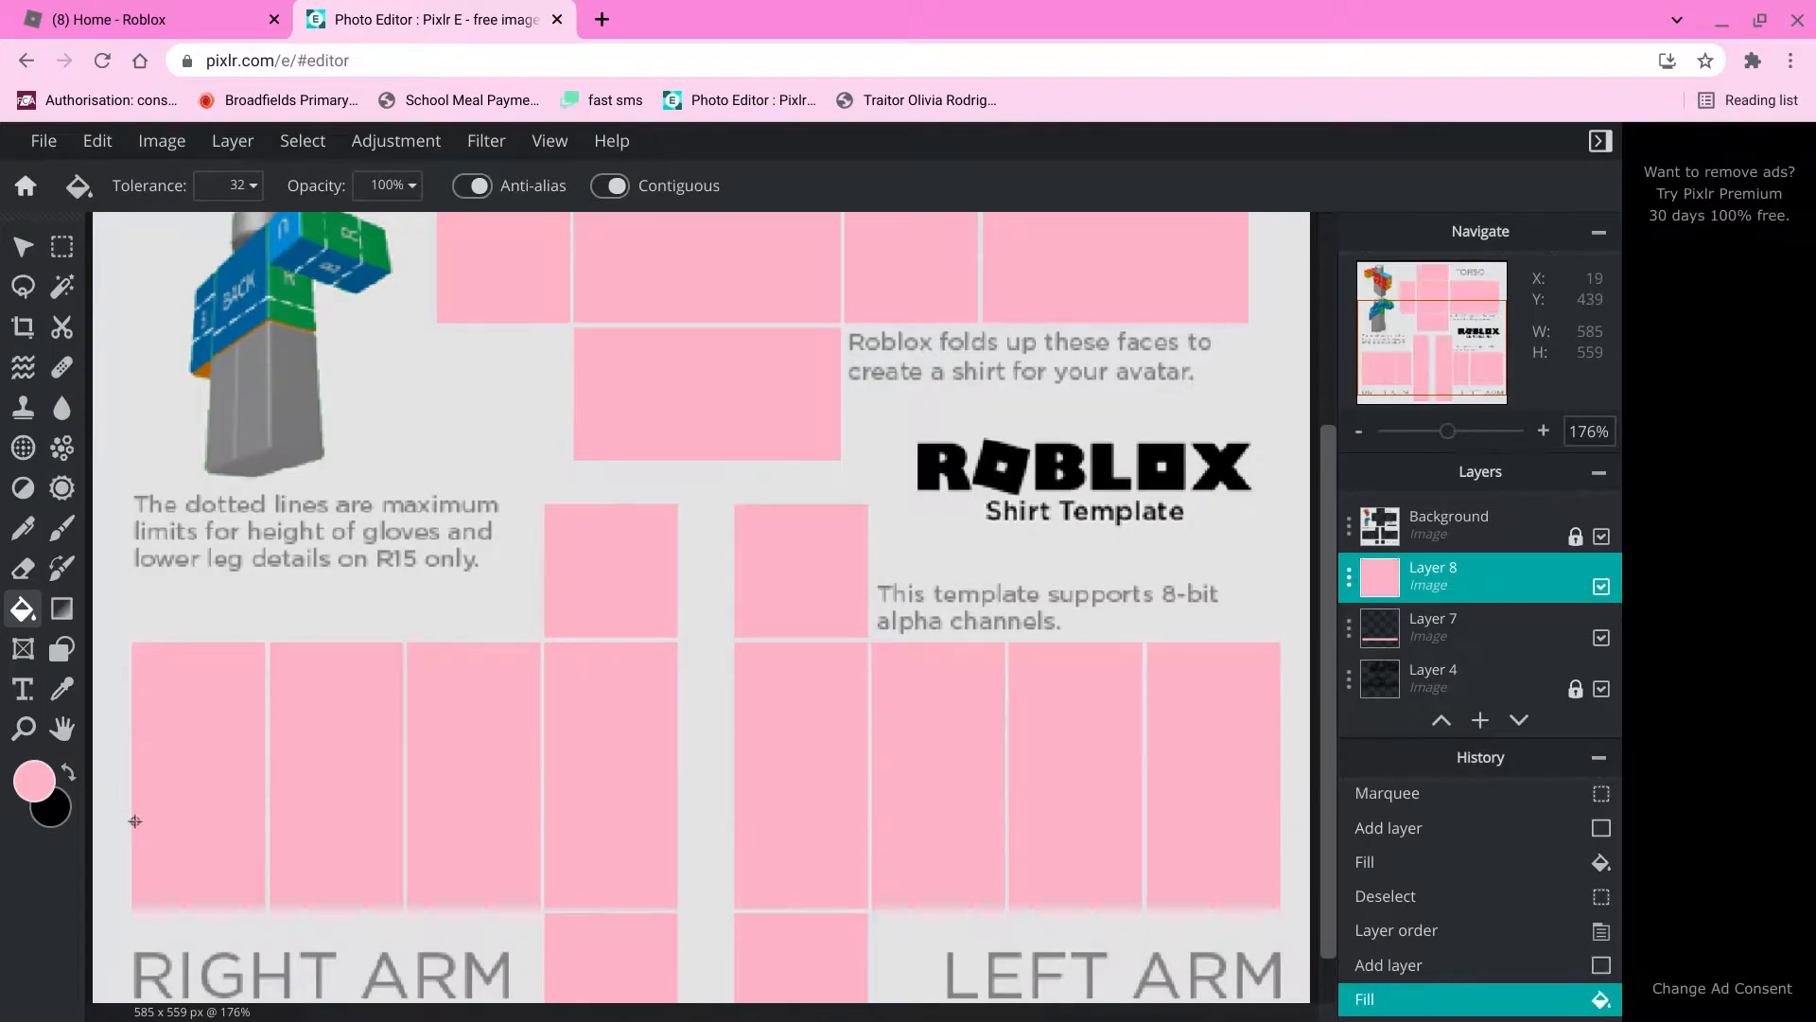
key(ctrl+z)
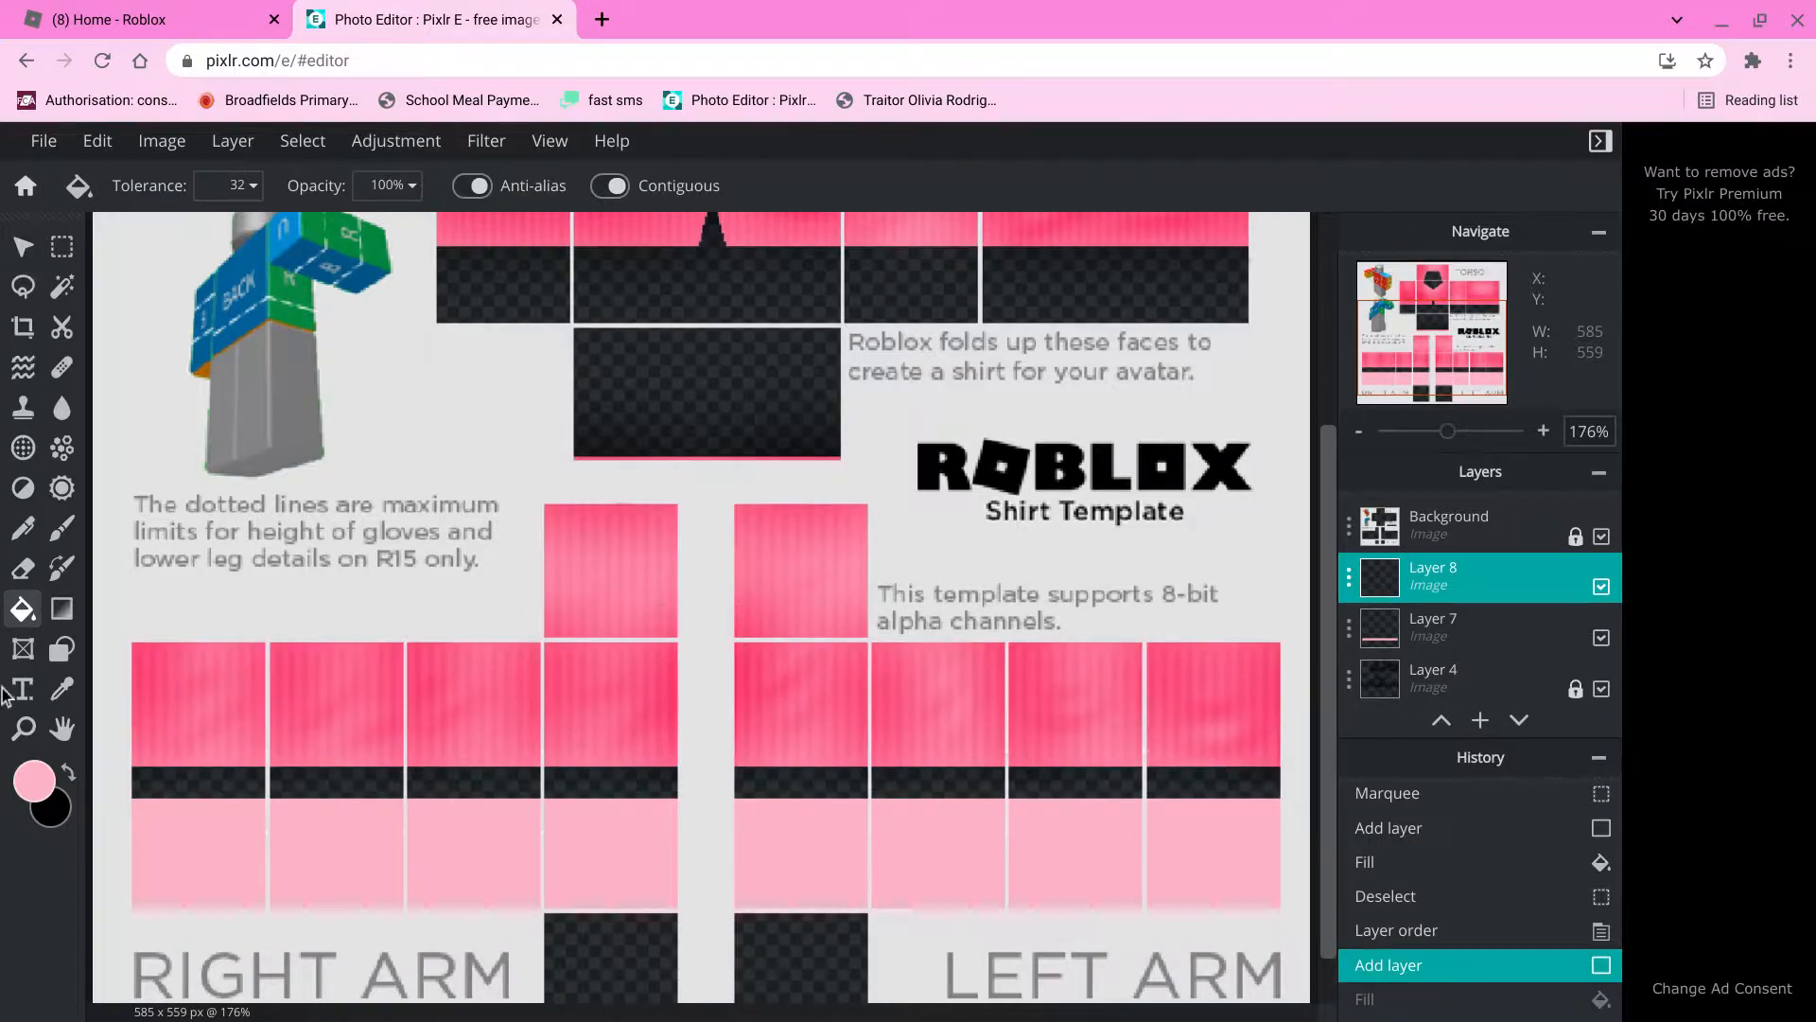
Set up the Brush tool with black as the foreground colour and a size of 12 px.
click(62, 527)
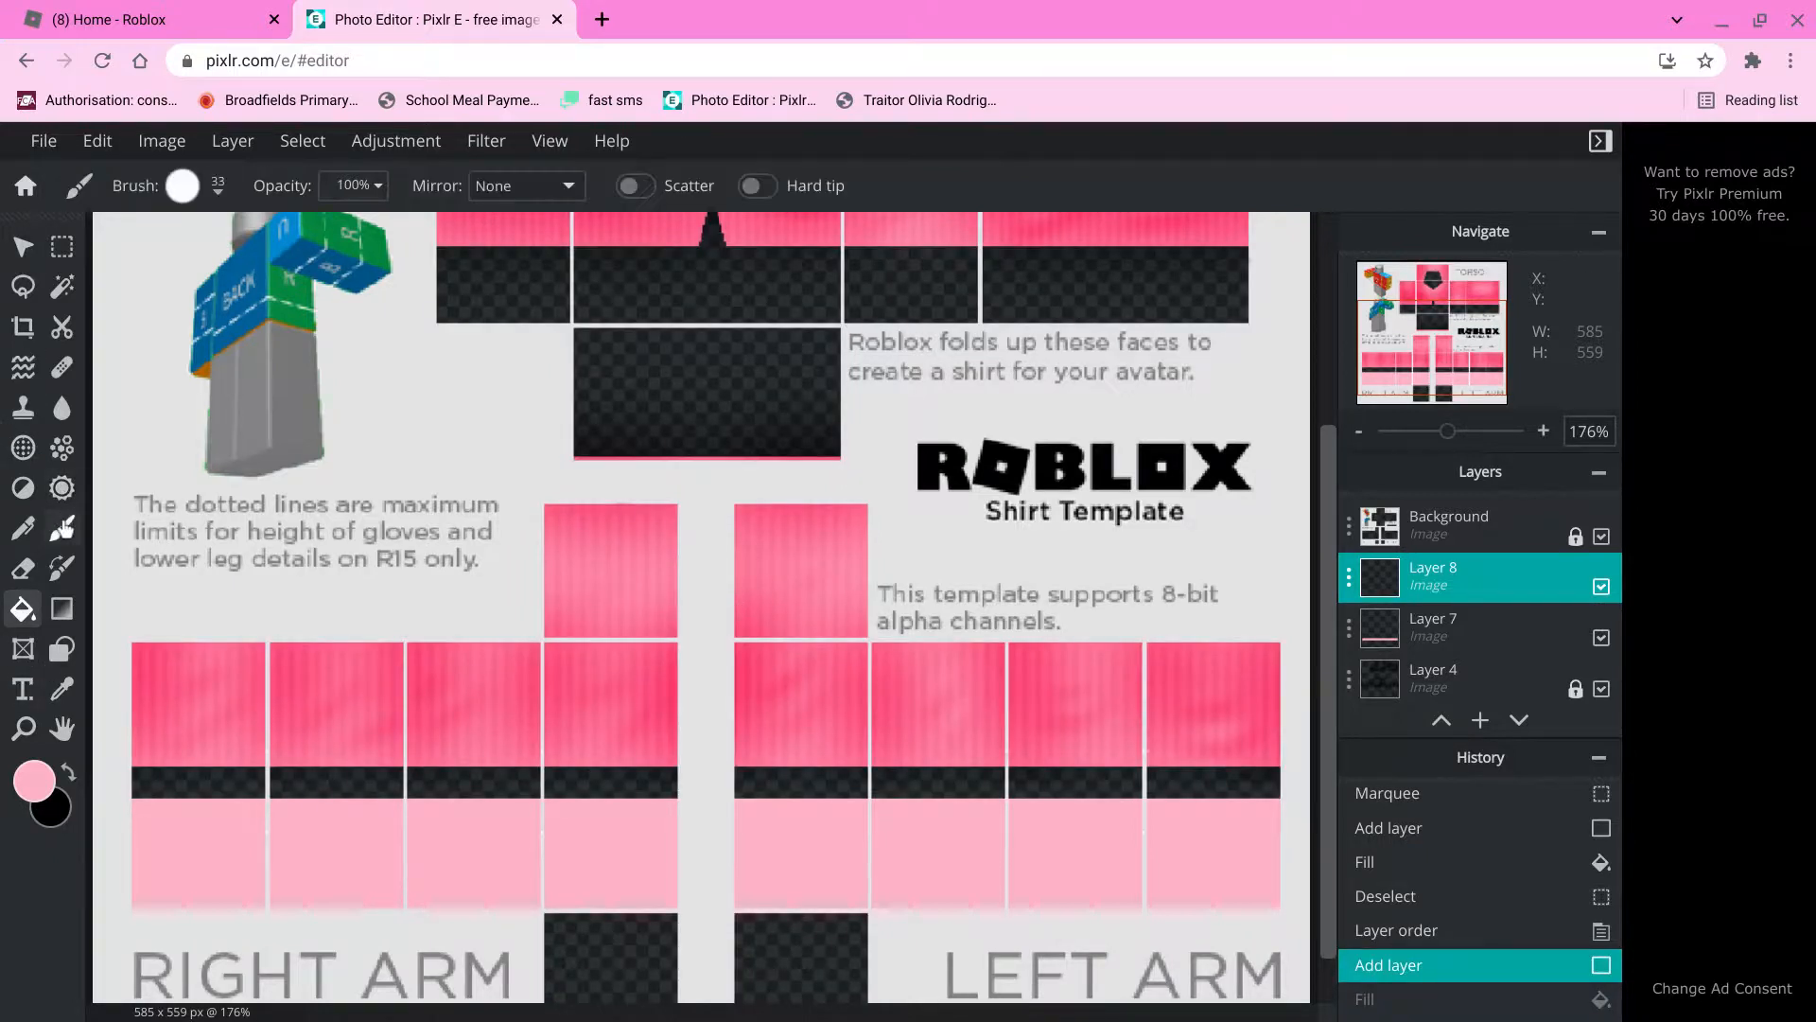
click(65, 774)
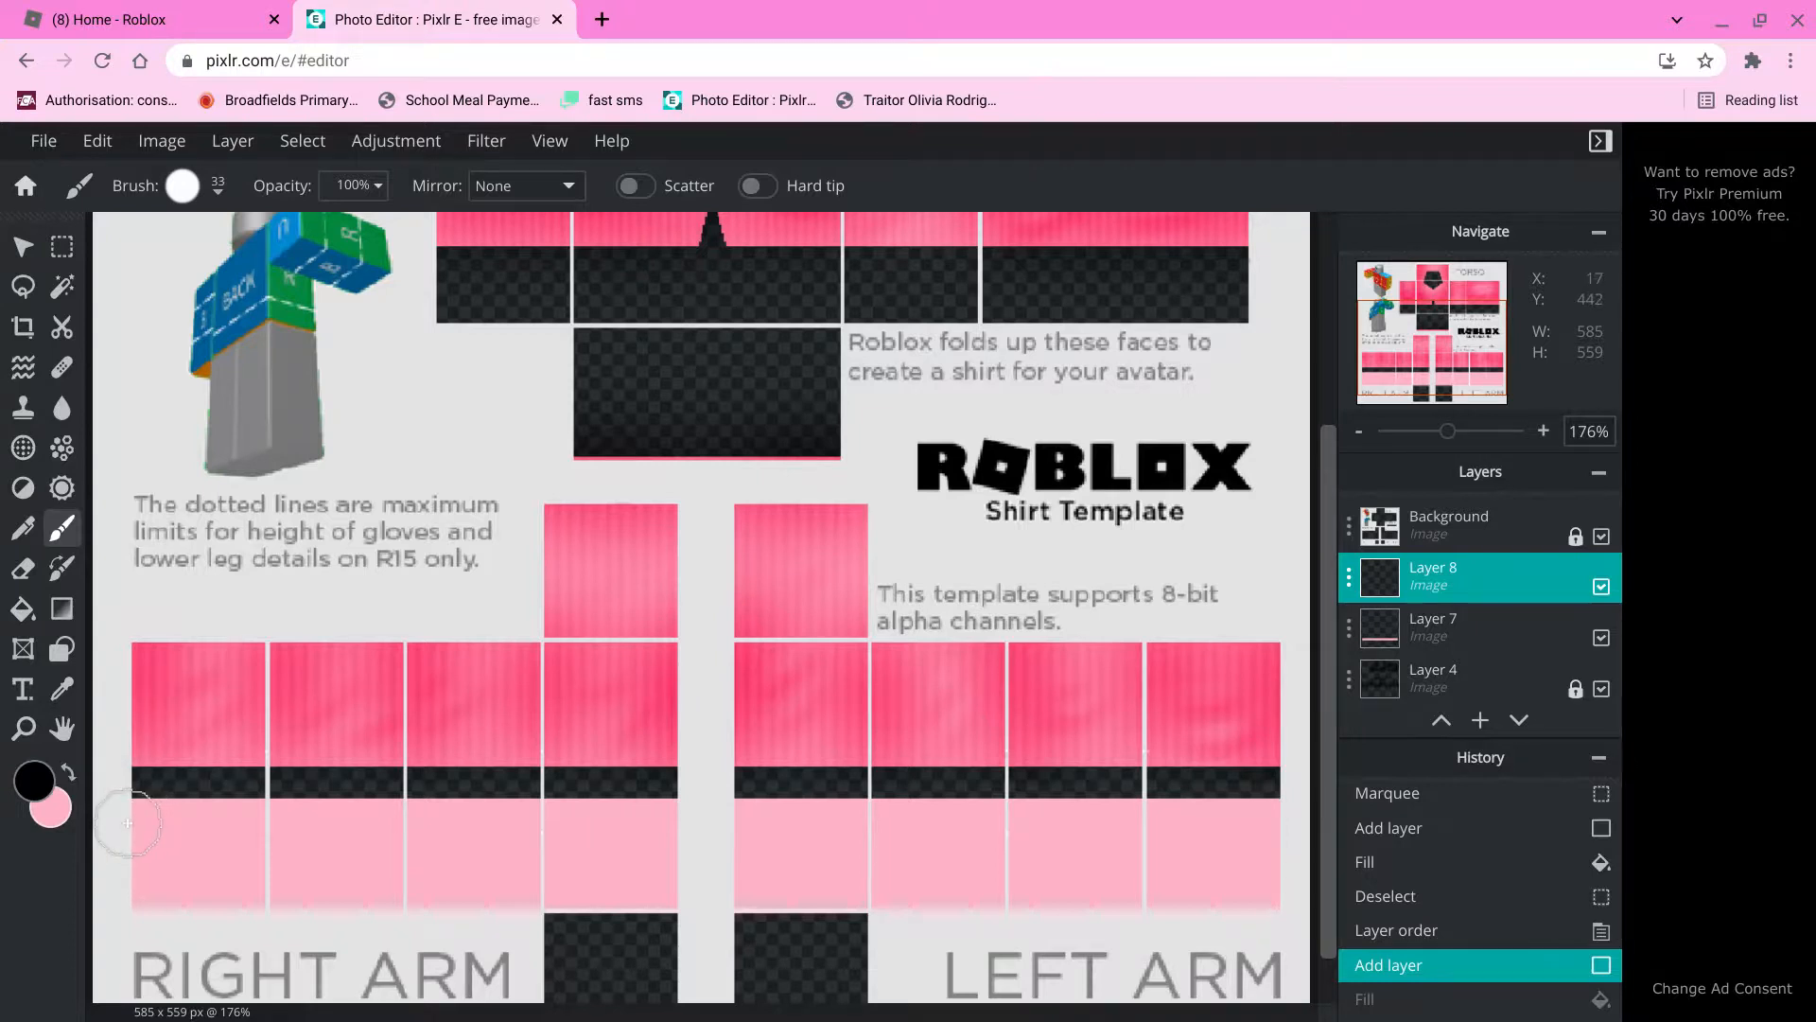
click(227, 192)
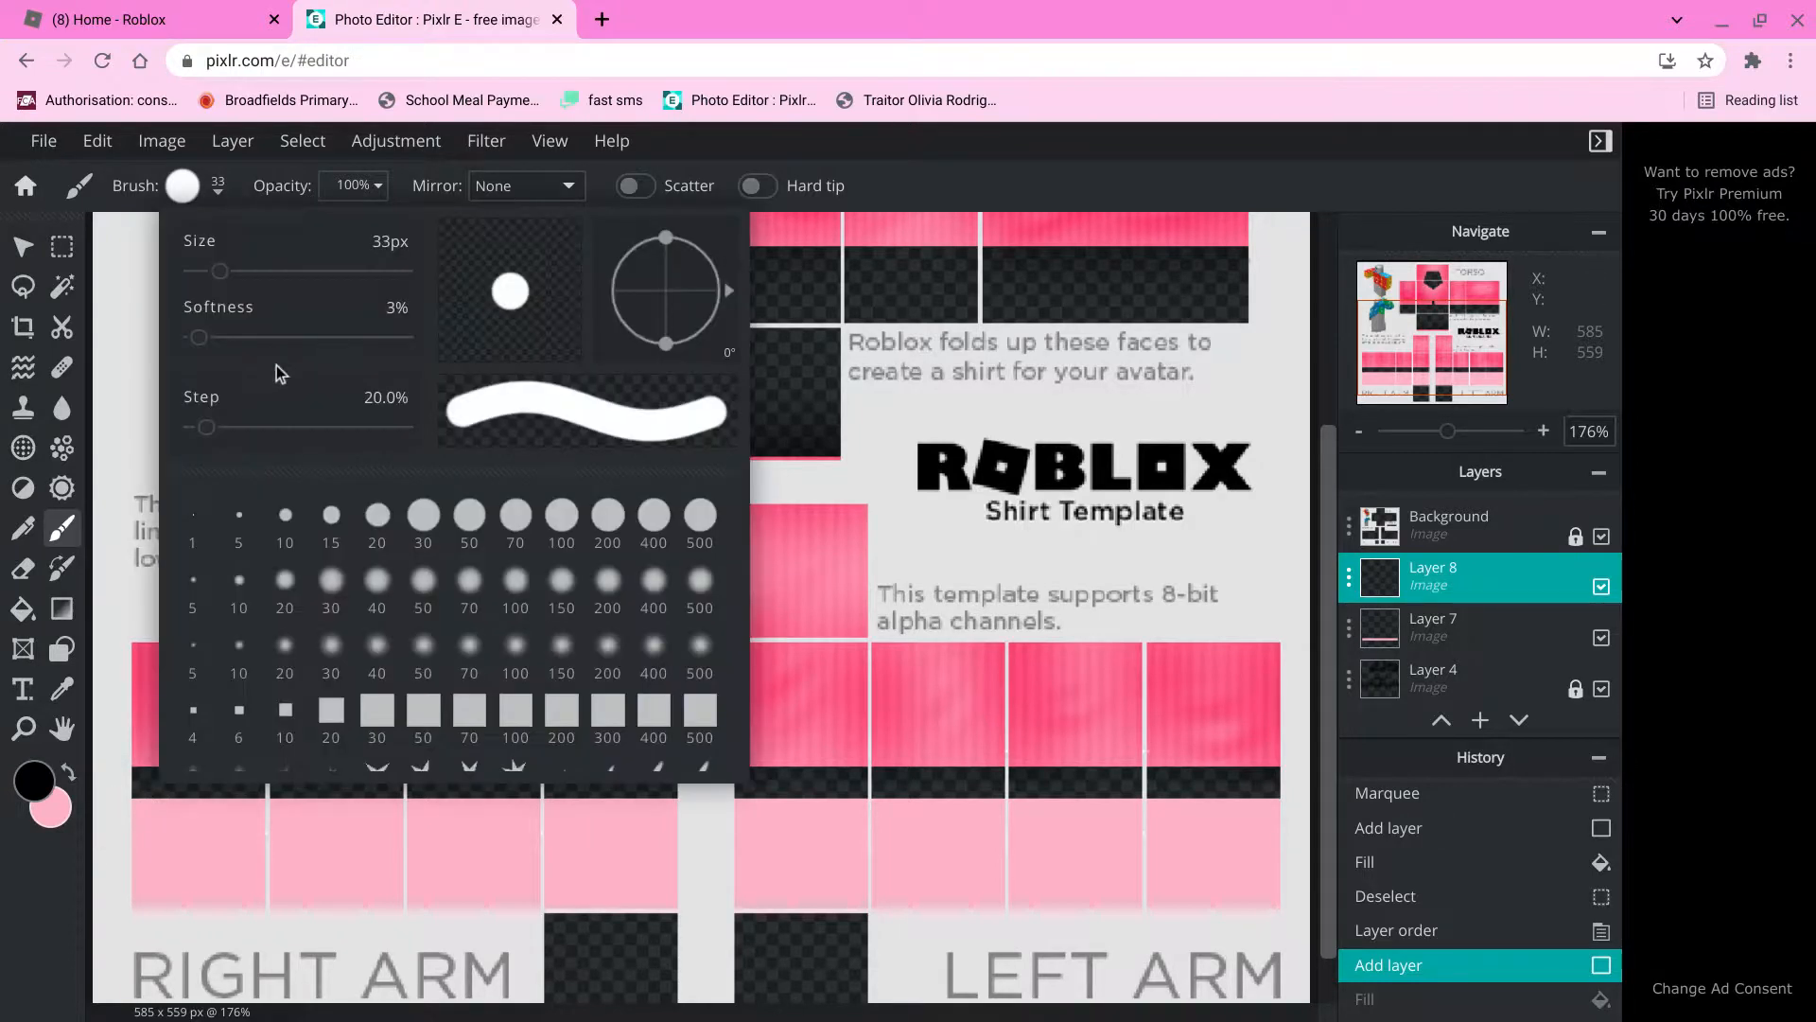
click(209, 272)
drag(210, 280, 201, 274)
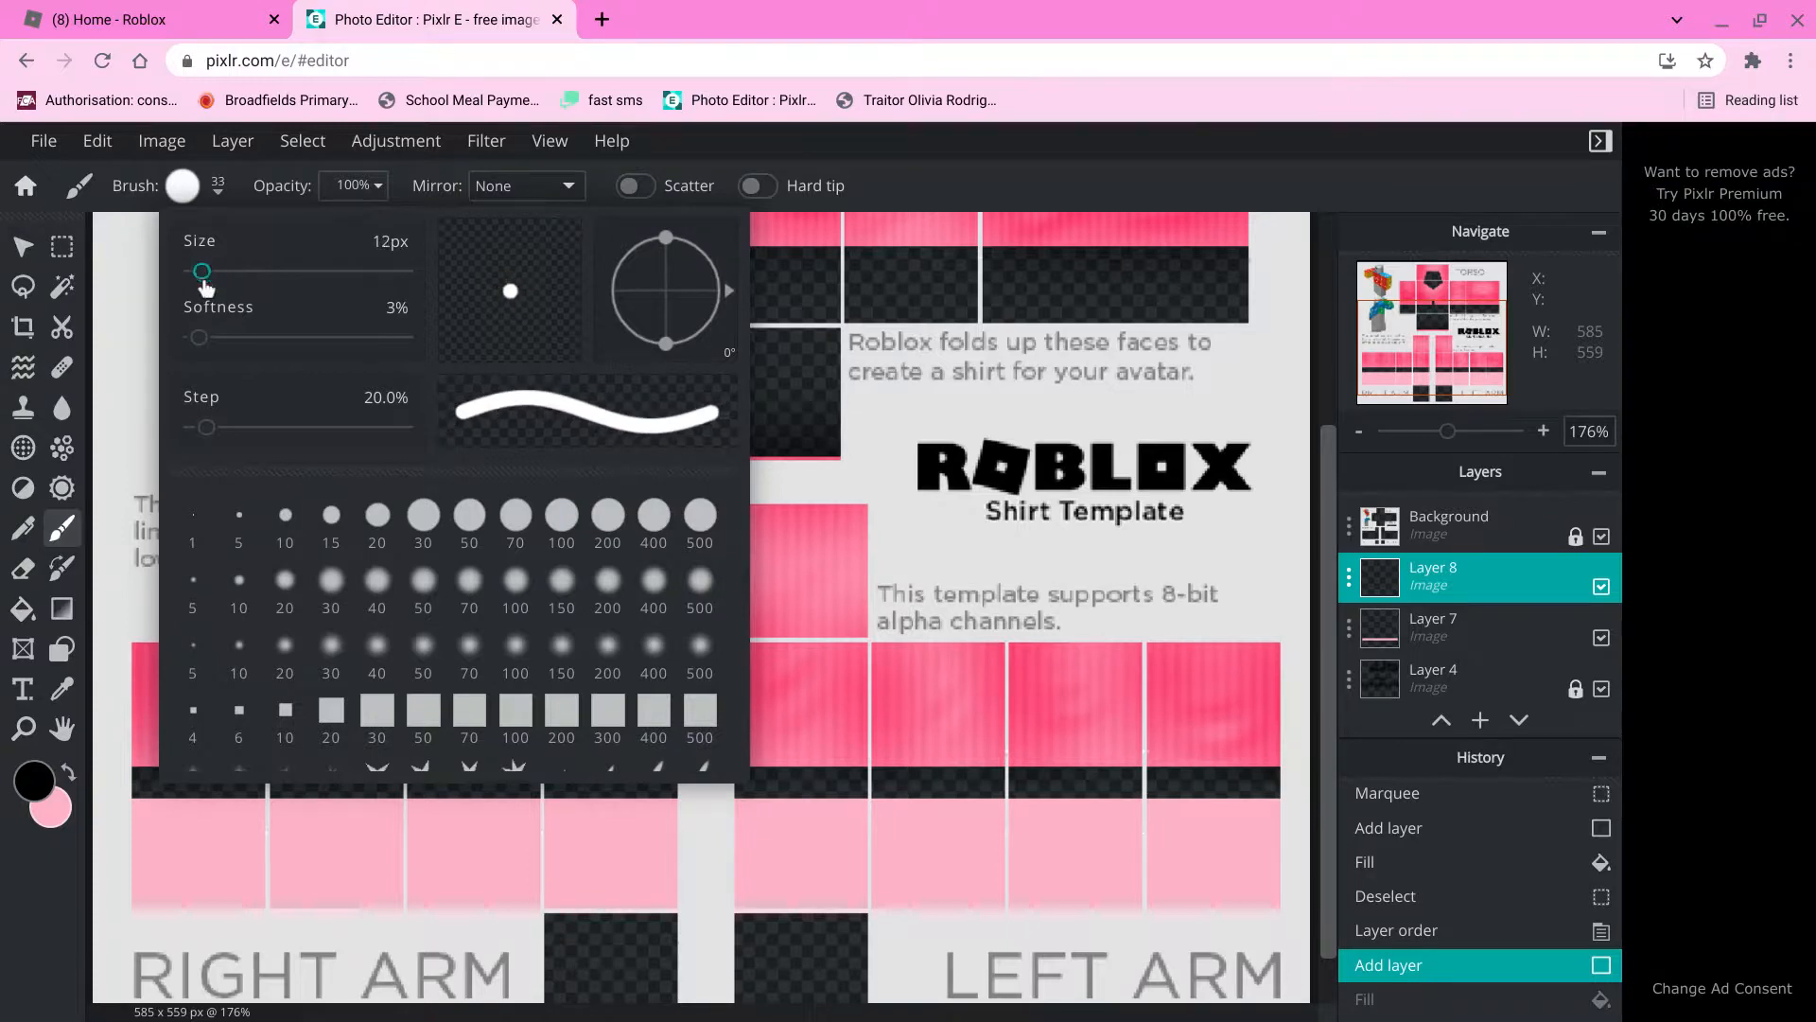
click(129, 417)
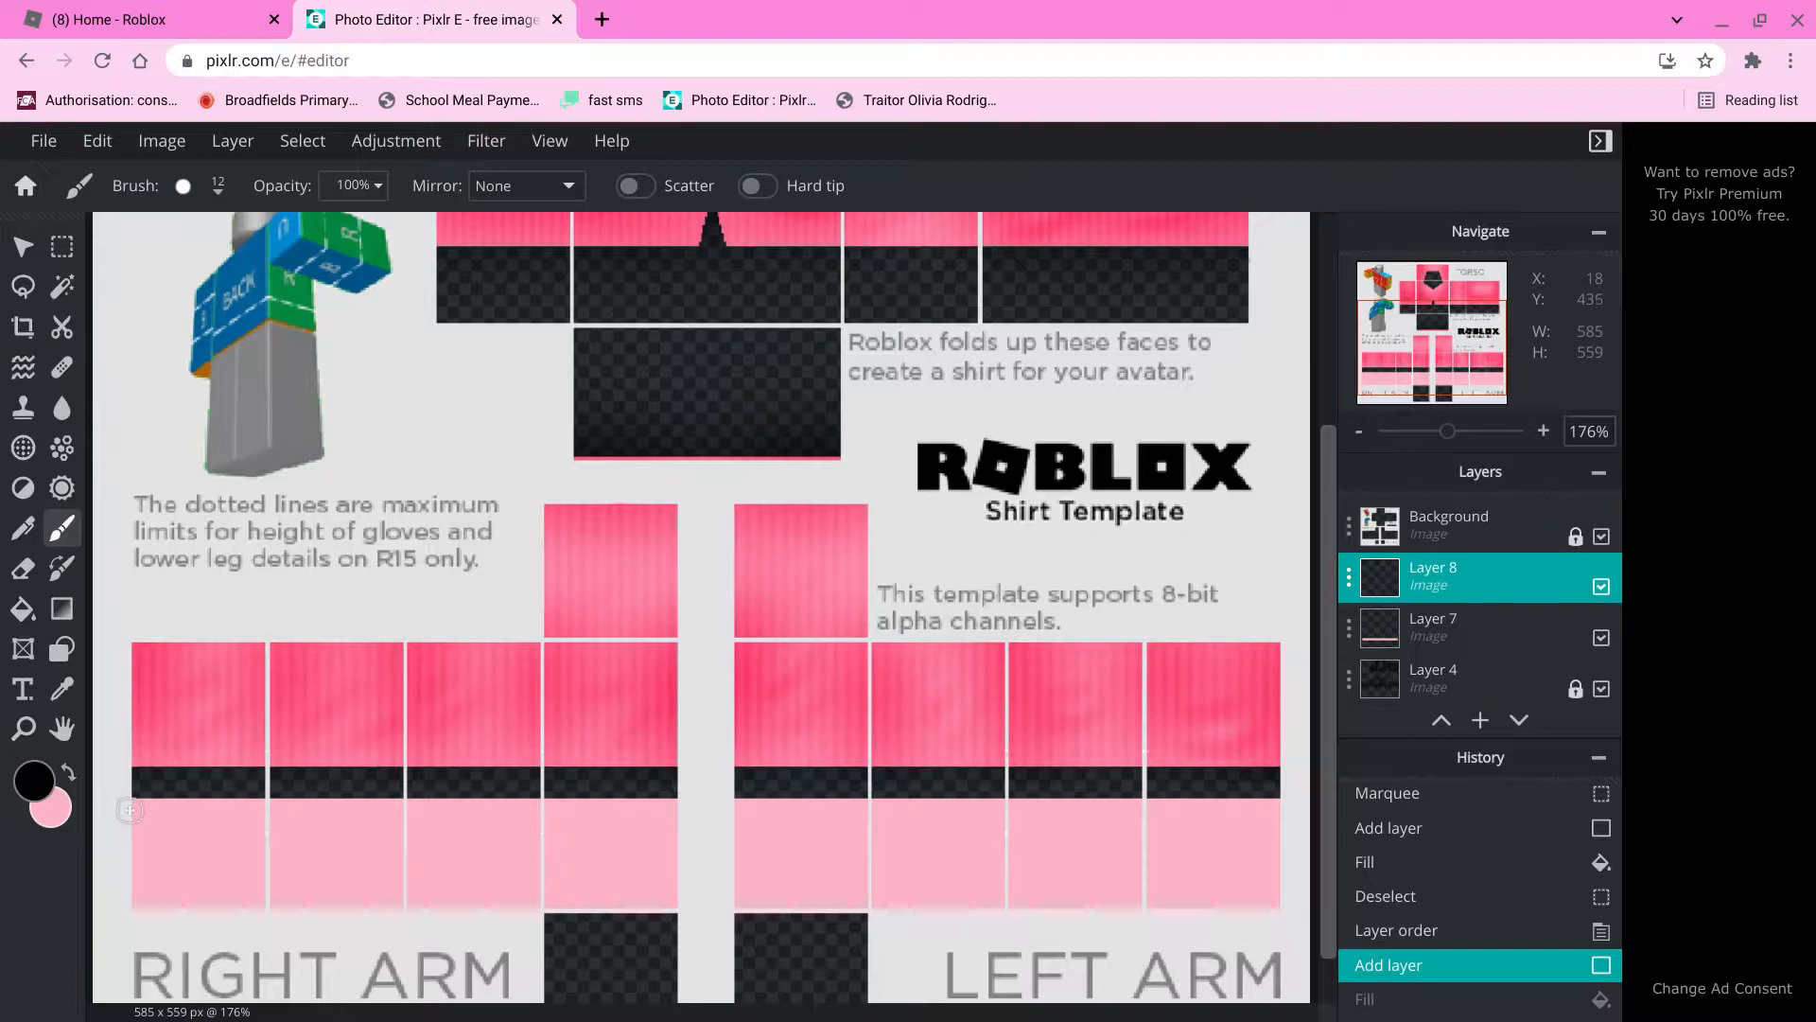
Paint black shading strokes along the vertical and upper edges of both arms' light-pink lower panels on Layer 8.
drag(131, 807, 135, 906)
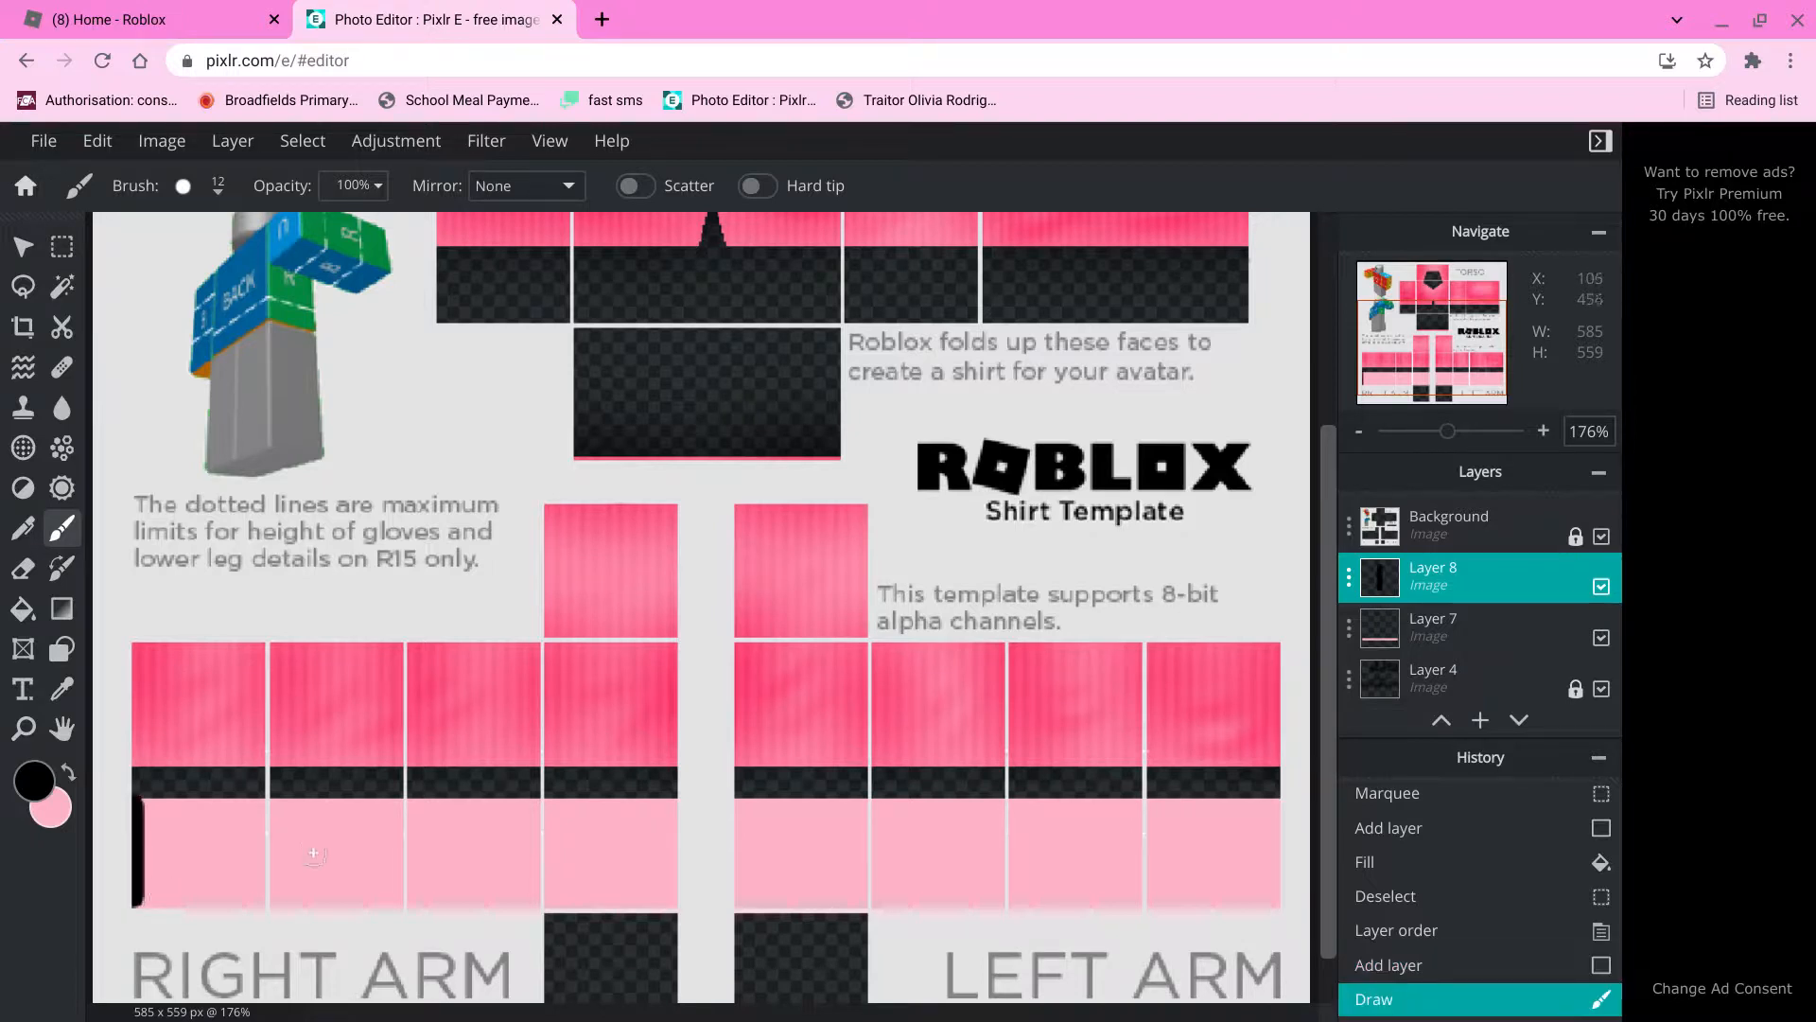
drag(257, 806, 258, 906)
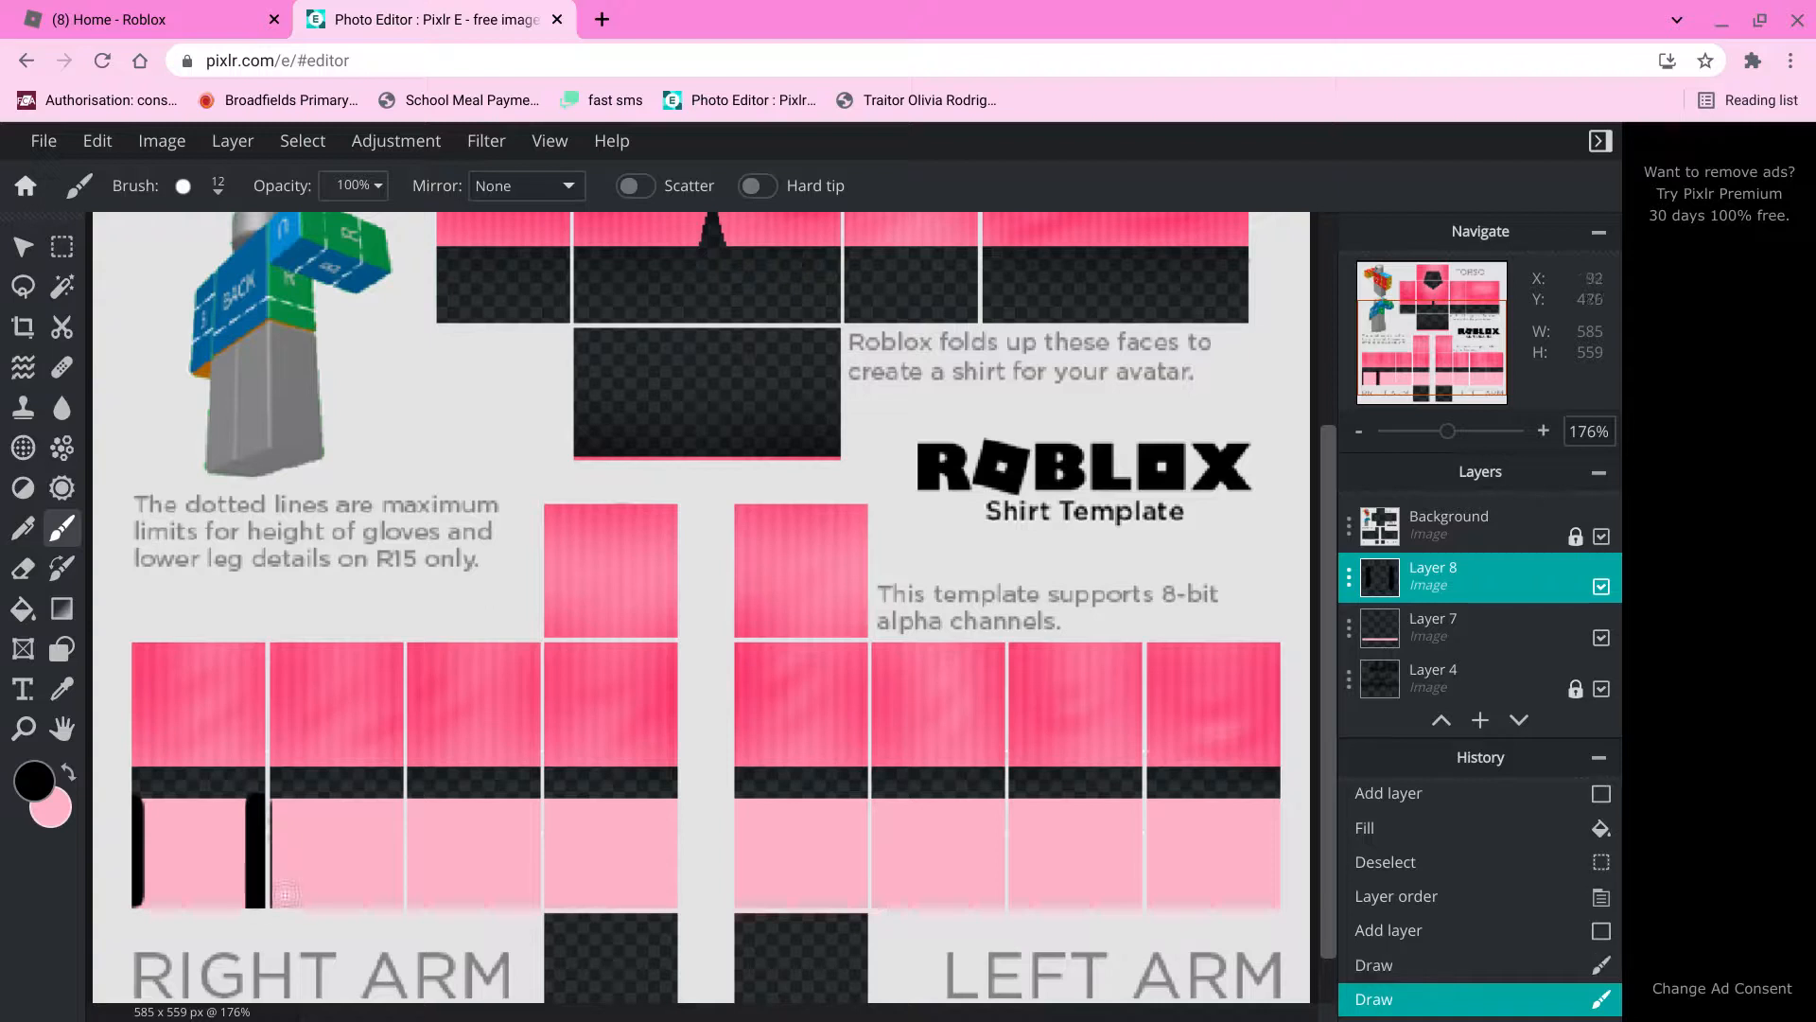
drag(402, 810, 402, 922)
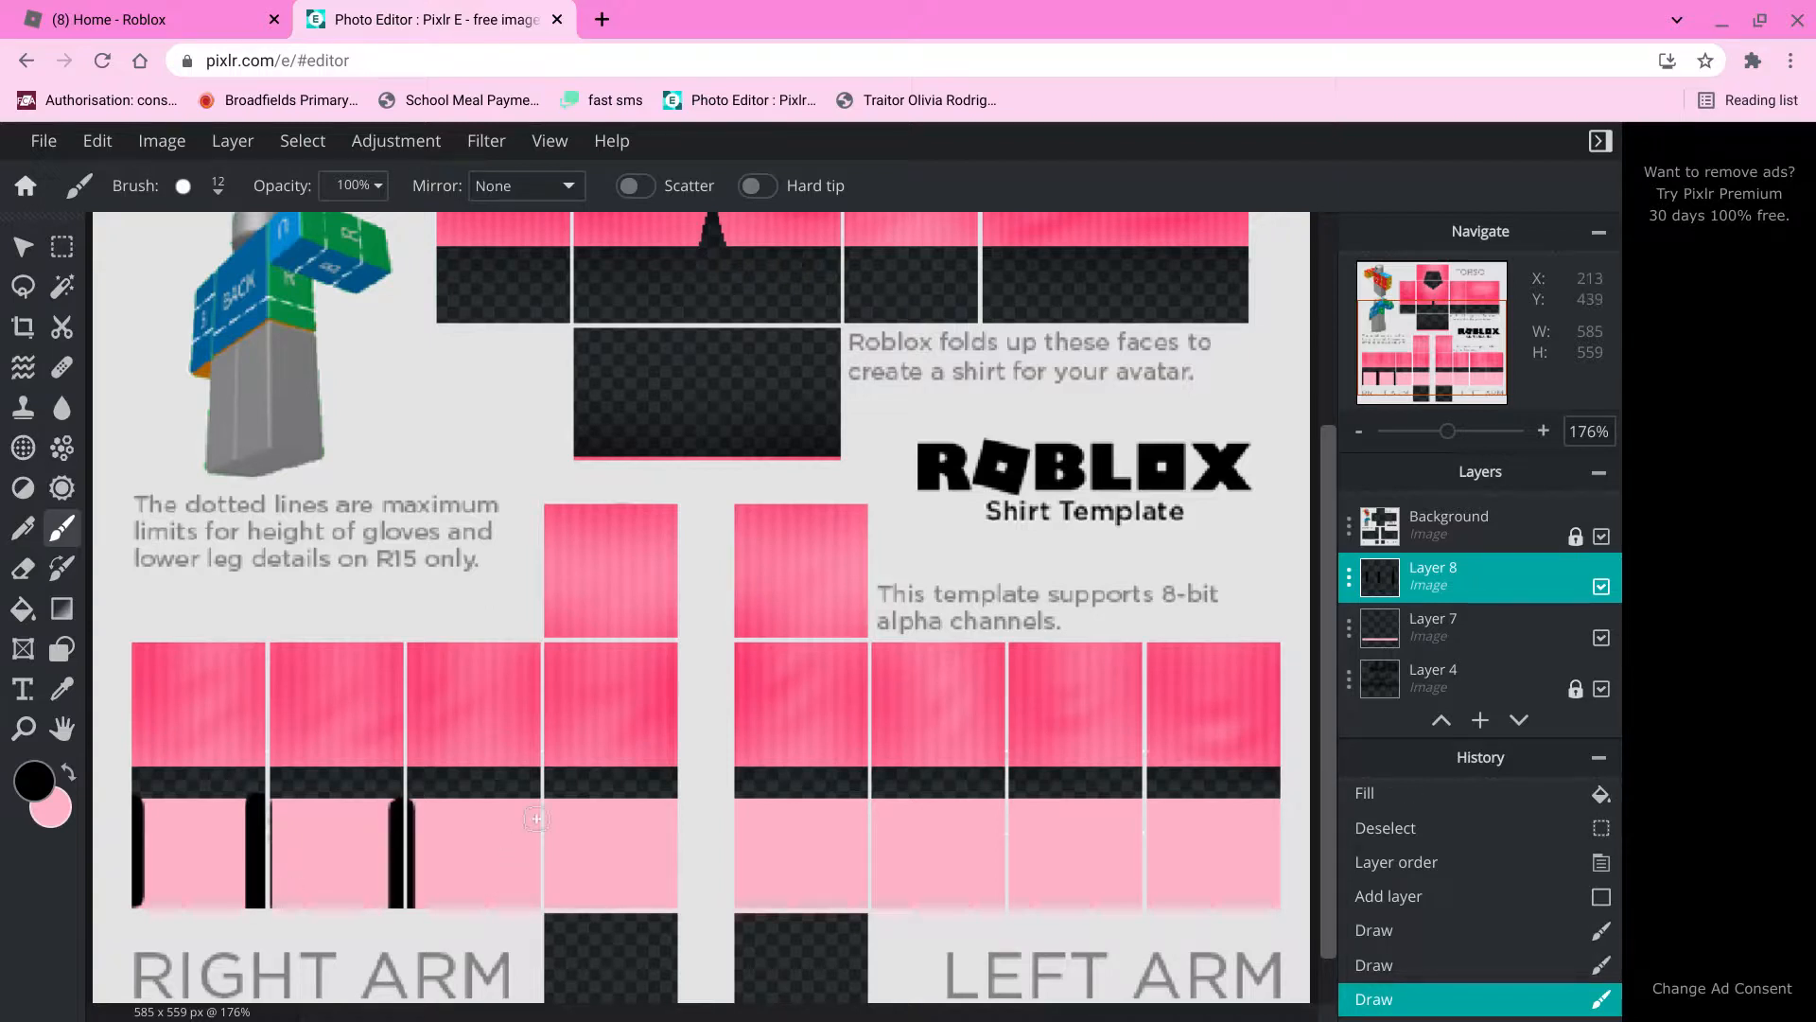
drag(539, 810, 533, 913)
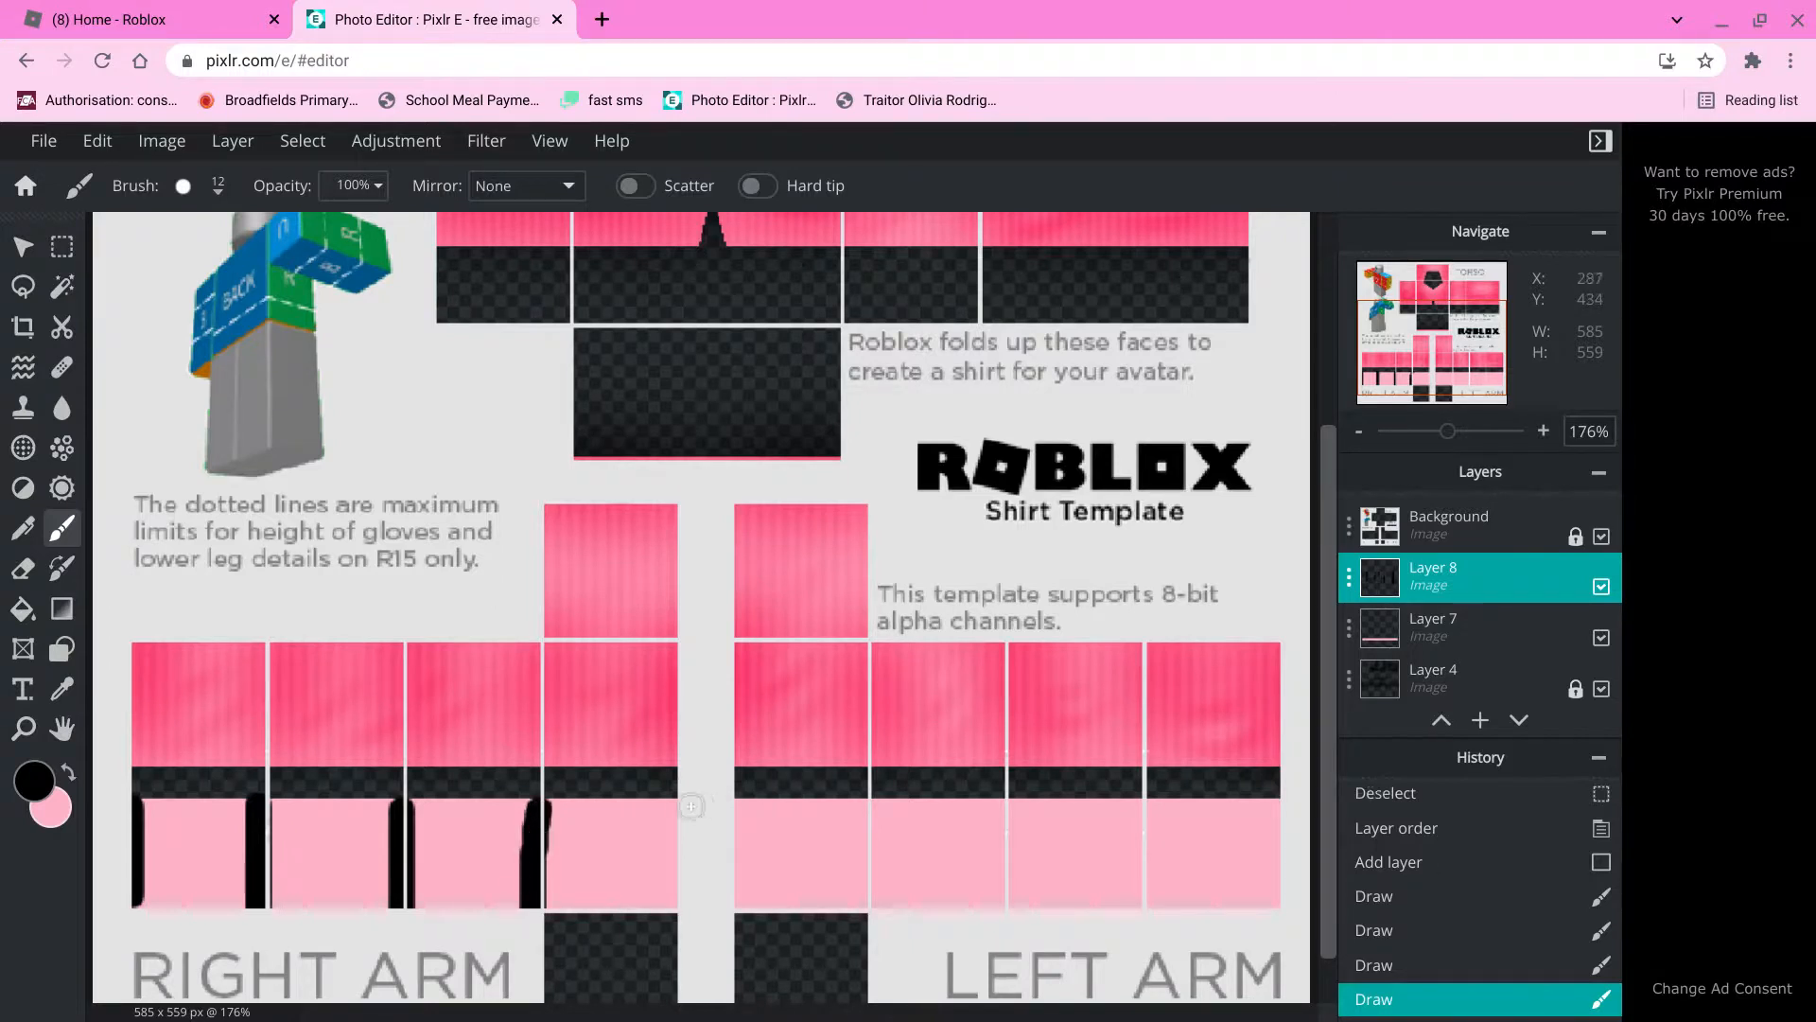
drag(673, 808, 670, 910)
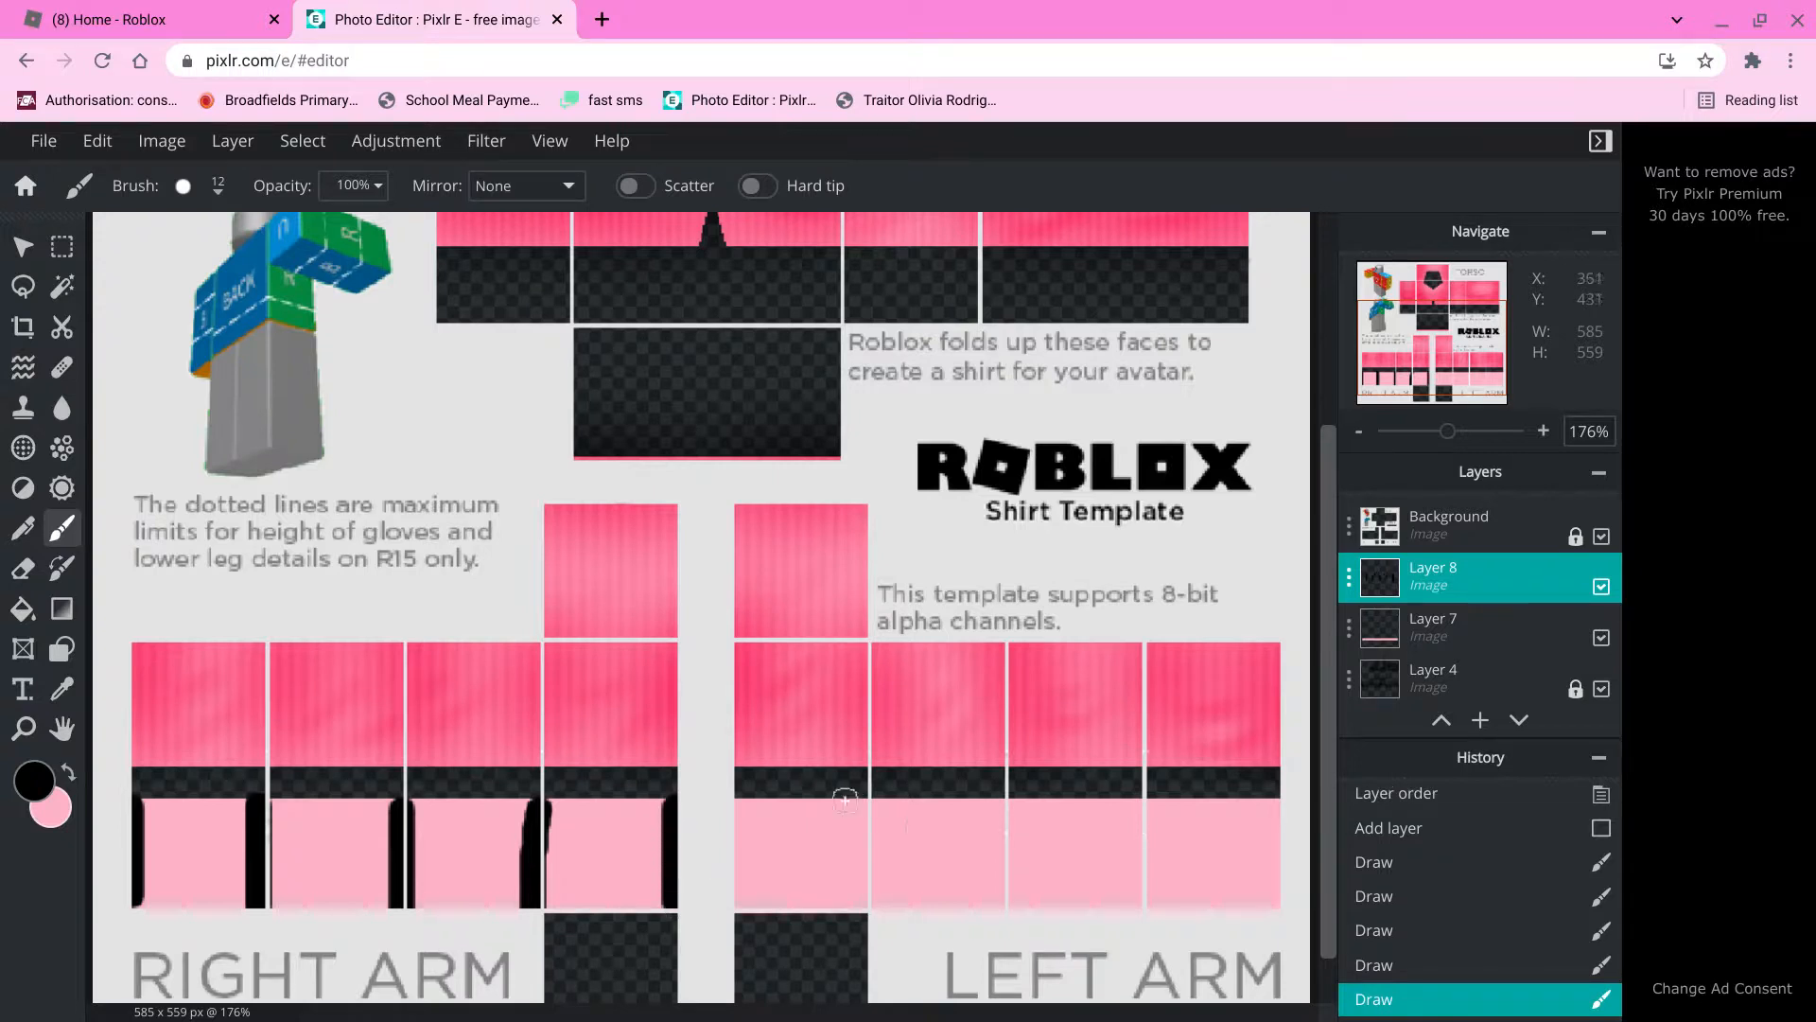
drag(871, 806, 870, 903)
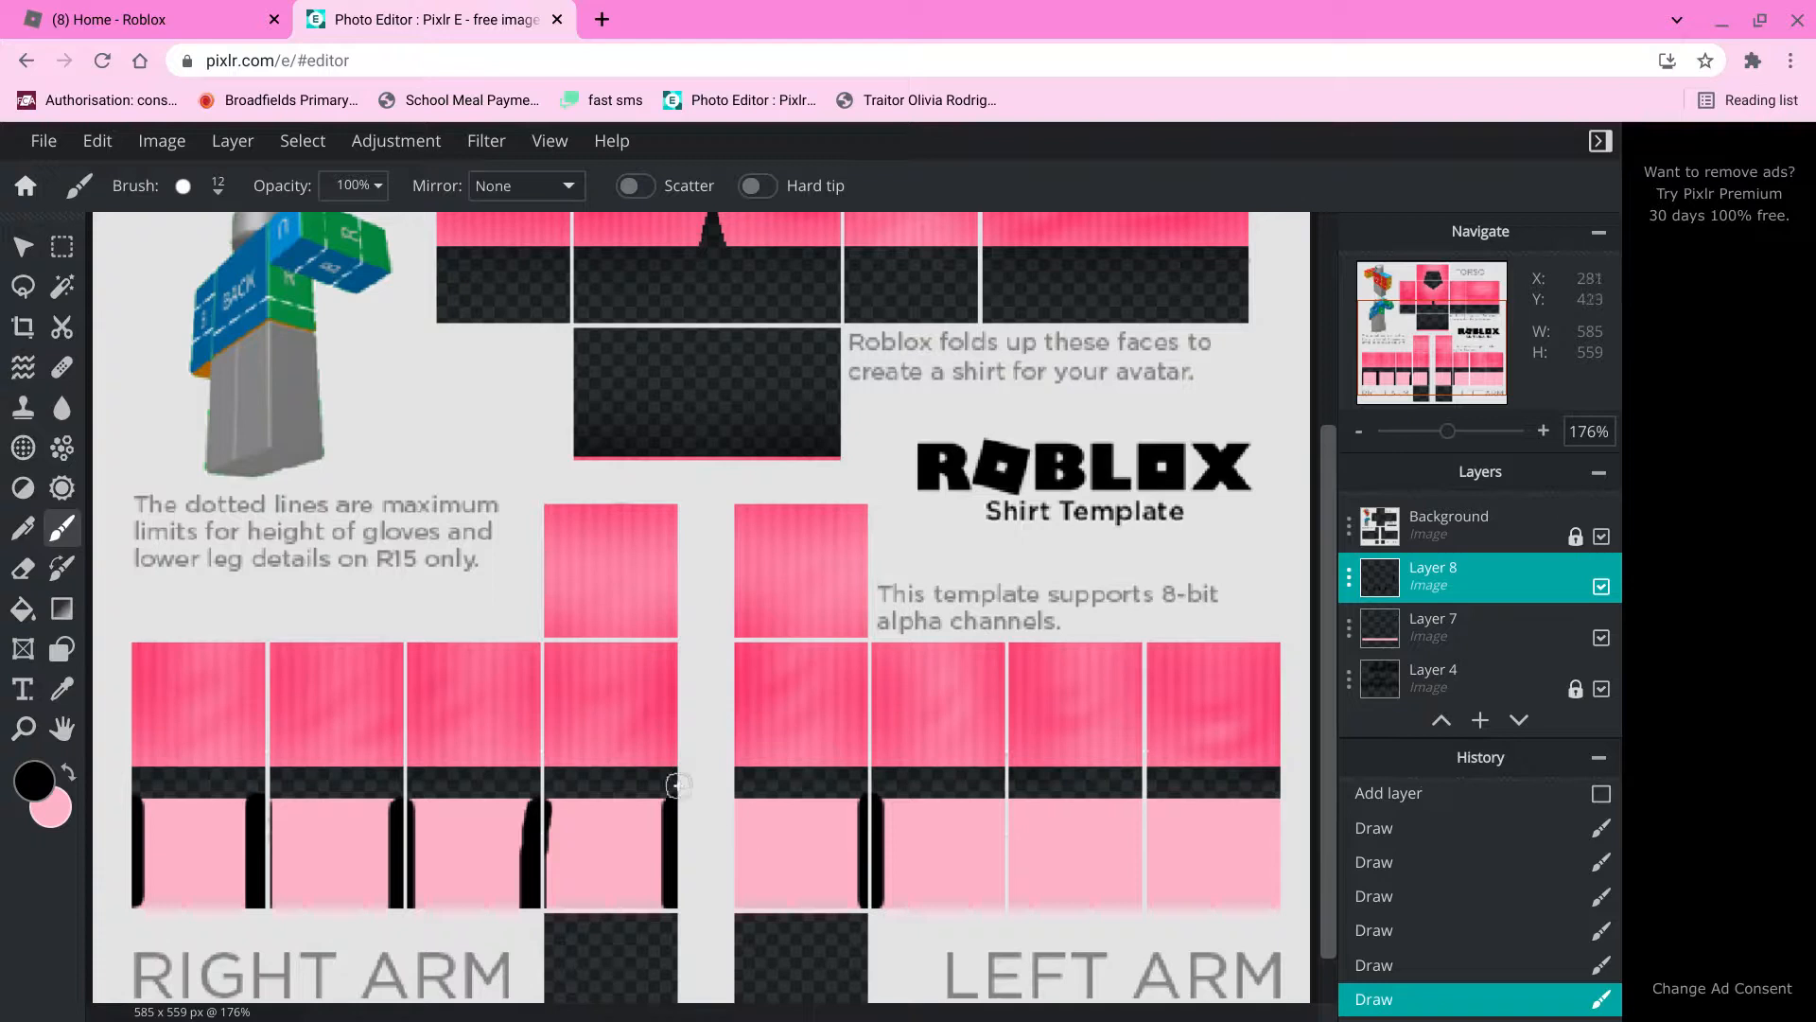
drag(649, 806, 145, 812)
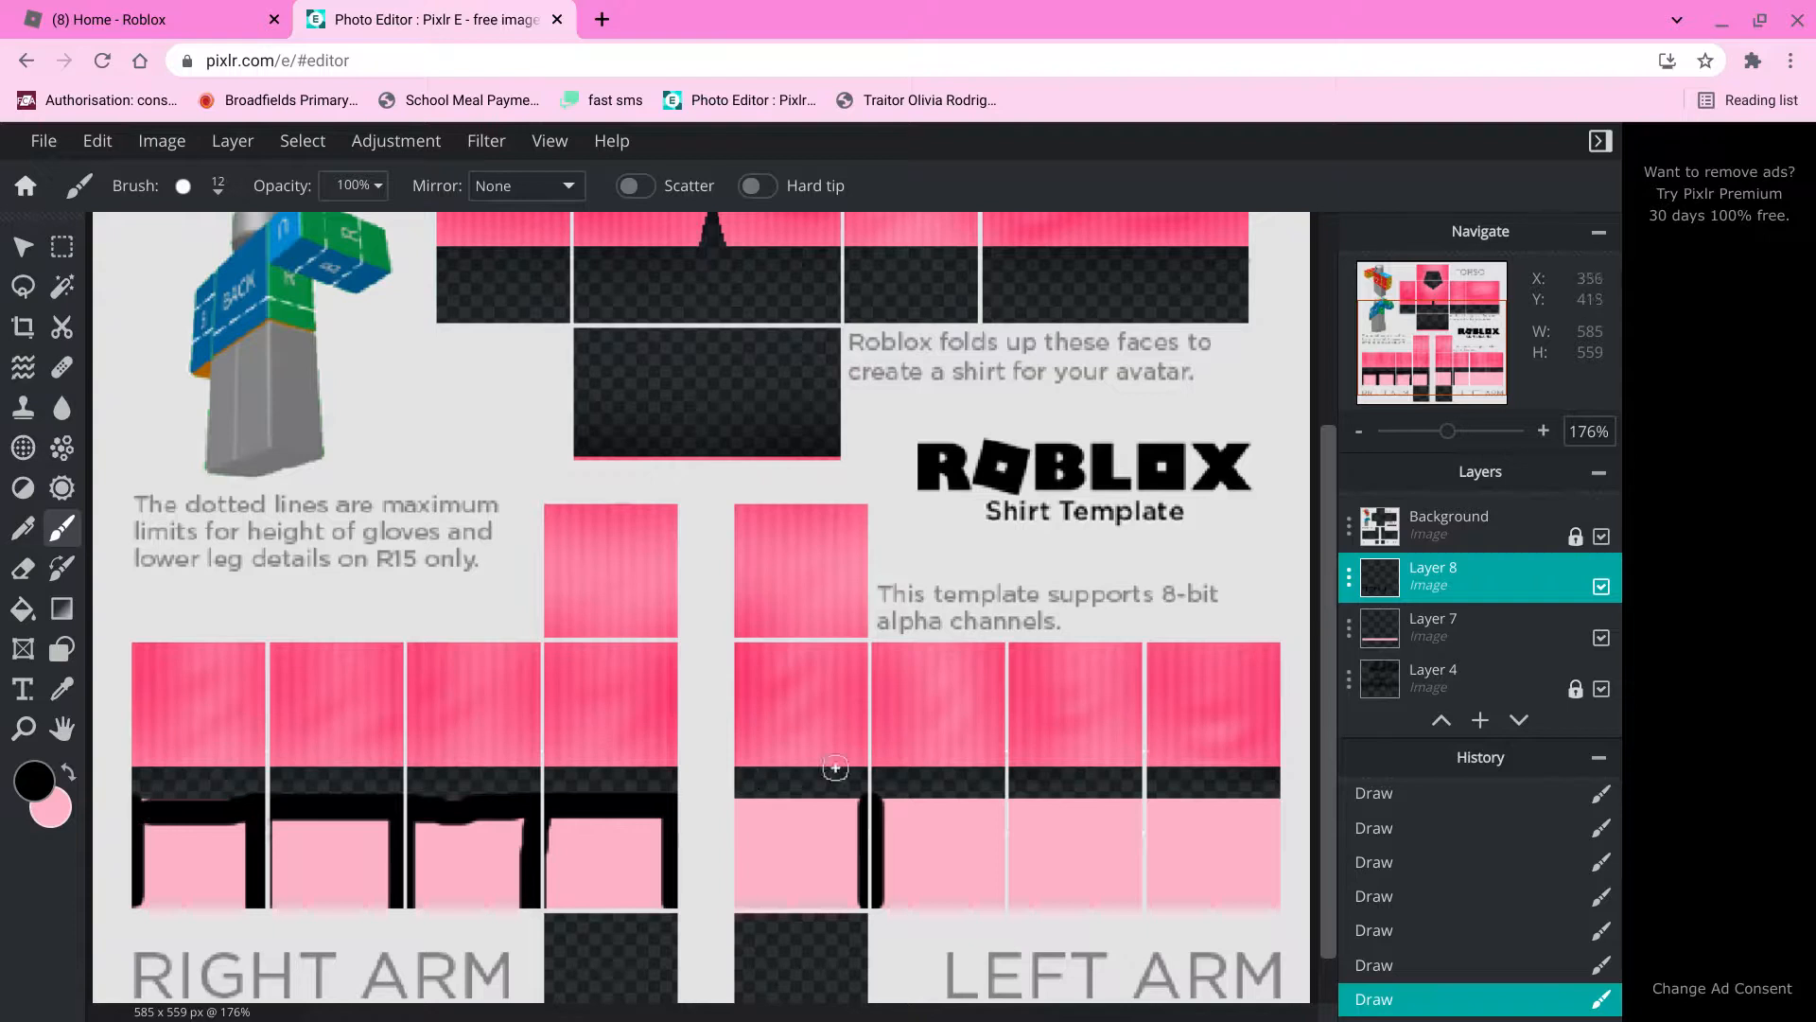
drag(885, 805, 1269, 805)
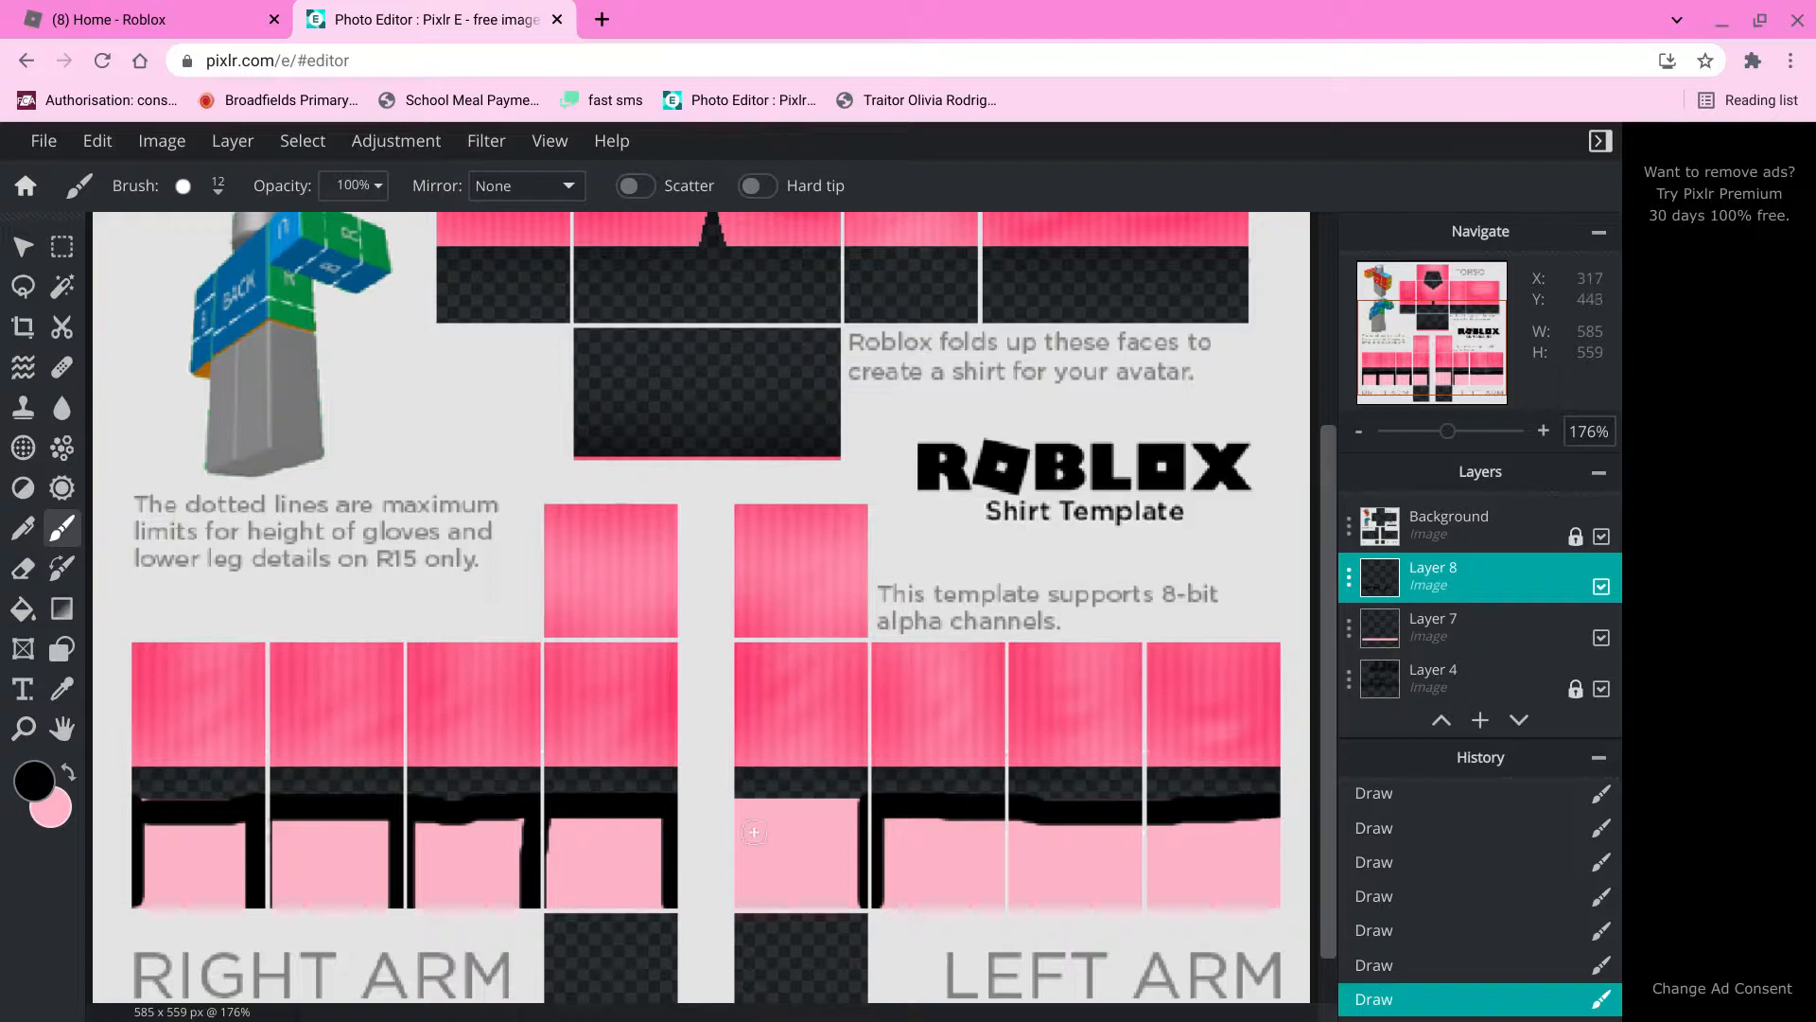
drag(734, 804, 861, 803)
drag(746, 813, 729, 897)
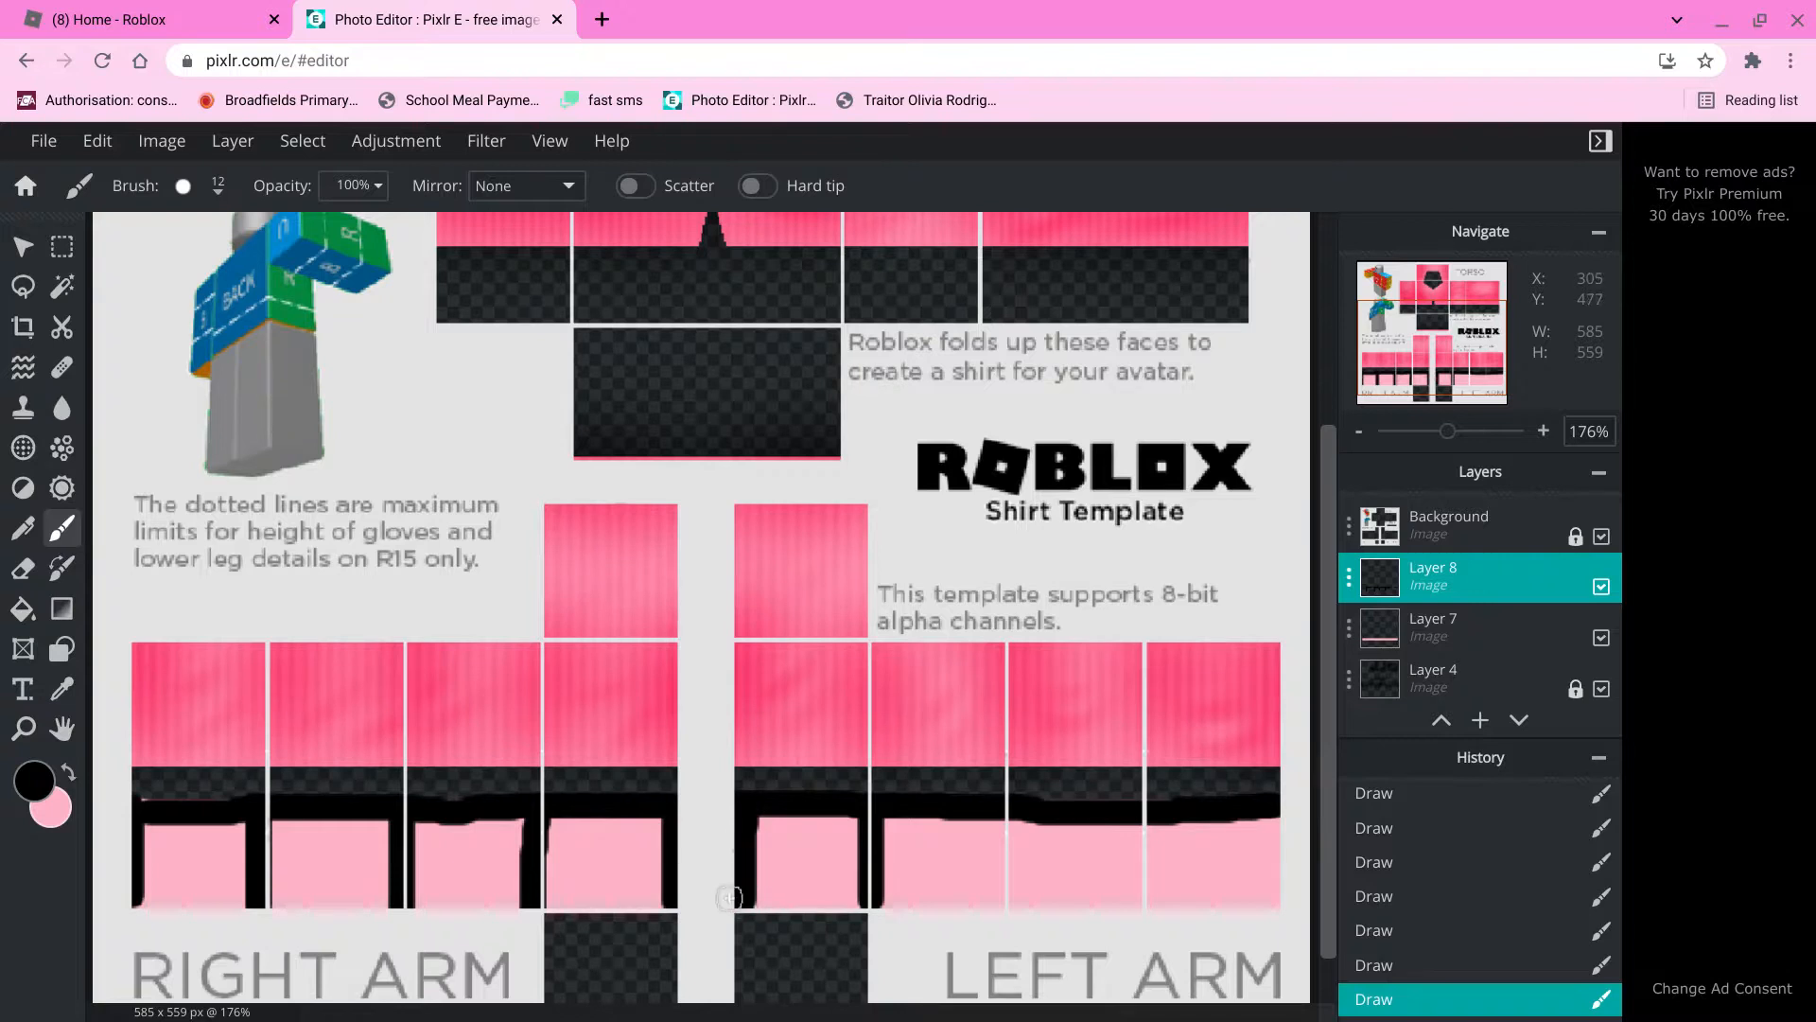
drag(535, 802, 548, 906)
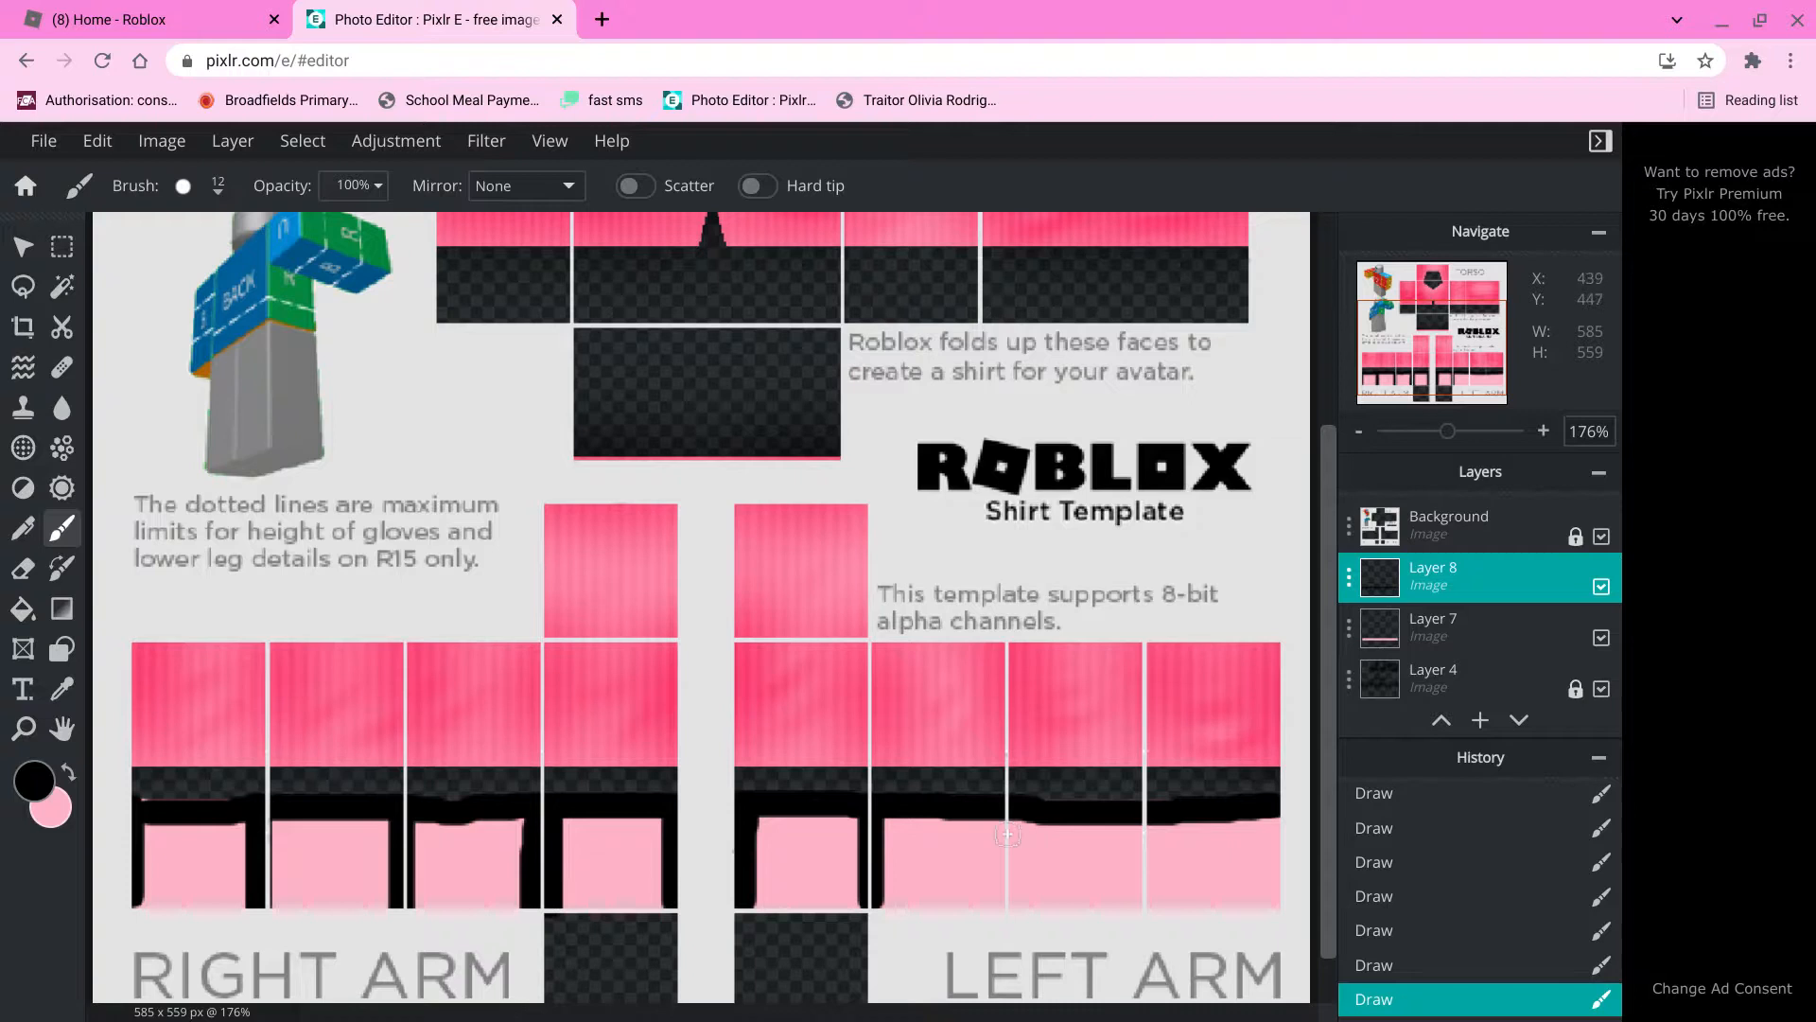
drag(998, 813, 1013, 908)
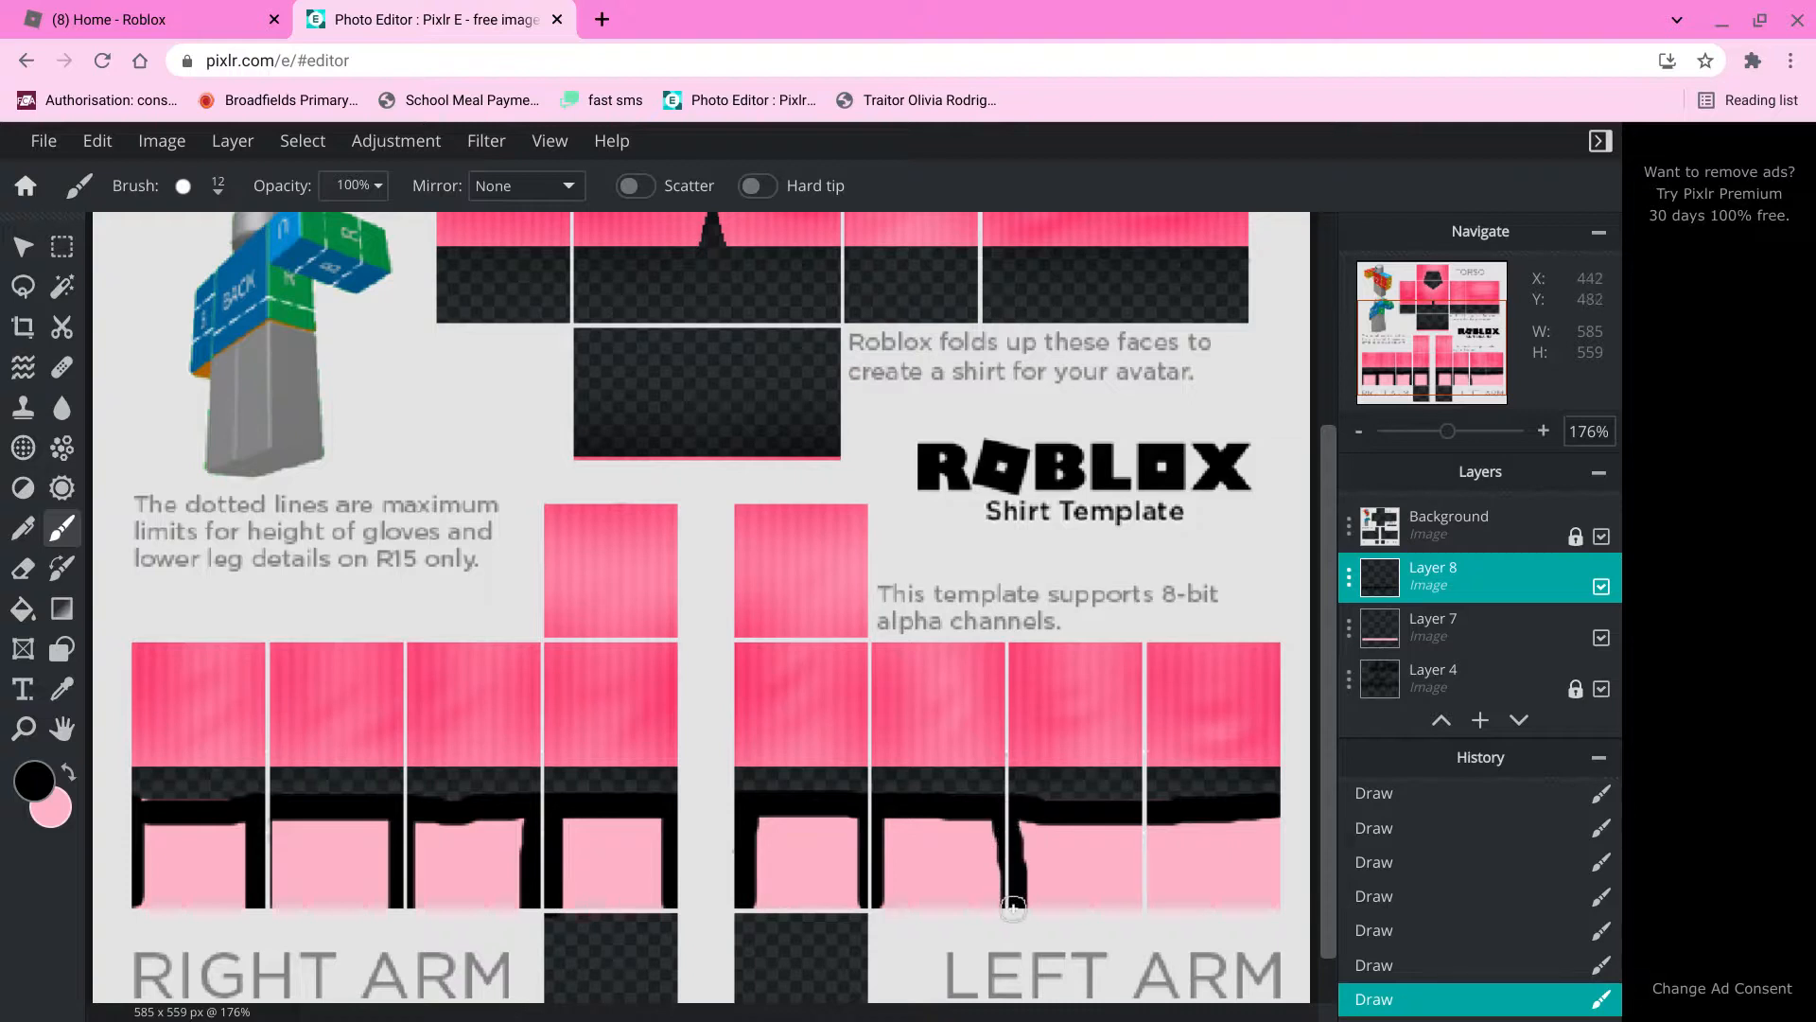
drag(1136, 829, 1139, 910)
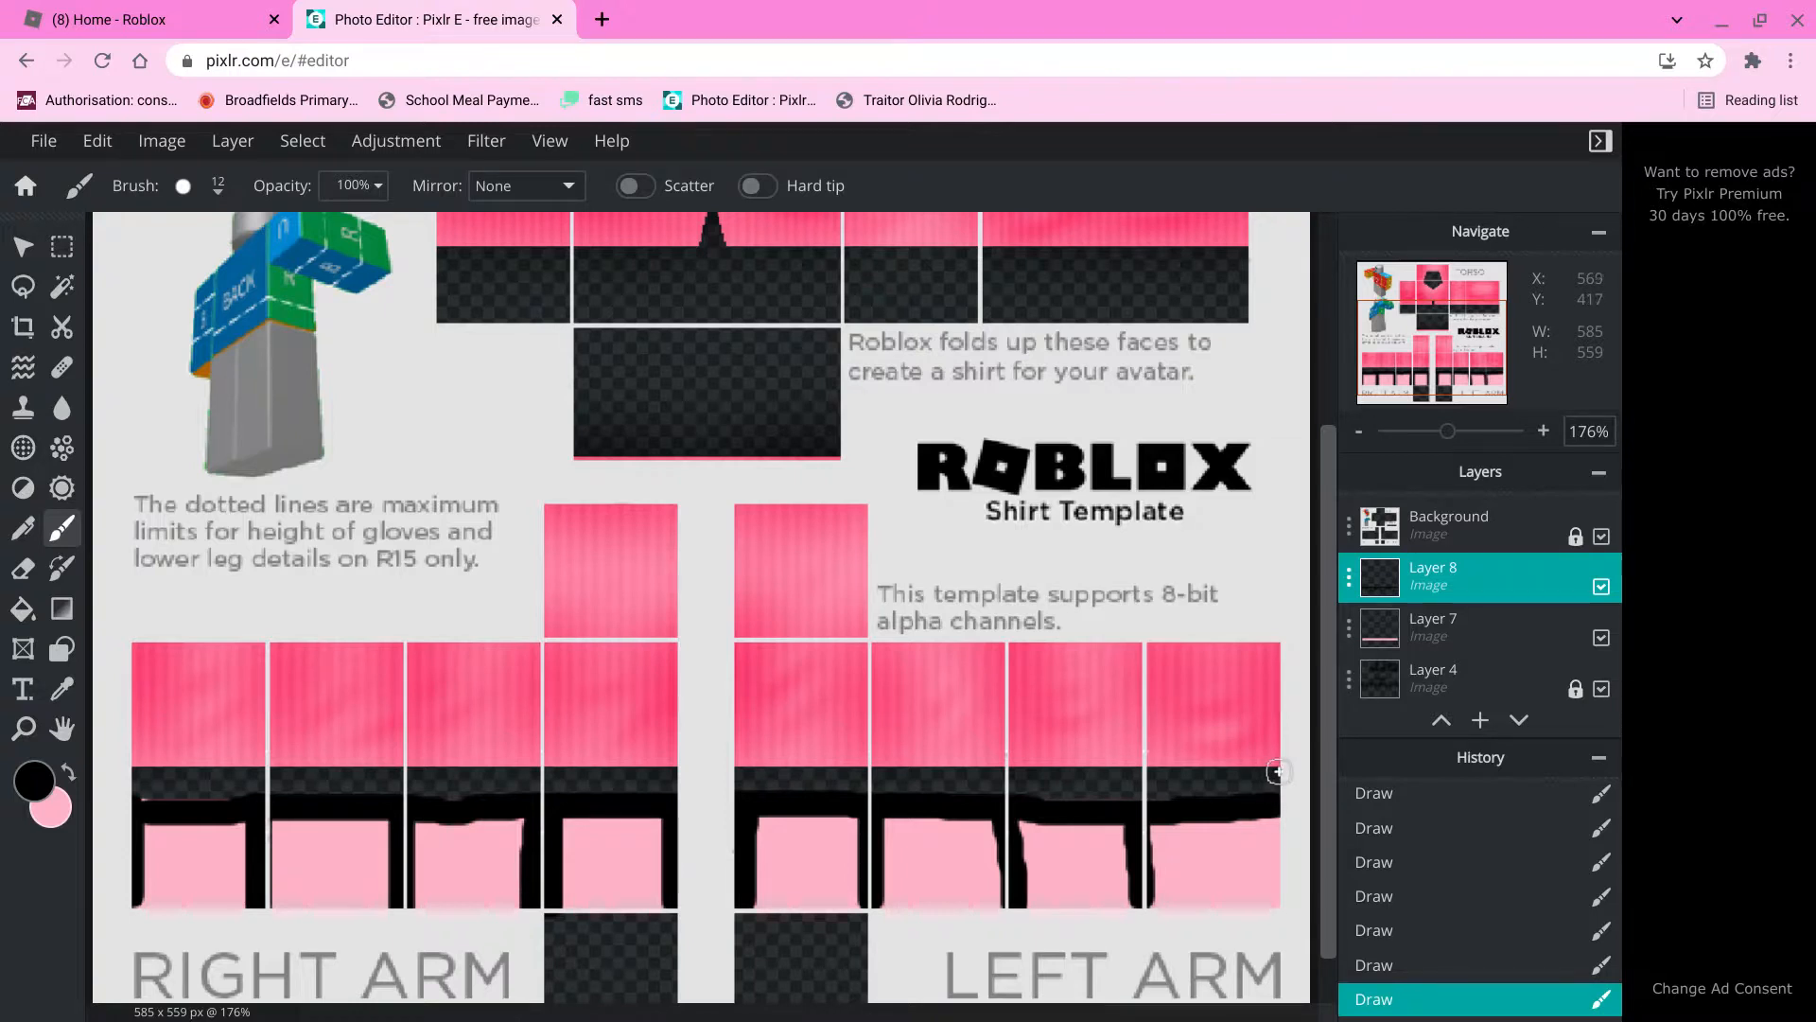
drag(1273, 822, 1270, 910)
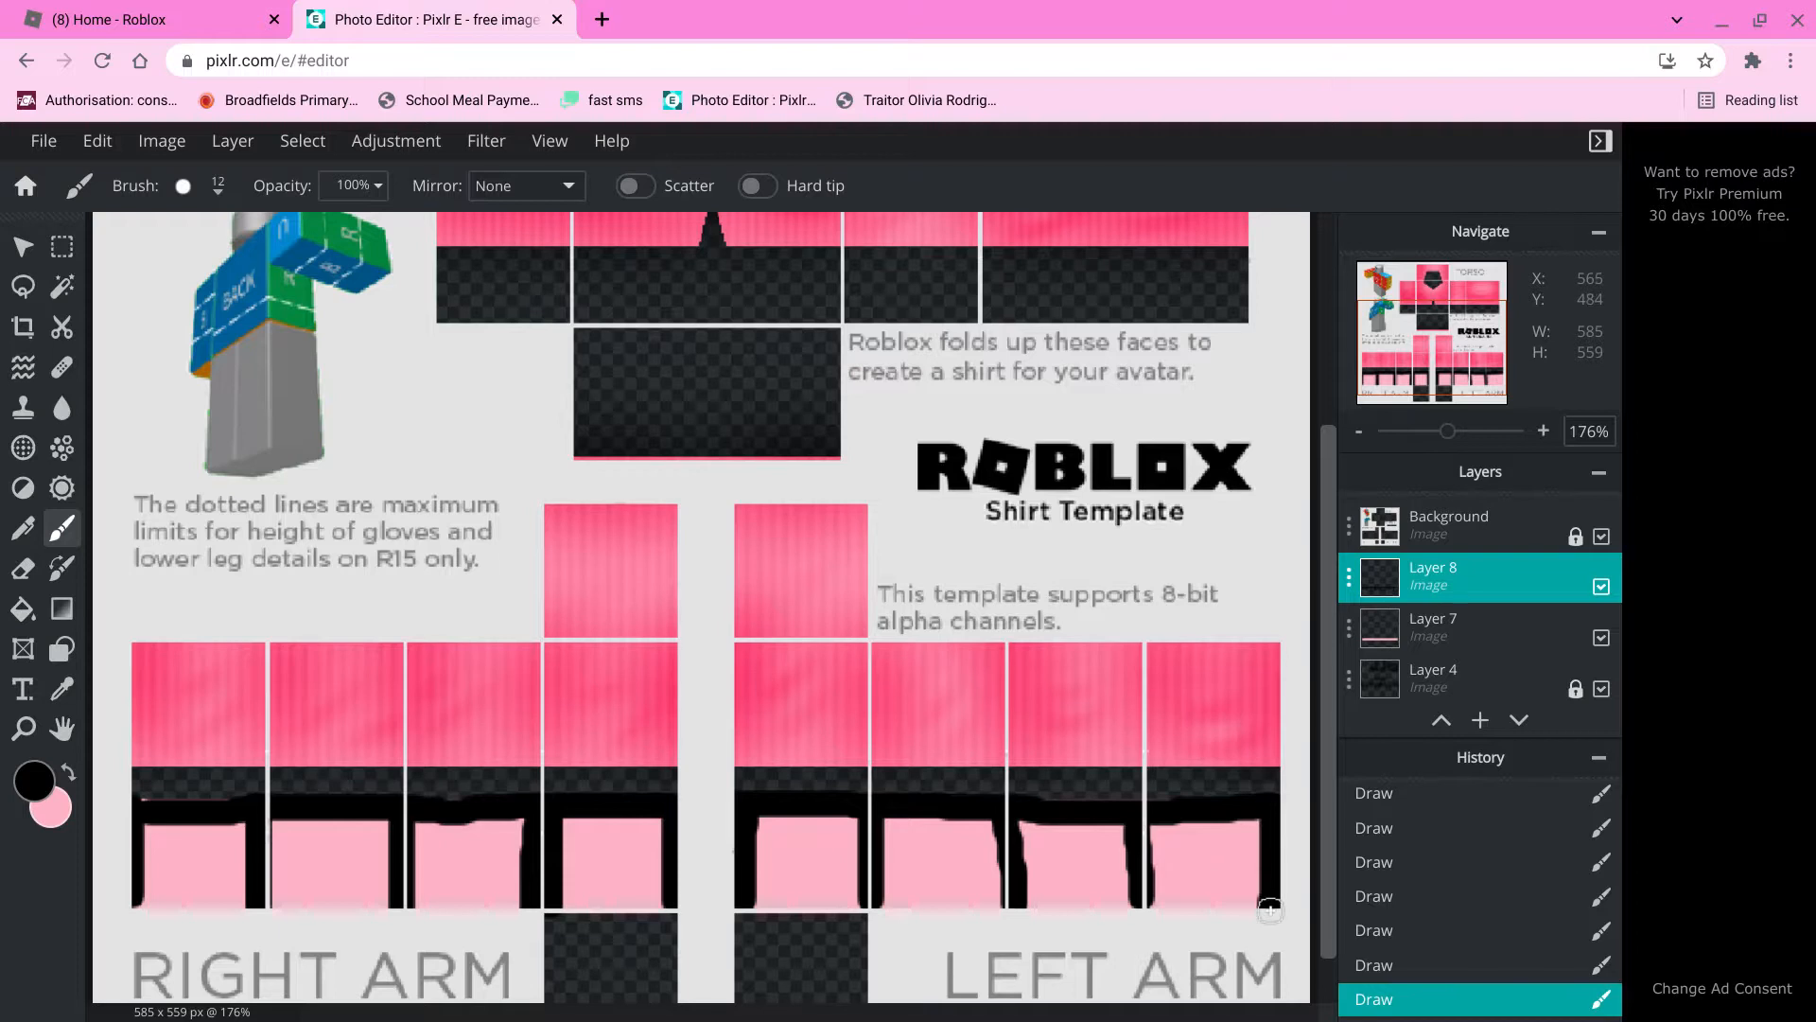
Set Layer 8's blend mode to Overlay.
click(1419, 579)
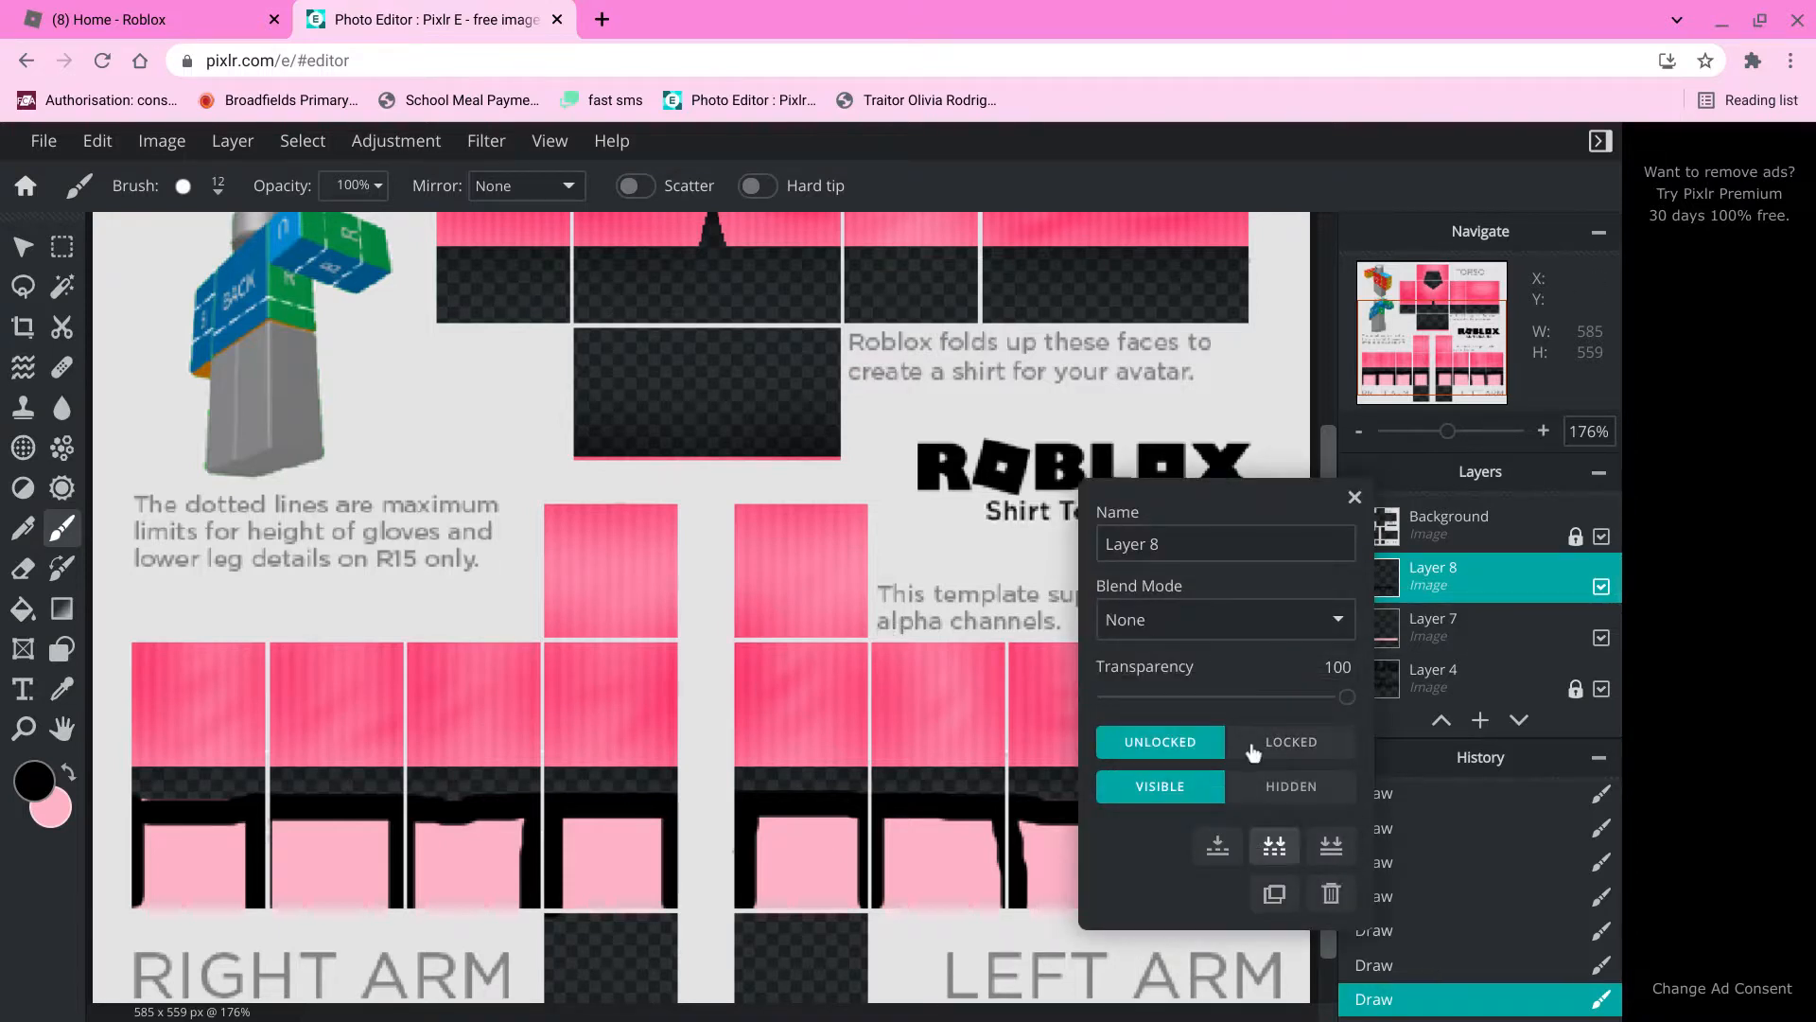
click(1186, 598)
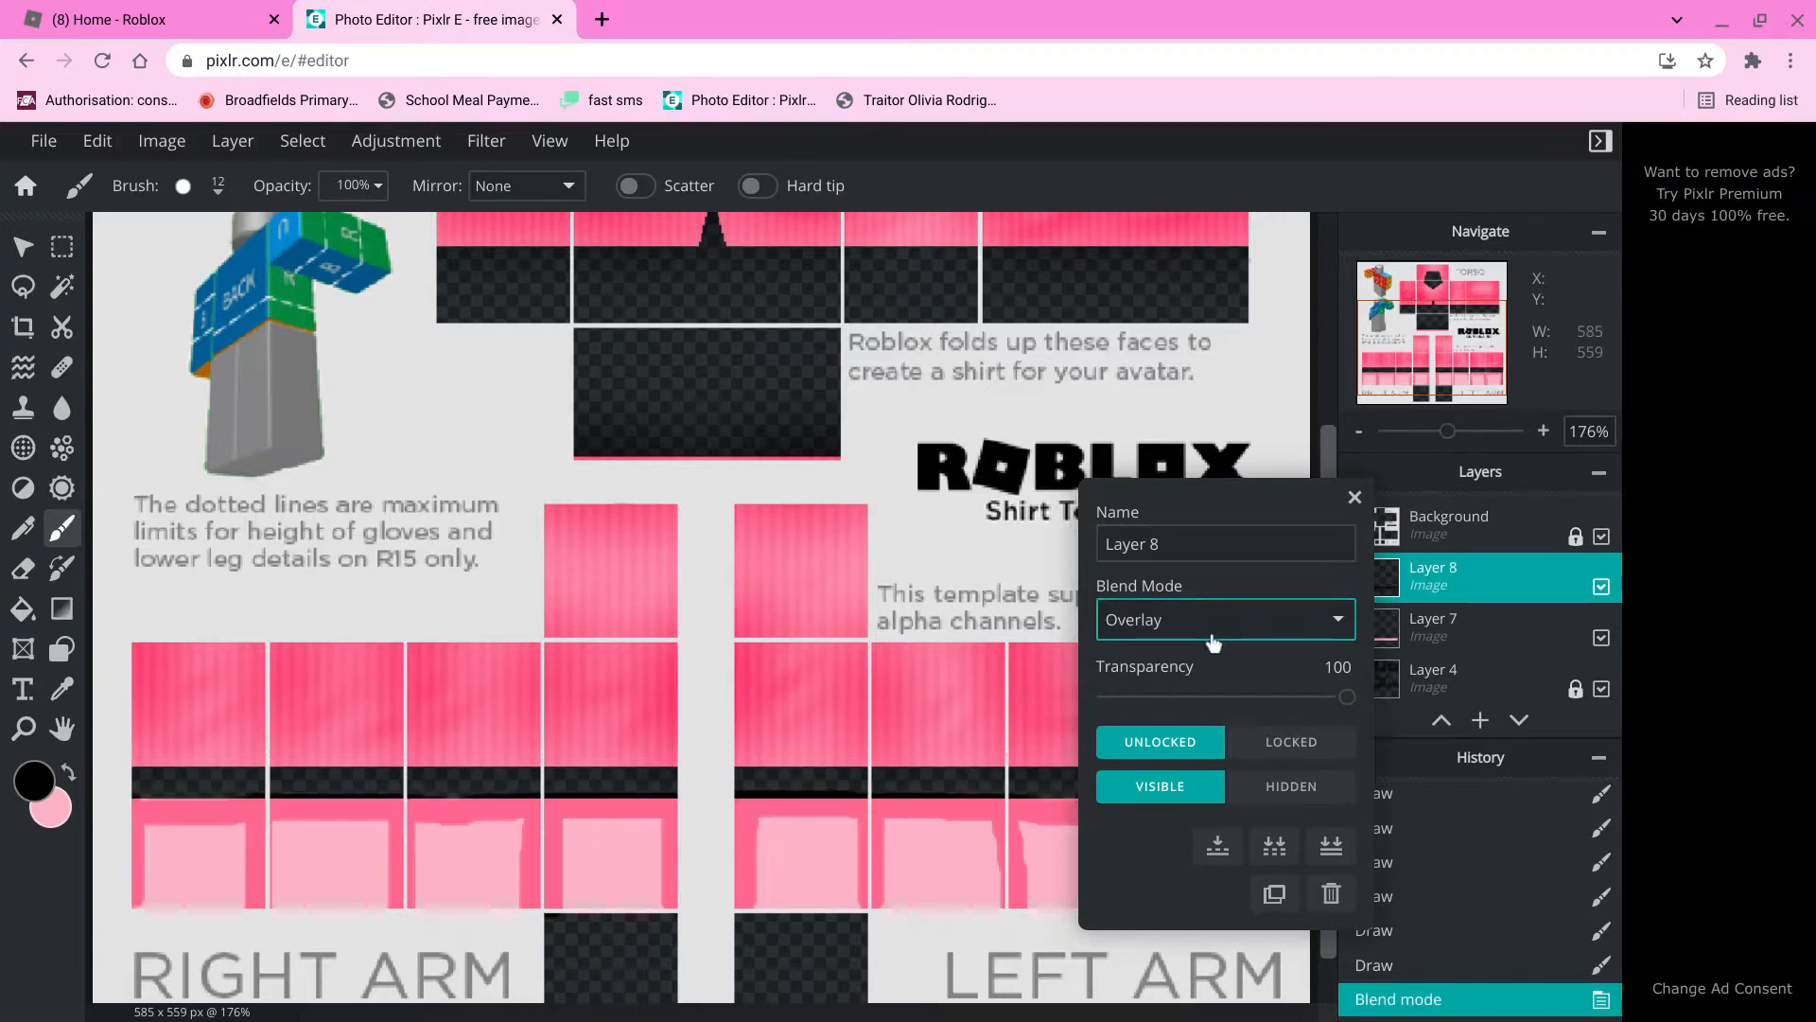
click(1368, 490)
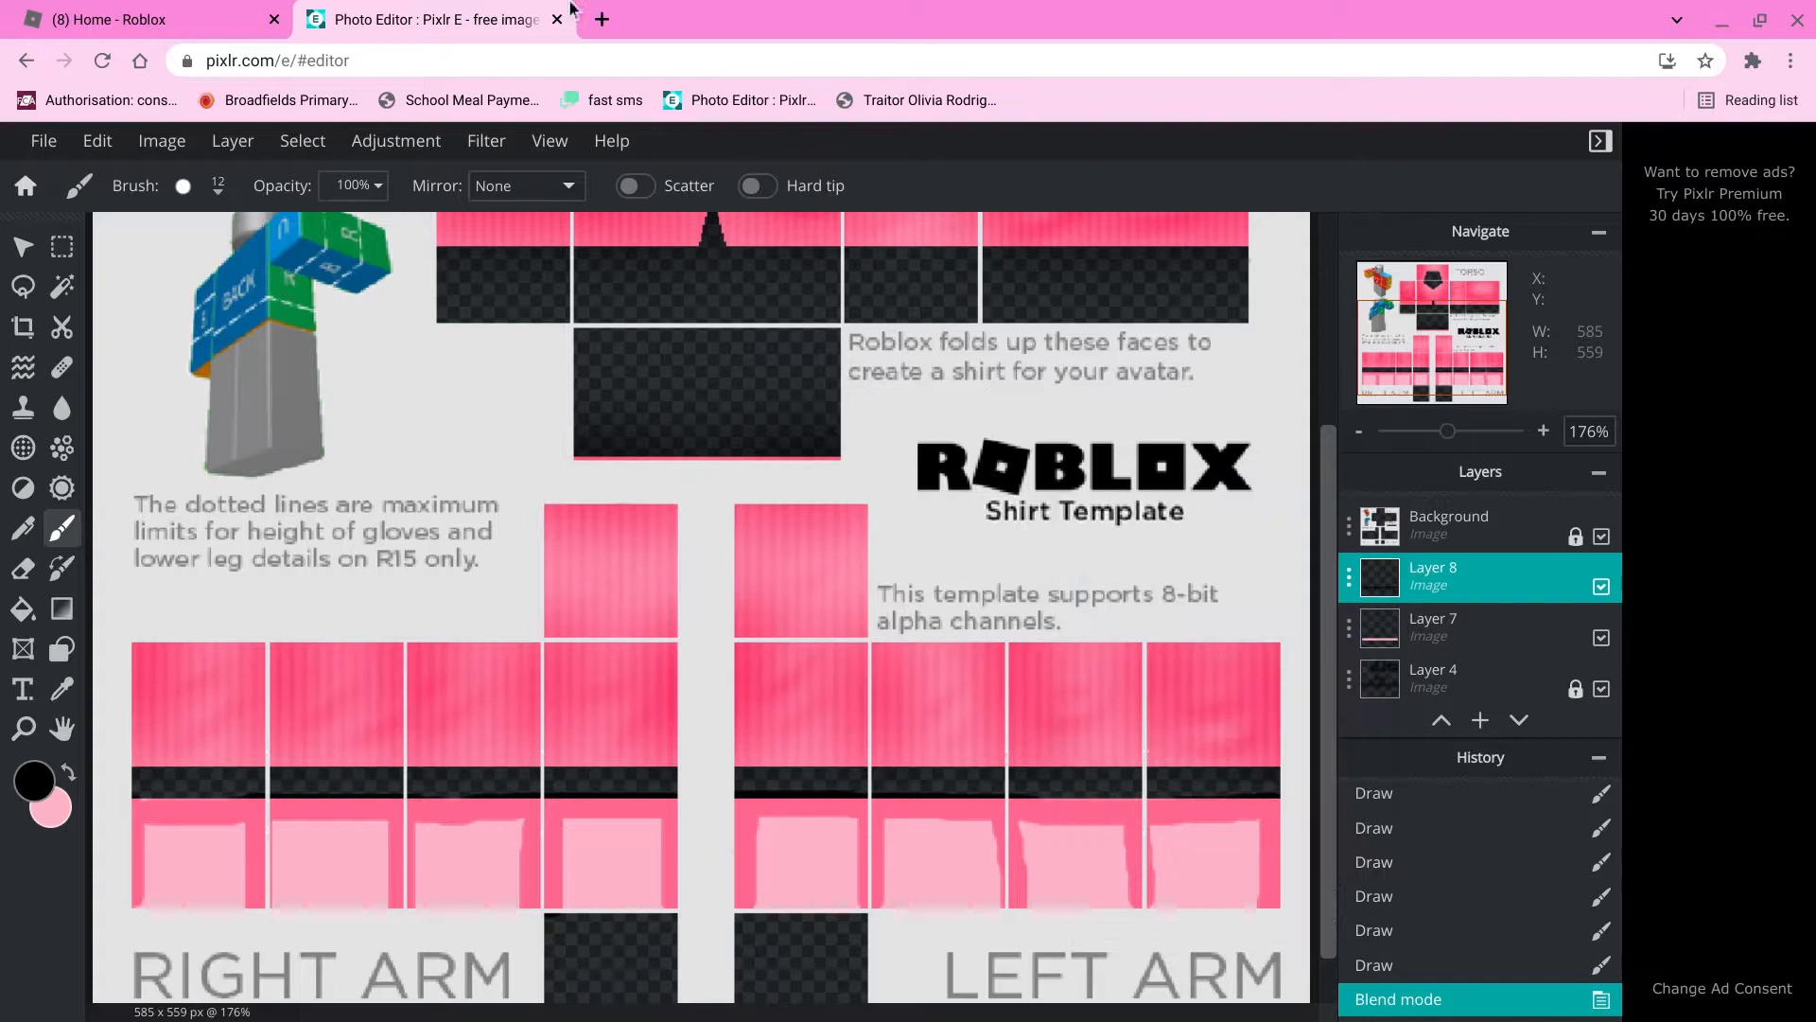
Apply a Blur filter with an amount of 51 to the edge shading on Layer 8.
click(483, 141)
mouse_move(535, 266)
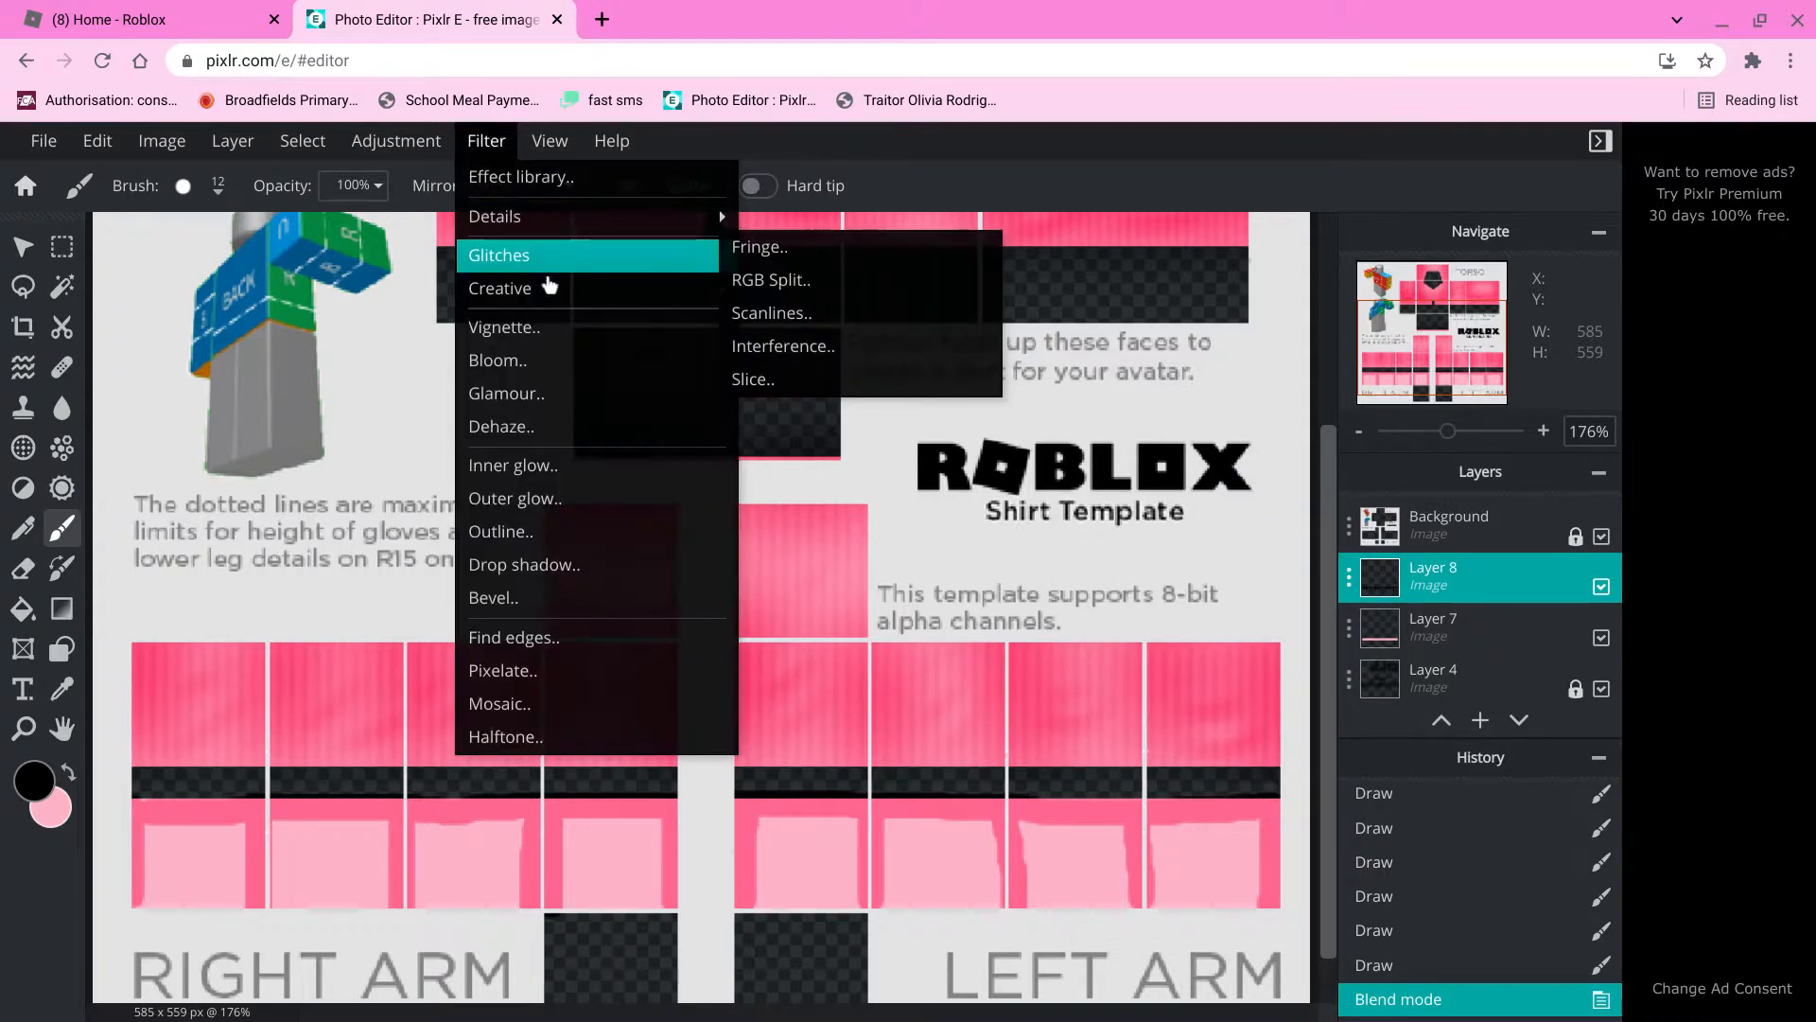
mouse_move(715, 222)
click(771, 272)
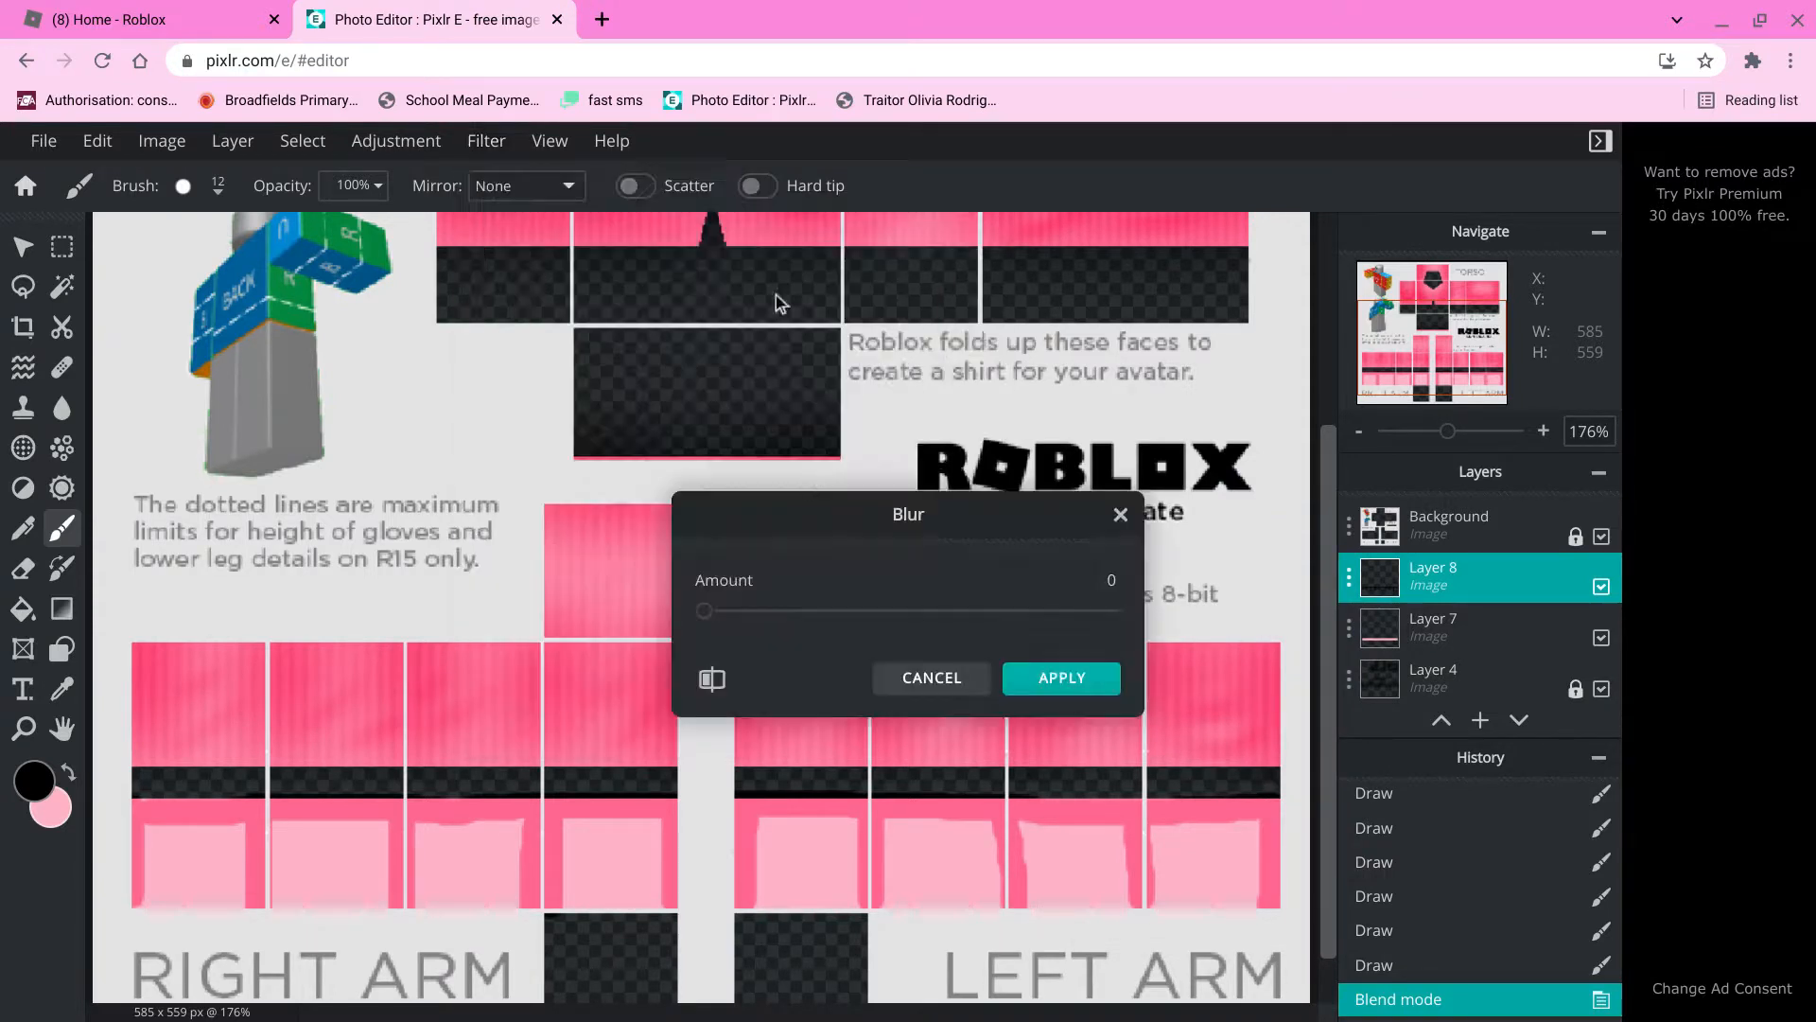
drag(846, 613, 906, 689)
click(914, 617)
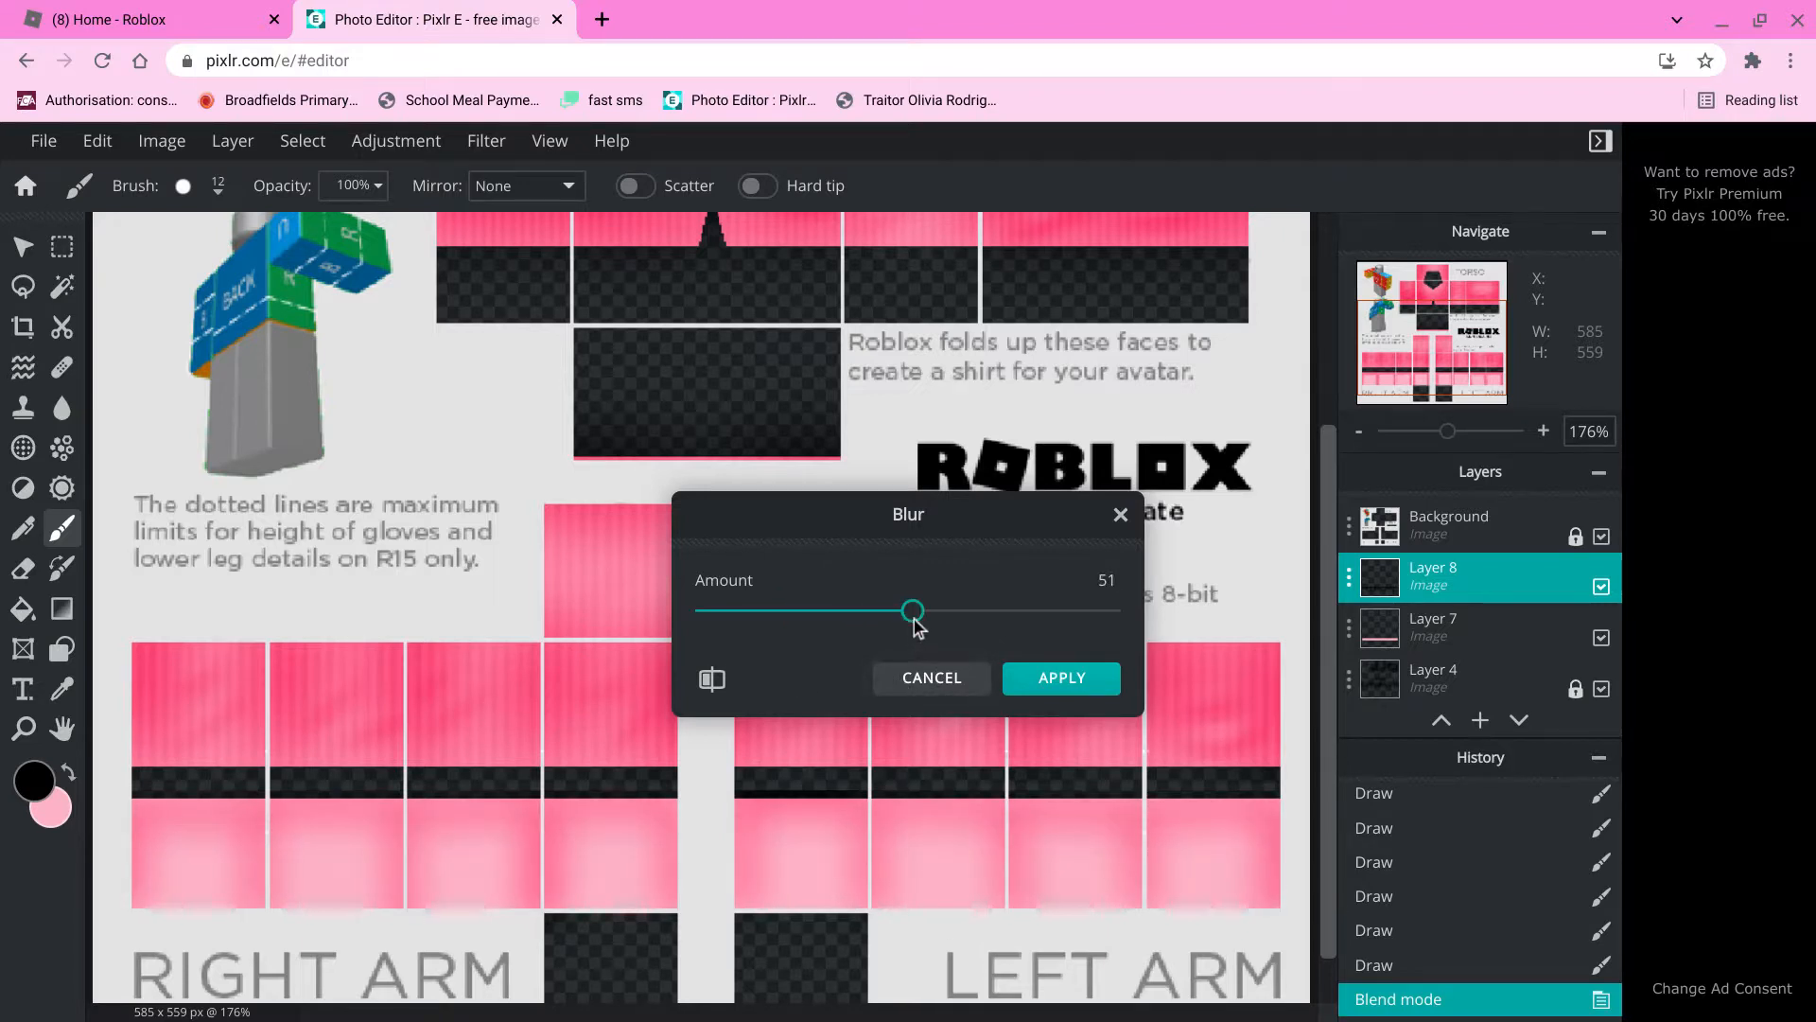
click(1050, 677)
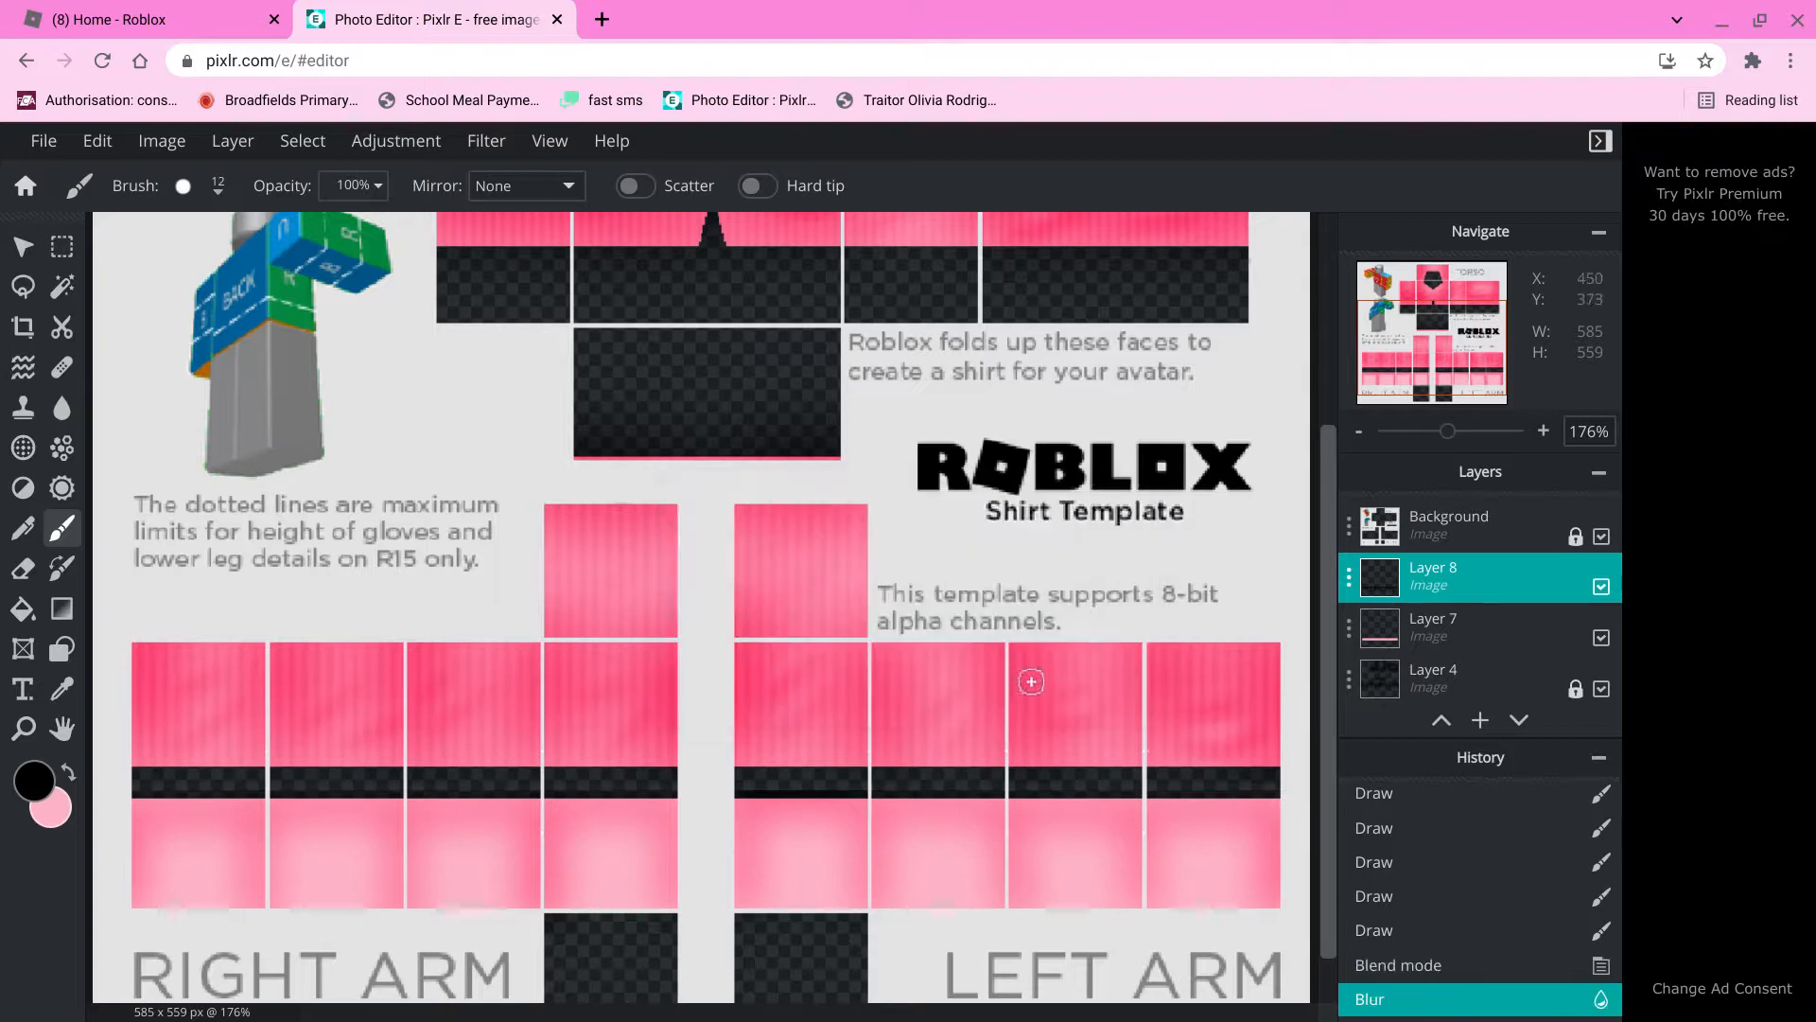
Apply faint vertical Scanlines without colorizing to the light-pink arm bands on Layer 7, reducing both size and amount.
click(1473, 624)
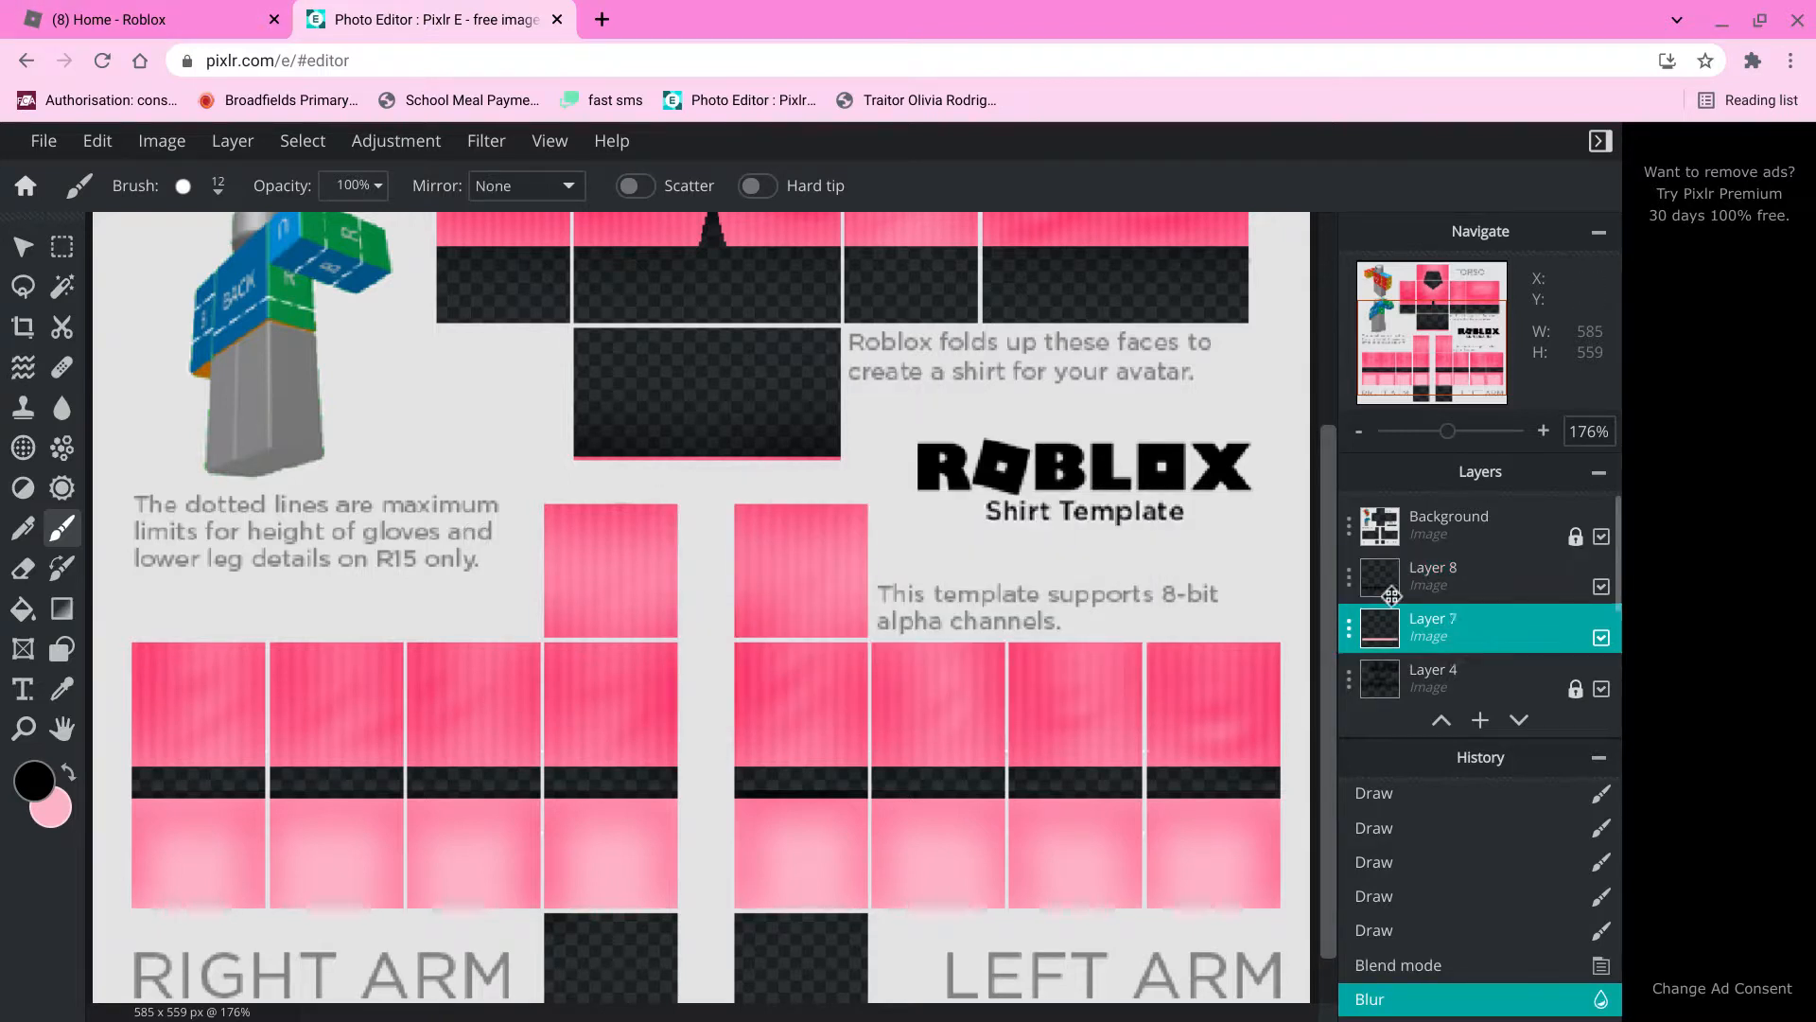
click(486, 140)
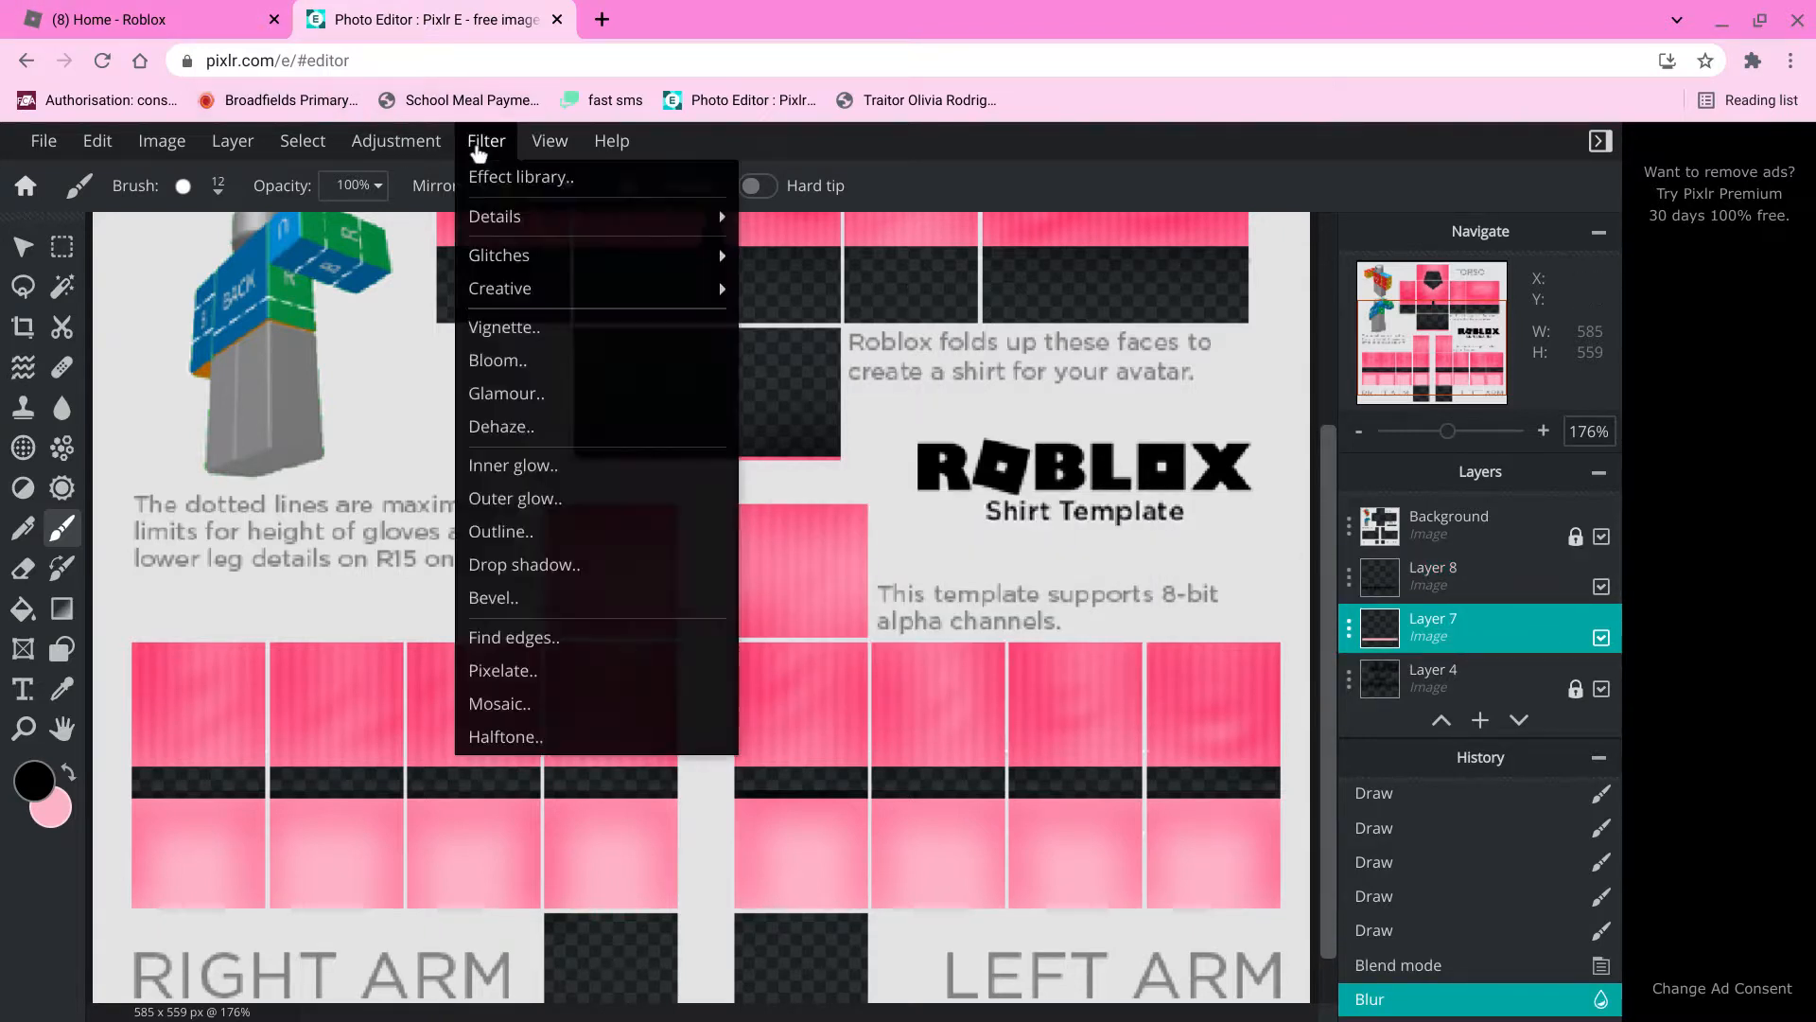
mouse_move(537, 232)
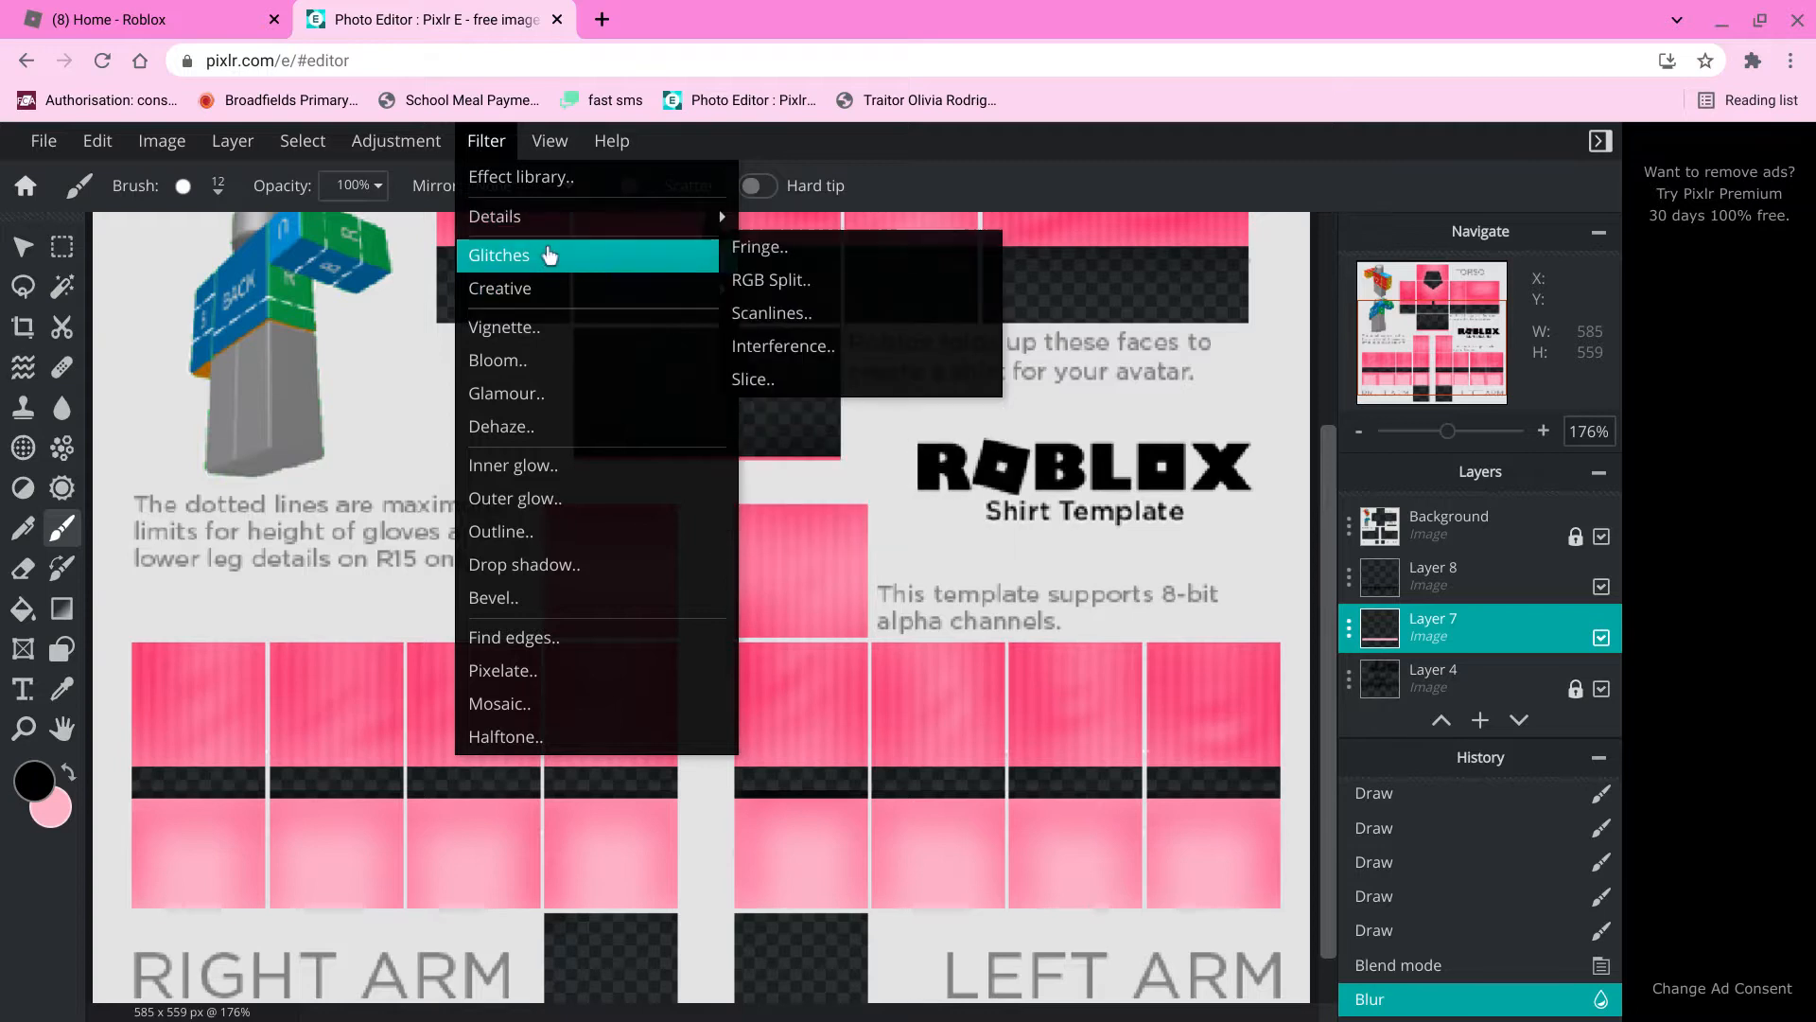
click(805, 314)
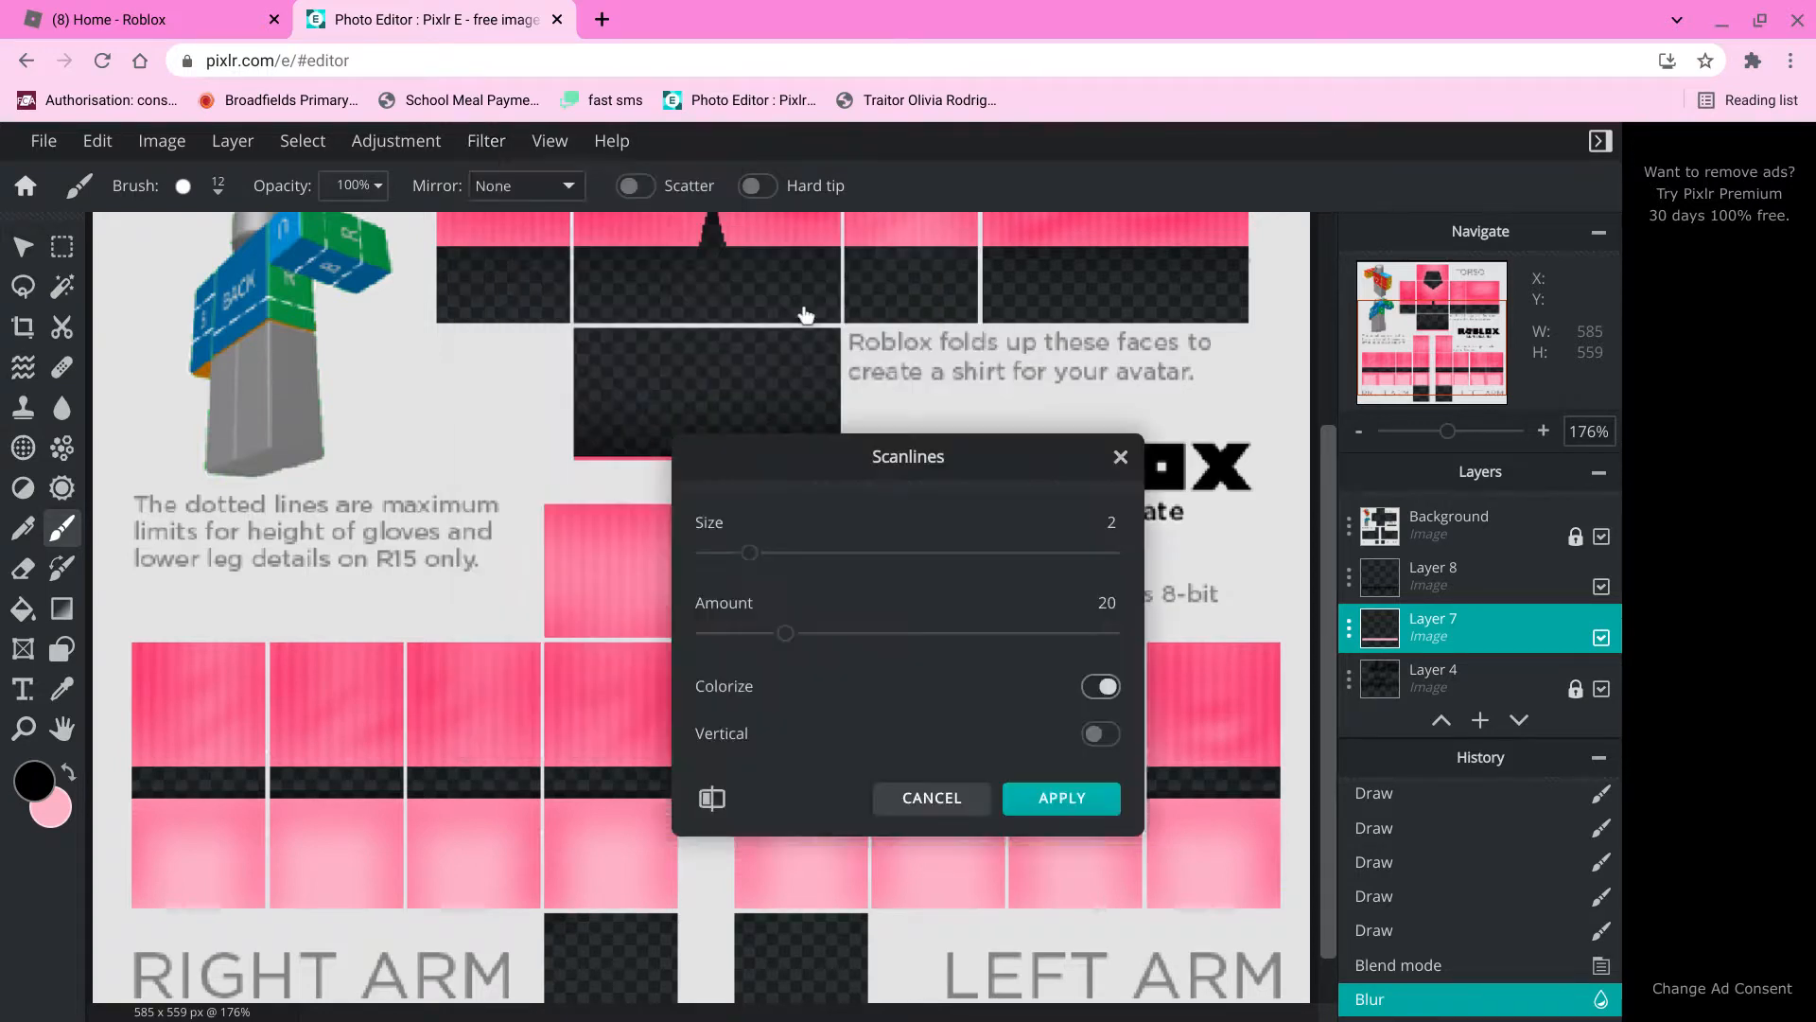
click(1105, 700)
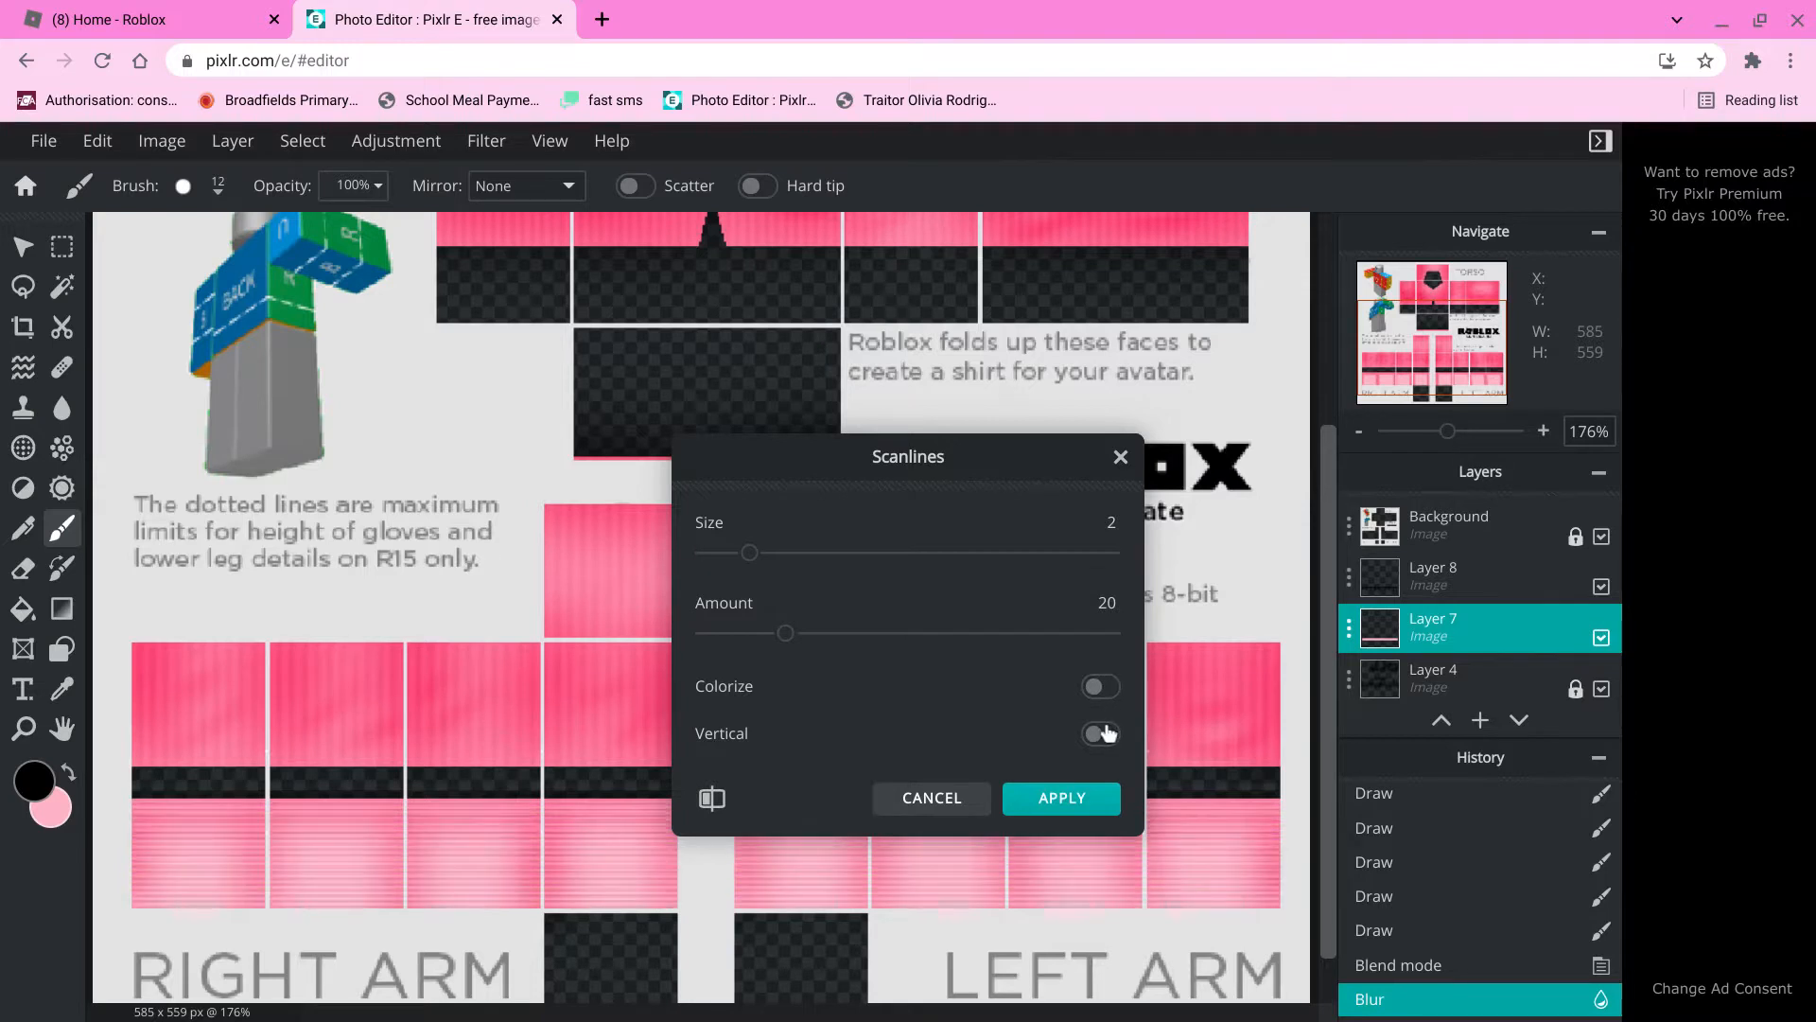
click(1104, 733)
drag(786, 640, 731, 646)
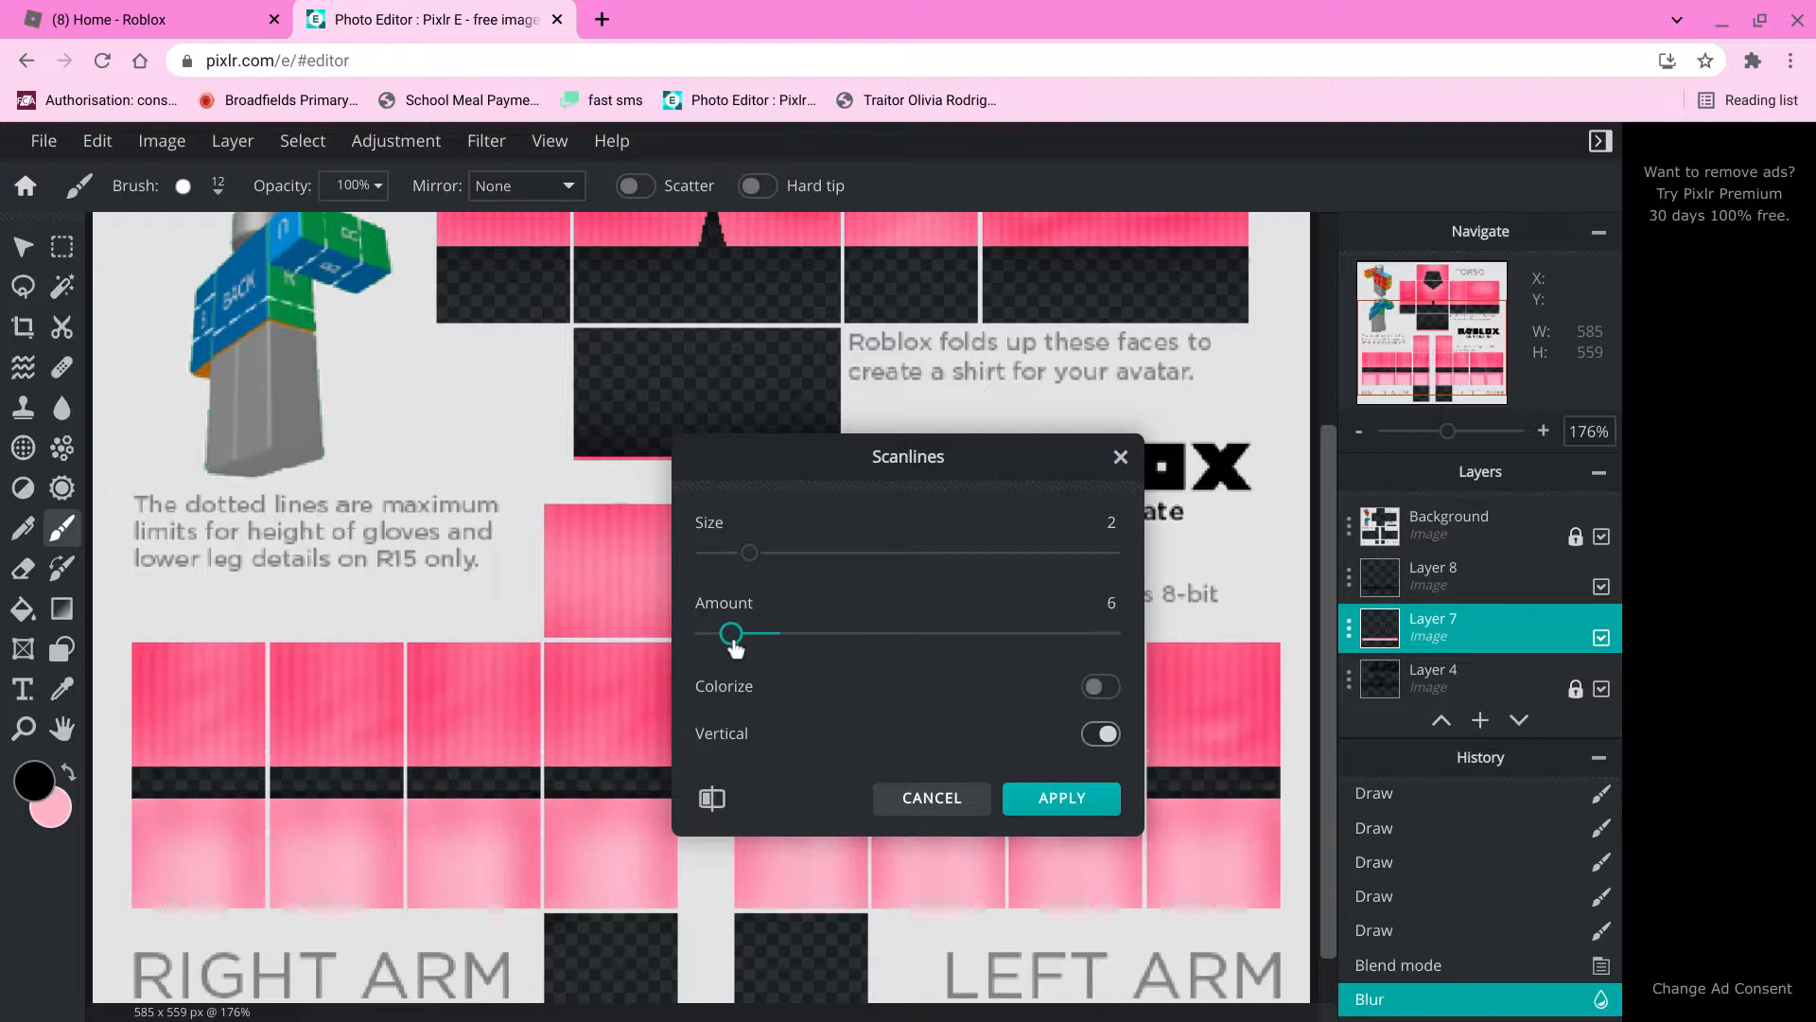
drag(750, 553, 571, 592)
mouse_move(740, 643)
mouse_down()
mouse_move(711, 649)
mouse_move(727, 655)
mouse_up()
click(1061, 796)
scroll(887, 825, down, 5)
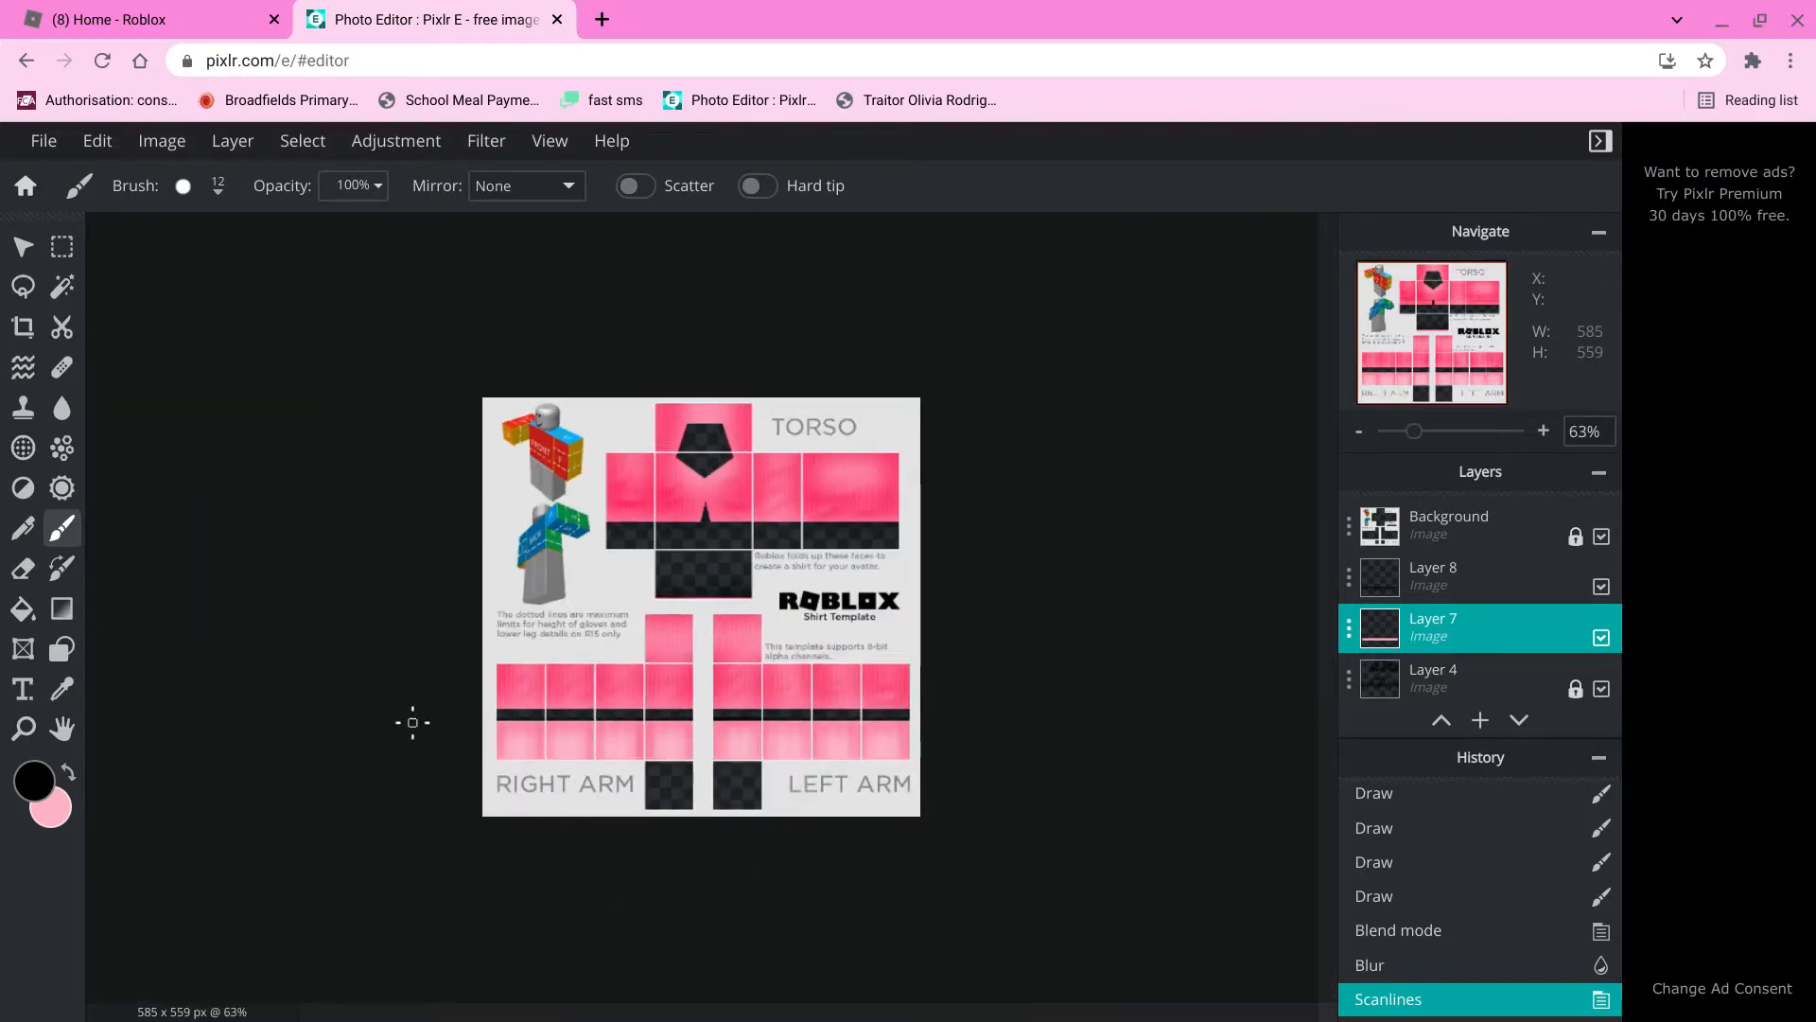
Unlock Layer 4, the Overlay layer above Layer 5 Copy.
click(23, 248)
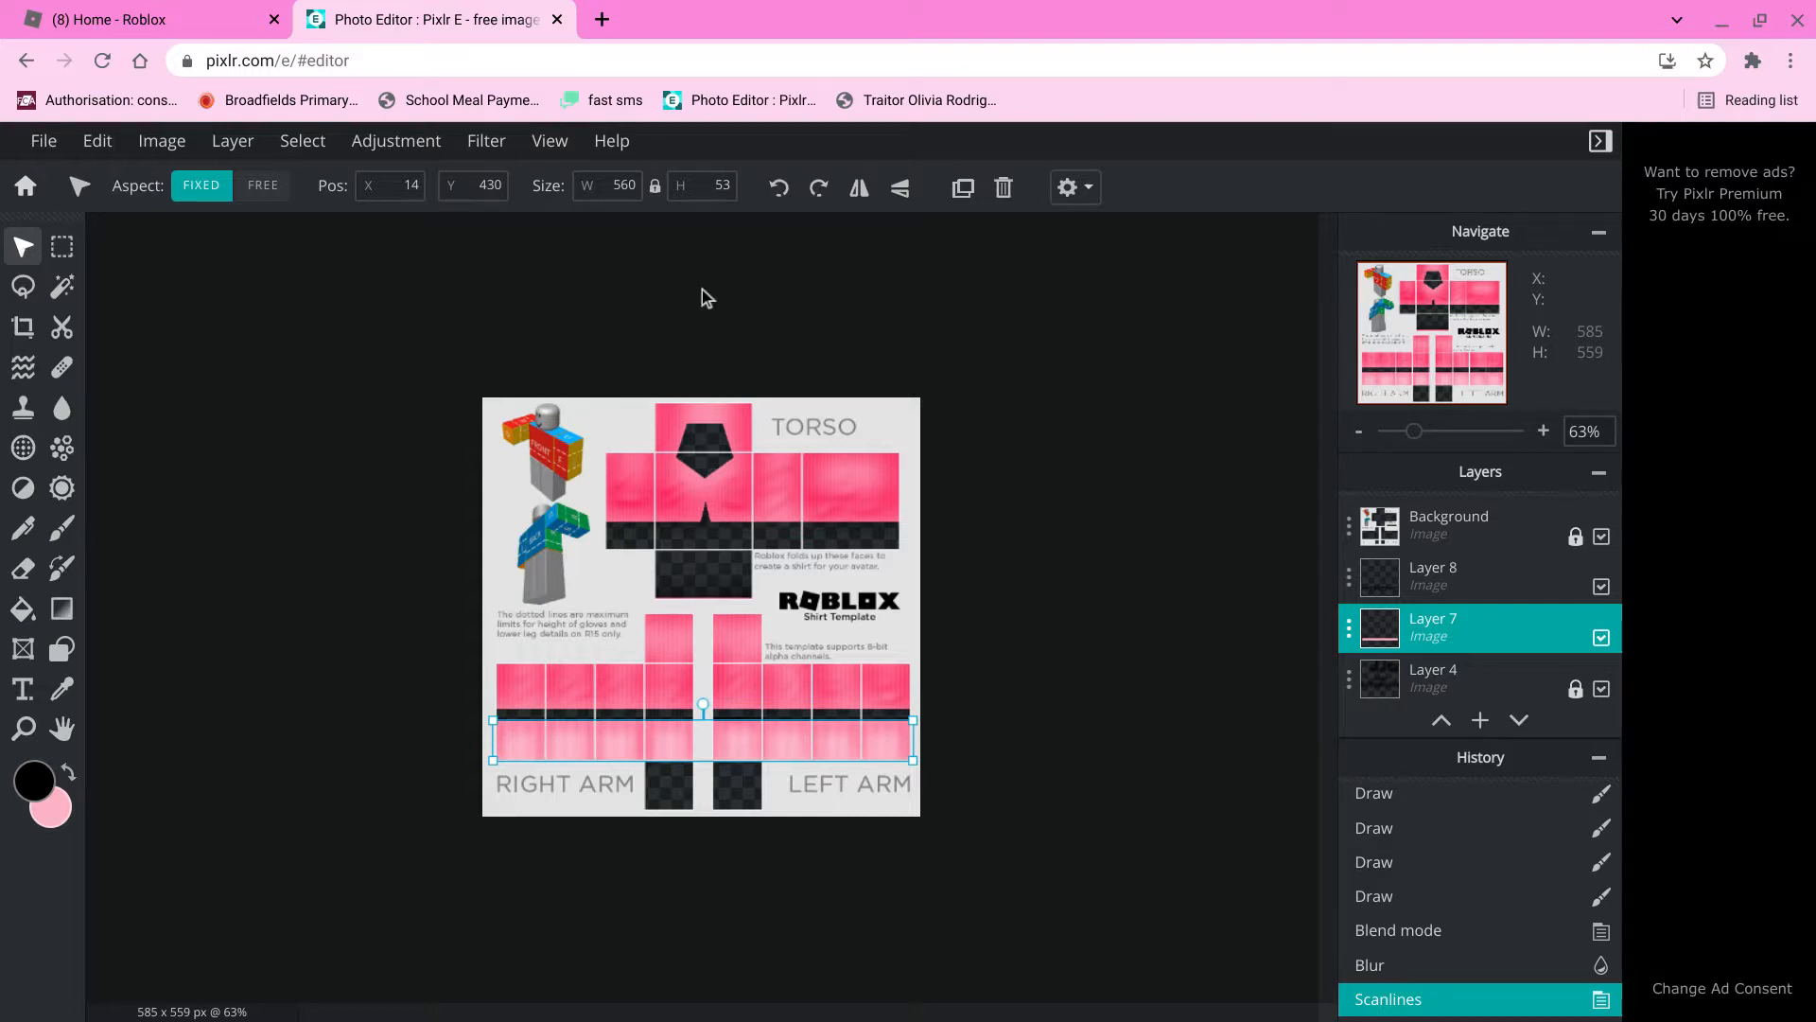
scroll(892, 562, up, 5)
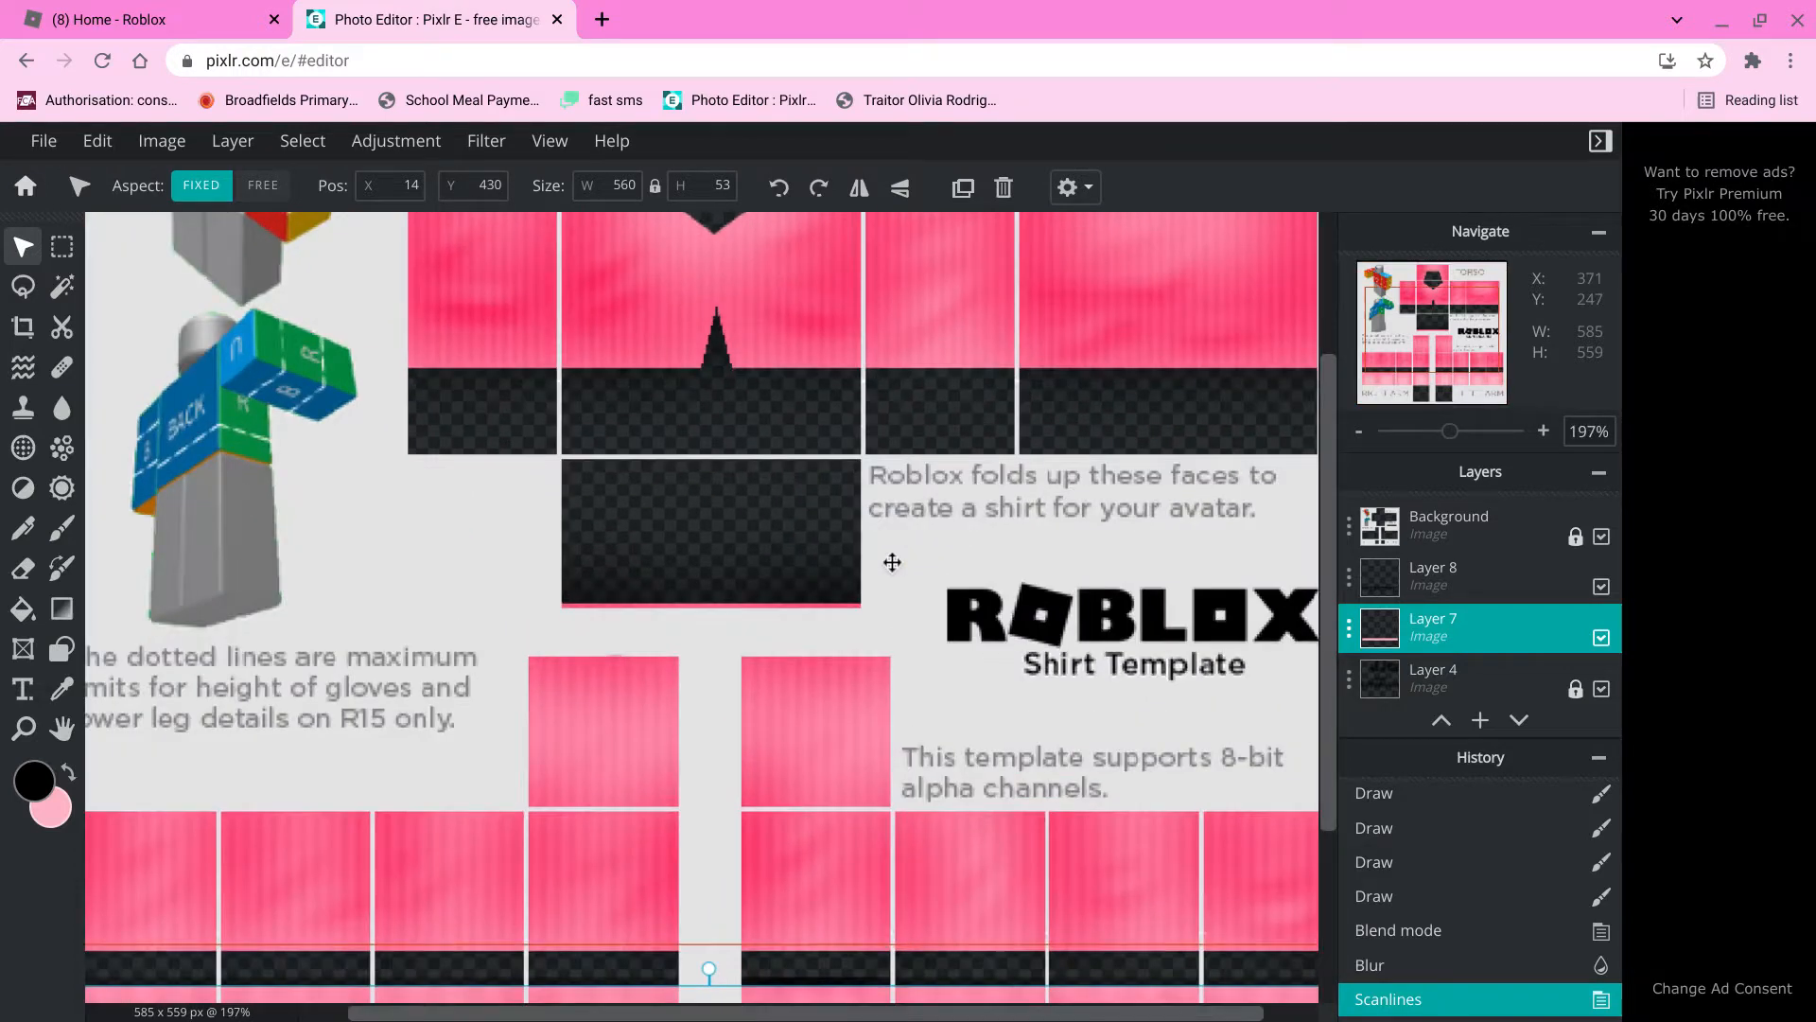
click(59, 247)
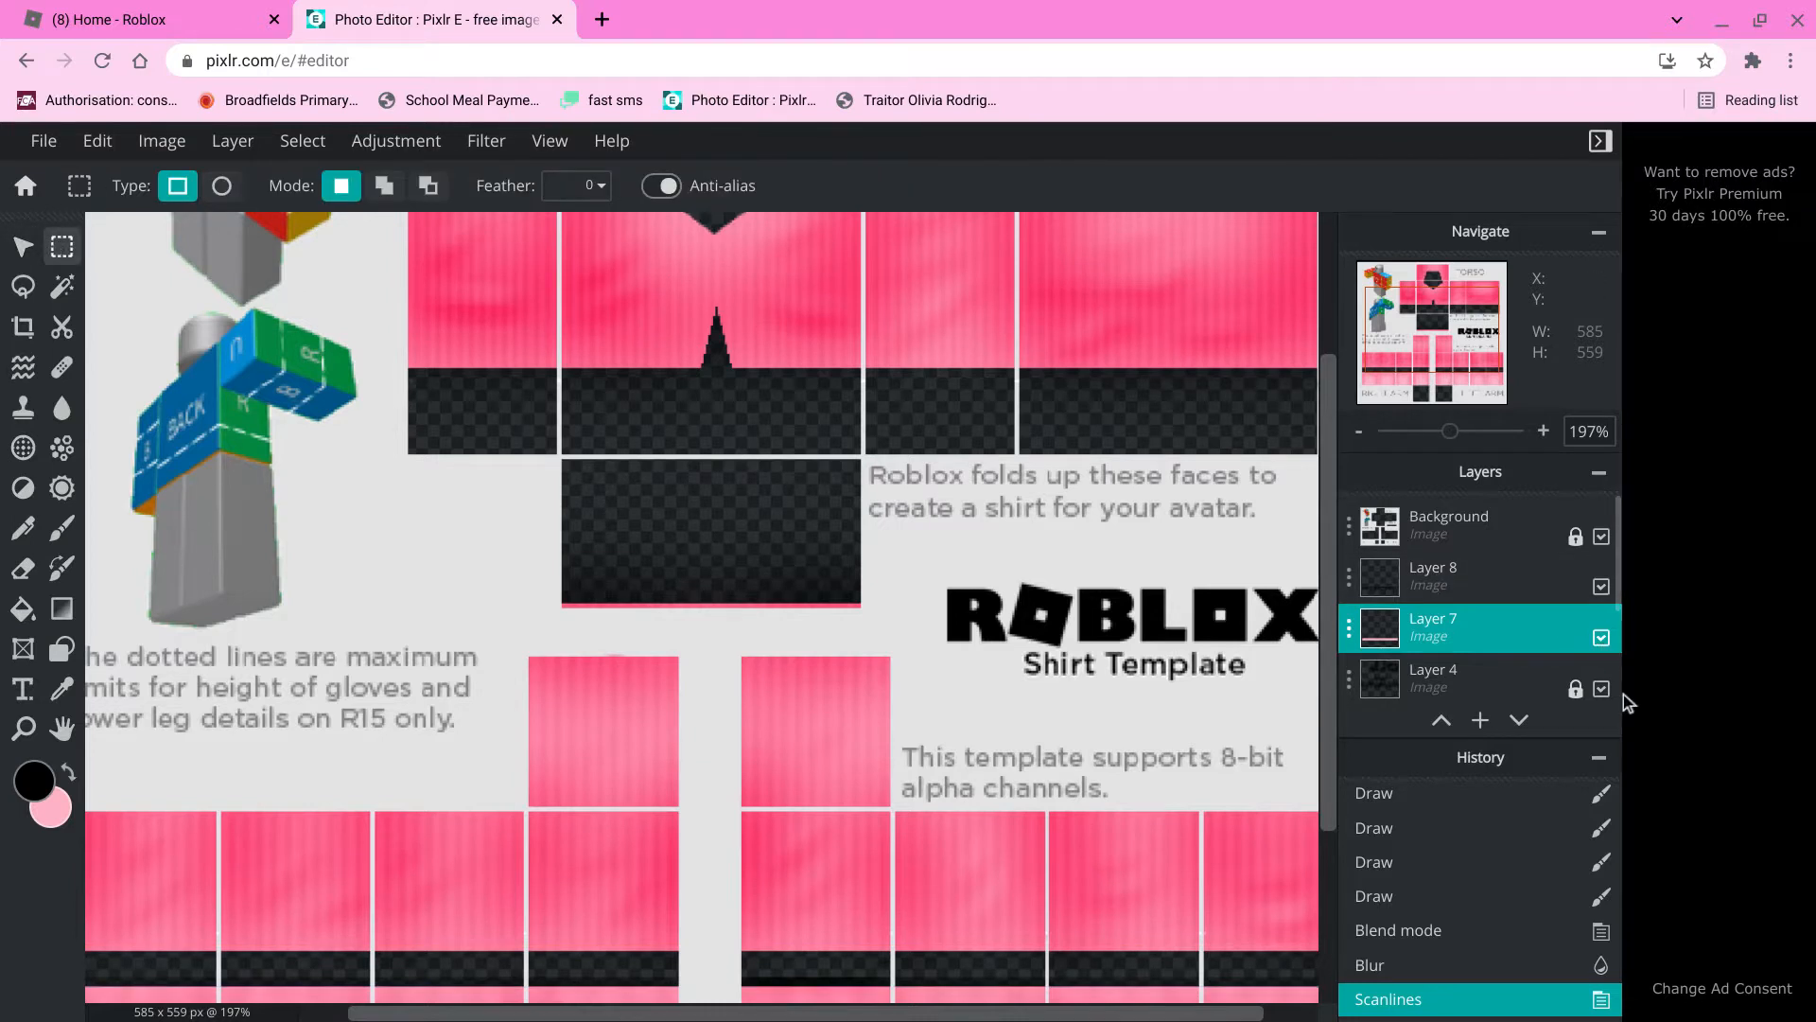
click(1521, 683)
scroll(1521, 683, down, 2)
scroll(1521, 683, down, 1)
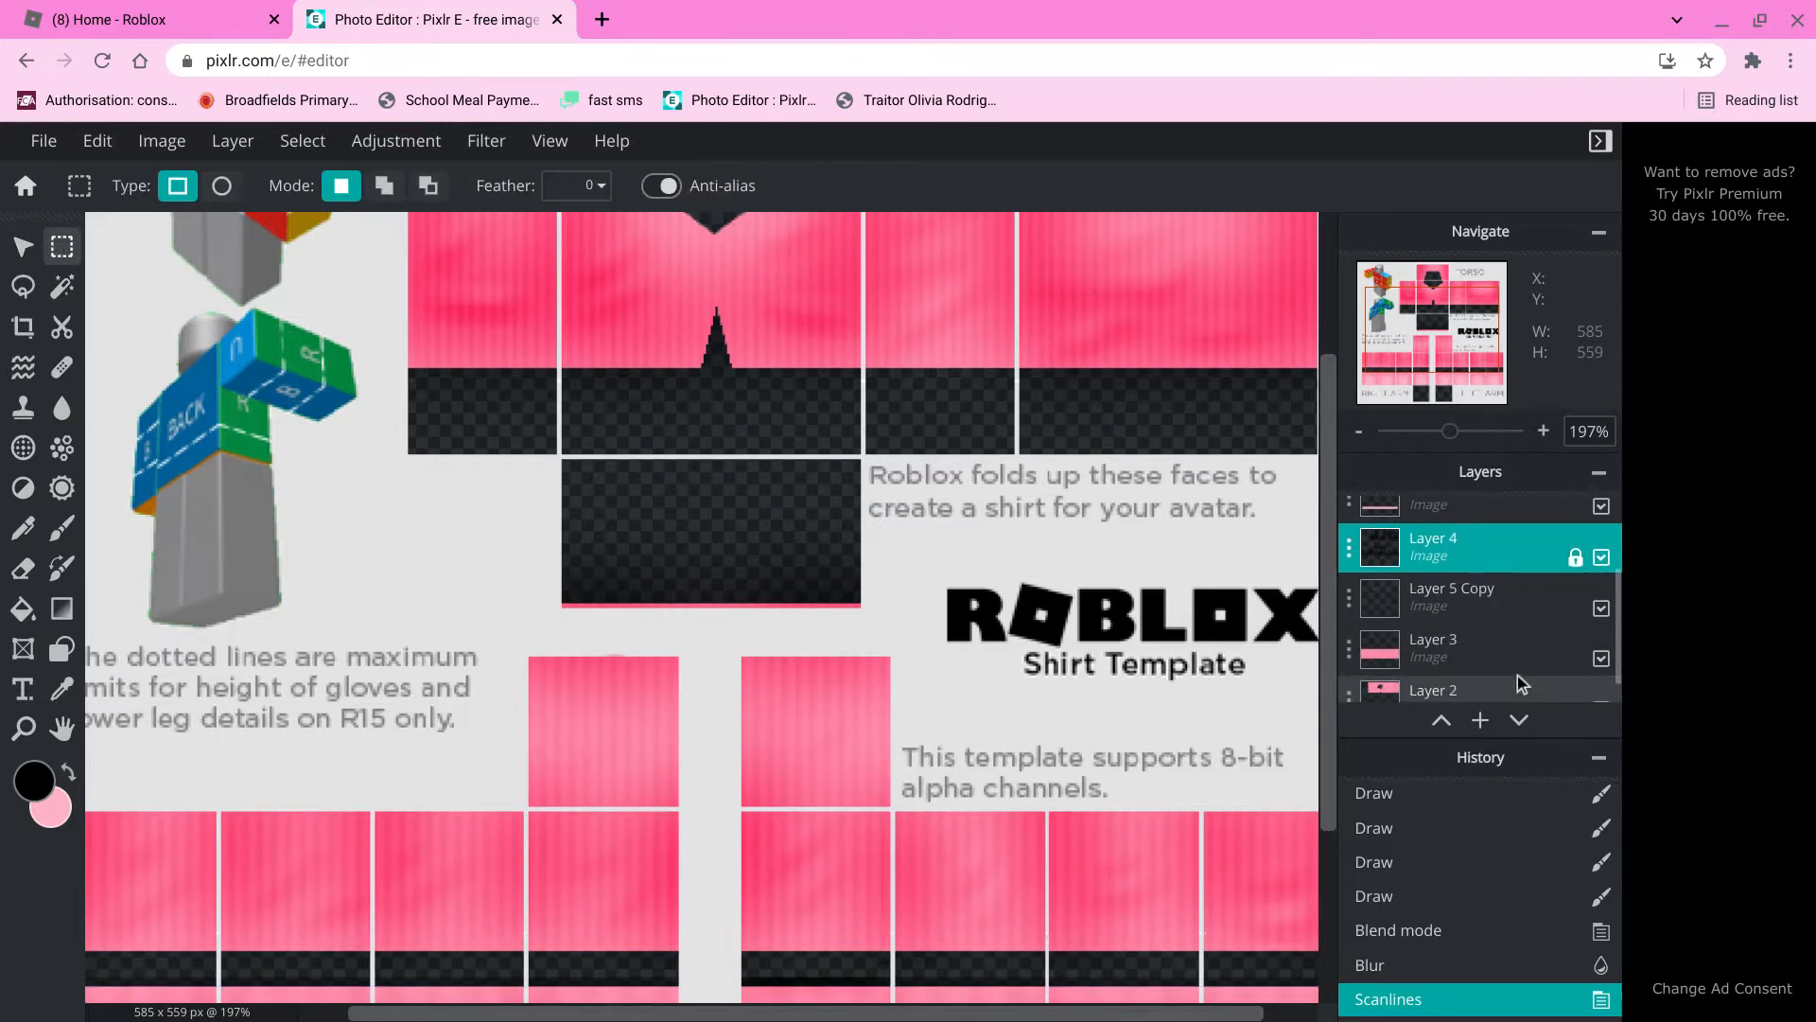
click(1499, 560)
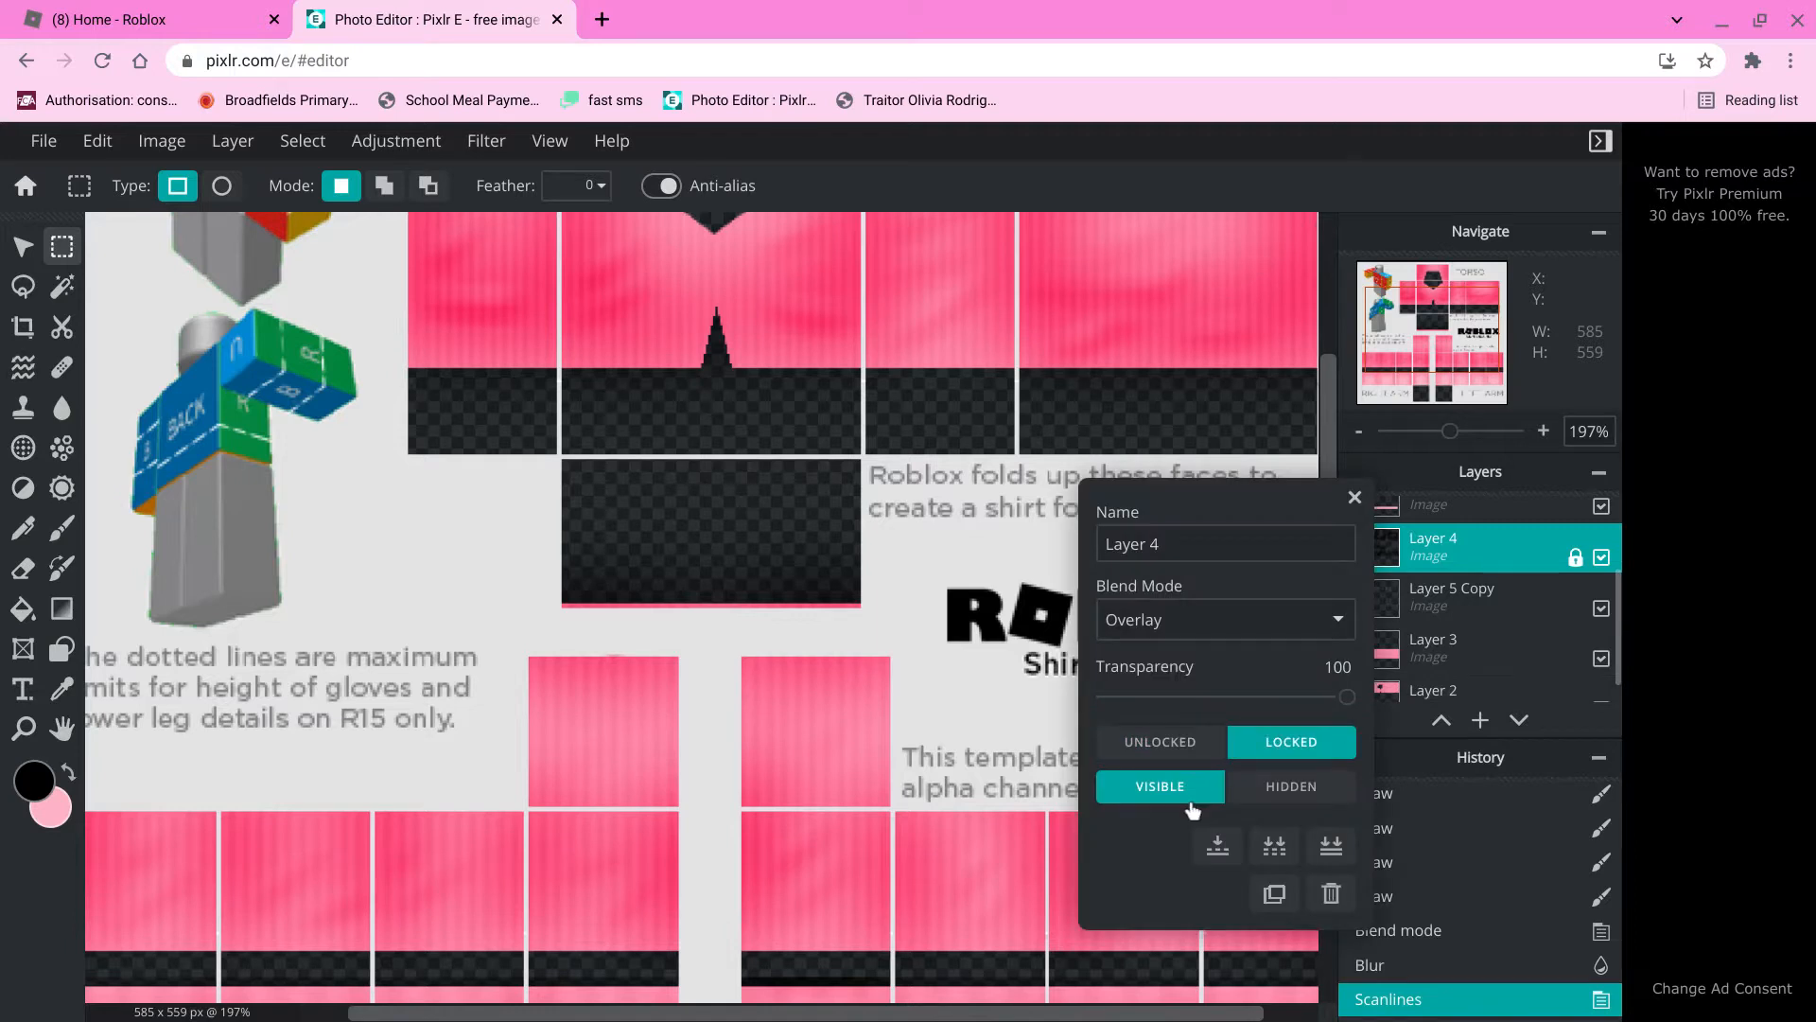
click(1160, 743)
Try to clear the strip below the torso hem on Layer 4, and undo the deletion.
click(1480, 720)
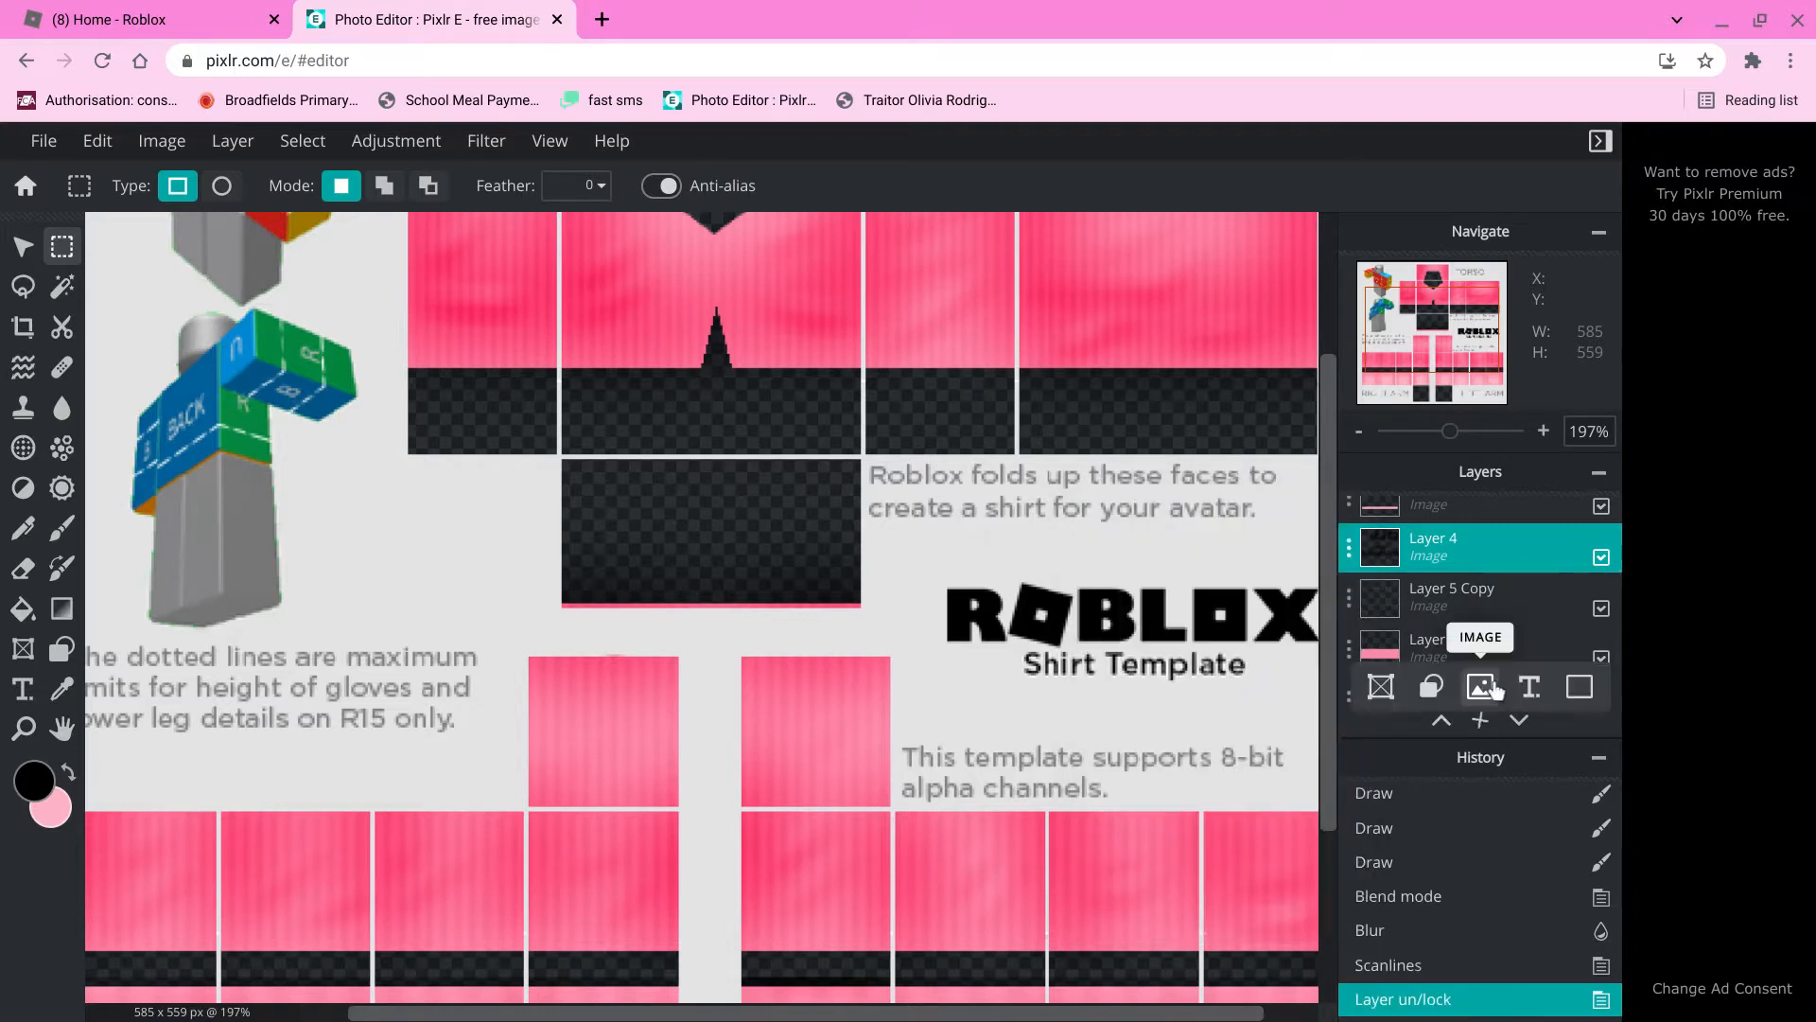
scroll(1474, 628, up, 1)
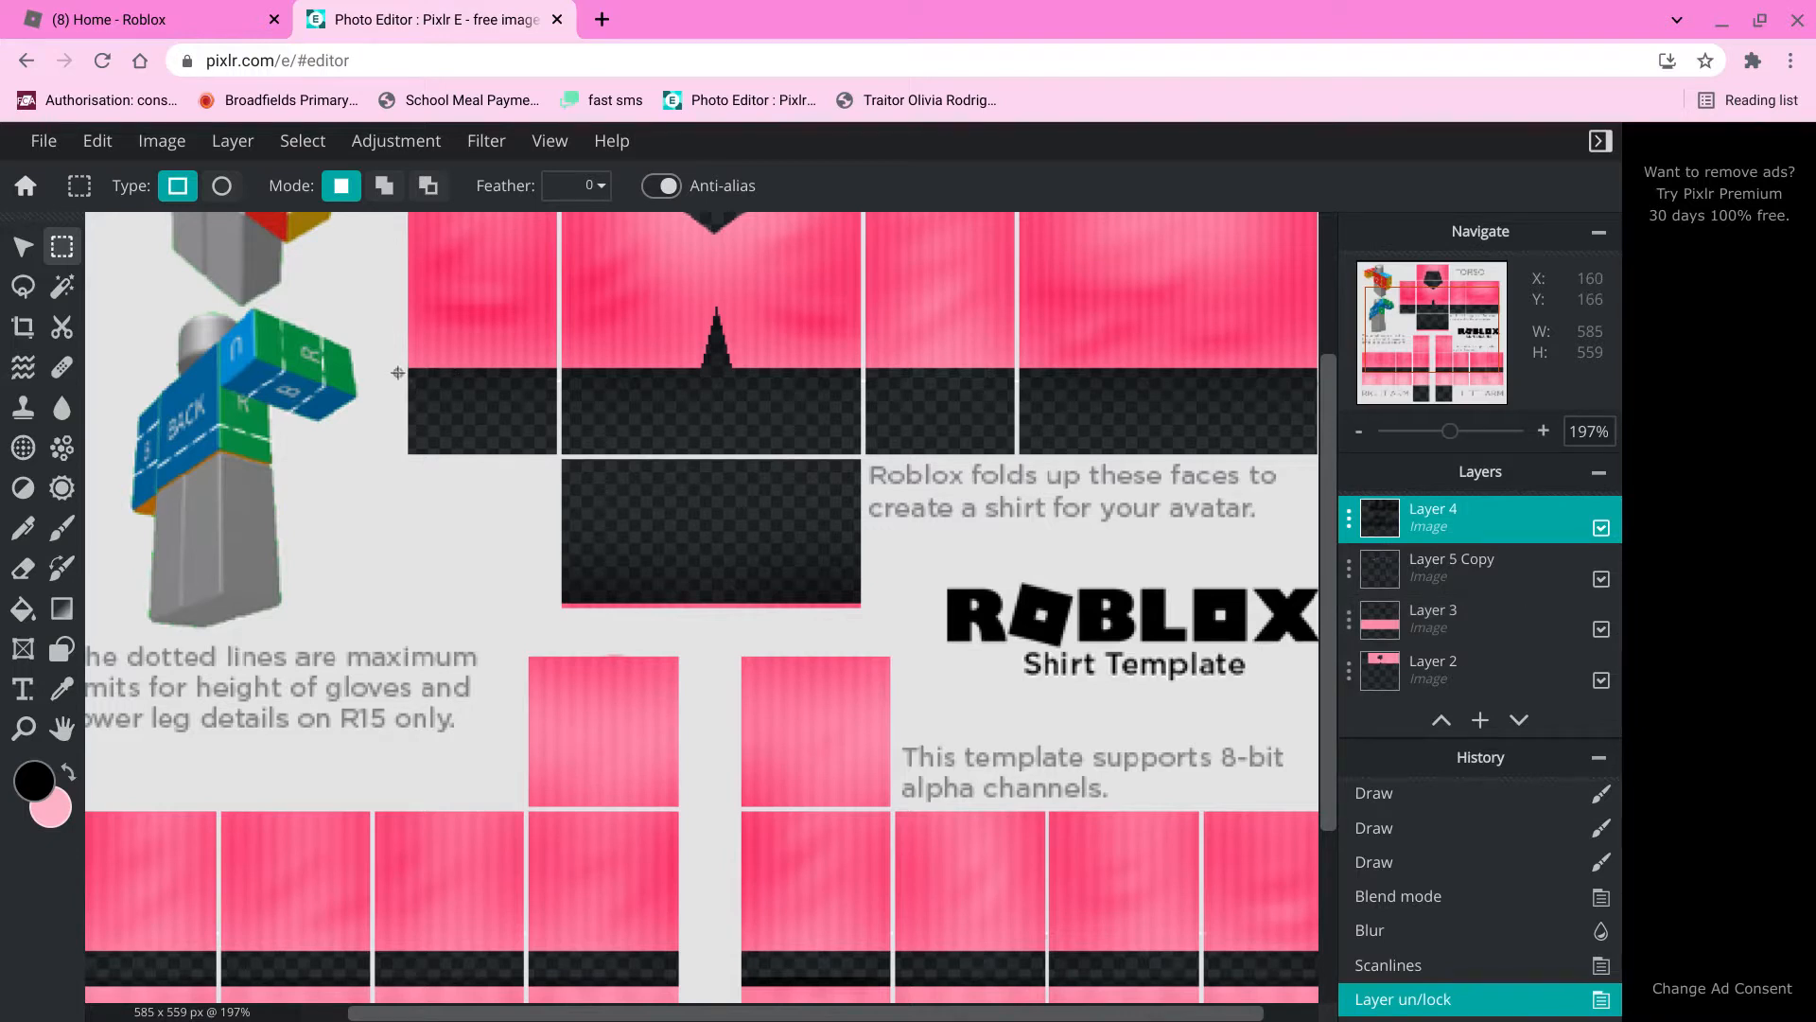
drag(397, 368, 1343, 463)
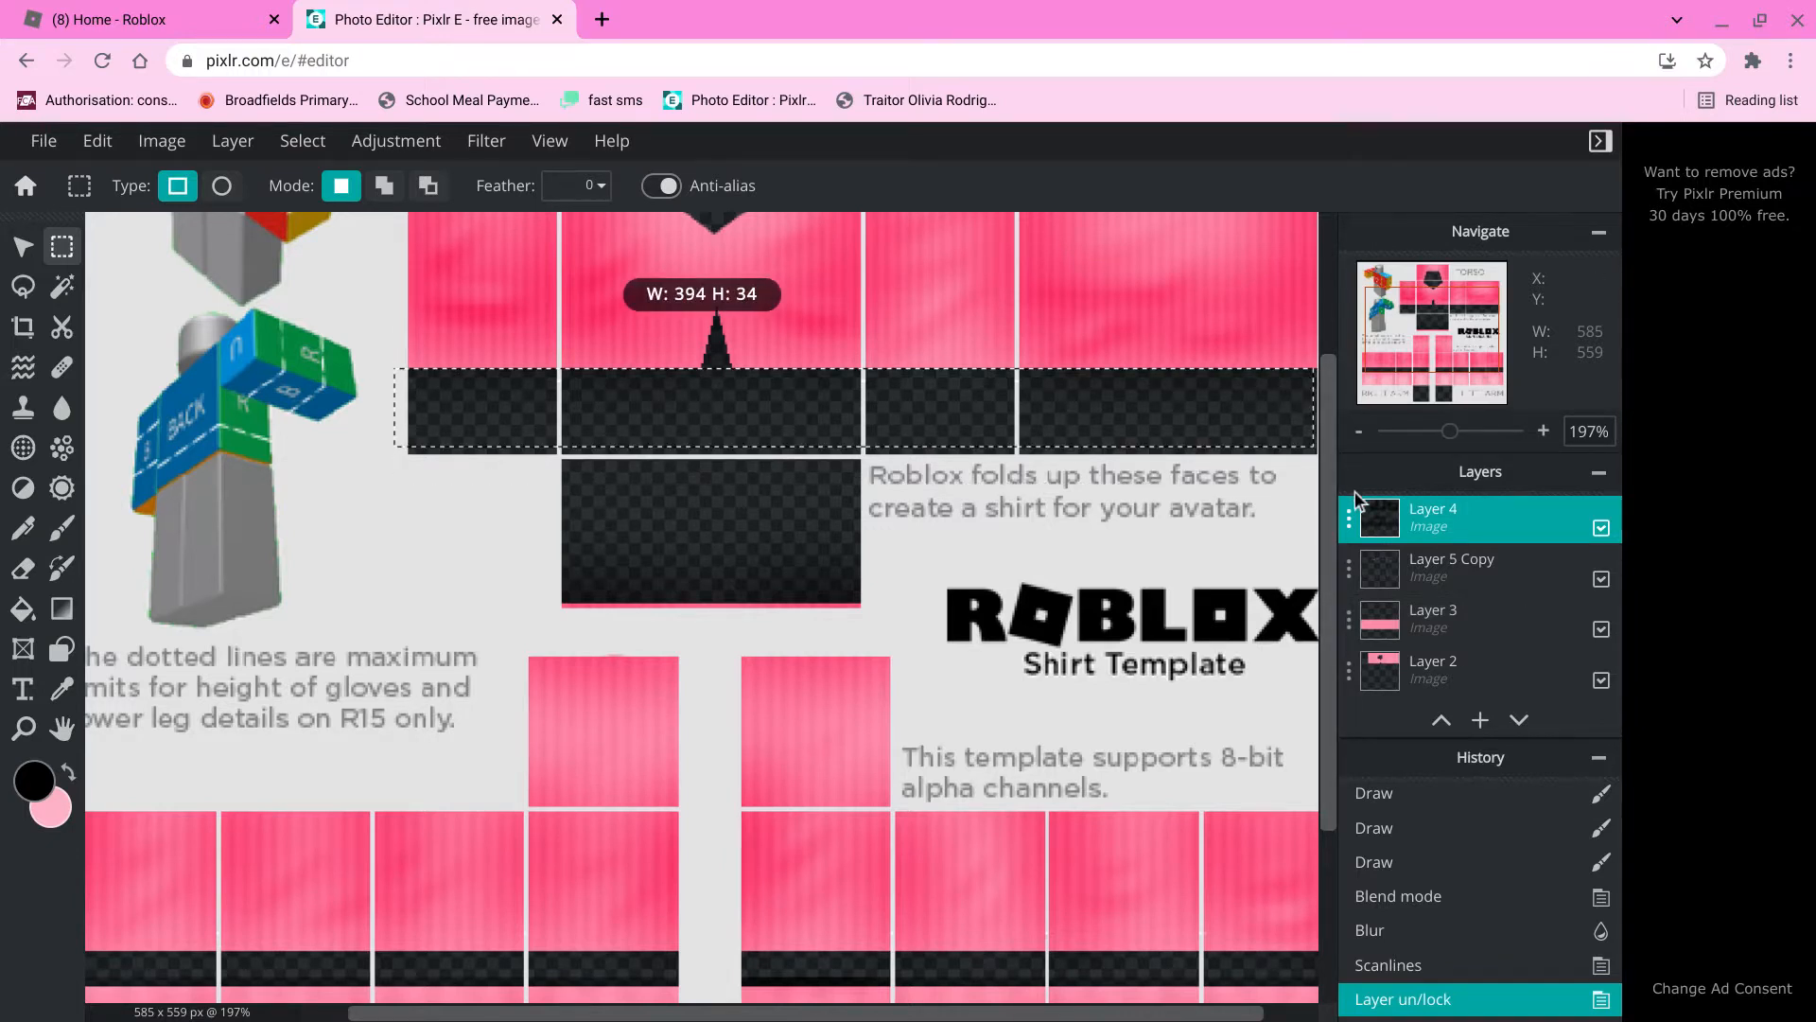
key(Delete)
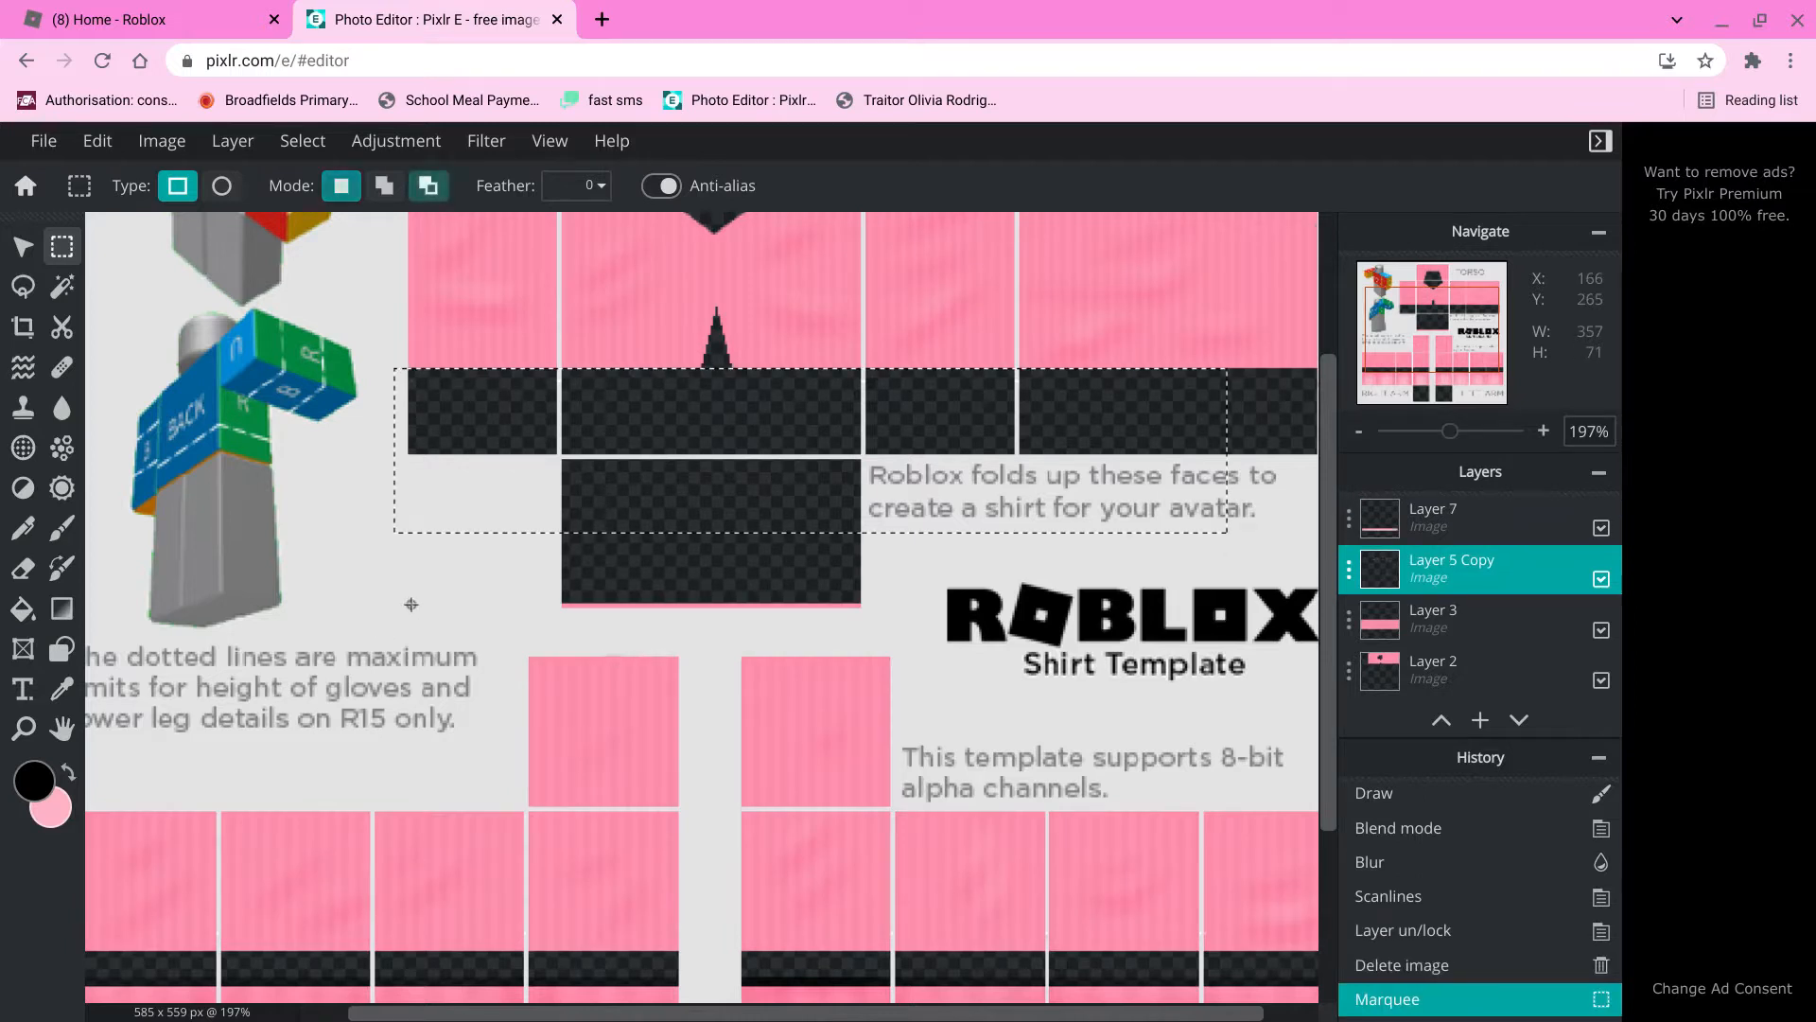
key(ctrl+z)
key(ctrl+z)
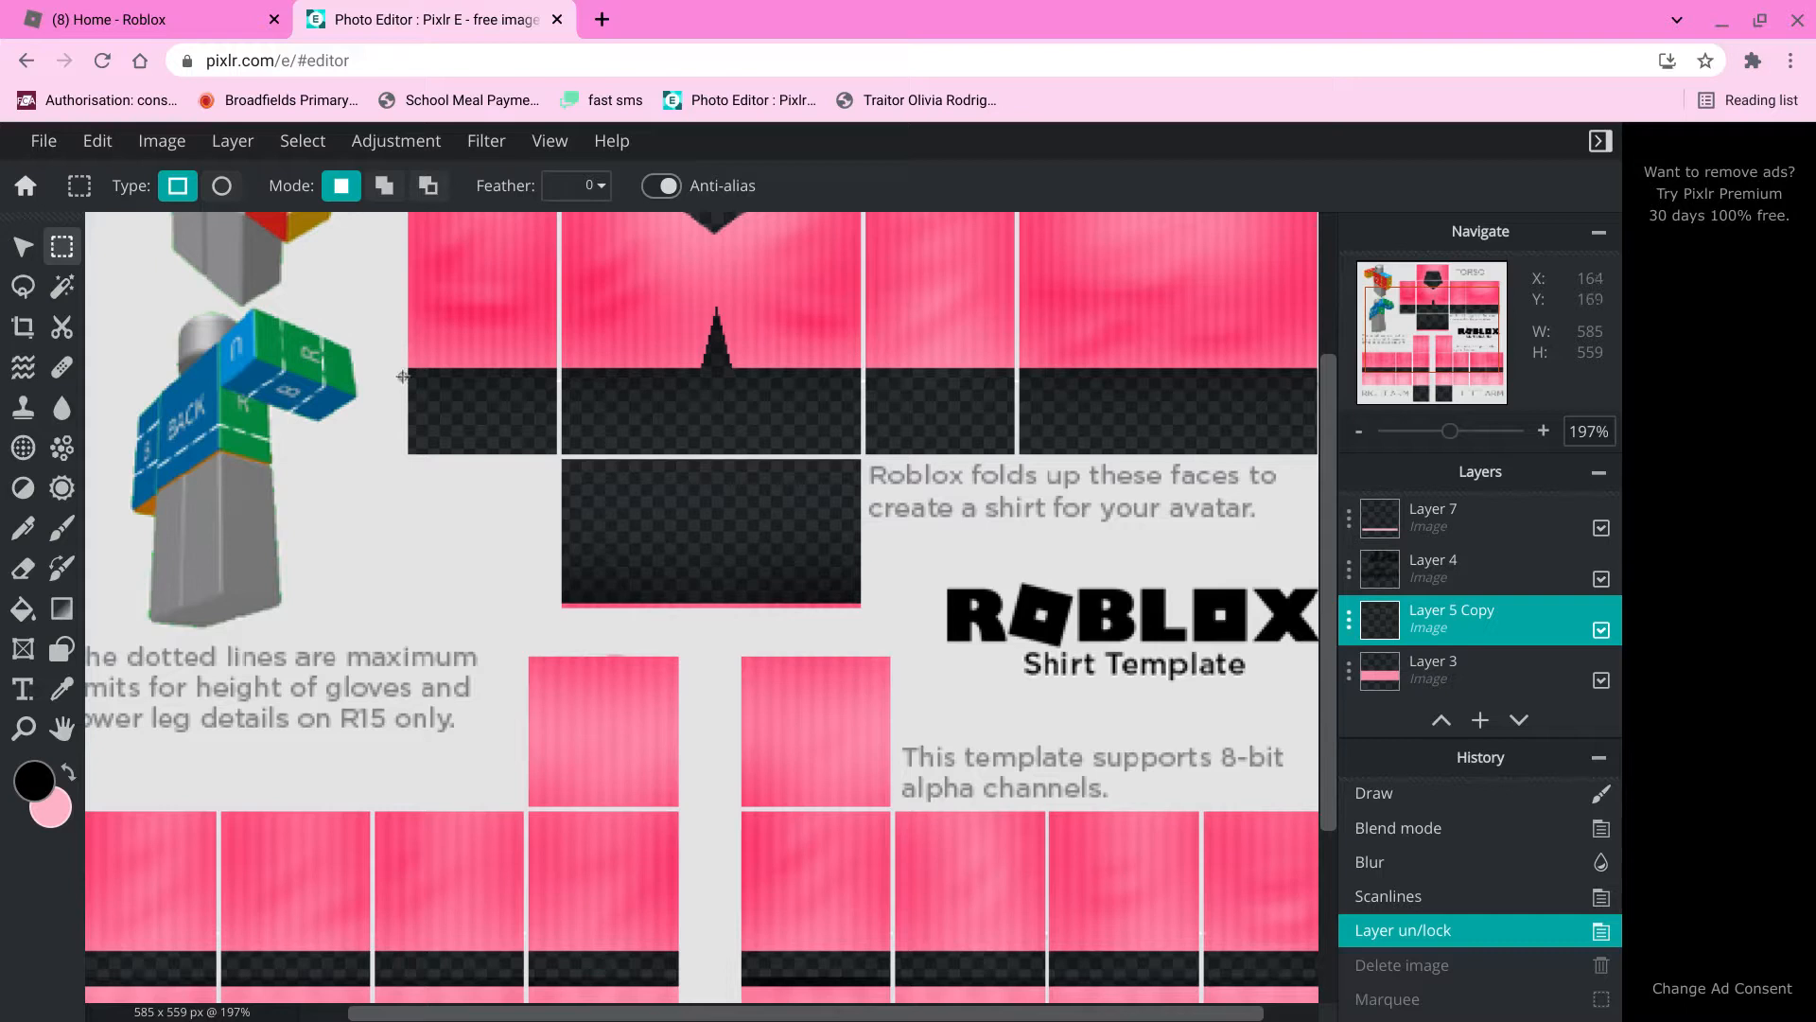
Try to clear the area below the torso hem on Layer 3, and check the whole template.
drag(400, 372, 1227, 632)
key(Delete)
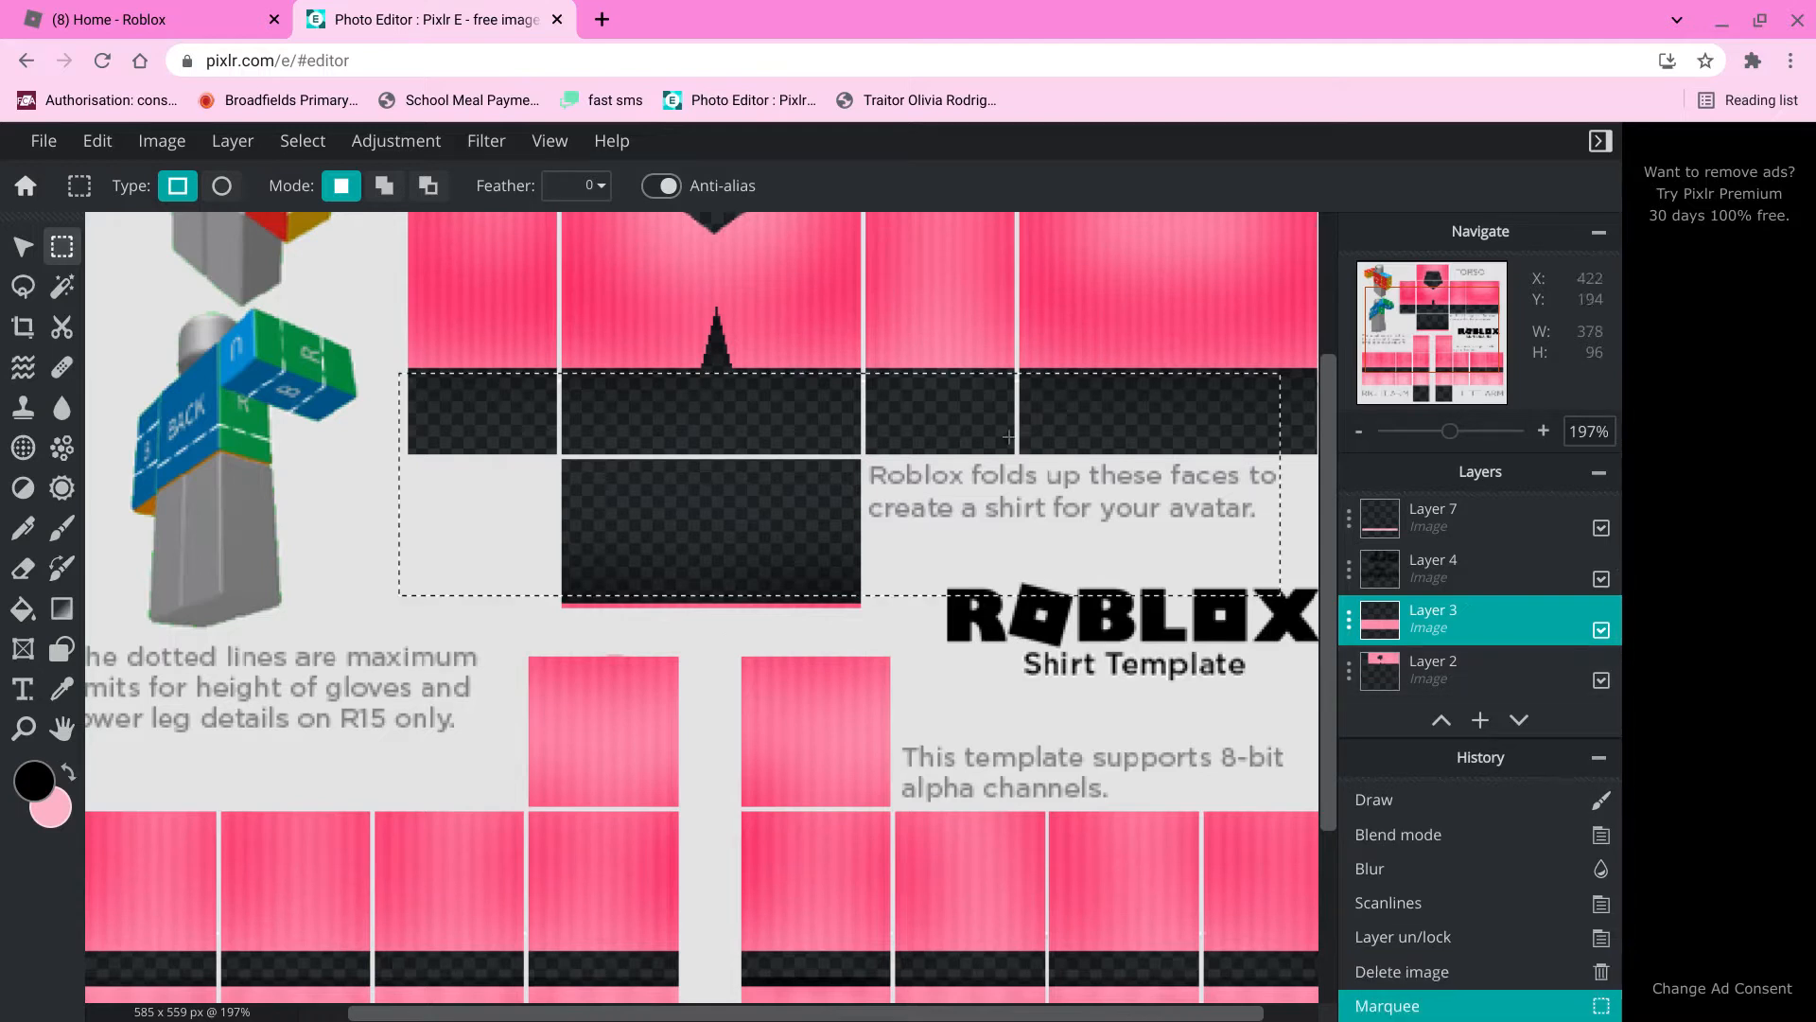
drag(868, 547, 870, 572)
key(Delete)
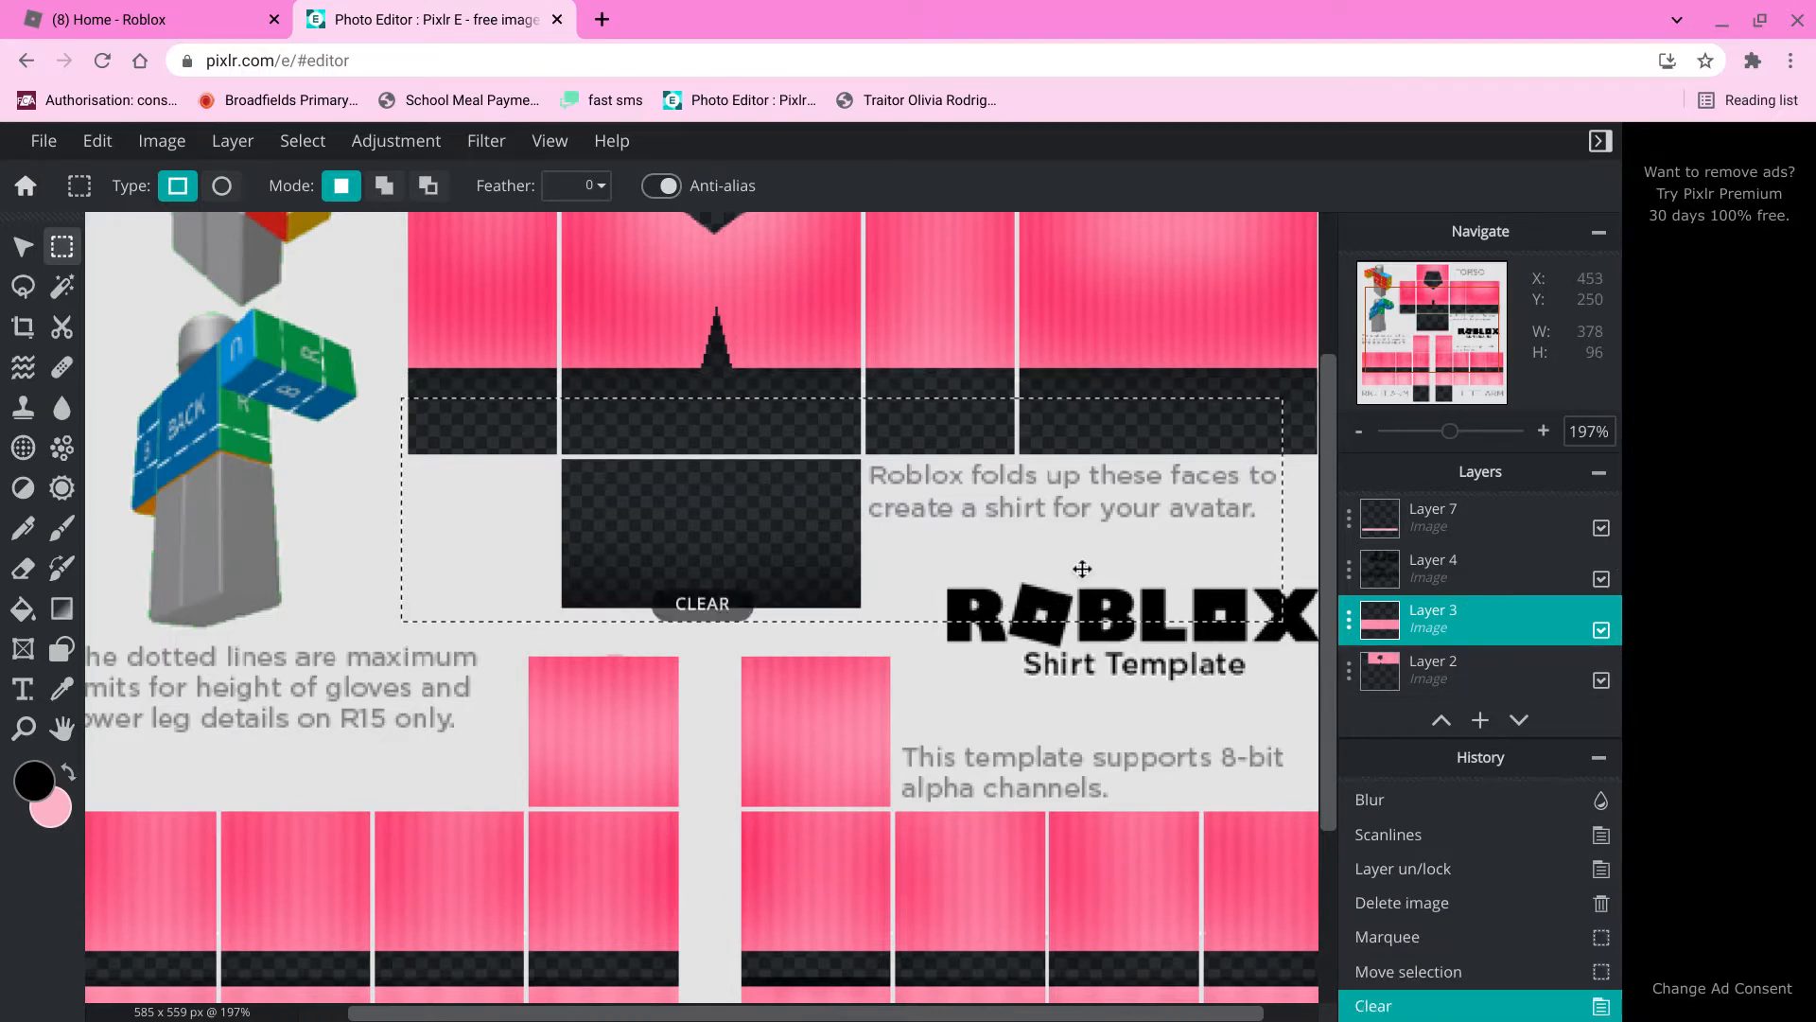
key(ctrl+d)
scroll(586, 567, down, 5)
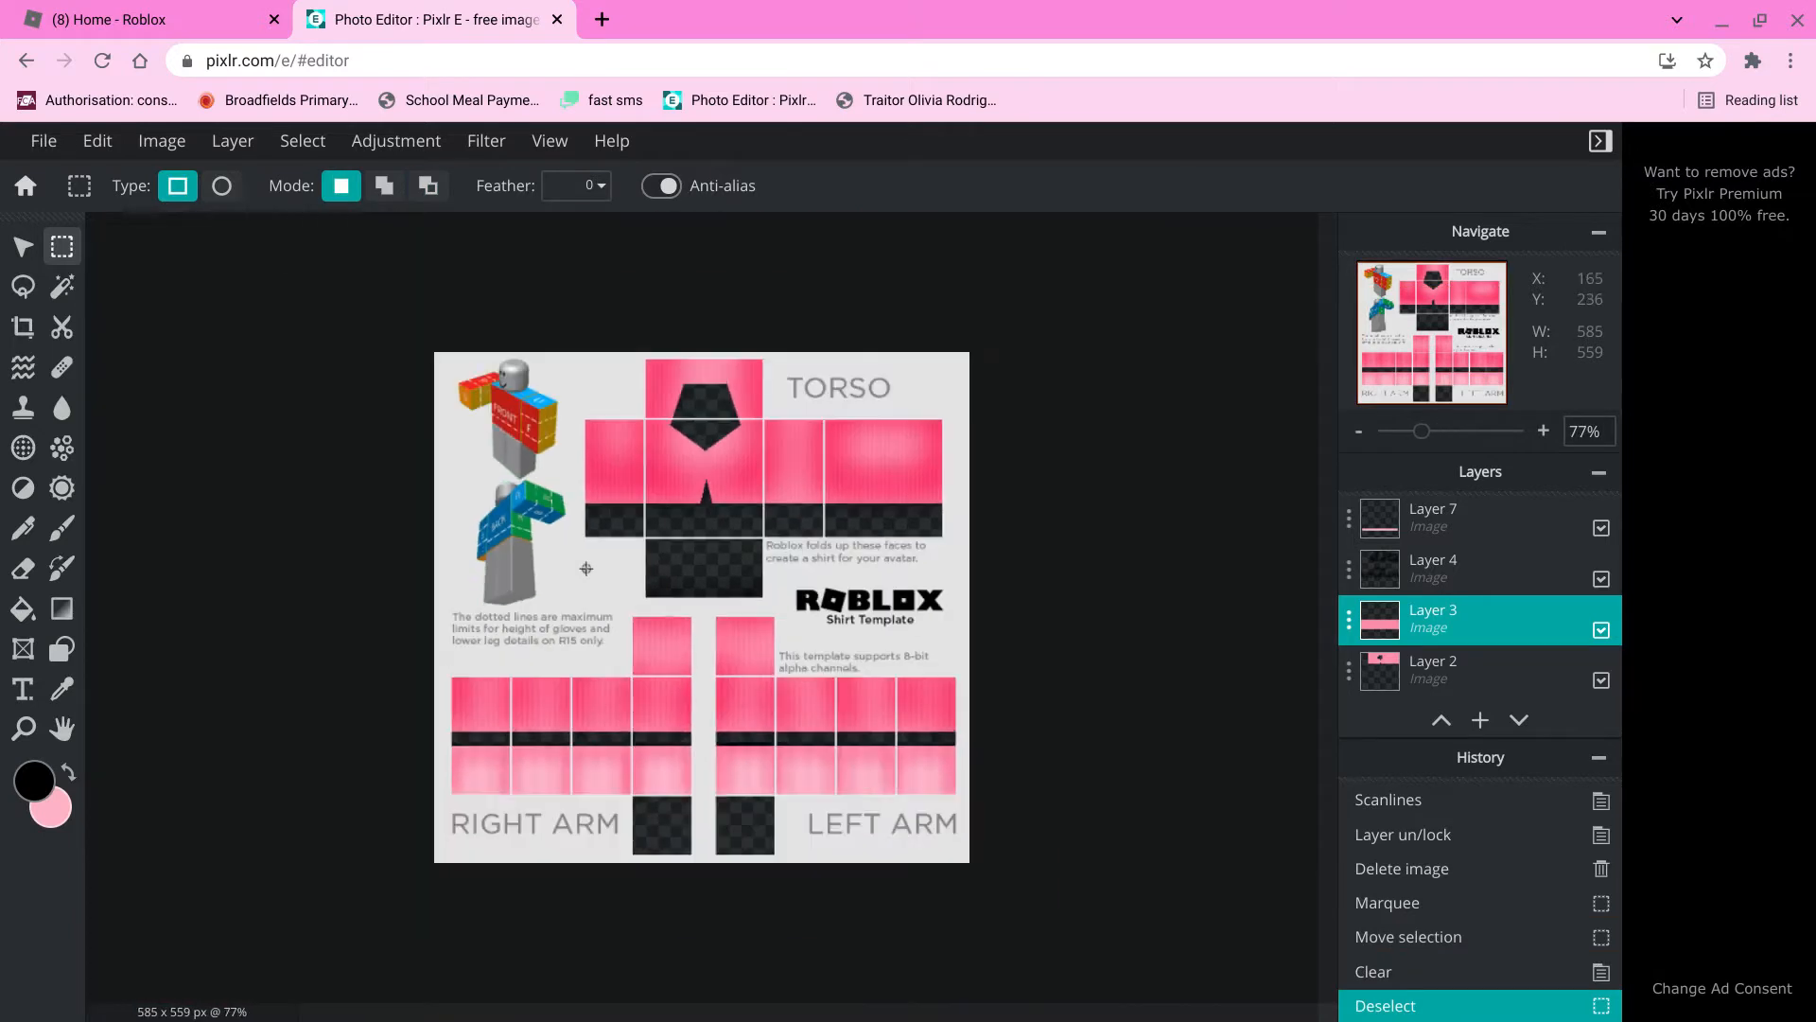
scroll(568, 563, up, 5)
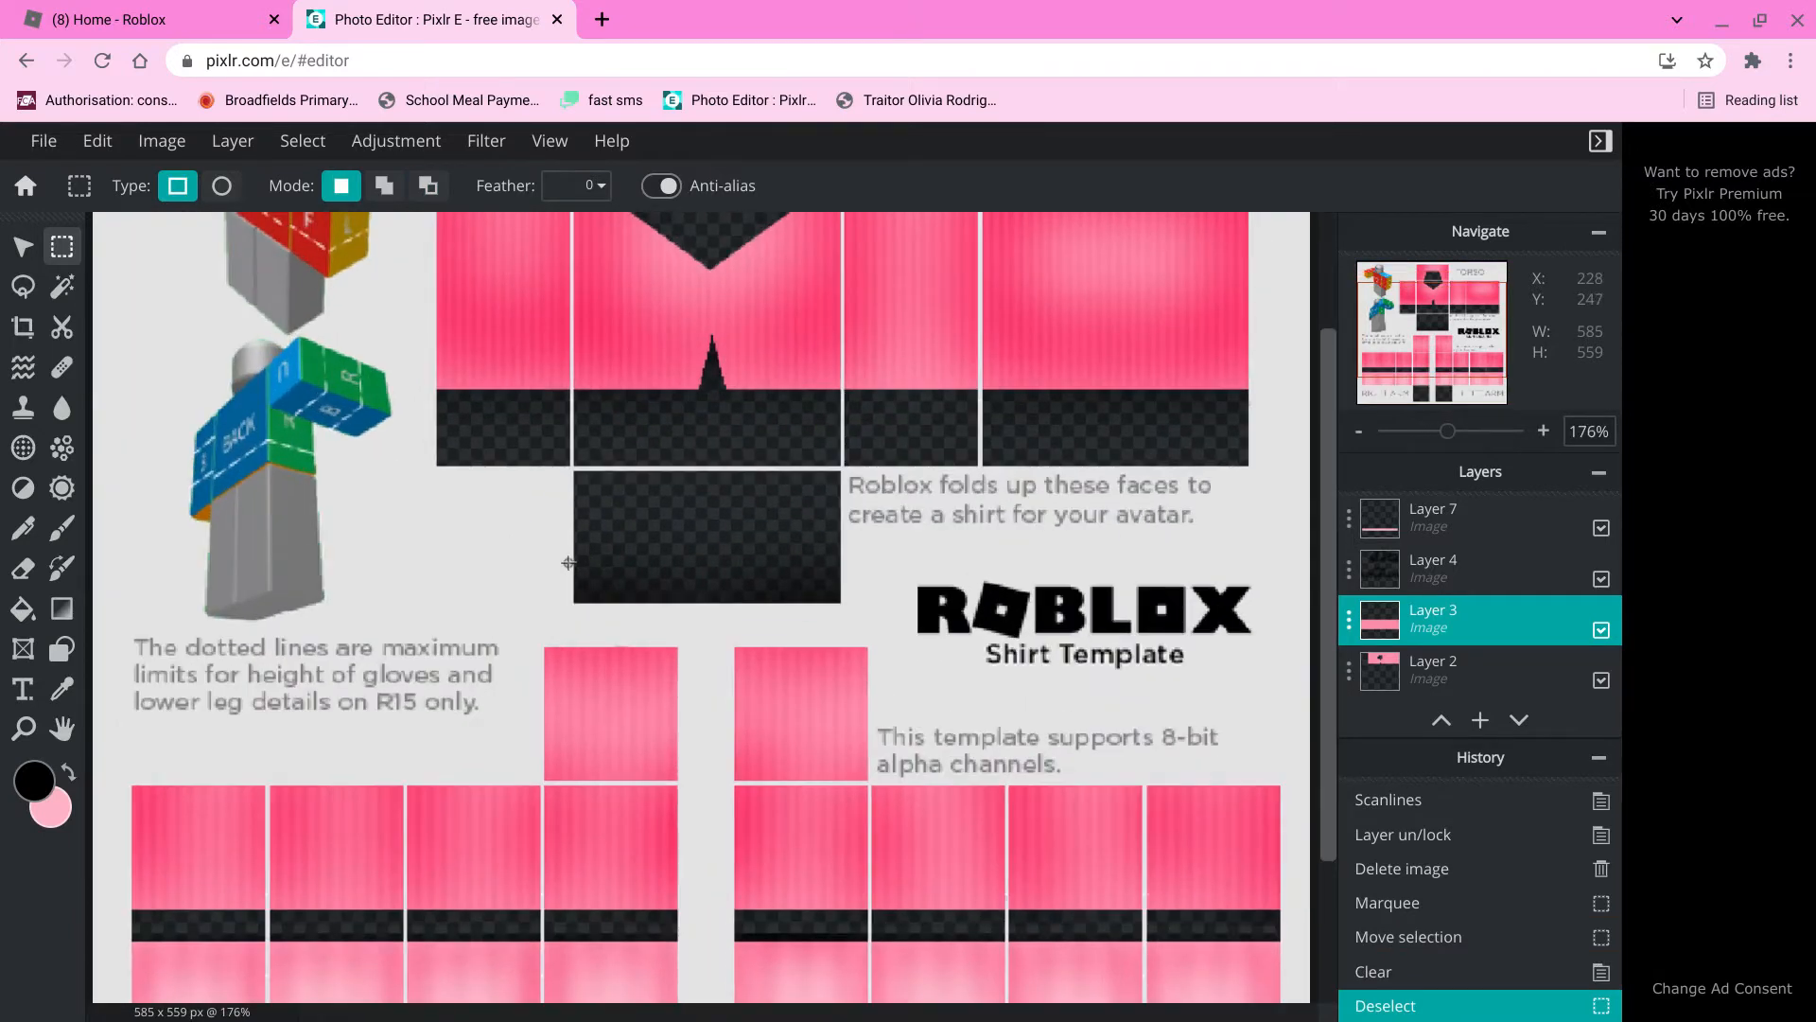
scroll(568, 563, down, 3)
scroll(568, 563, down, 3)
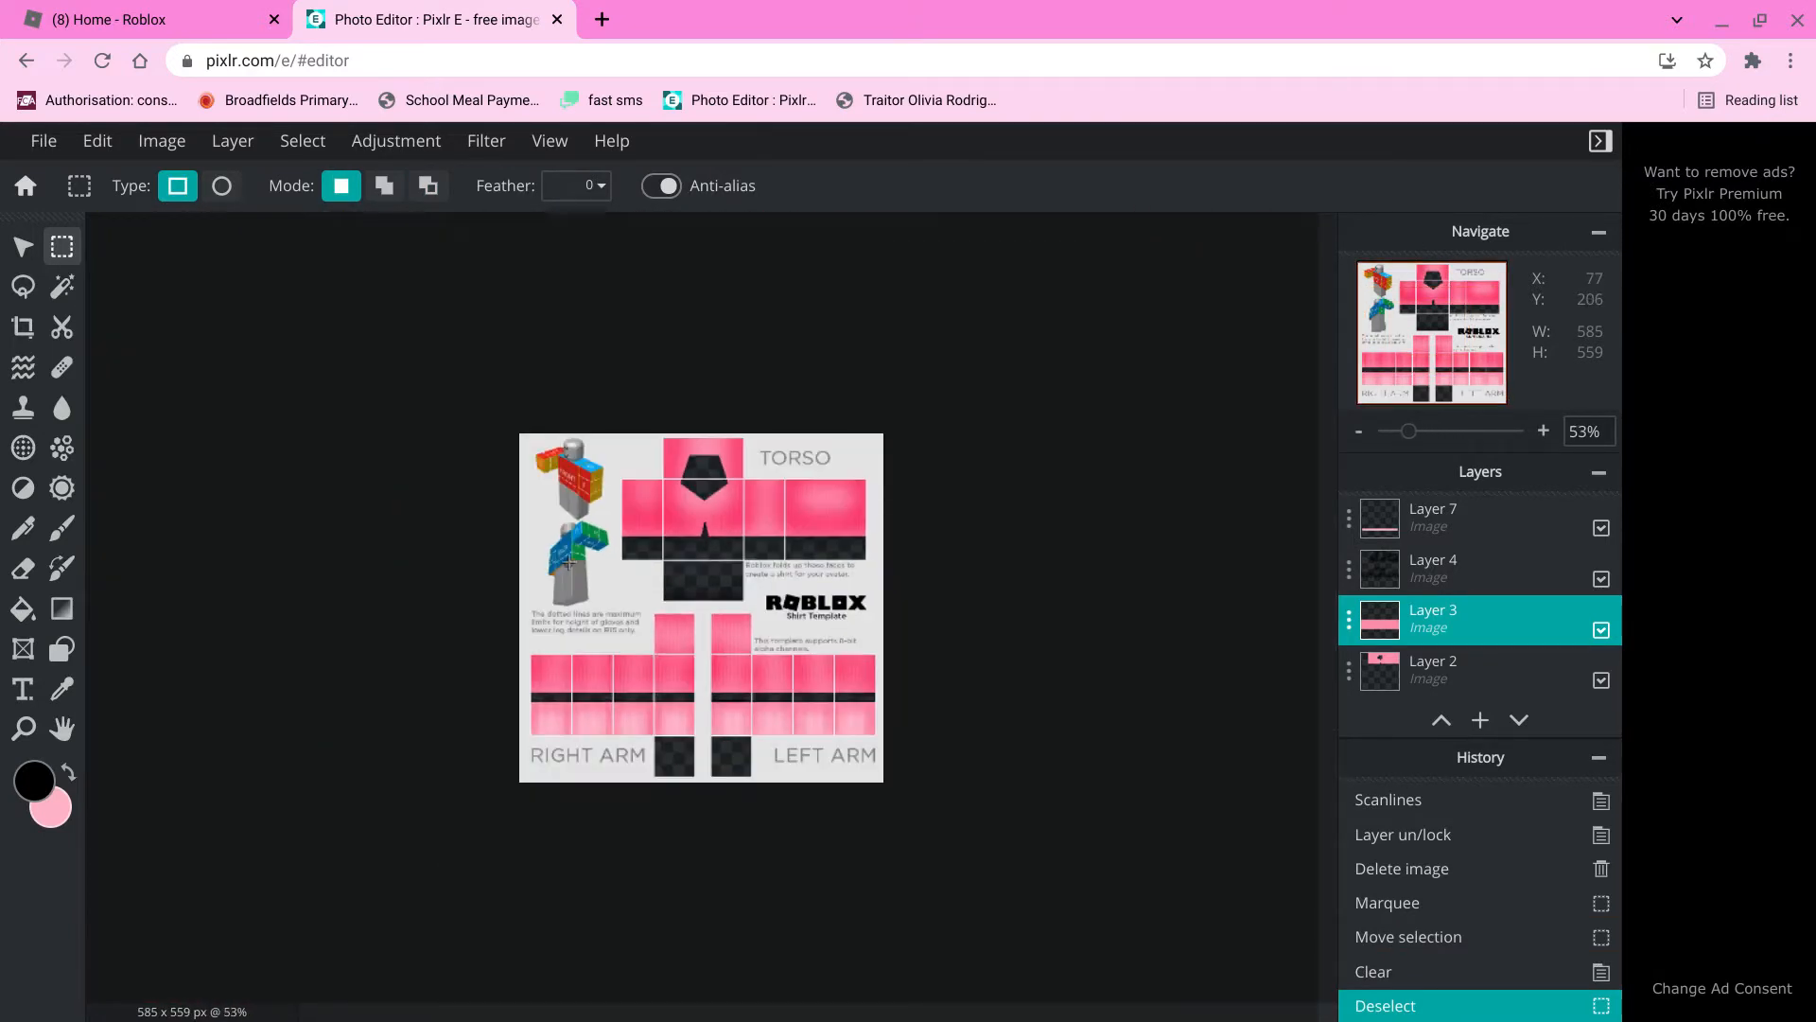
scroll(567, 562, up, 3)
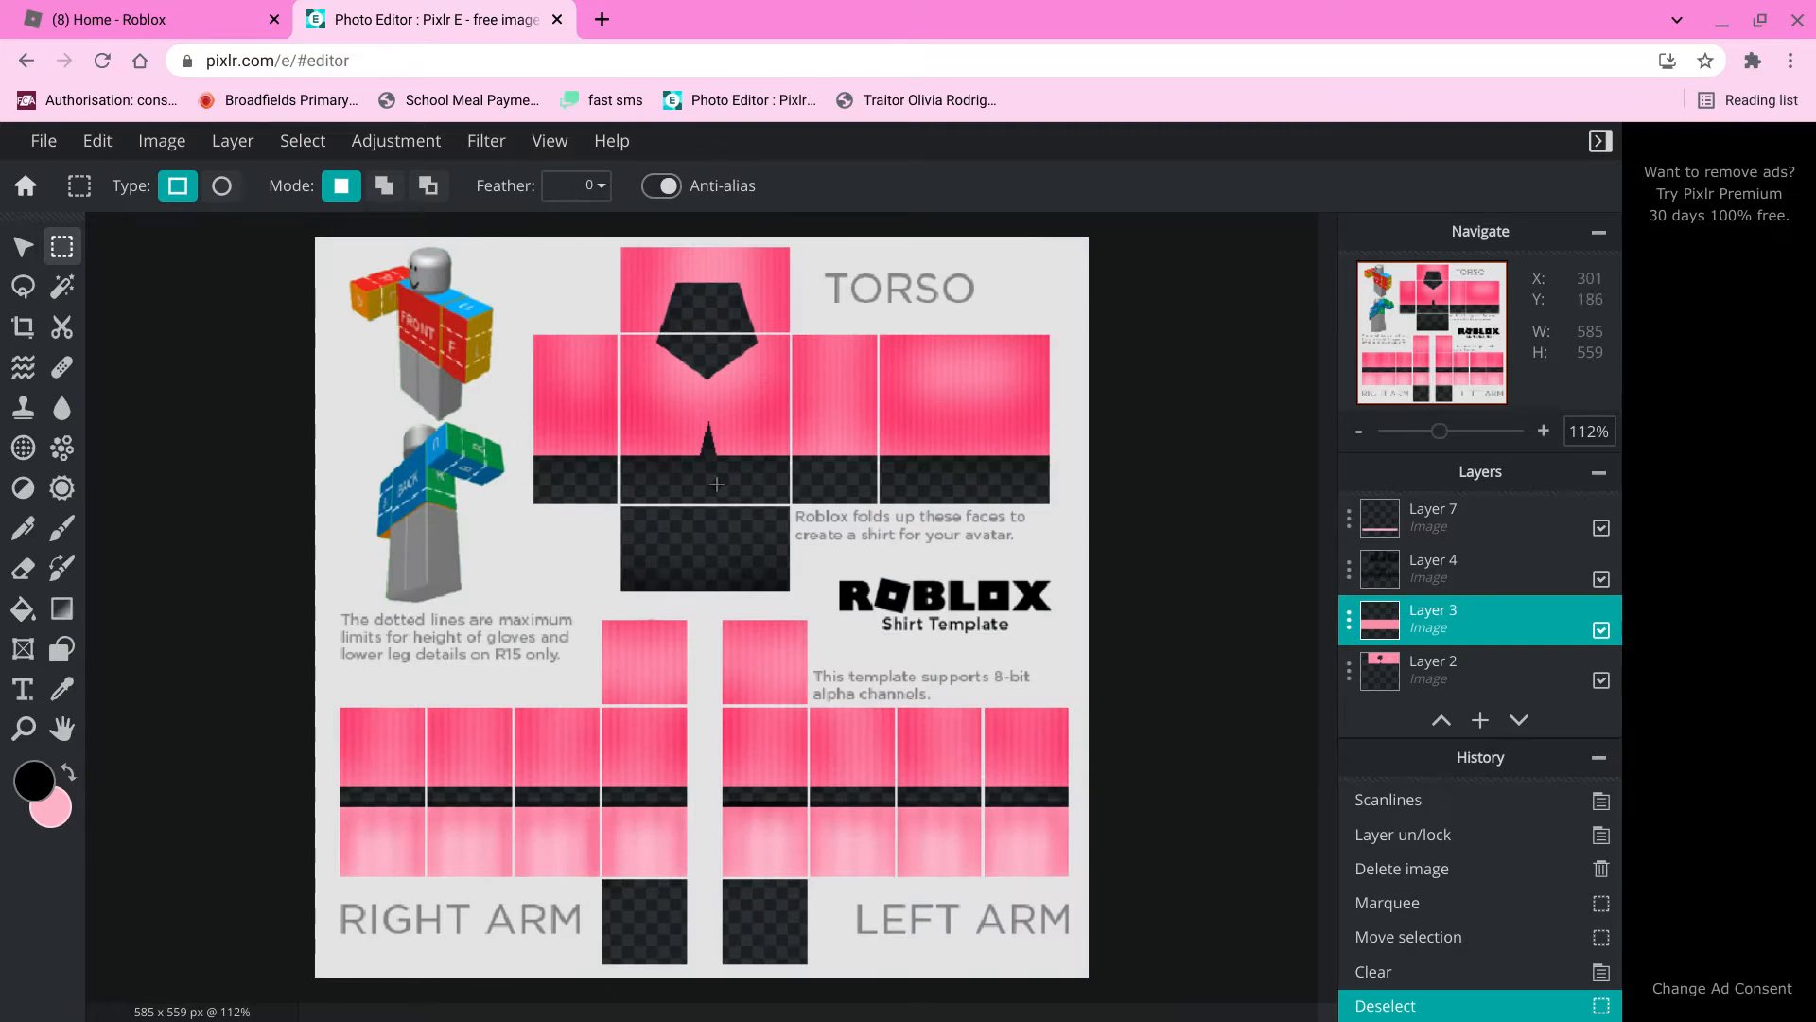
Undo the clearing on Layer 3, the selection changes and the deletion of Layer 5 Copy.
key(ctrl+z)
key(ctrl+z)
key(ctrl+z)
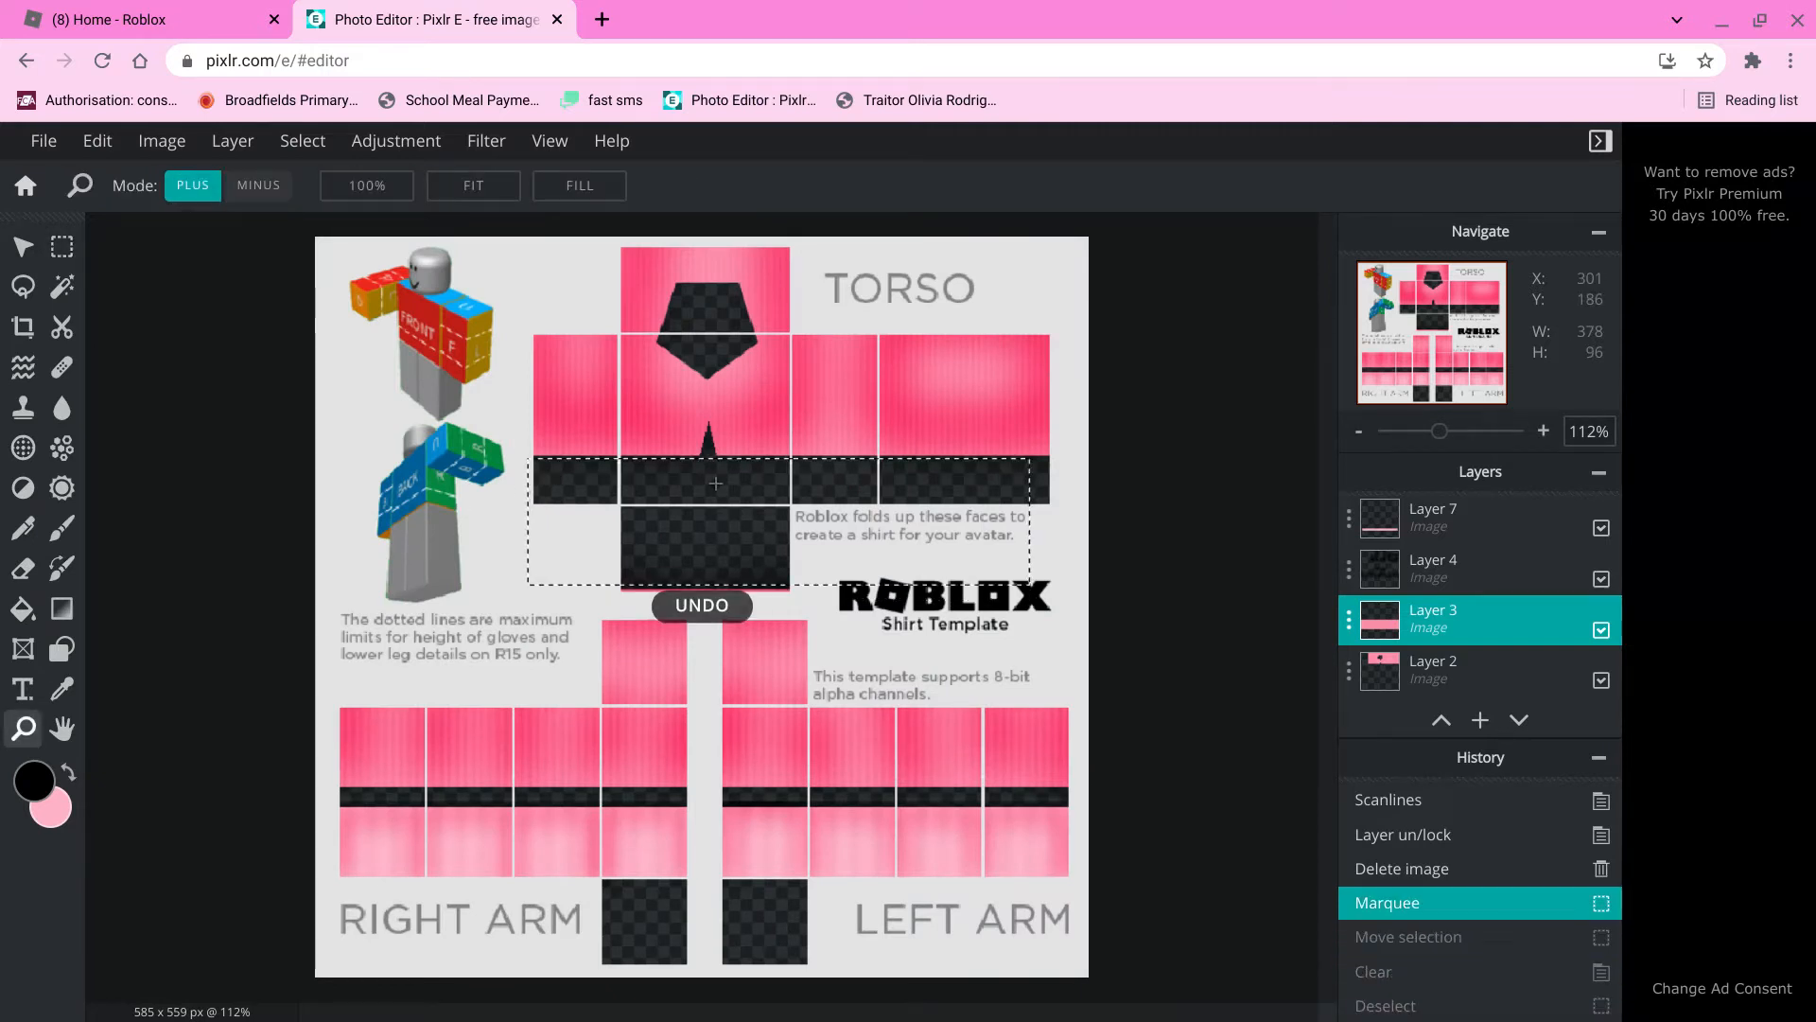
key(ctrl+z)
key(ctrl+z)
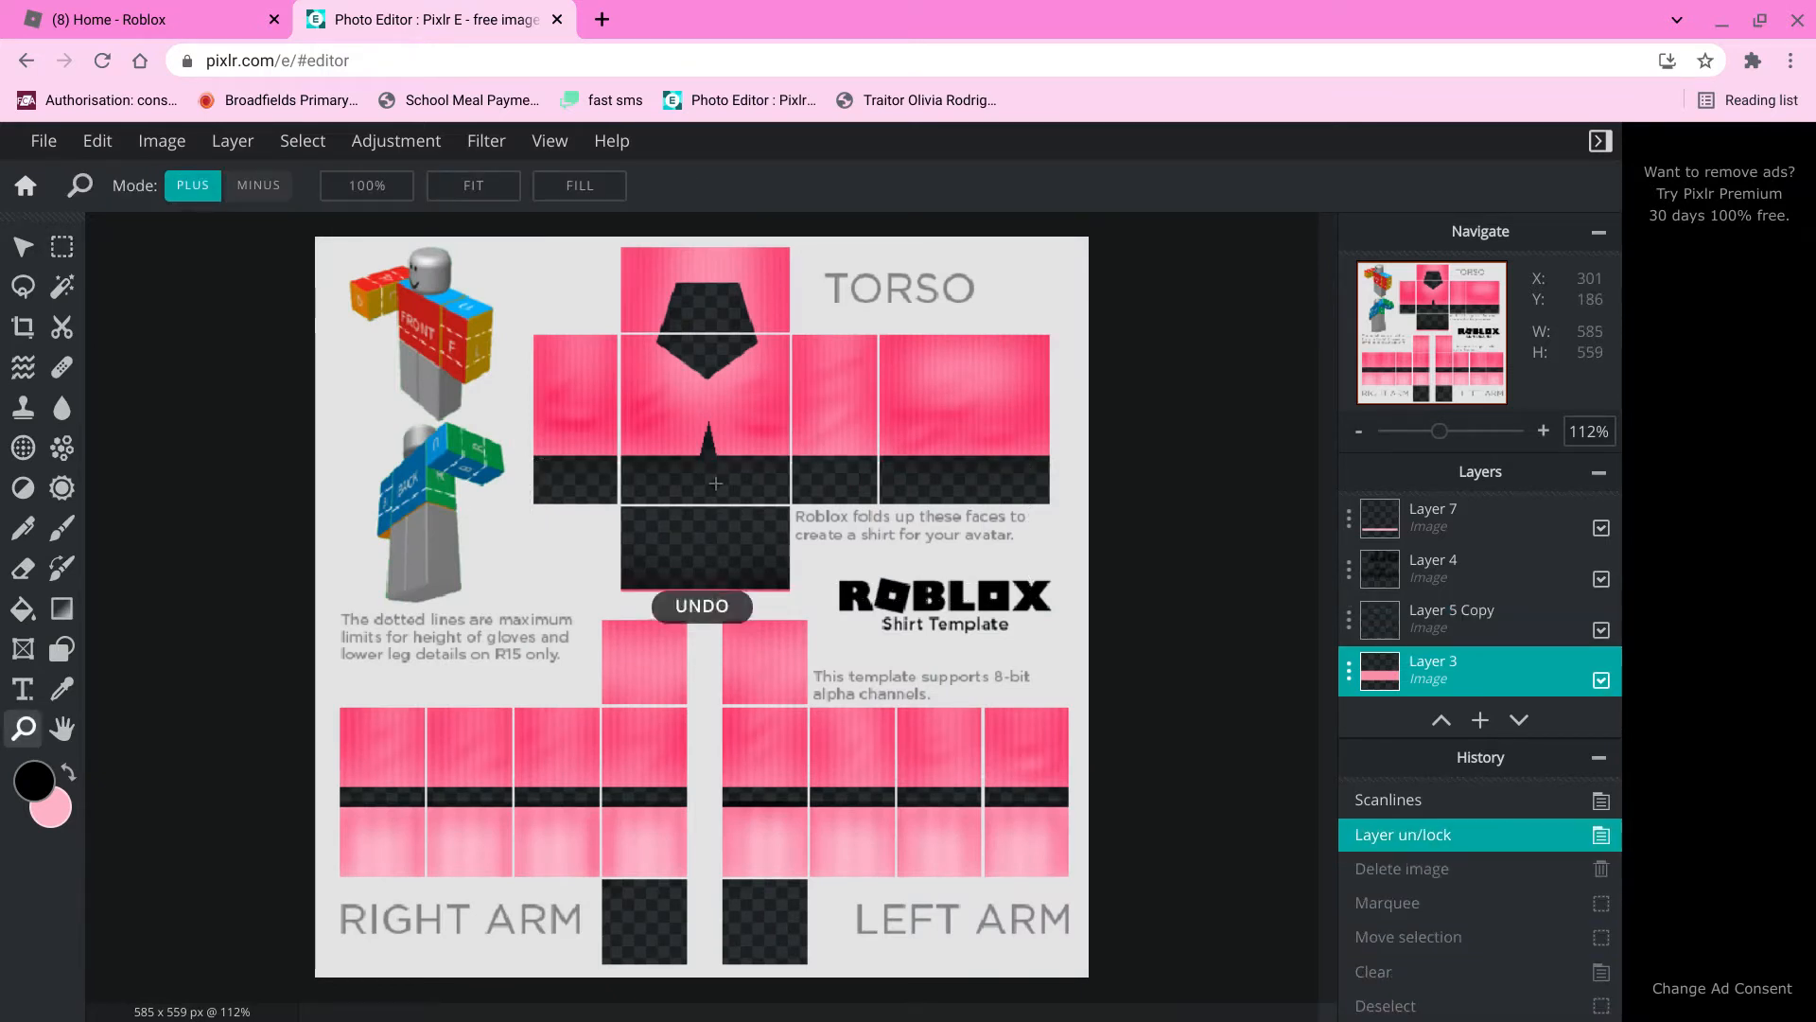
Clear the thin pink strip along the lower edge of the bottom torso face on Layer 3, and deselect.
click(1558, 640)
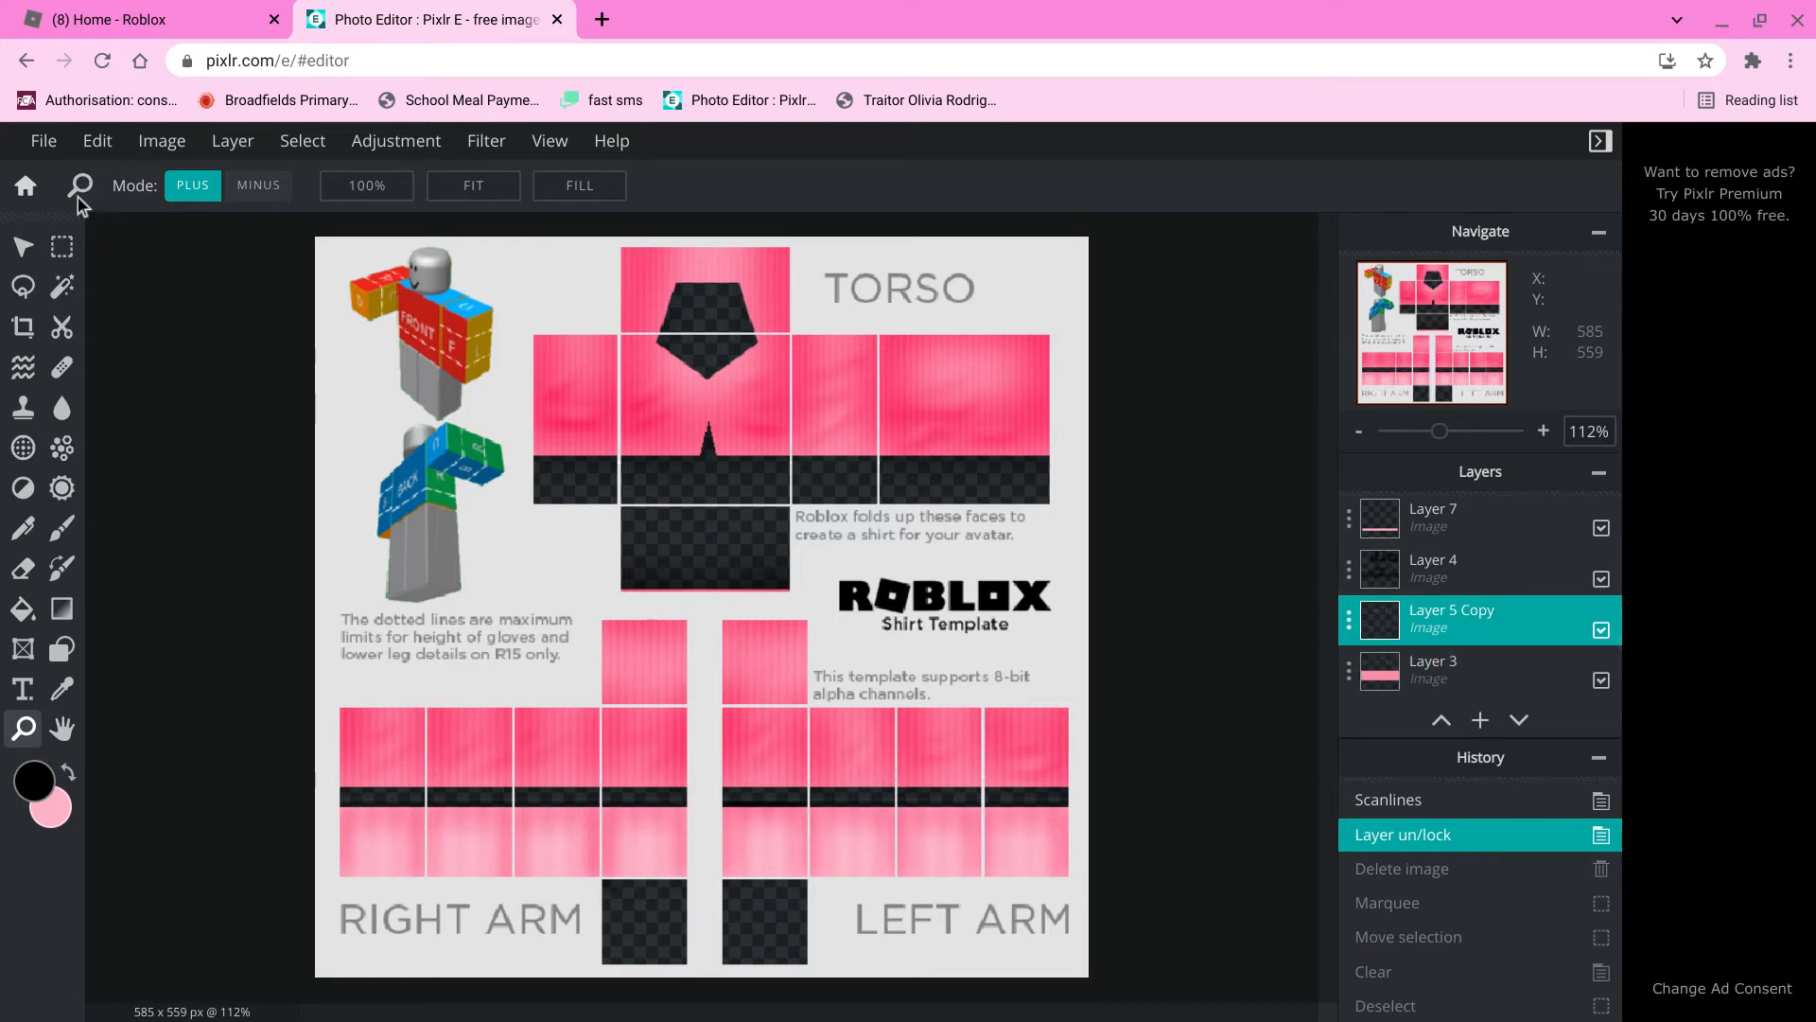
click(61, 246)
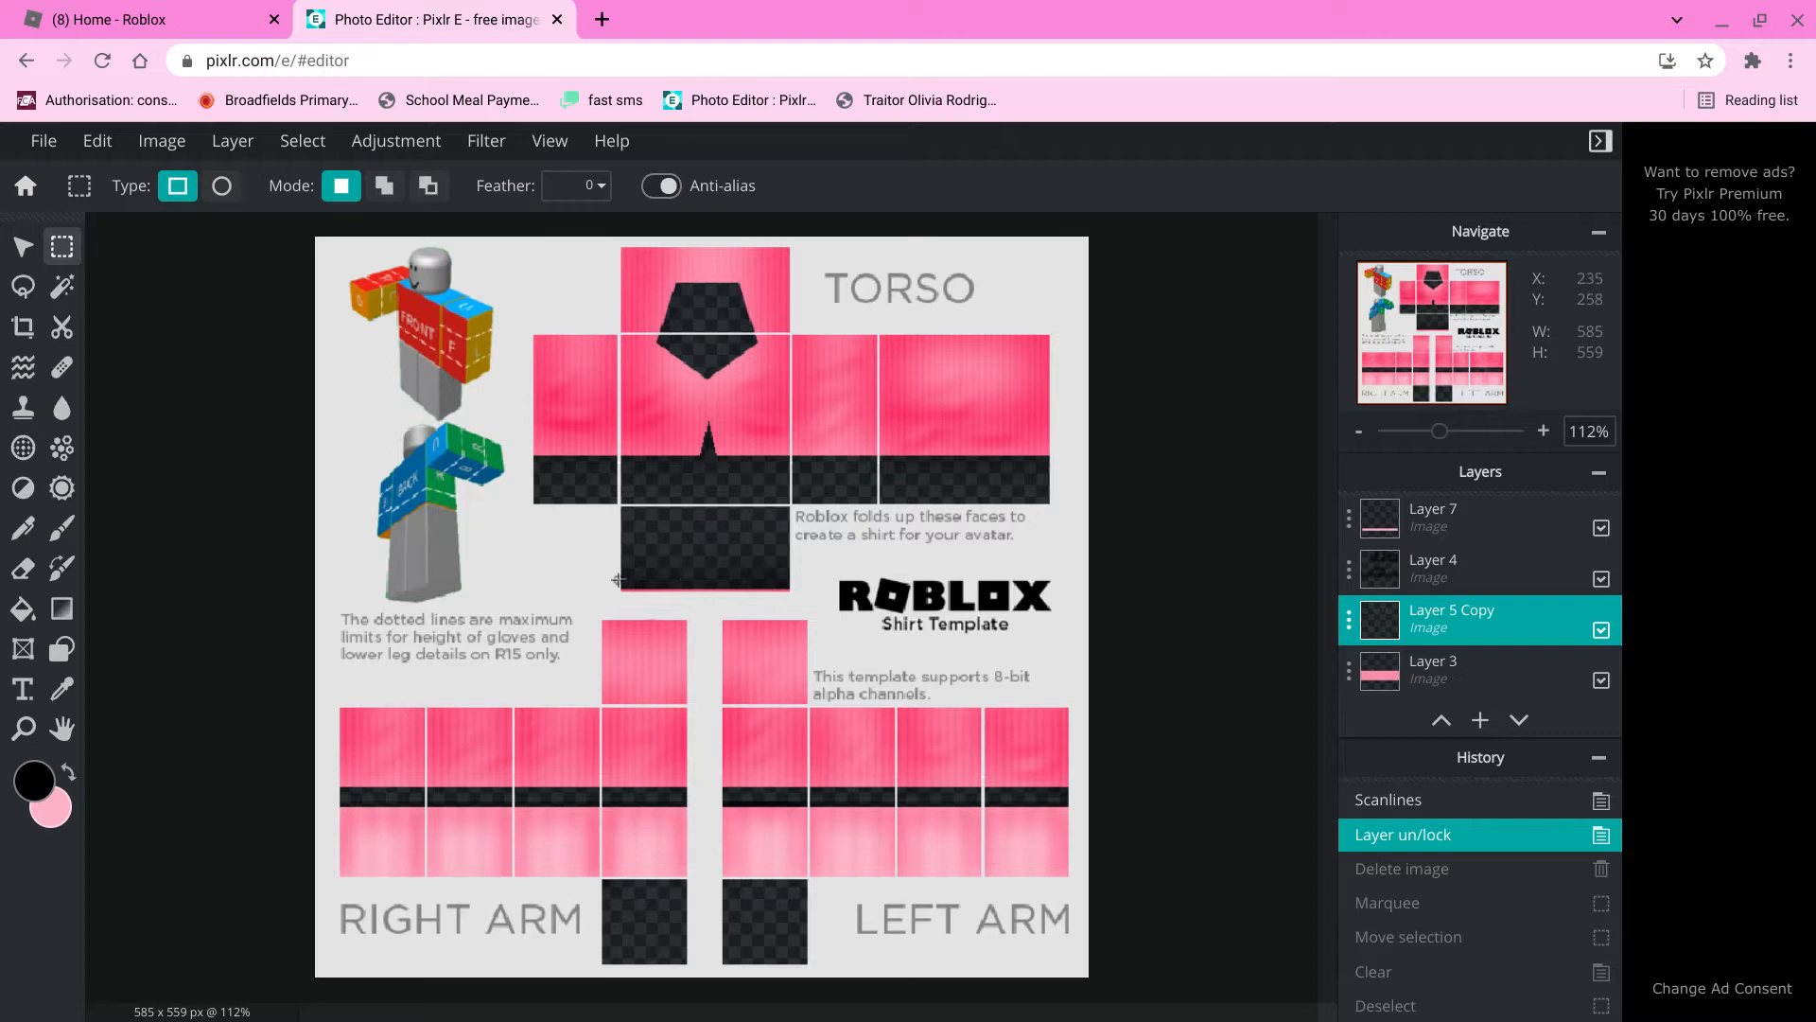
drag(613, 573, 812, 607)
click(1546, 663)
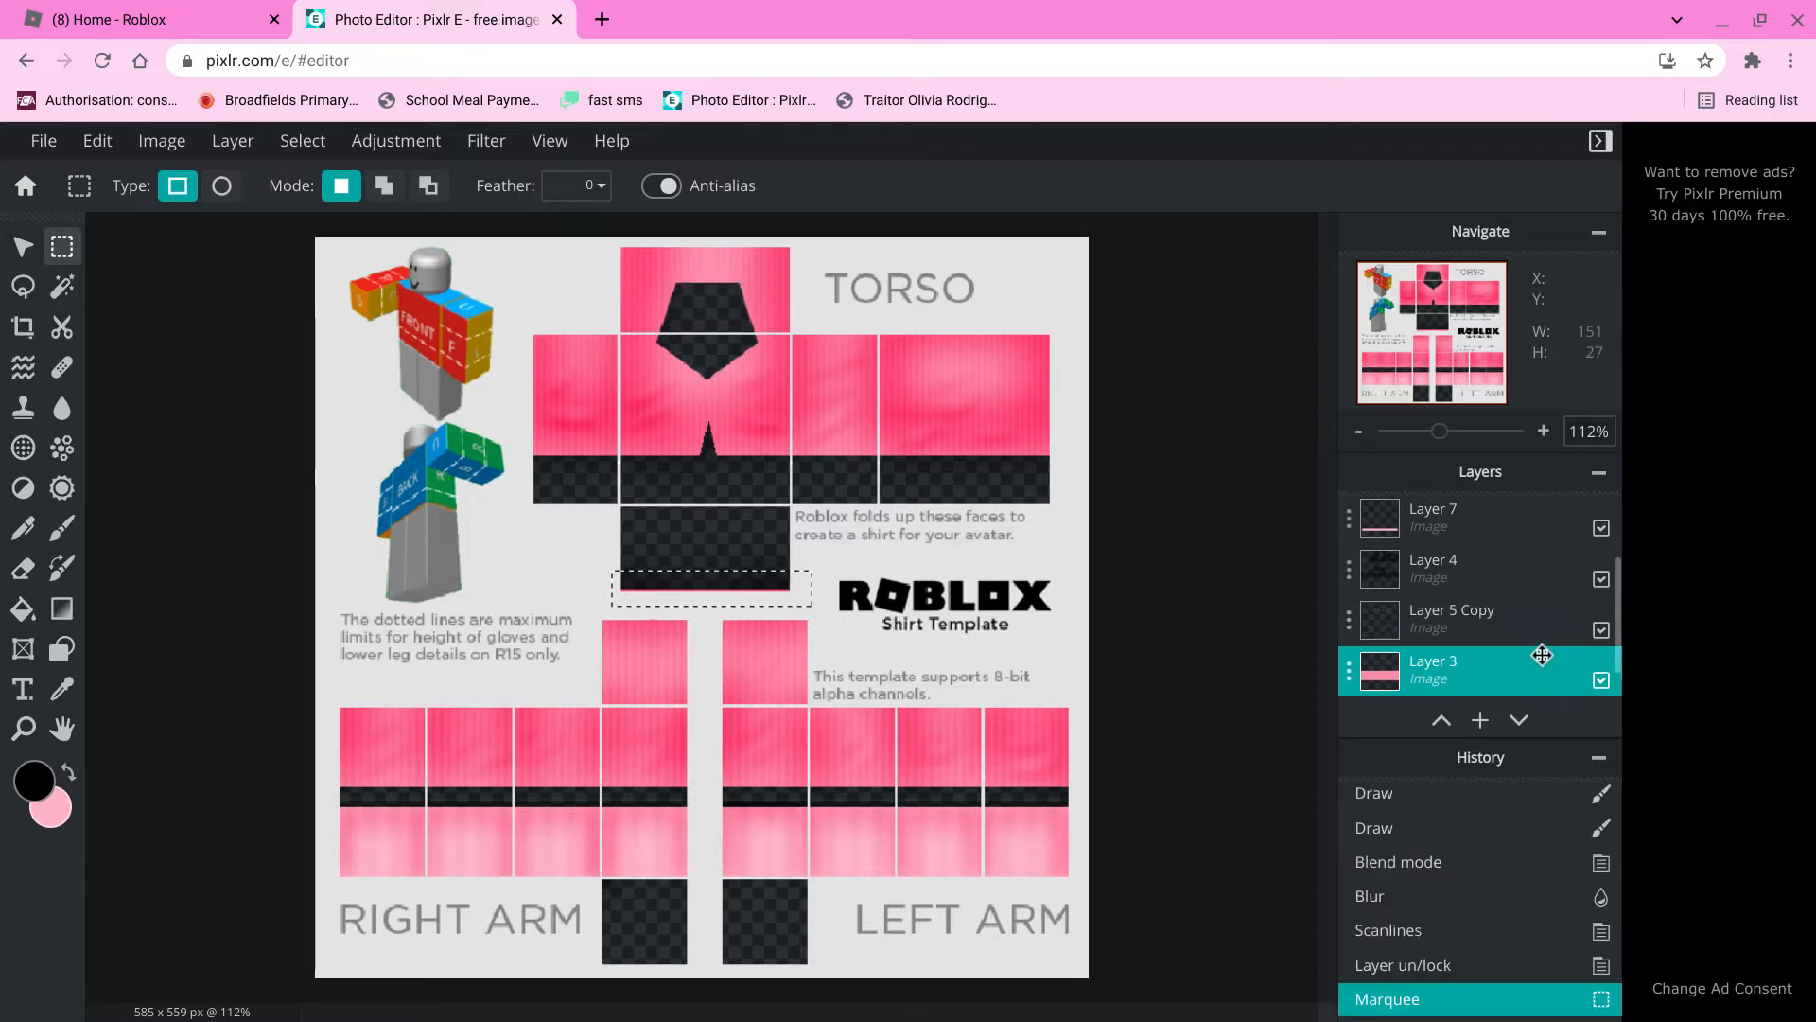
key(Delete)
key(ctrl+d)
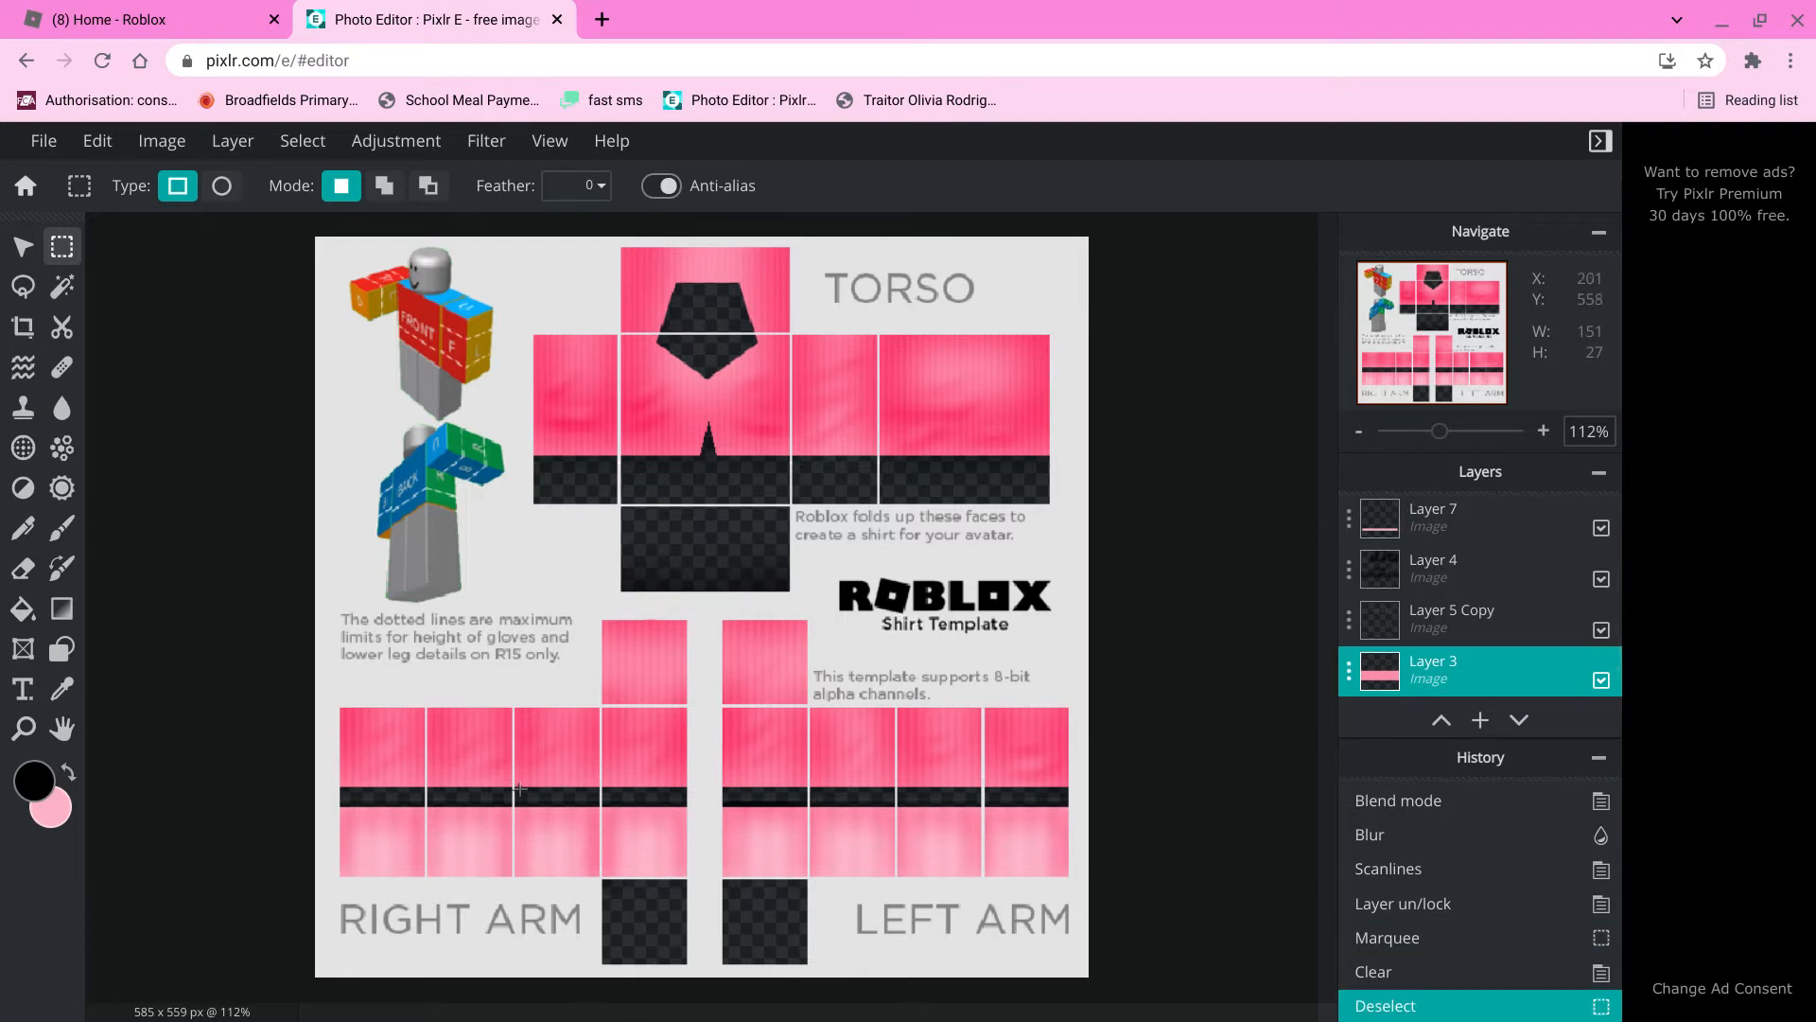
Try to reposition the crease layer, Layer 5 Copy, on the template, and undo the move.
click(1492, 608)
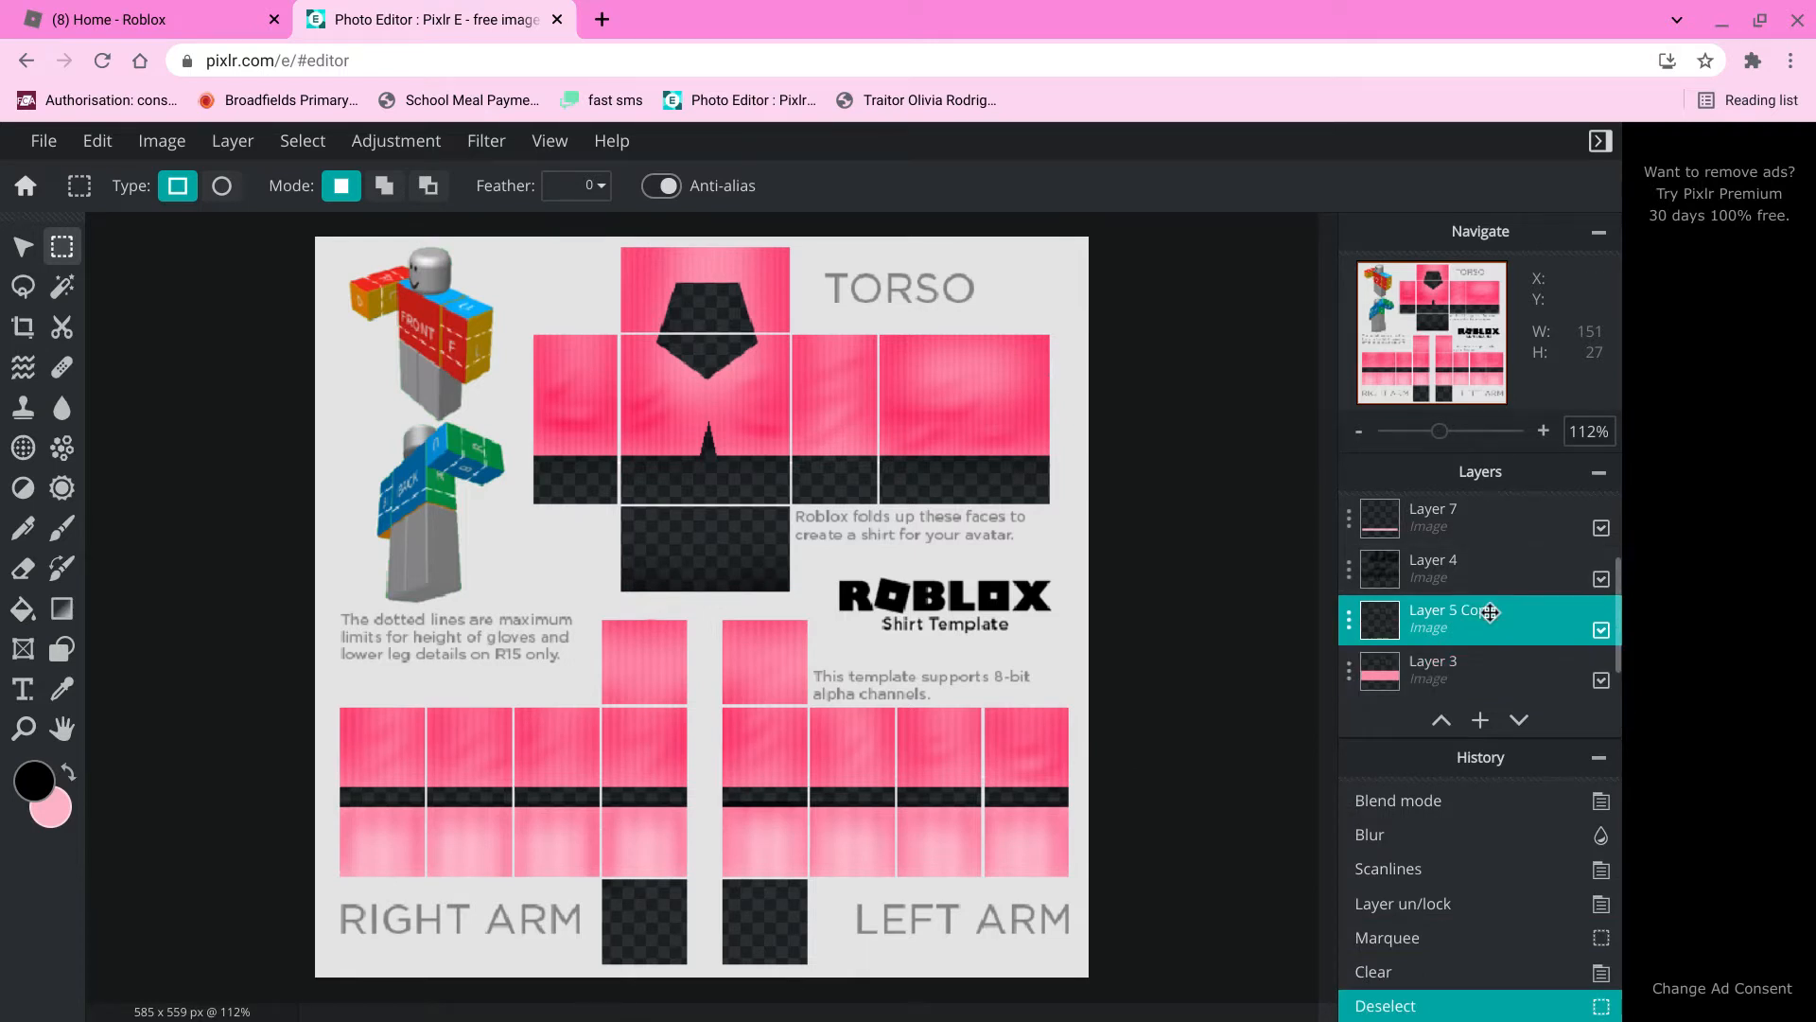
key(v)
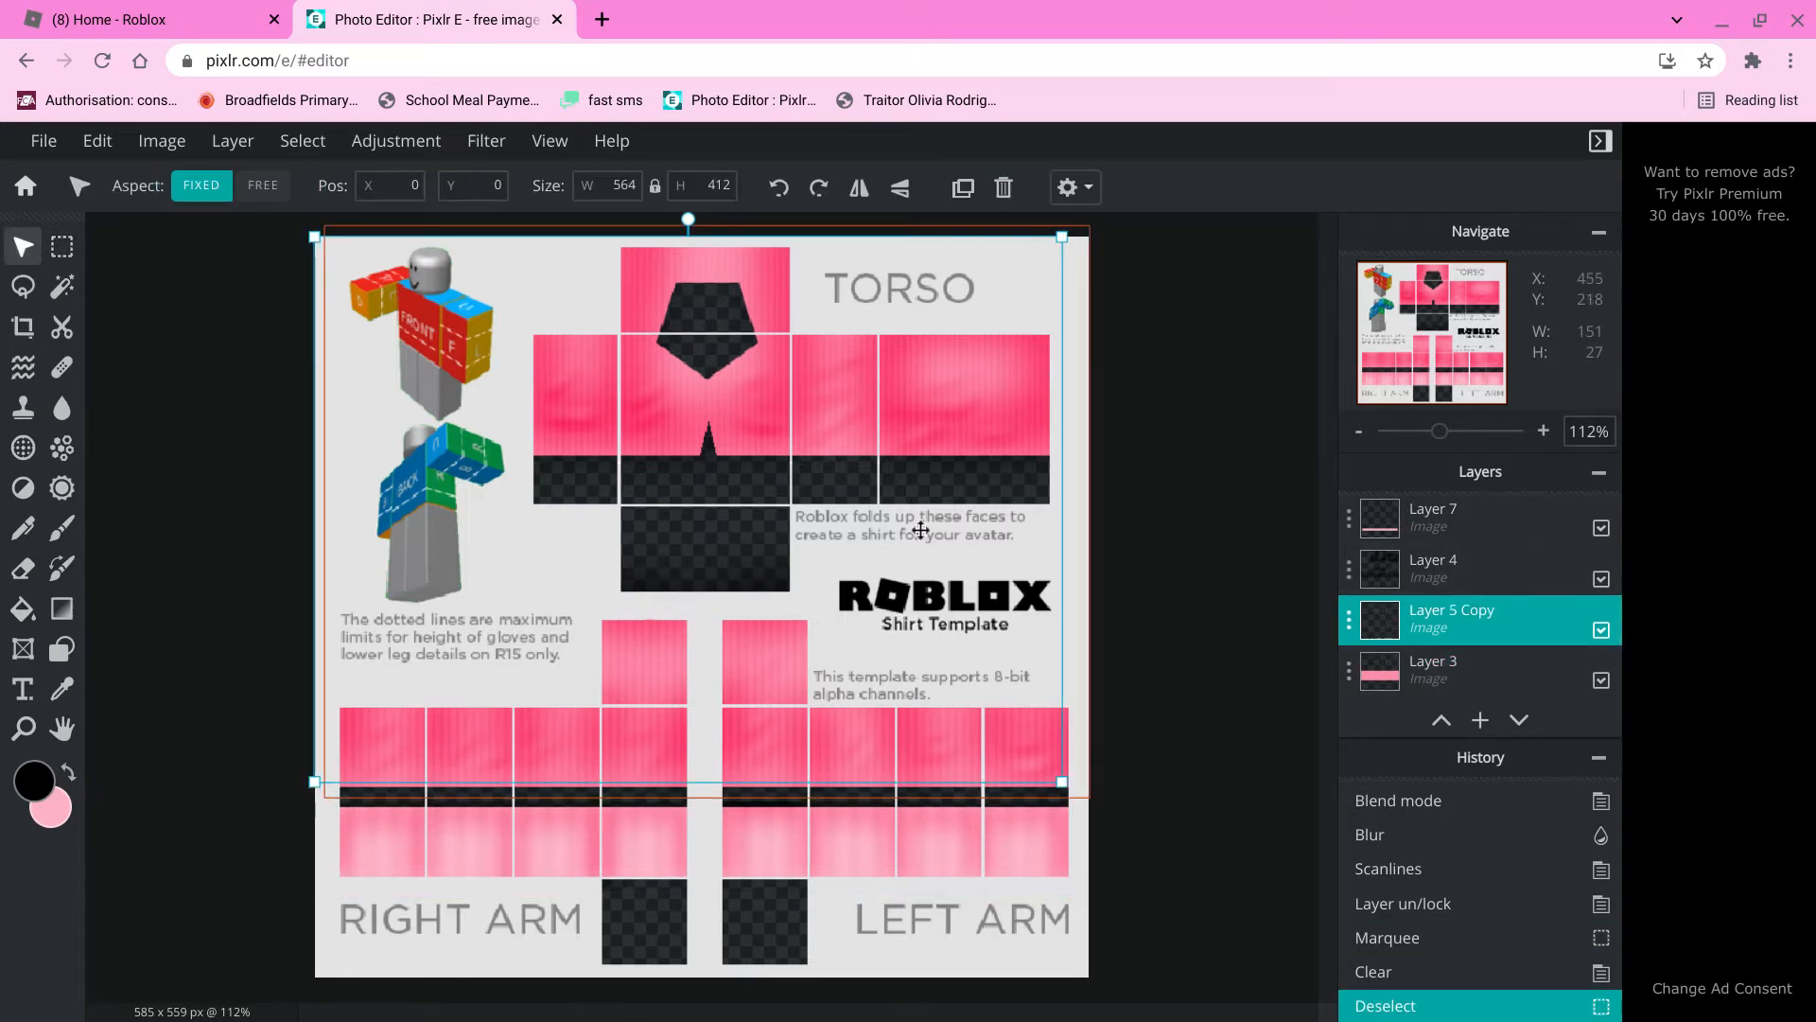
click(996, 646)
drag(996, 646, 965, 584)
click(1429, 620)
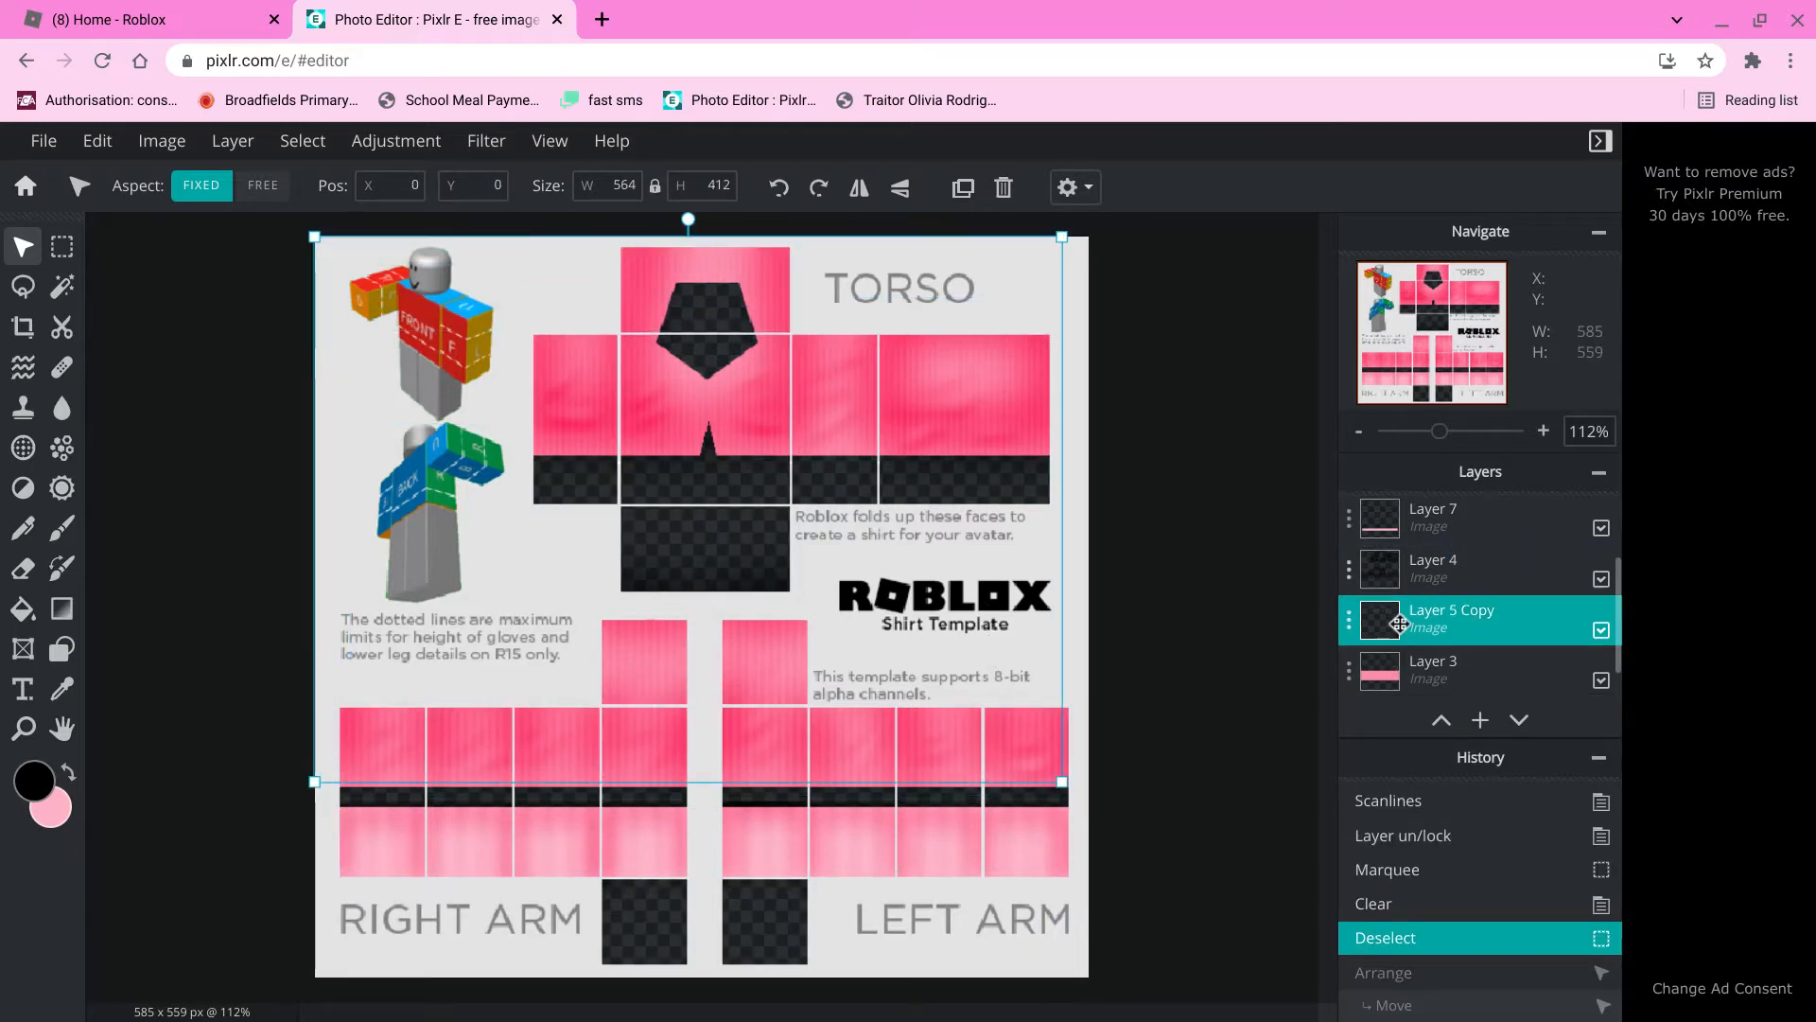
Lock the position of Layer 4.
click(1428, 620)
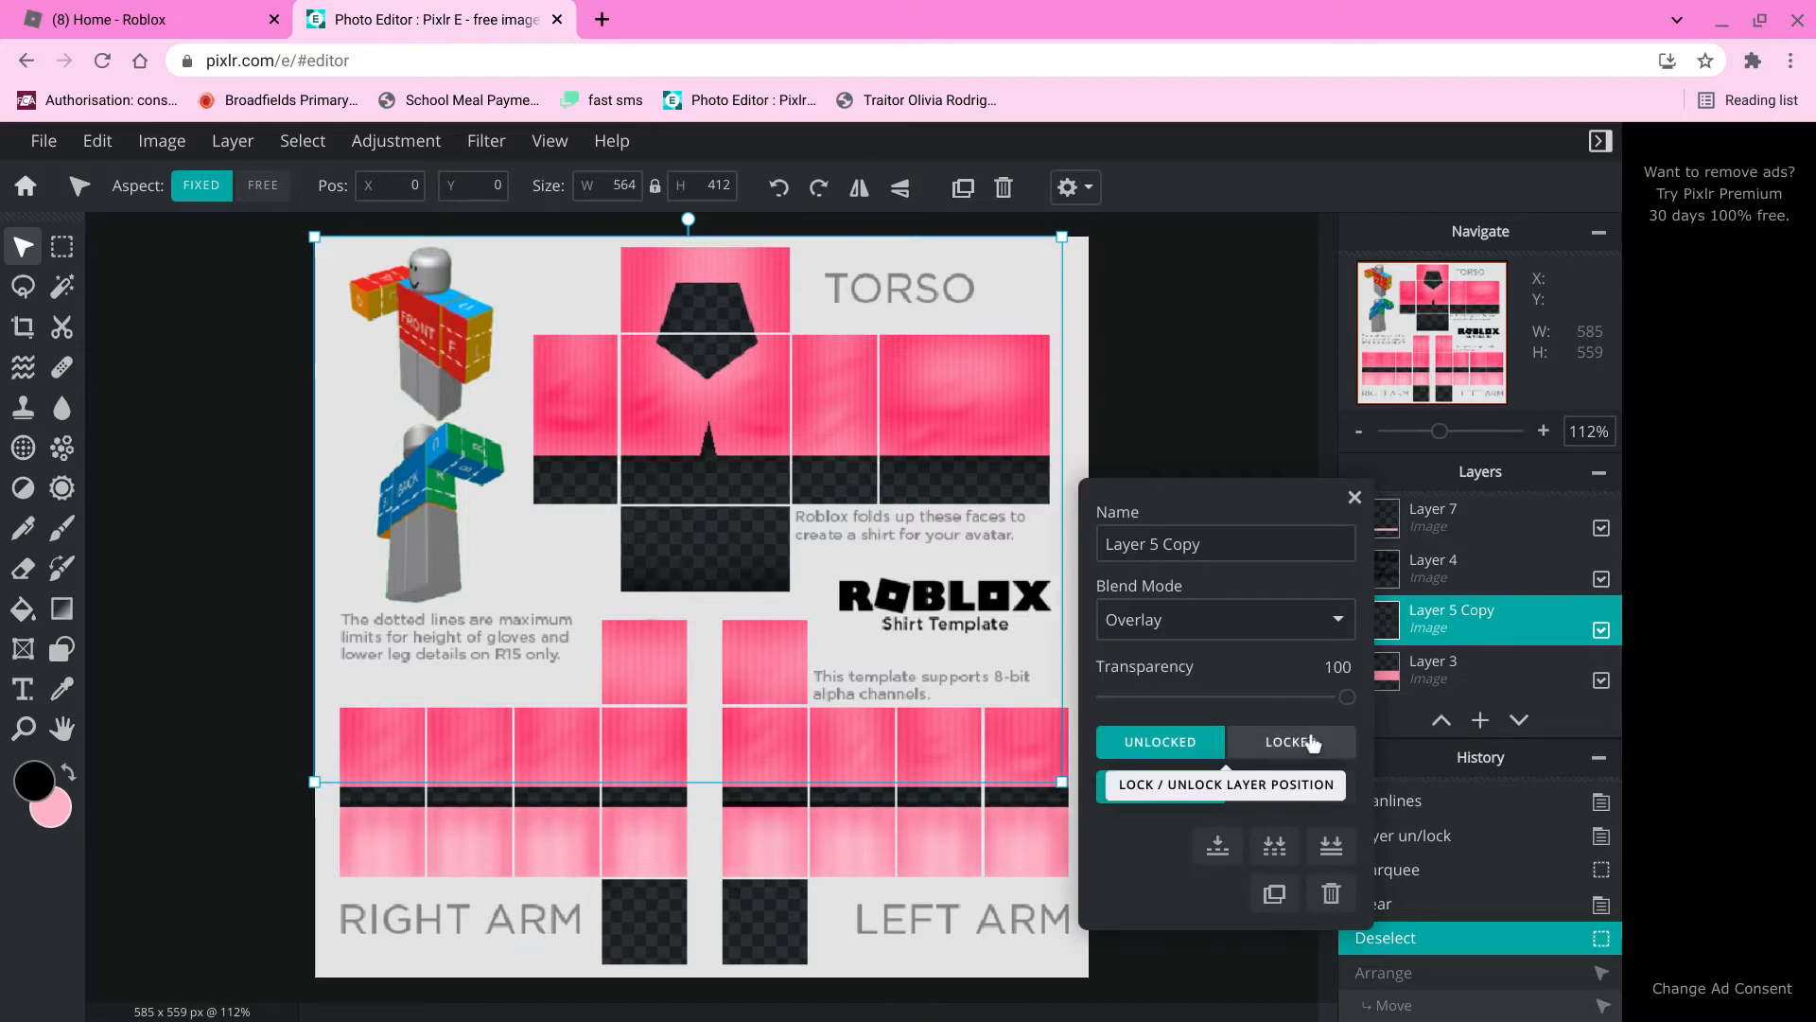
click(1448, 581)
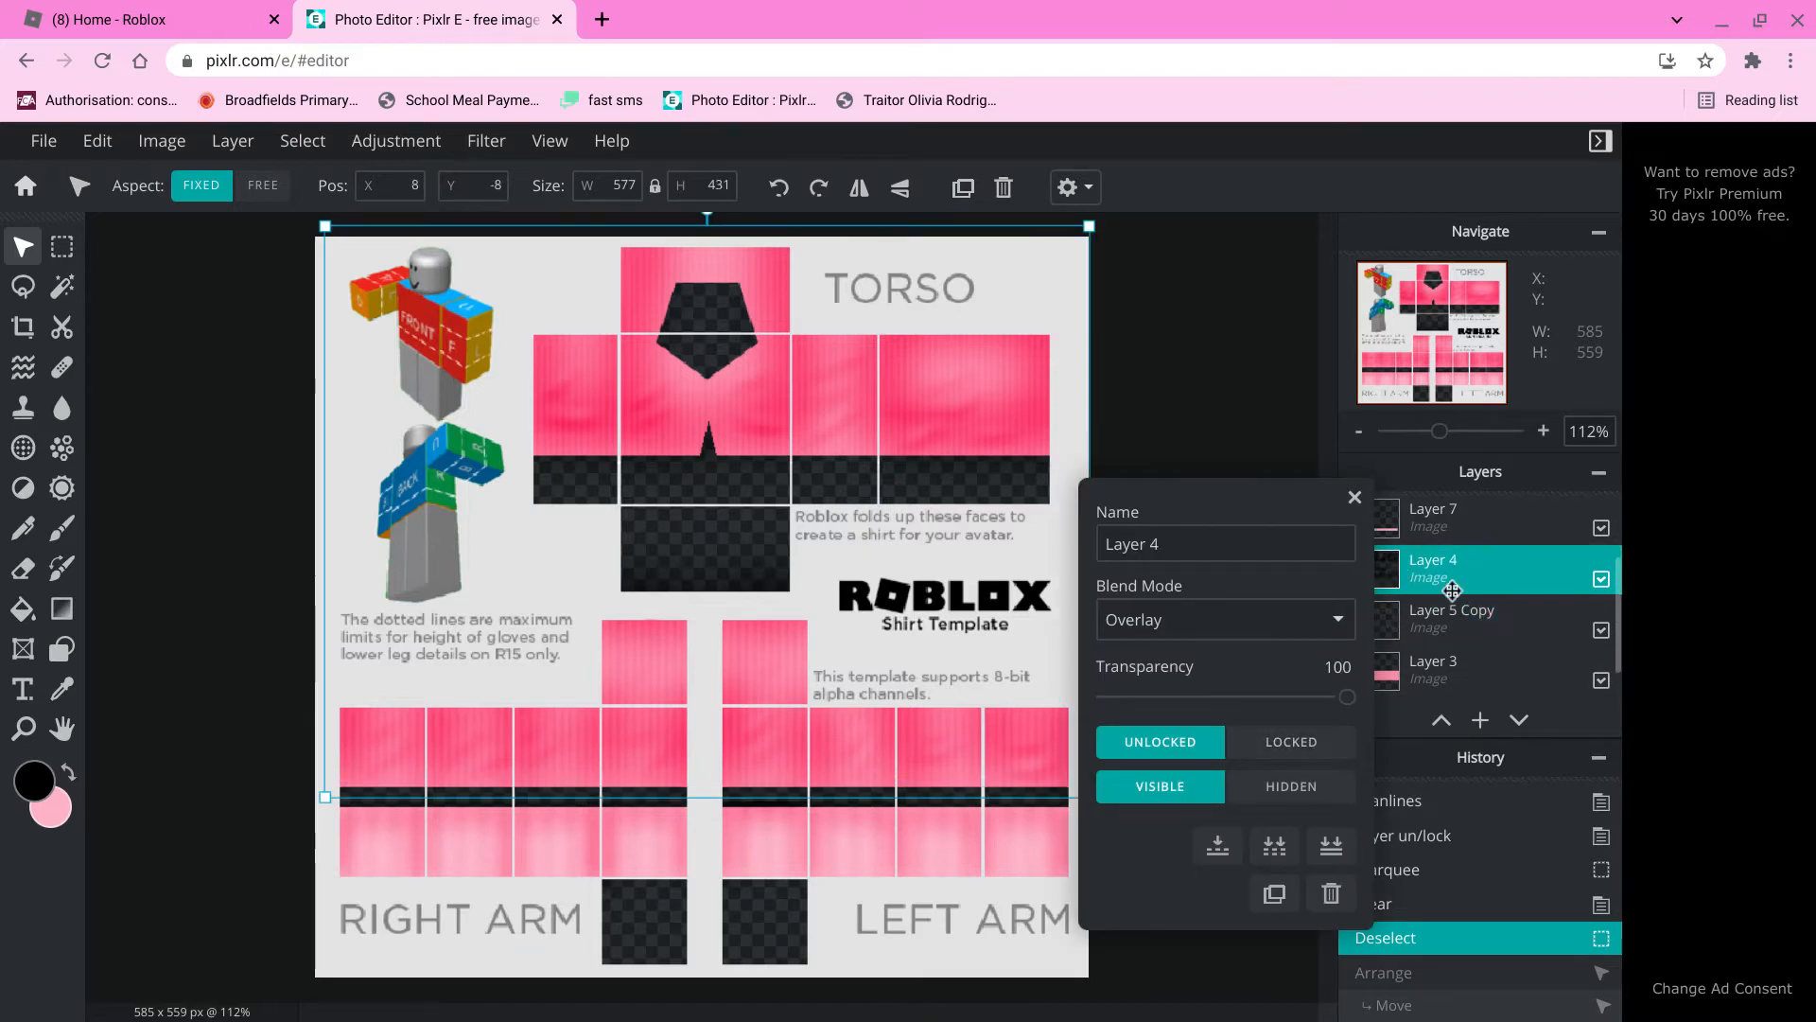
click(1290, 742)
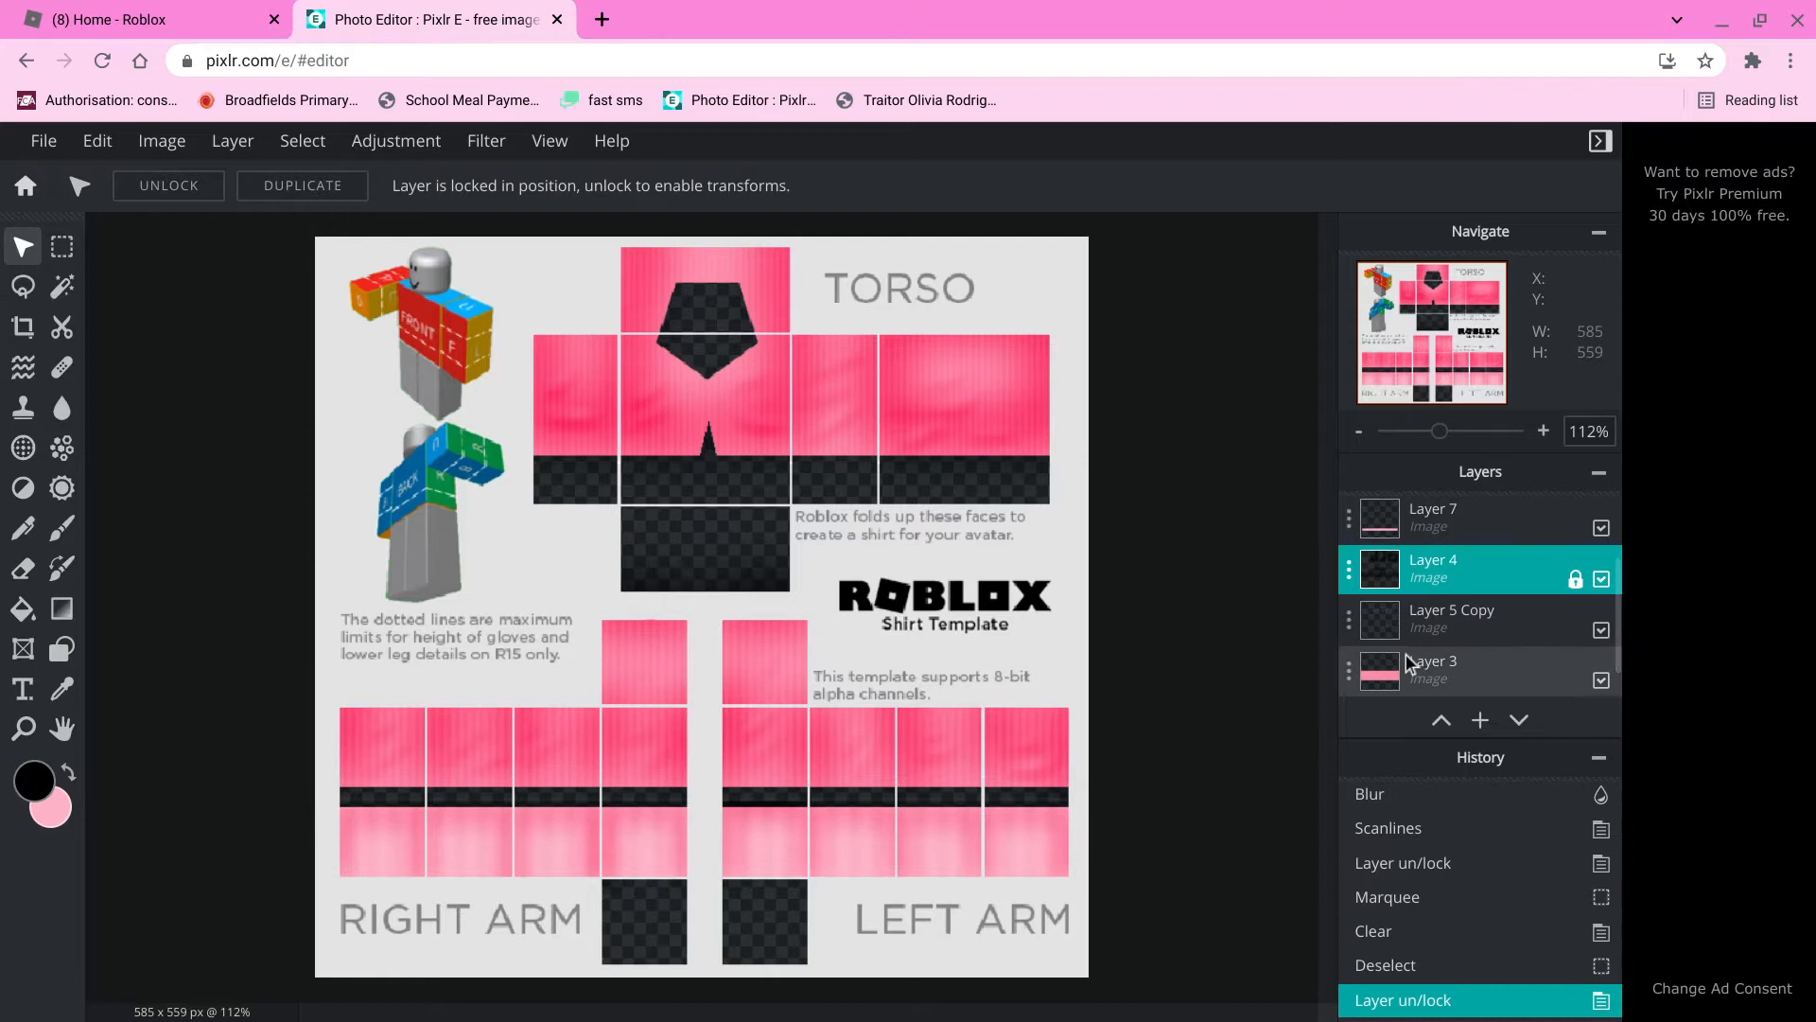
Try to move the original Layer 5 Copy down the template, and undo the move.
click(1409, 630)
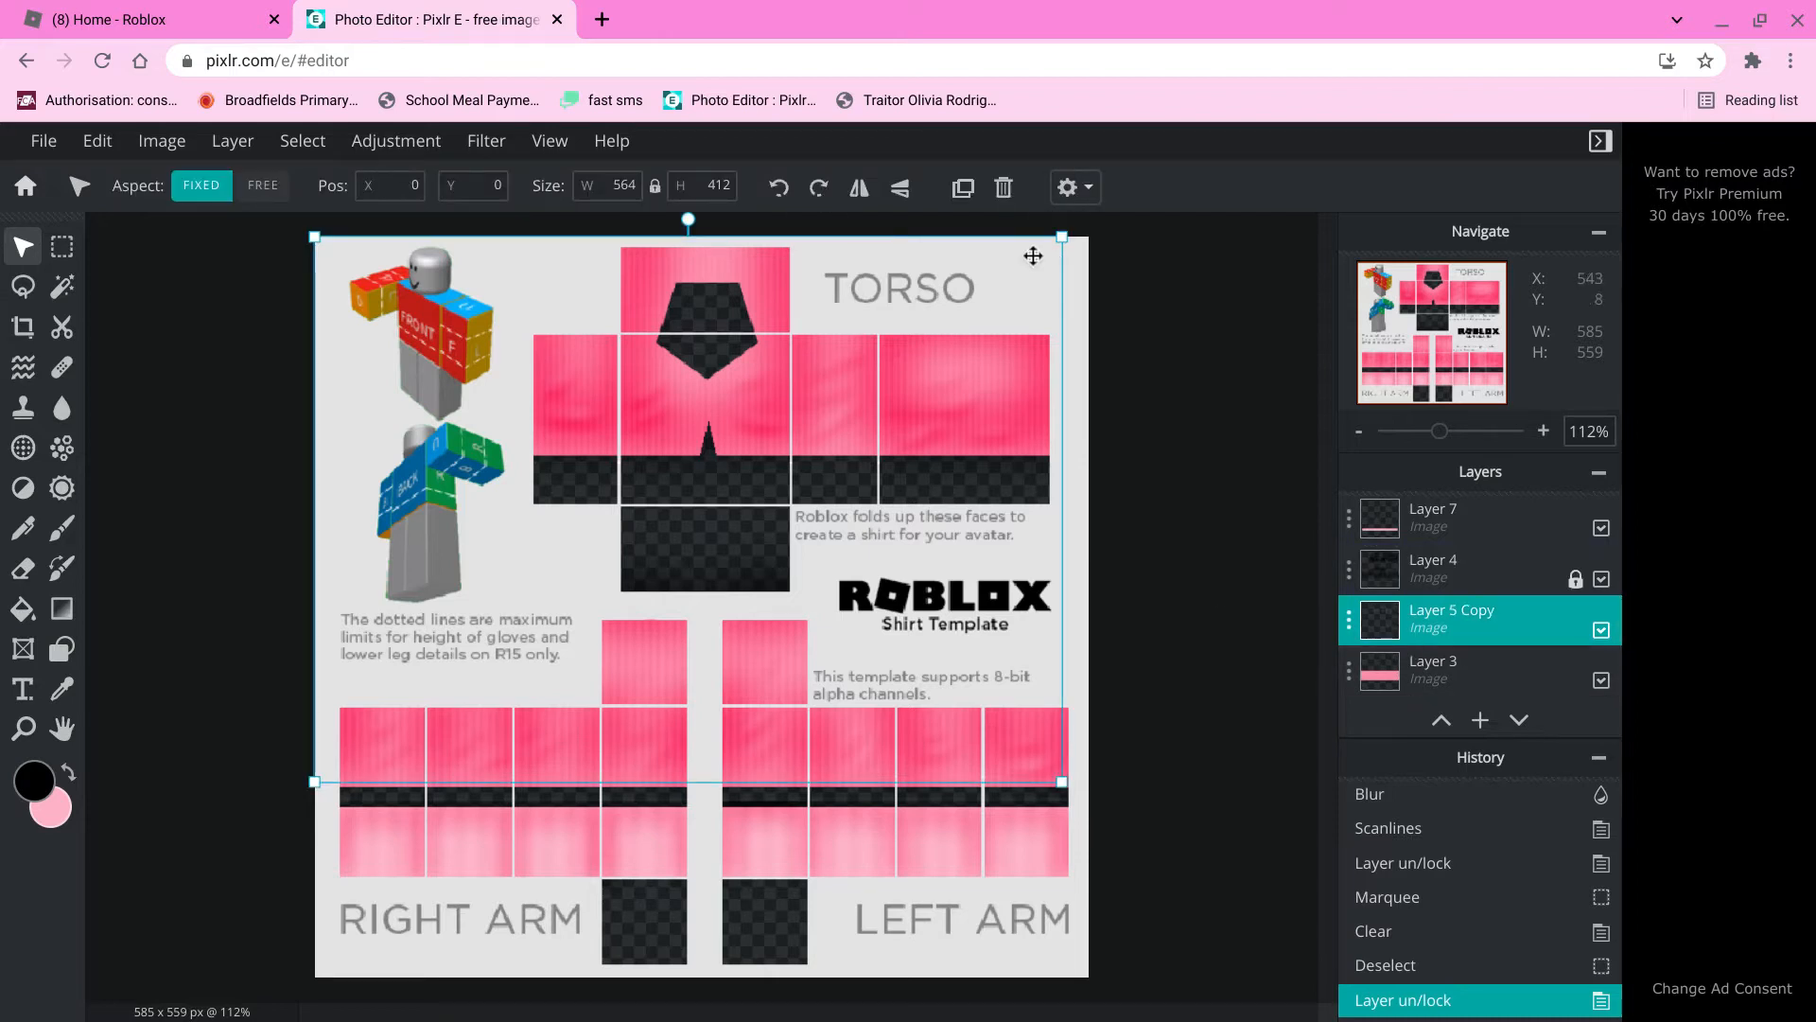
drag(1025, 253, 1029, 353)
key(ctrl+z)
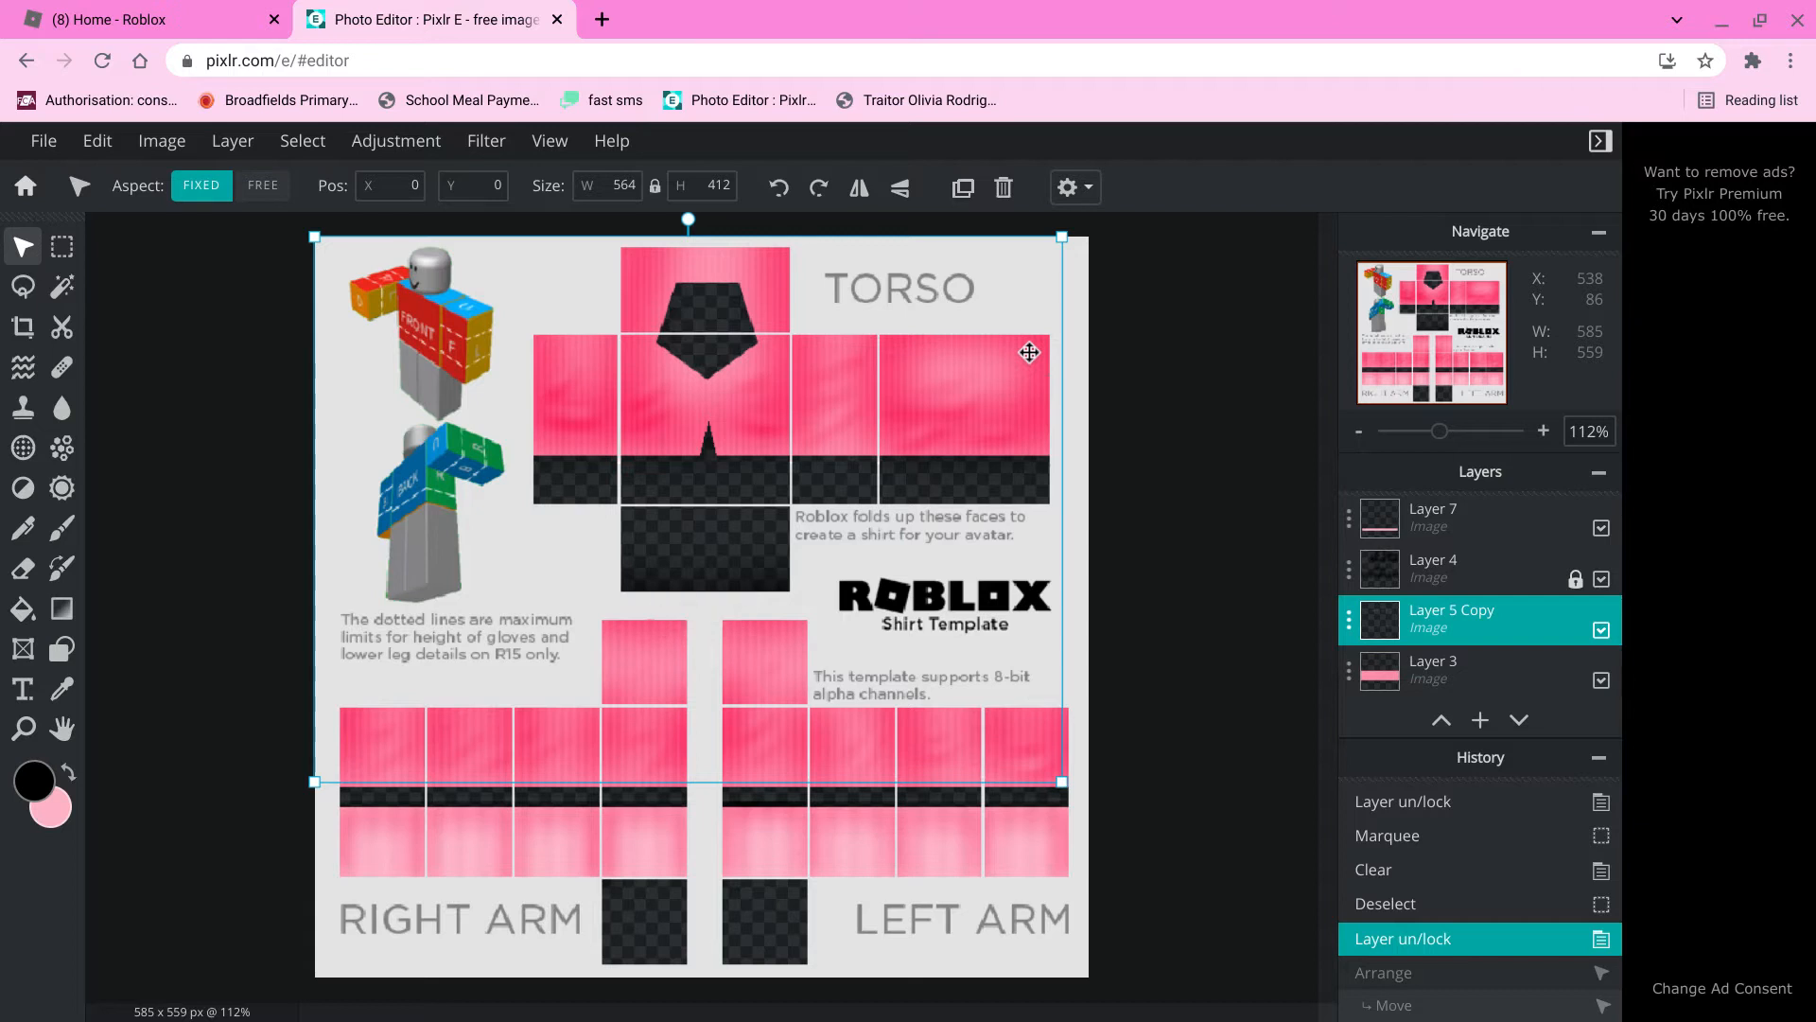
Paste two copies of the crease layer above Layer 7, positioned over the lower-arm bands at X -213, Y 337 and X 151, Y 337.
key(ctrl+v)
drag(1002, 385, 718, 833)
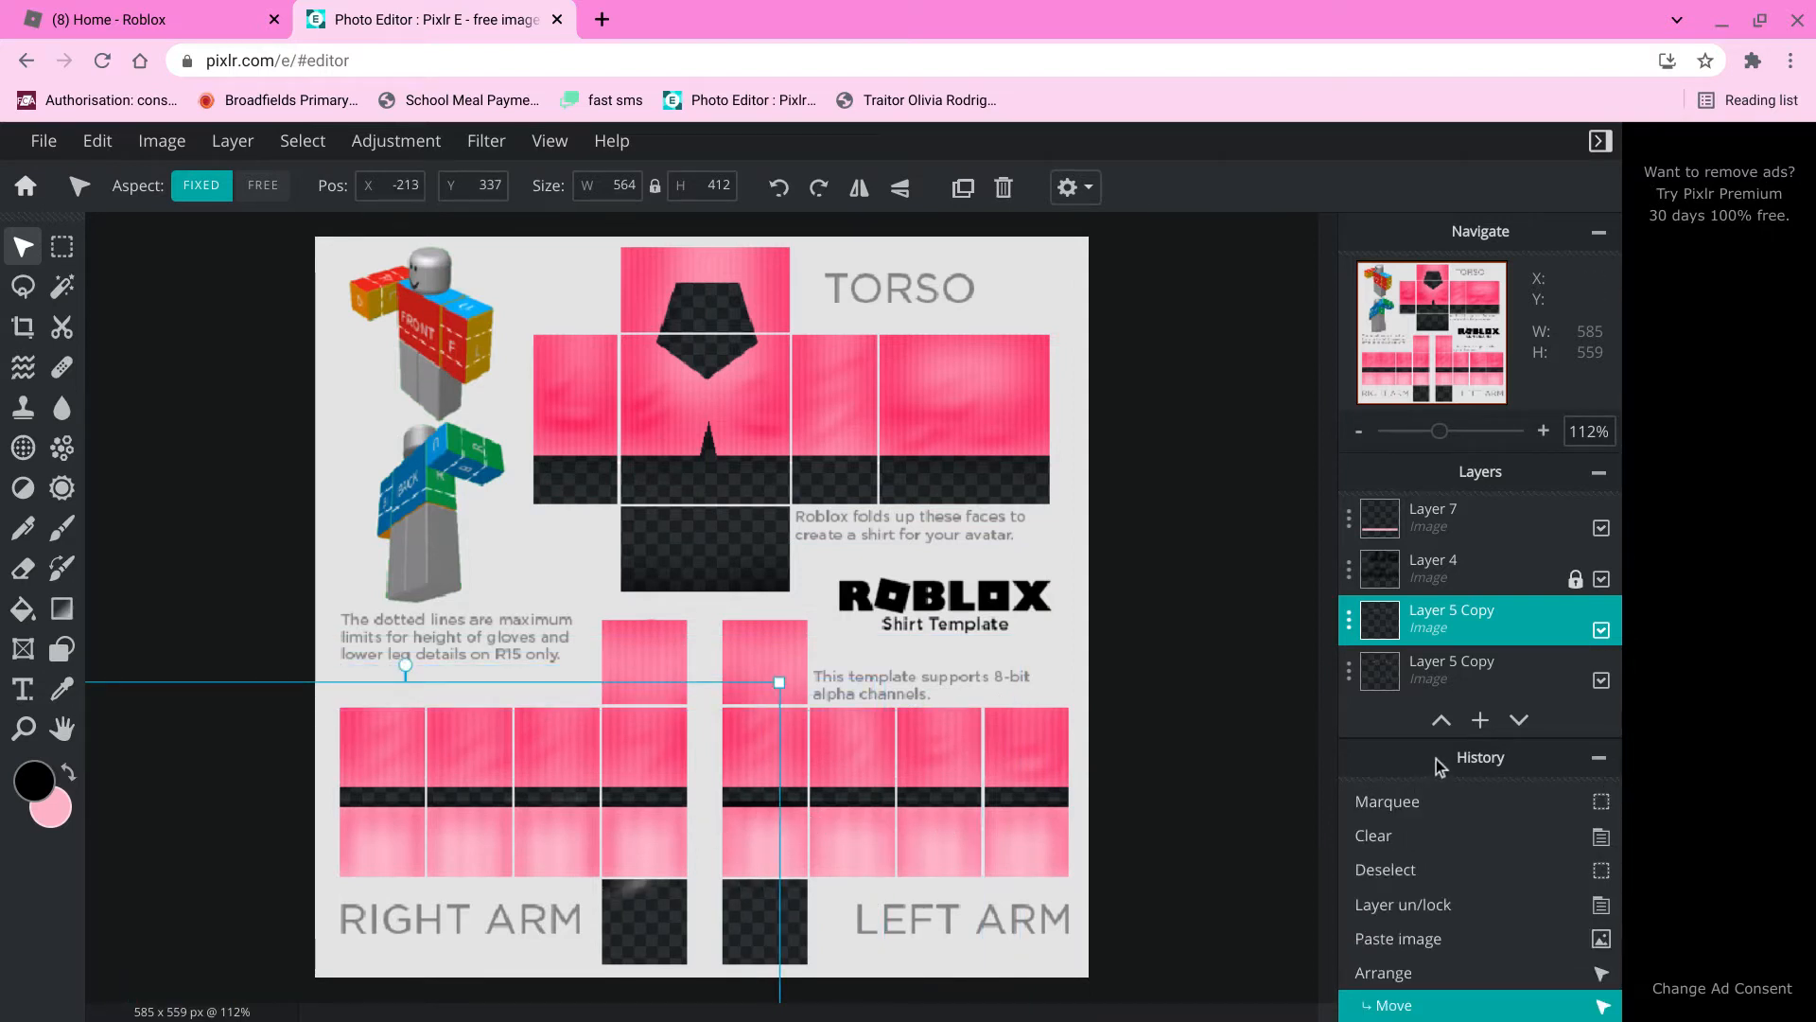
click(1440, 726)
click(1441, 726)
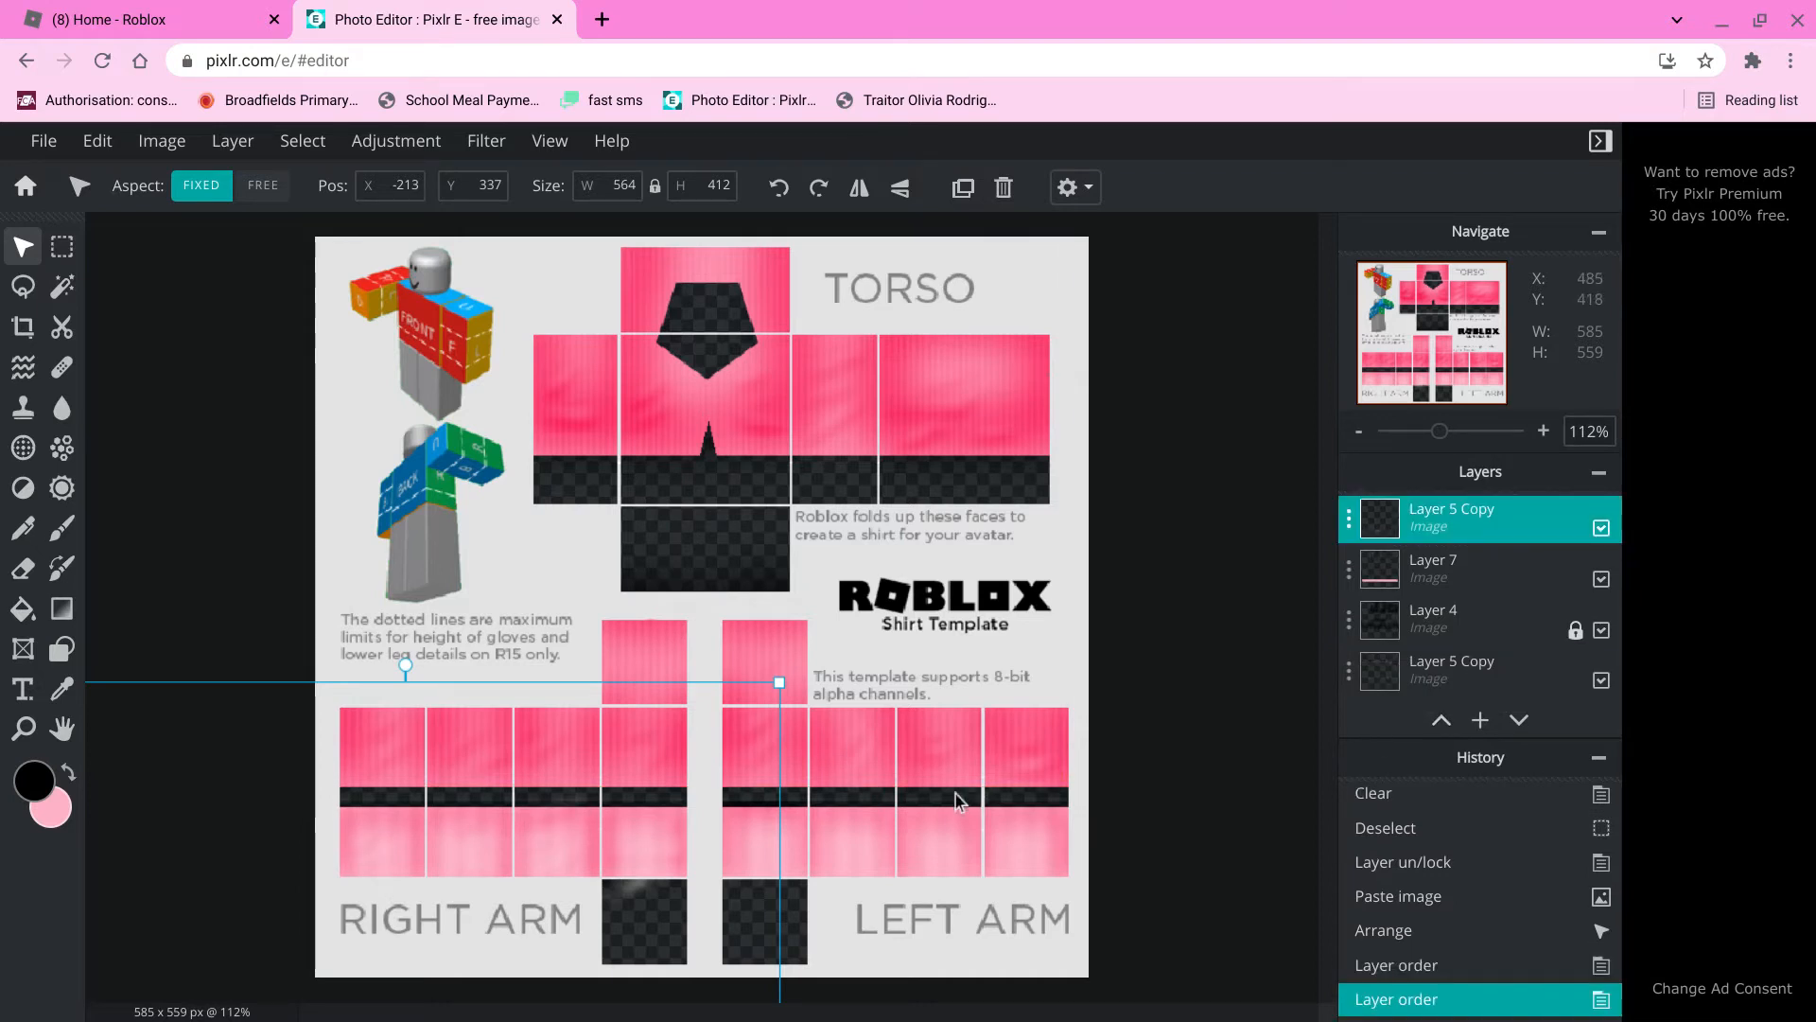
key(ctrl+v)
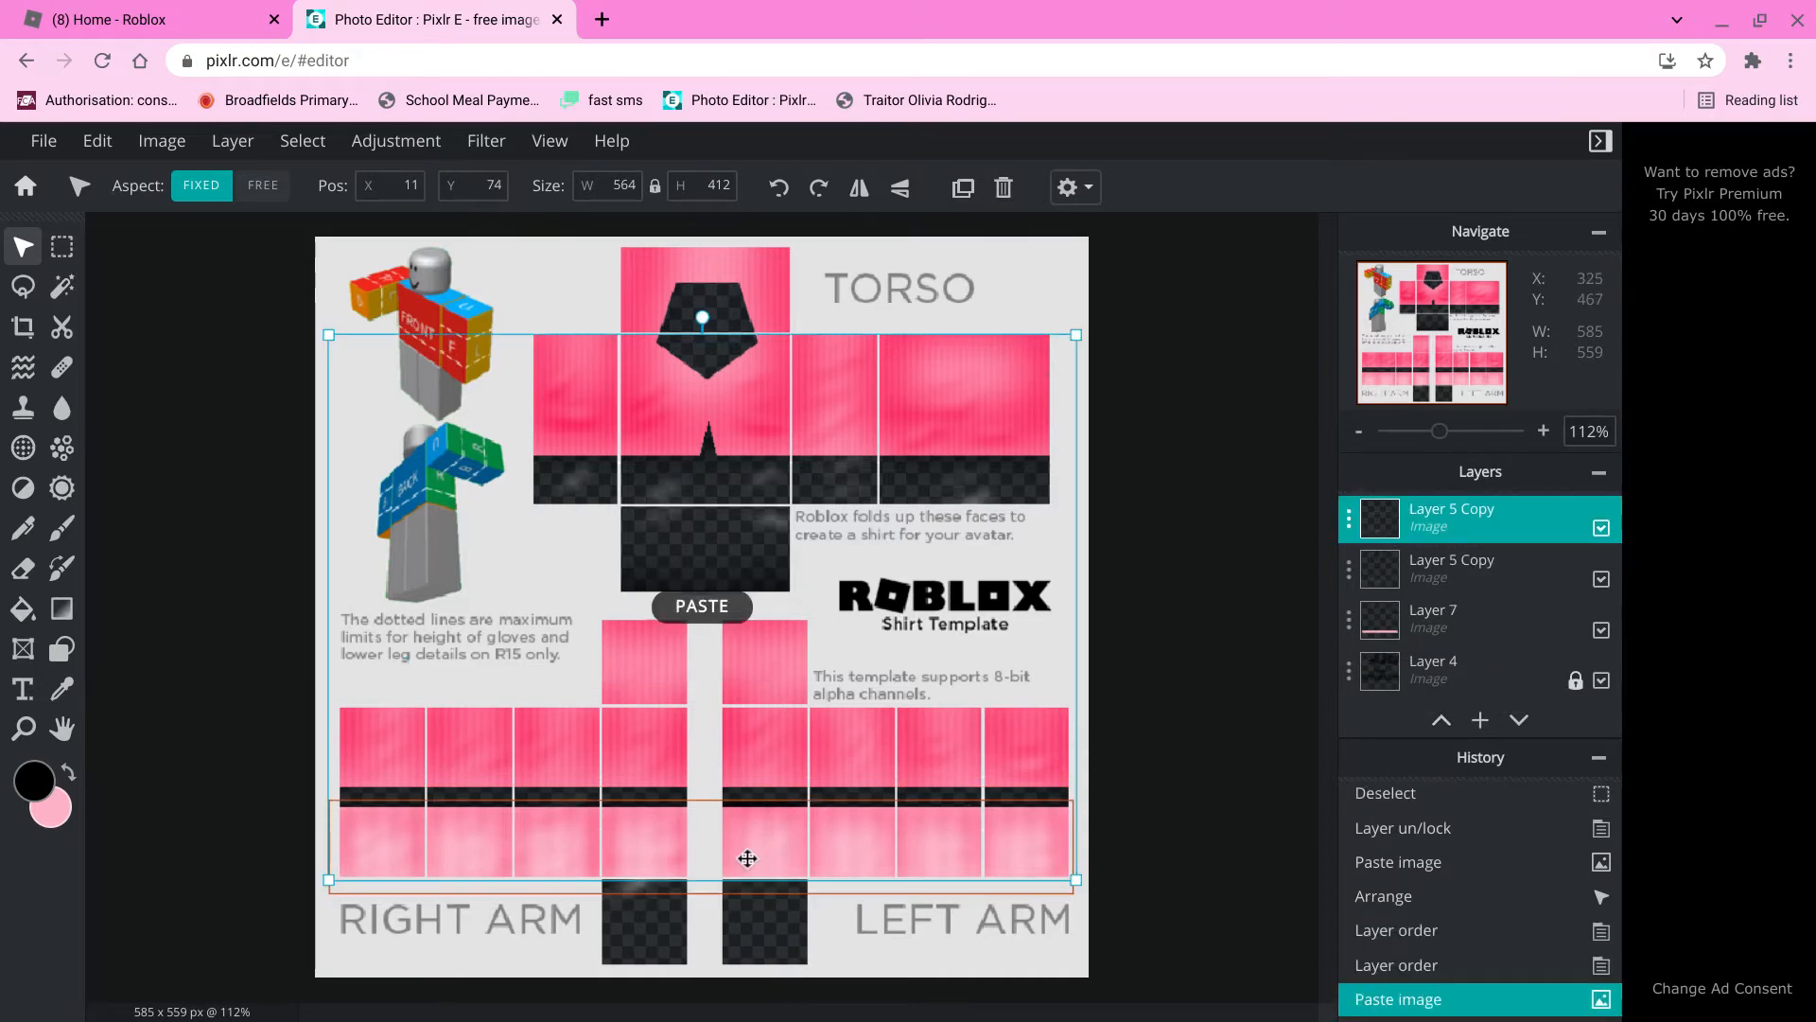
drag(786, 509, 989, 856)
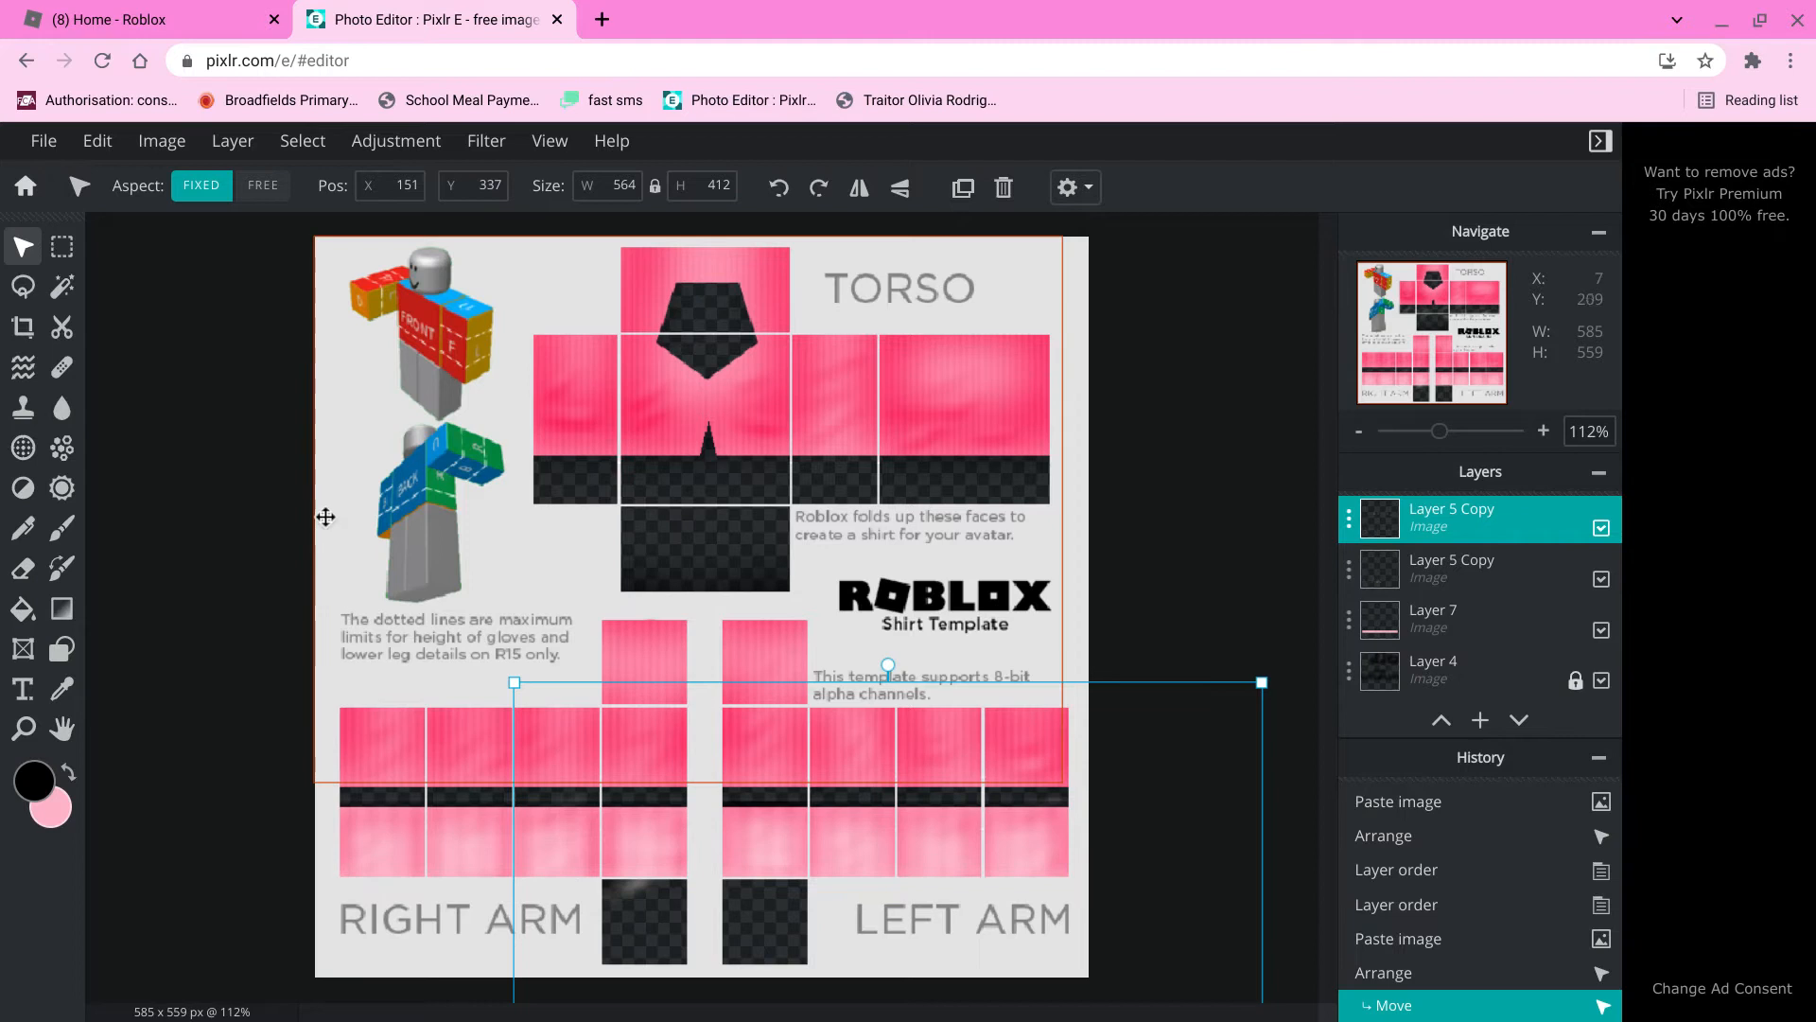
Clear the creases over the two hand squares from both pasted Layer 5 Copy layers, and deselect.
click(62, 247)
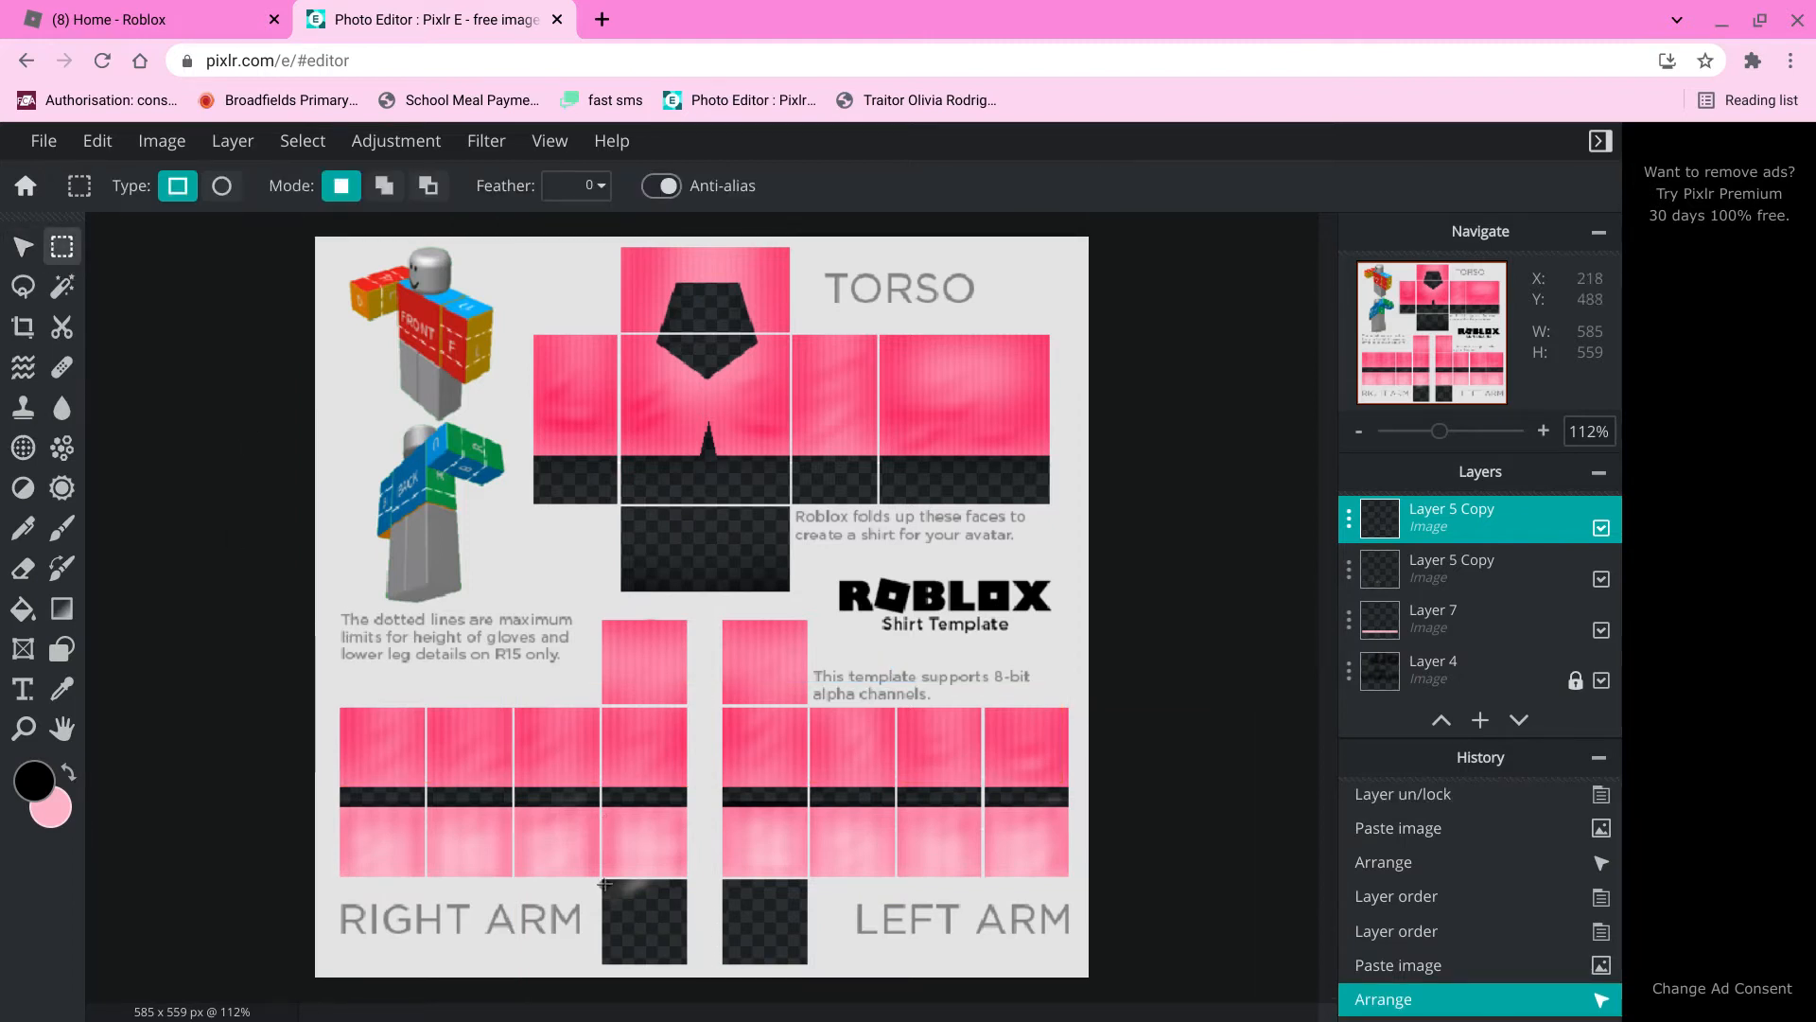
drag(601, 881, 844, 966)
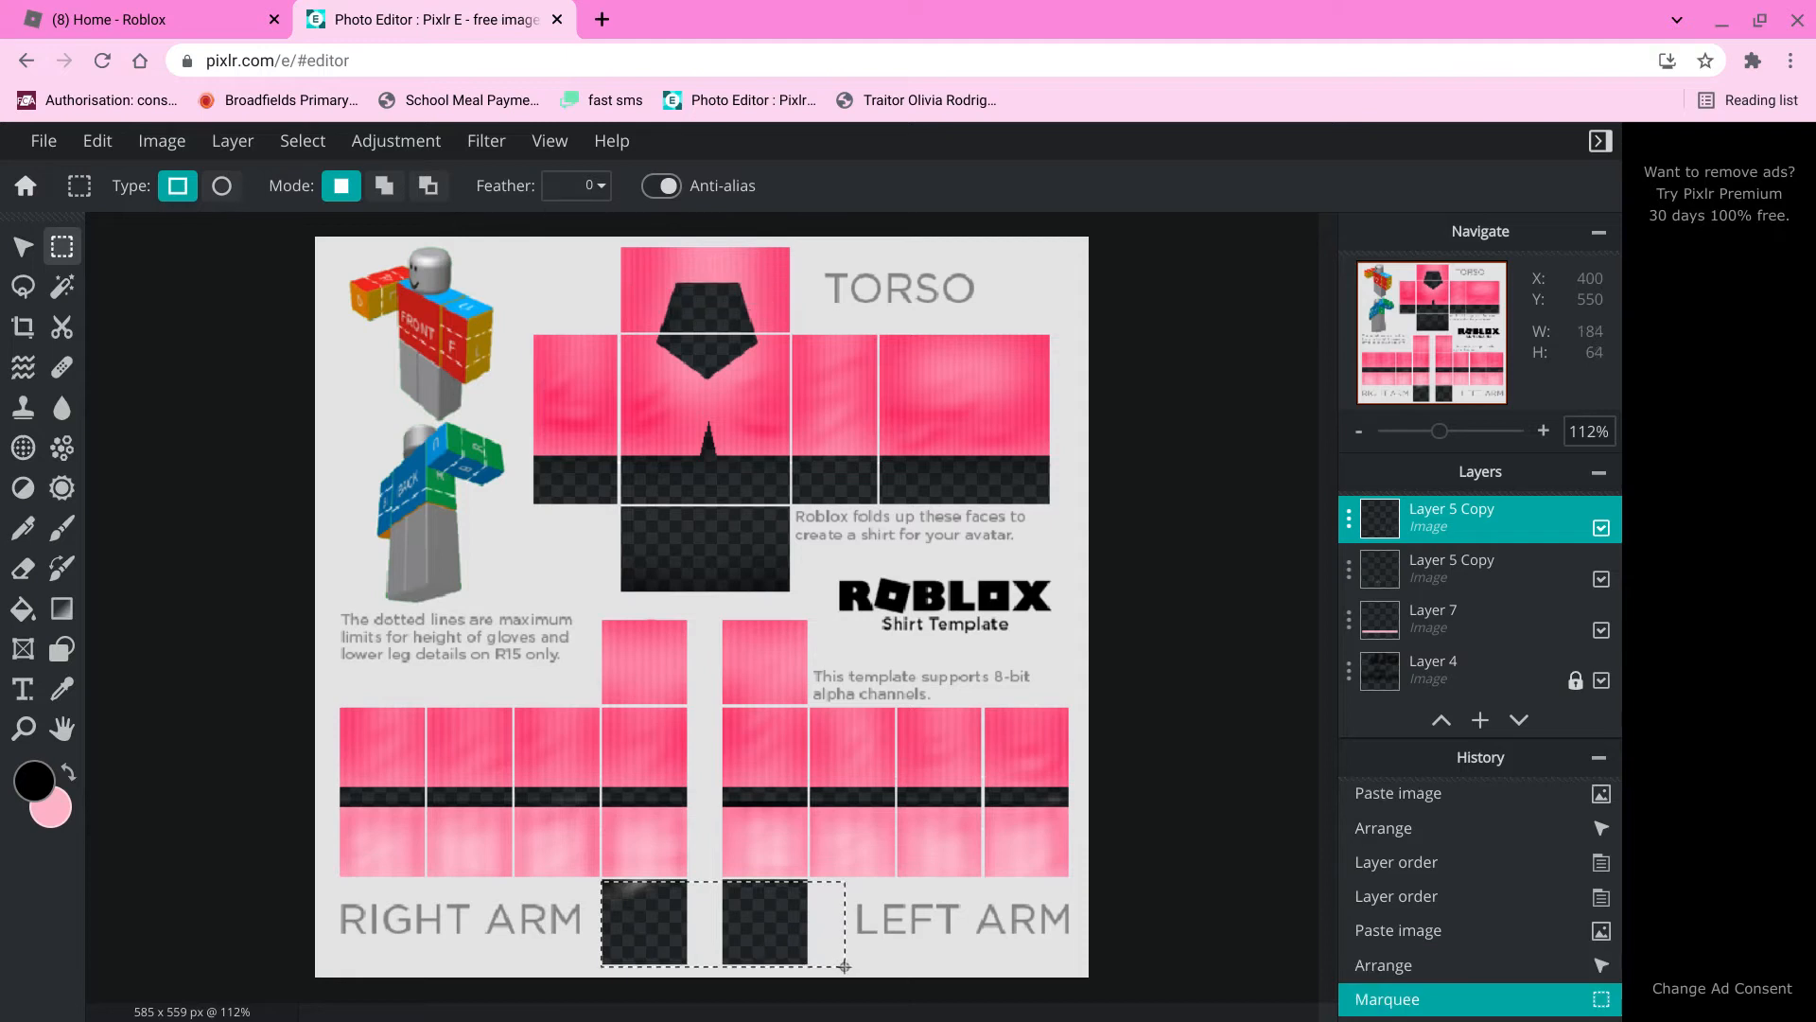
key(Delete)
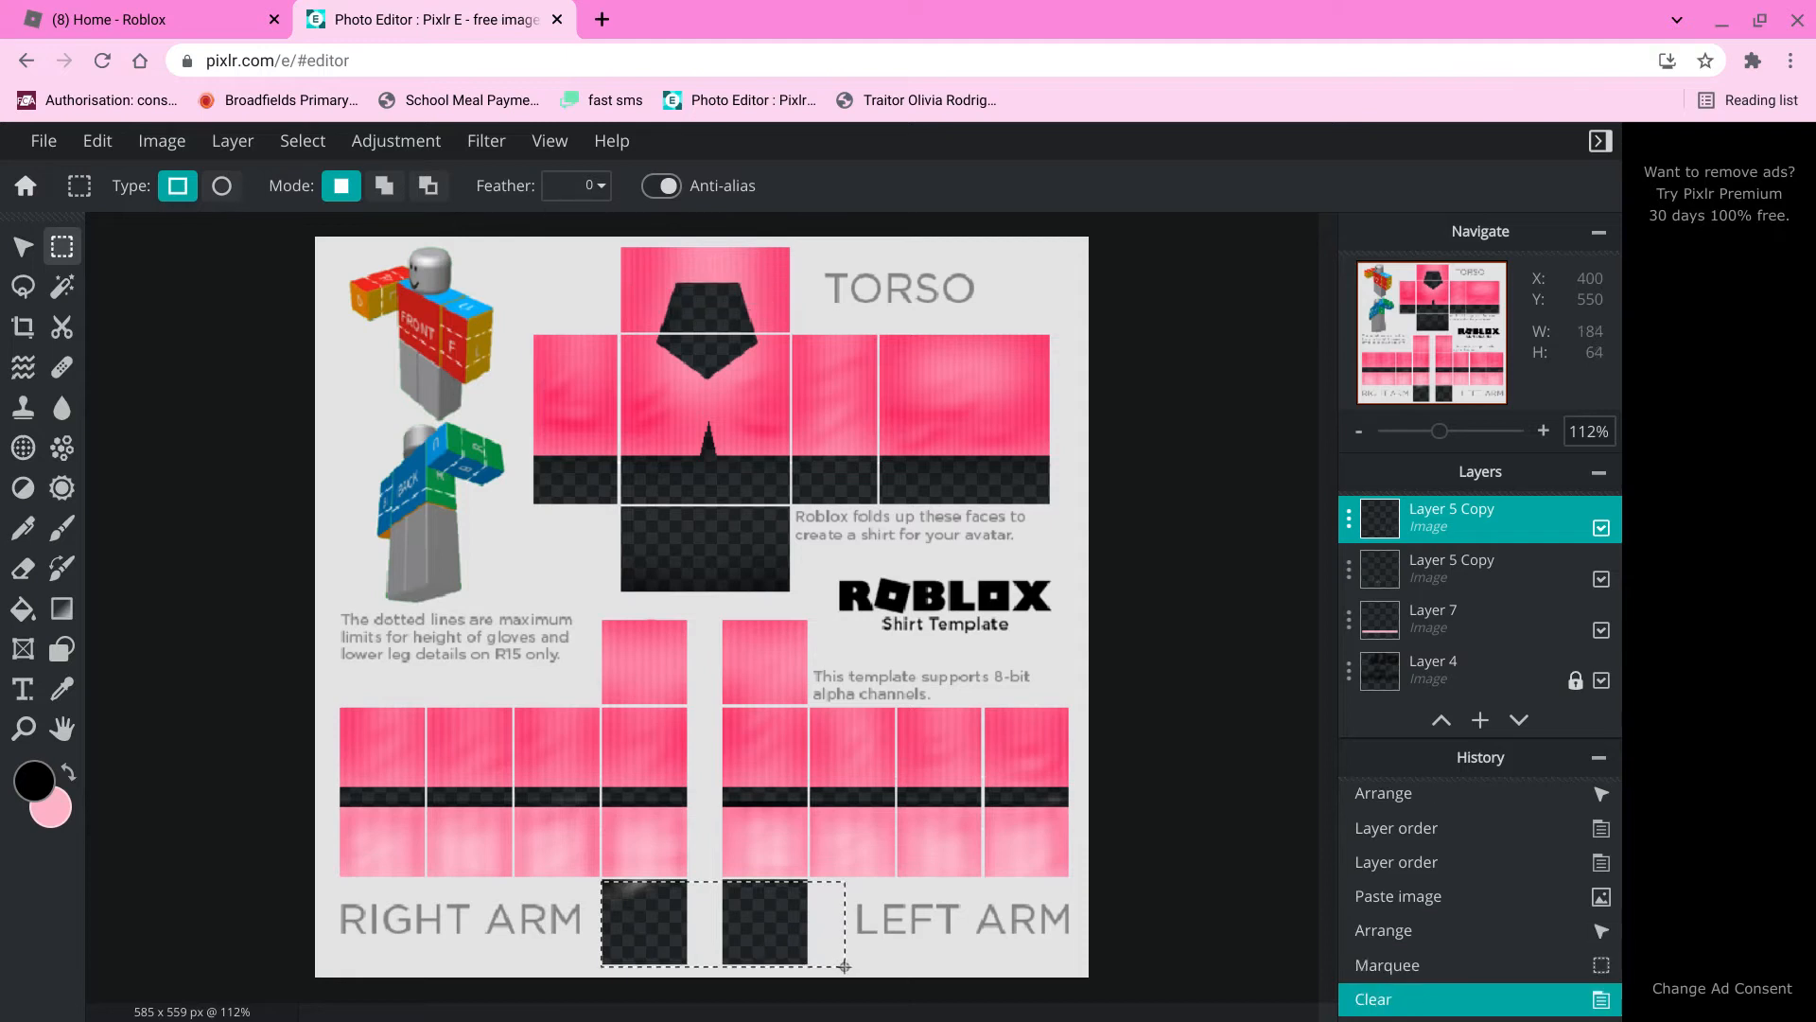
click(1463, 582)
key(Delete)
key(ctrl+d)
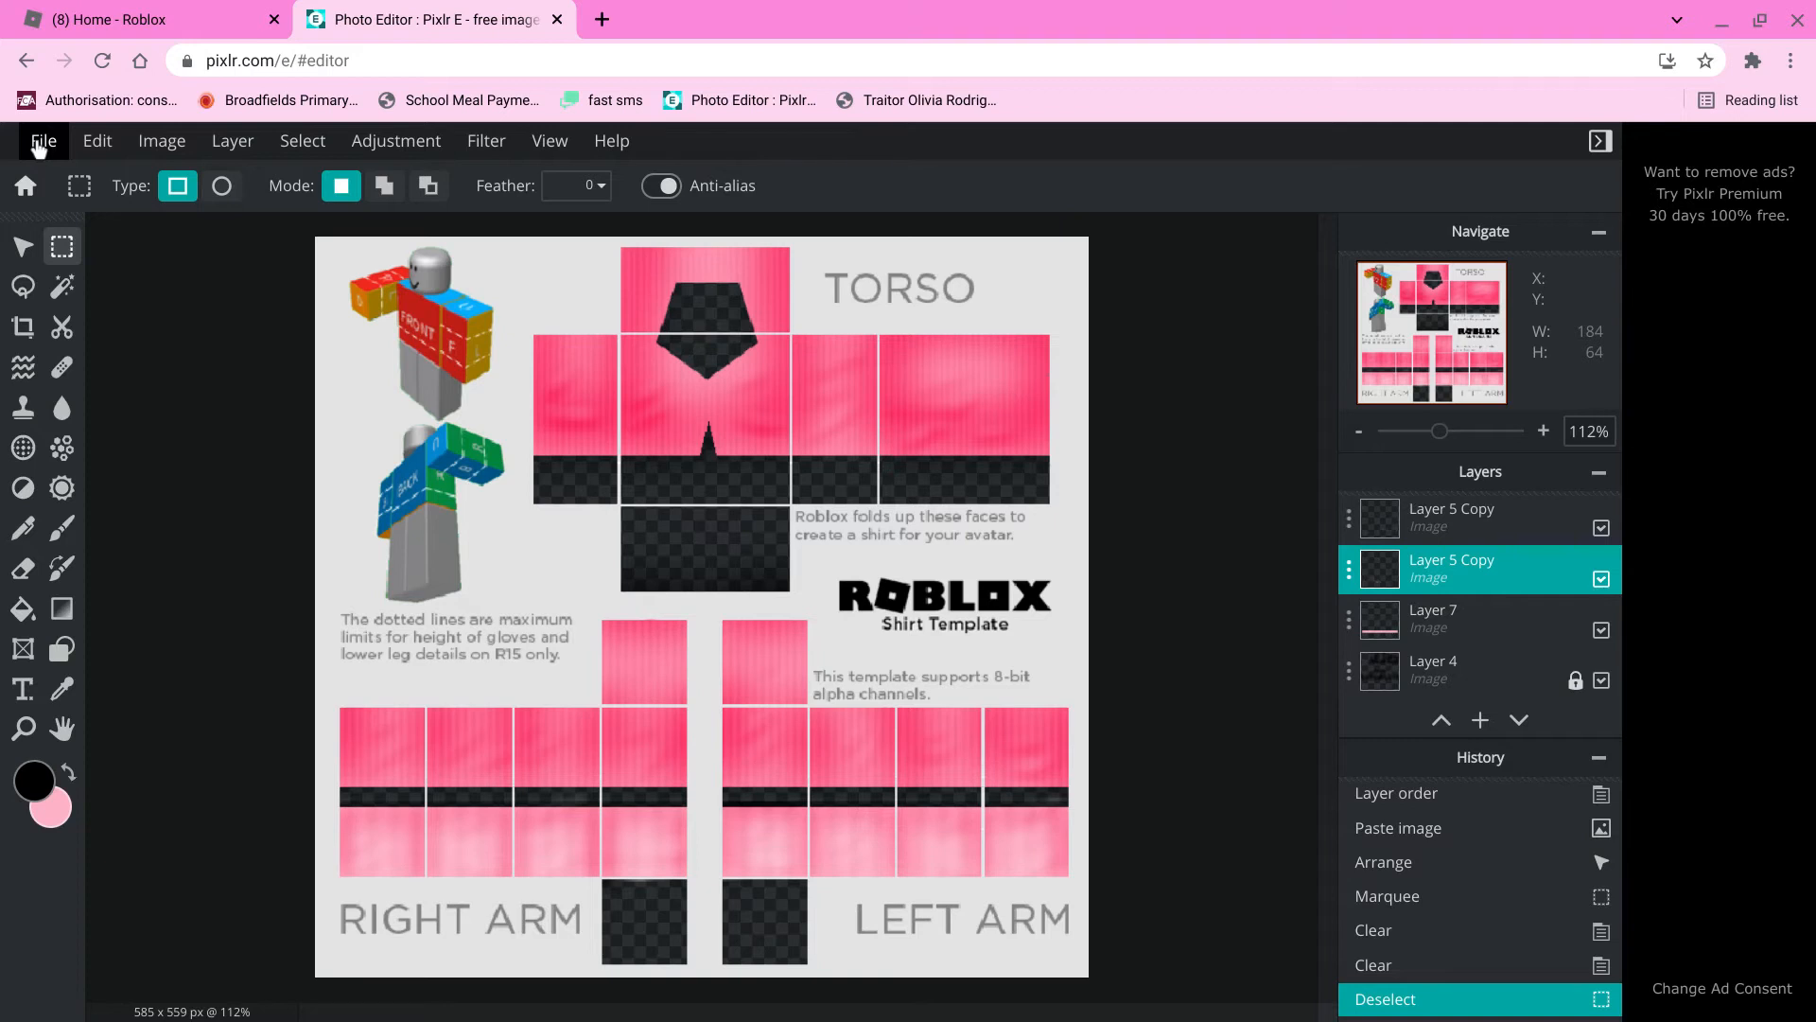
Download the finished shirt template as a PNG, replacing the default file name.
click(39, 147)
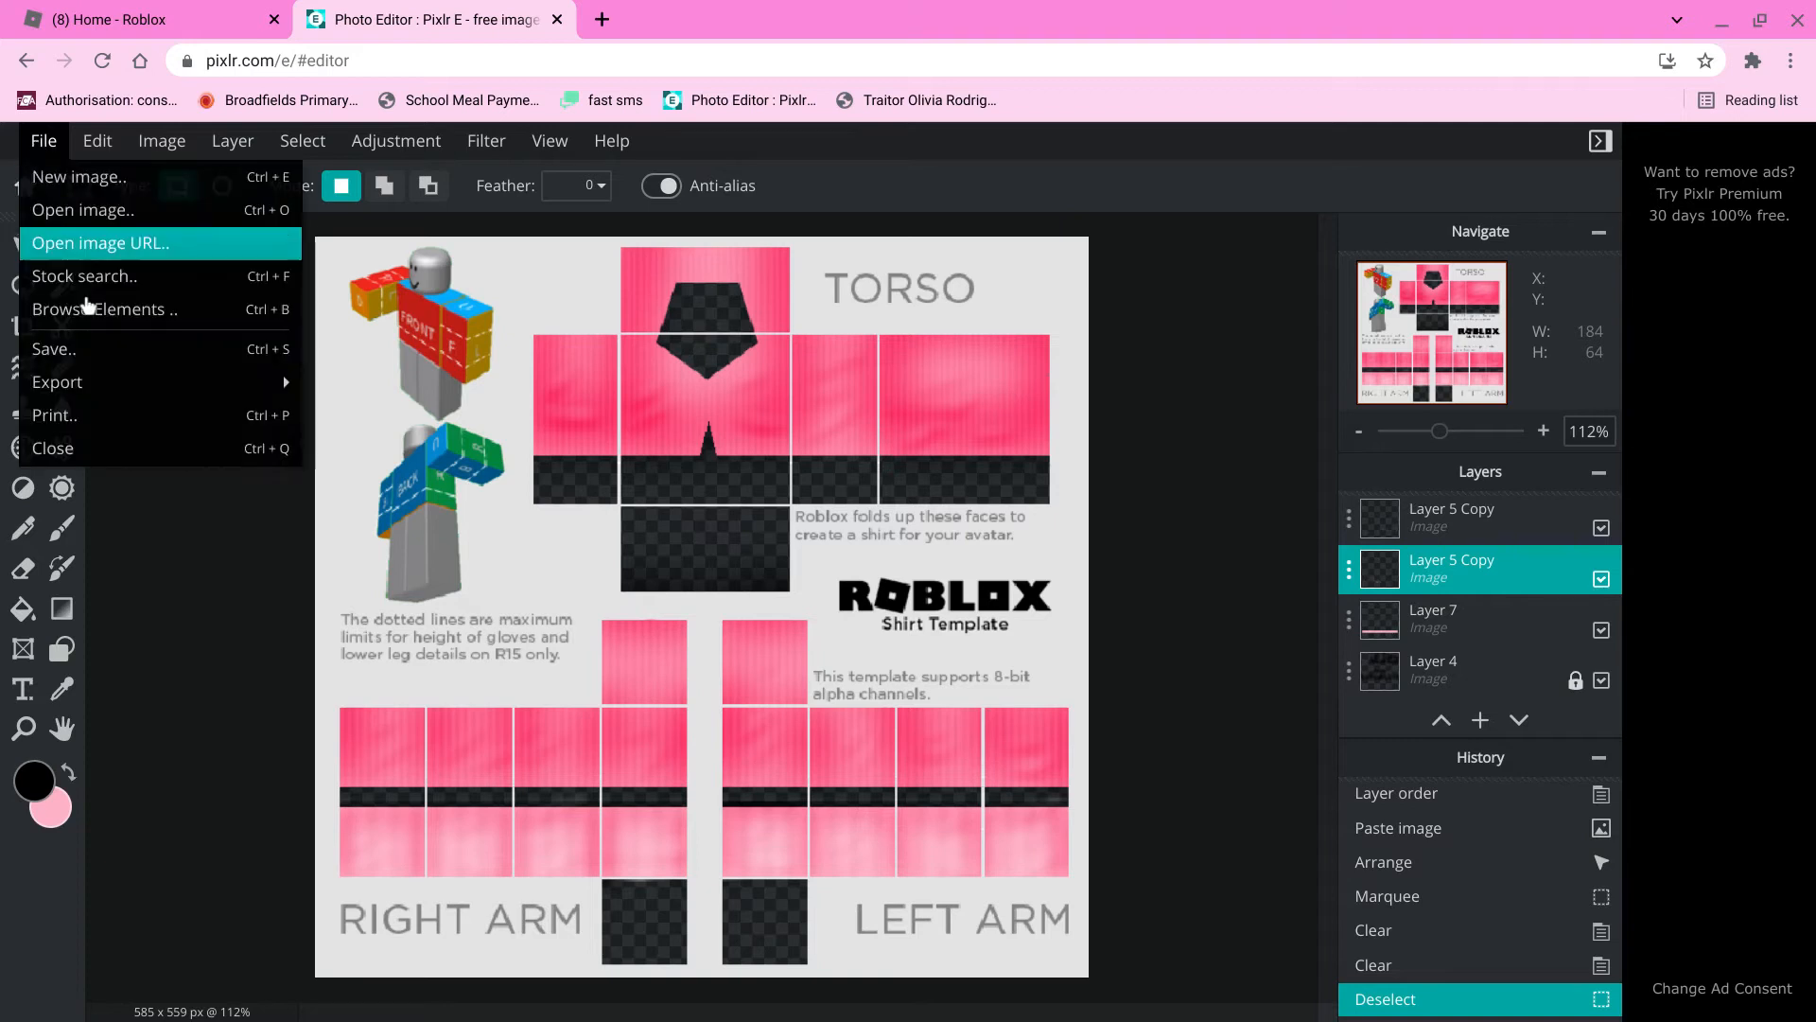
click(143, 366)
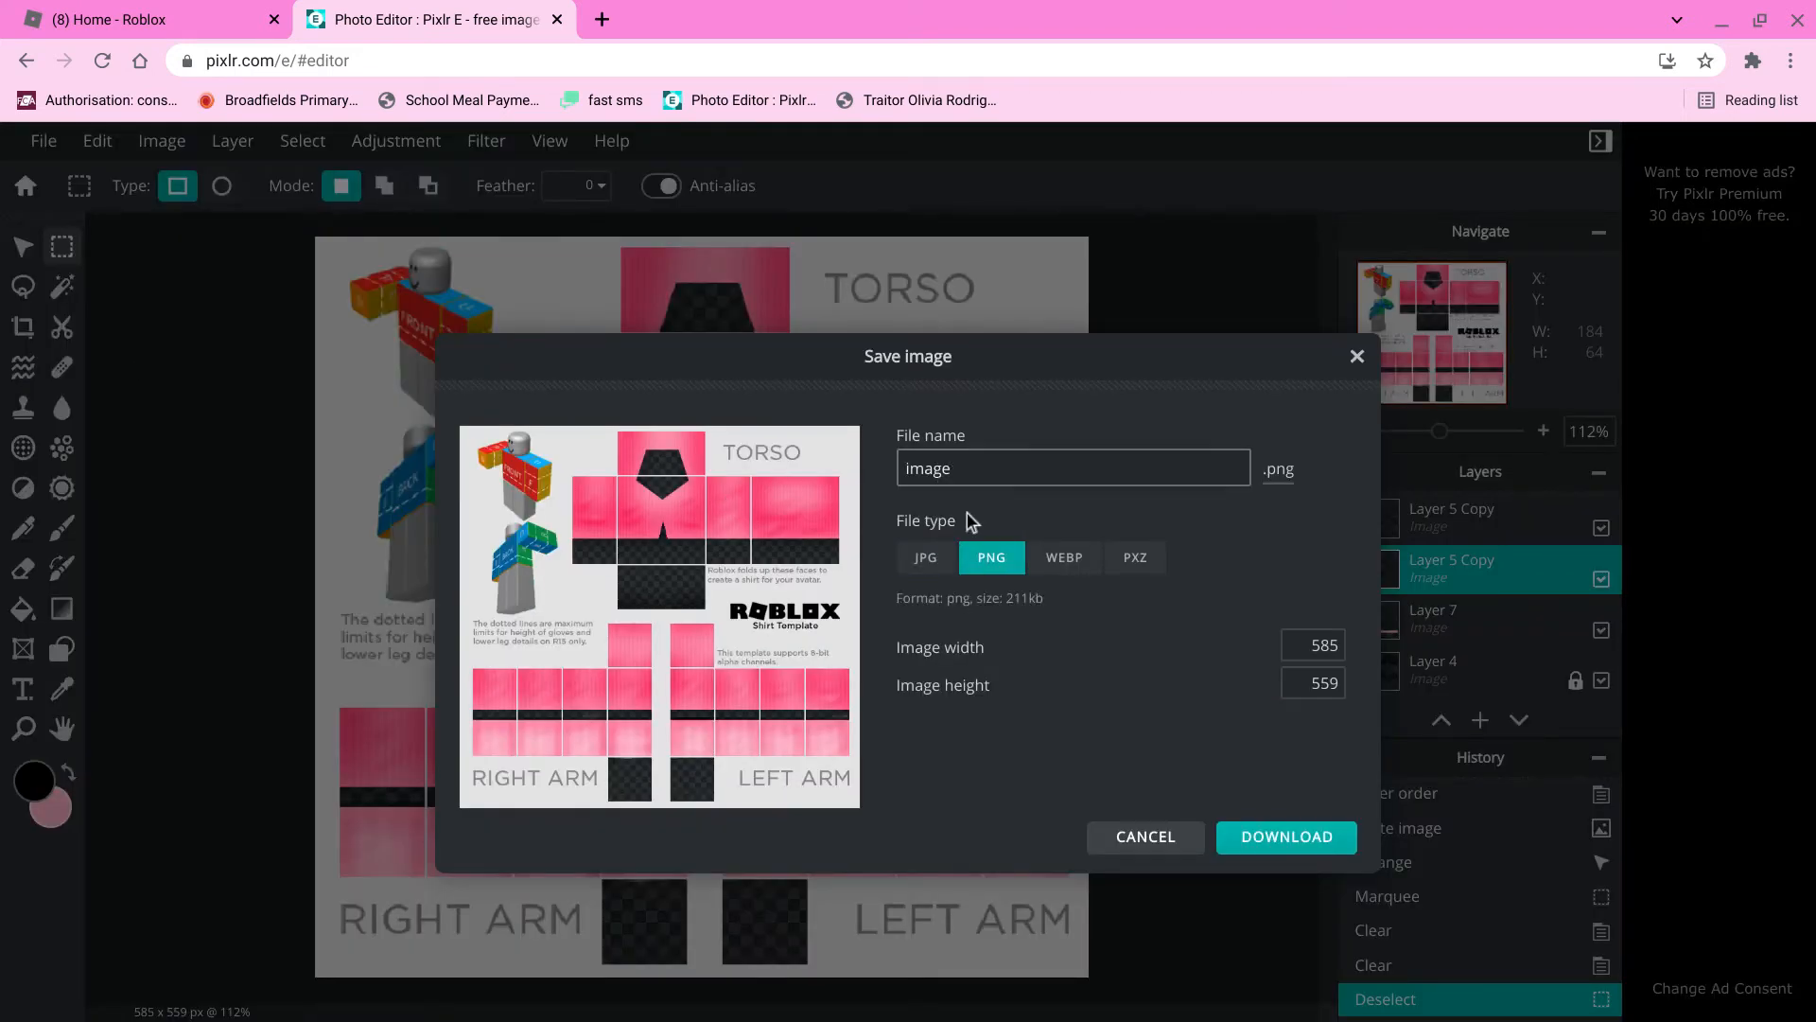
drag(1058, 463, 549, 417)
key(BackSpace)
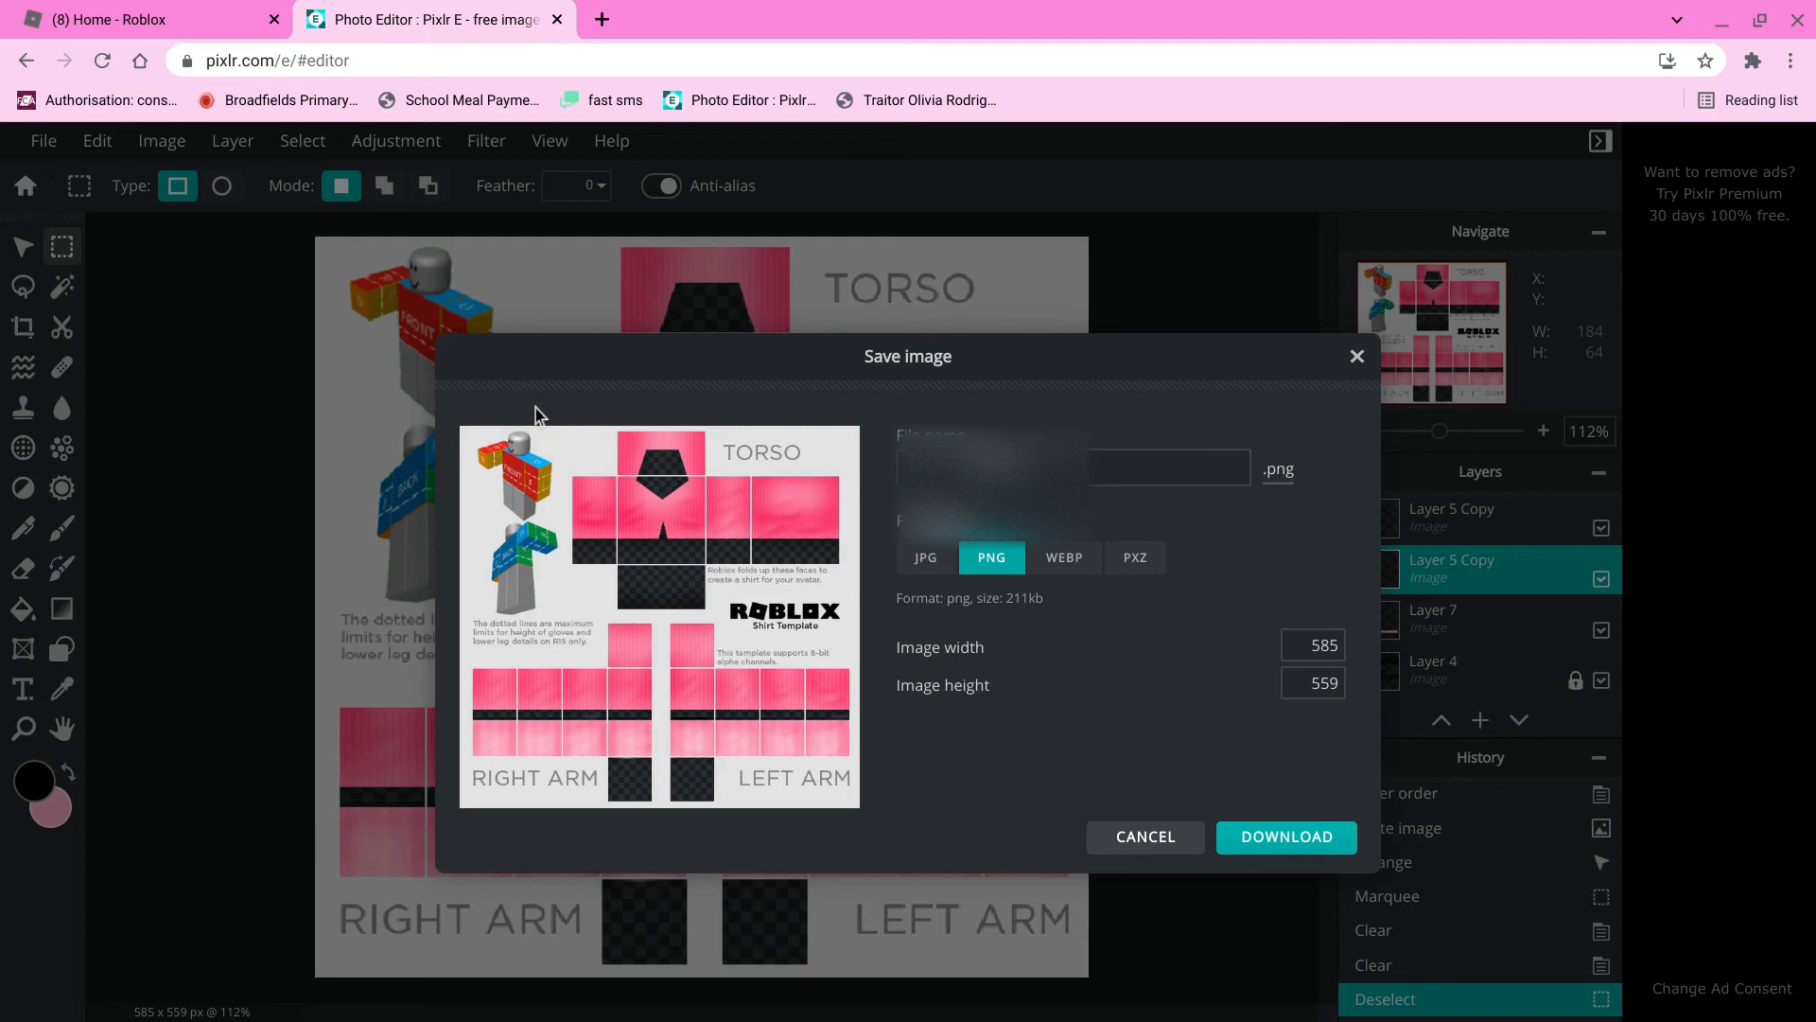
key(Return)
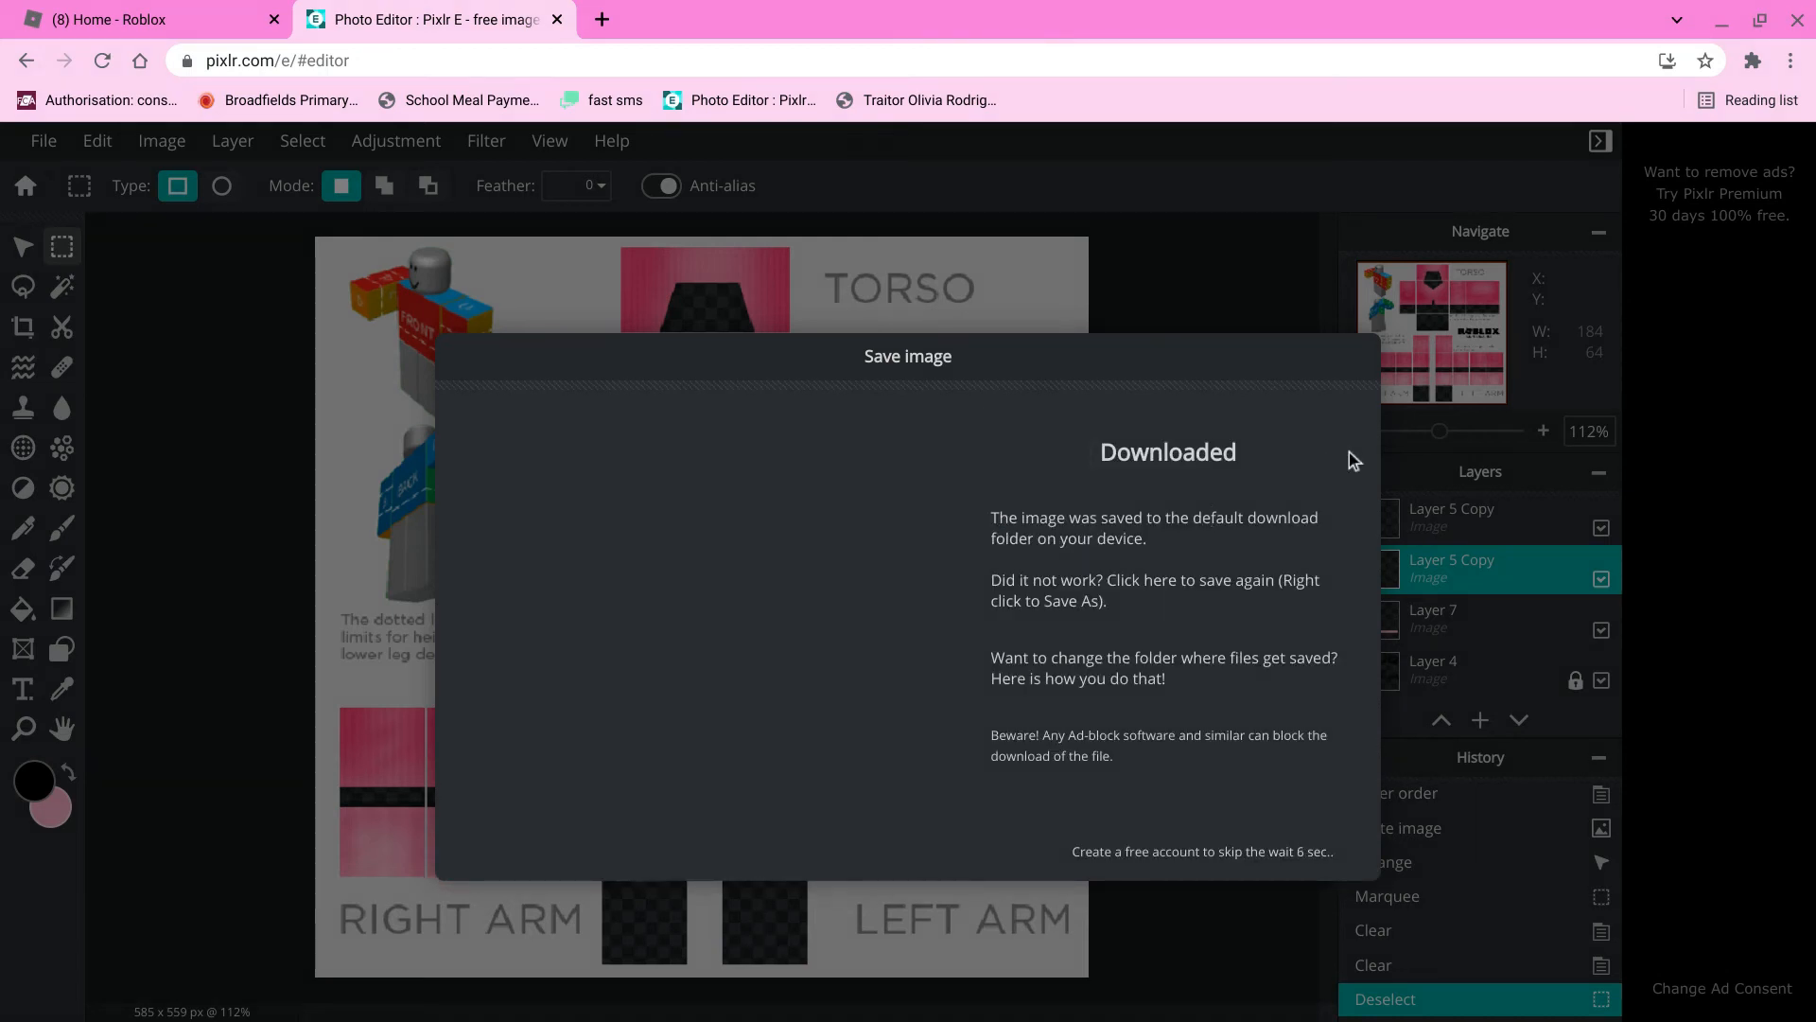